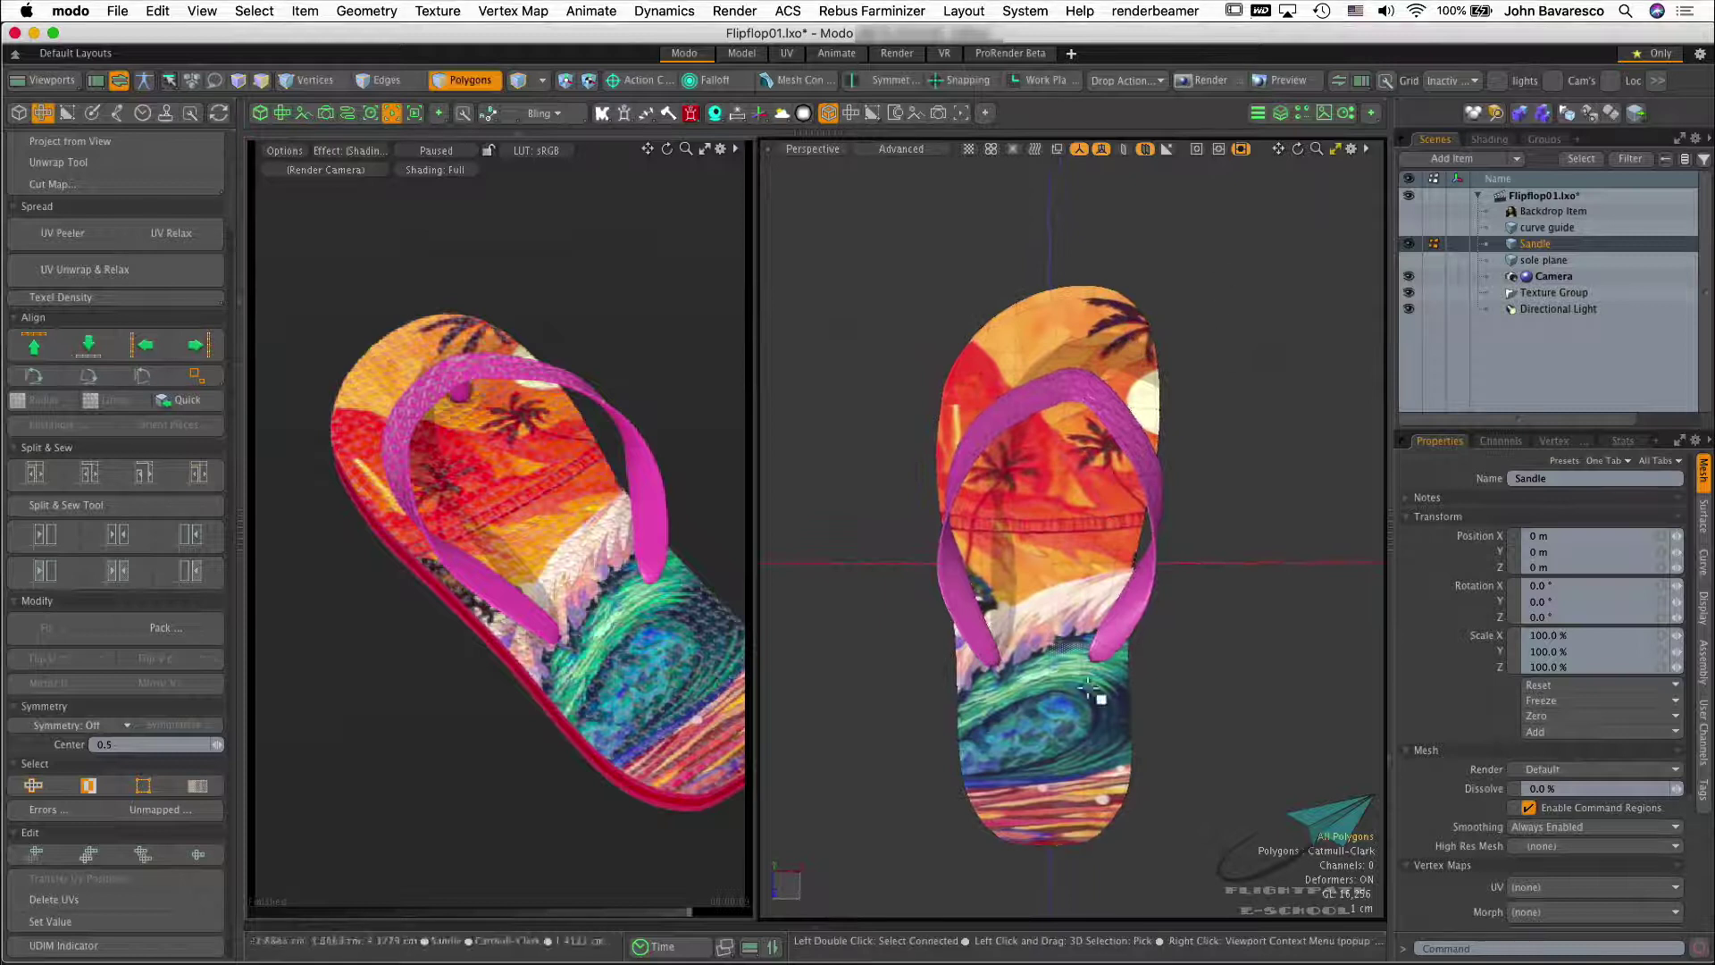
alt+drag(1237, 693, 1347, 751)
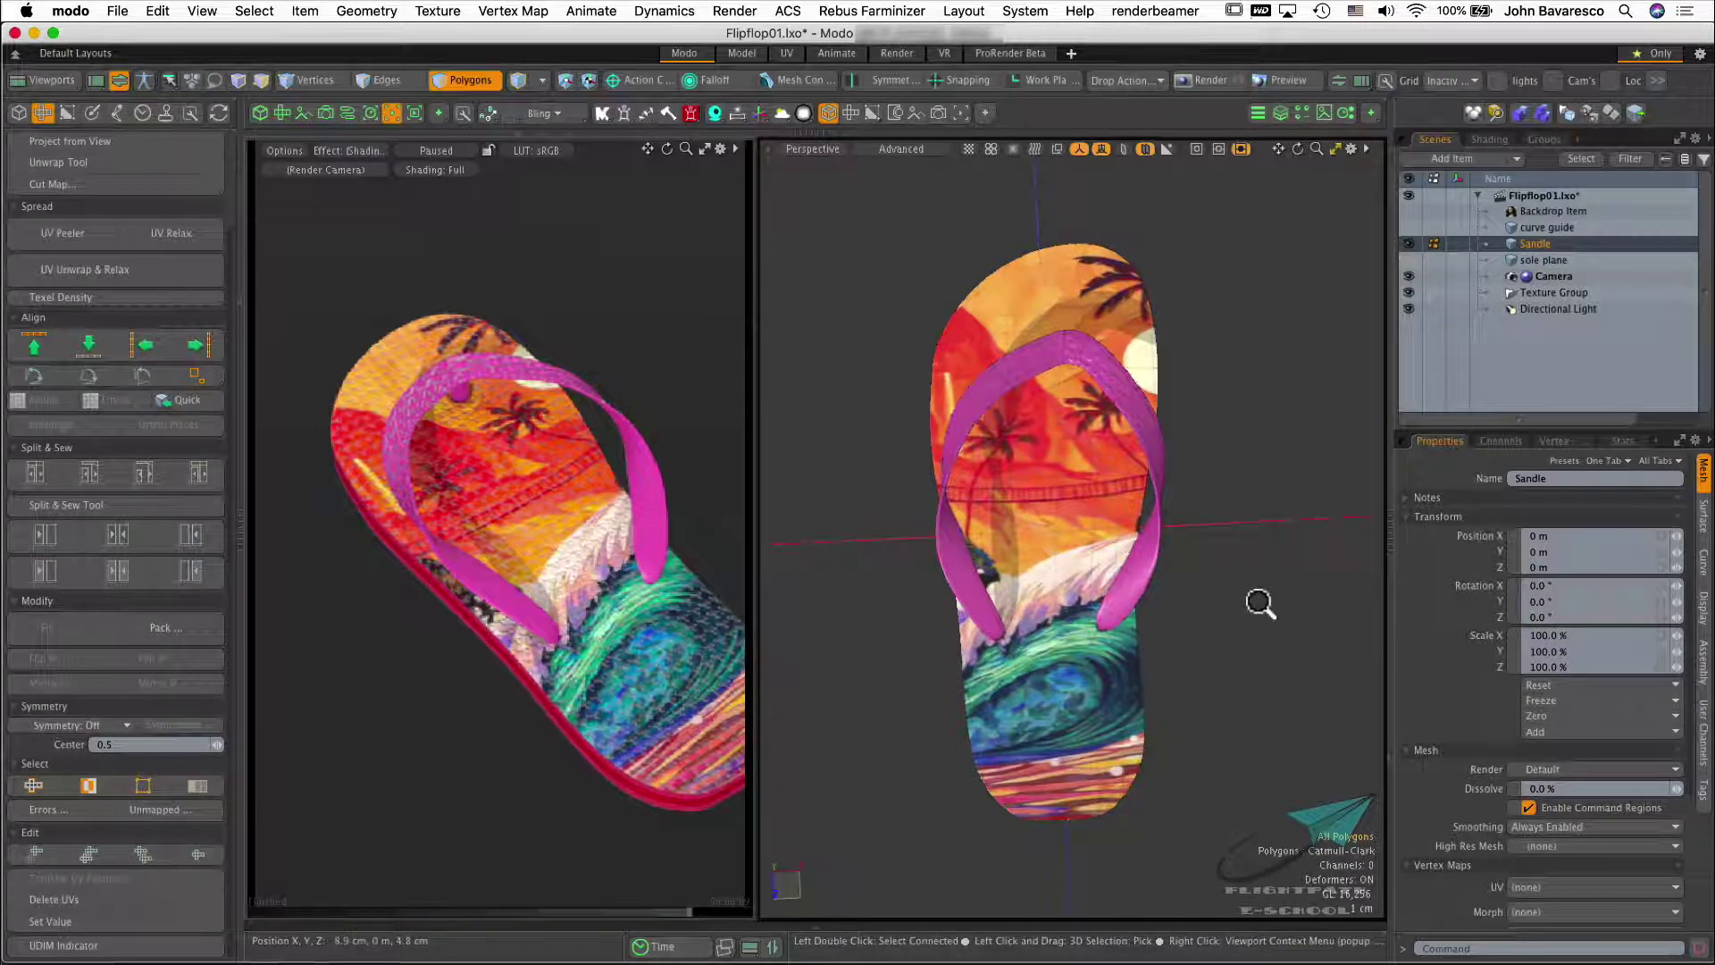
alt+drag(1260, 602, 1229, 486)
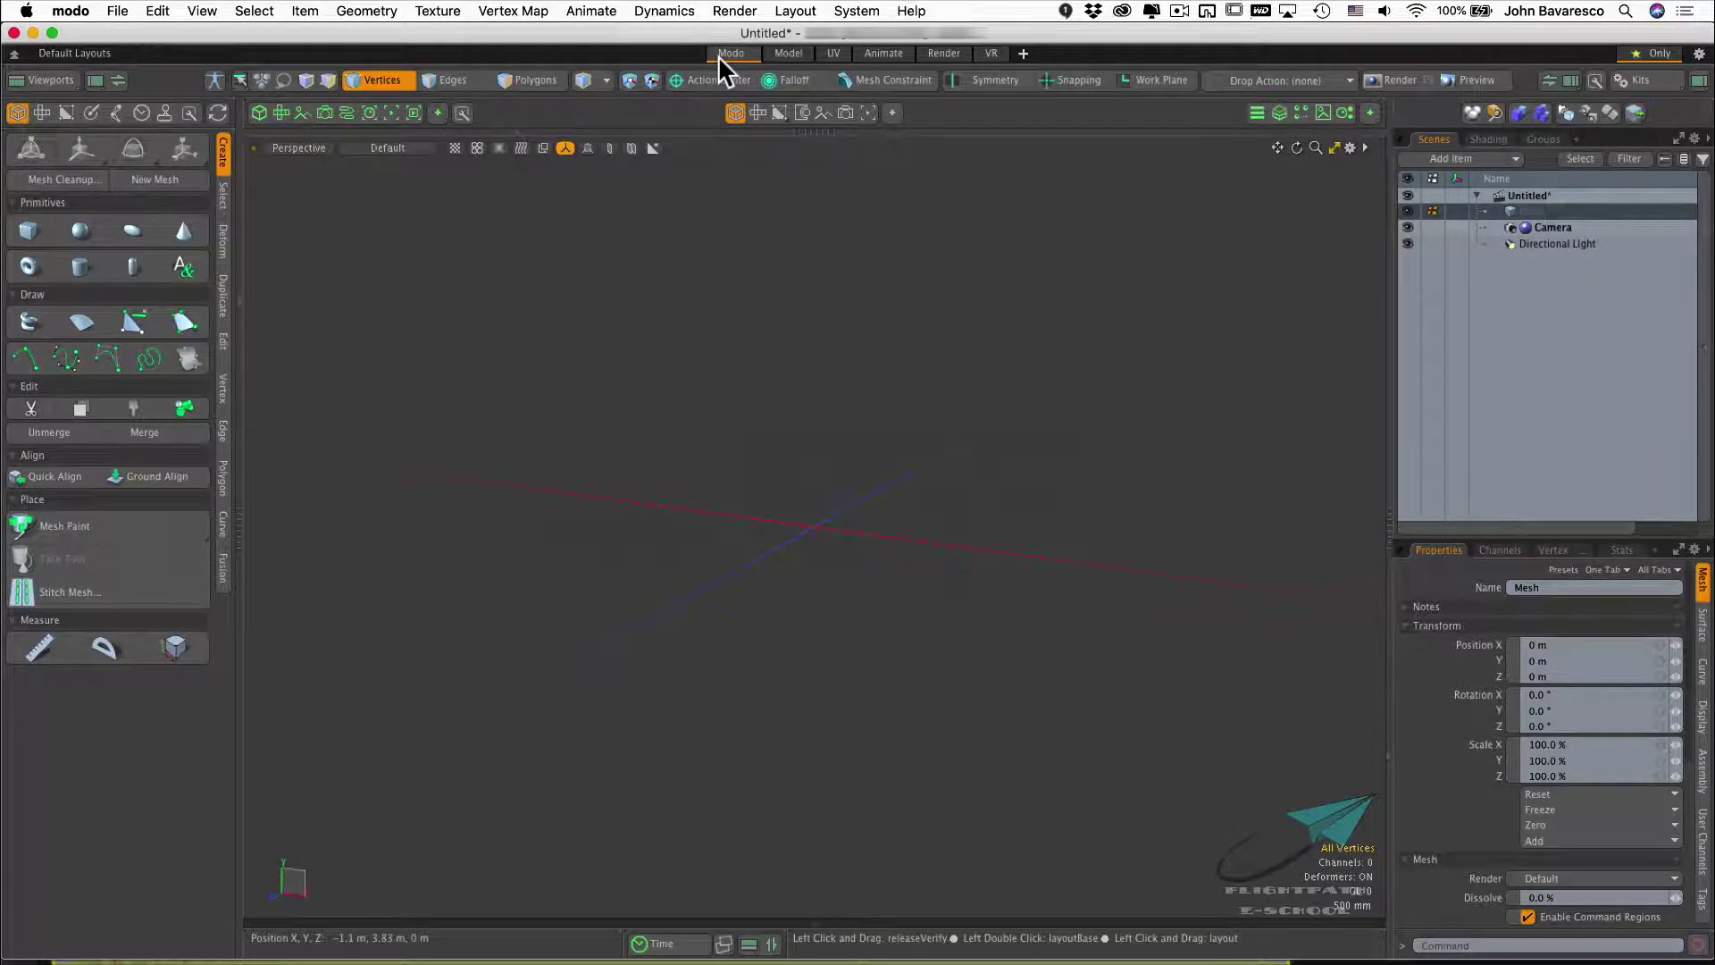
click(218, 223)
click(216, 287)
click(216, 257)
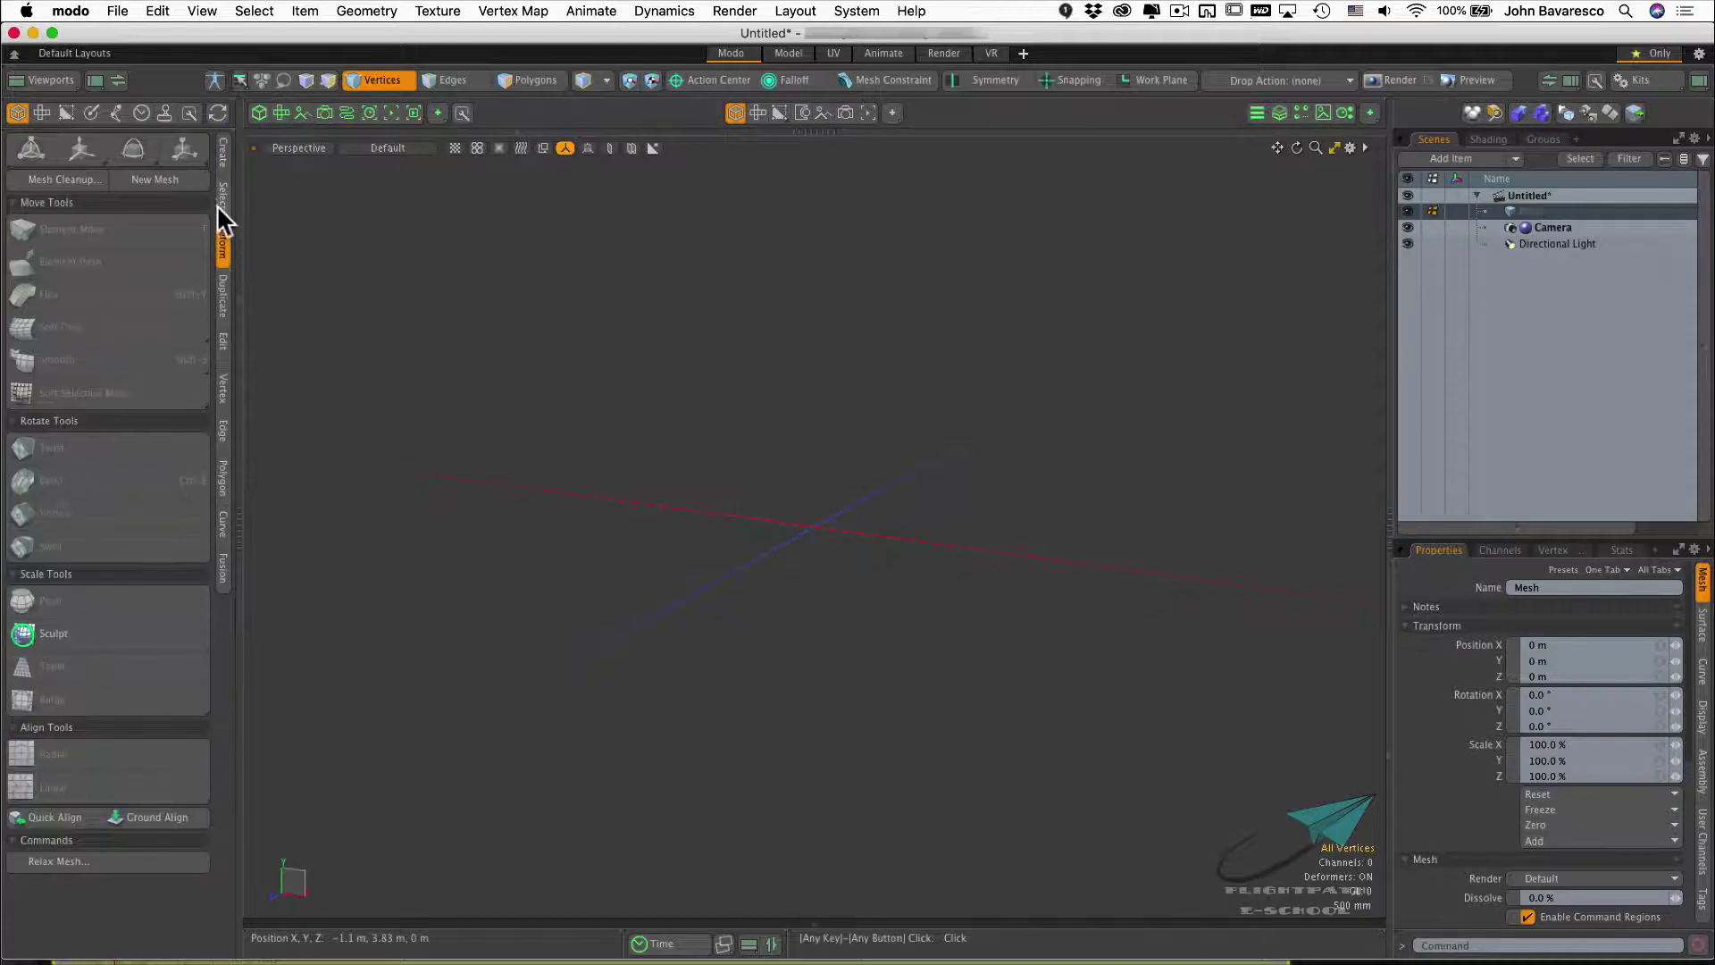
click(221, 194)
click(224, 154)
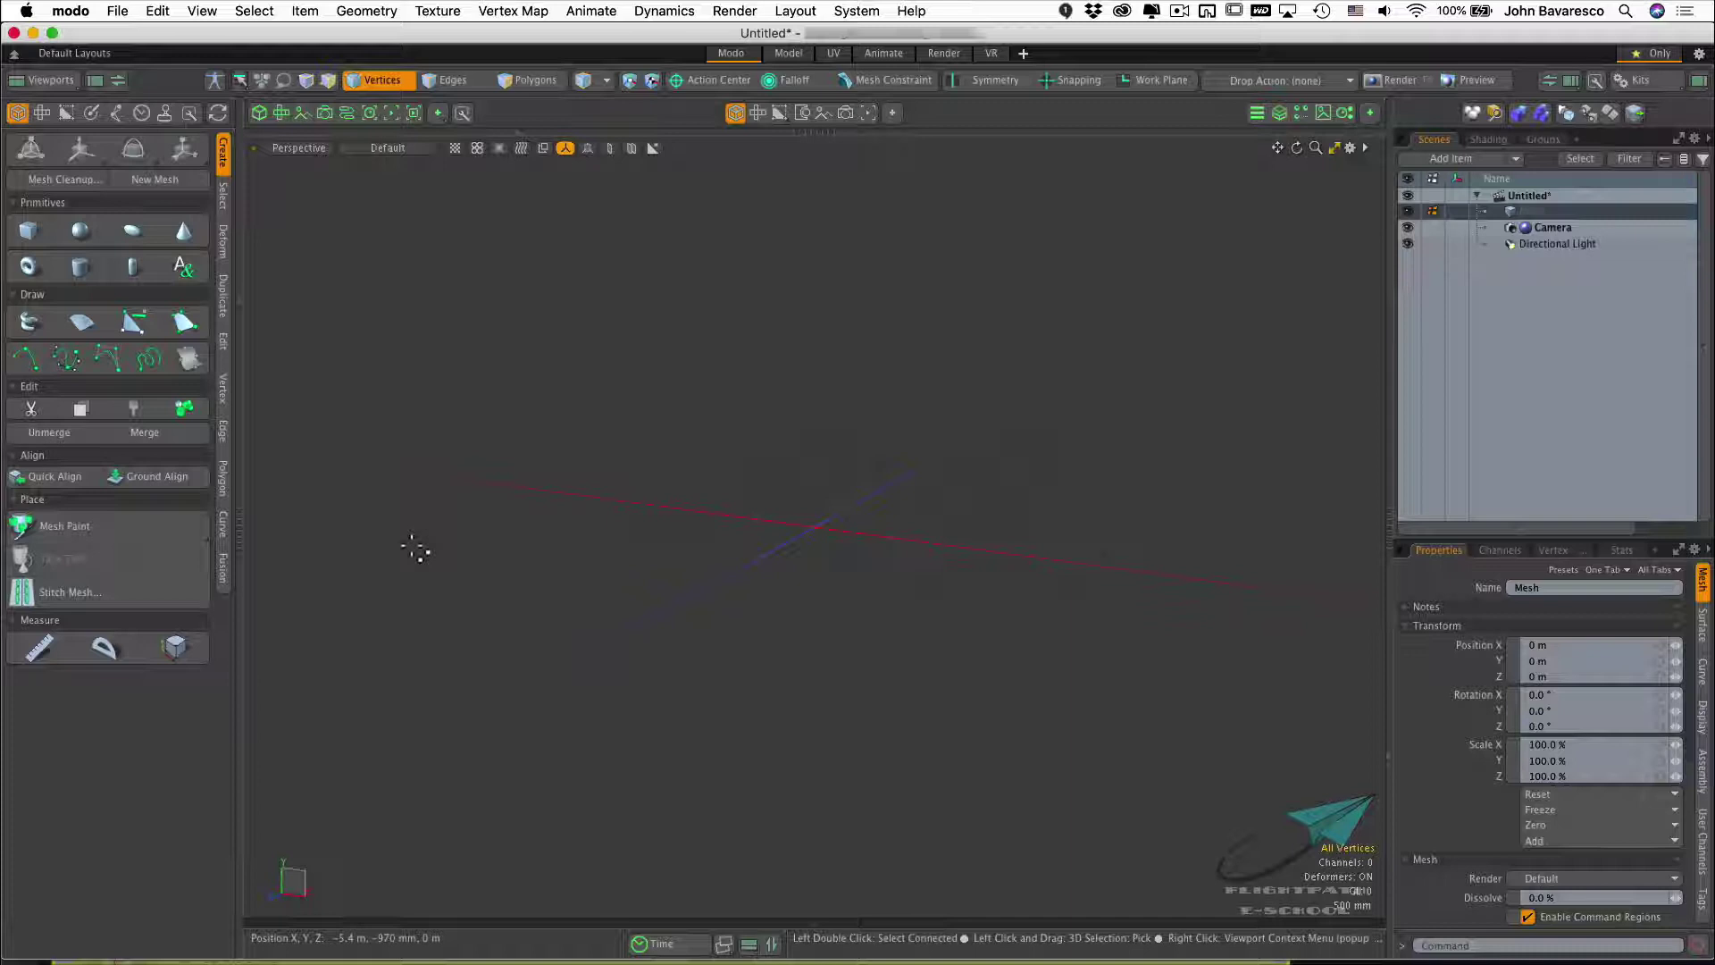
Load FlipFlop1.png from the Refs folder into the scene as an image clip
click(1321, 113)
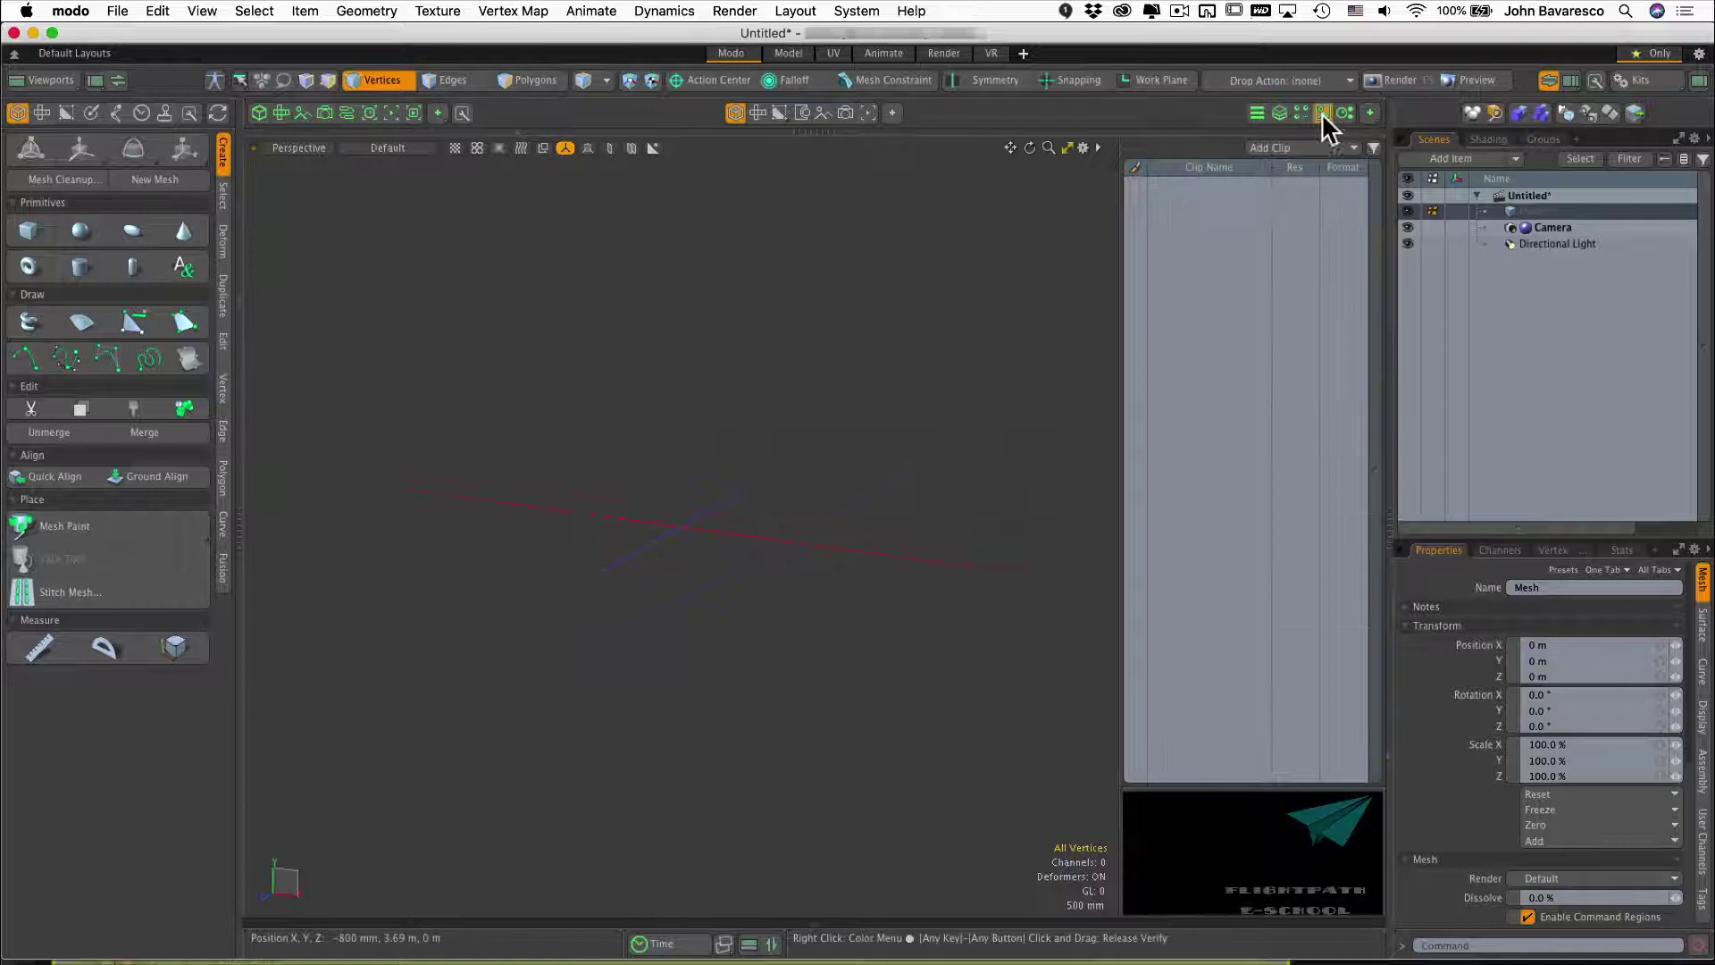
click(1289, 147)
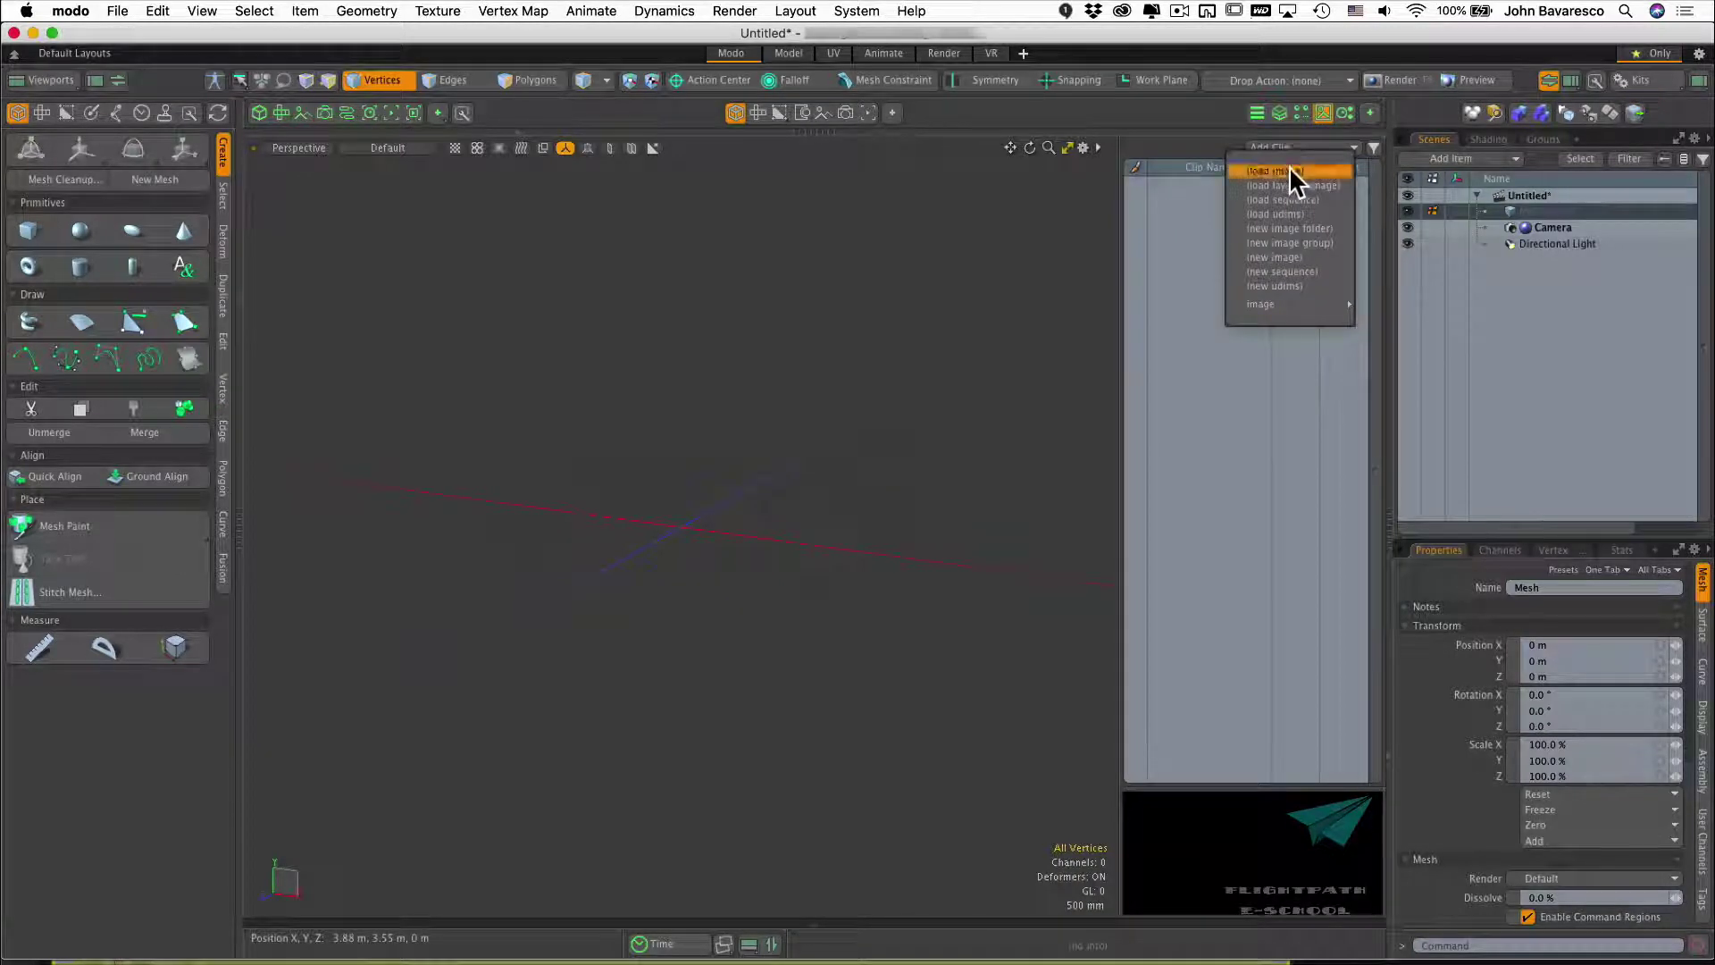
click(1290, 169)
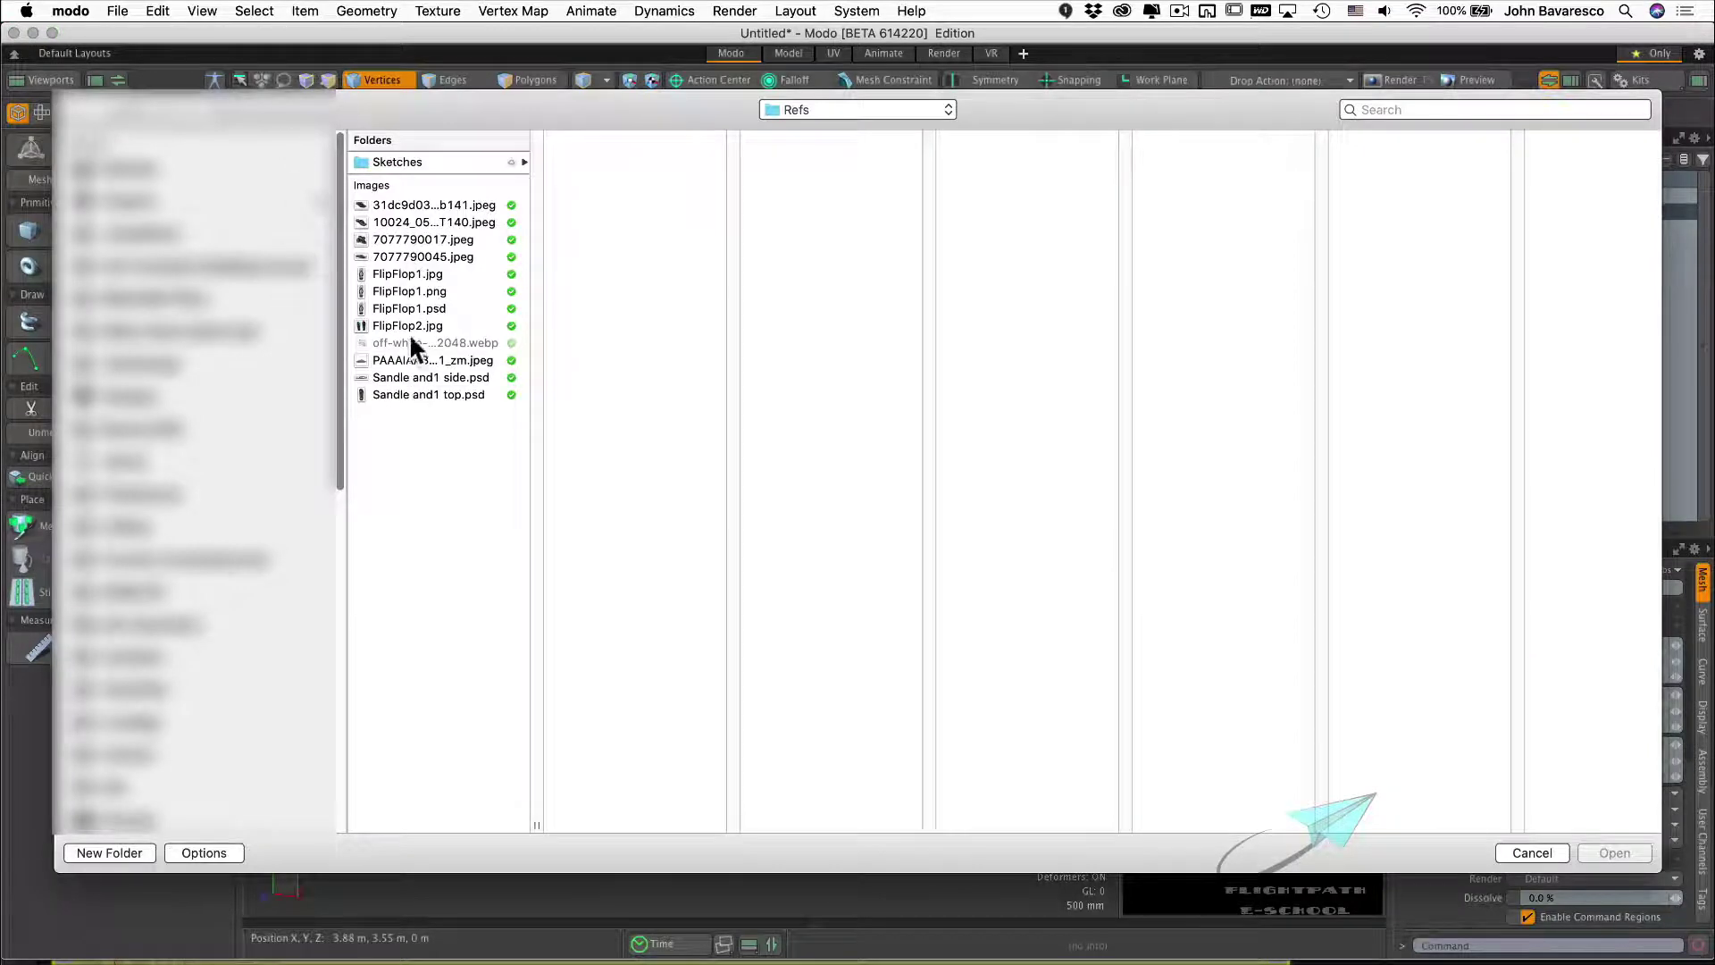
click(410, 306)
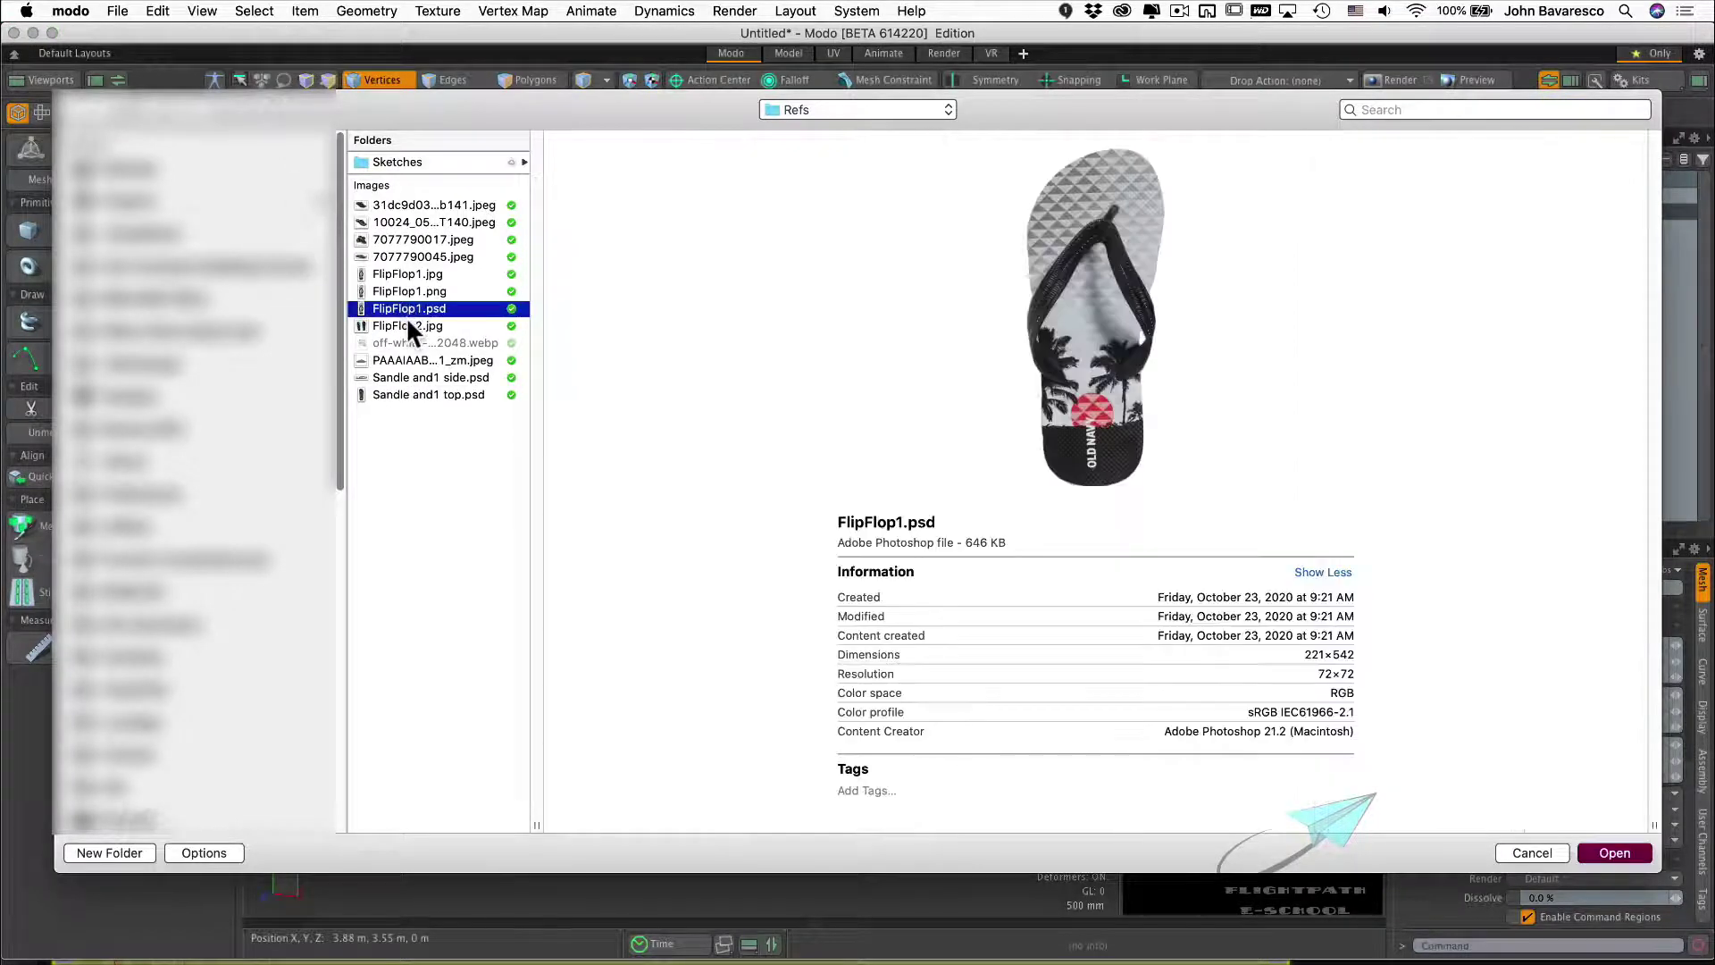
click(417, 293)
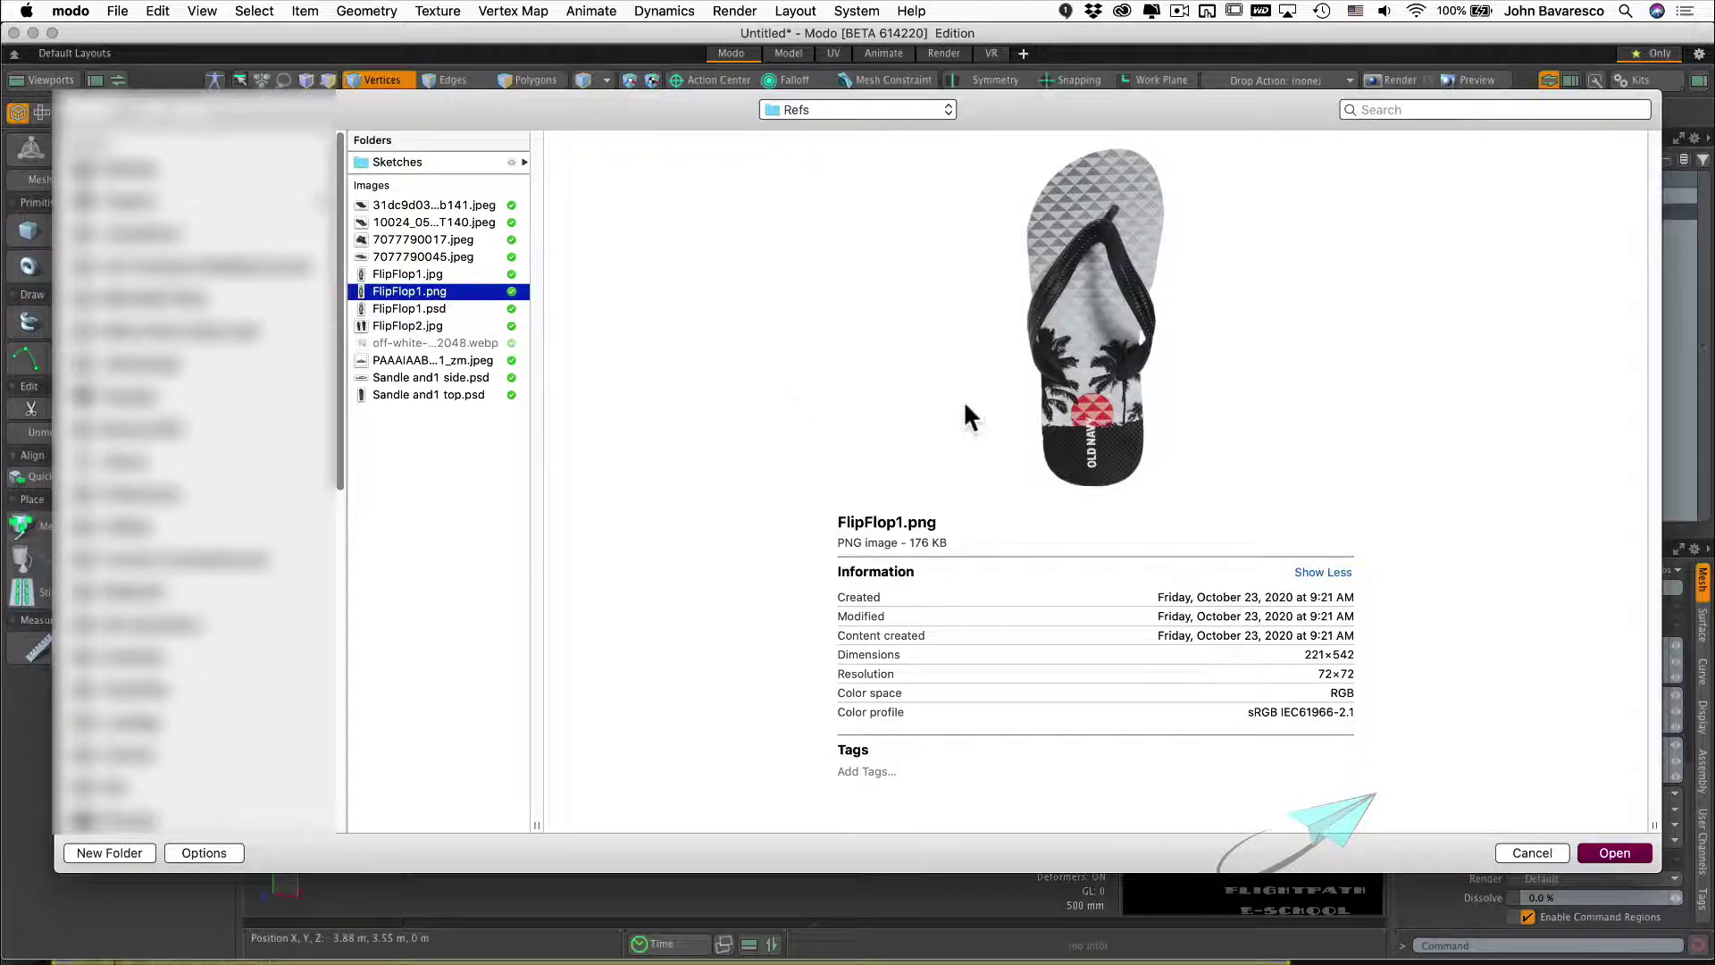
click(1616, 855)
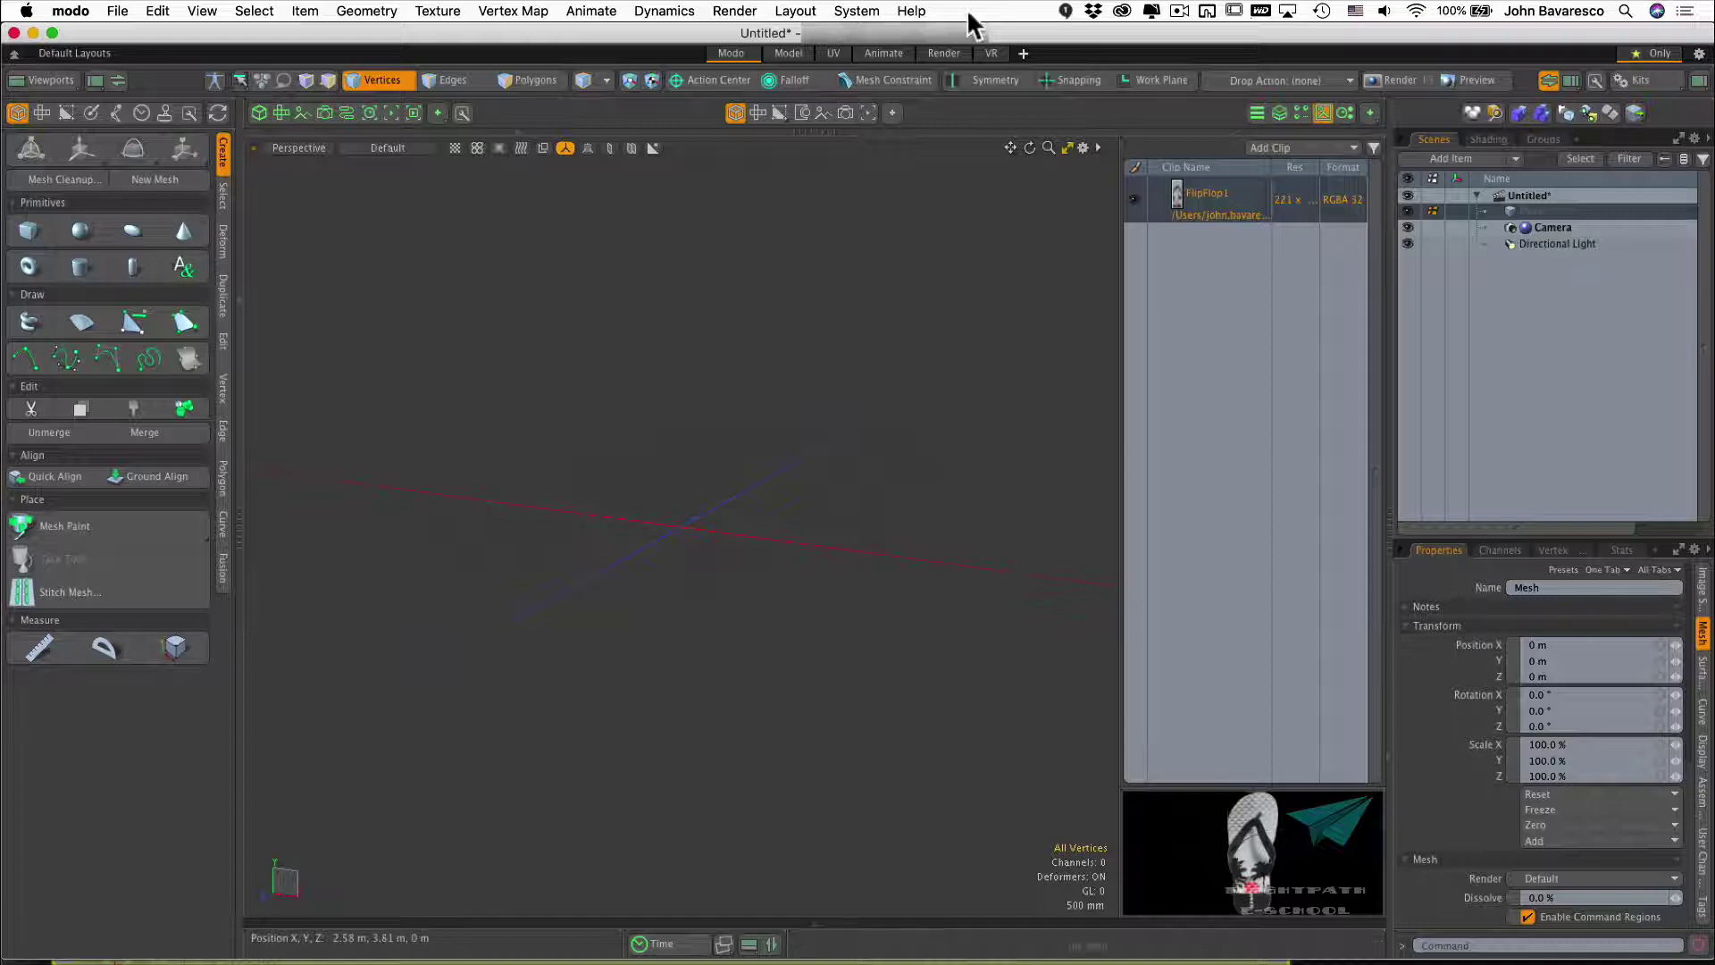
Add a backdrop item to the scene and dismiss the trackball rotation notice
click(1519, 159)
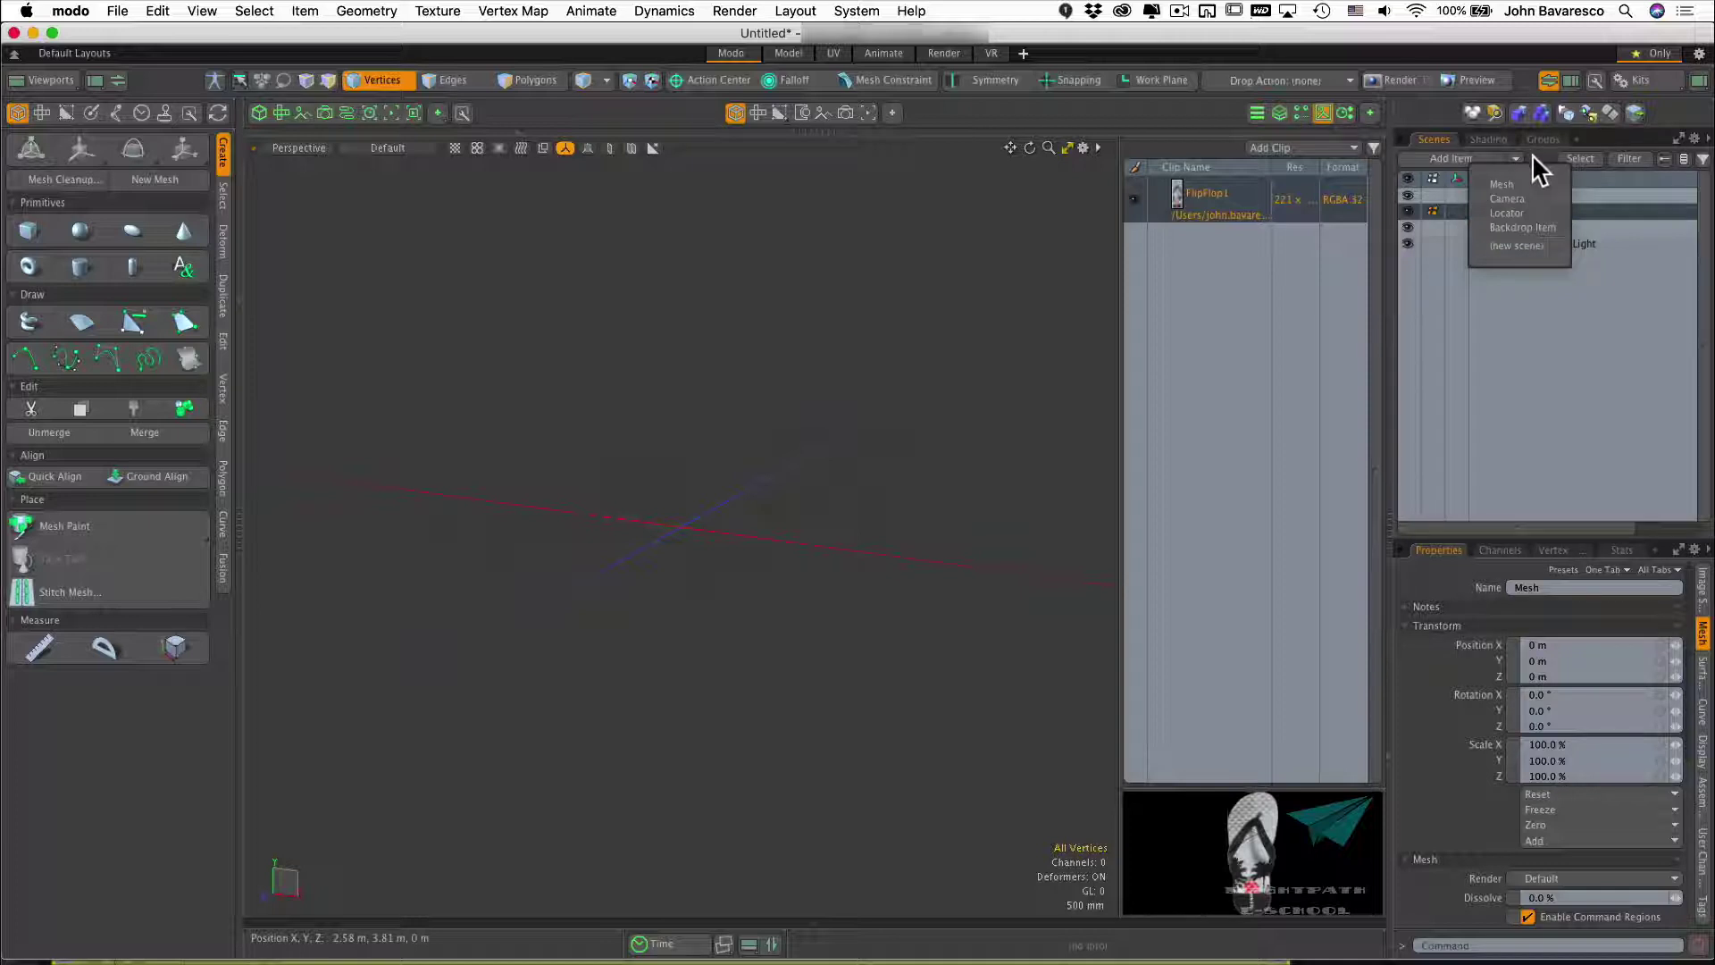
click(1533, 228)
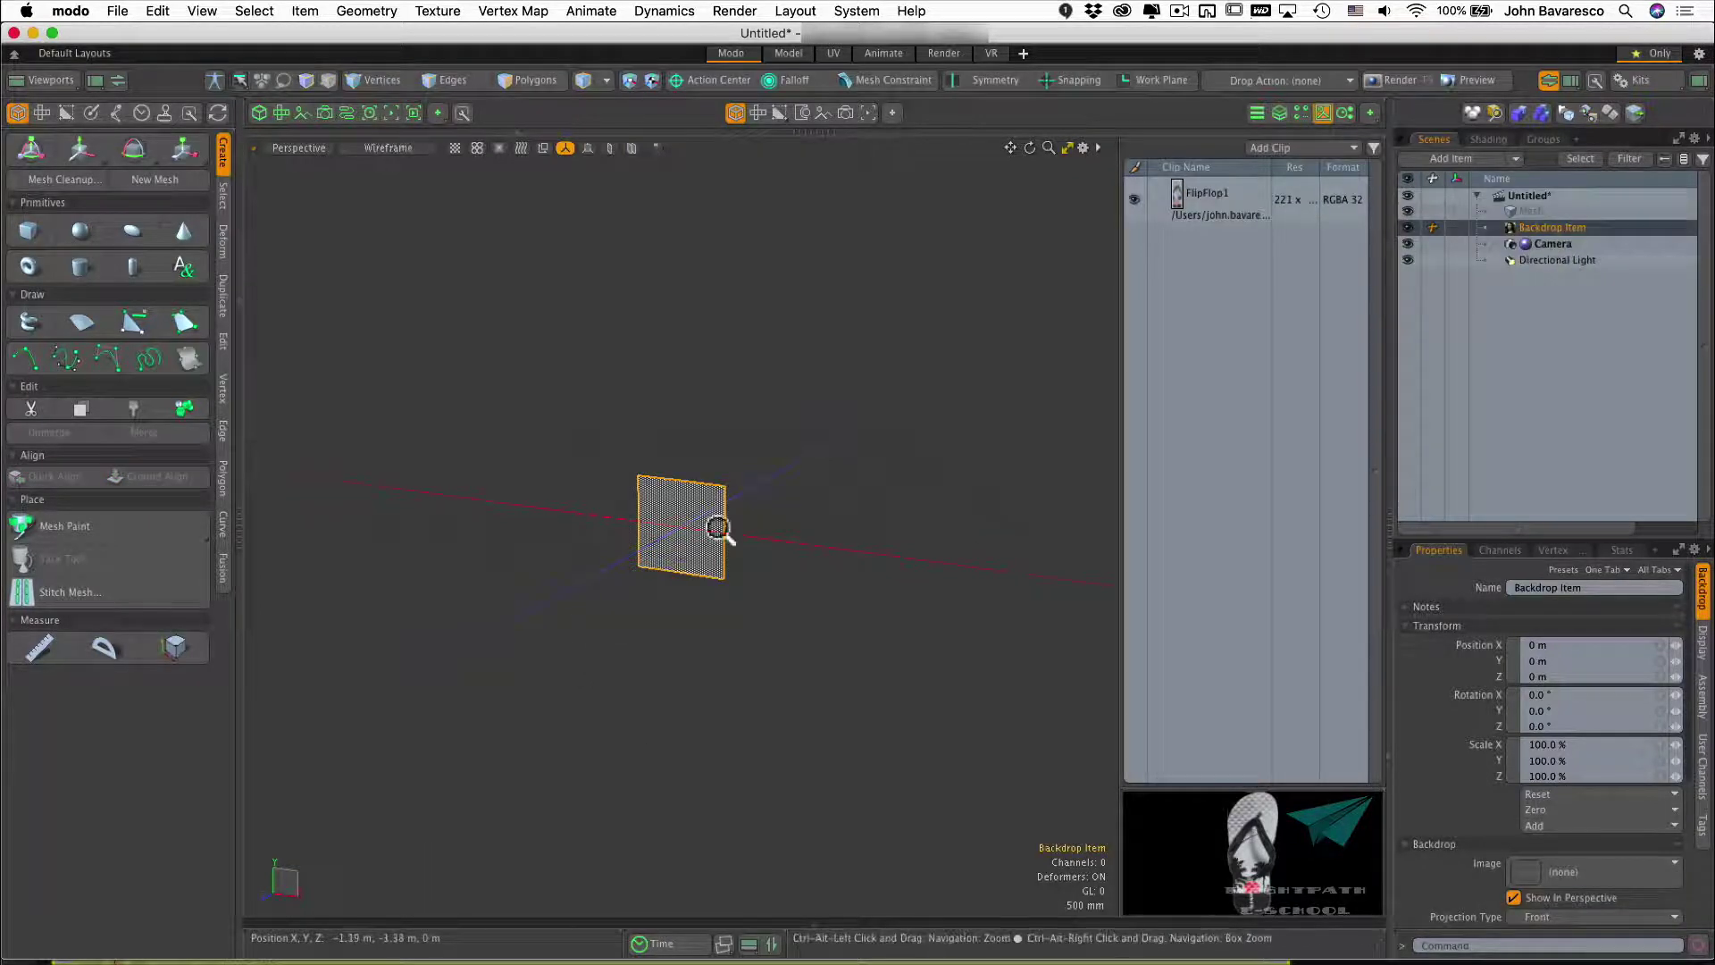
ctrl+alt+drag(716, 524, 807, 555)
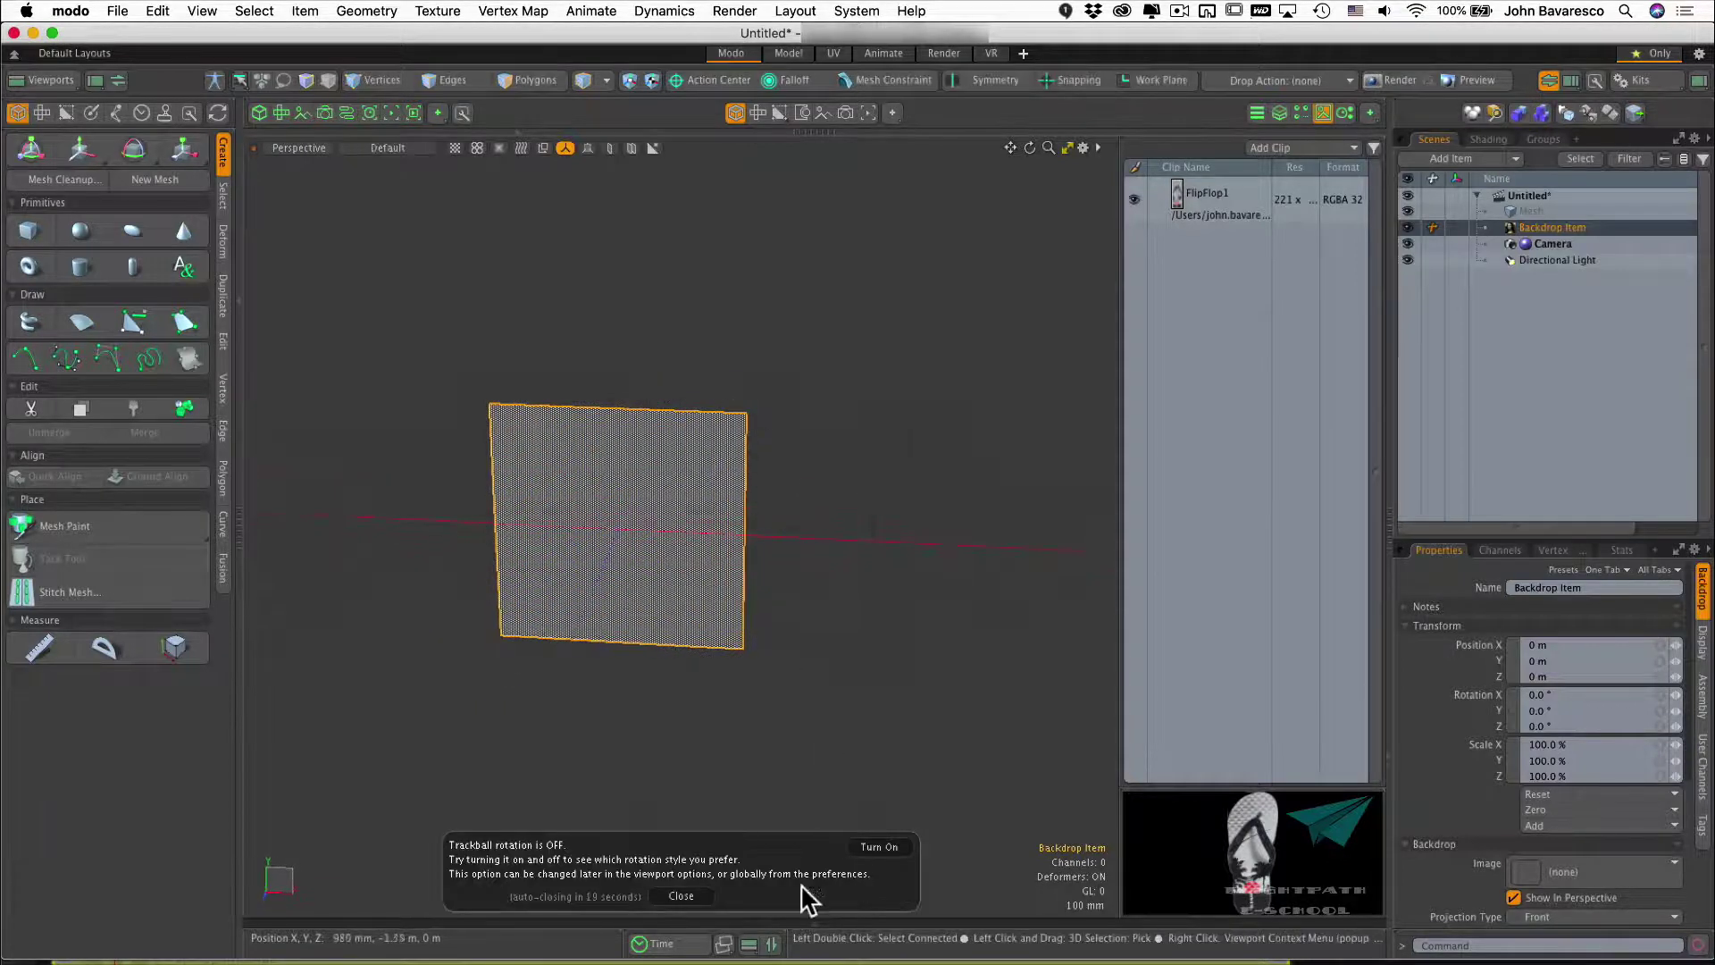
click(681, 896)
alt+drag(689, 575, 808, 622)
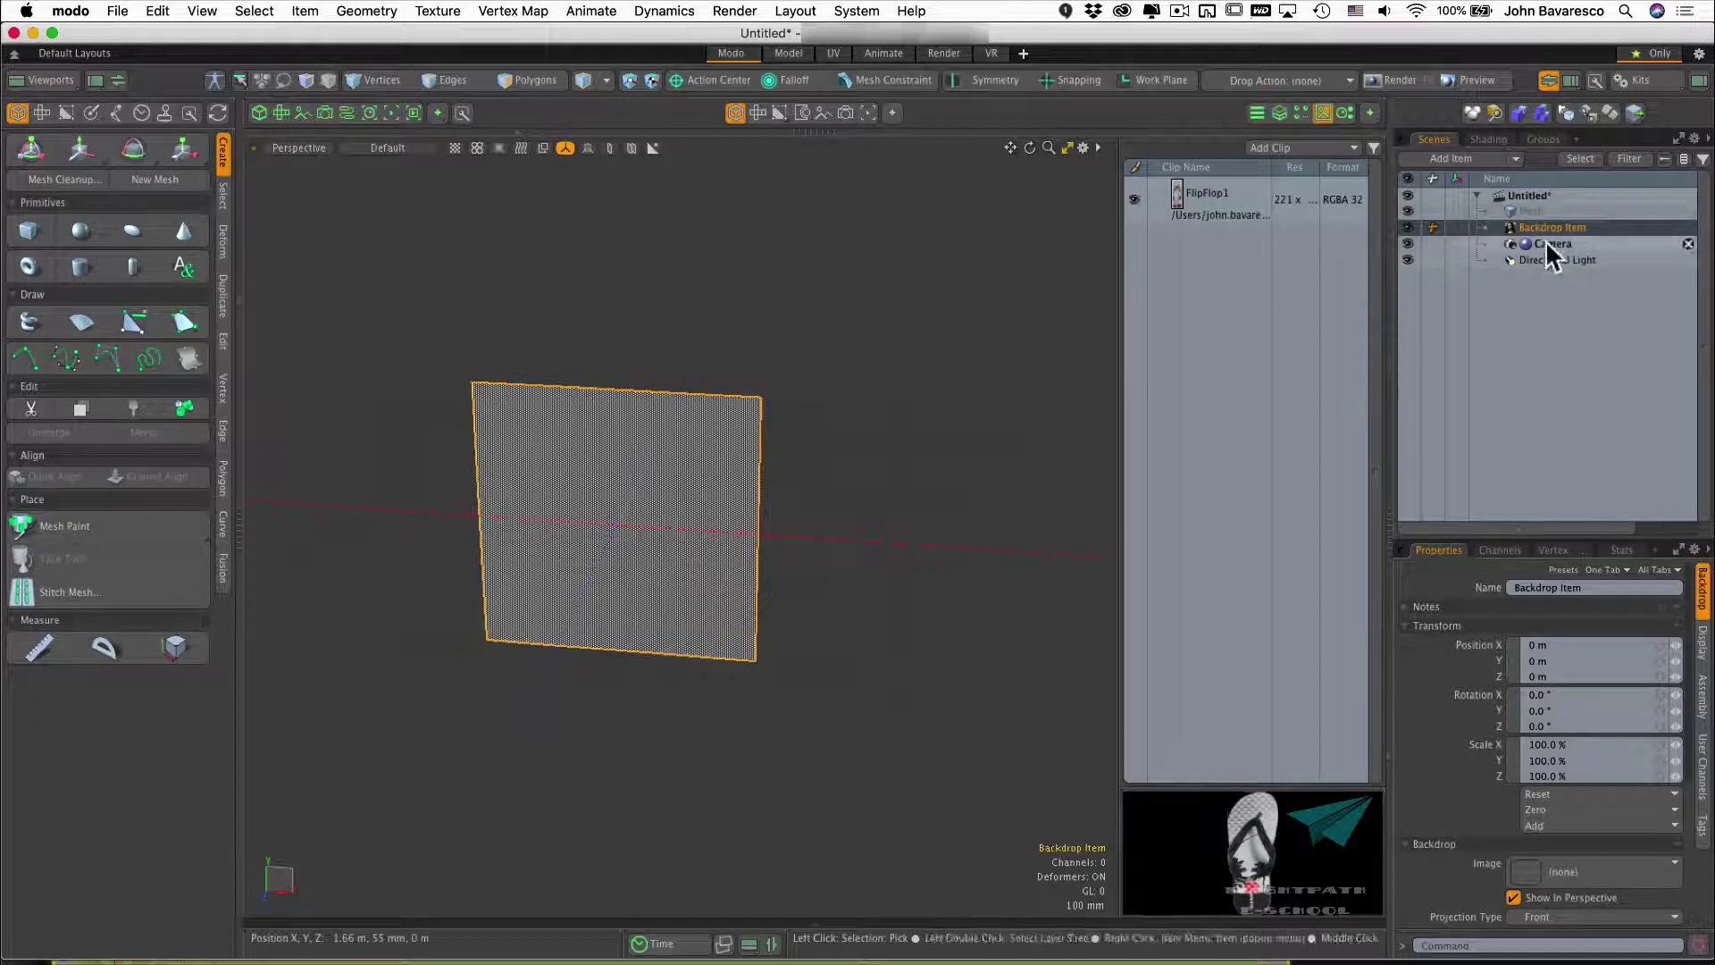
Assign the FlipFlop1 clip as the backdrop item's image
drag(1570, 539, 1558, 394)
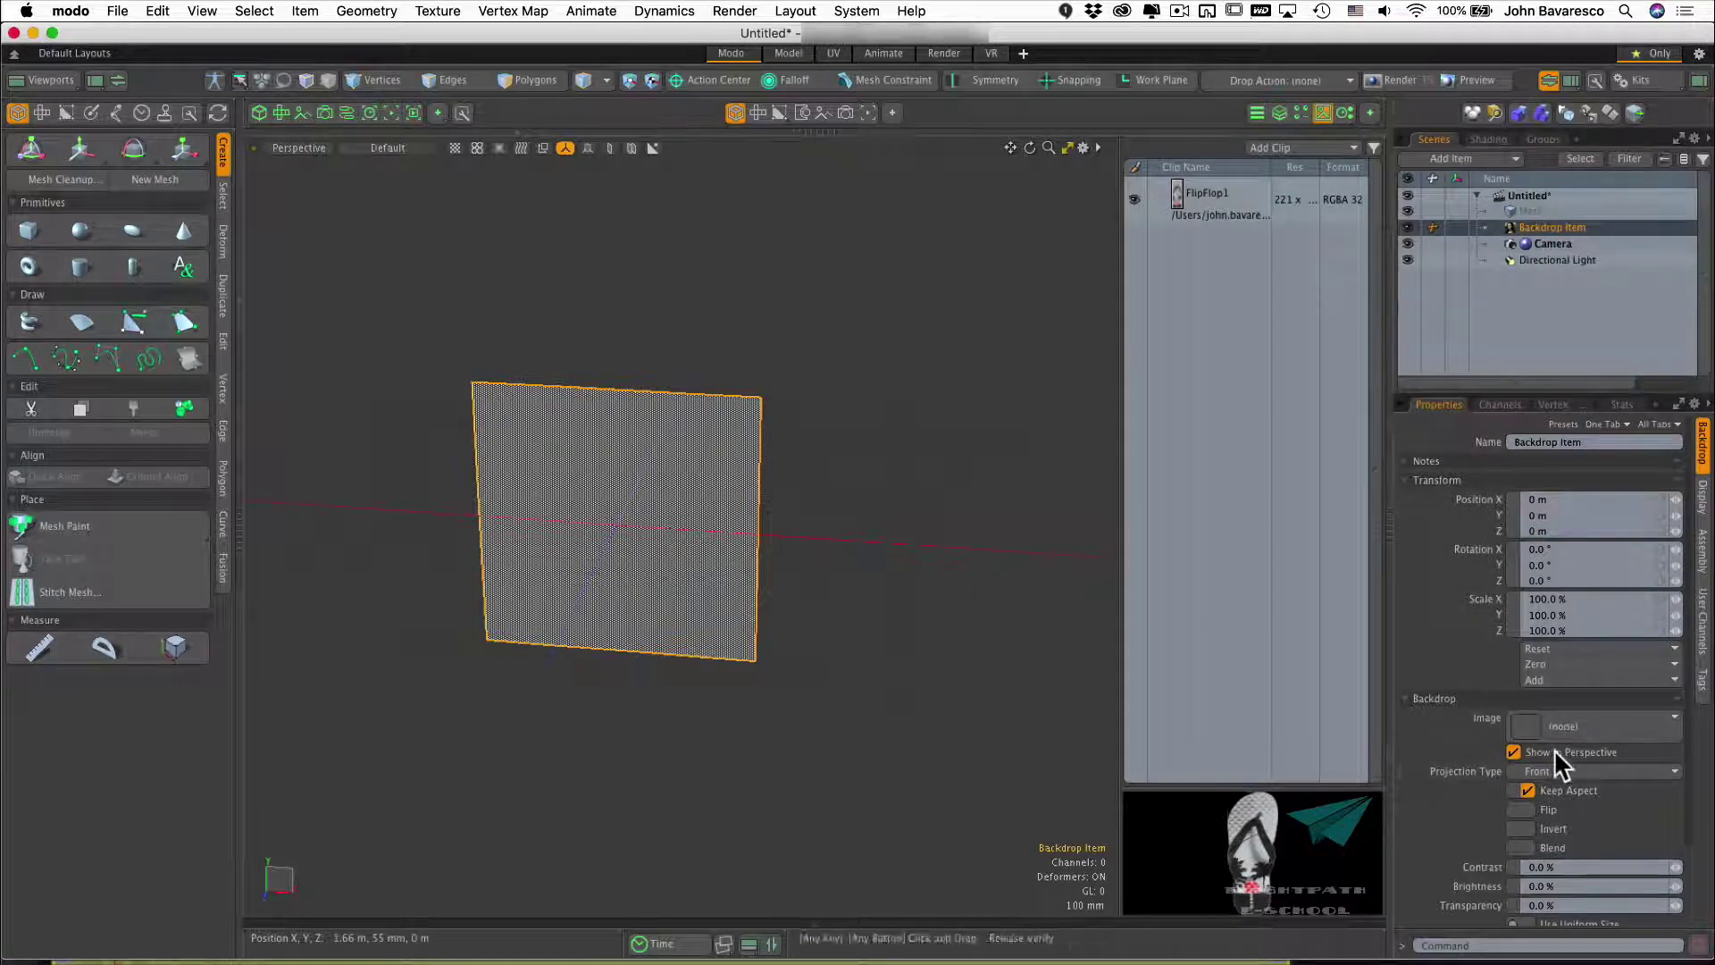
click(1605, 727)
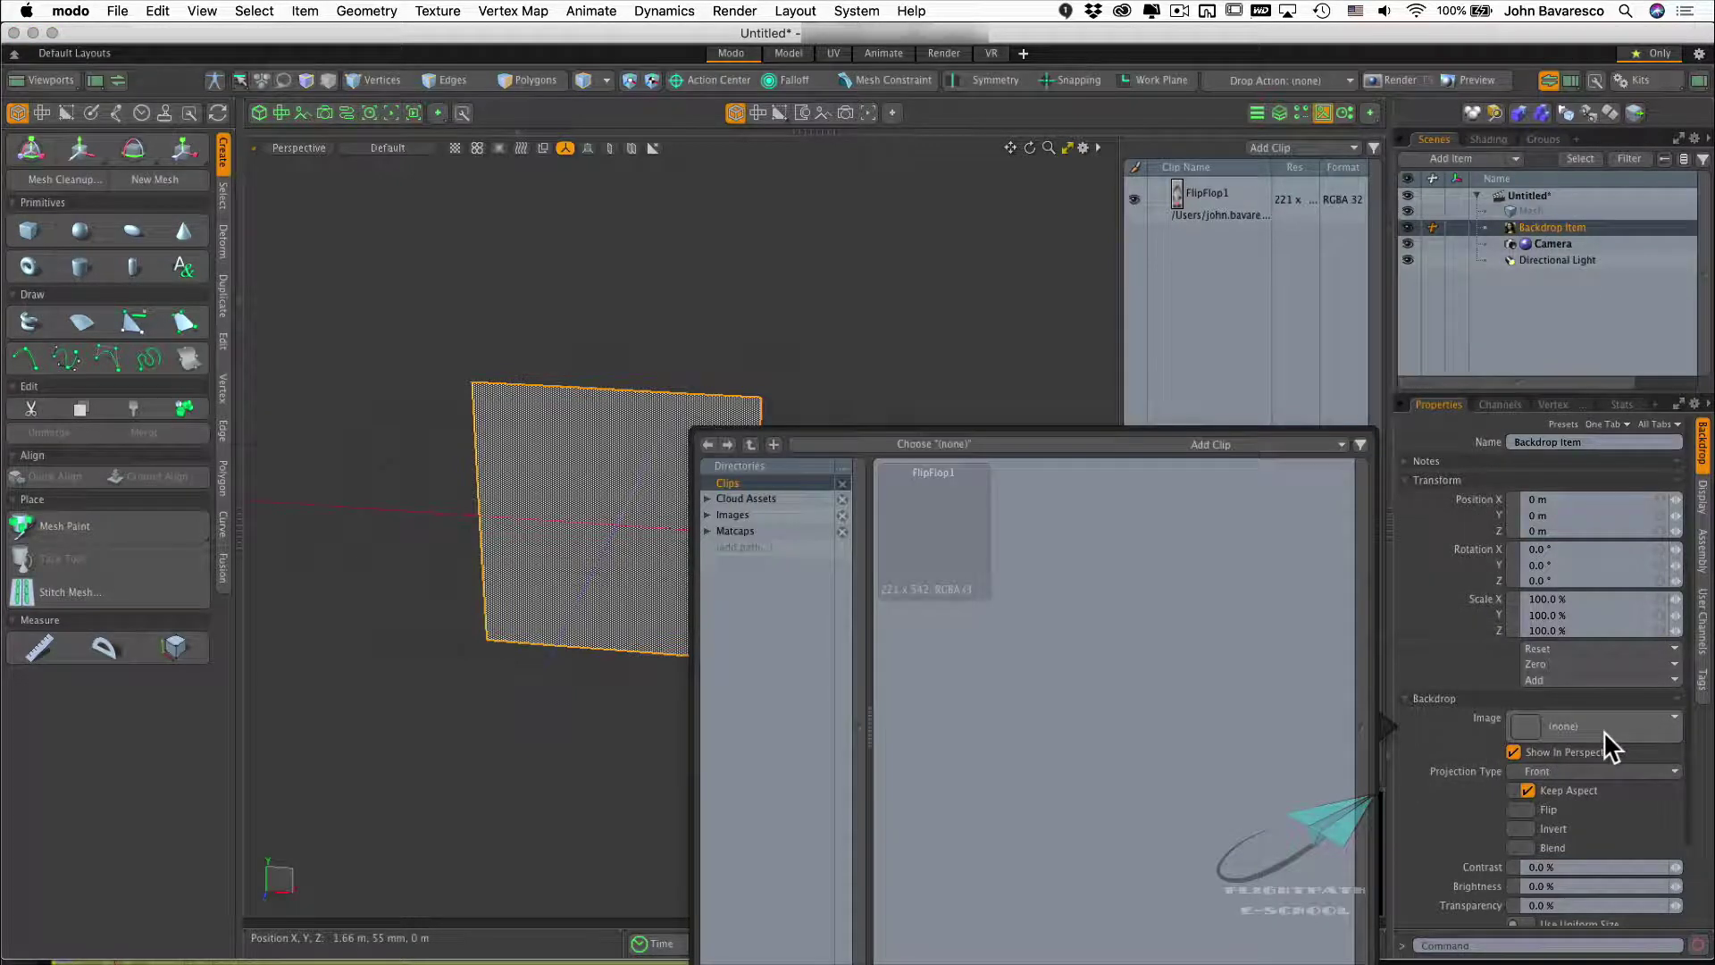
click(925, 518)
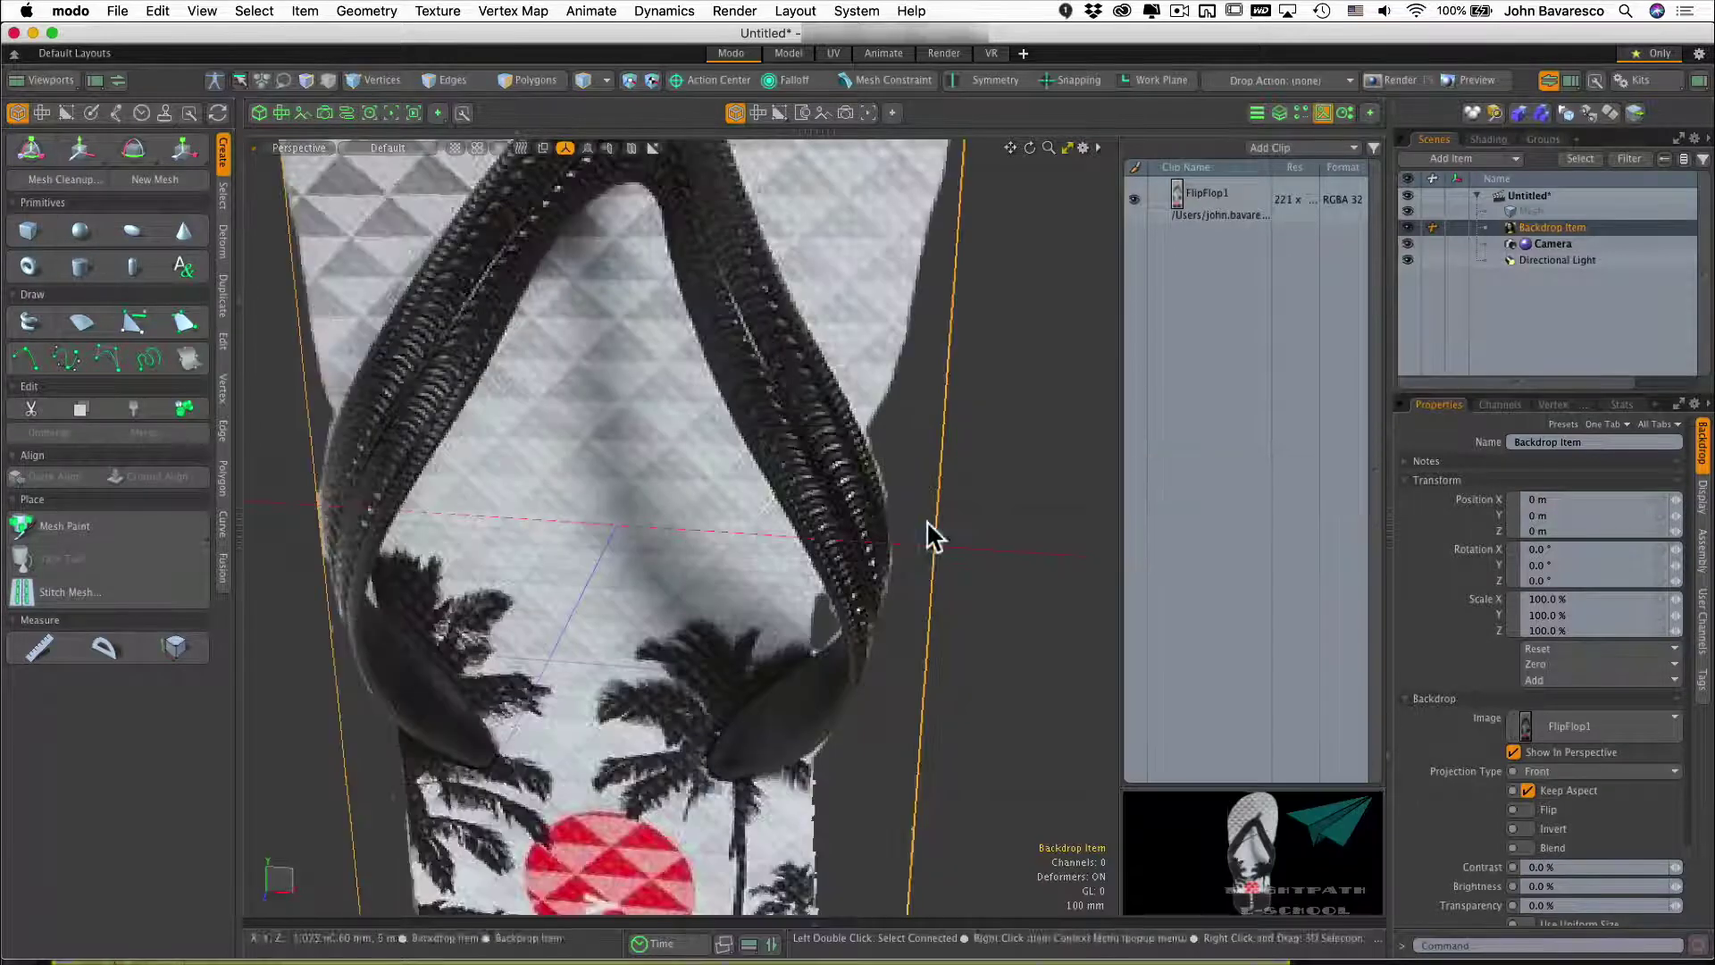
scroll(833, 593, down, 5)
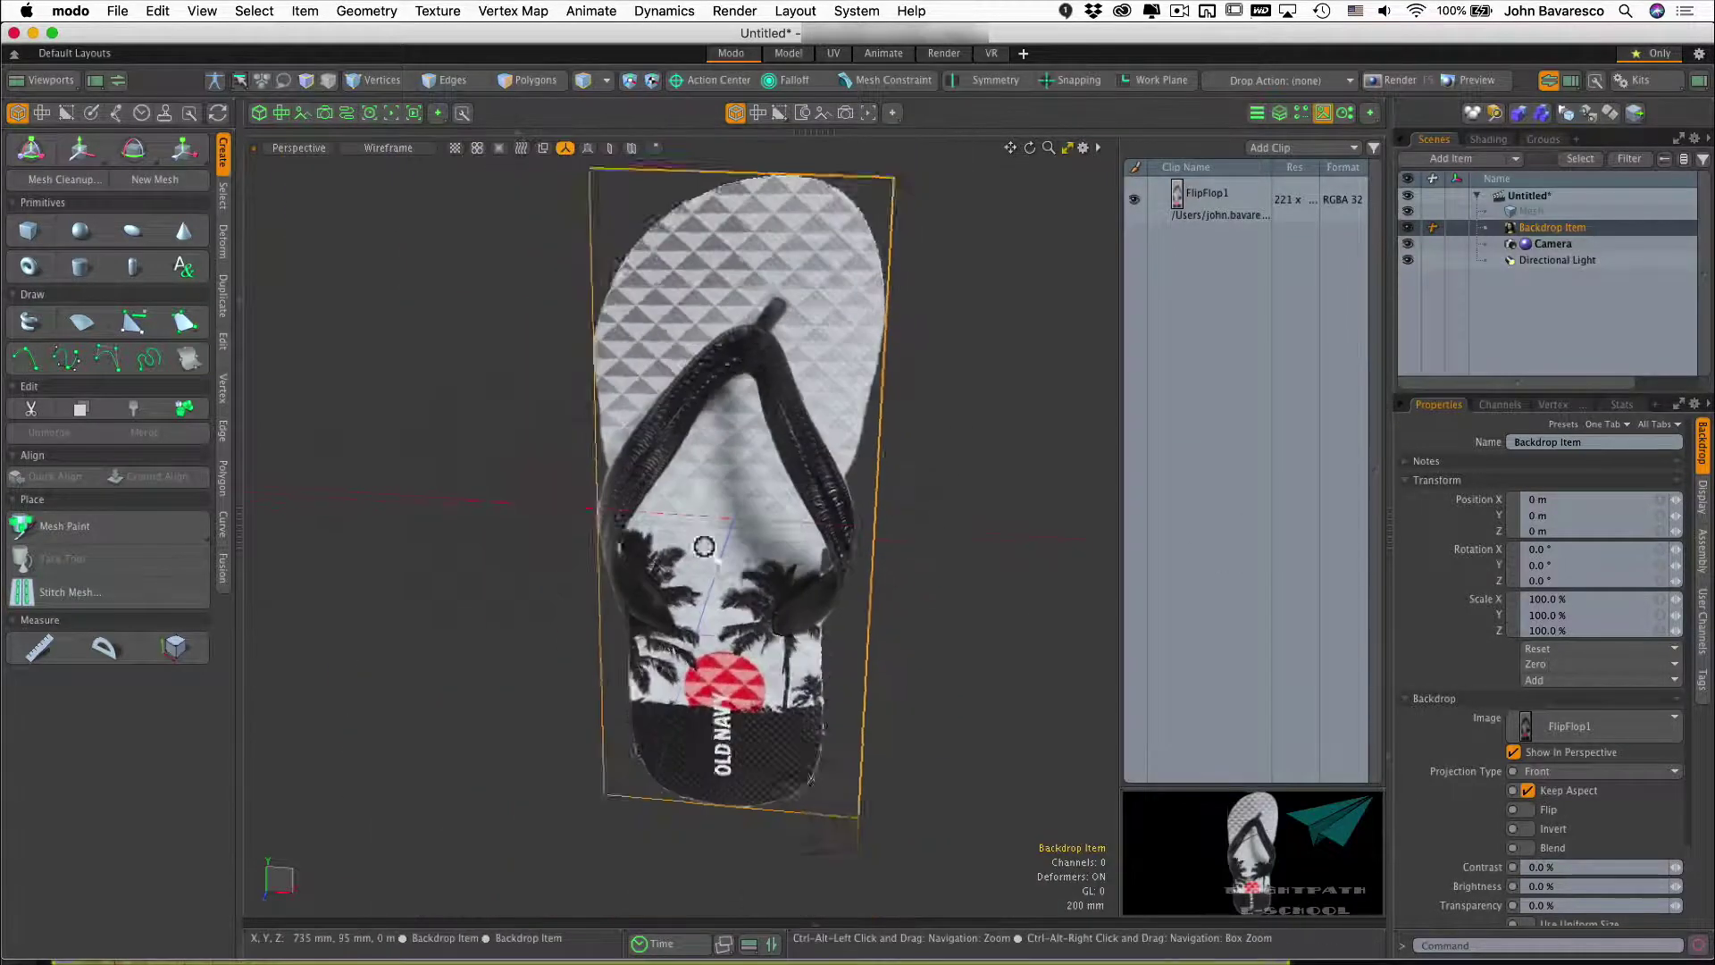
alt+drag(715, 554, 778, 517)
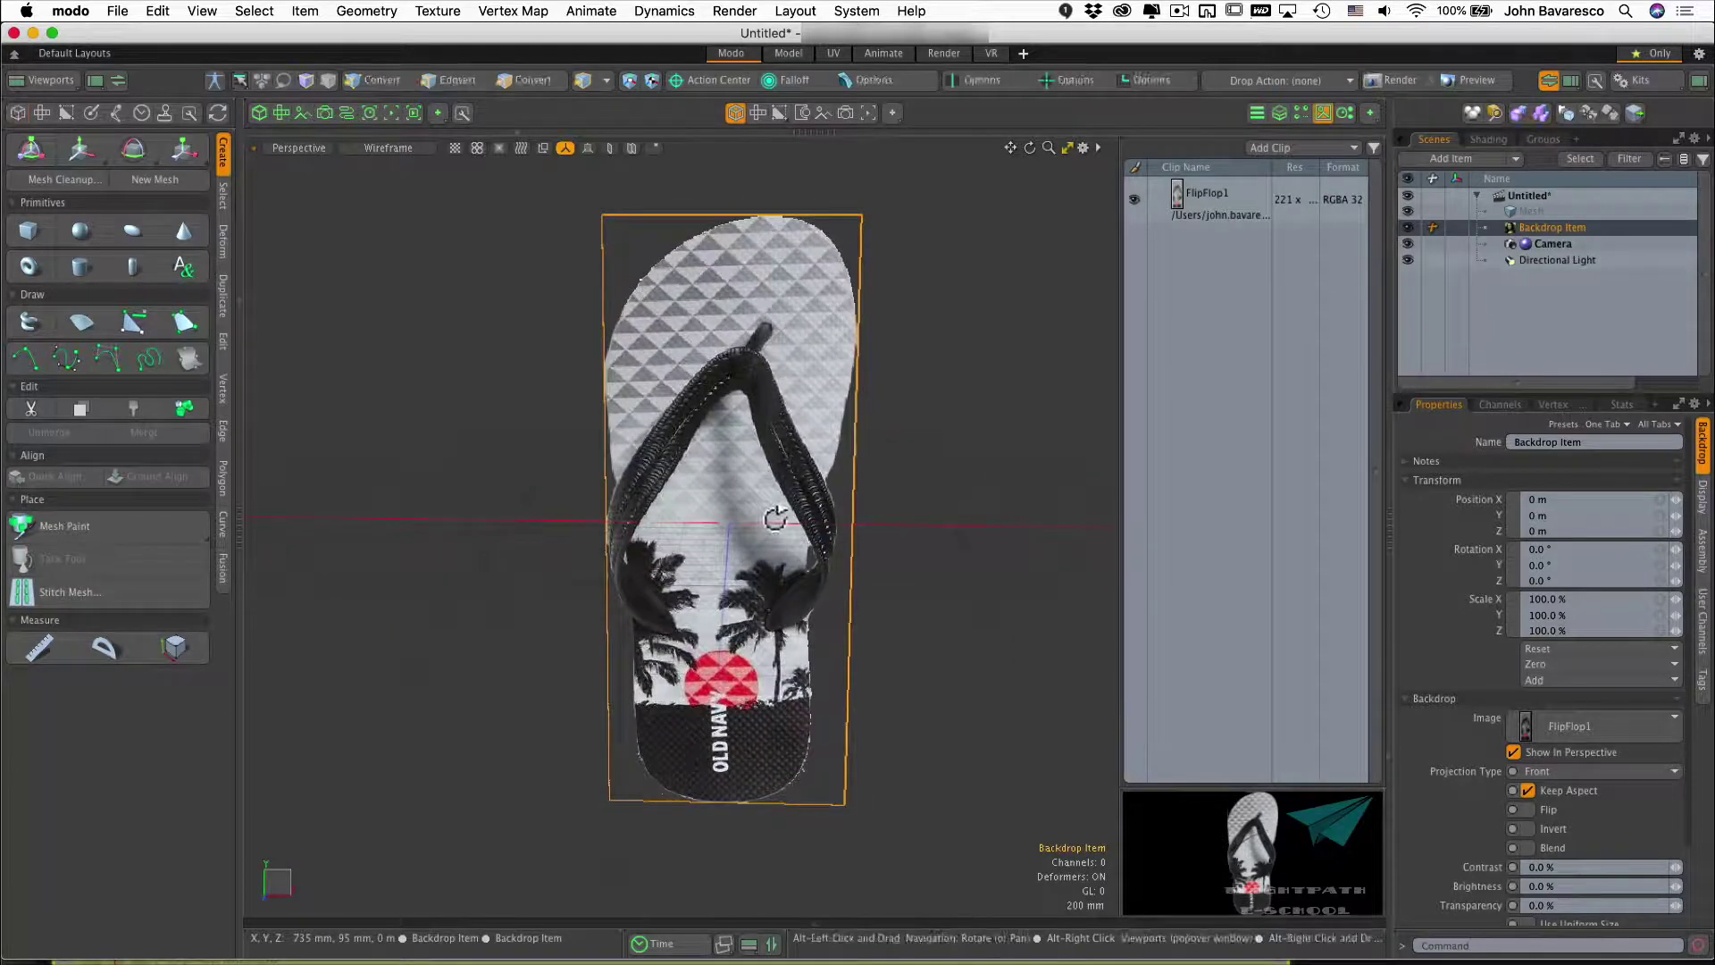
scroll(728, 517, down, 3)
alt+drag(709, 469, 747, 505)
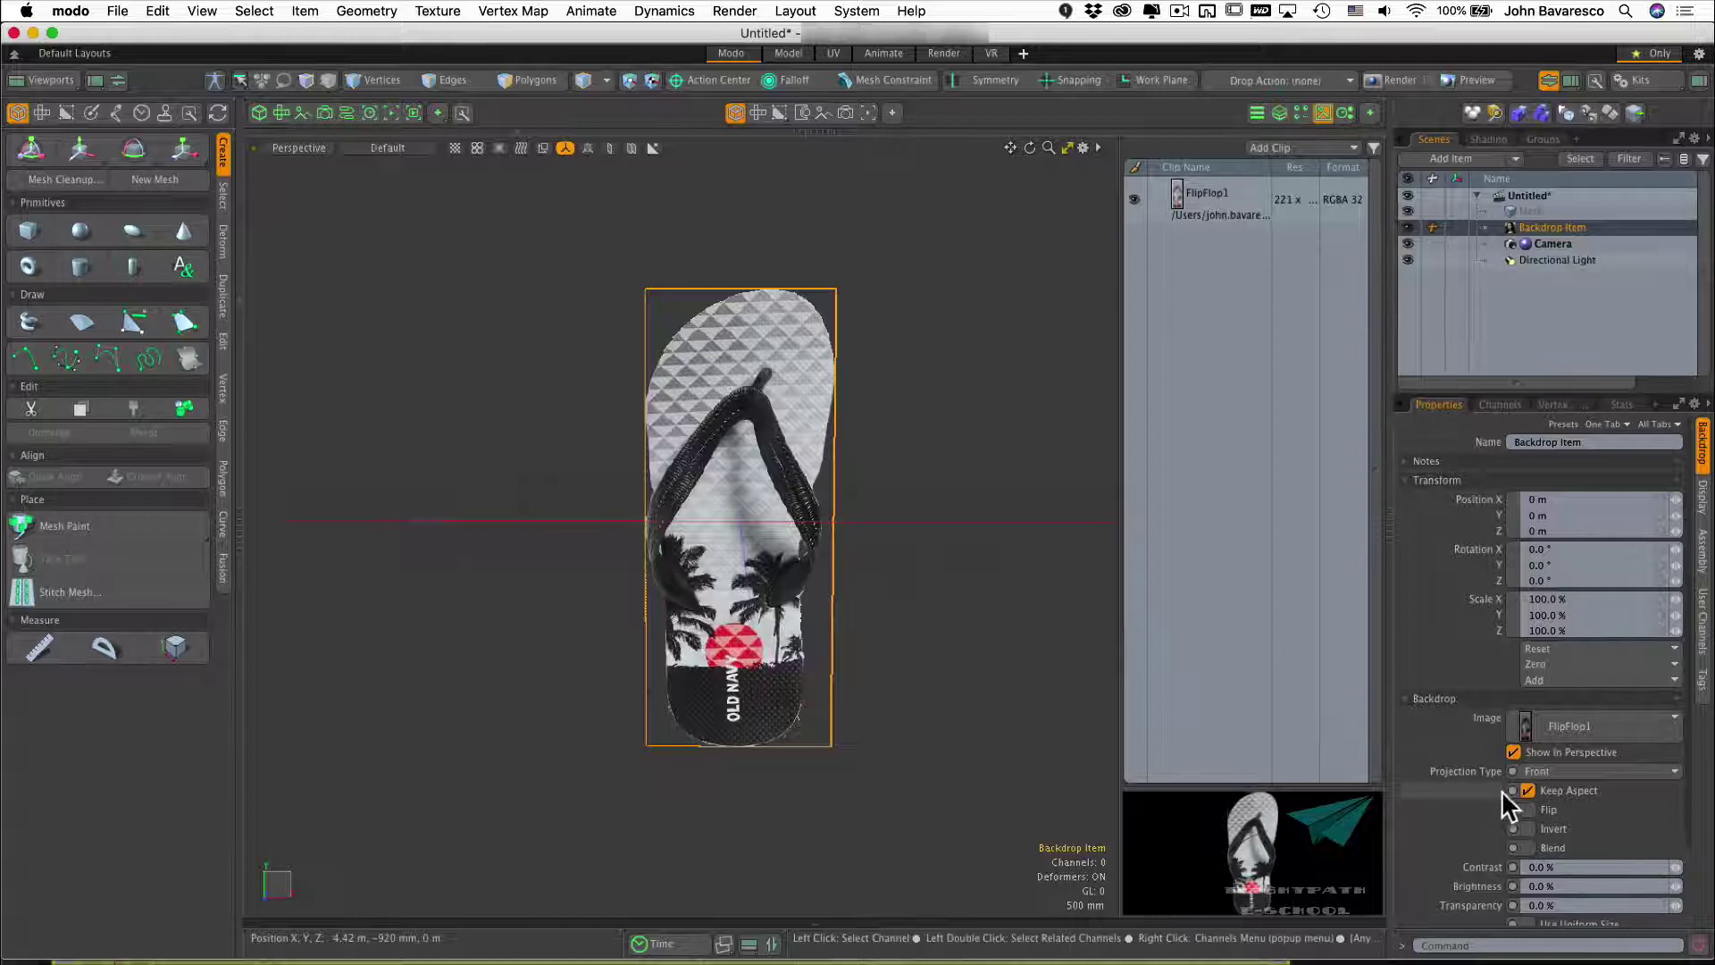
Set the backdrop's projection type to Top and hide the image clip list
click(1567, 770)
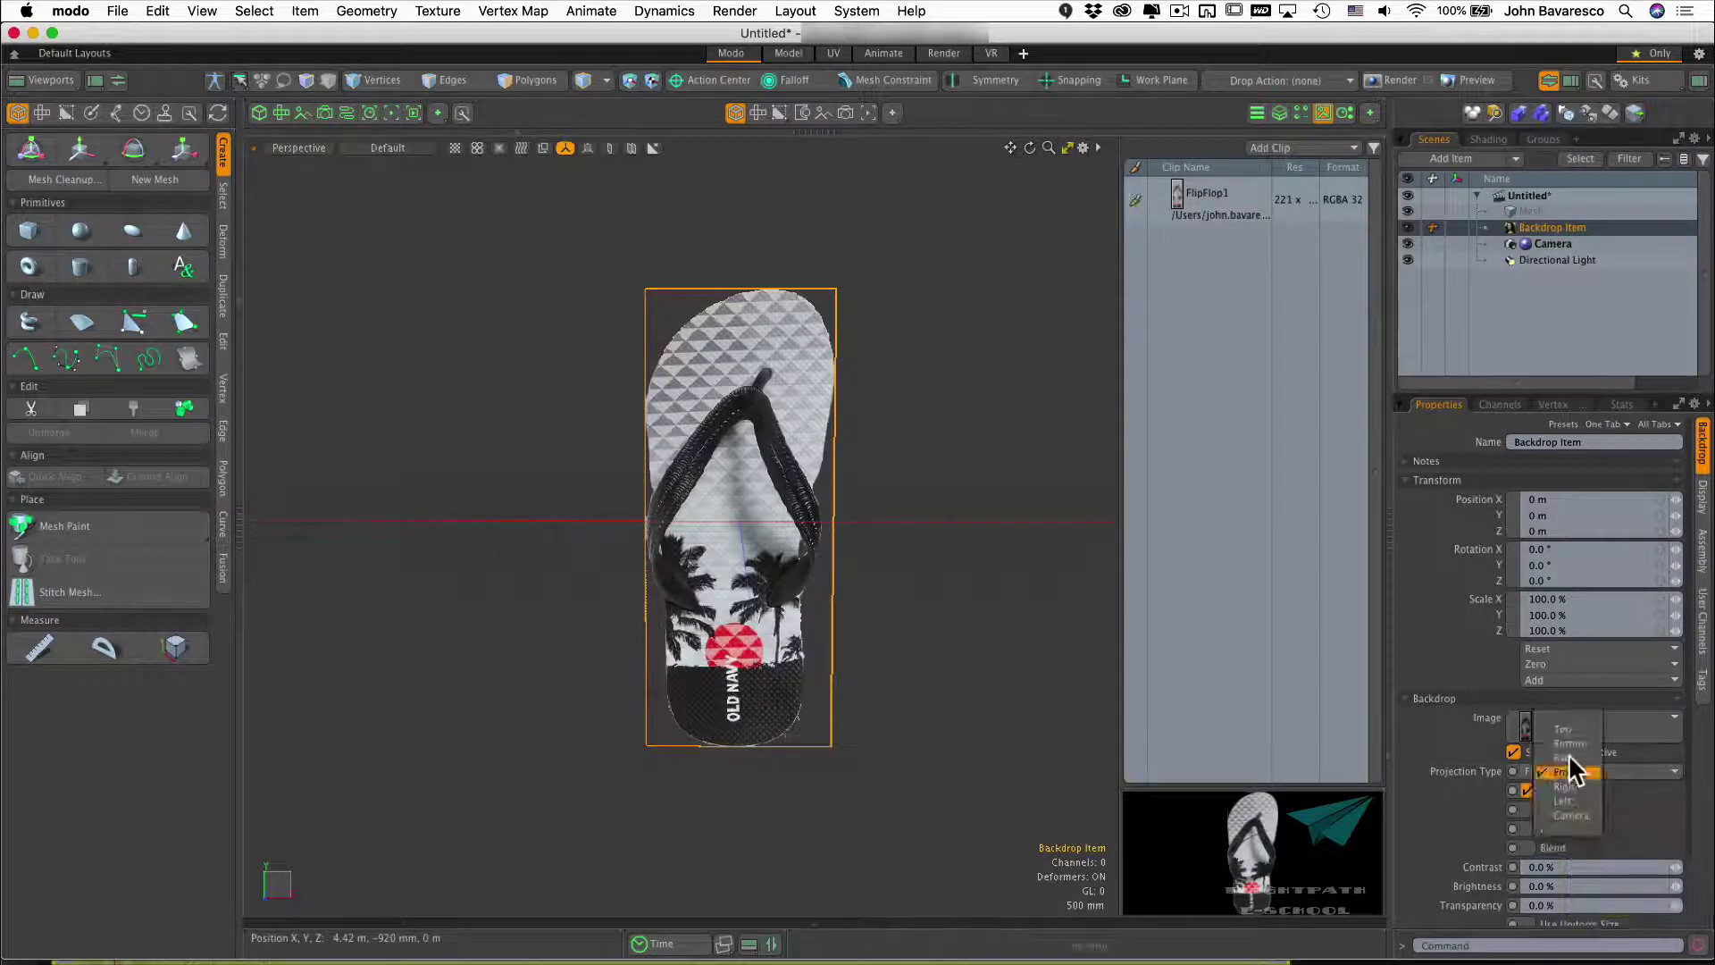
click(1565, 731)
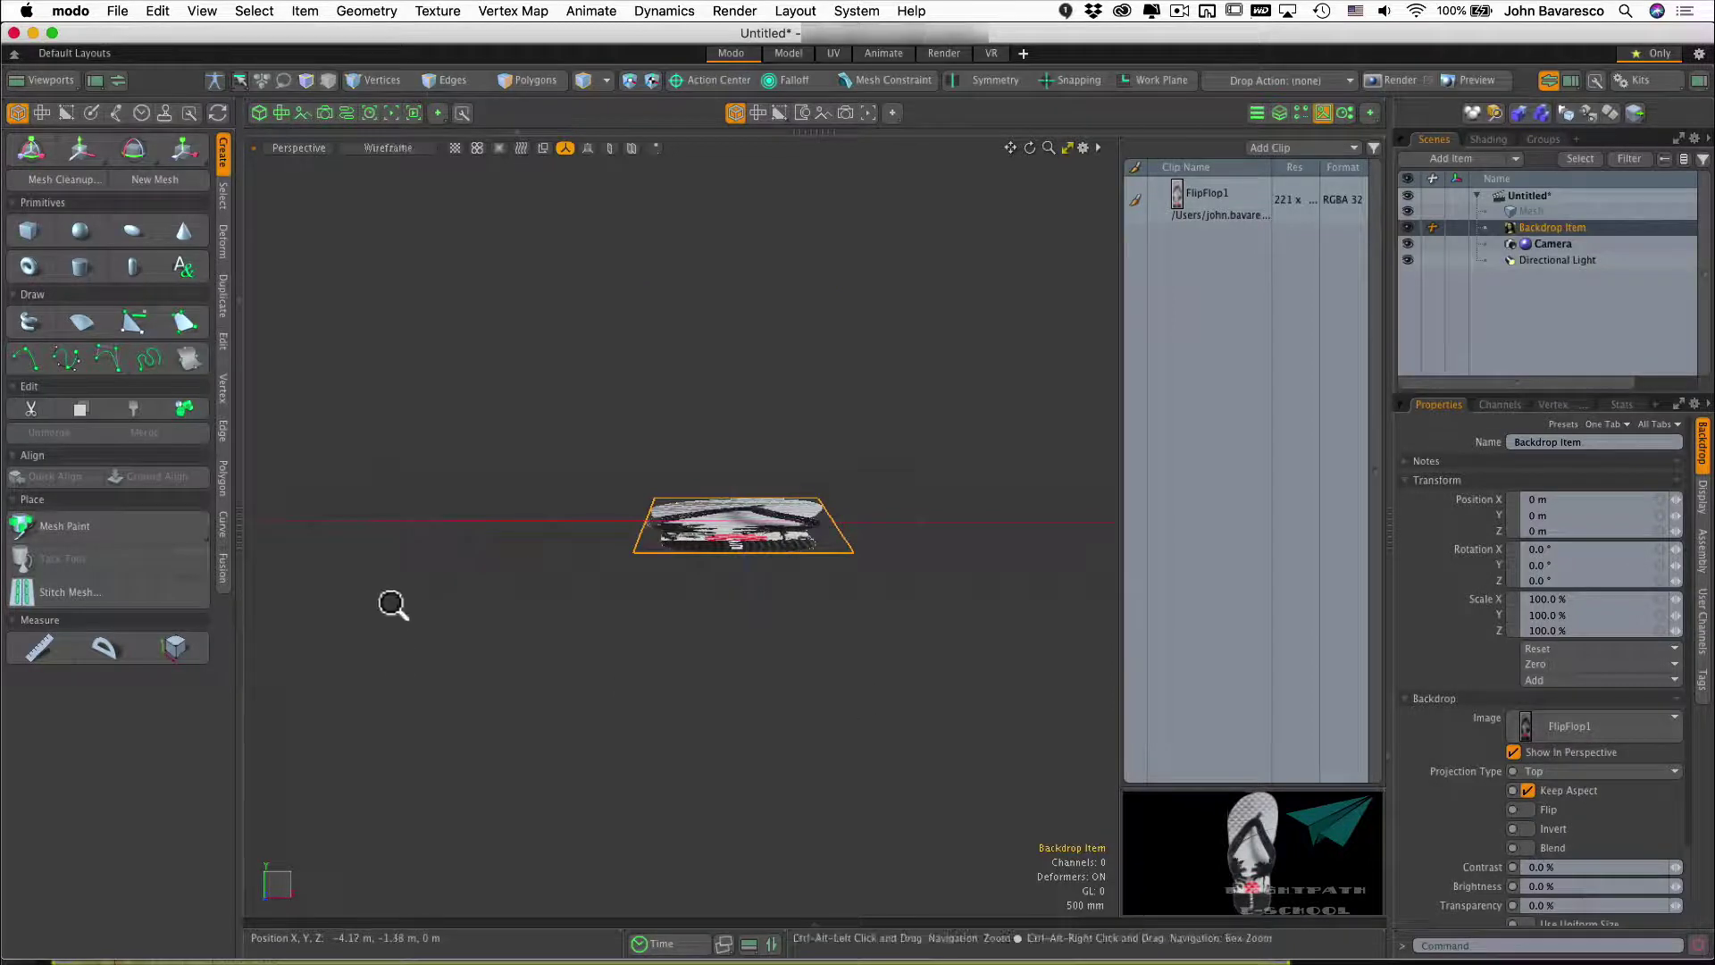
alt+drag(390, 602, 831, 616)
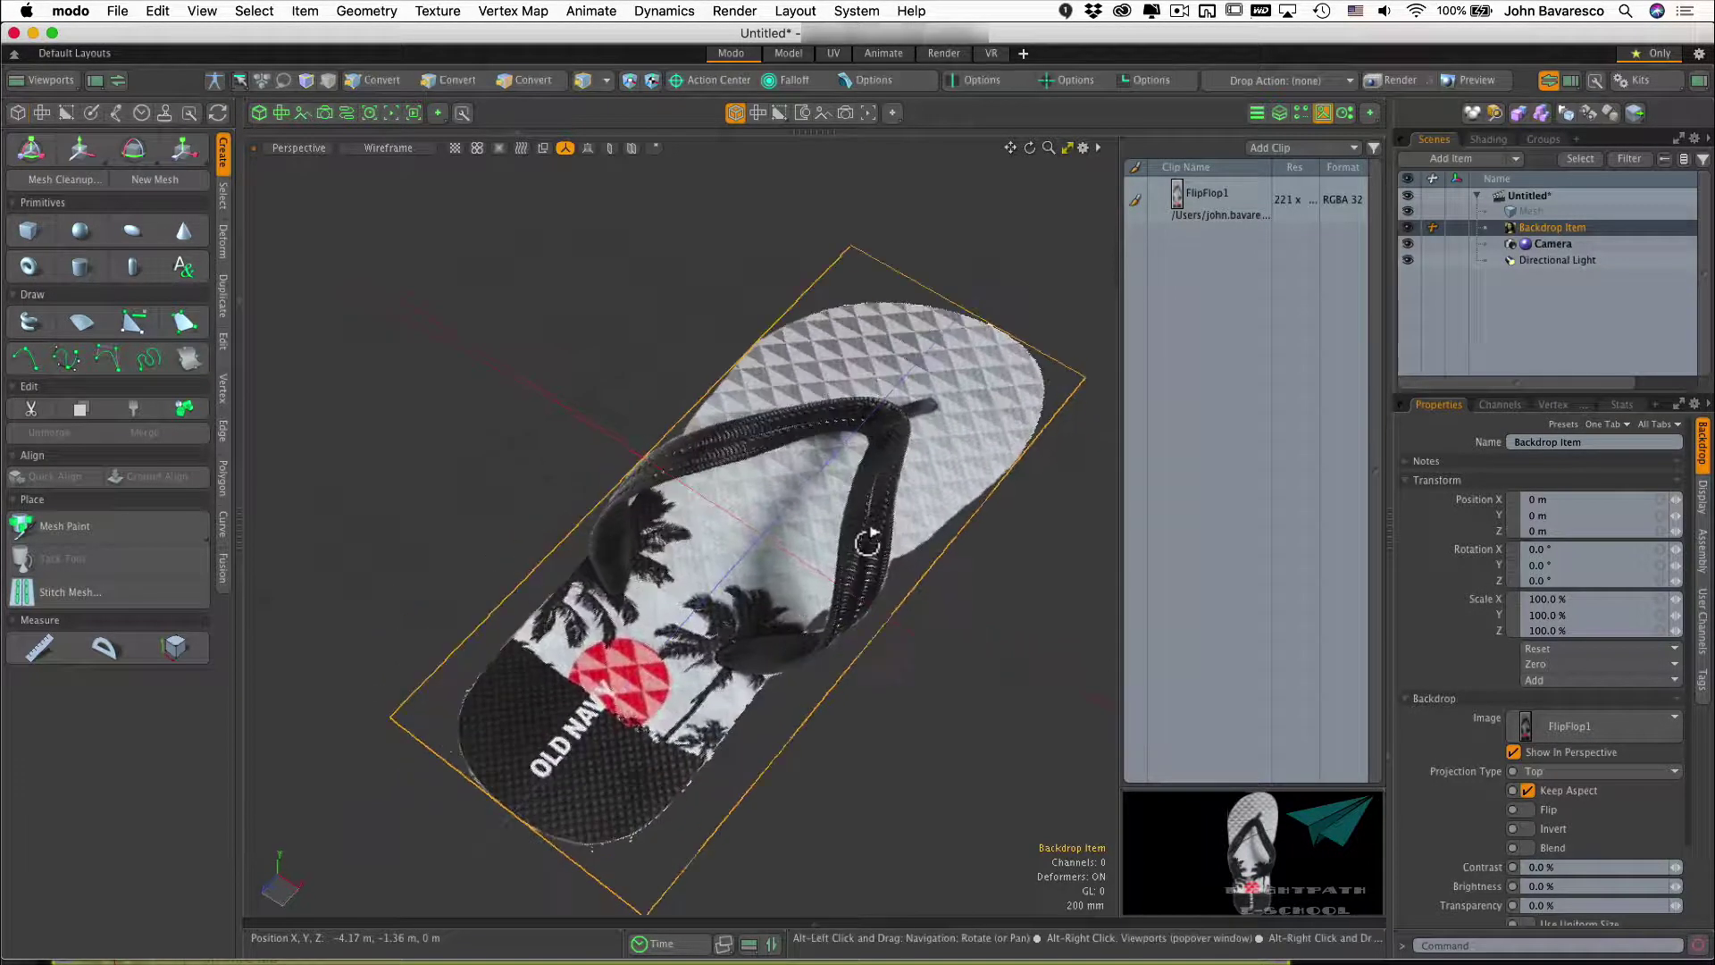
click(1326, 111)
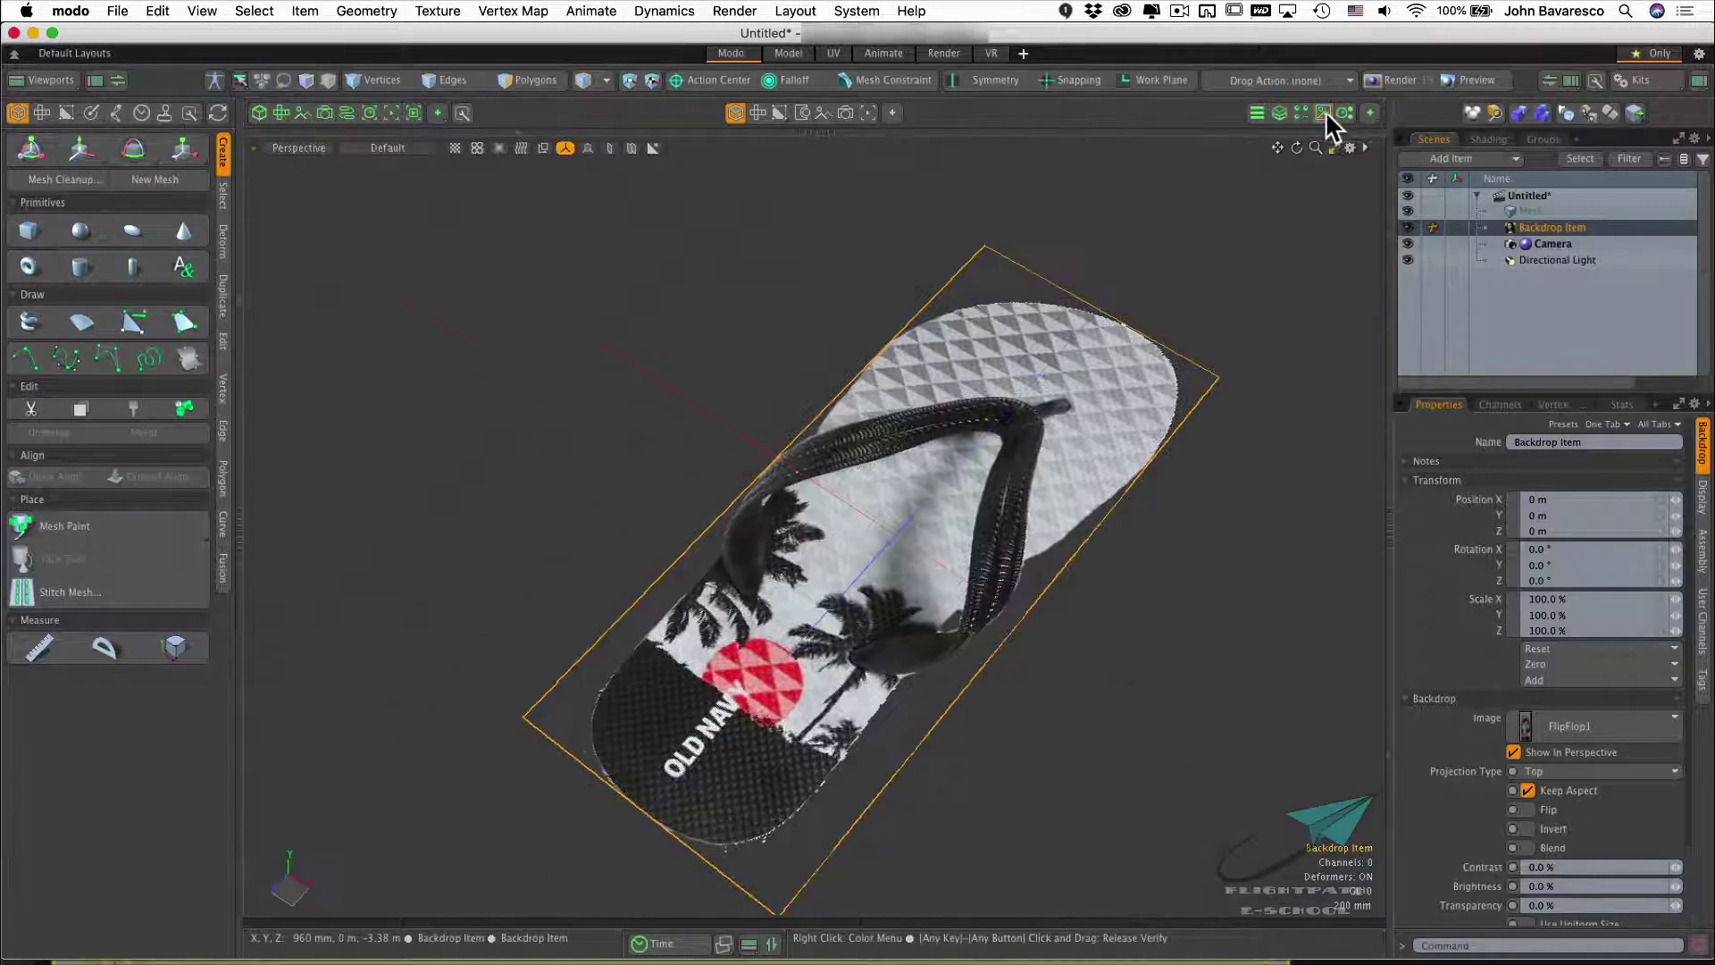
Measure the length of the flip-flop backdrop with the ruler, from toe end to heel end
alt+shift+drag(1106, 501, 1029, 501)
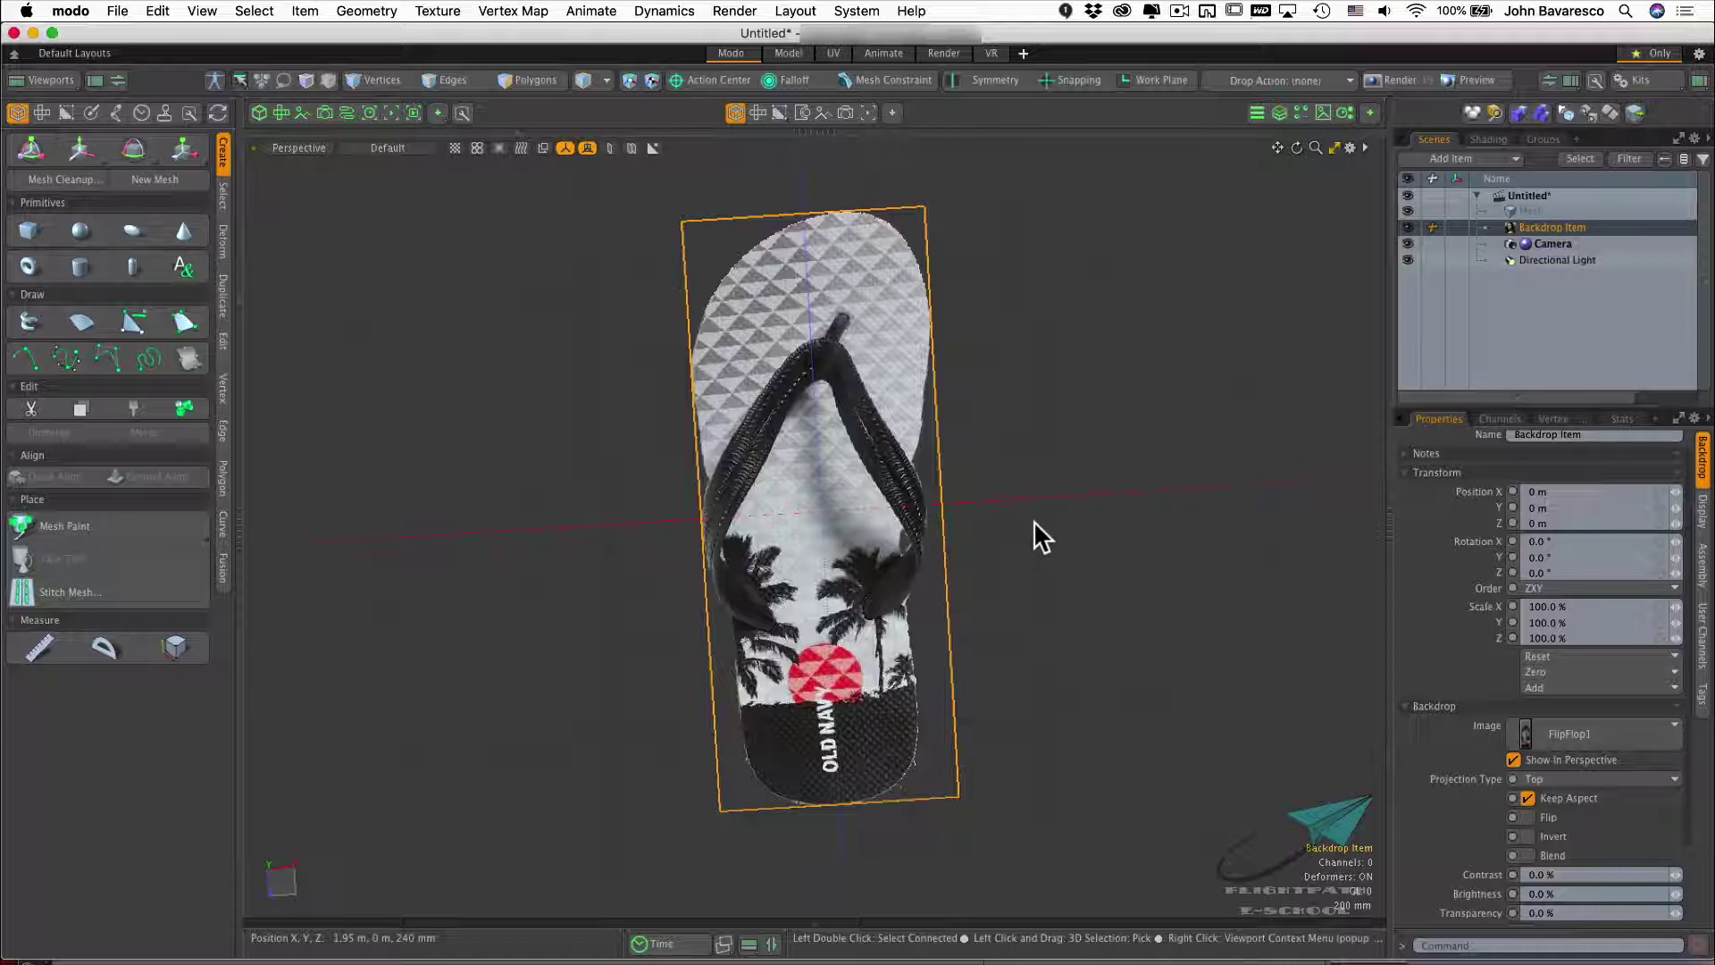
alt+drag(1036, 517, 1022, 516)
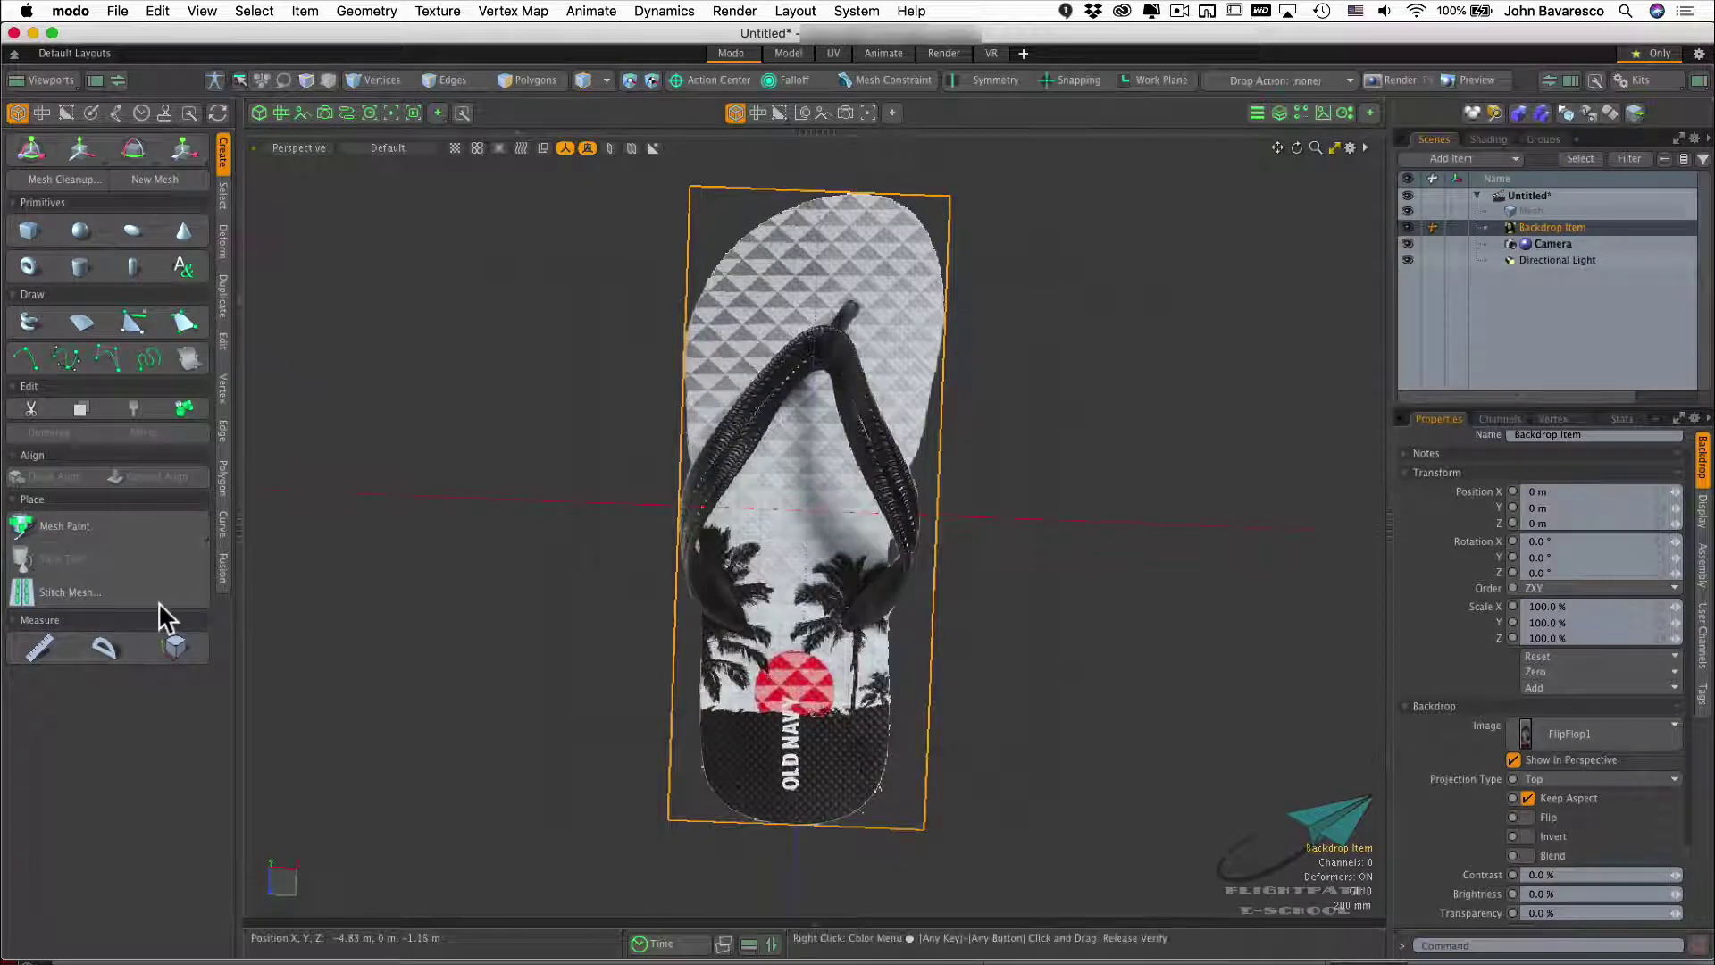
click(40, 648)
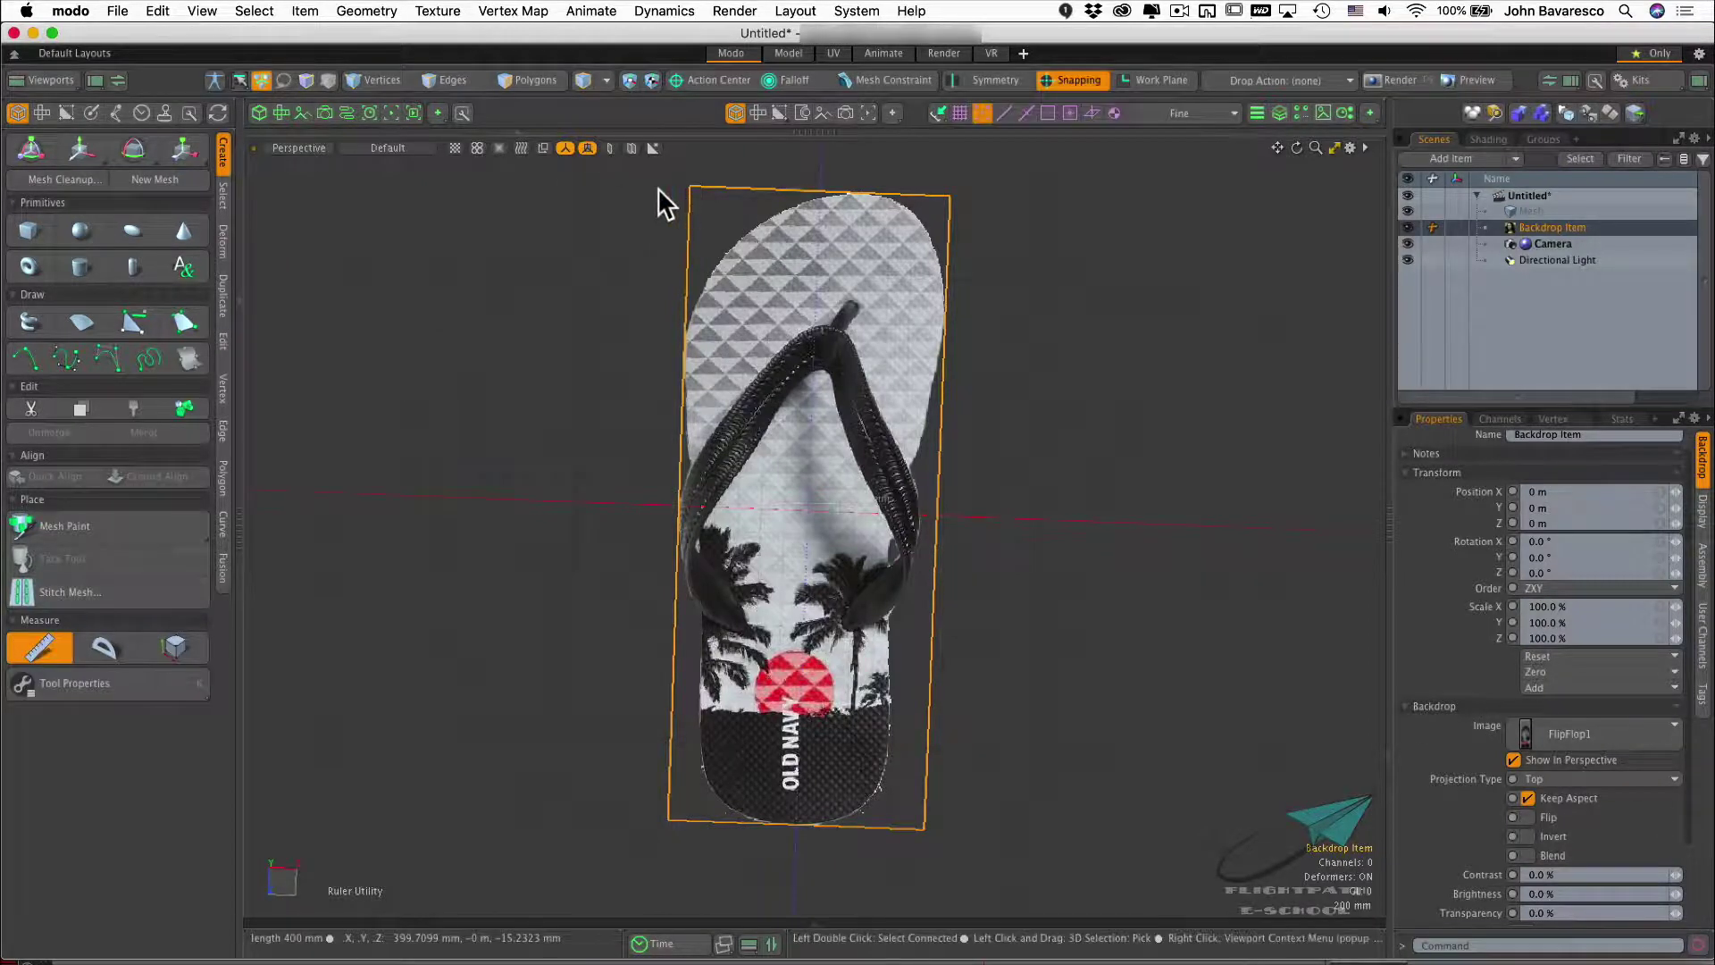
drag(659, 189, 641, 811)
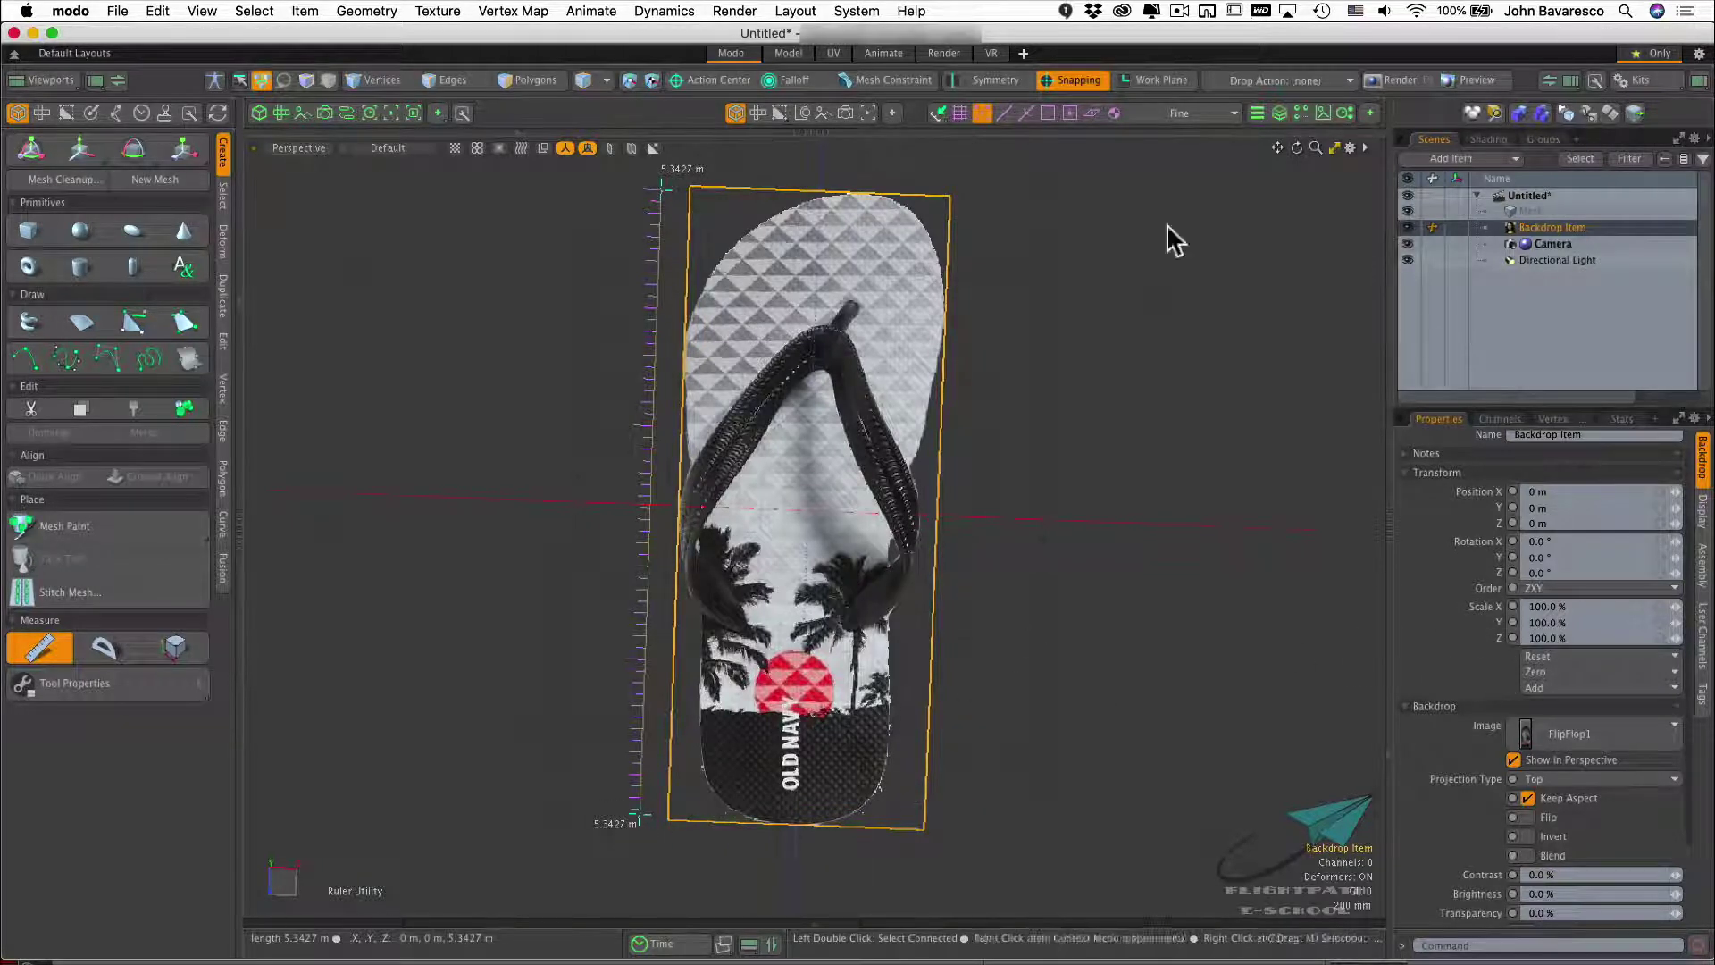
Set the backdrop's pixel size to 2 mm and turn off the ruler
scroll(1595, 705, down, 3)
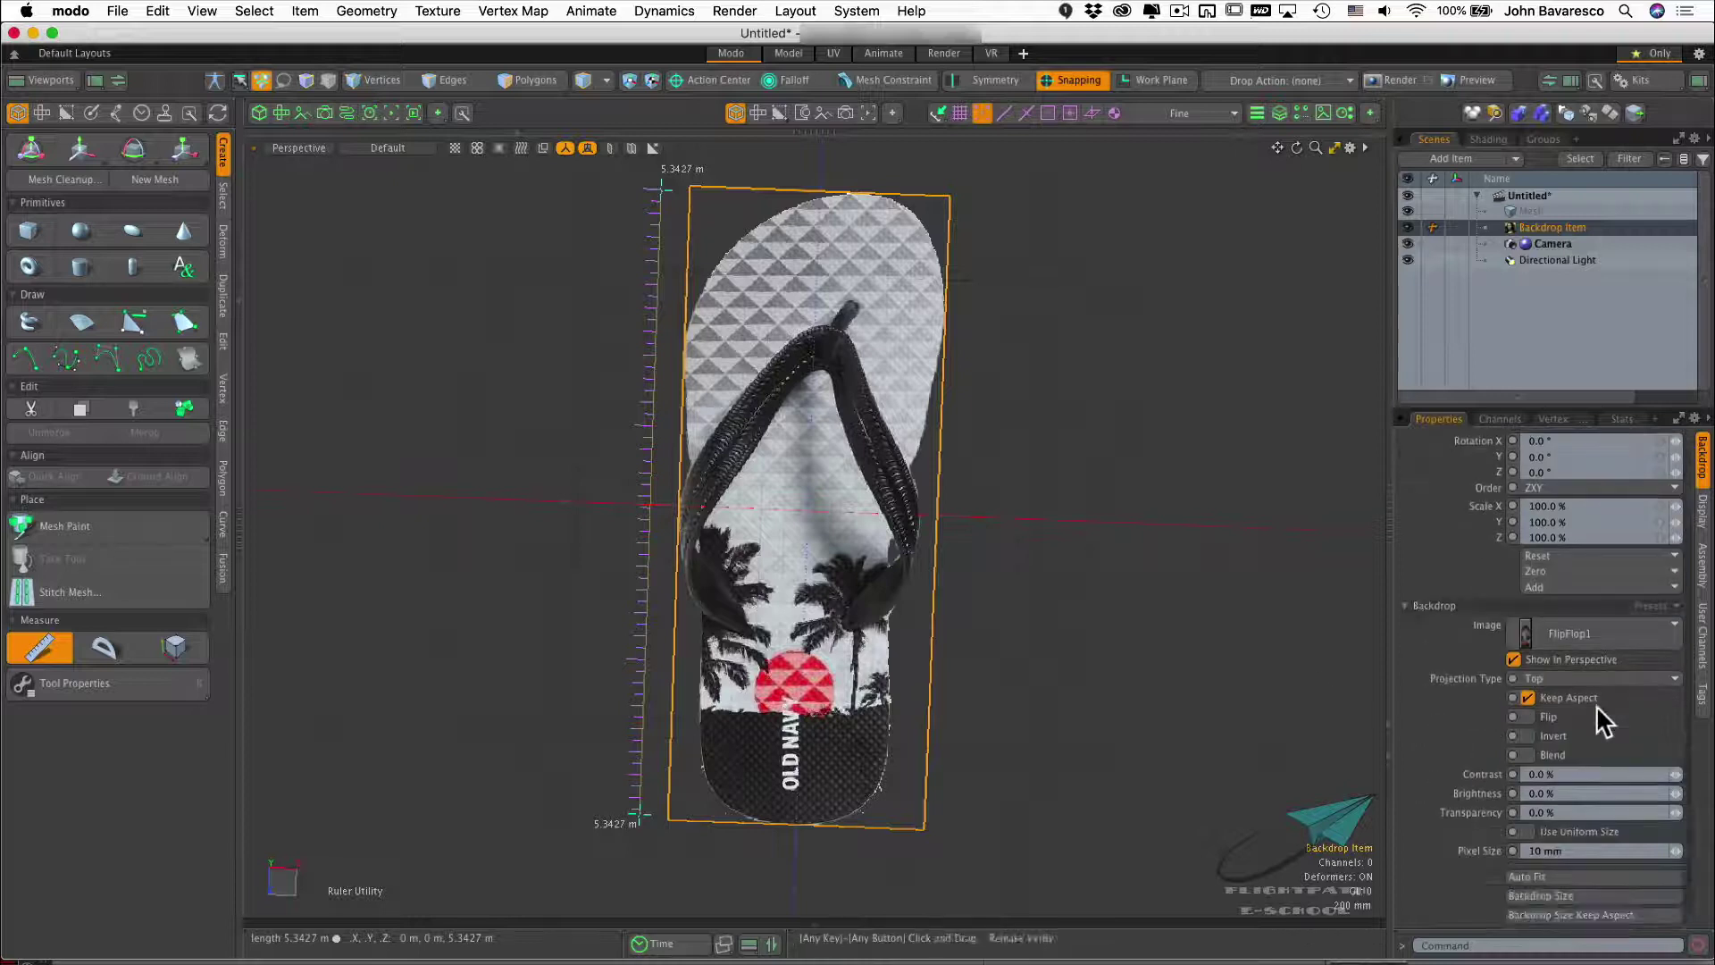
click(1542, 849)
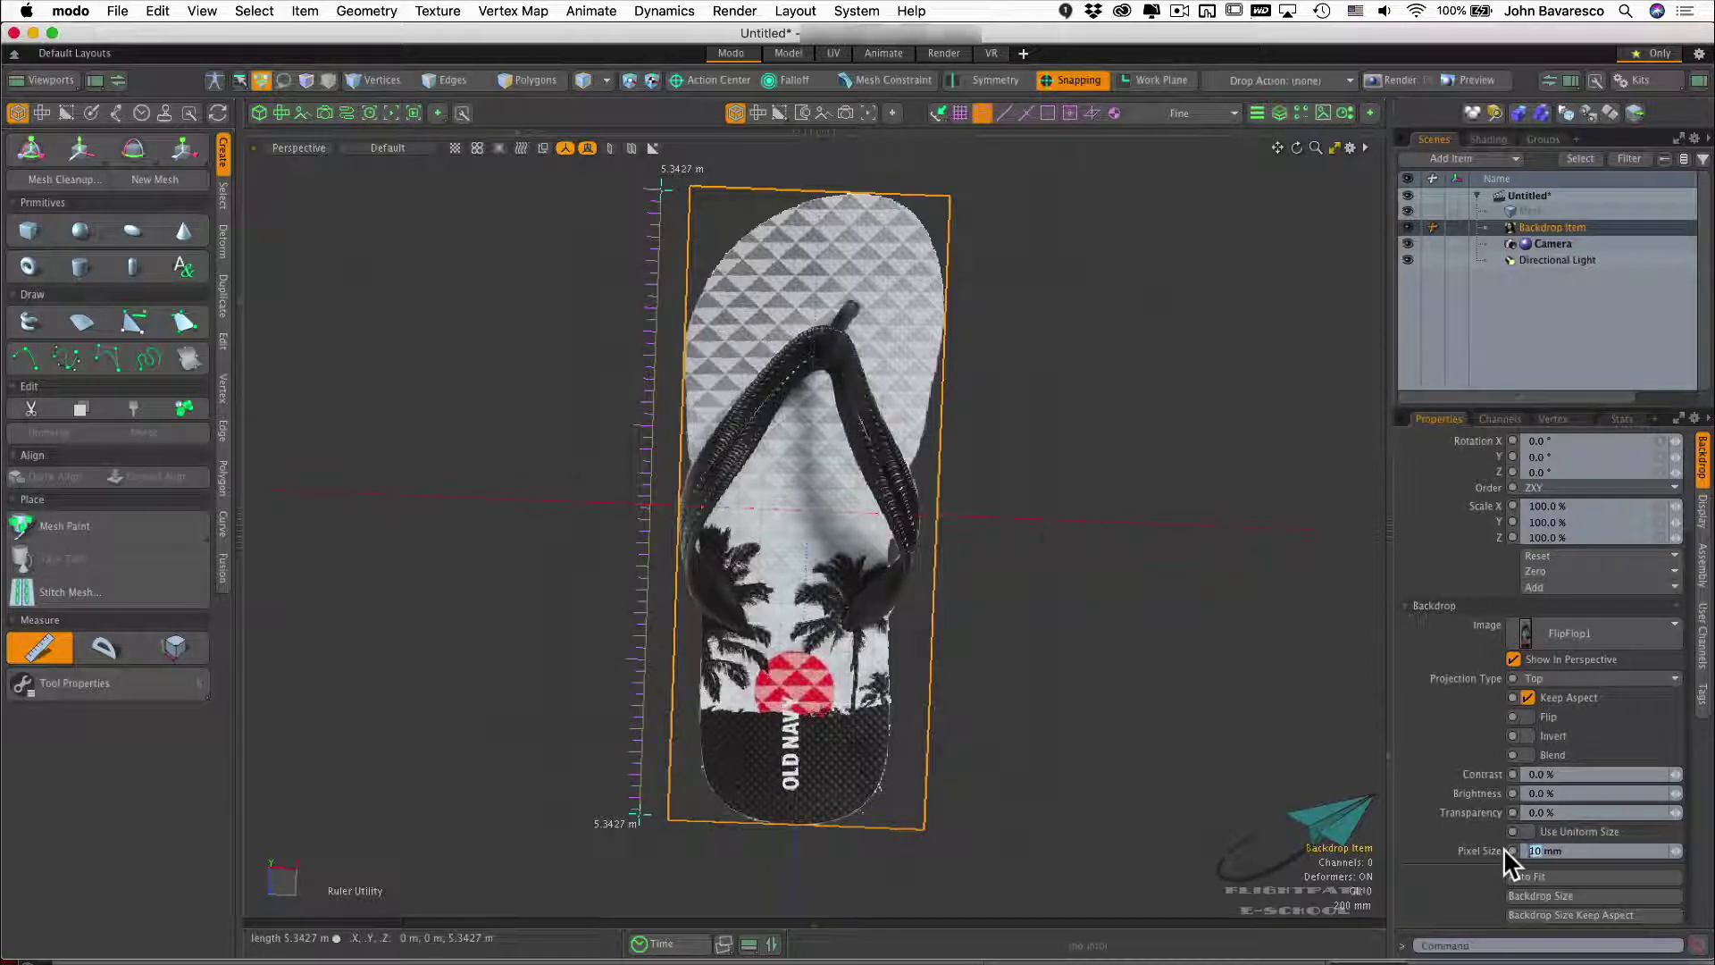
text(2mm)
key(Return)
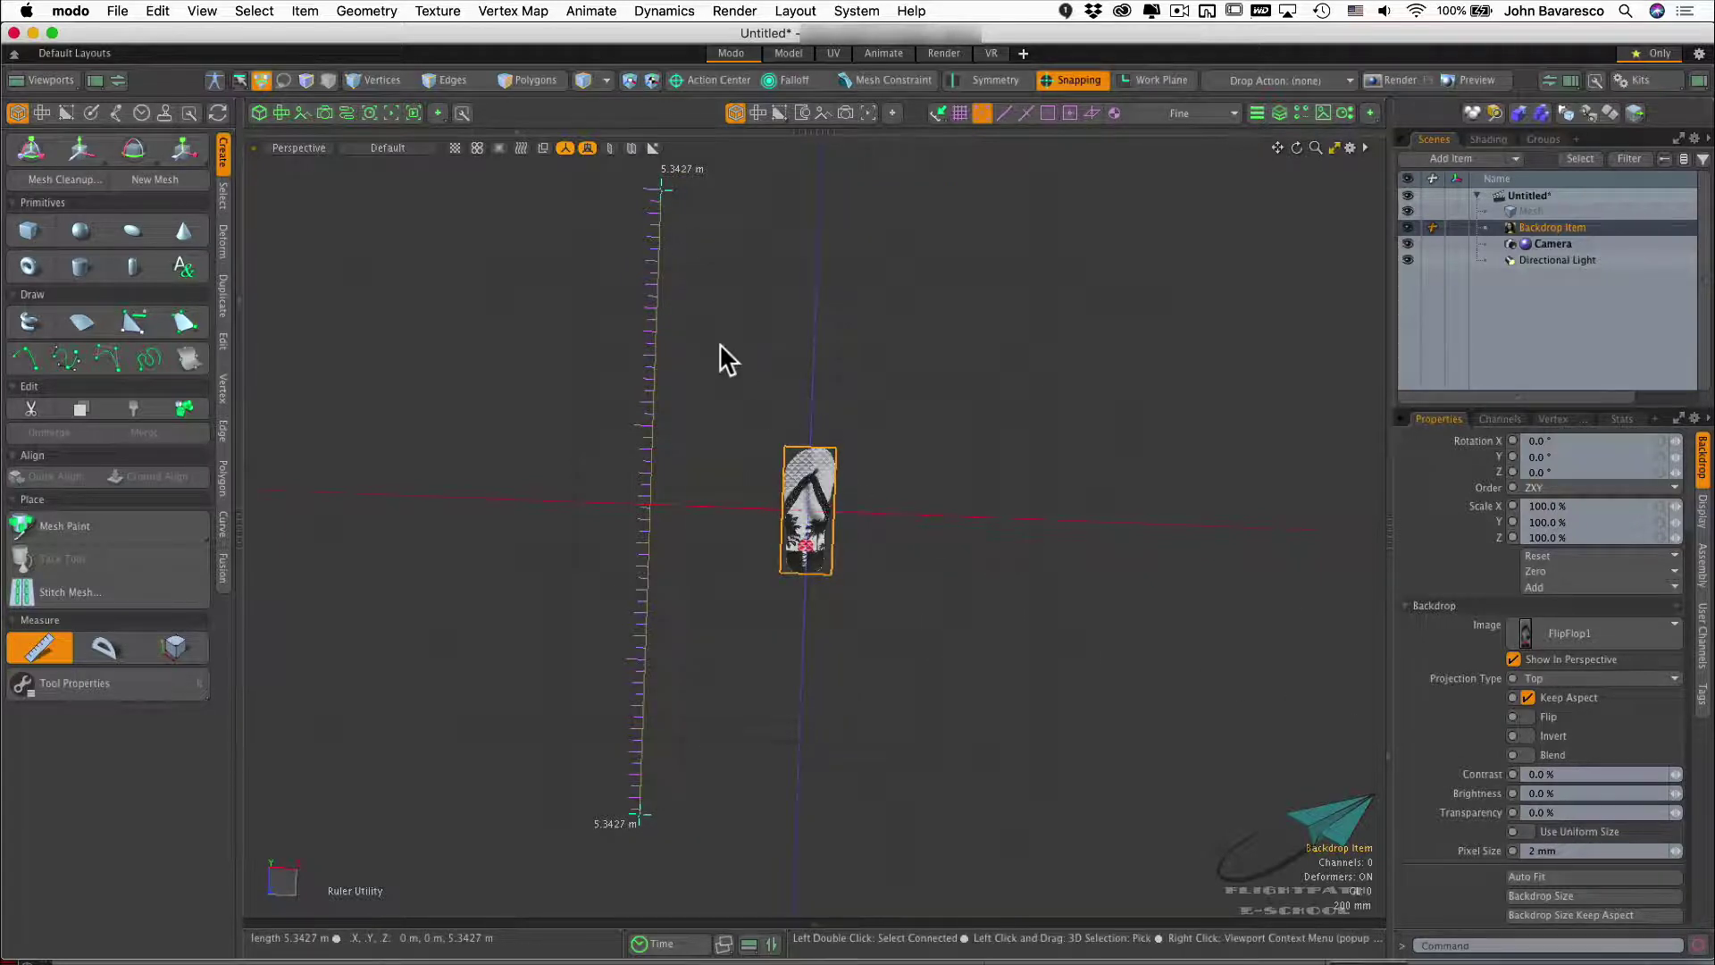
click(52, 650)
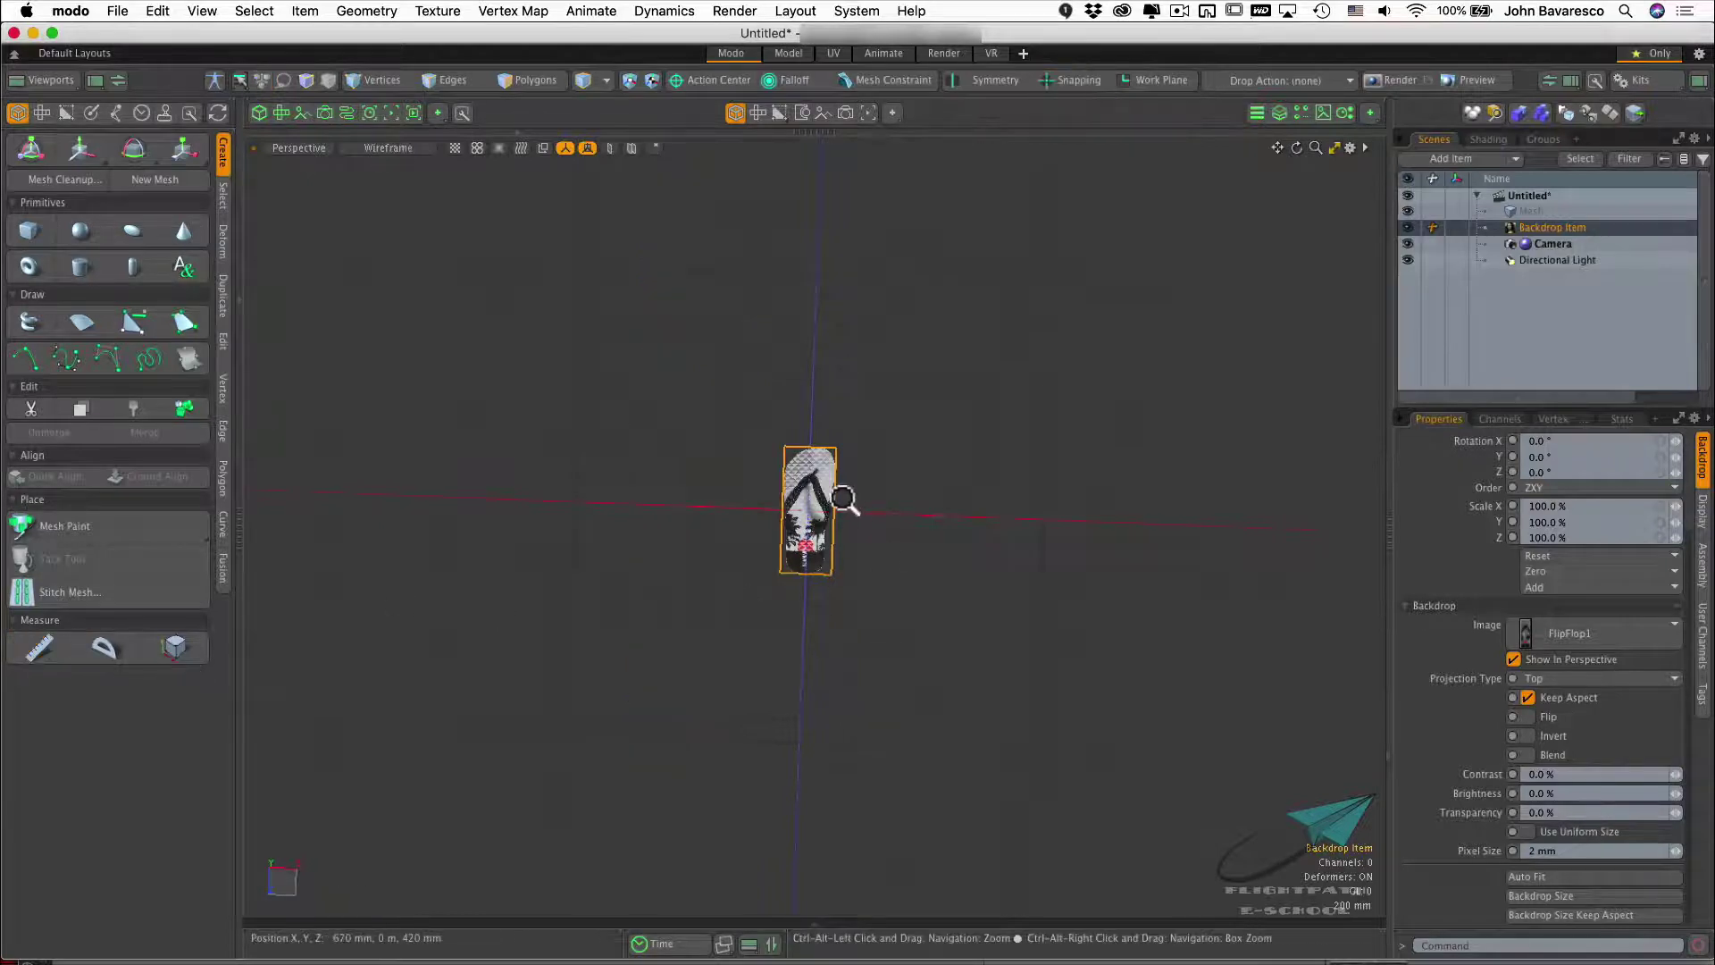
Set the flip-flop backdrop's height to 280 mm with the Backdrop Size command
ctrl+alt+drag(843, 491, 1078, 429)
alt+drag(1034, 531, 1057, 548)
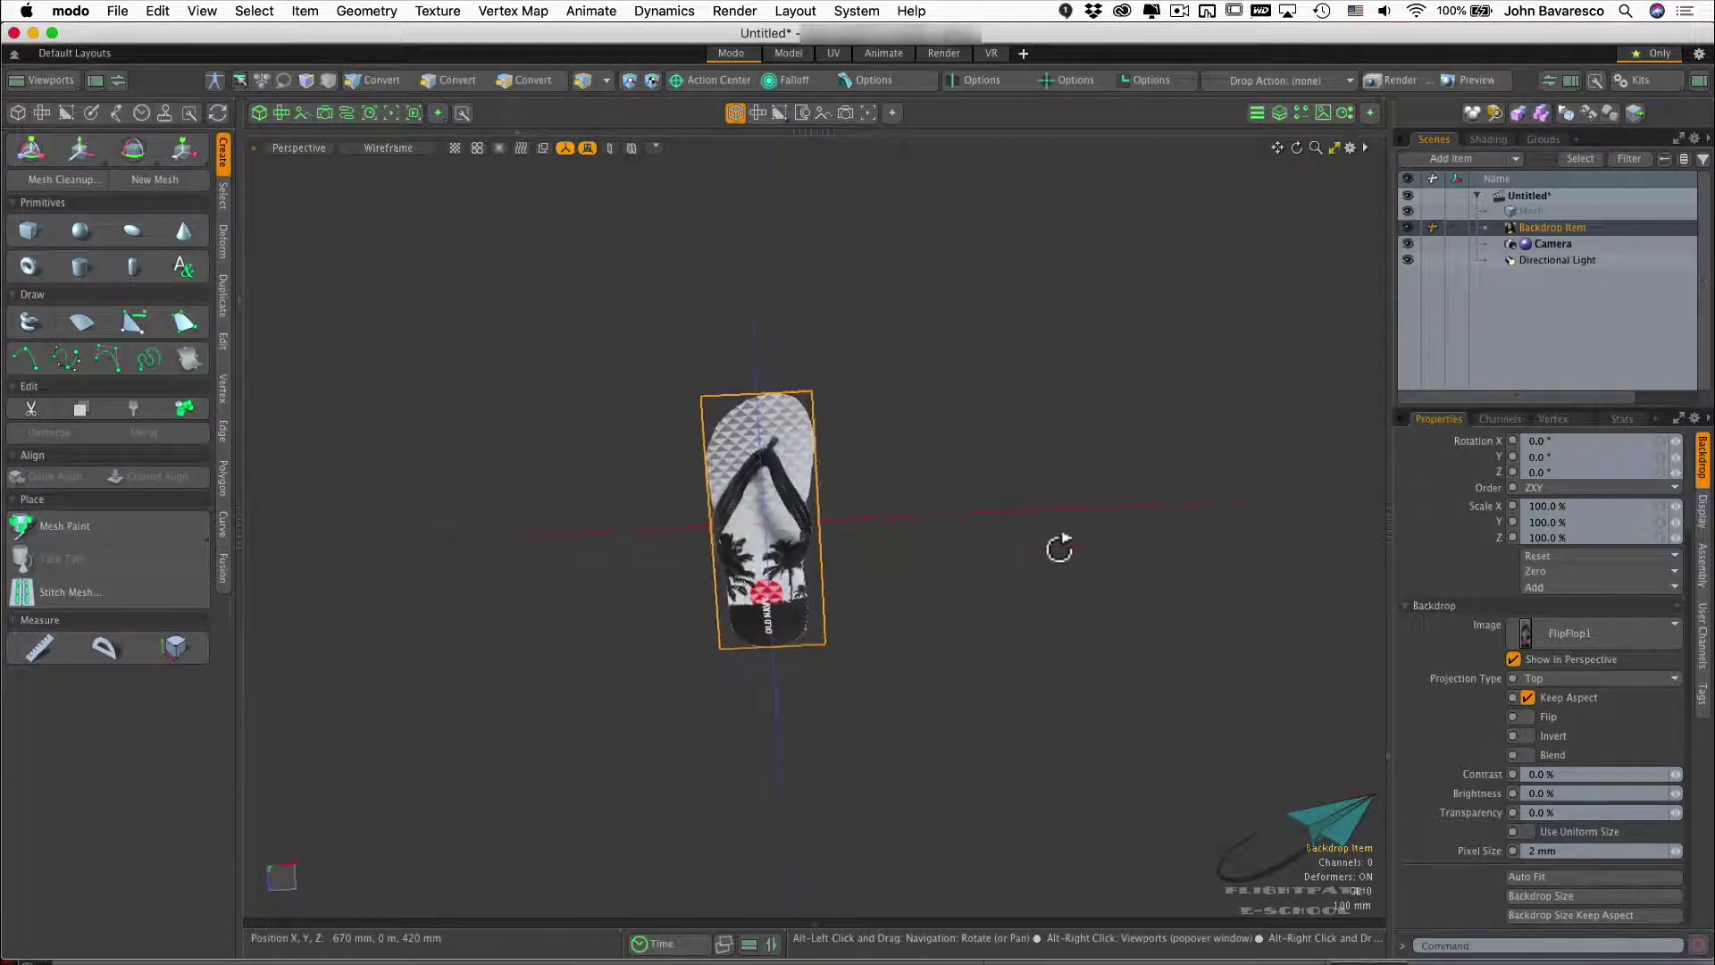
click(1551, 913)
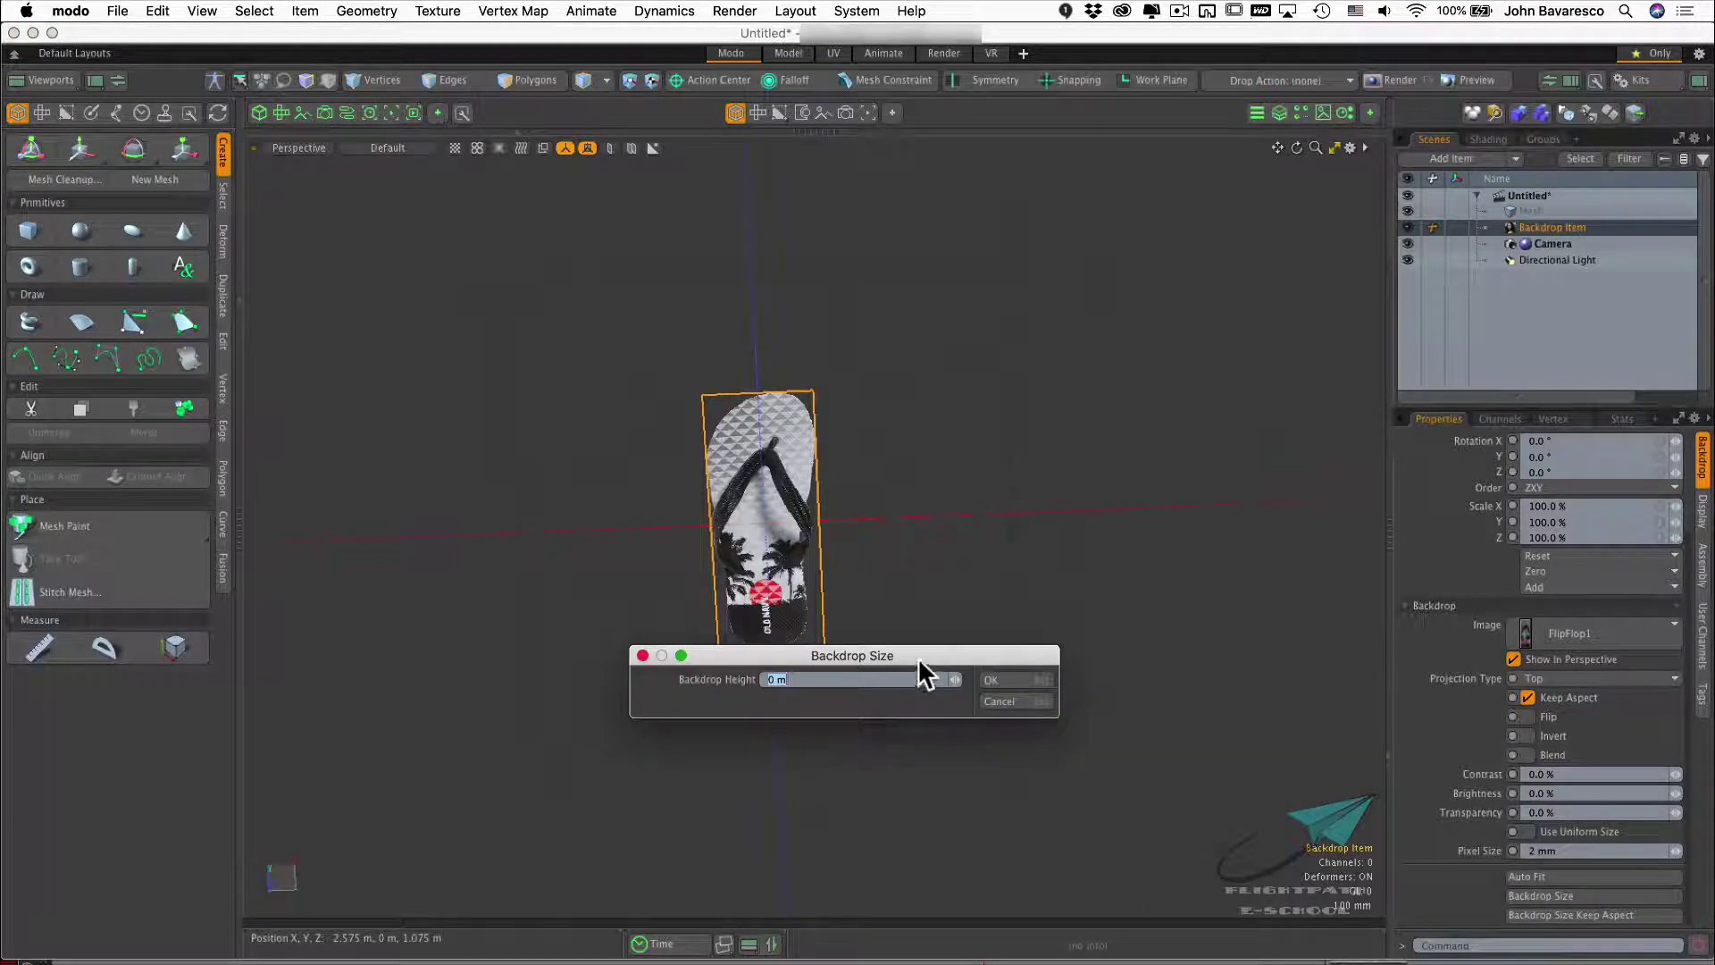
drag(918, 651, 931, 726)
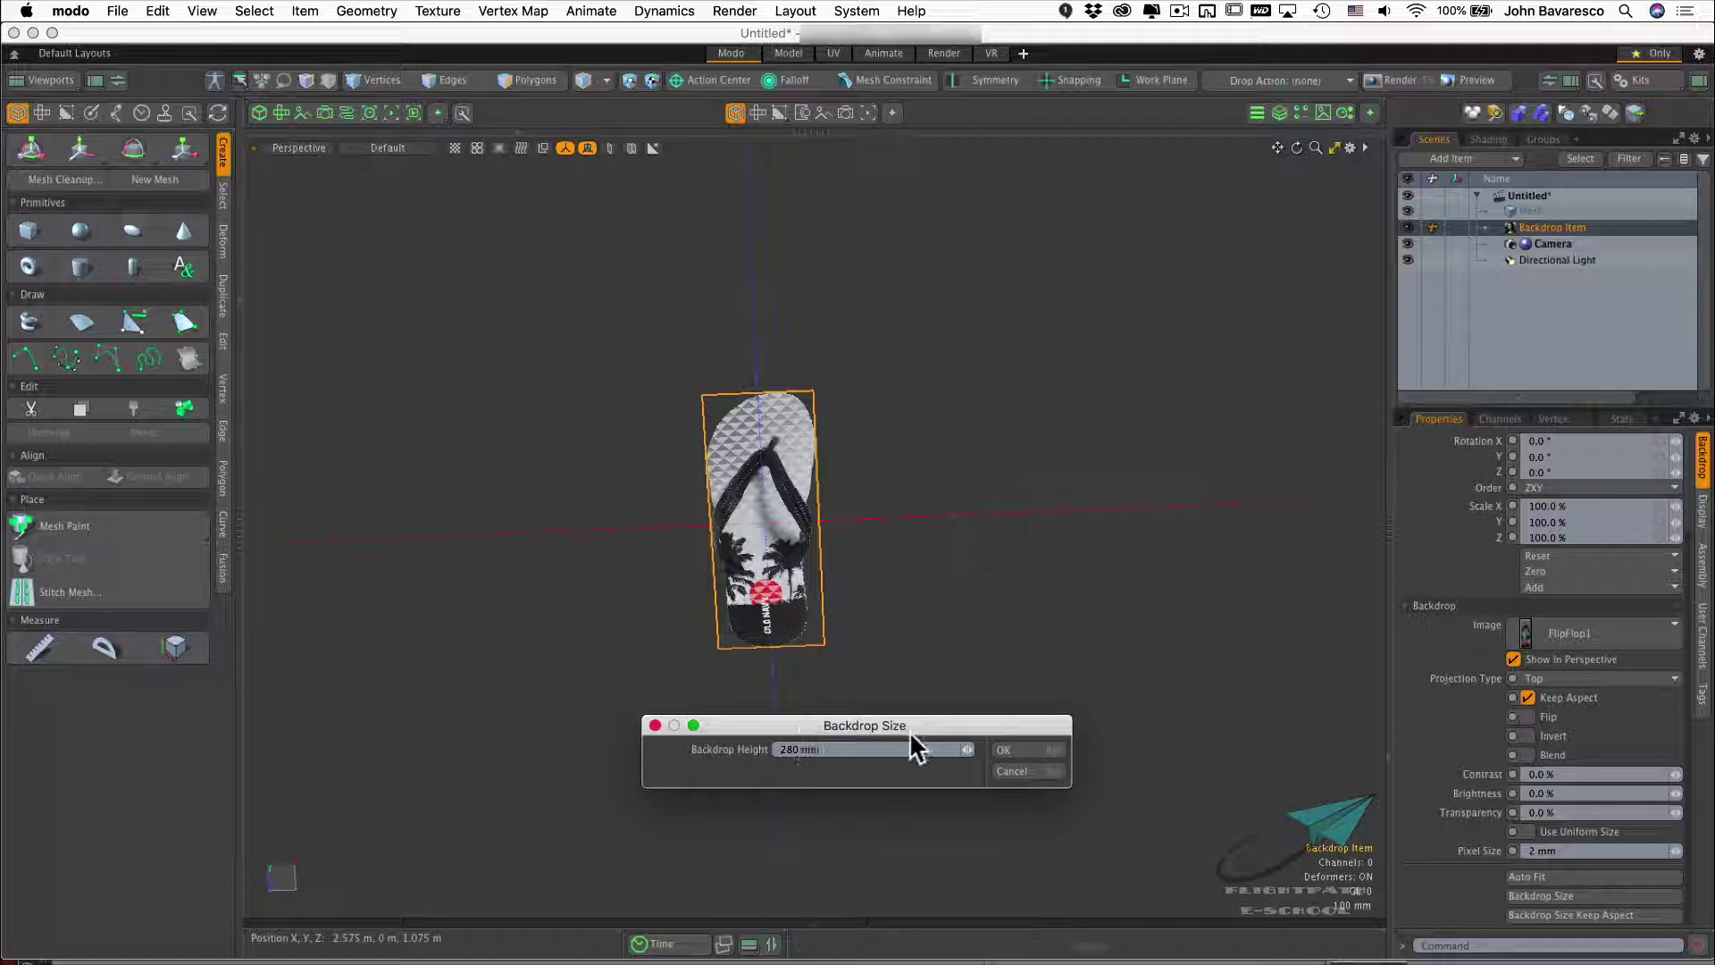
click(1027, 748)
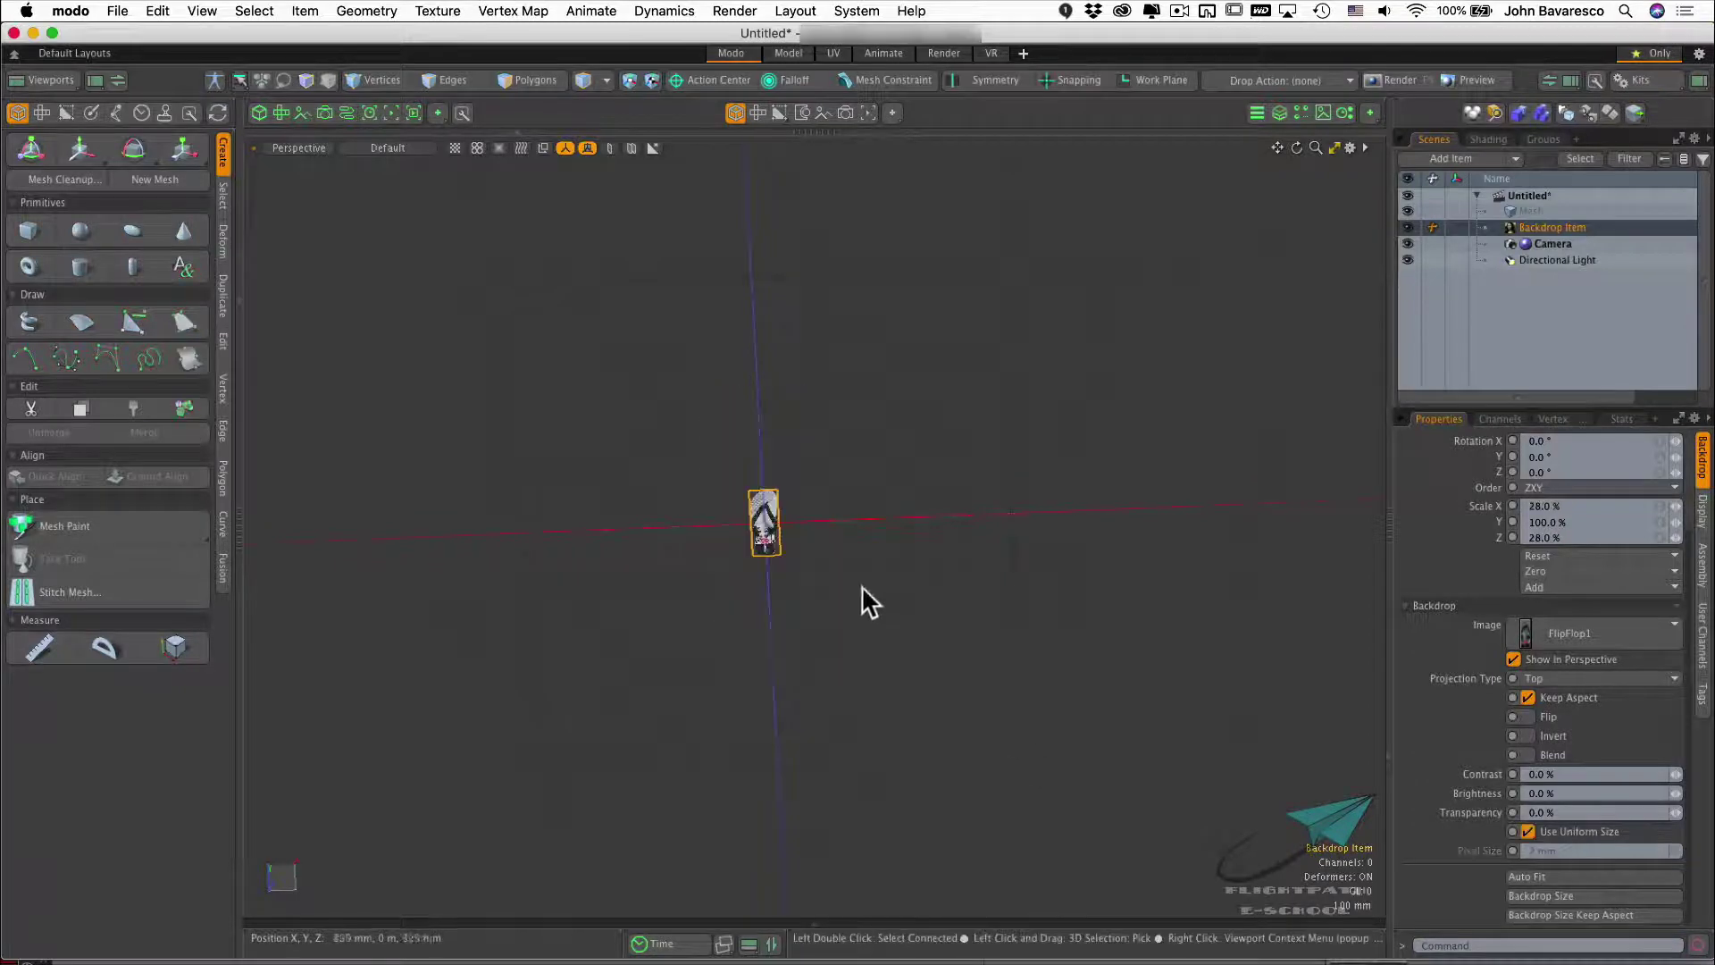
Measure the resized backdrop's length along its side with the ruler, from toe end to heel end, and drop the ruler
ctrl+alt+drag(865, 601, 974, 416)
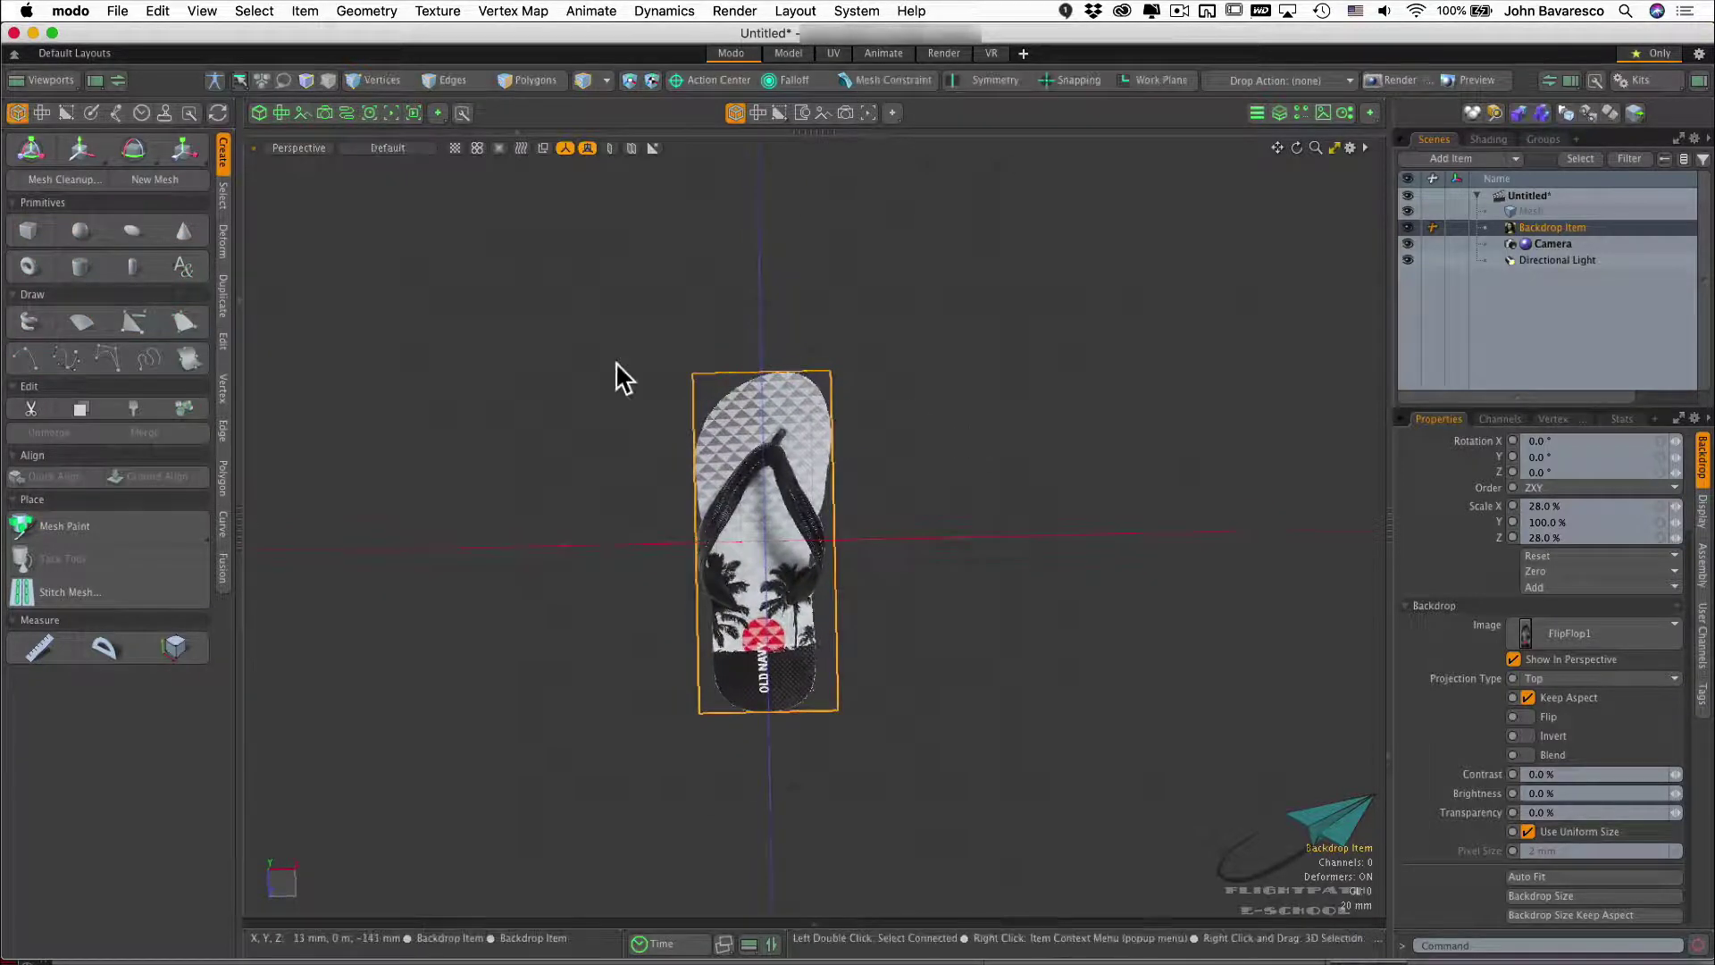
click(40, 647)
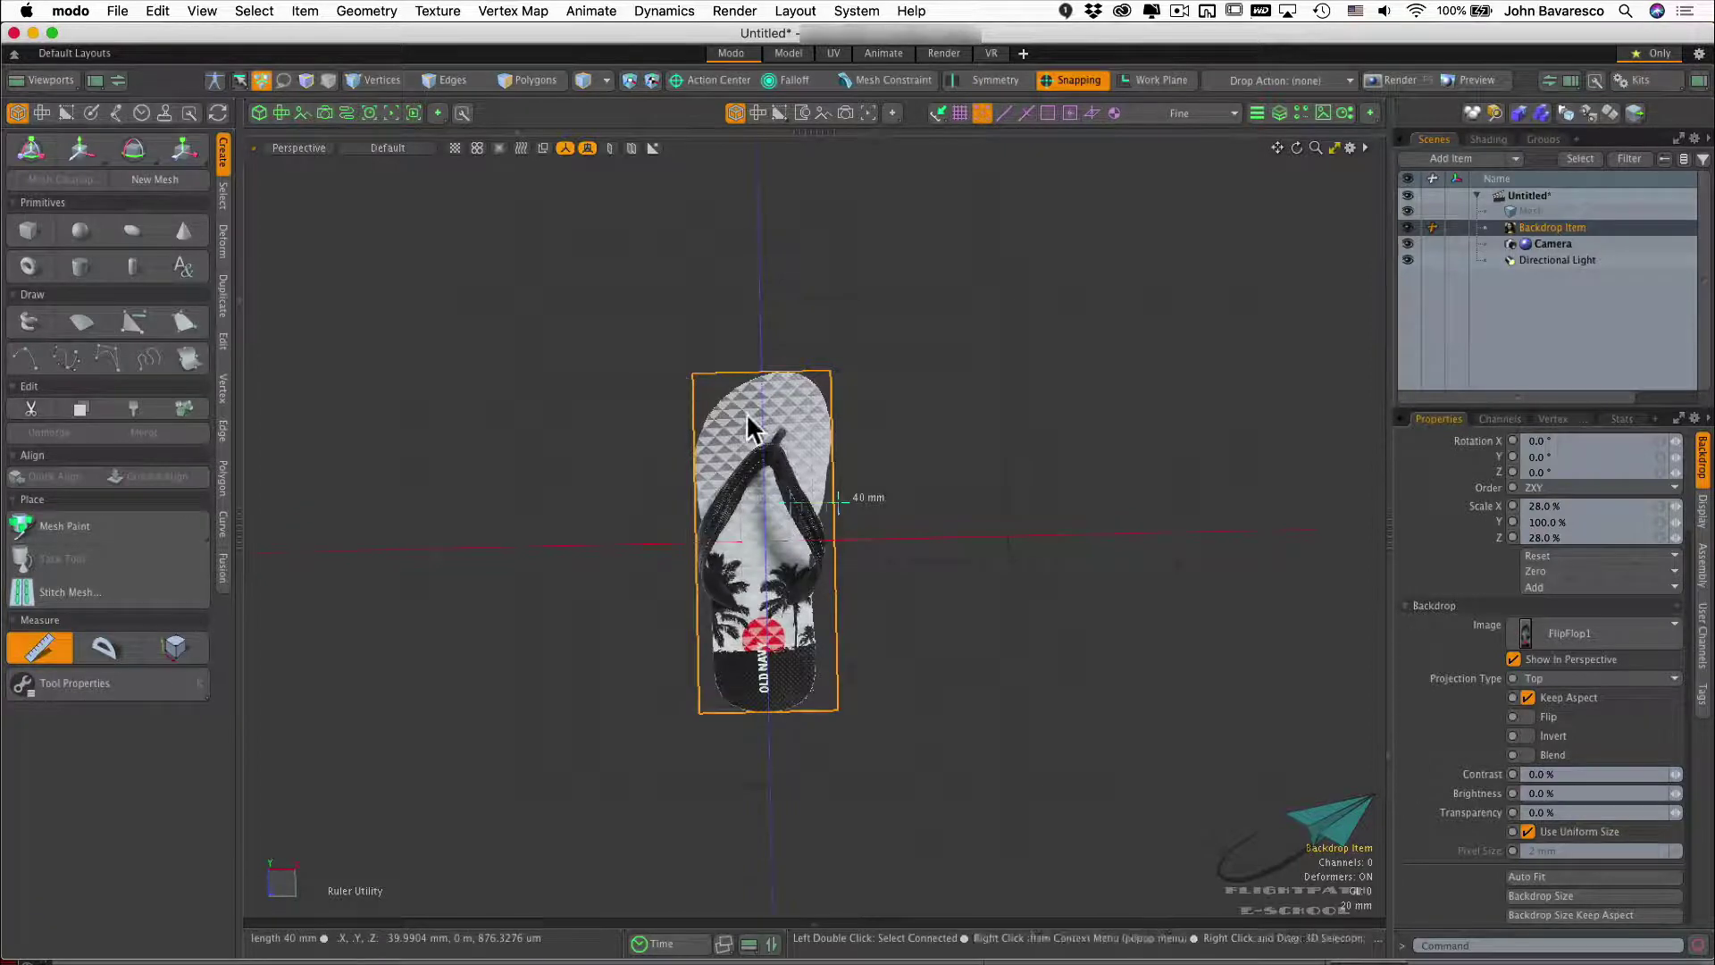
drag(848, 515, 708, 366)
drag(791, 498, 716, 714)
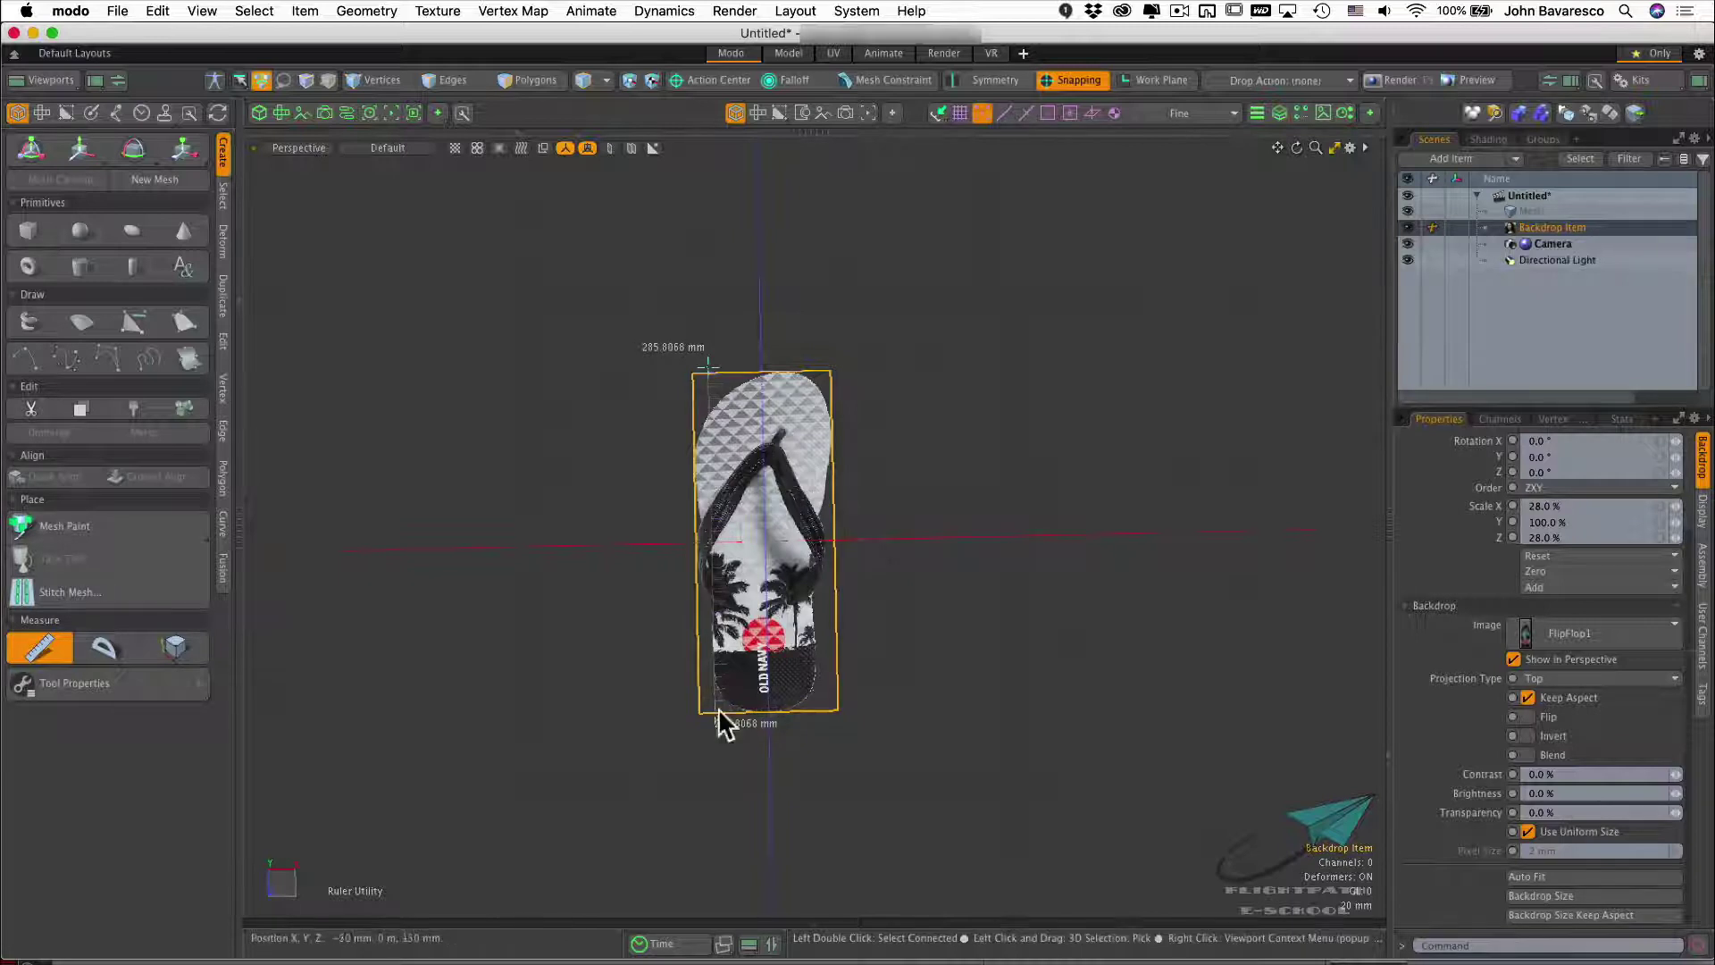
drag(706, 362, 706, 367)
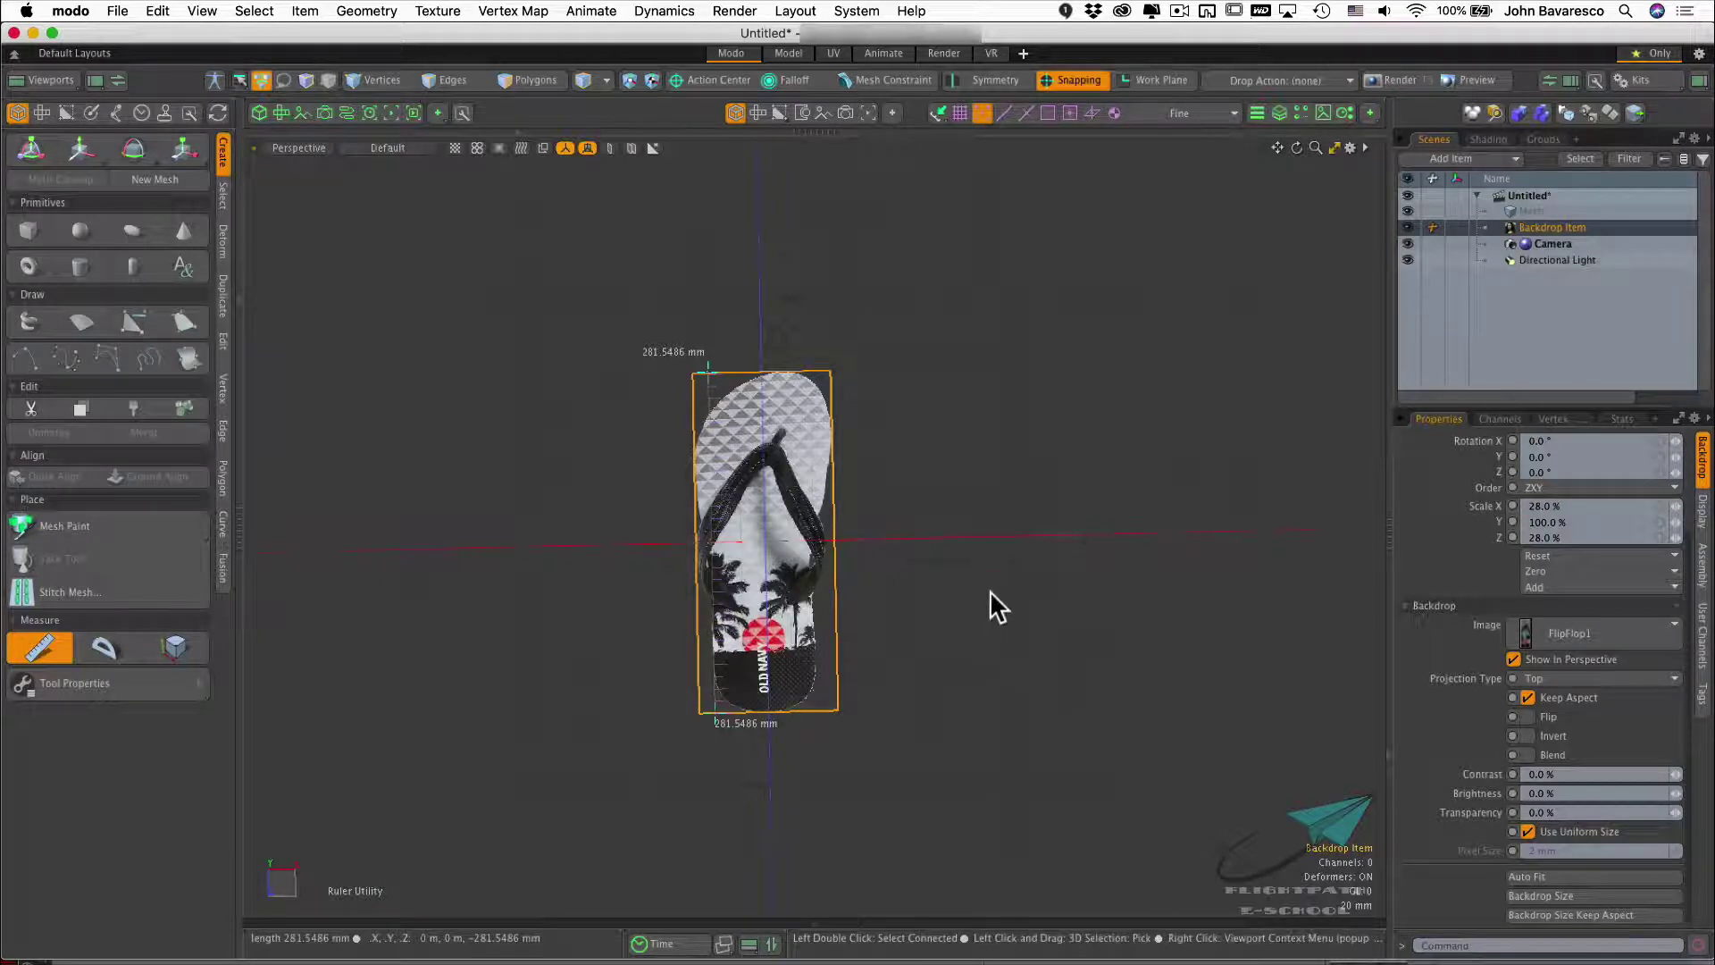
key(q)
Select the empty mesh item in the scene's item list and turn off snapping
ctrl+alt+drag(835, 567, 924, 514)
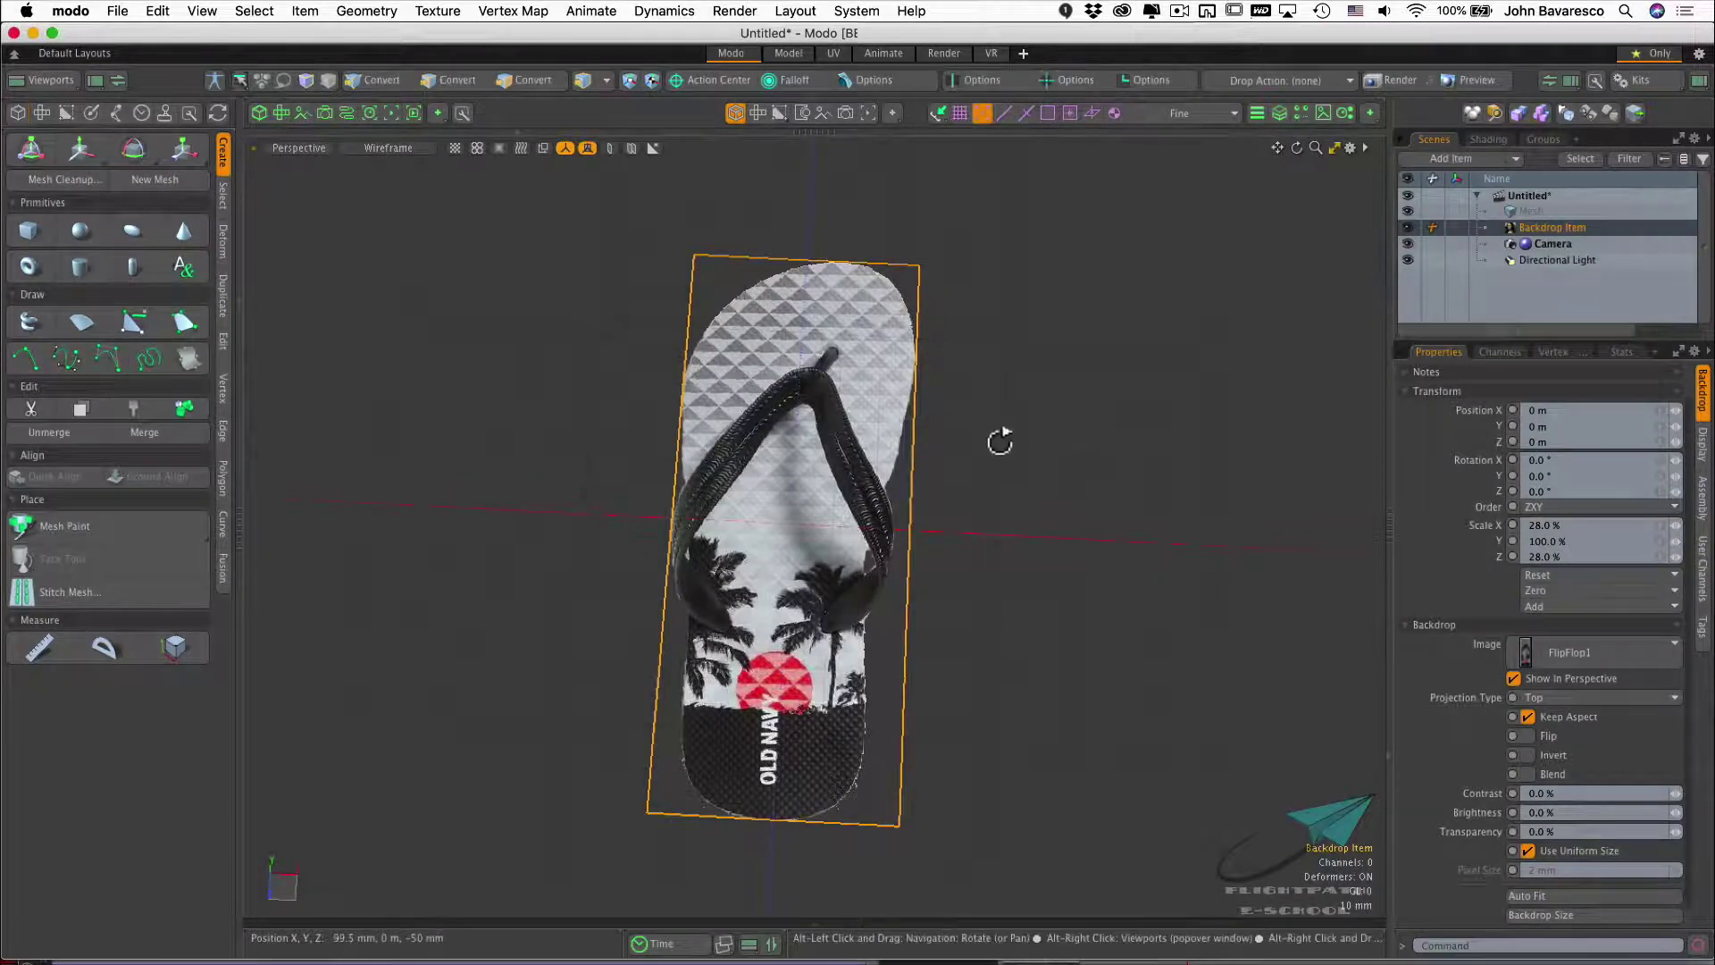
alt+drag(995, 440, 992, 509)
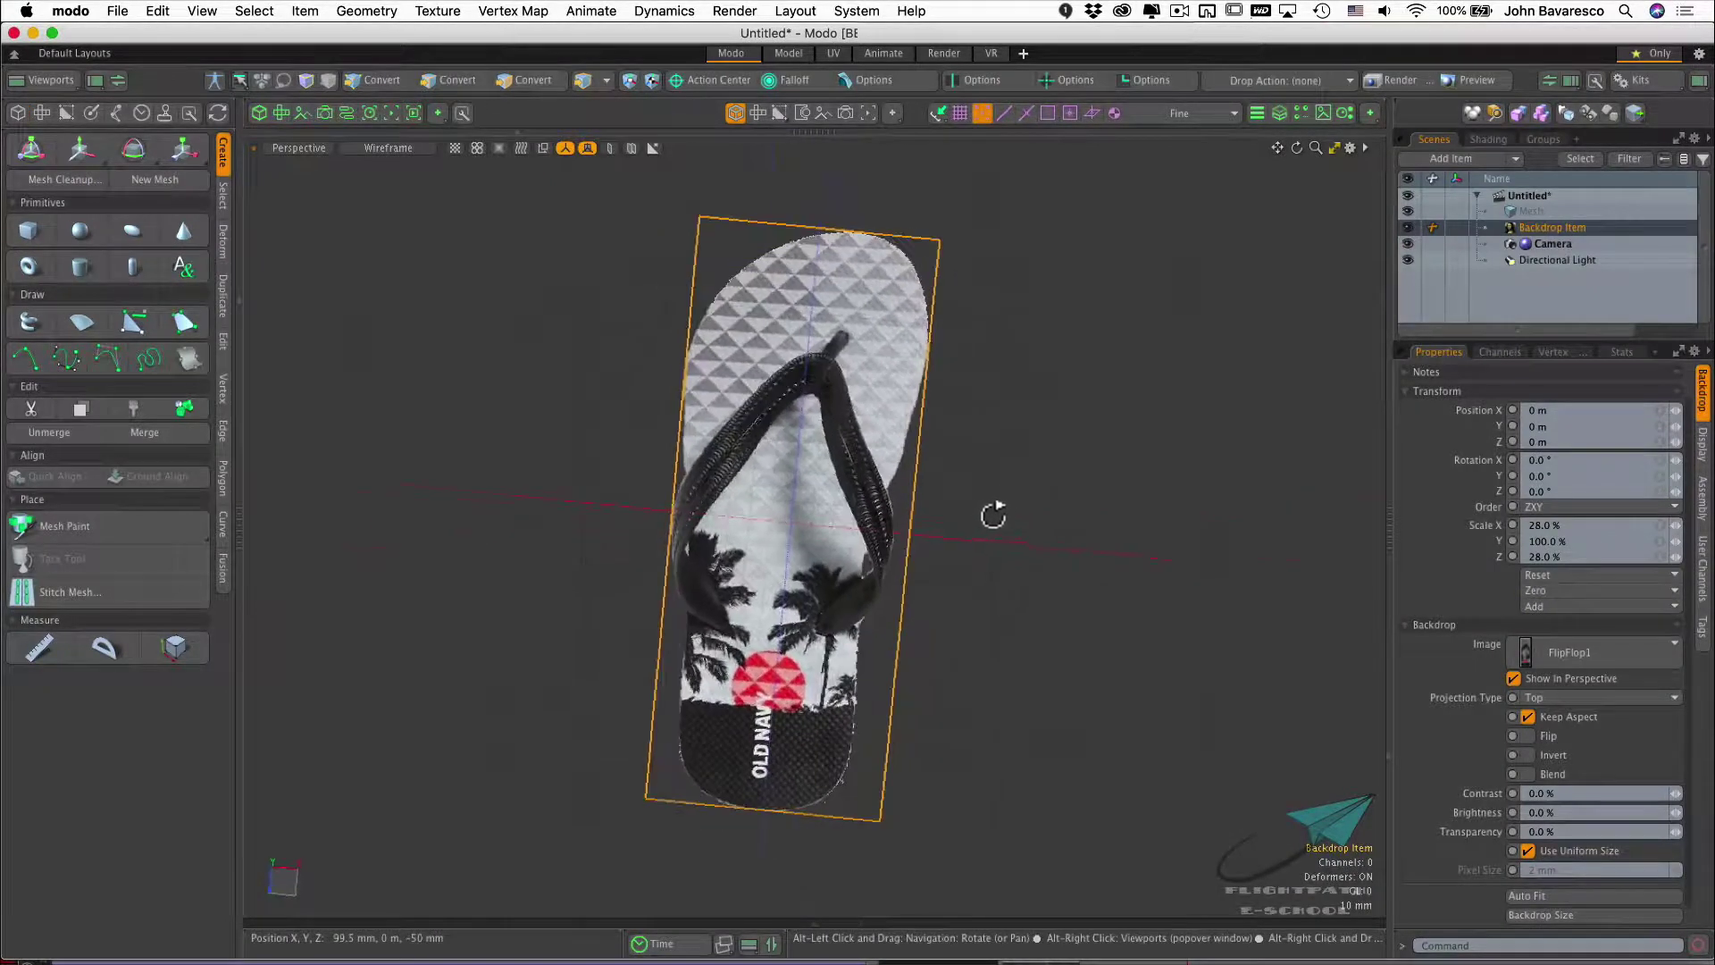
click(1531, 212)
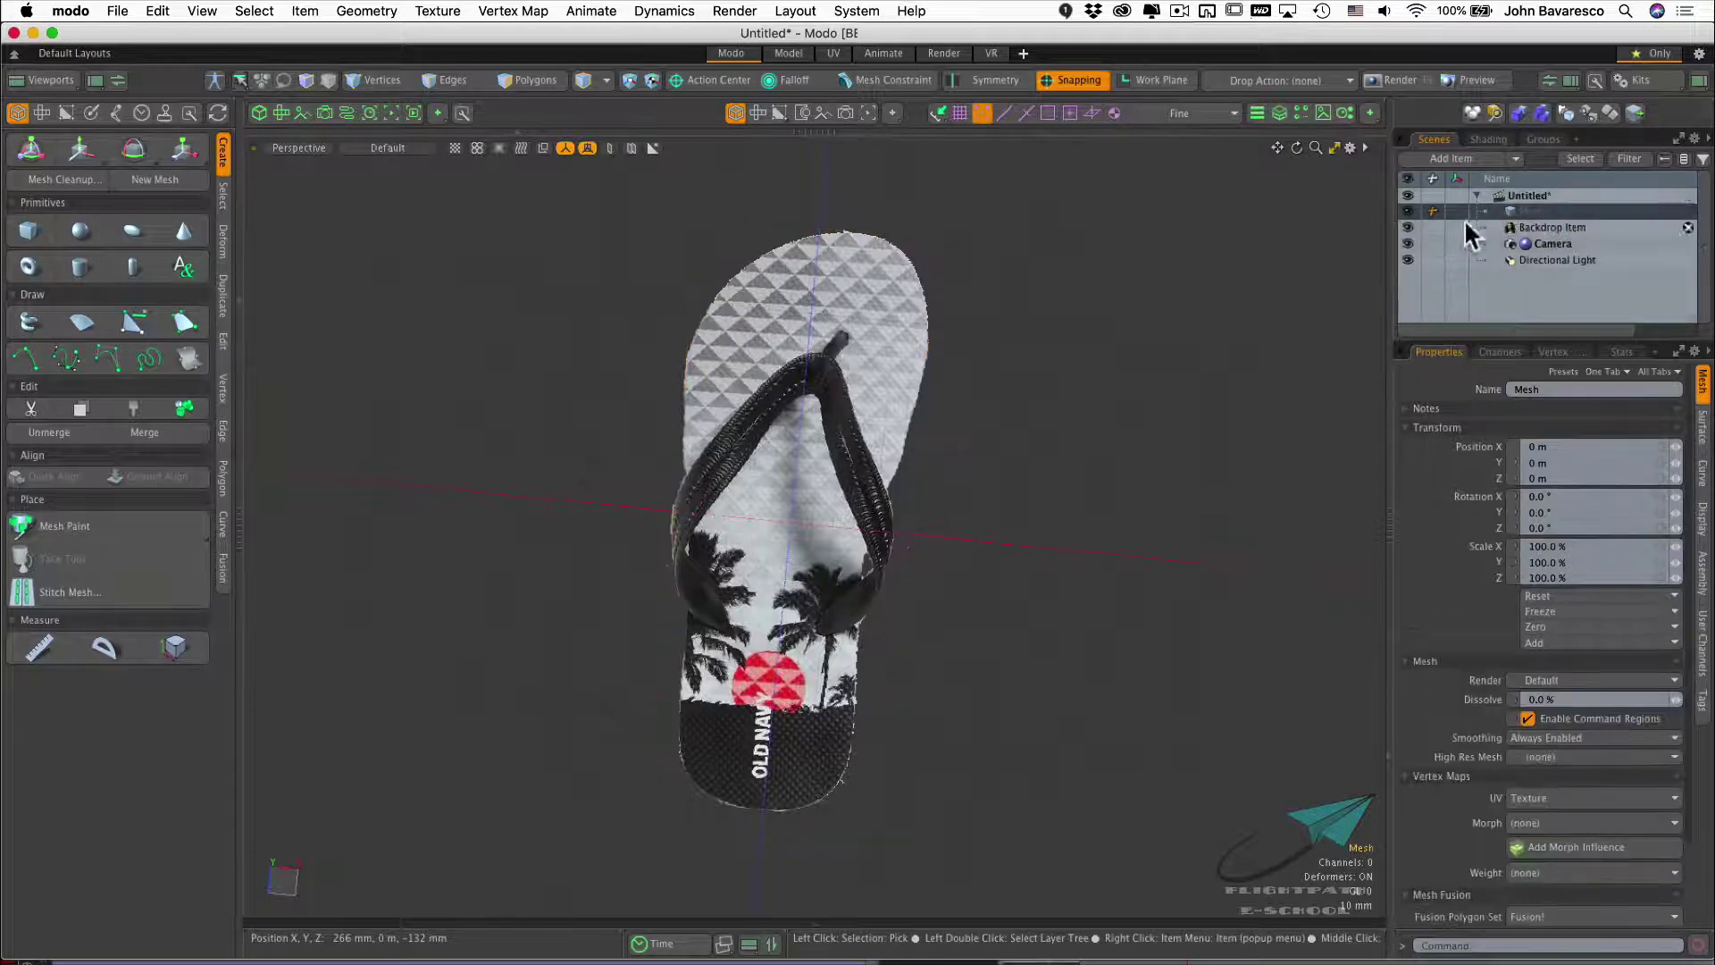
click(1515, 158)
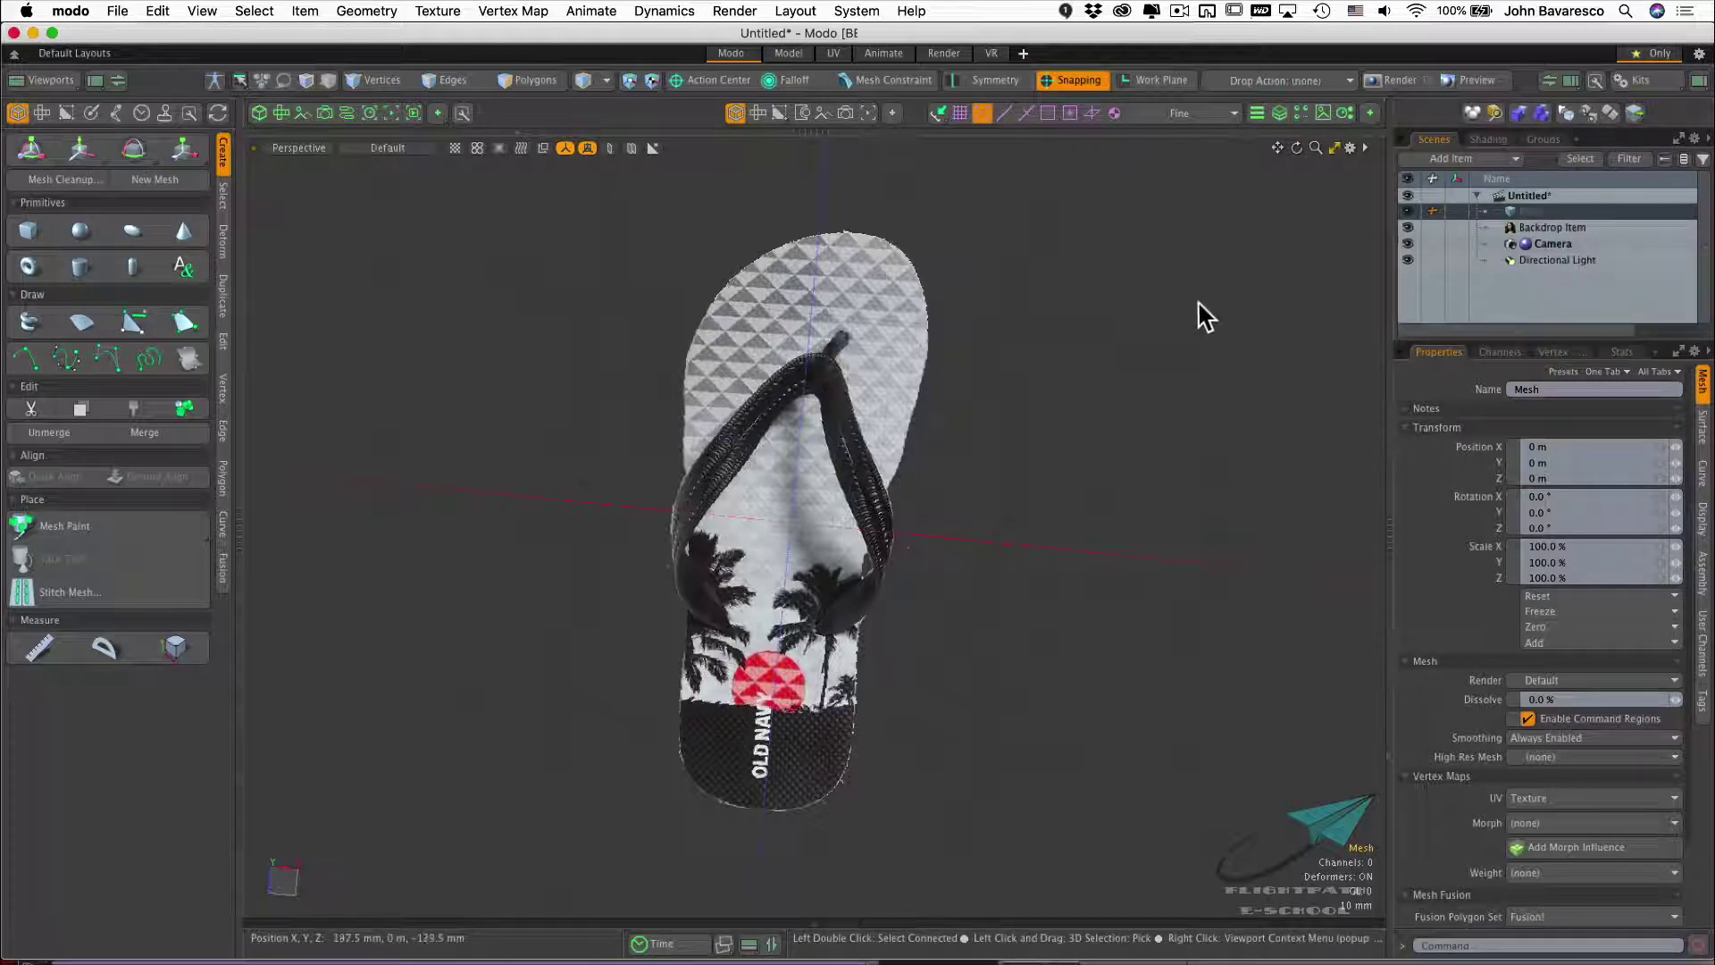
click(1079, 80)
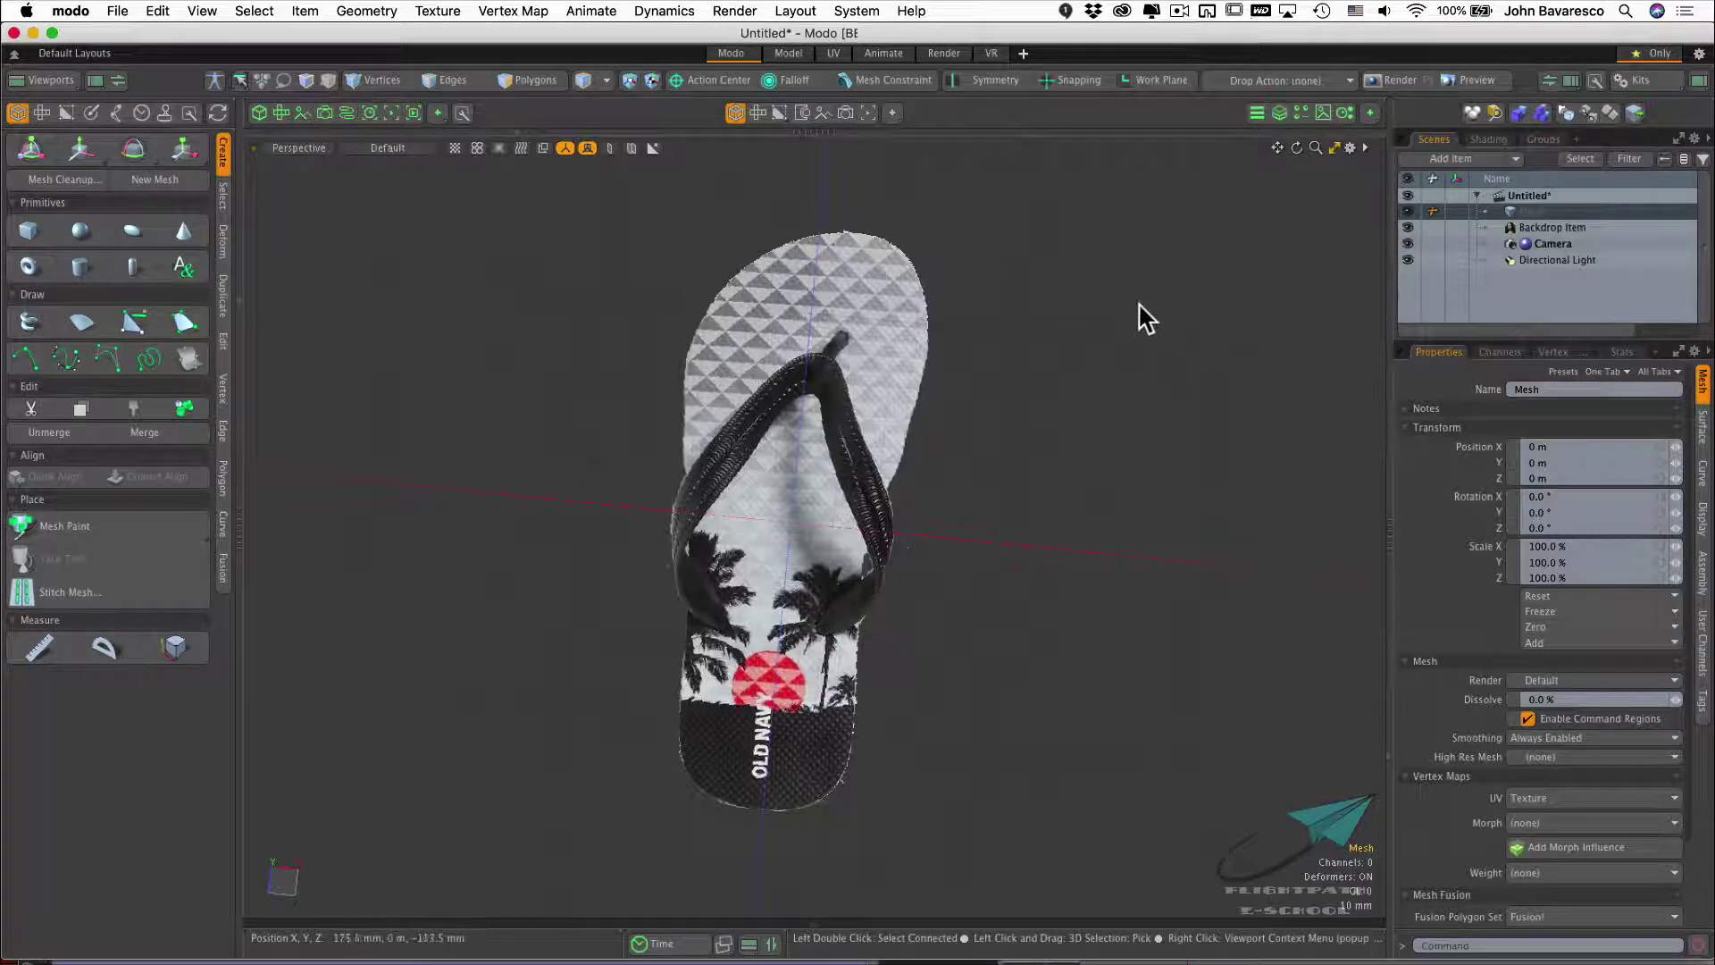
Switch to polygon selection mode and set the viewport to the Top view
click(527, 80)
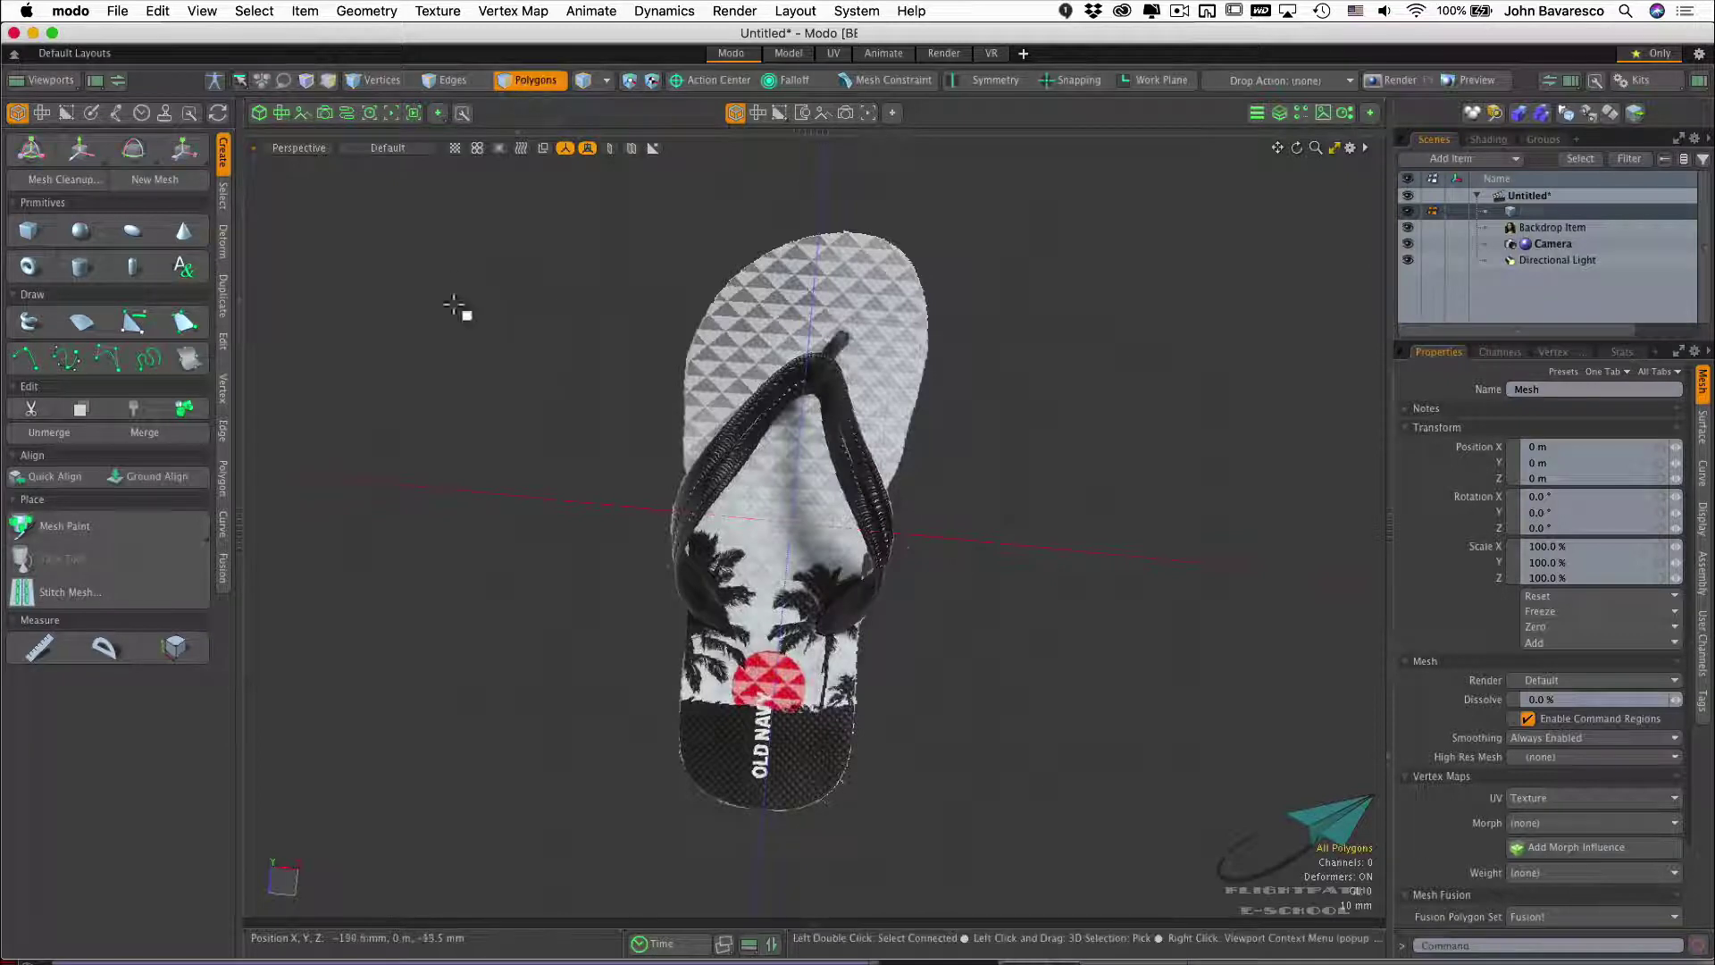
click(299, 148)
click(318, 66)
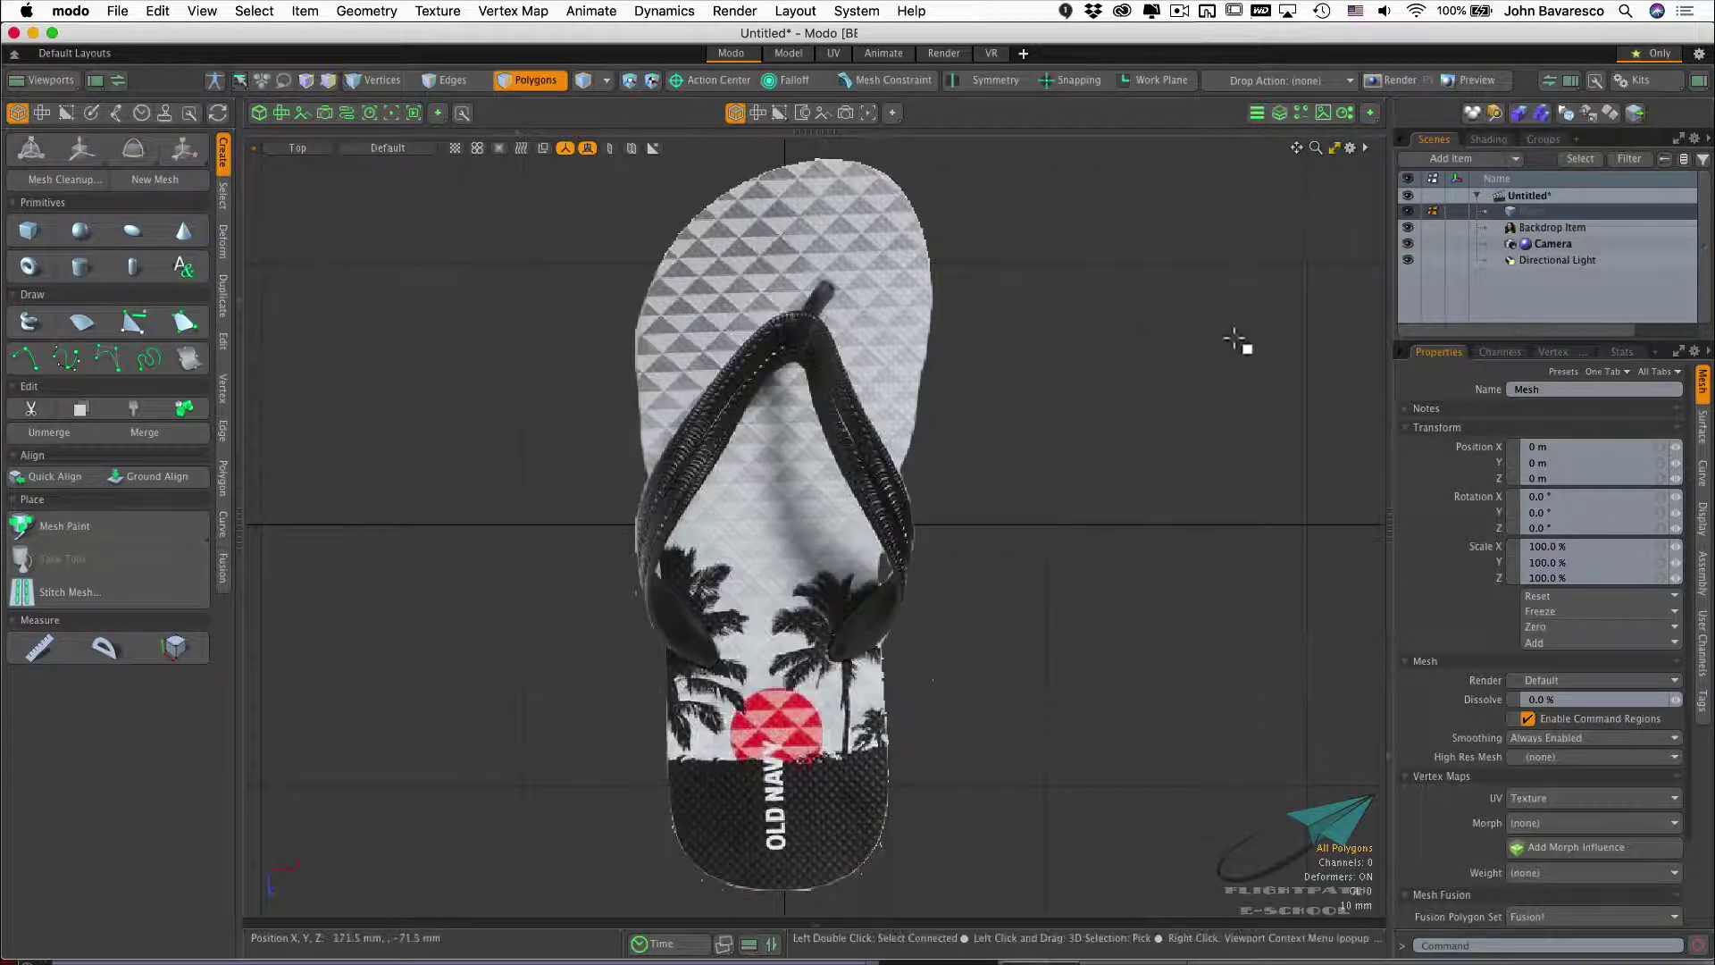
Draw a flat cube primitive about 117.5 mm wide and 283 mm long that covers the whole flip-flop image
click(30, 230)
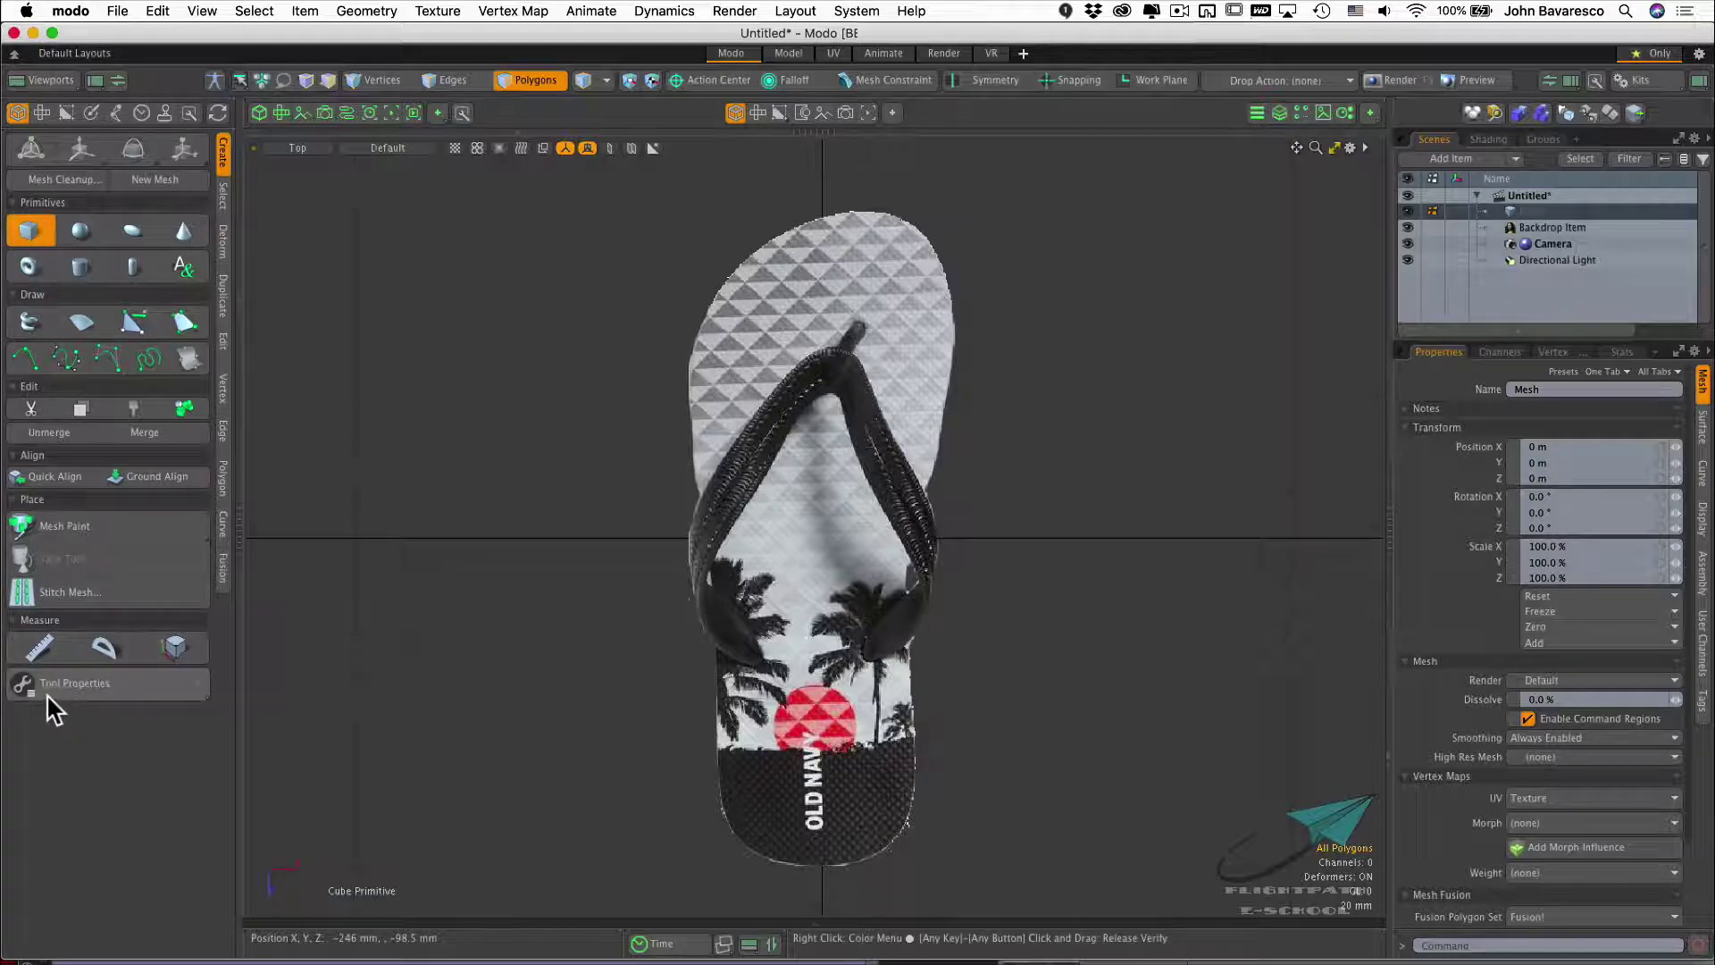
click(192, 682)
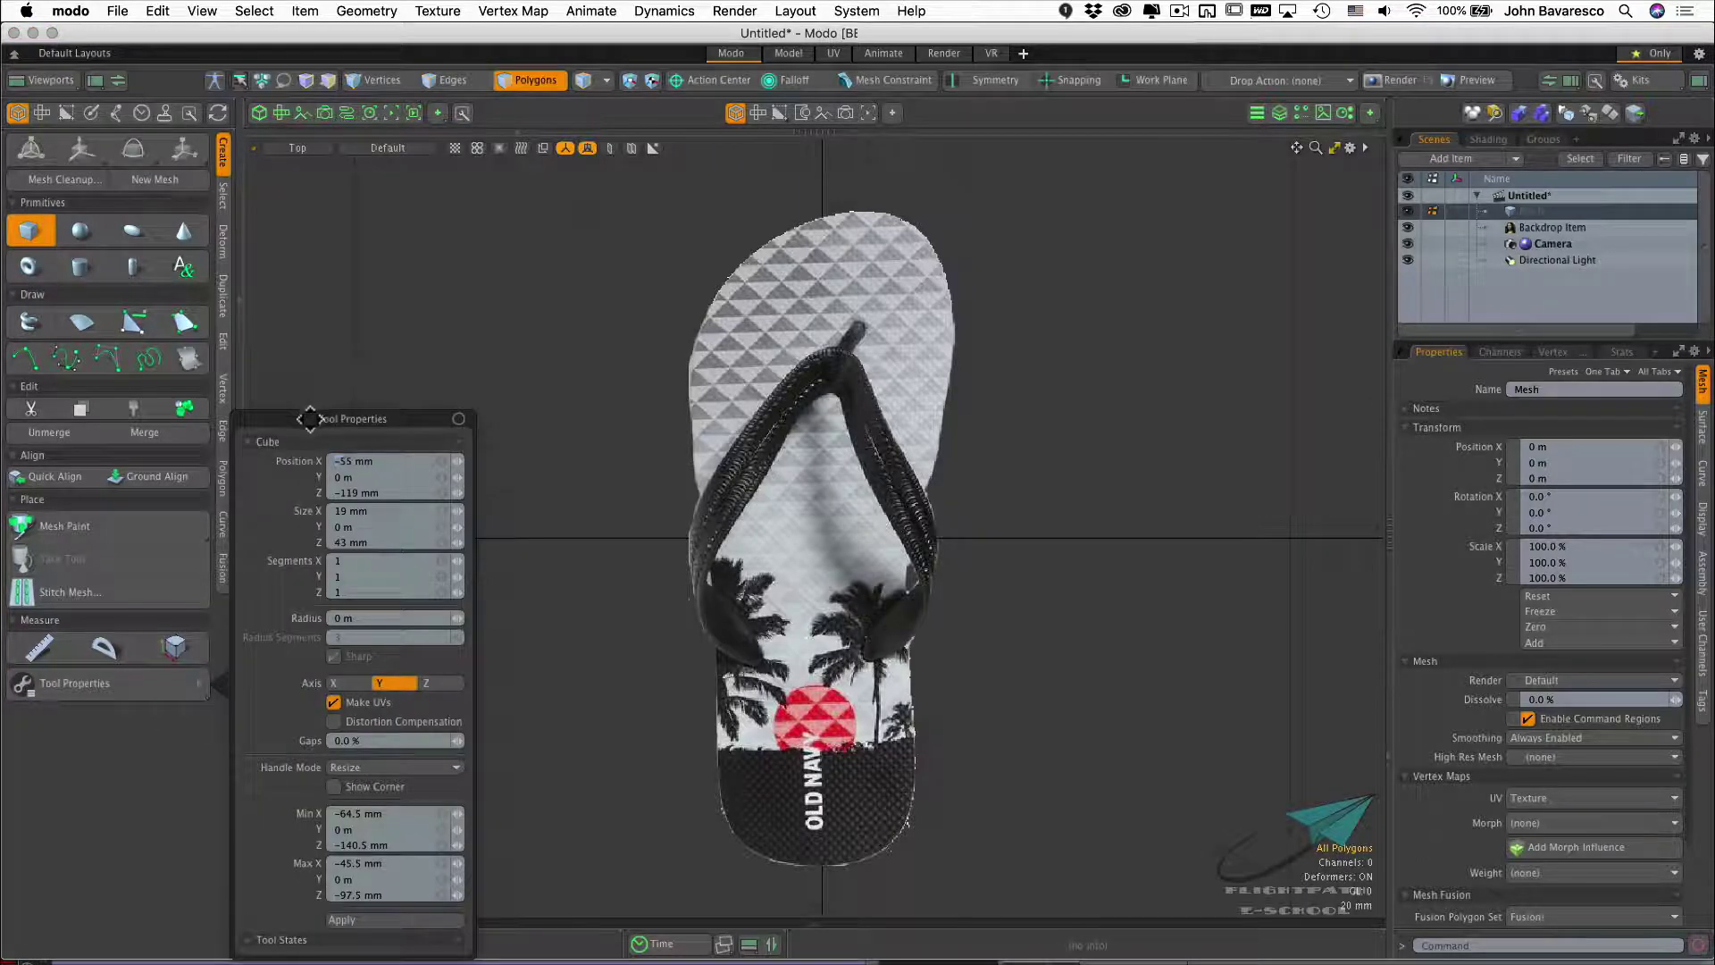
drag(320, 405, 338, 291)
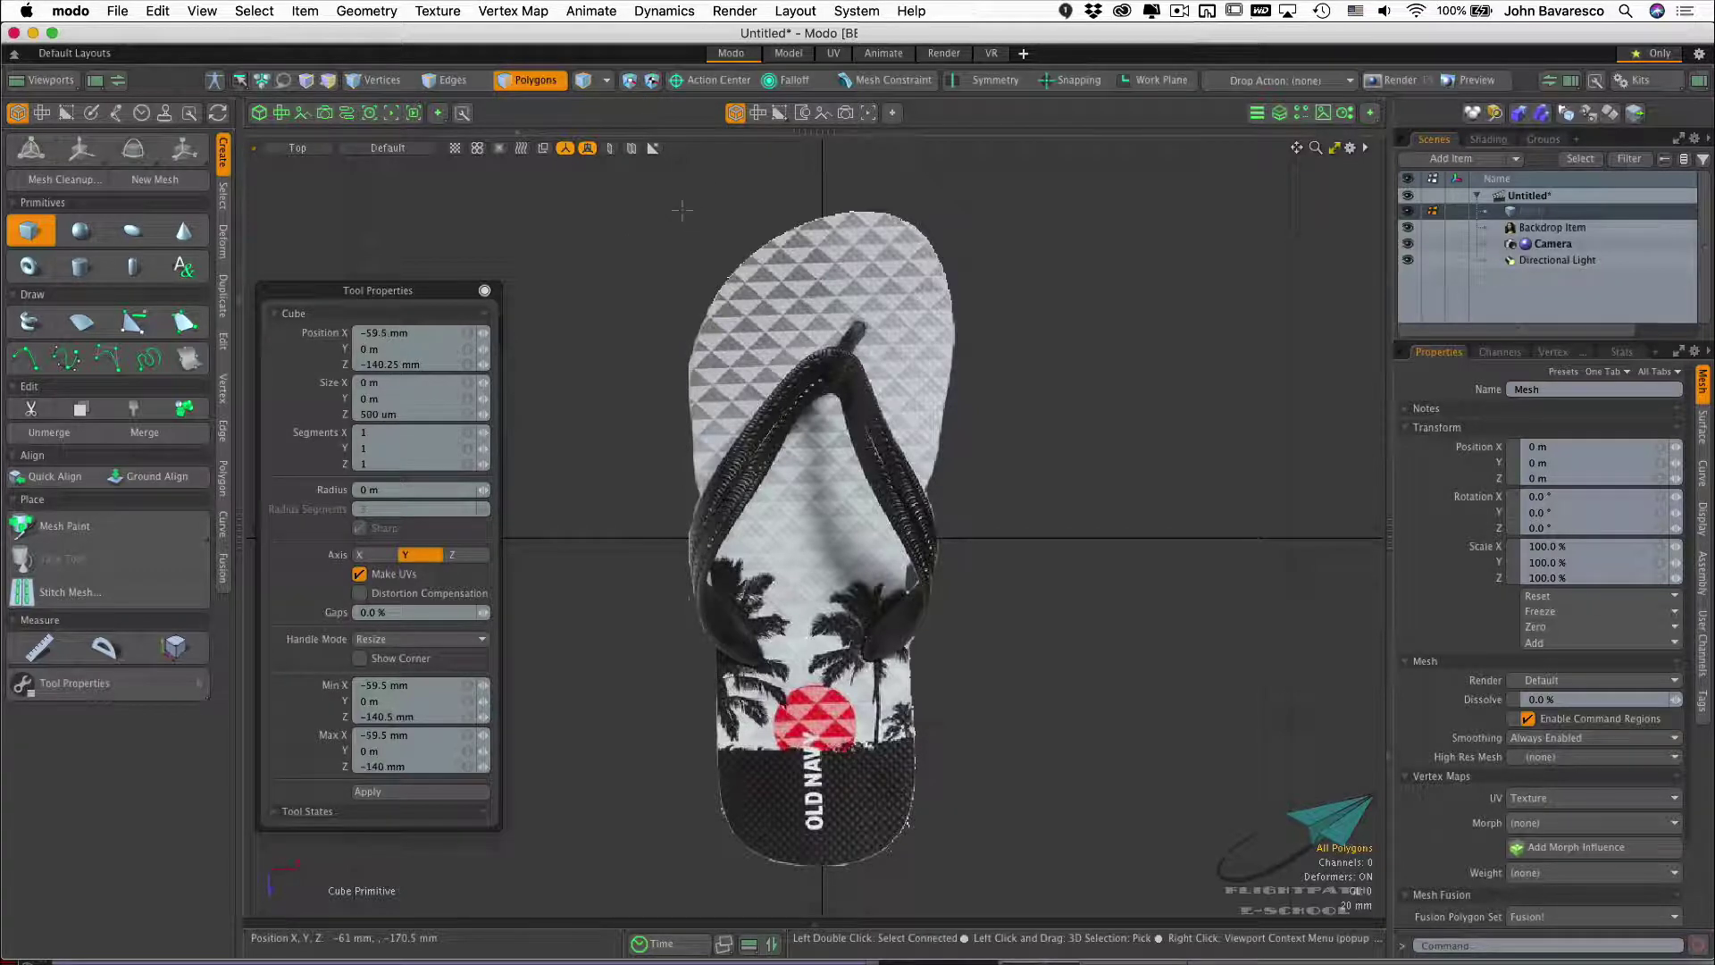
drag(682, 212, 960, 868)
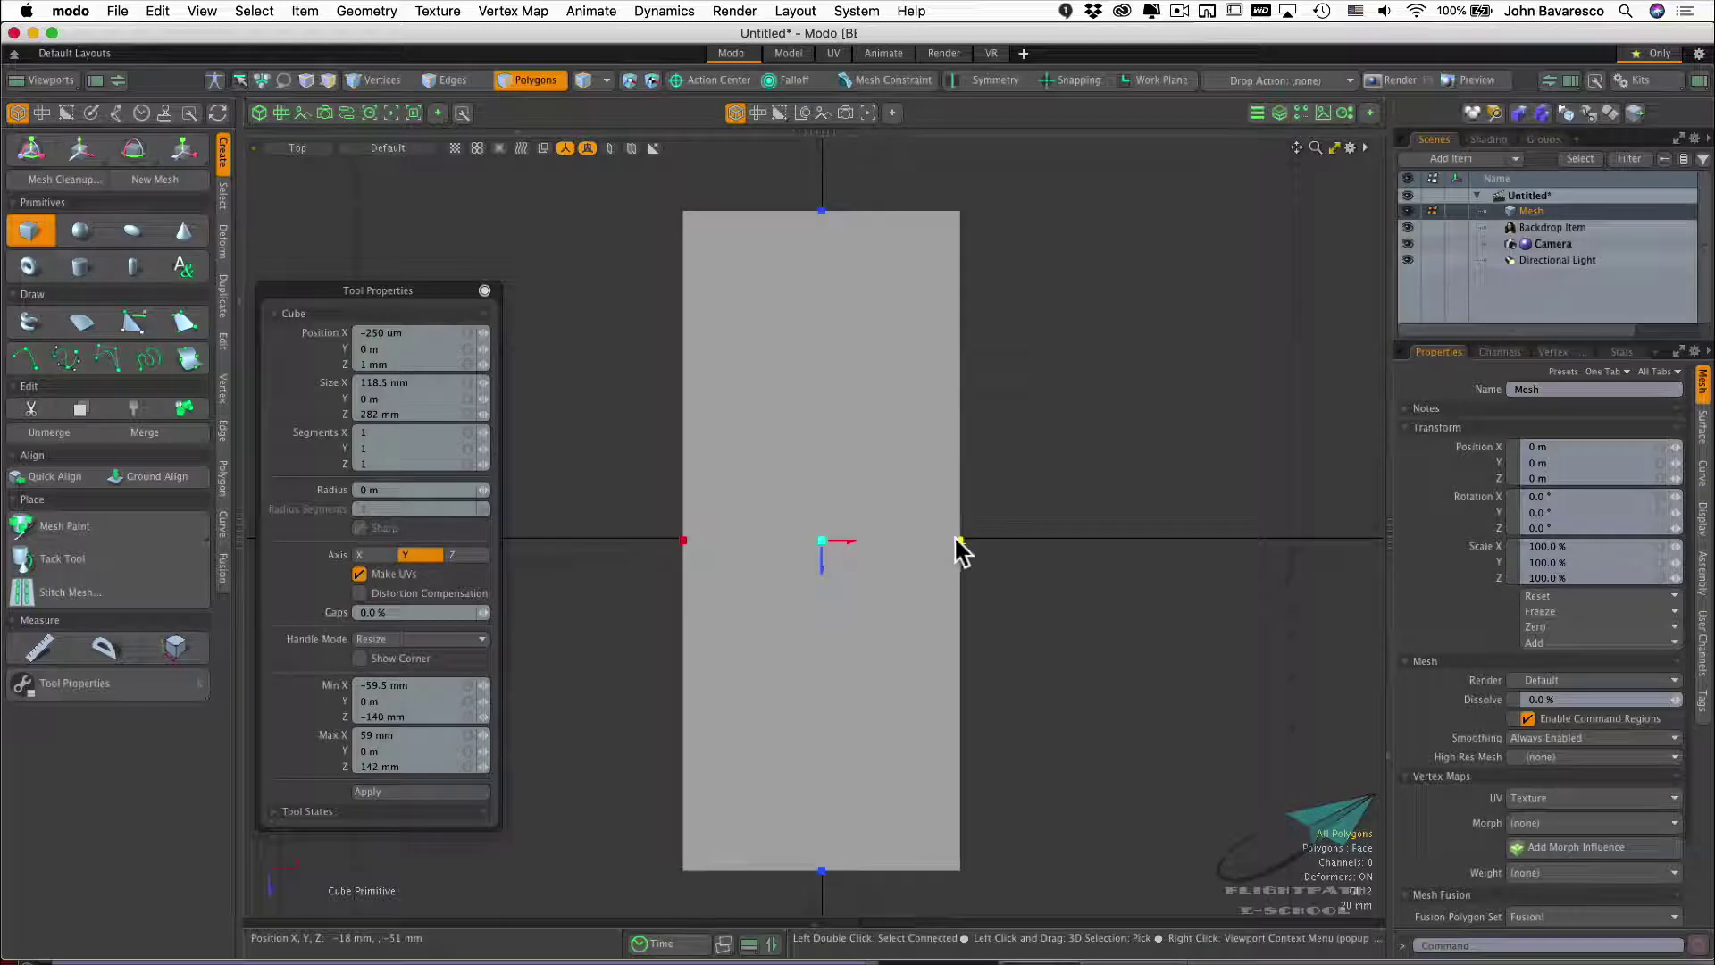
mouse_move(959, 540)
mouse_down()
mouse_move(930, 540)
mouse_move(956, 540)
mouse_up()
mouse_move(819, 211)
mouse_down()
mouse_move(820, 241)
mouse_move(819, 209)
mouse_up()
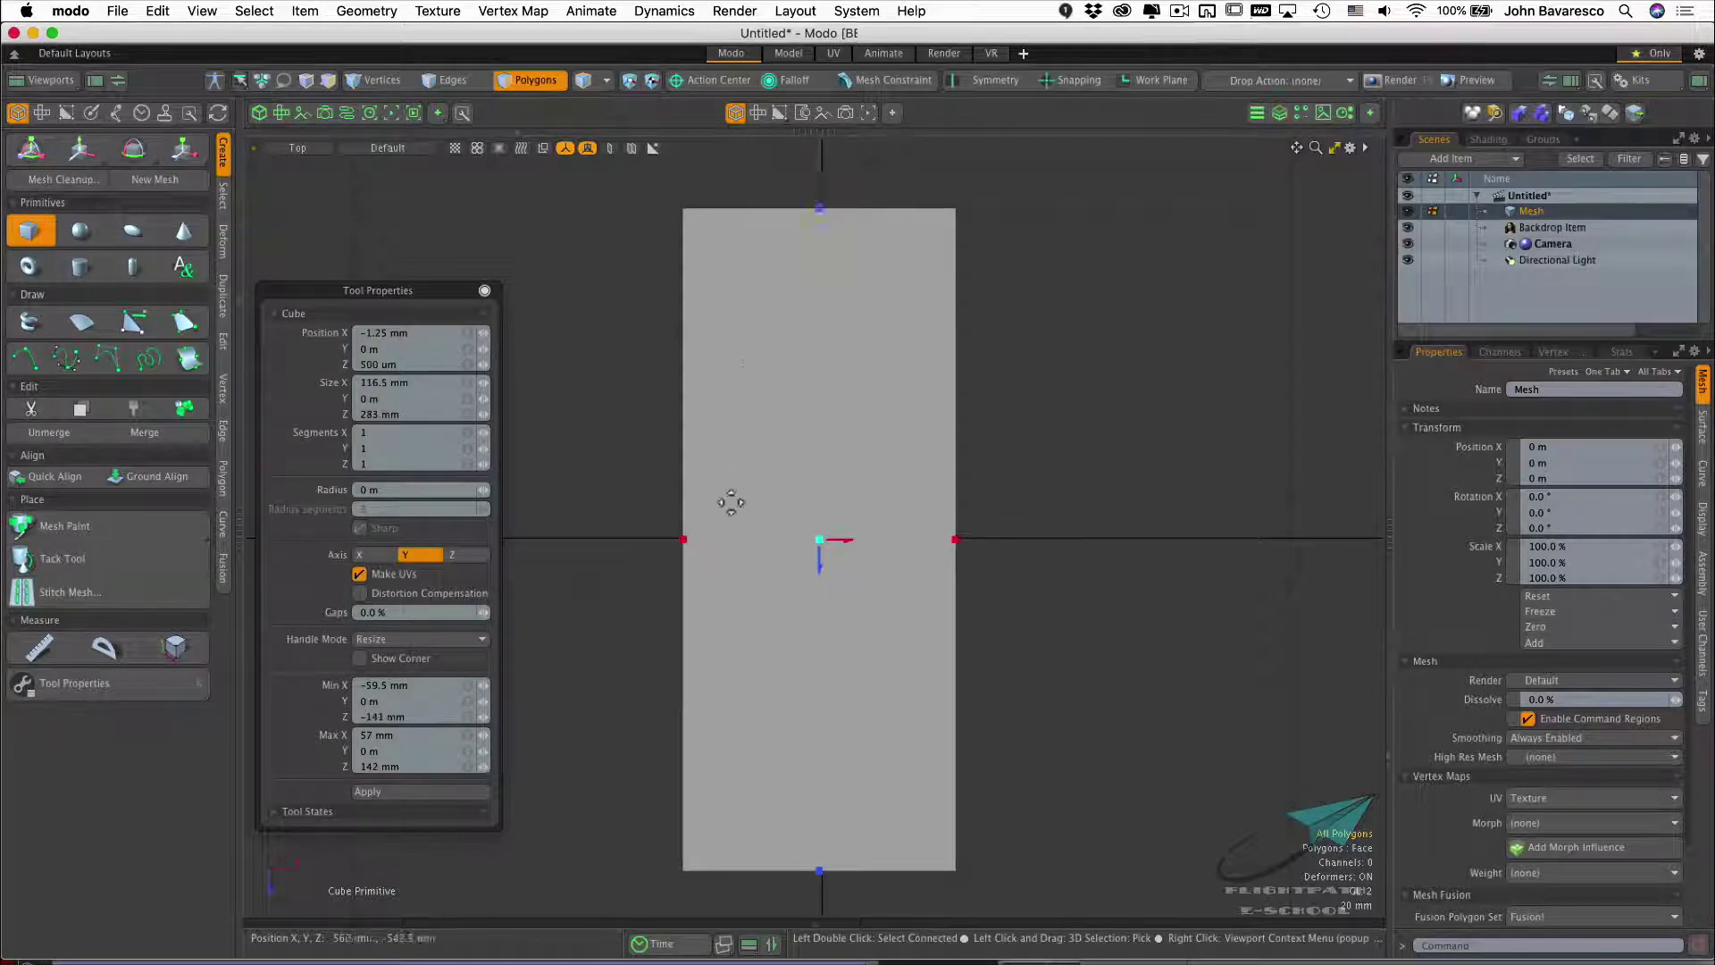
drag(683, 539, 680, 540)
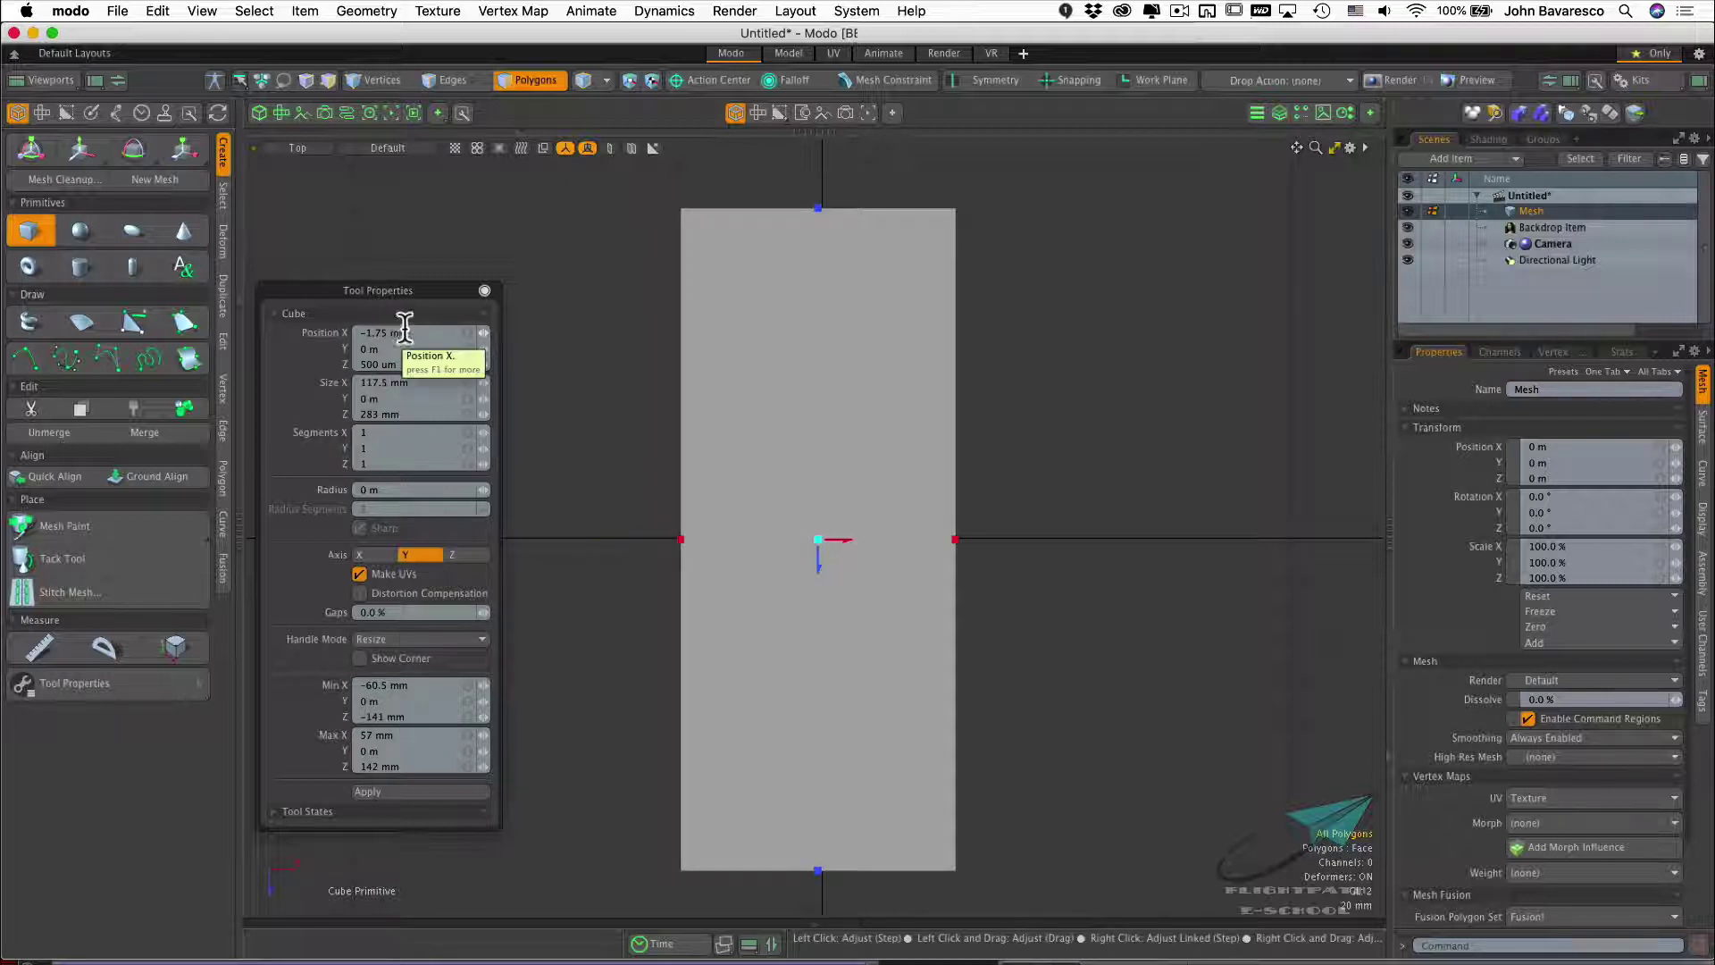
Divide the flat cube into 3 segments in X and 6 in Z, and drop the tool
click(382, 433)
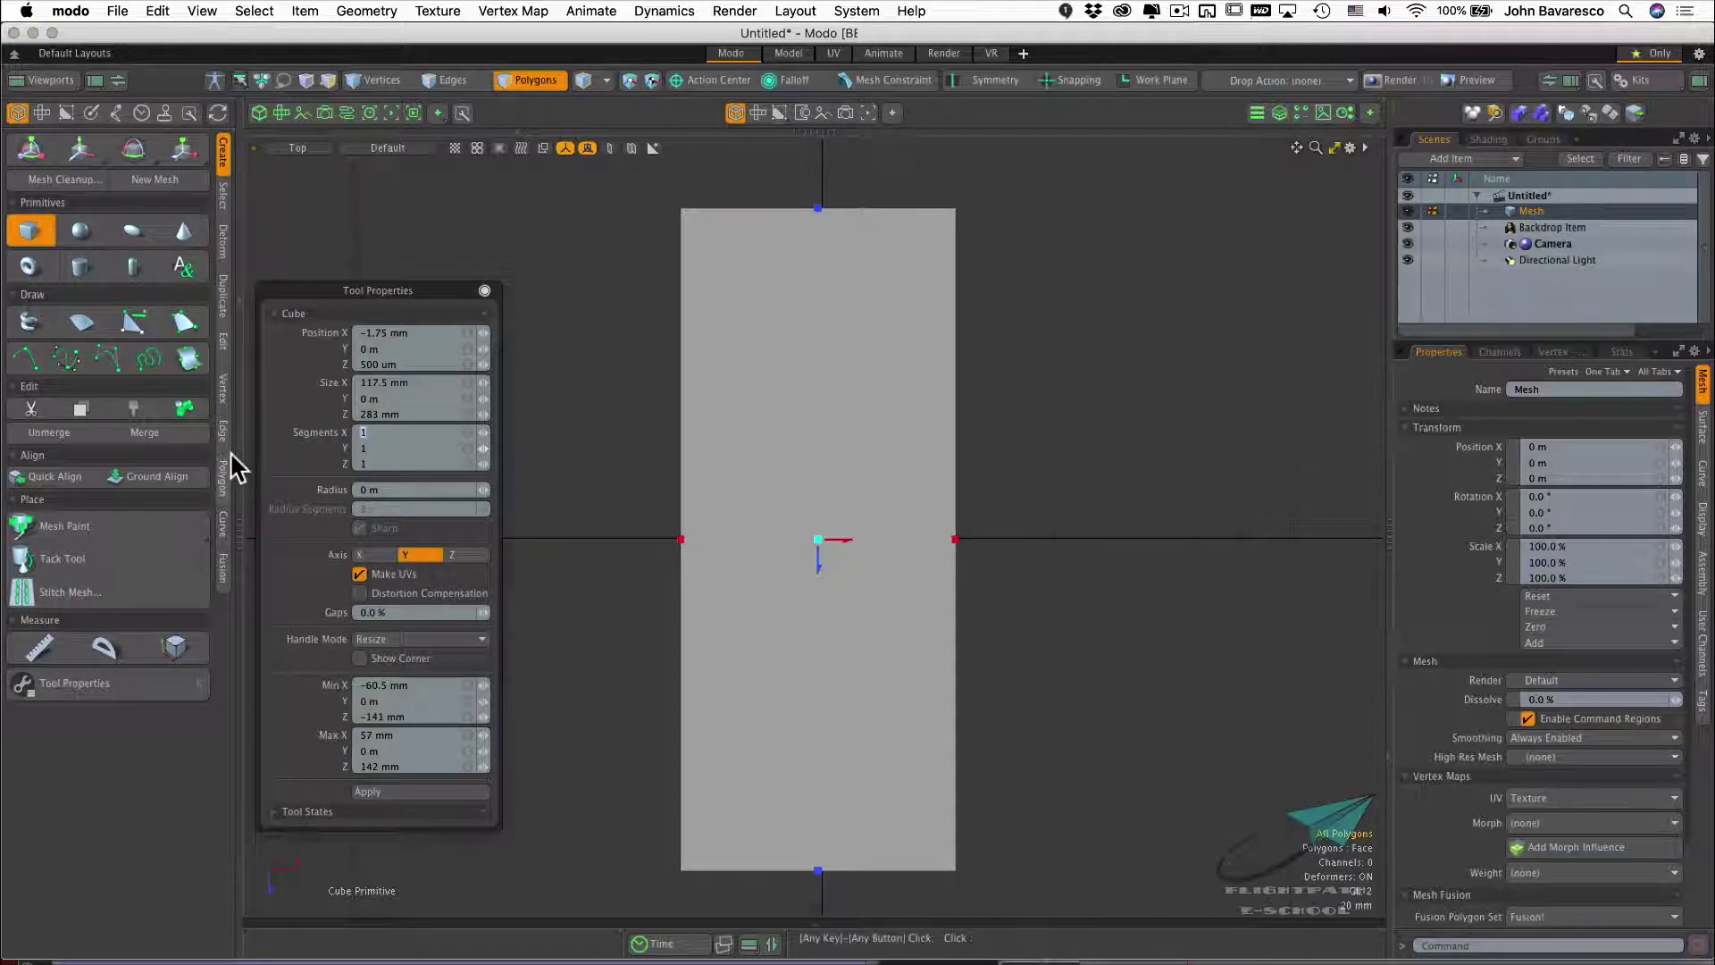
text(3)
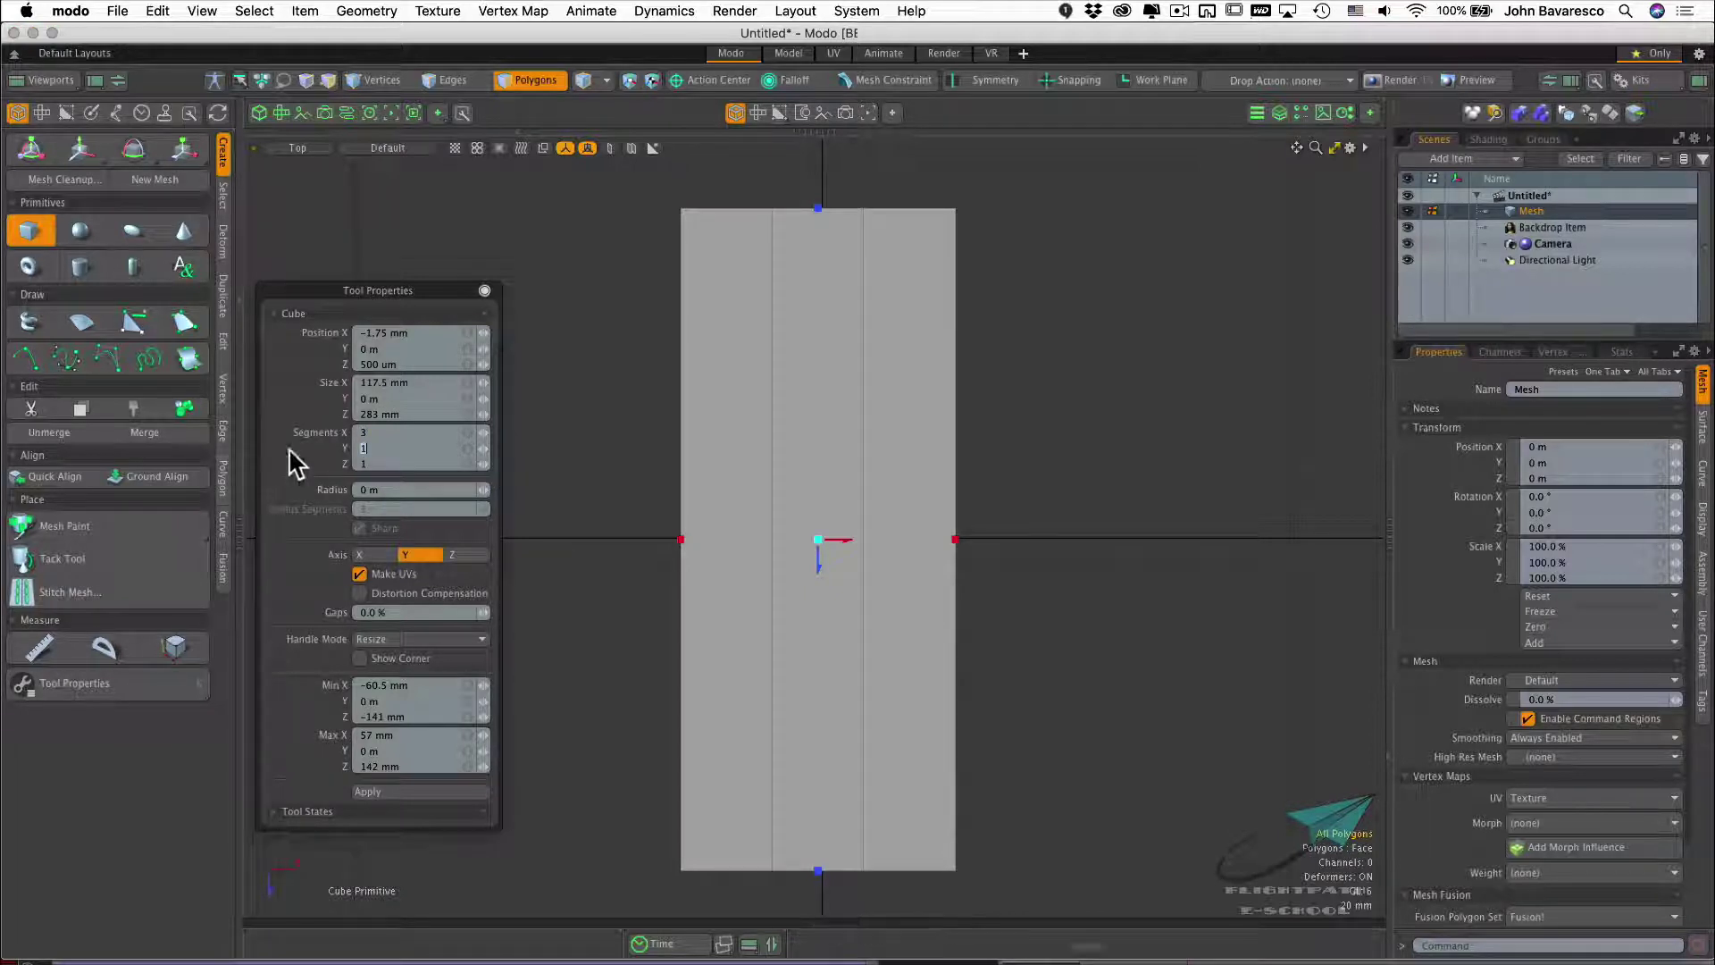
key(Tab)
key(Tab)
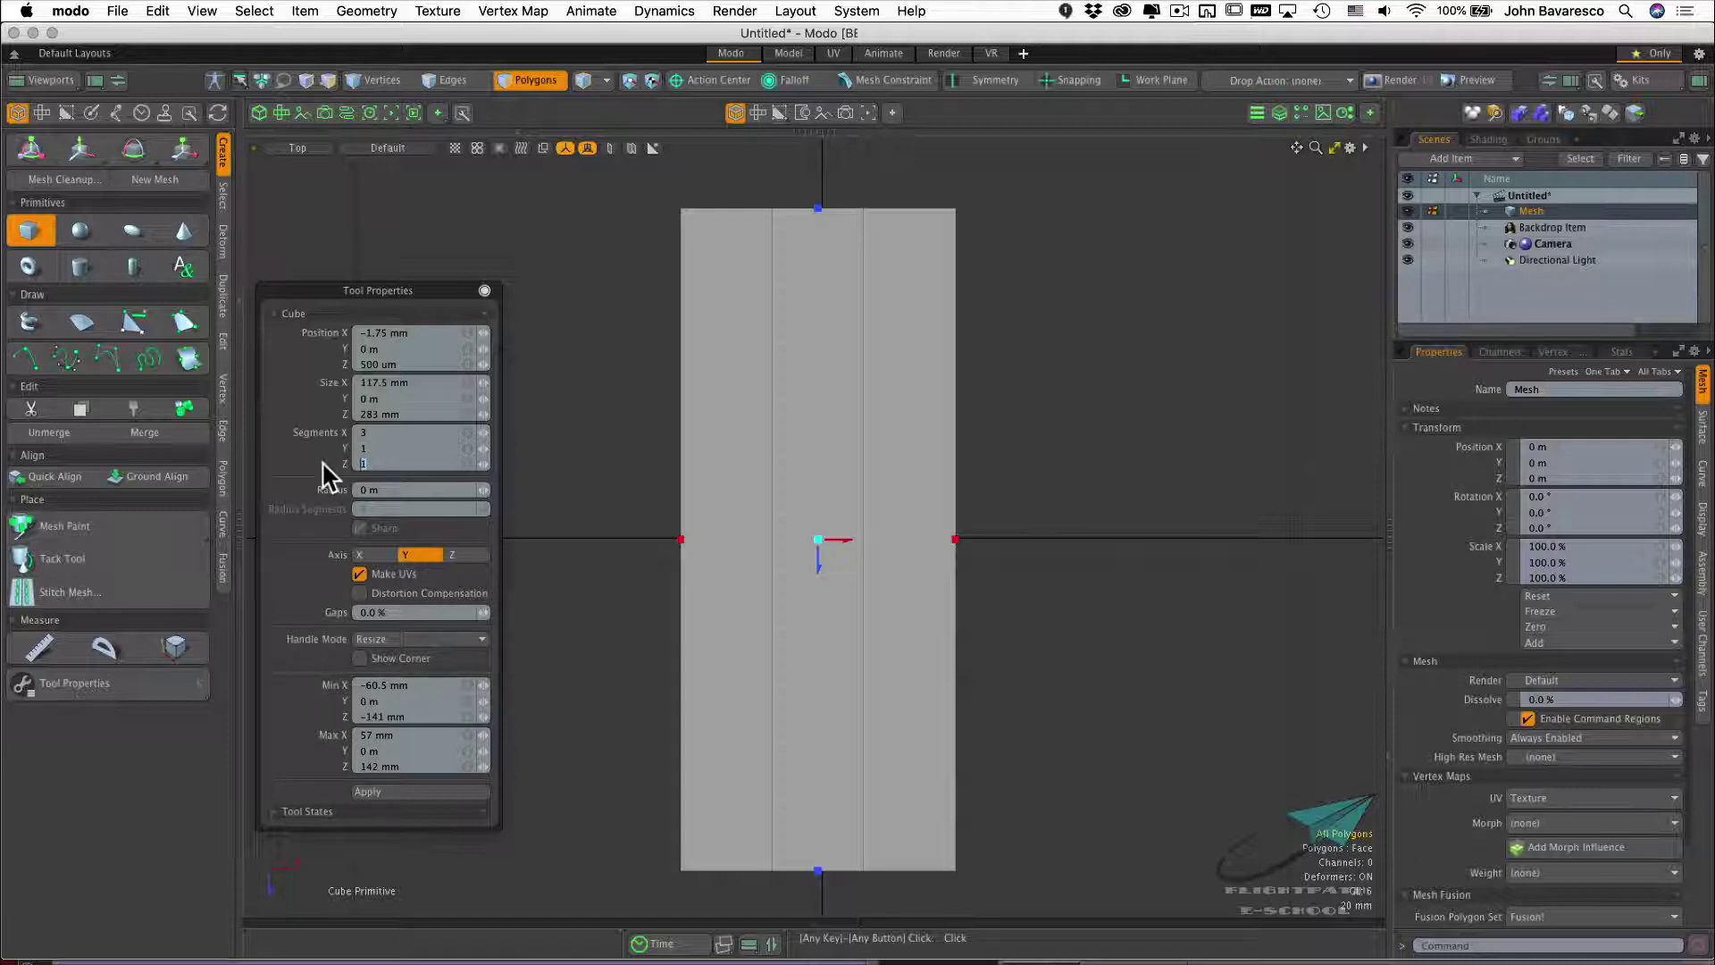
text(6)
key(Tab)
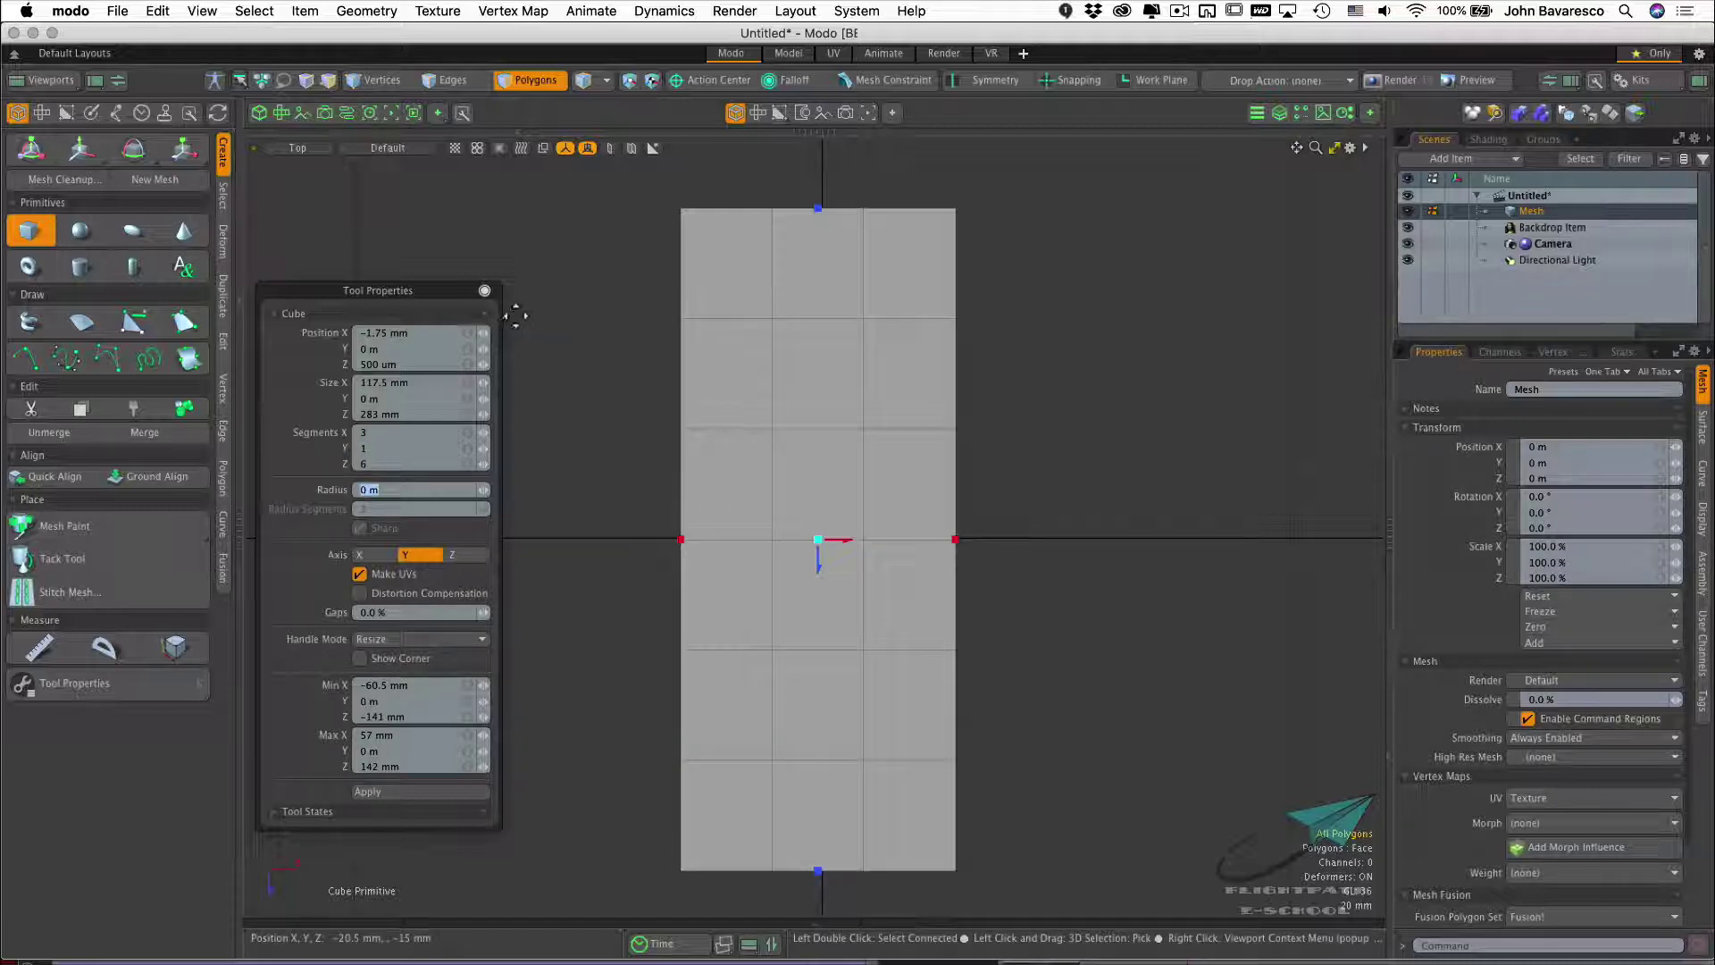
key(space)
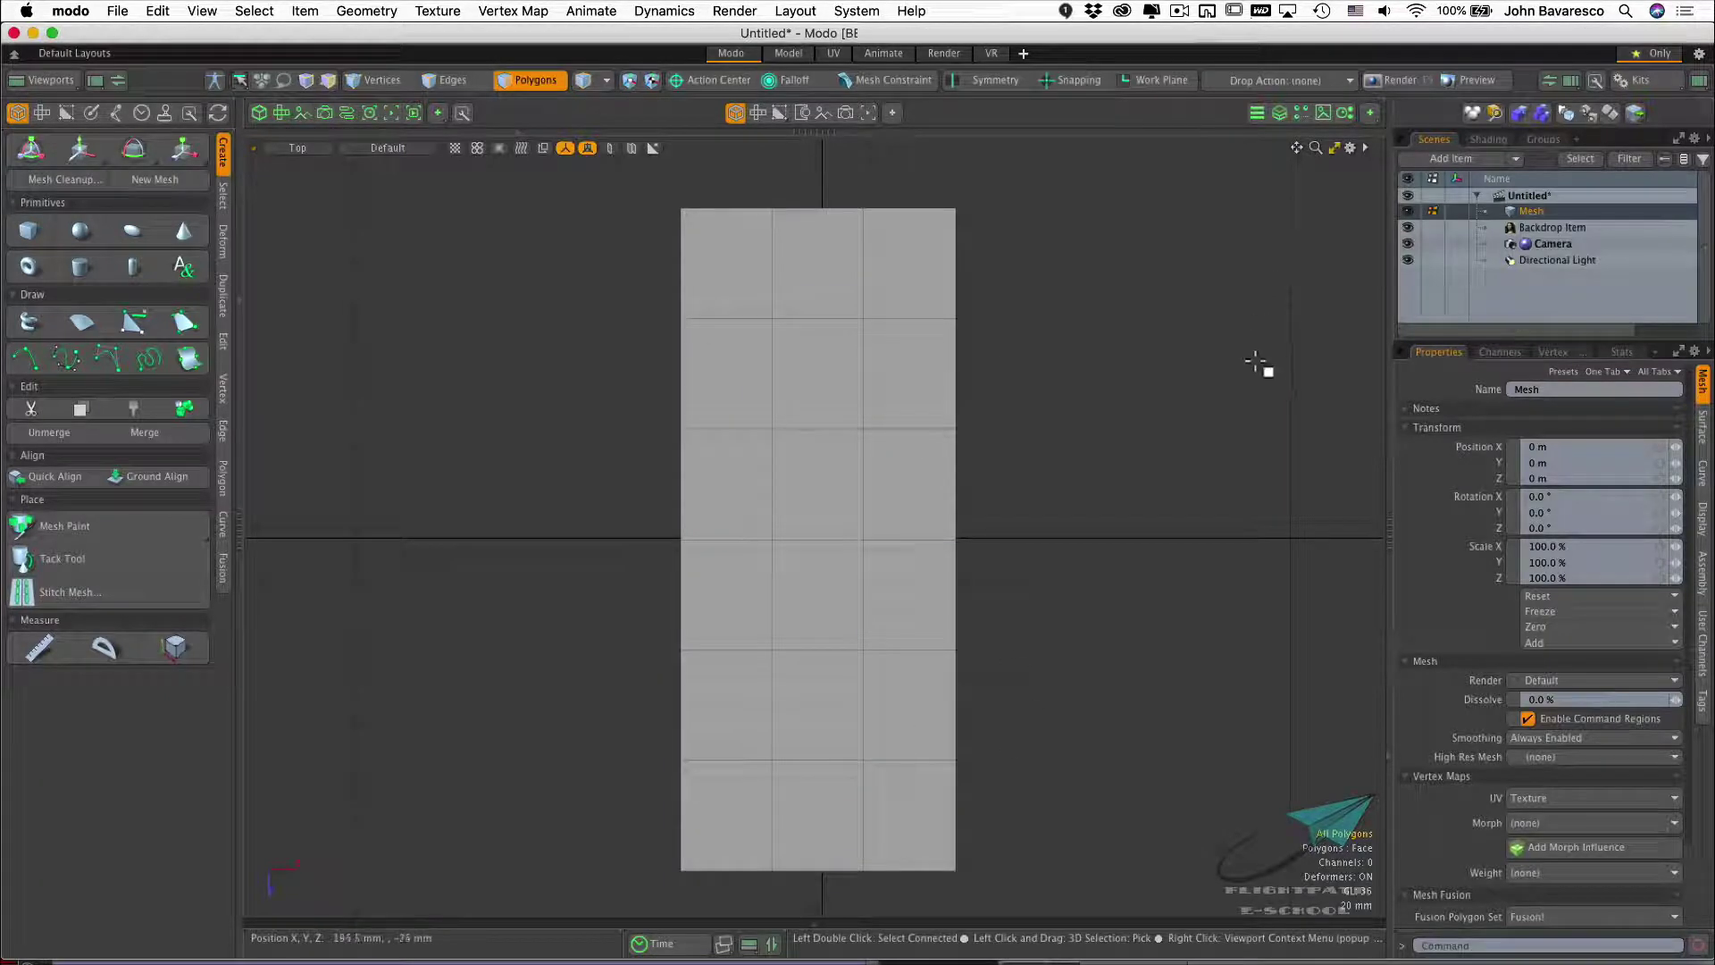
Select the backdrop item, examine how it overlaps the segmented plane in the Perspective view, and return to the Top view
click(1546, 227)
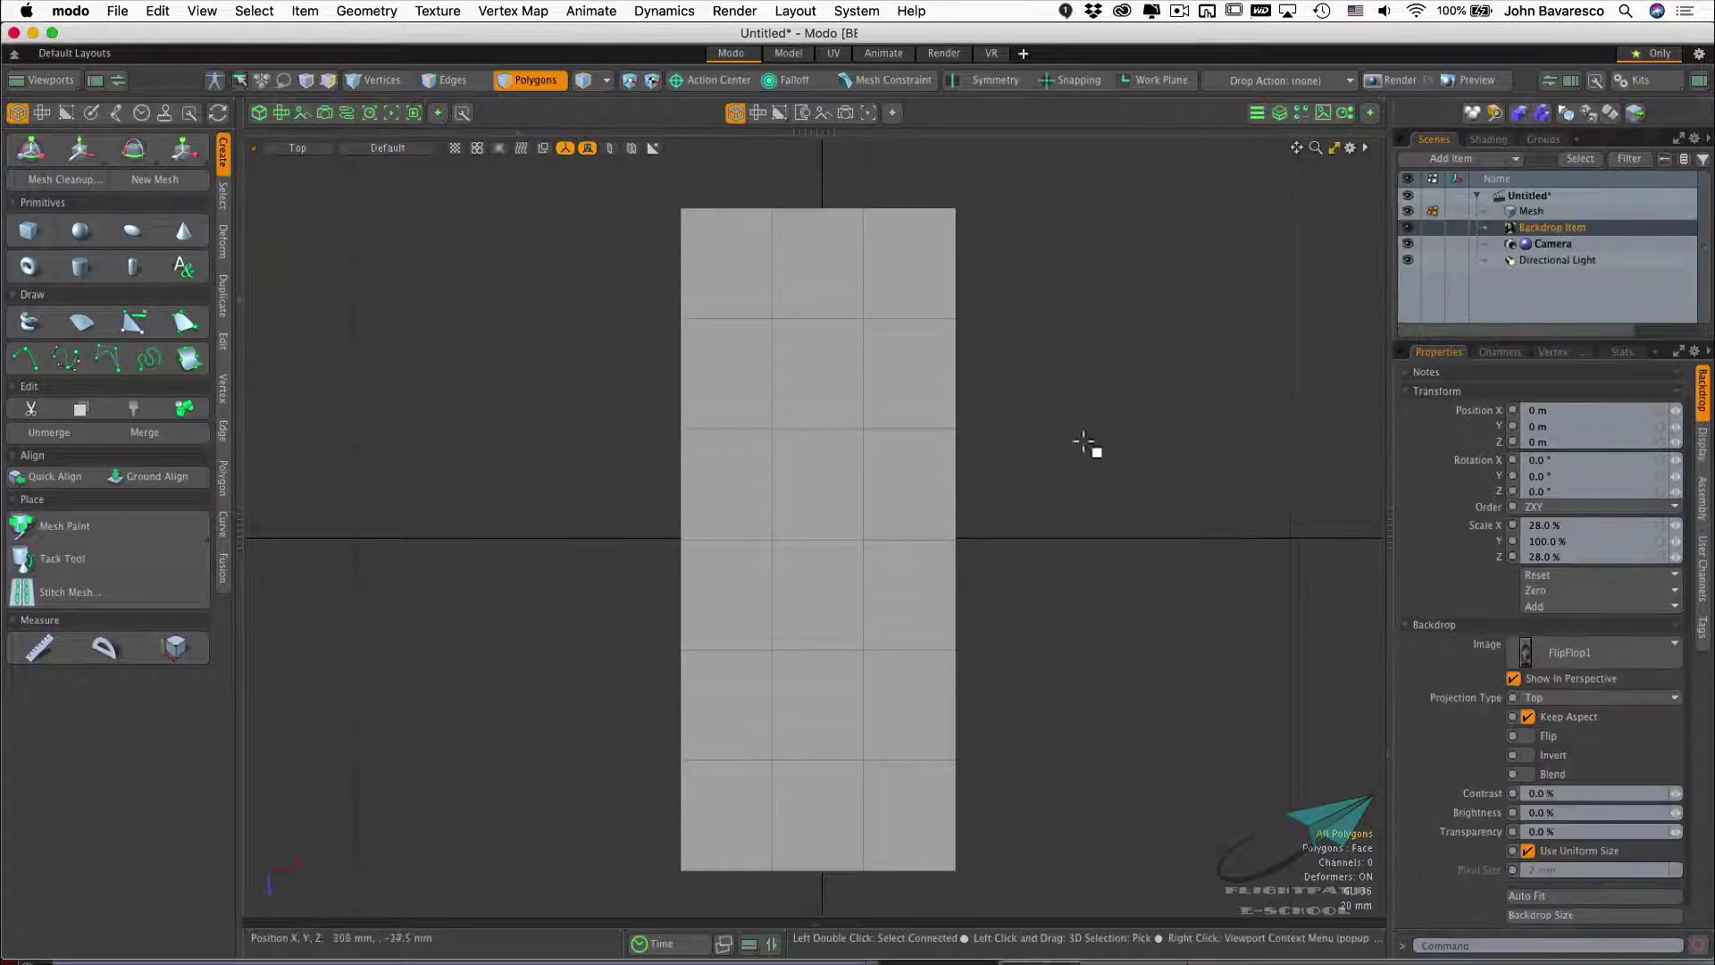
click(588, 150)
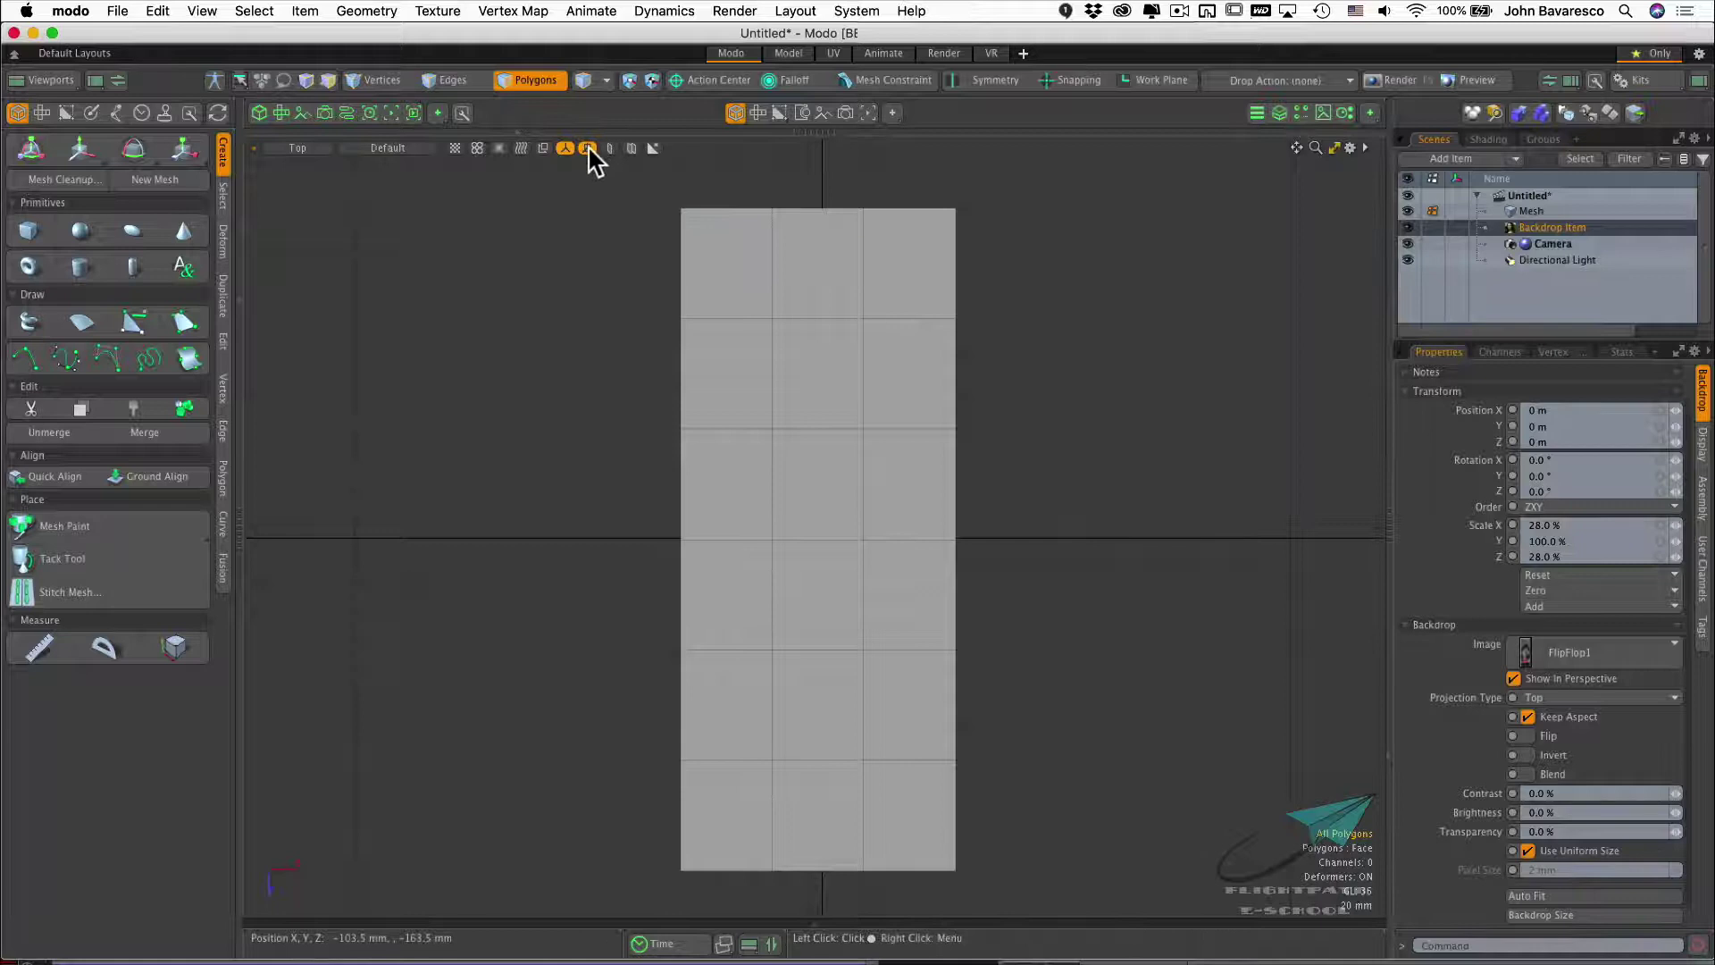
click(322, 147)
click(338, 236)
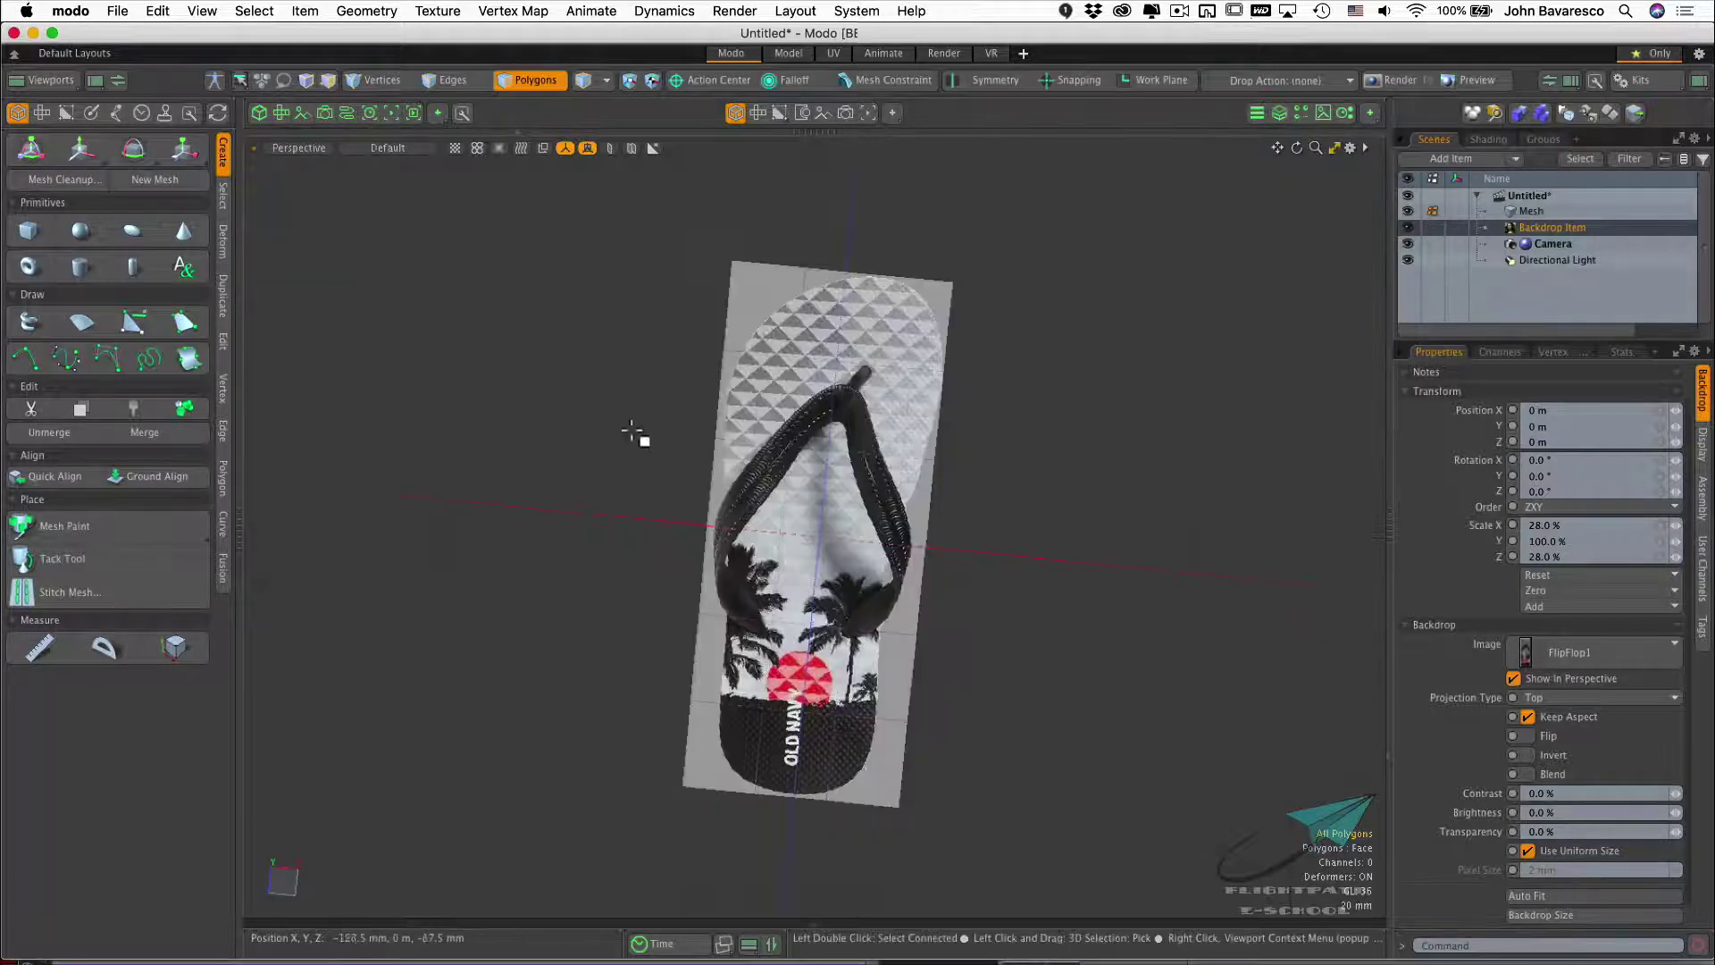
alt+drag(640, 433, 819, 572)
key(3)
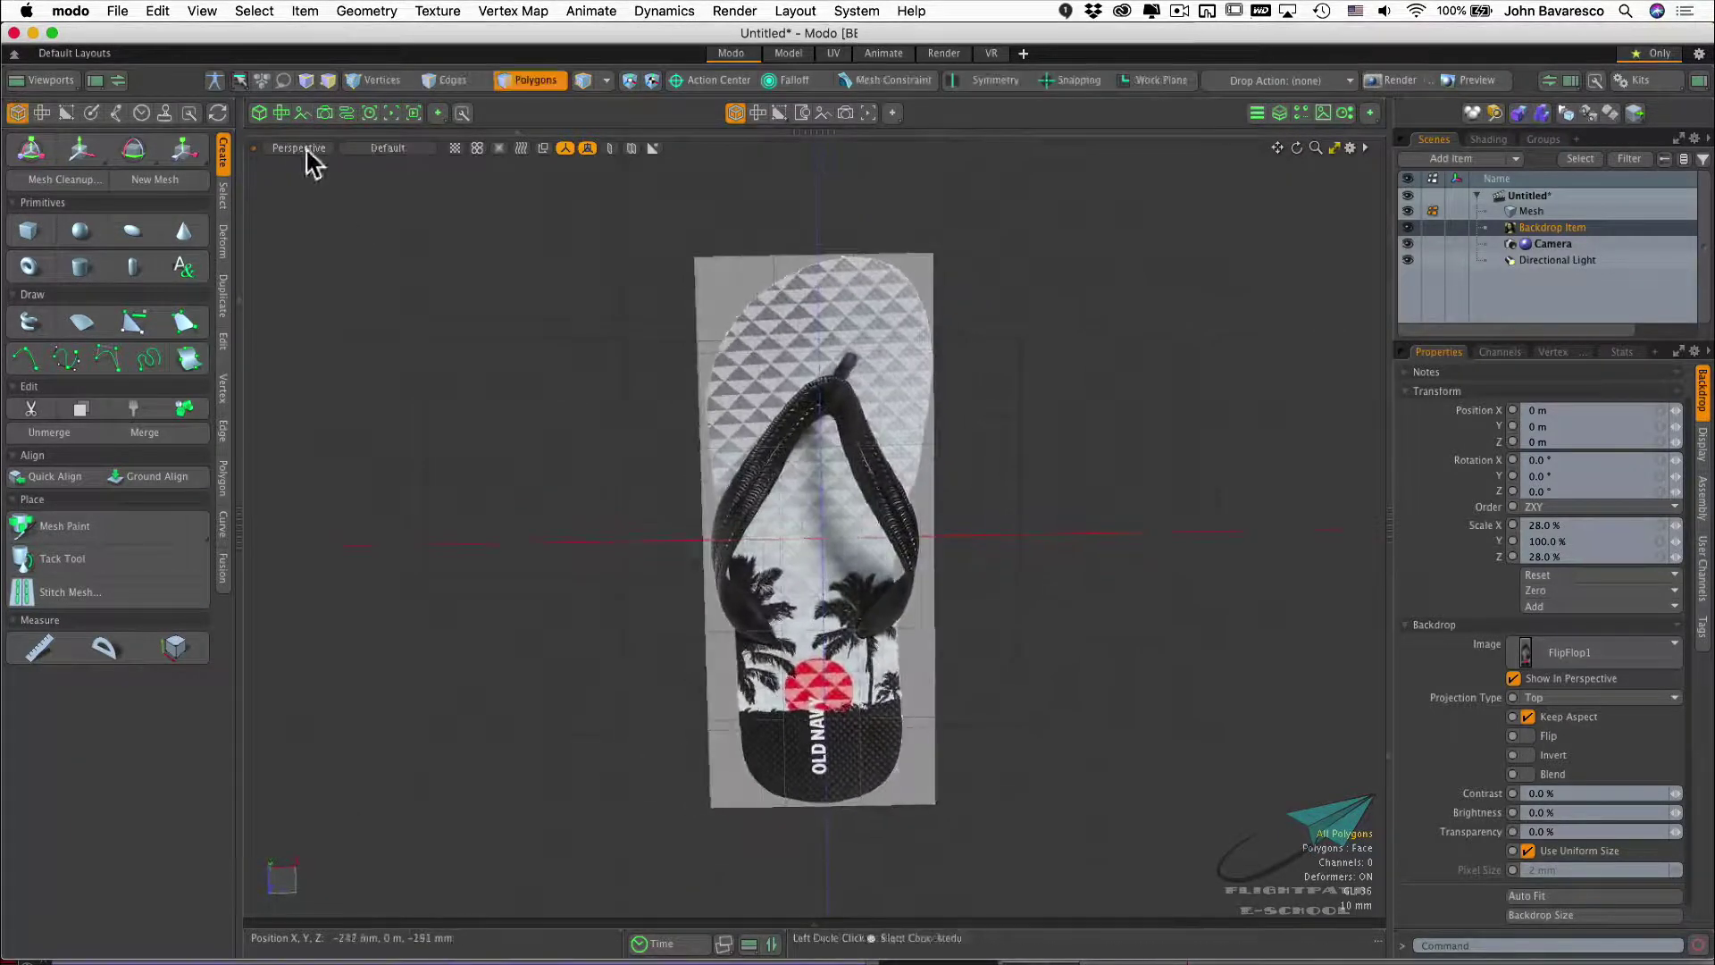
click(302, 149)
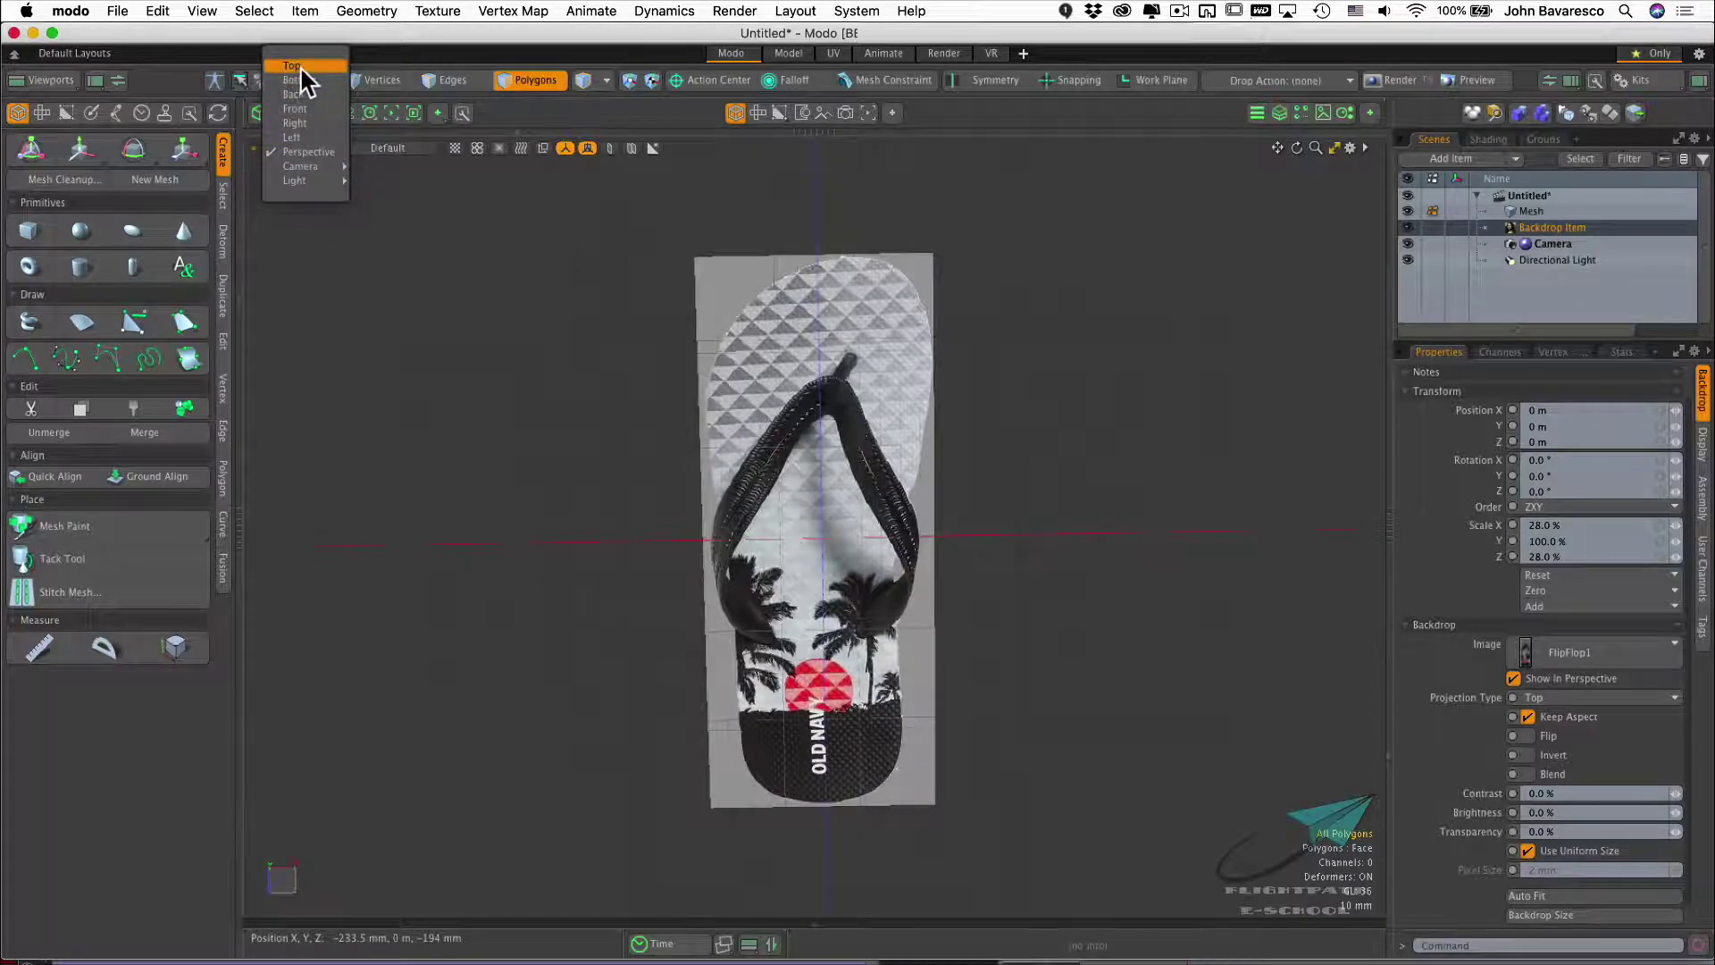
click(292, 66)
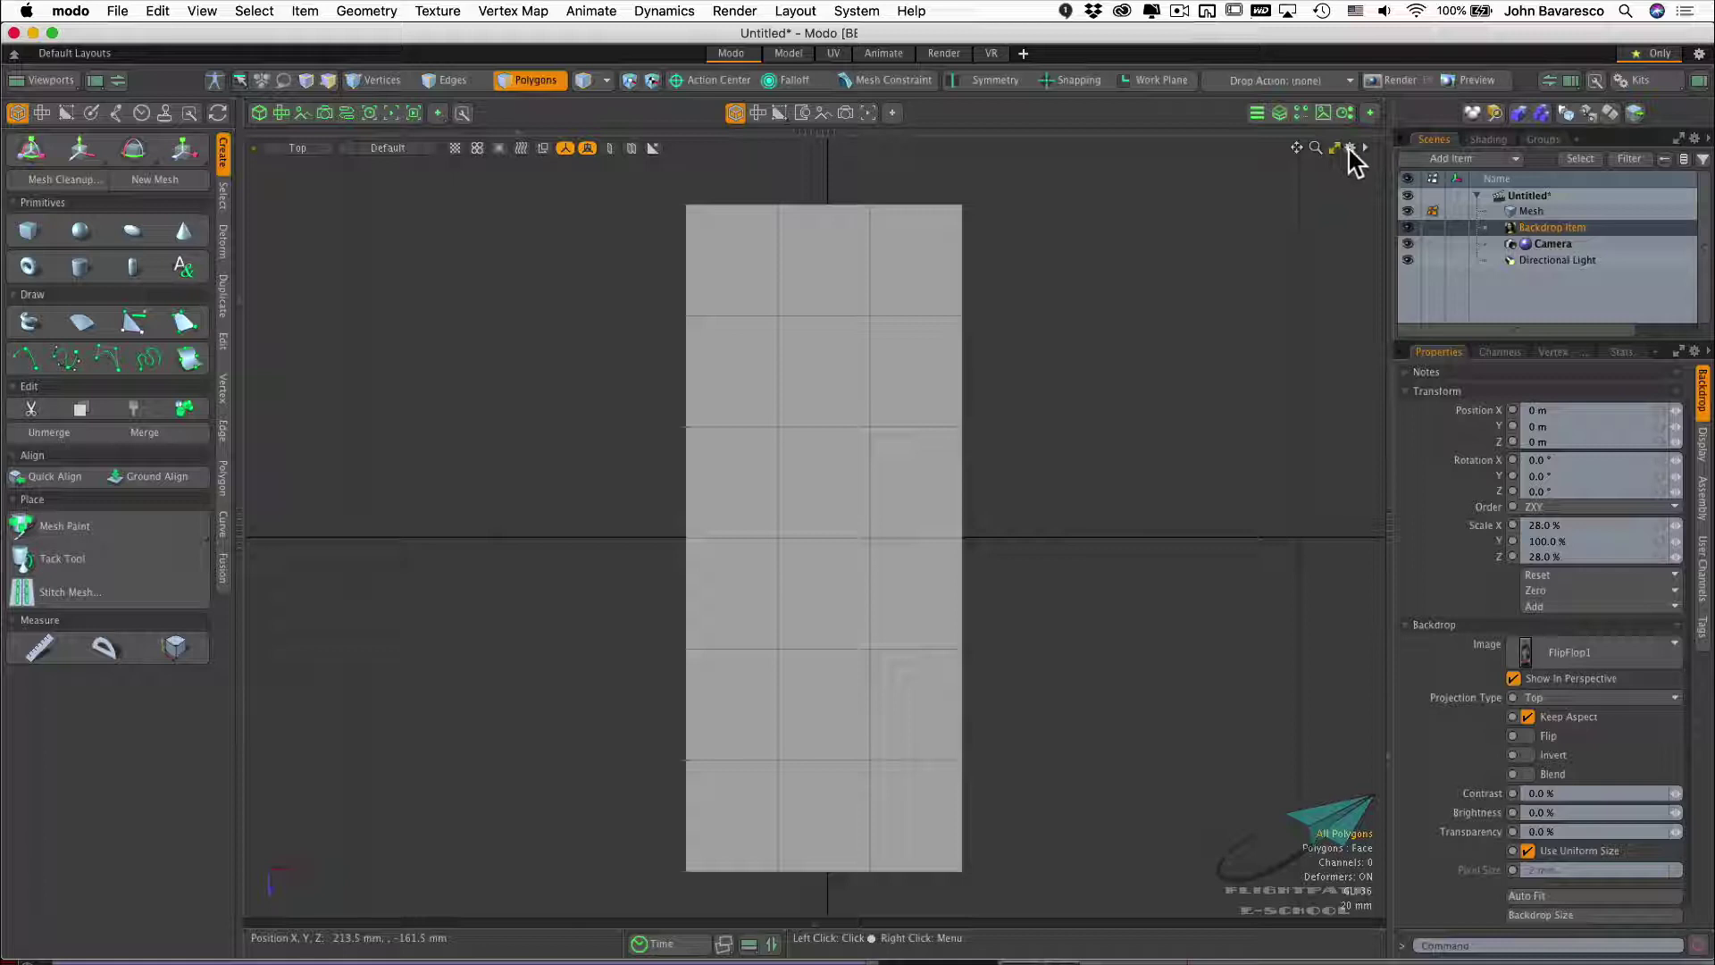
Enable Overlay for the background imagery in the Top view's 3D viewport properties
click(1350, 148)
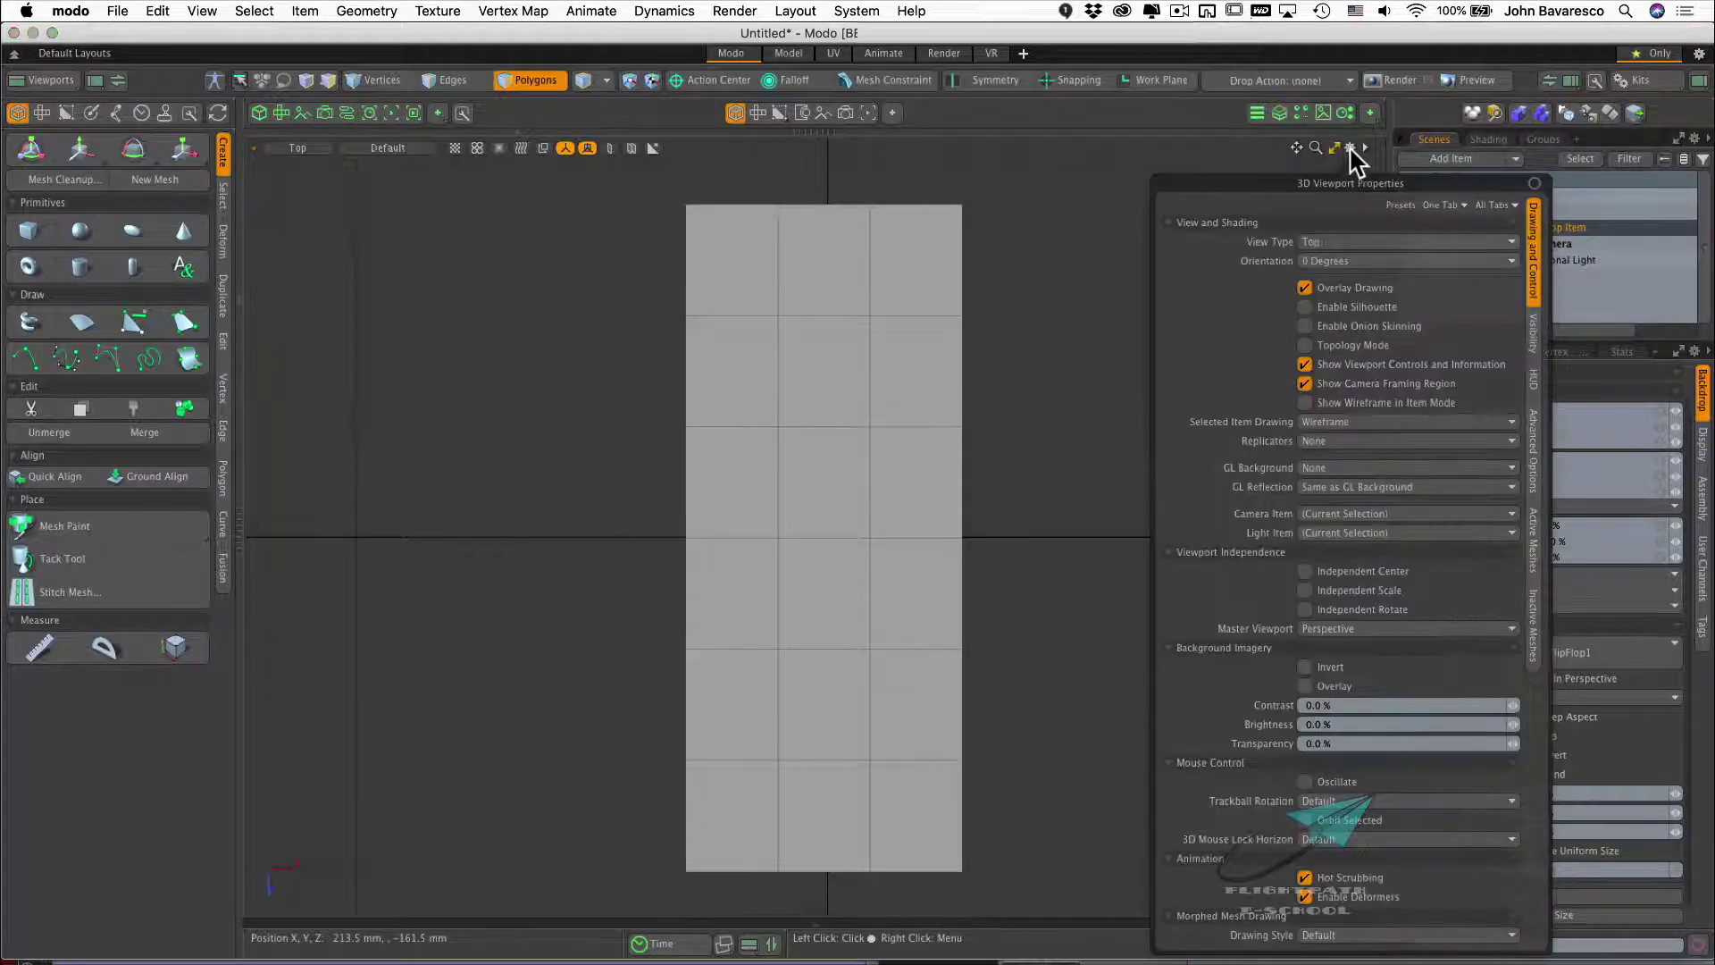
drag(1315, 183, 1148, 153)
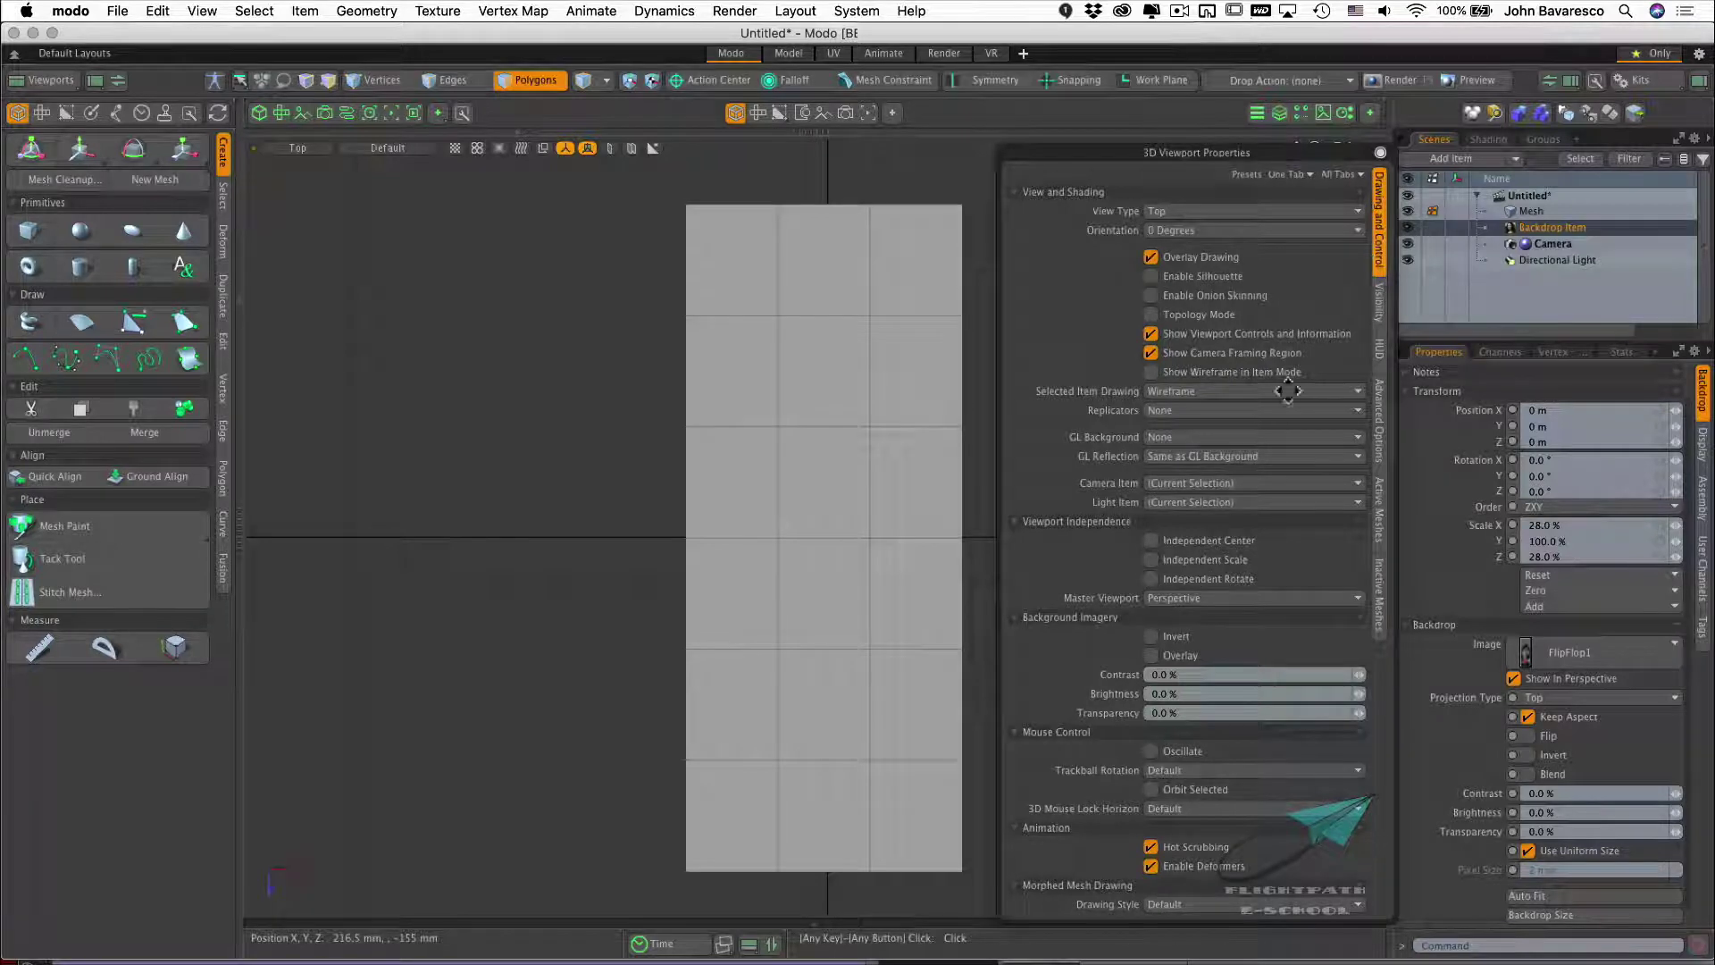
click(1152, 654)
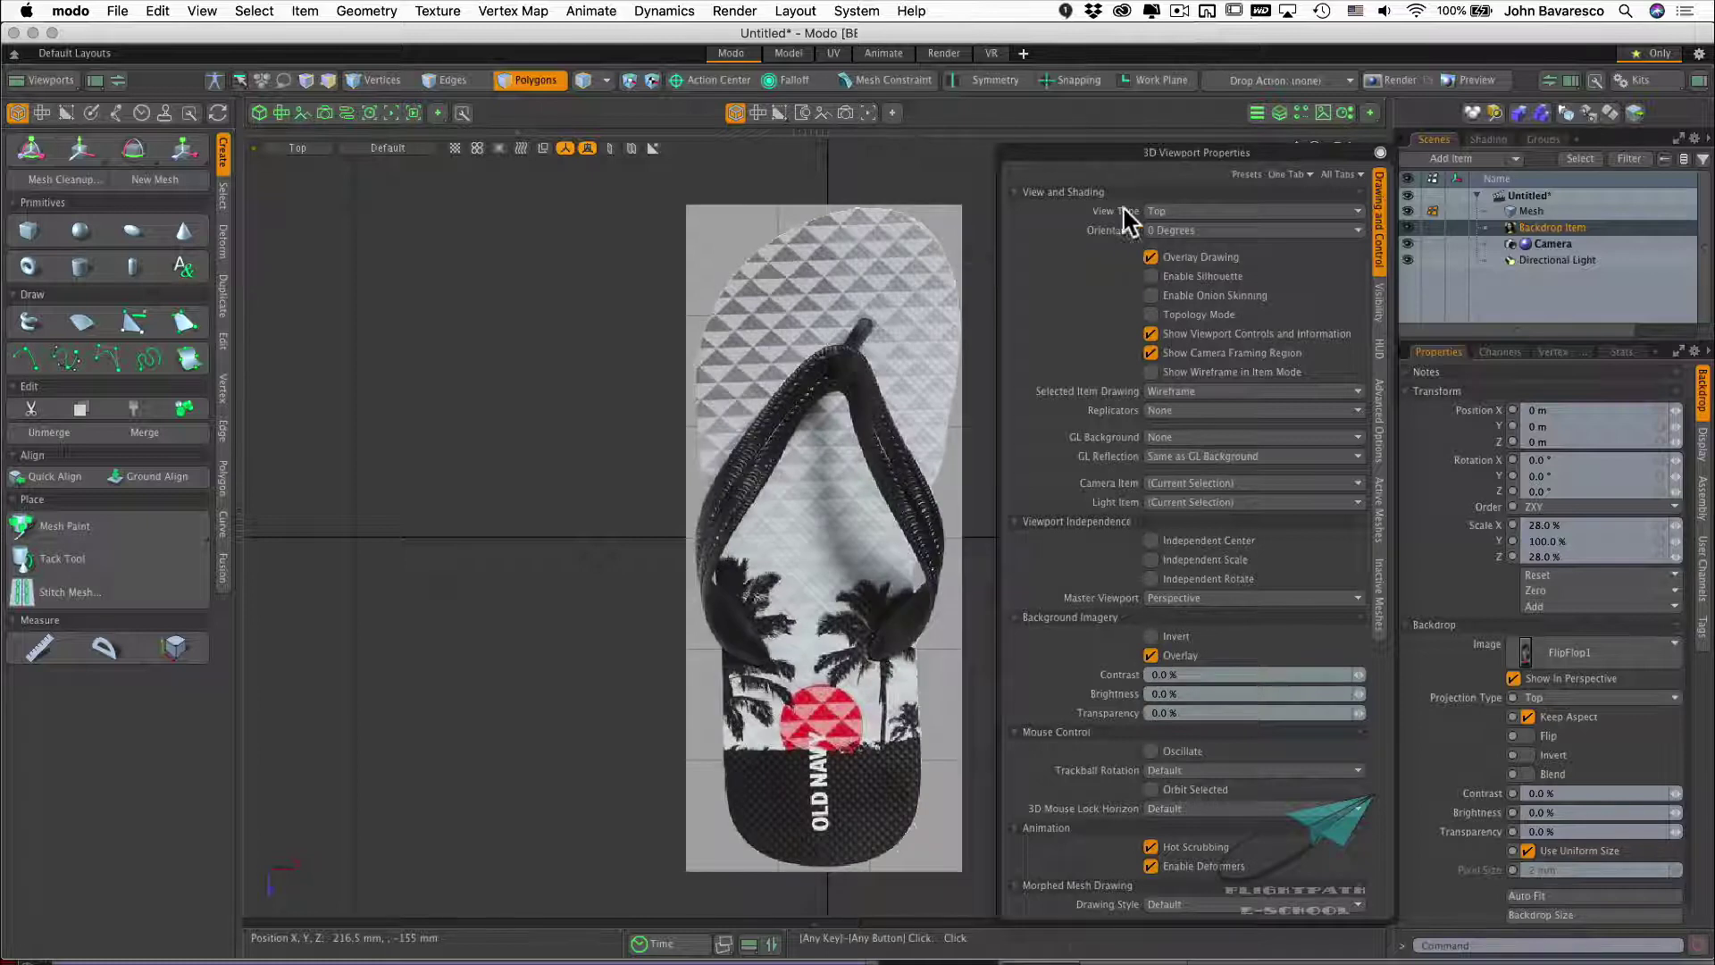
Close the 3D viewport properties and set the backdrop's transparency to 56%
drag(1166, 153, 1186, 158)
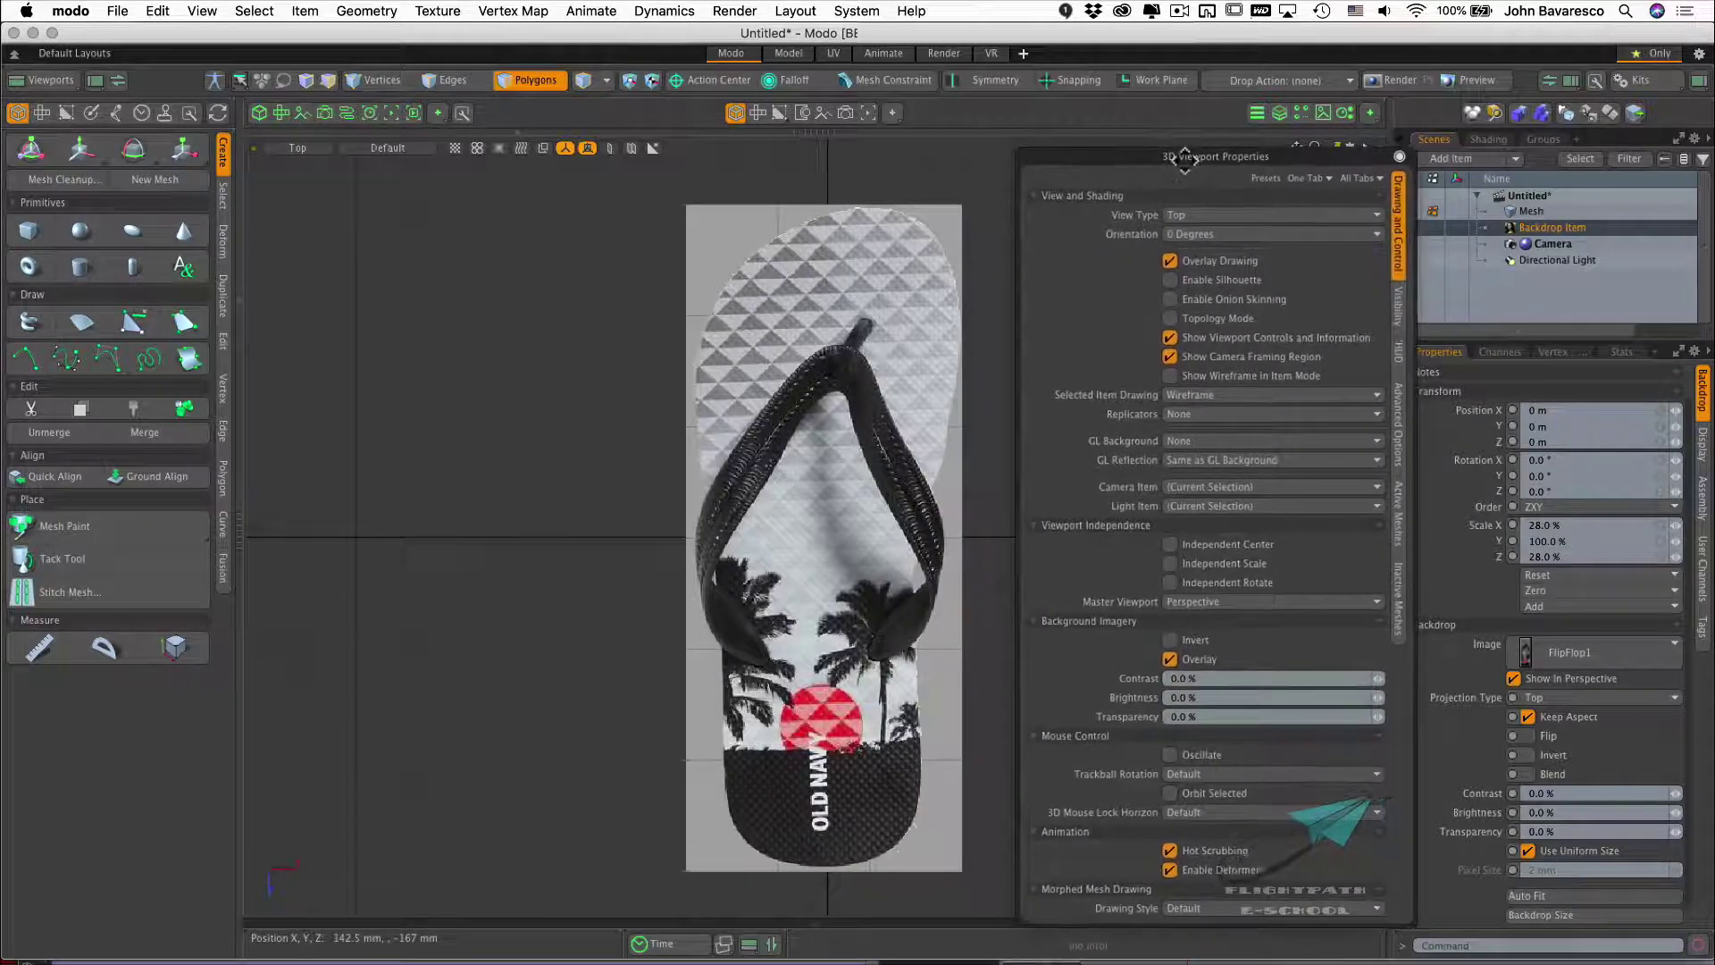
click(1401, 159)
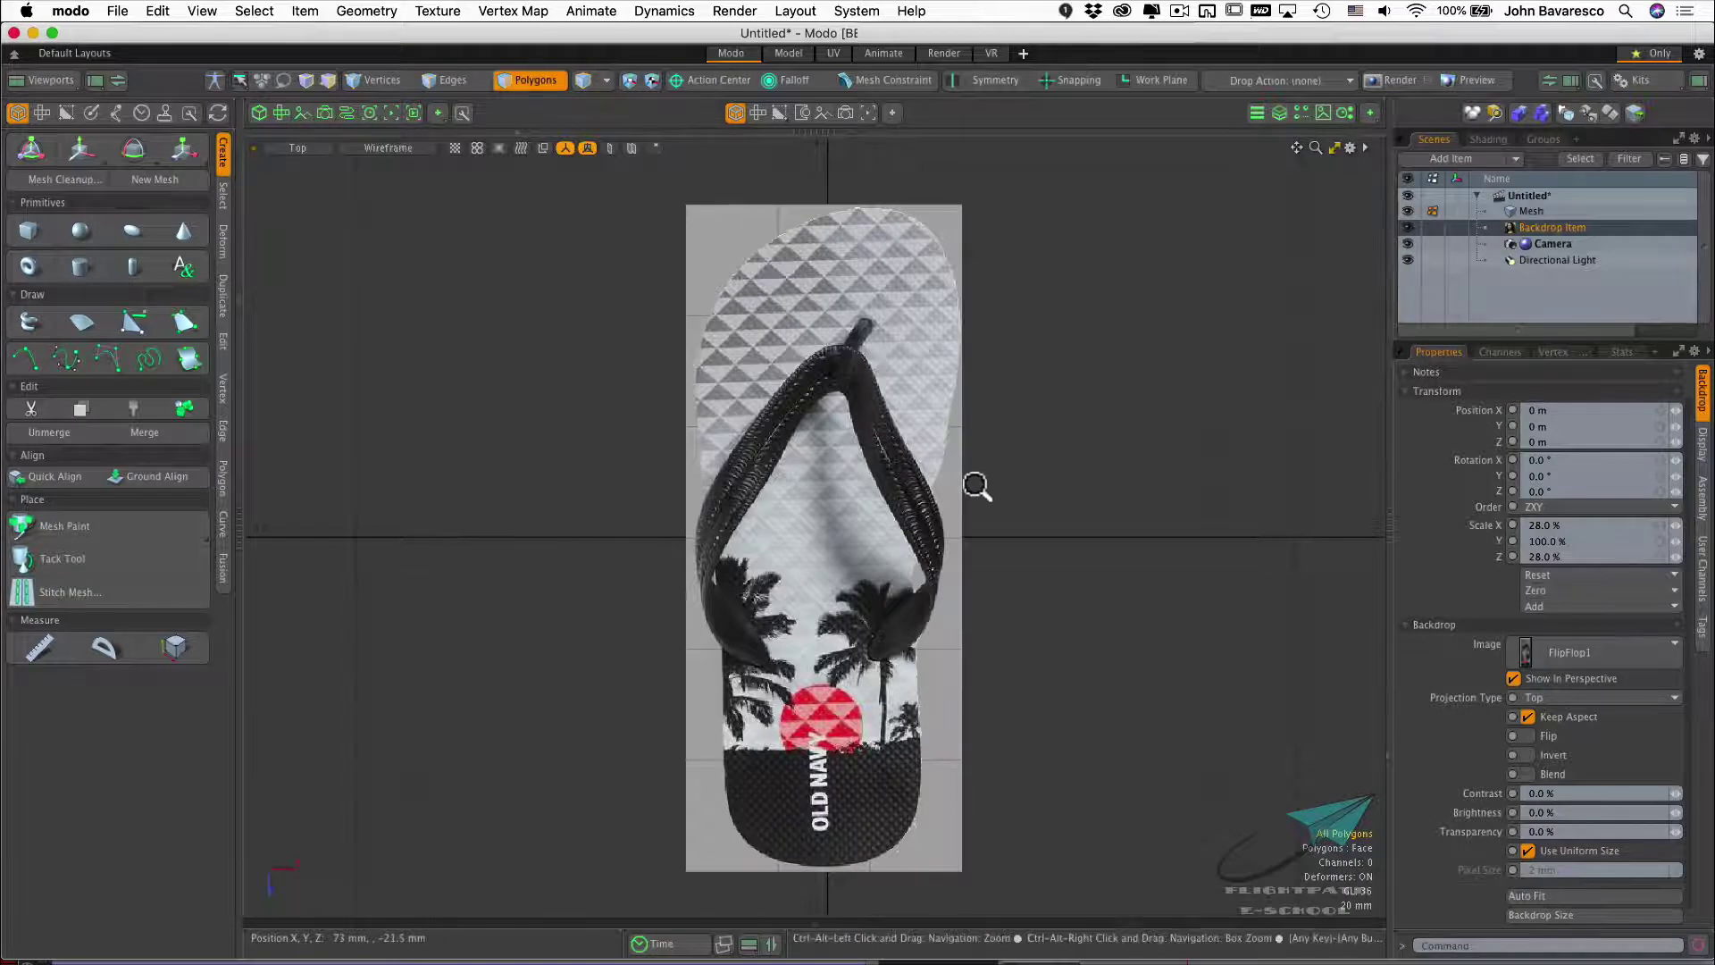
scroll(982, 484, up, 1)
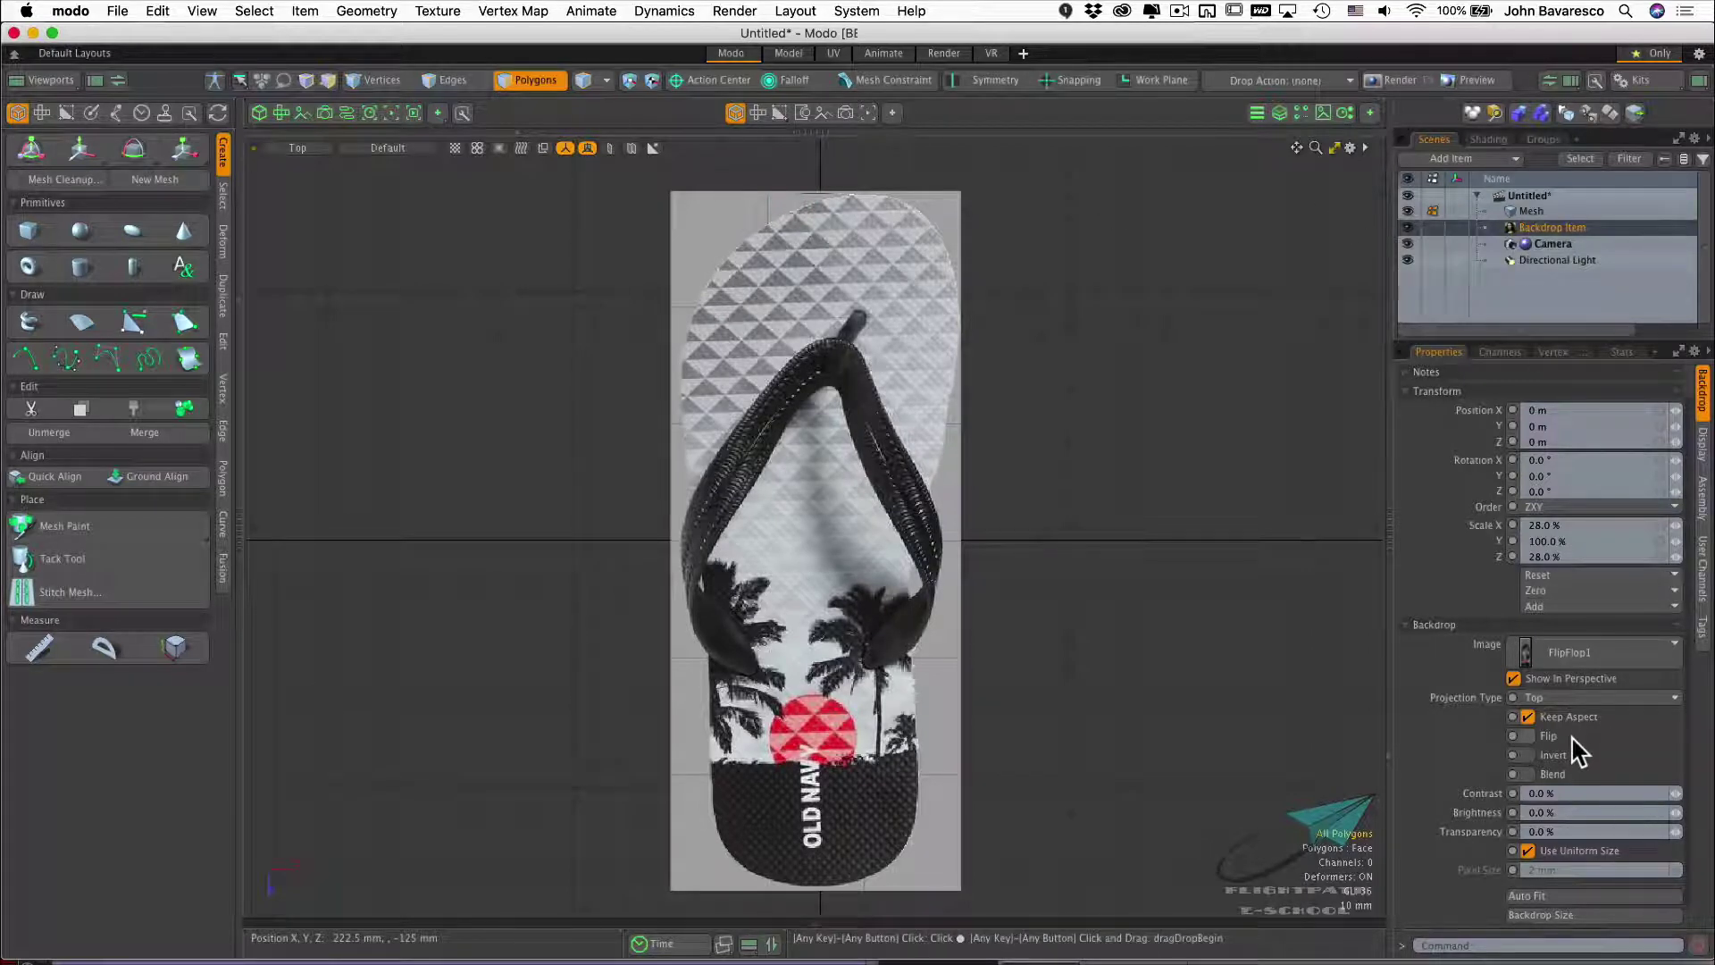
scroll(1577, 759, down, 1)
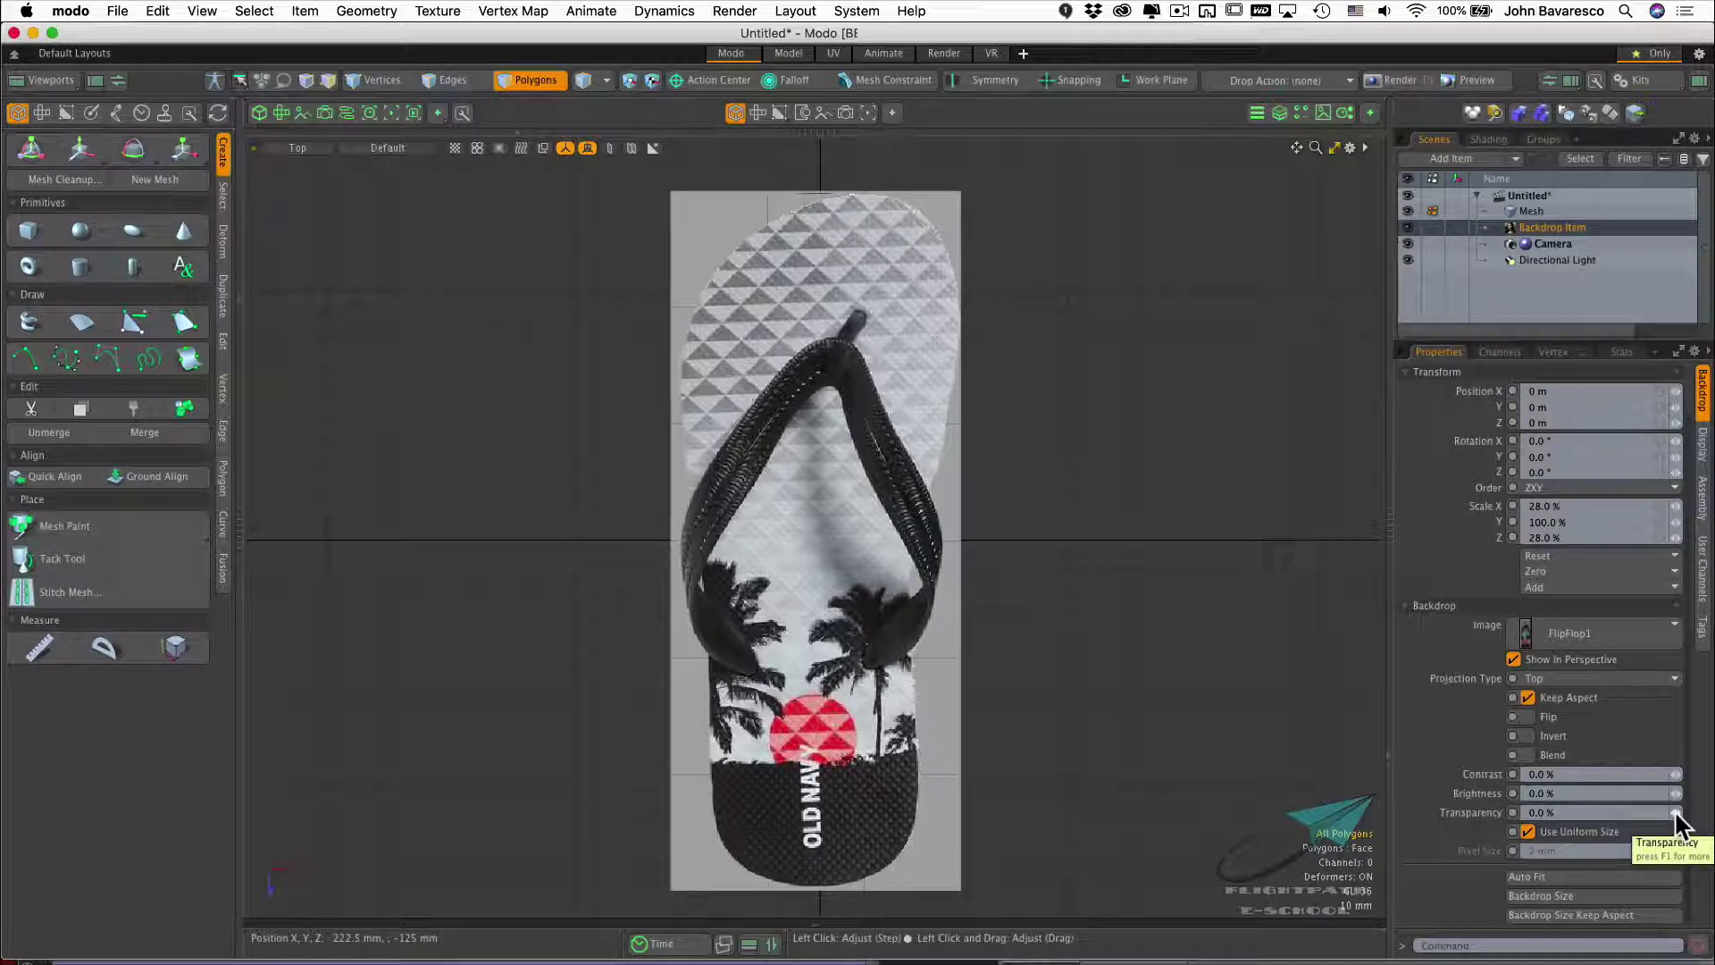
drag(1676, 812, 1687, 812)
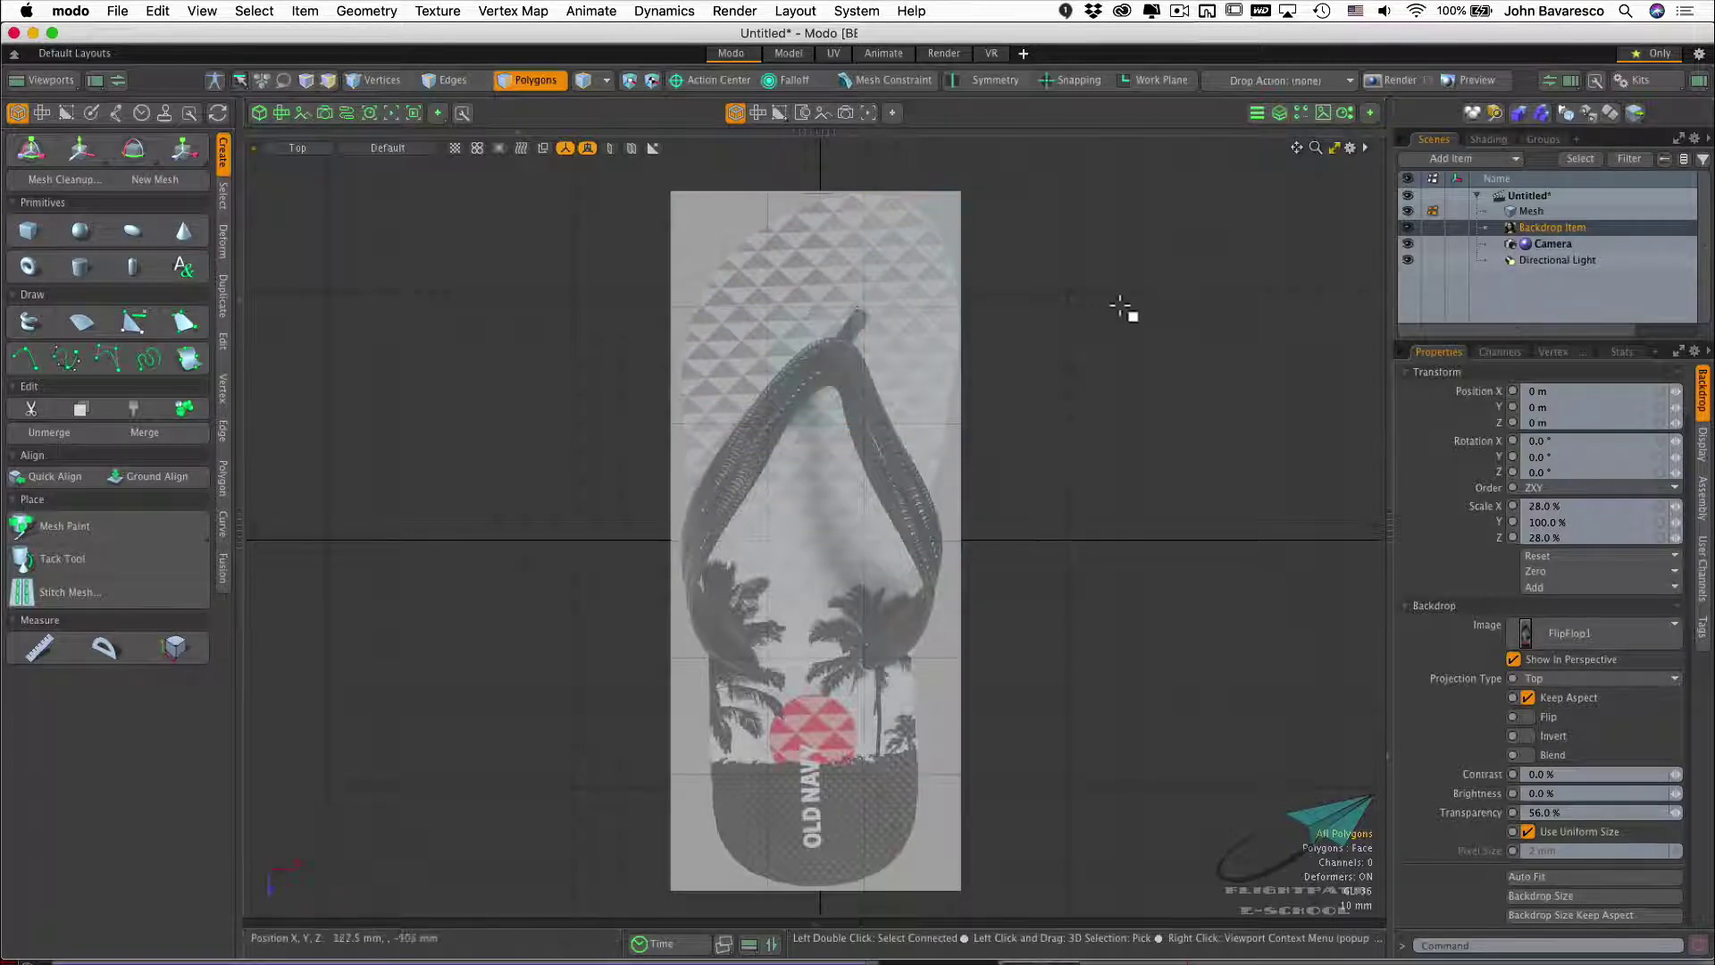
Examine the semi-transparent backdrop against the plane in the Perspective view, and return to the Top view
click(315, 148)
click(335, 238)
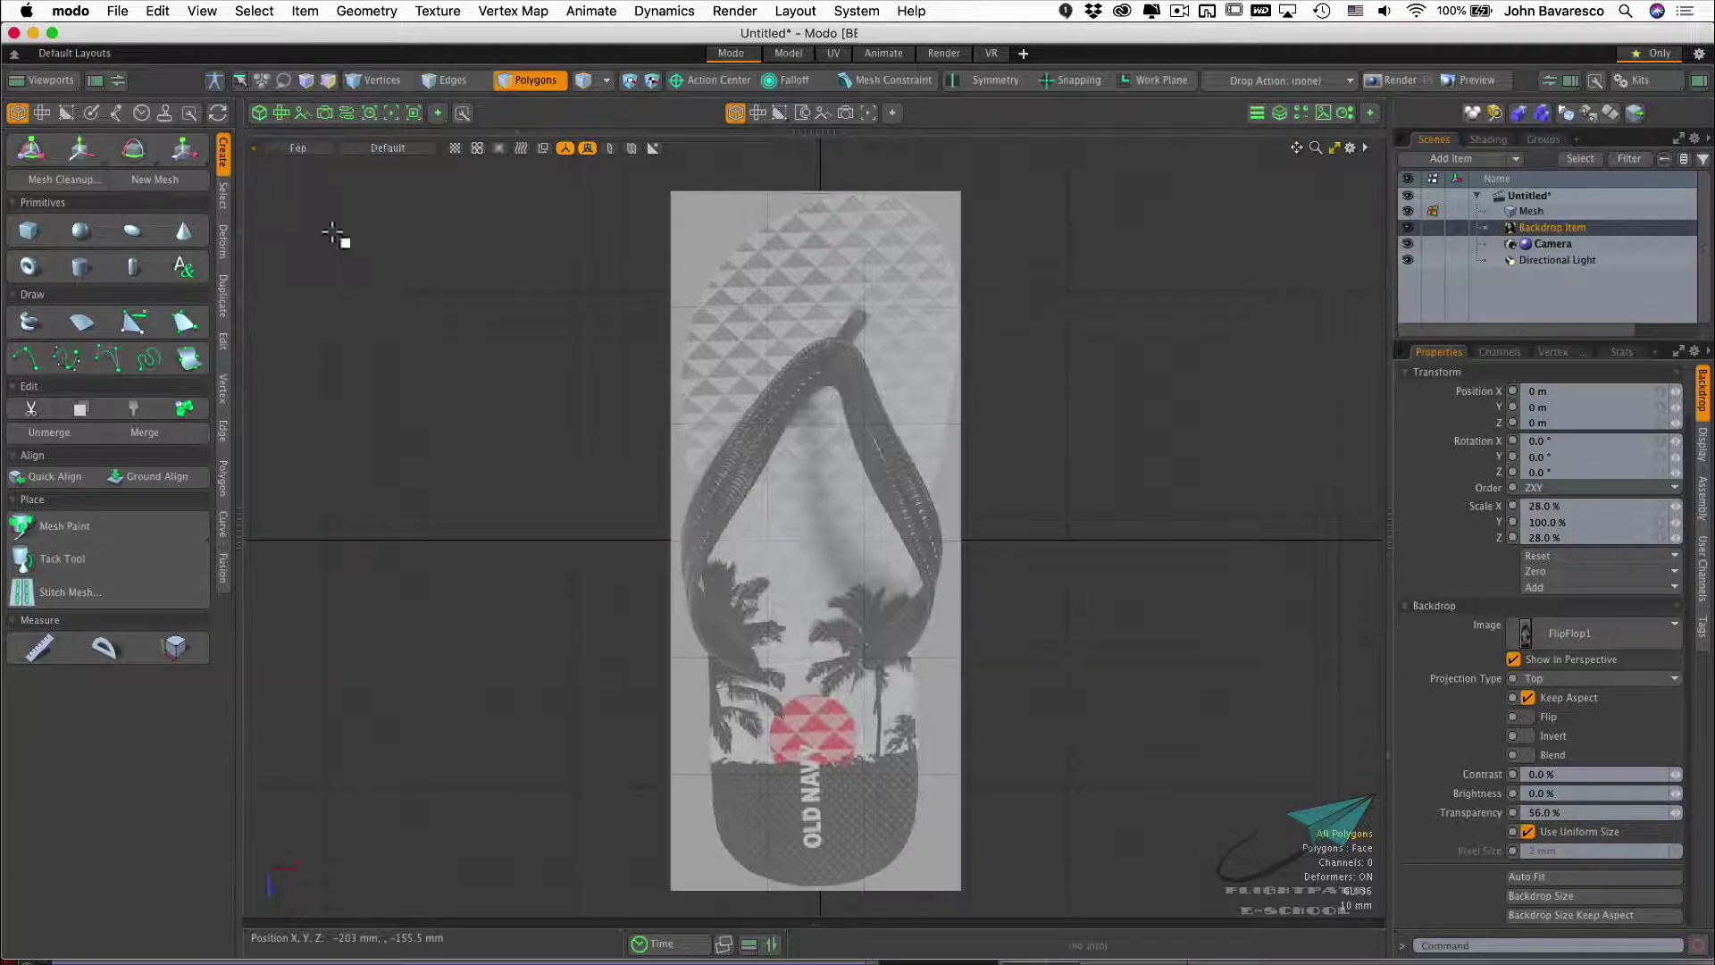
alt+drag(598, 399, 862, 483)
key(3)
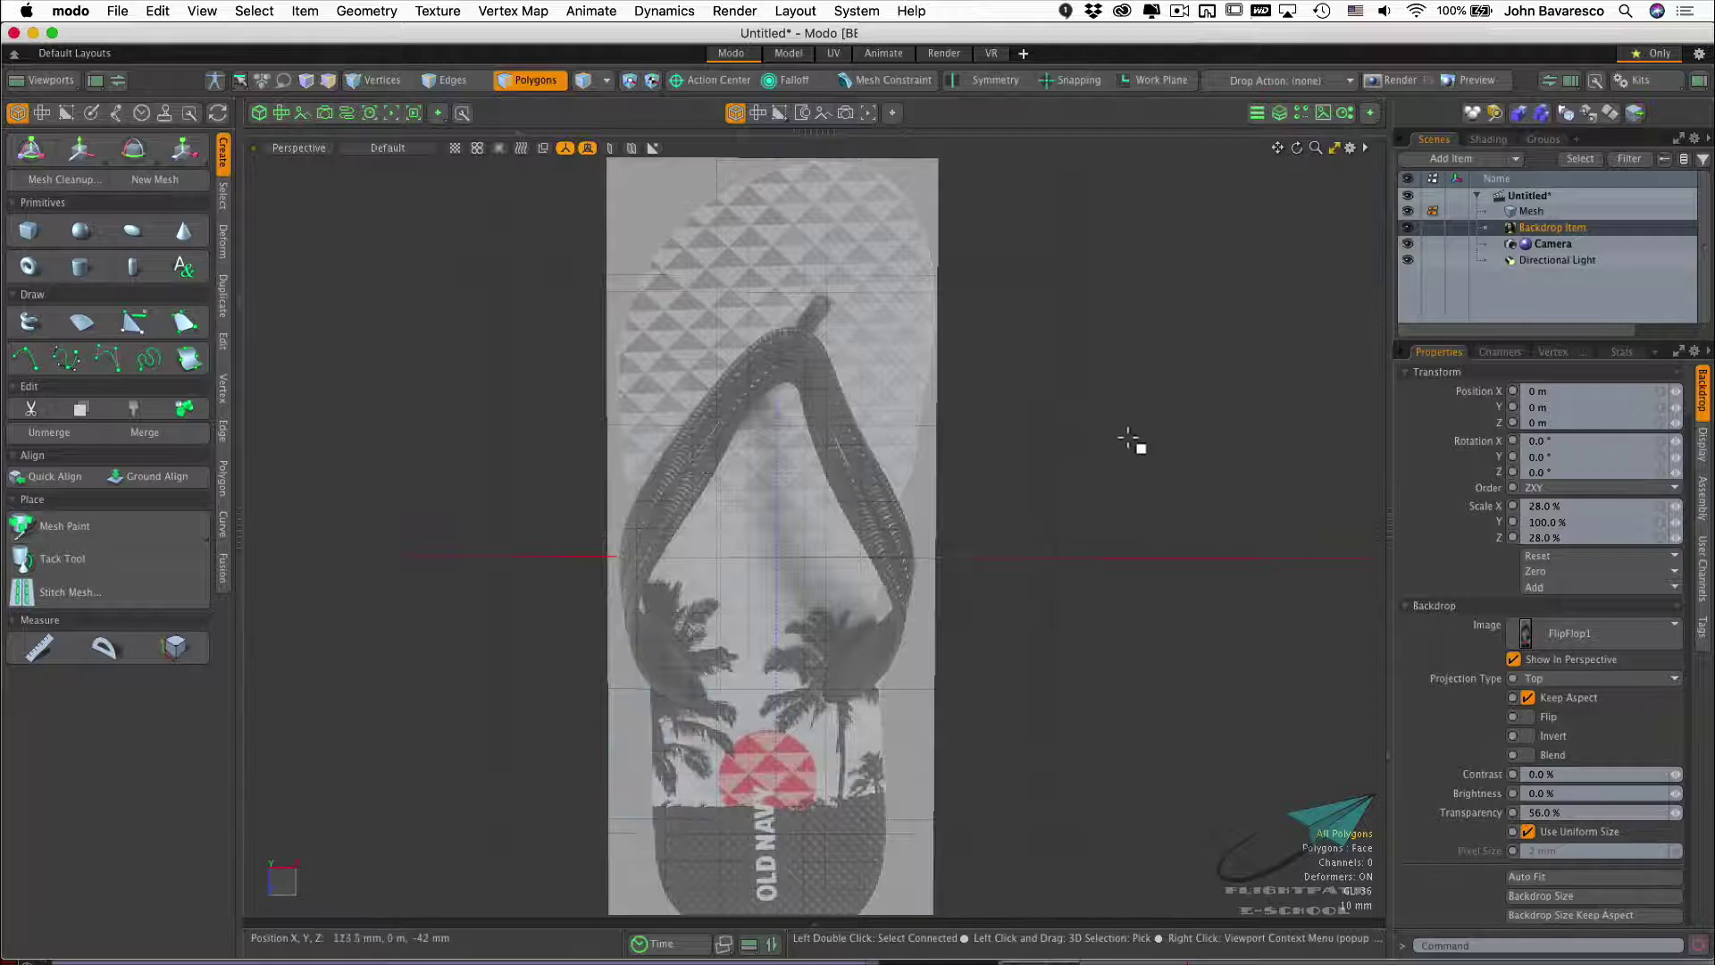
alt+drag(1084, 433, 961, 440)
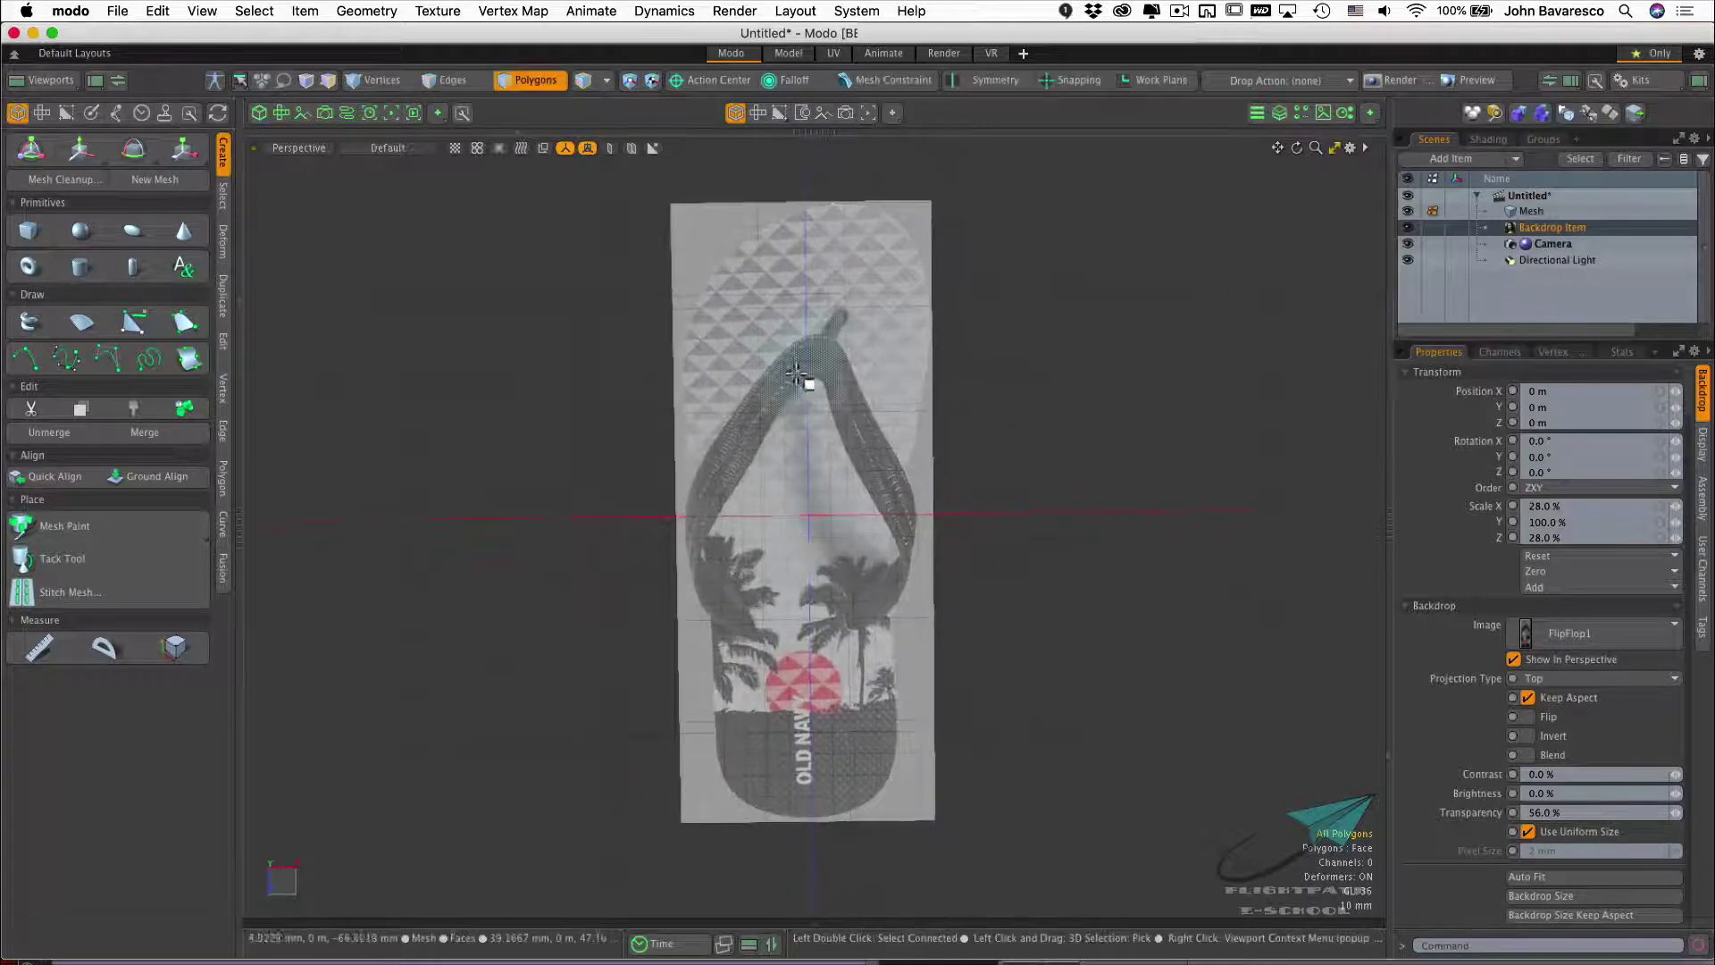
click(295, 148)
click(292, 63)
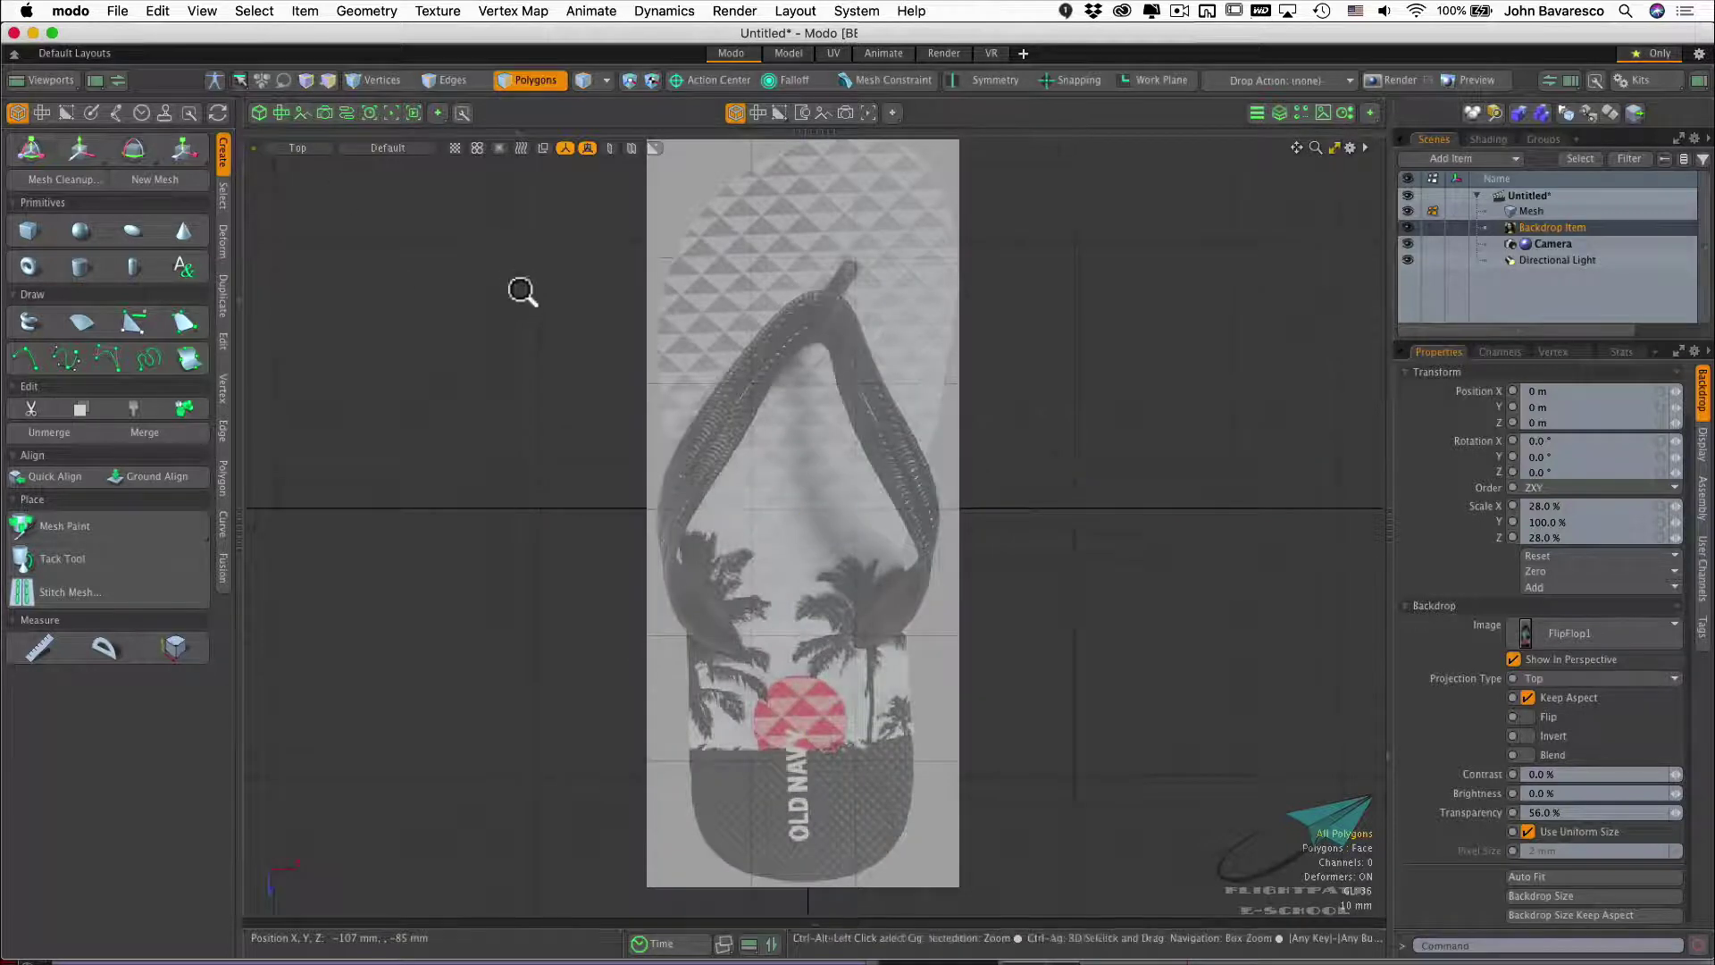
alt+drag(517, 291, 512, 383)
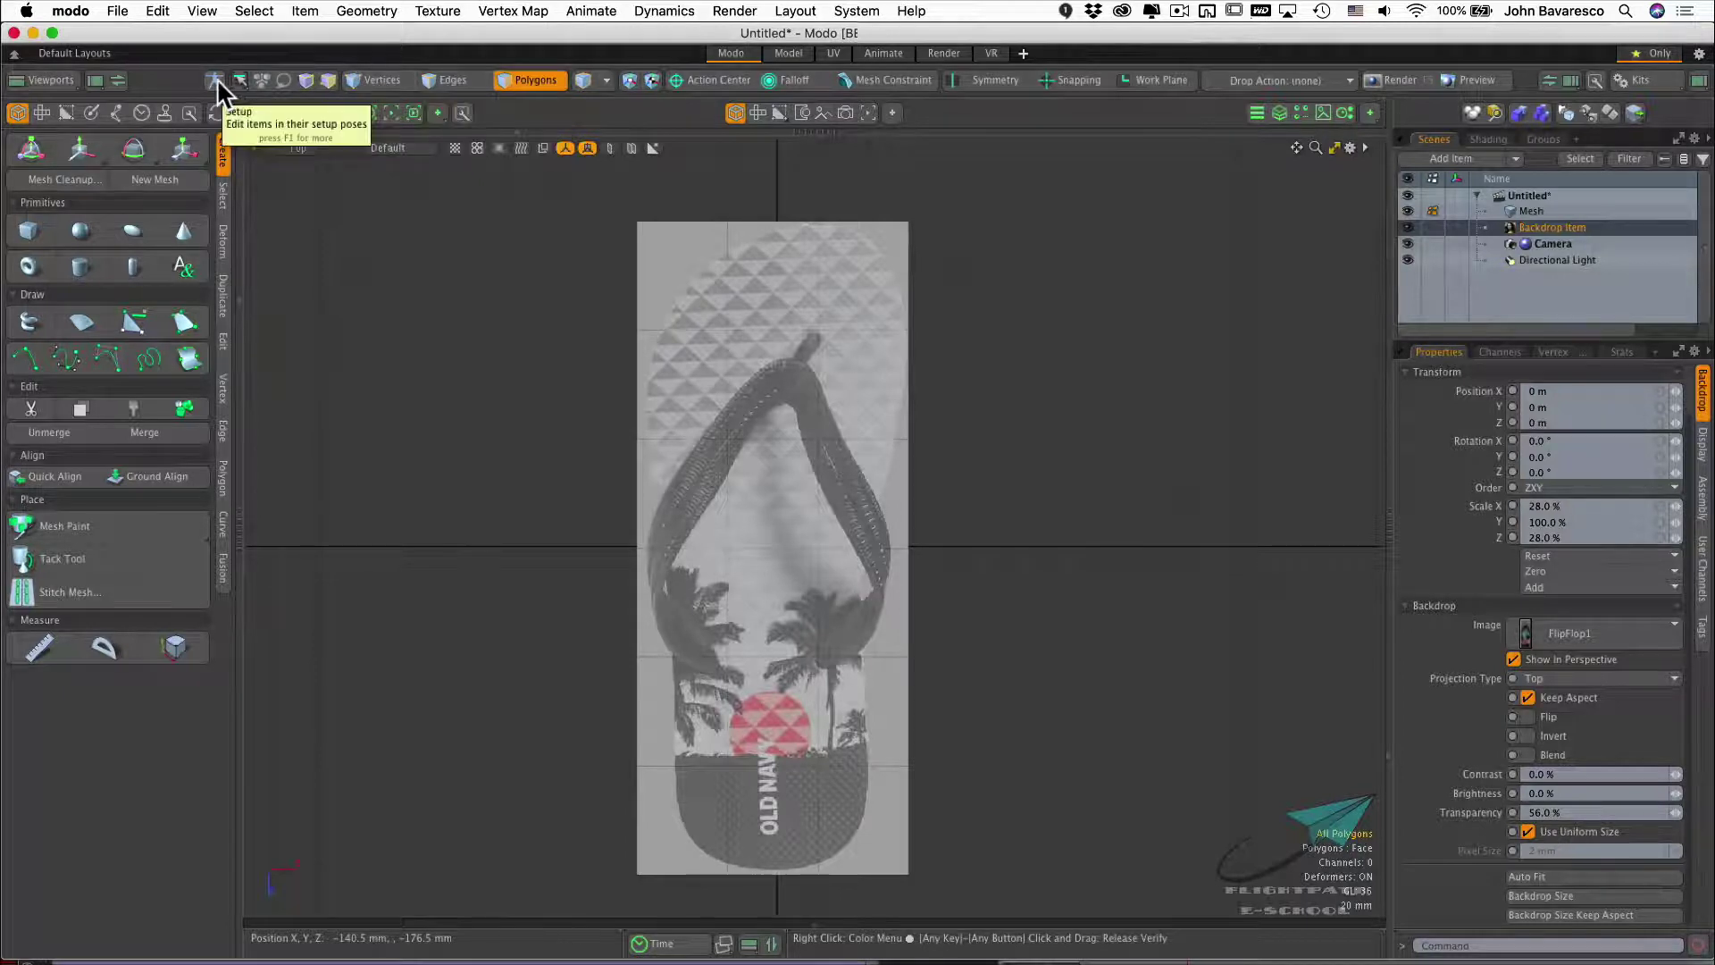
Activate the Element Move tool and set its element falloff range to 50 mm
click(222, 245)
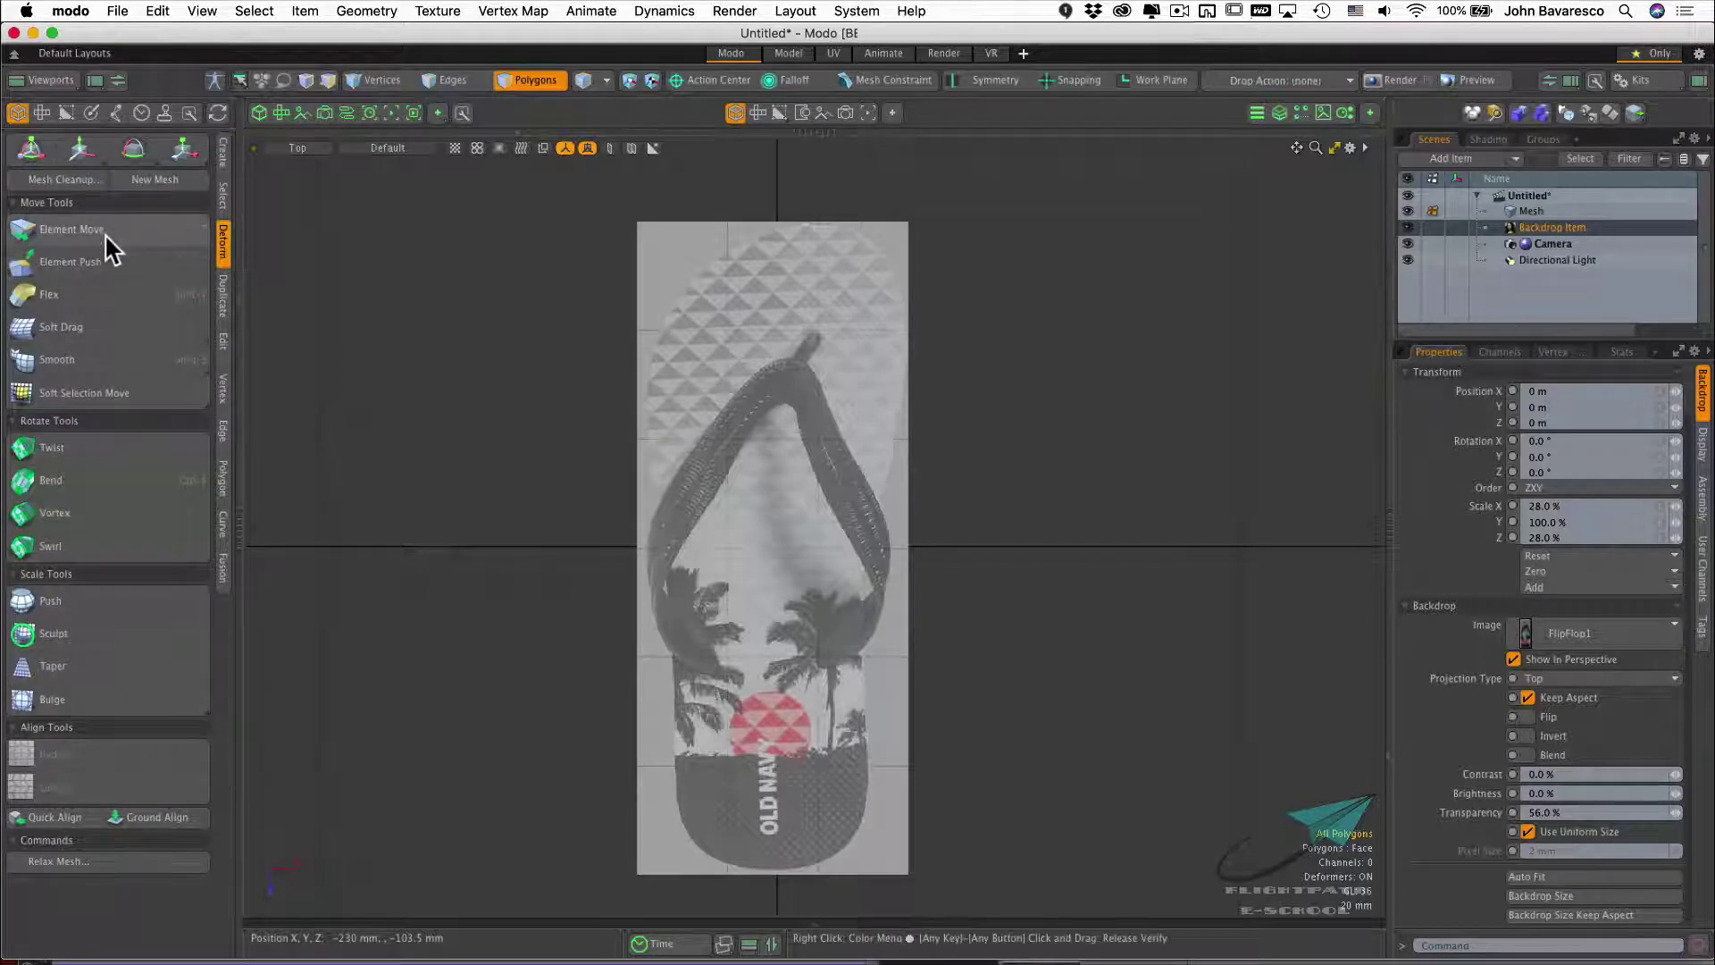
click(139, 230)
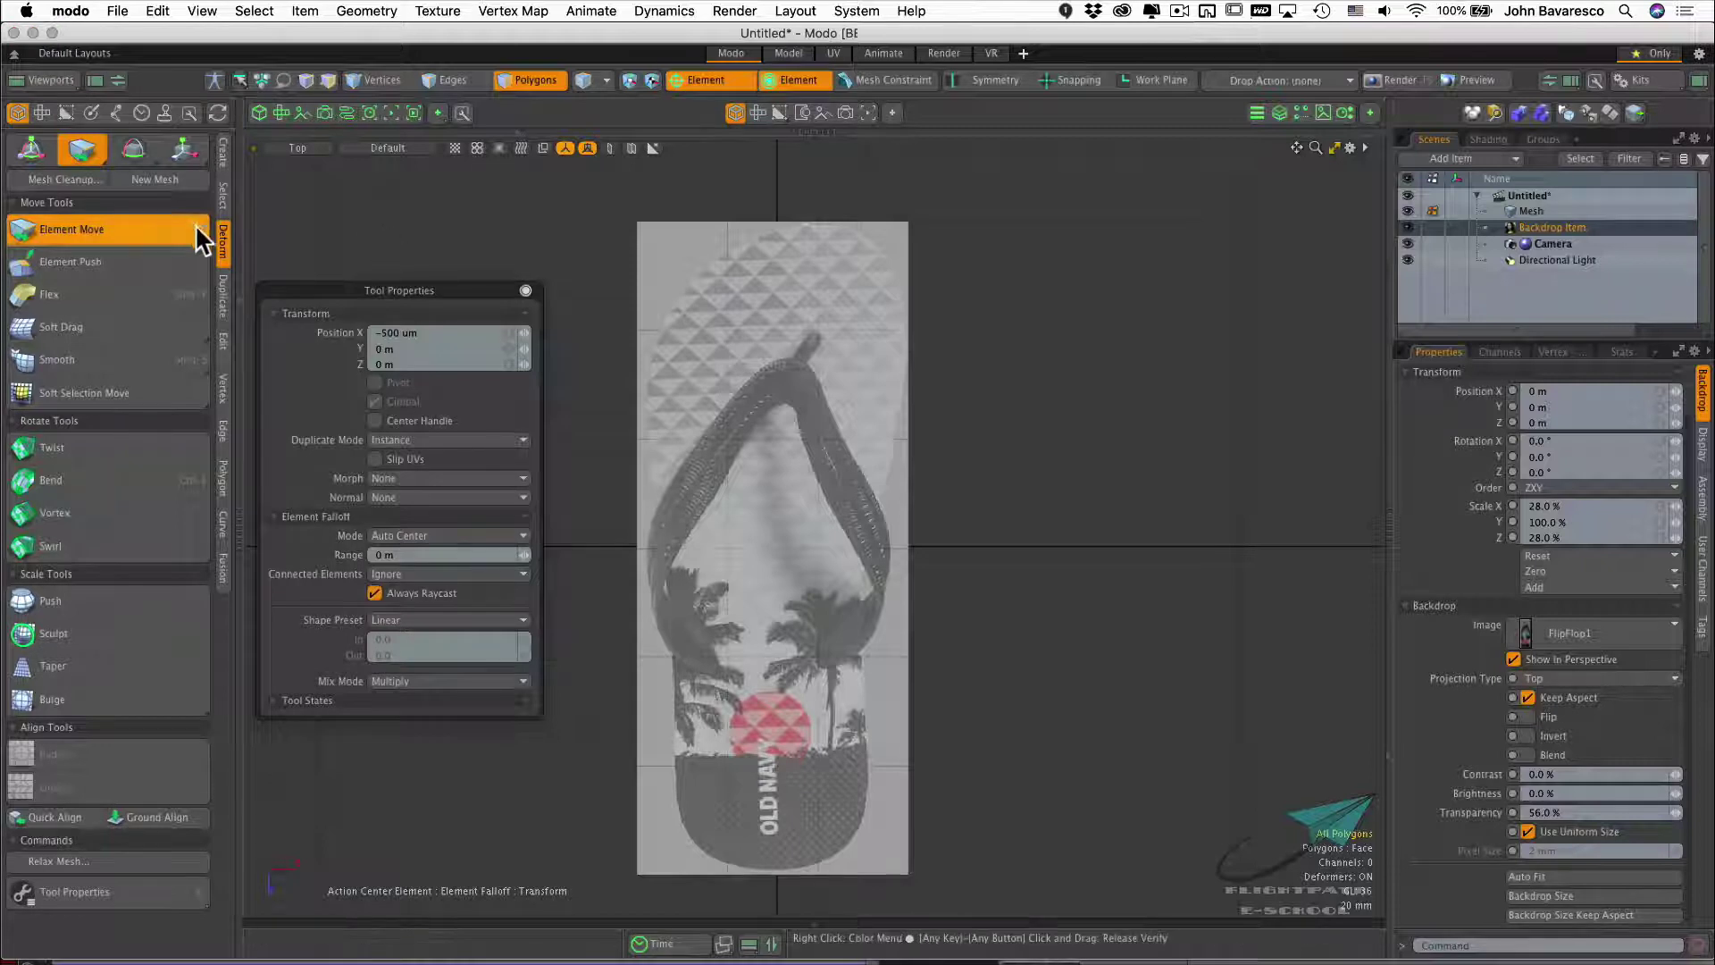
drag(437, 290, 382, 366)
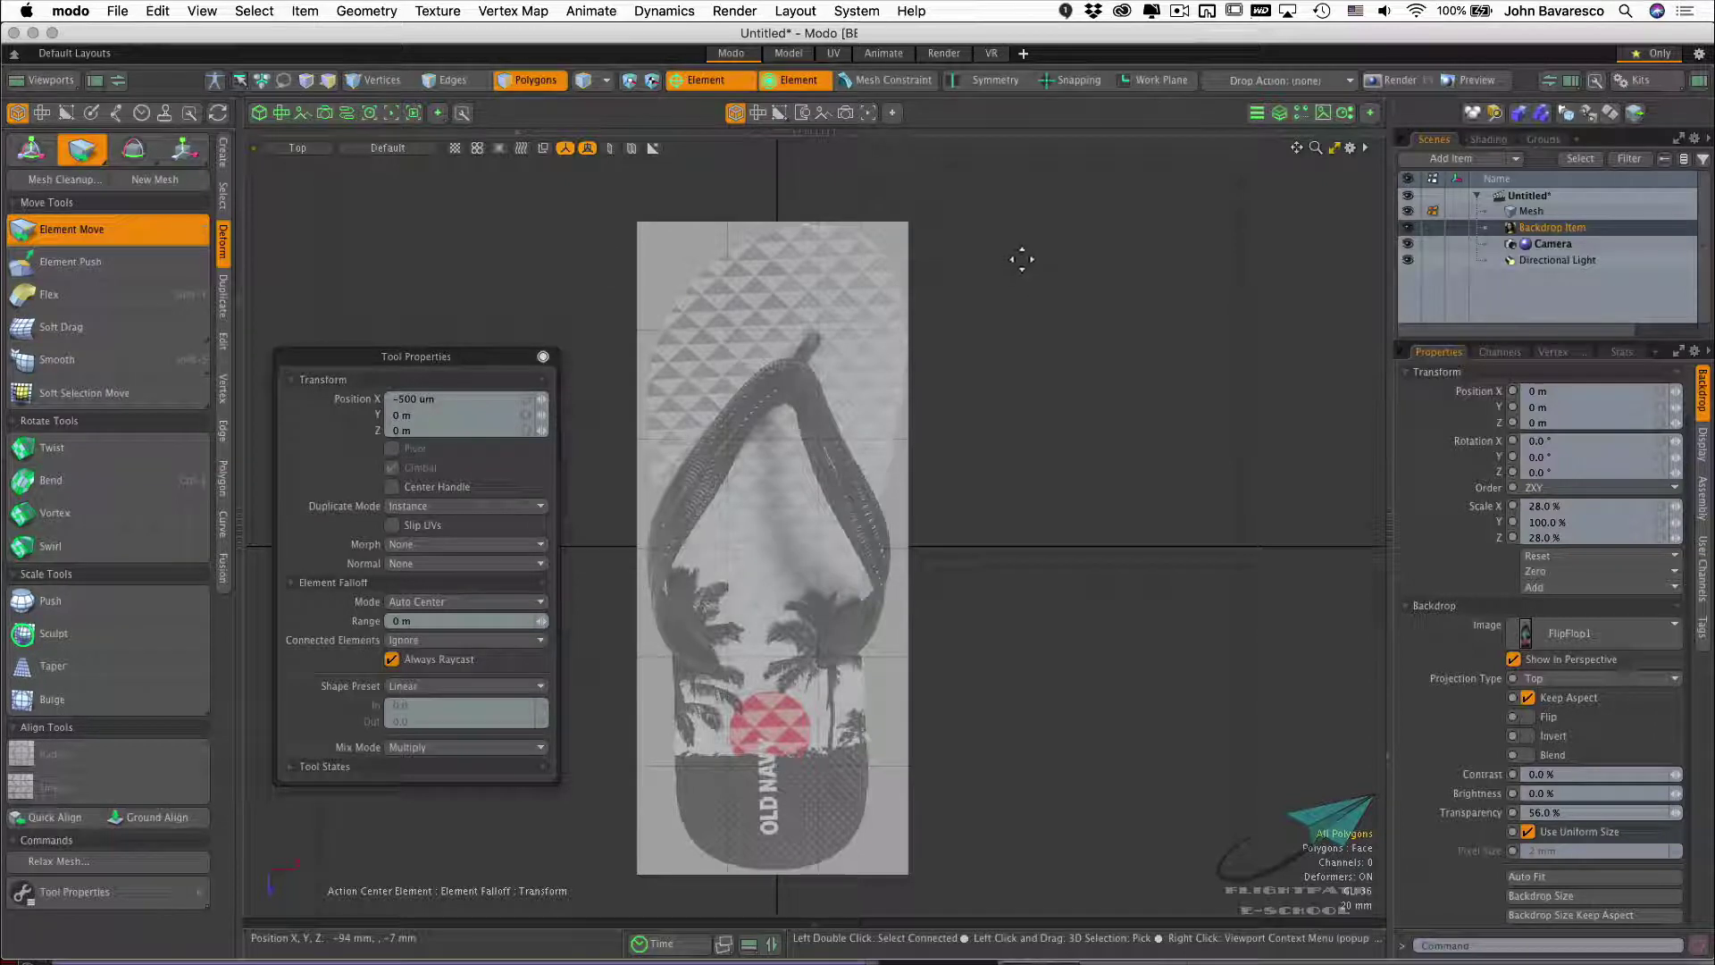
right_drag(1026, 275, 1141, 275)
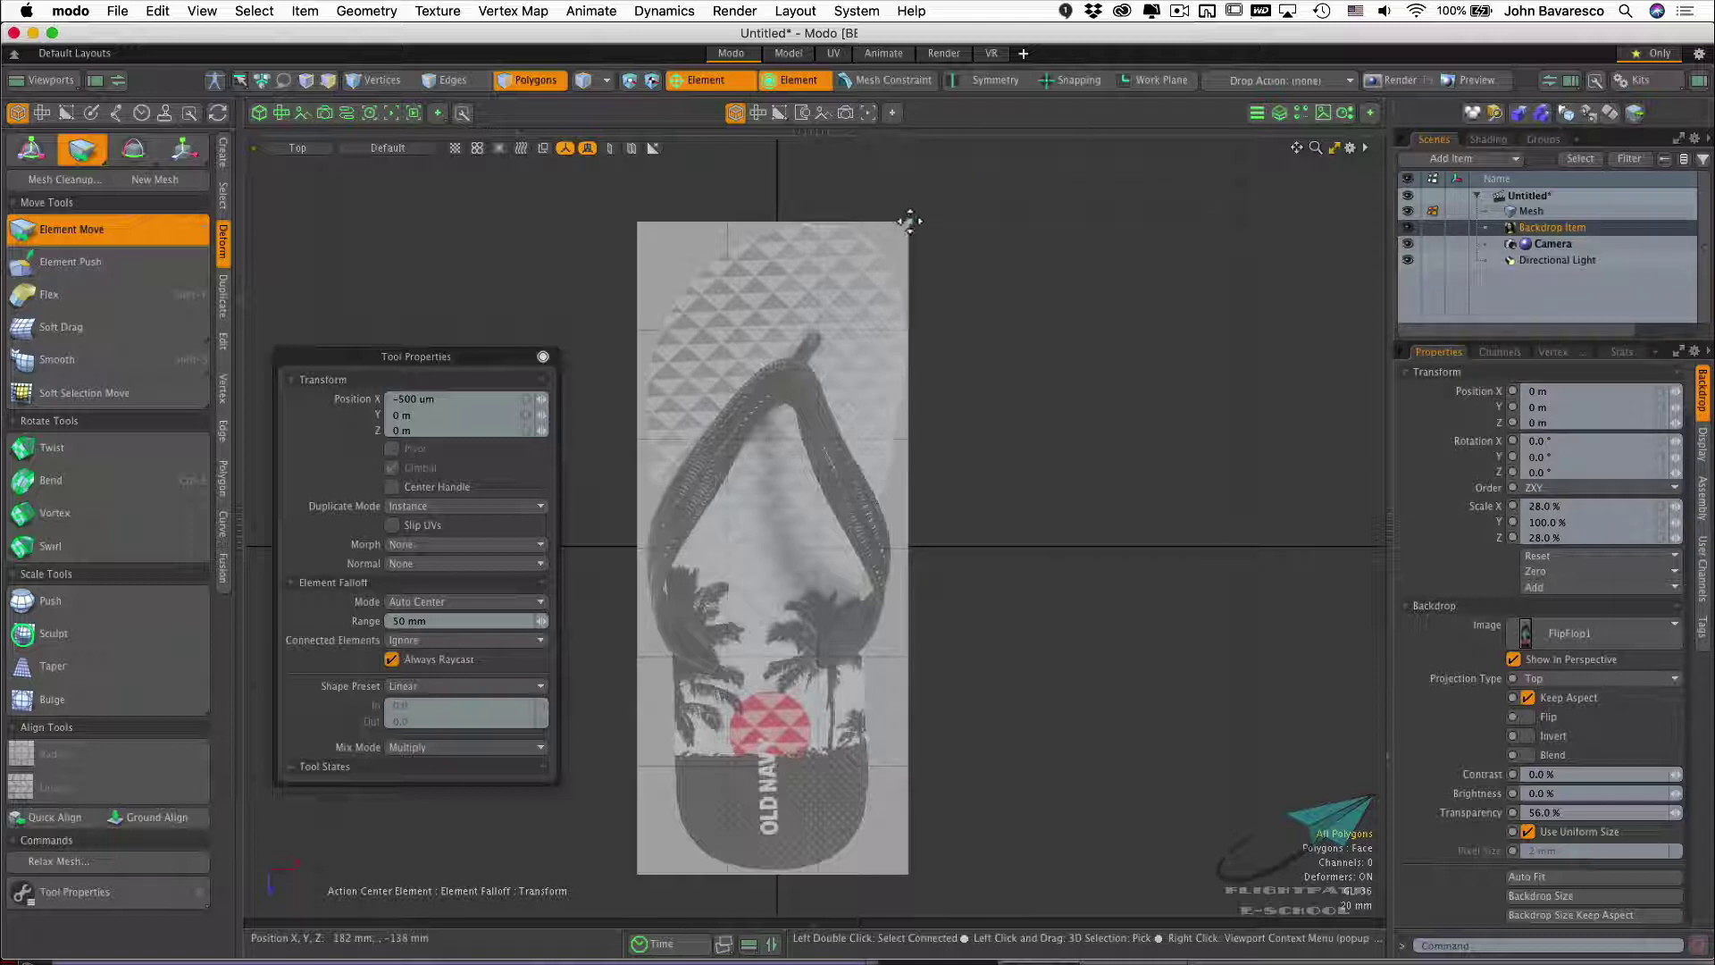
Pull the plane's right toe corner inward to the sole outline, and nudge it again with a falloff range of 113 mm
drag(908, 223, 928, 283)
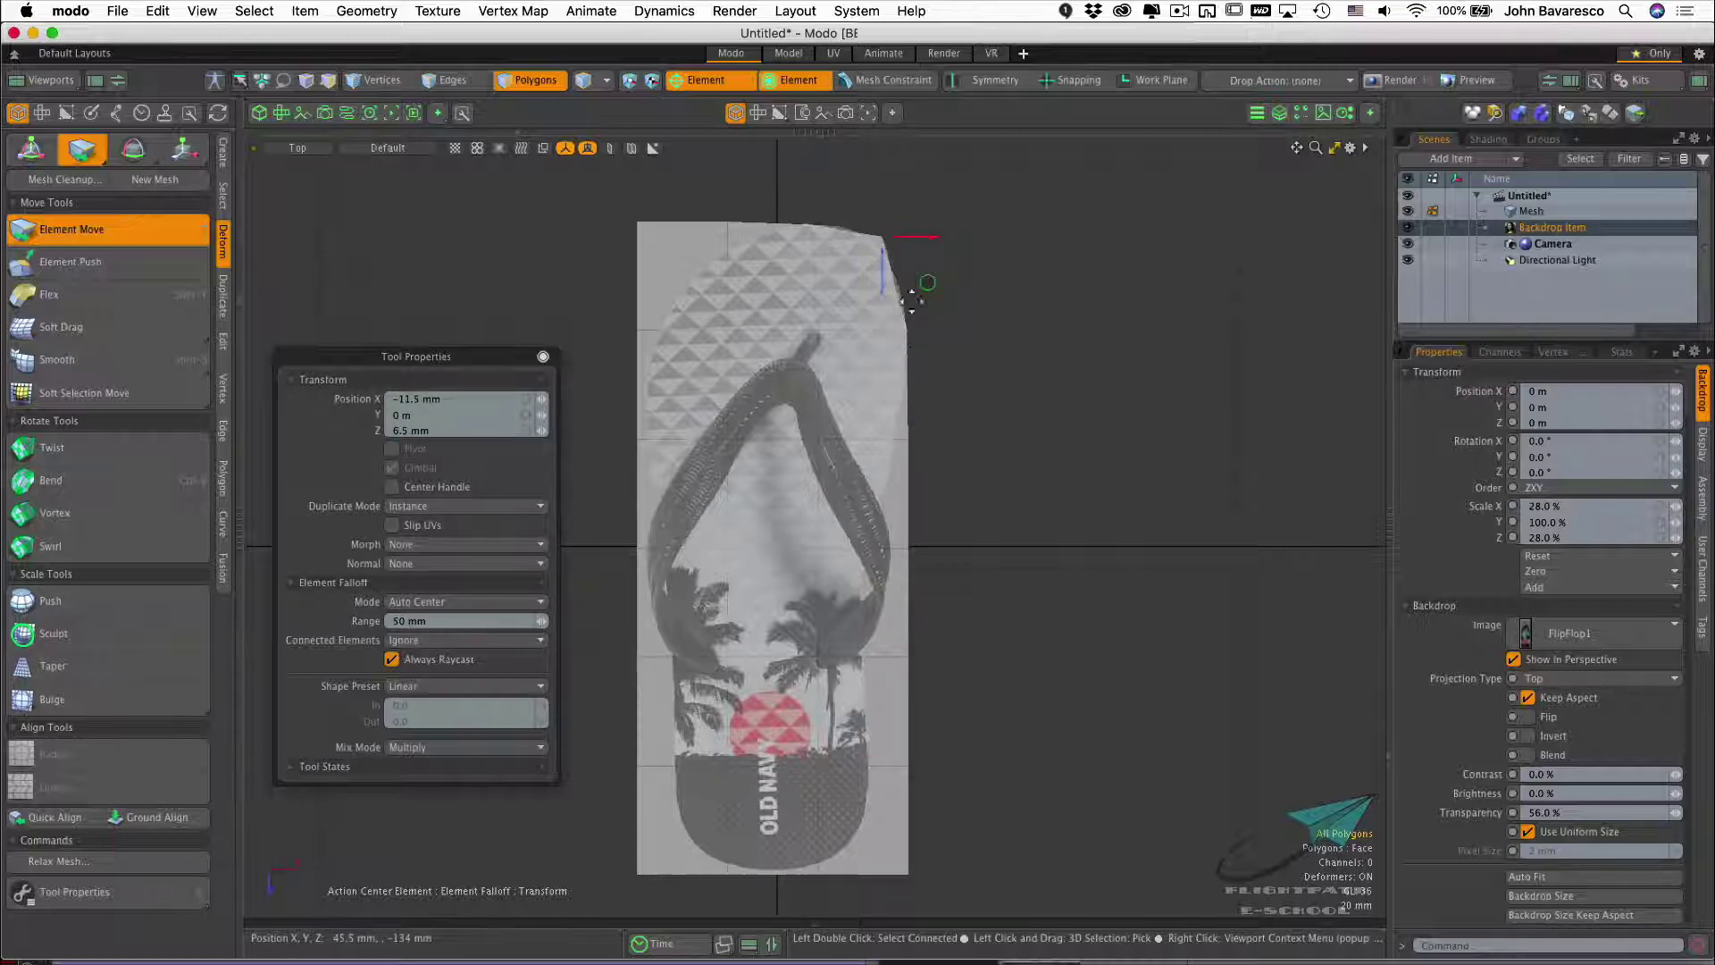
drag(927, 283, 950, 272)
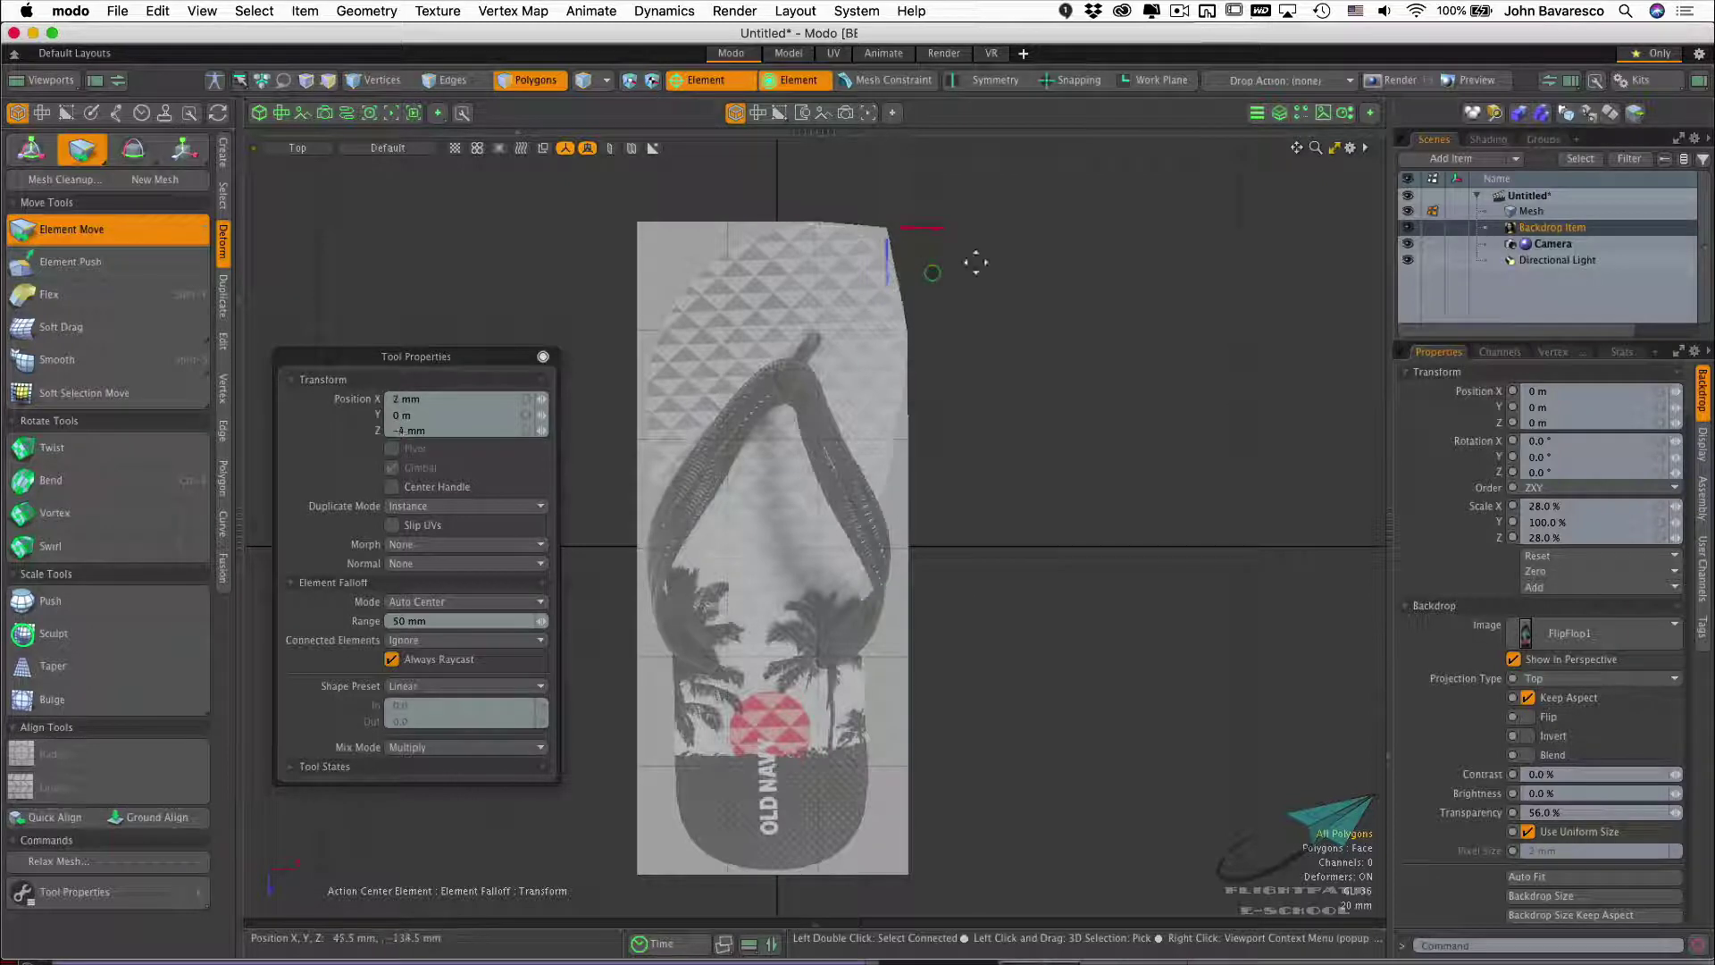
right_drag(976, 263, 1237, 268)
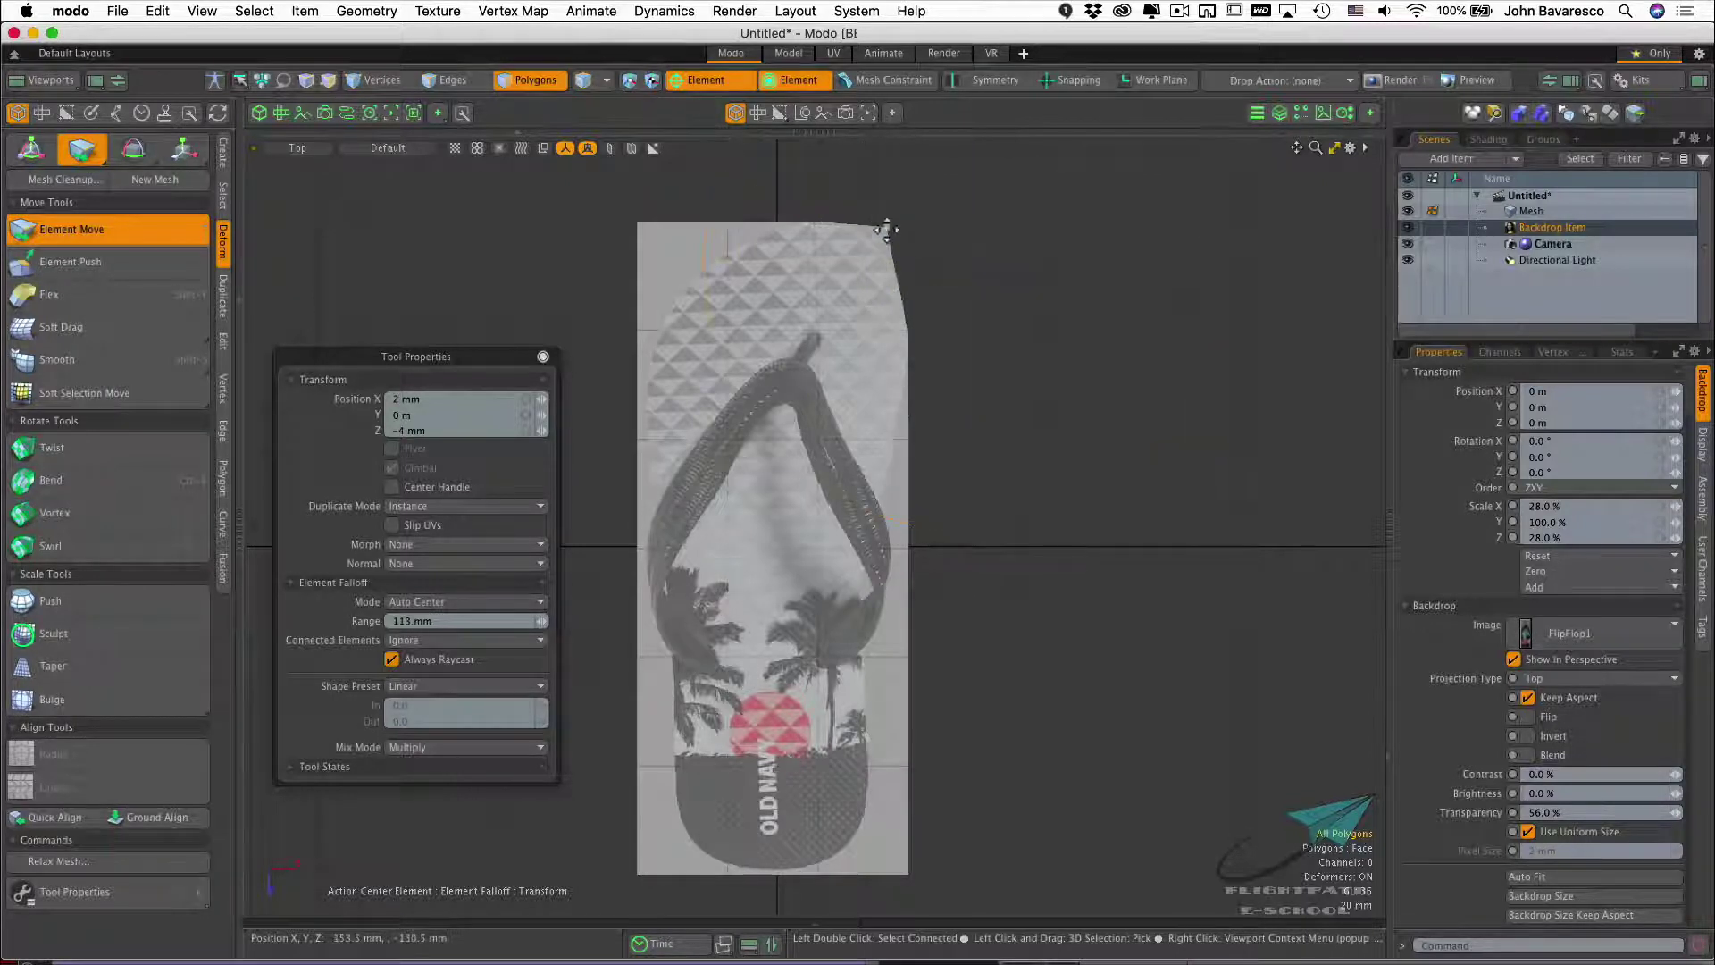
mouse_move(886, 229)
mouse_down()
mouse_move(842, 260)
mouse_move(887, 229)
mouse_up()
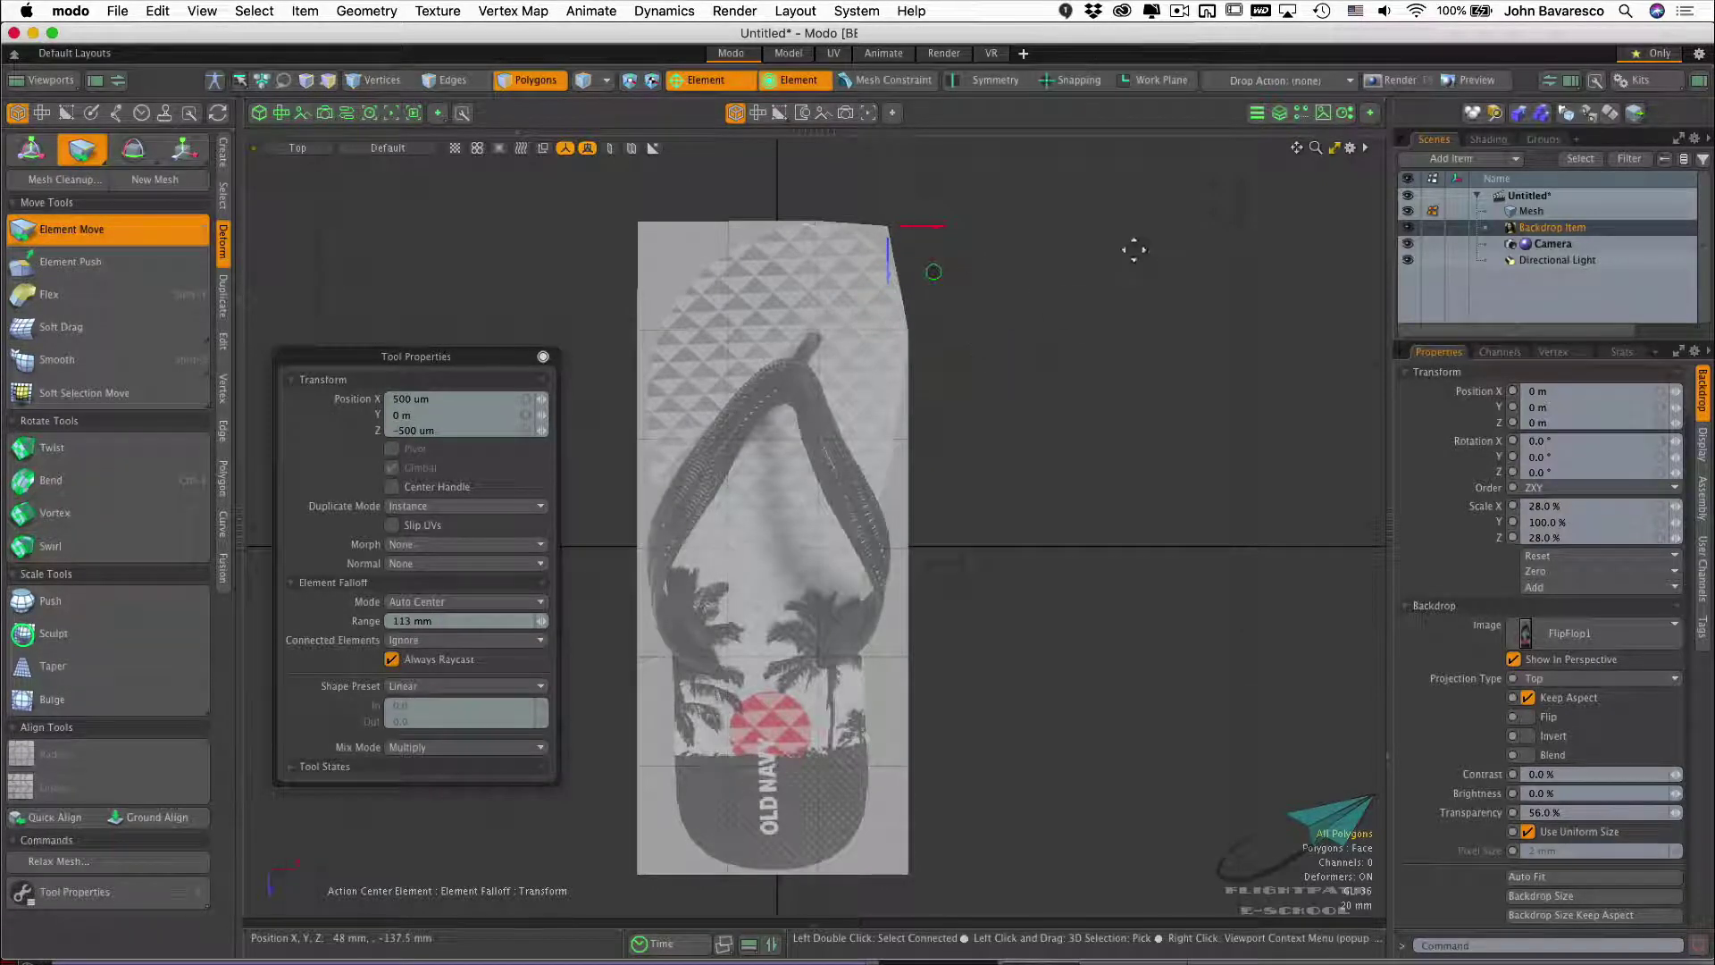
Reduce the falloff range to 0 m and move the toe-end vertices onto the rounded outline of the flip-flop
right_drag(1133, 249, 1130, 250)
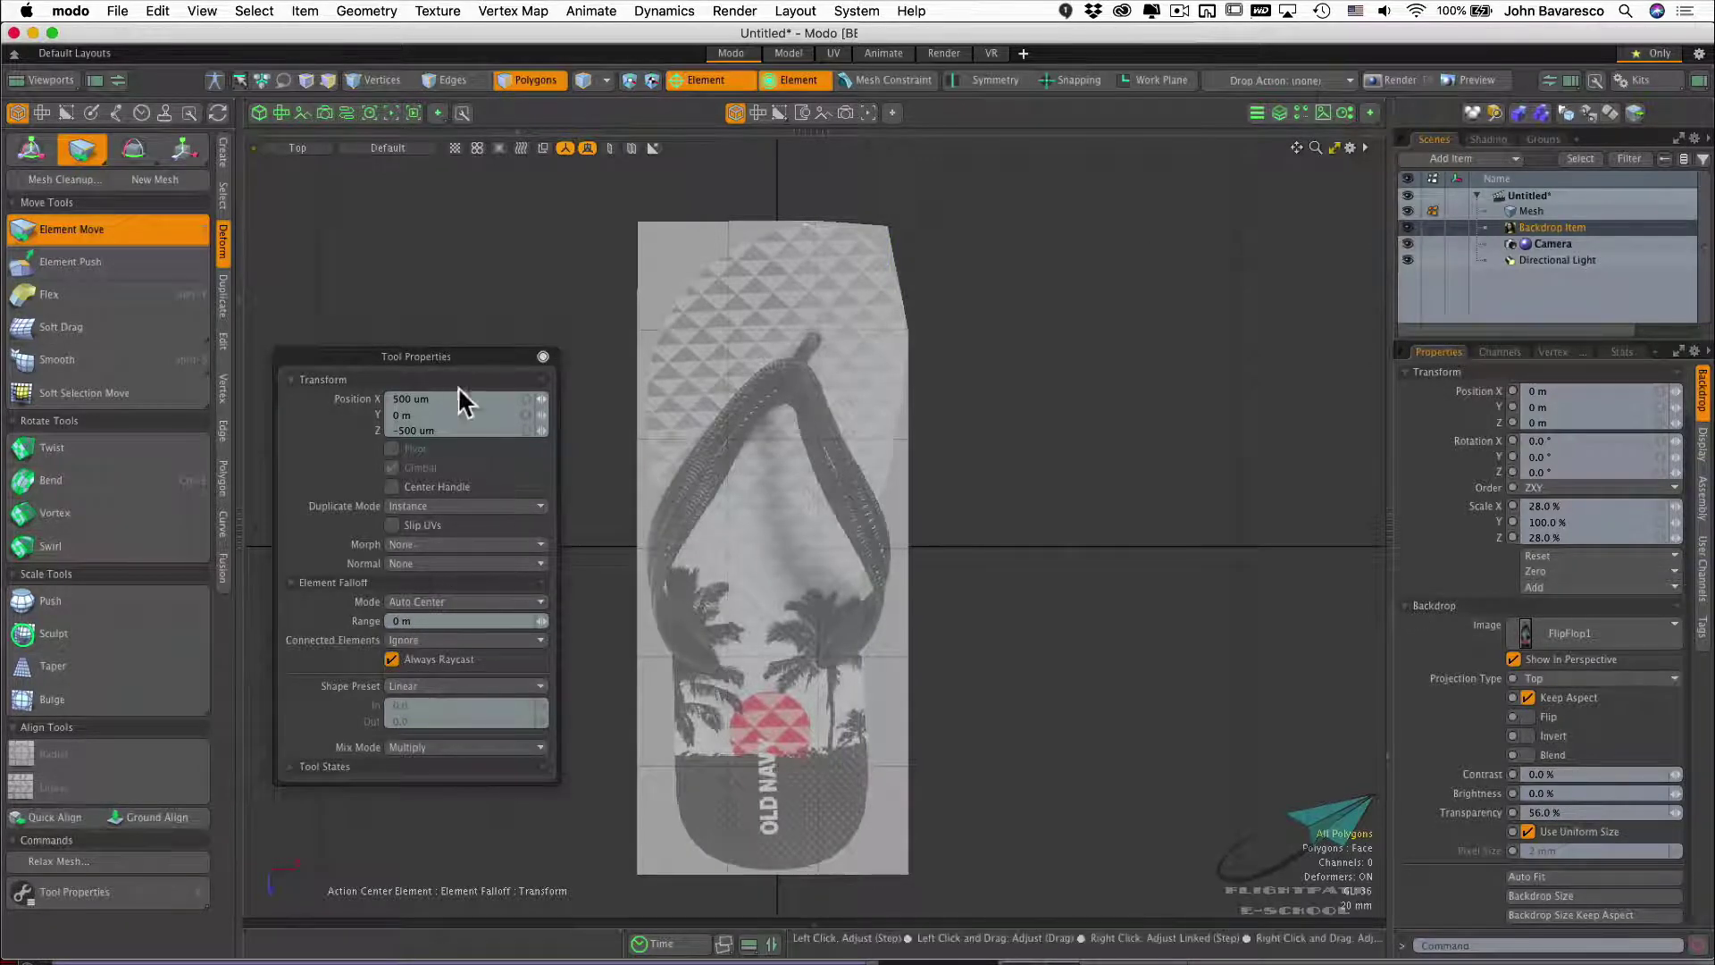
drag(459, 356, 428, 397)
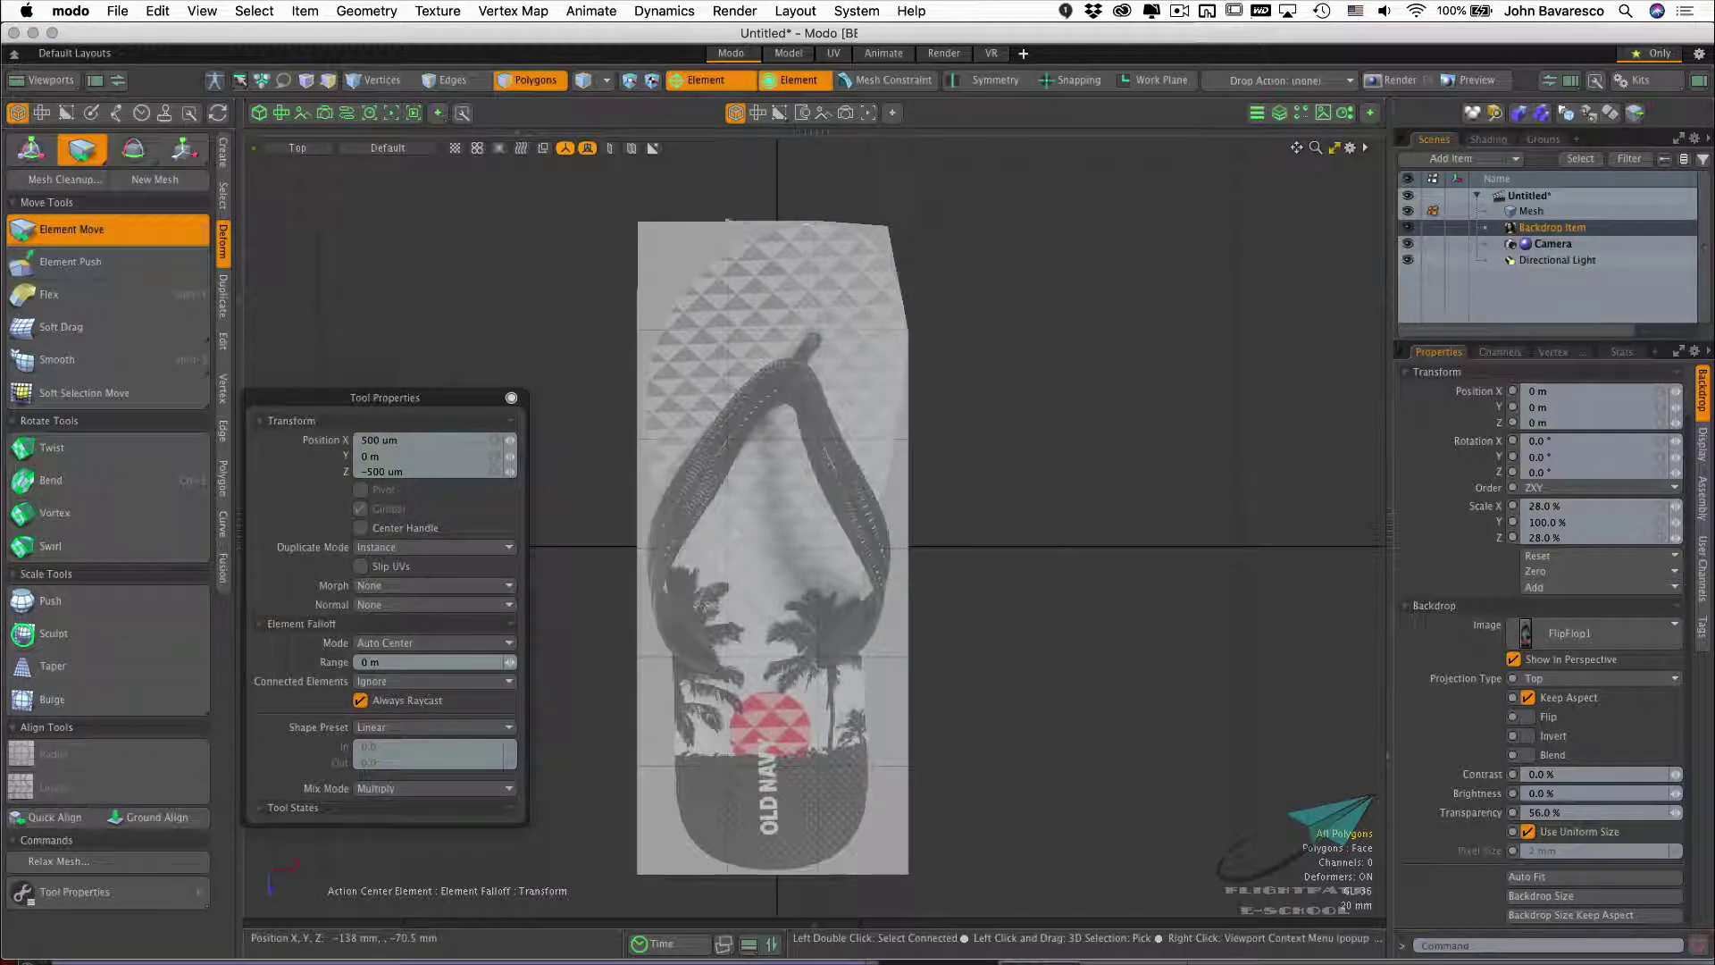
drag(729, 220, 692, 263)
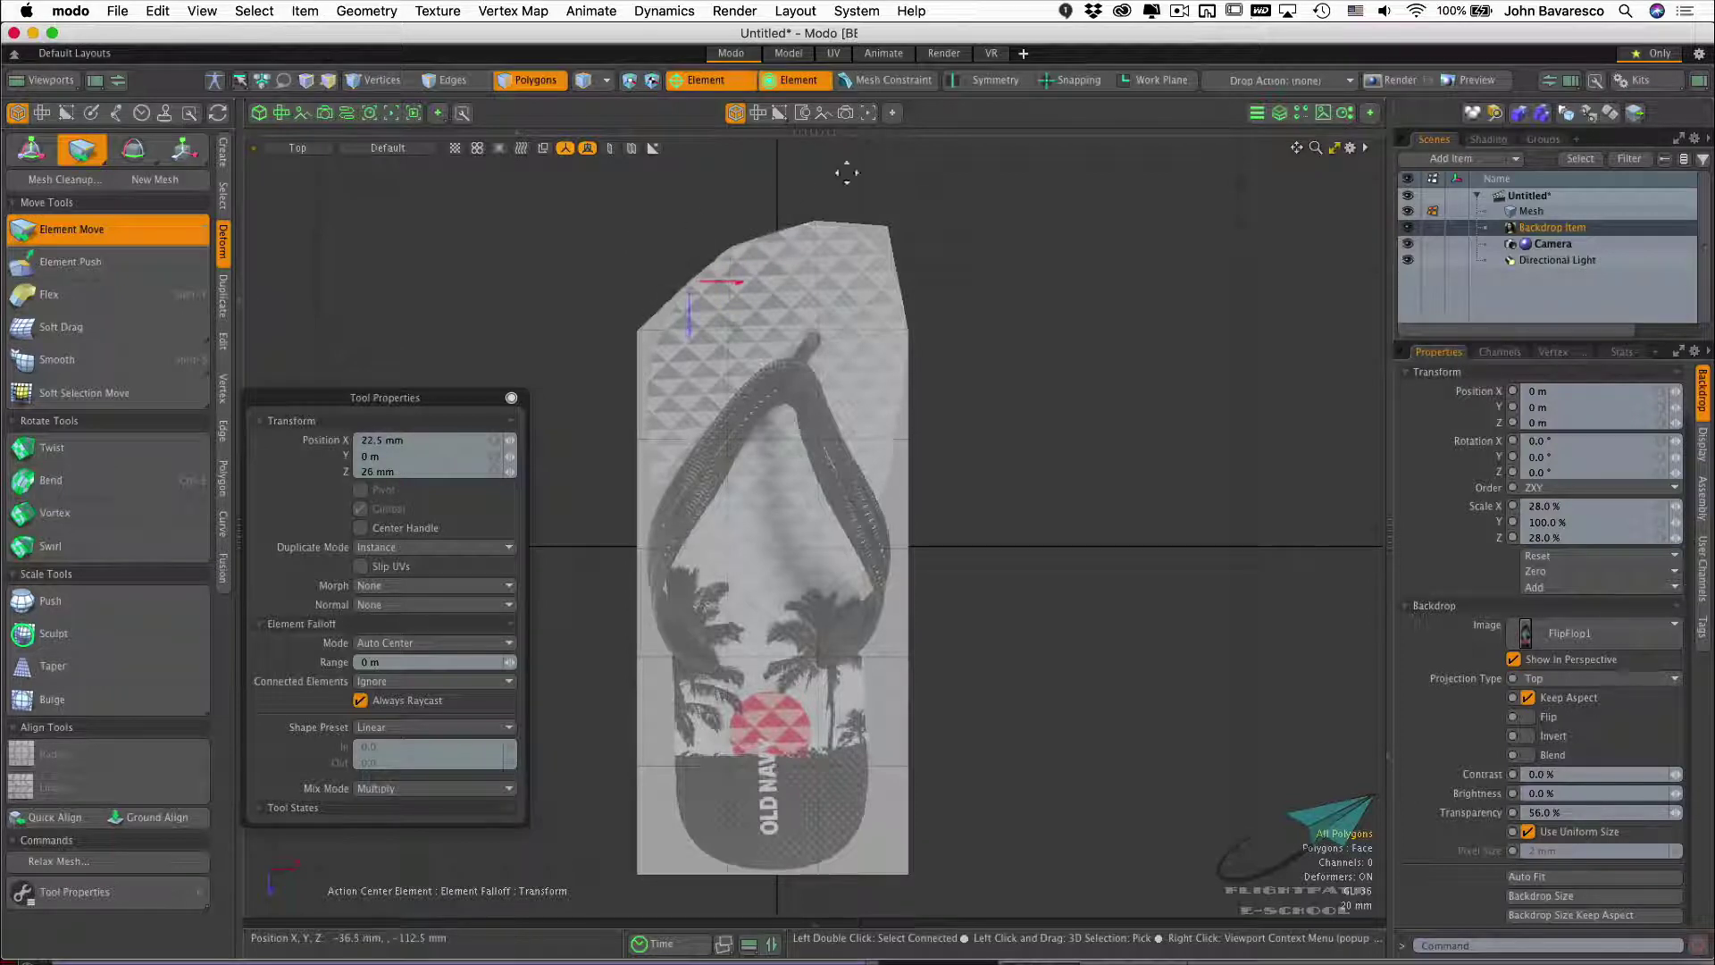
drag(884, 231, 880, 237)
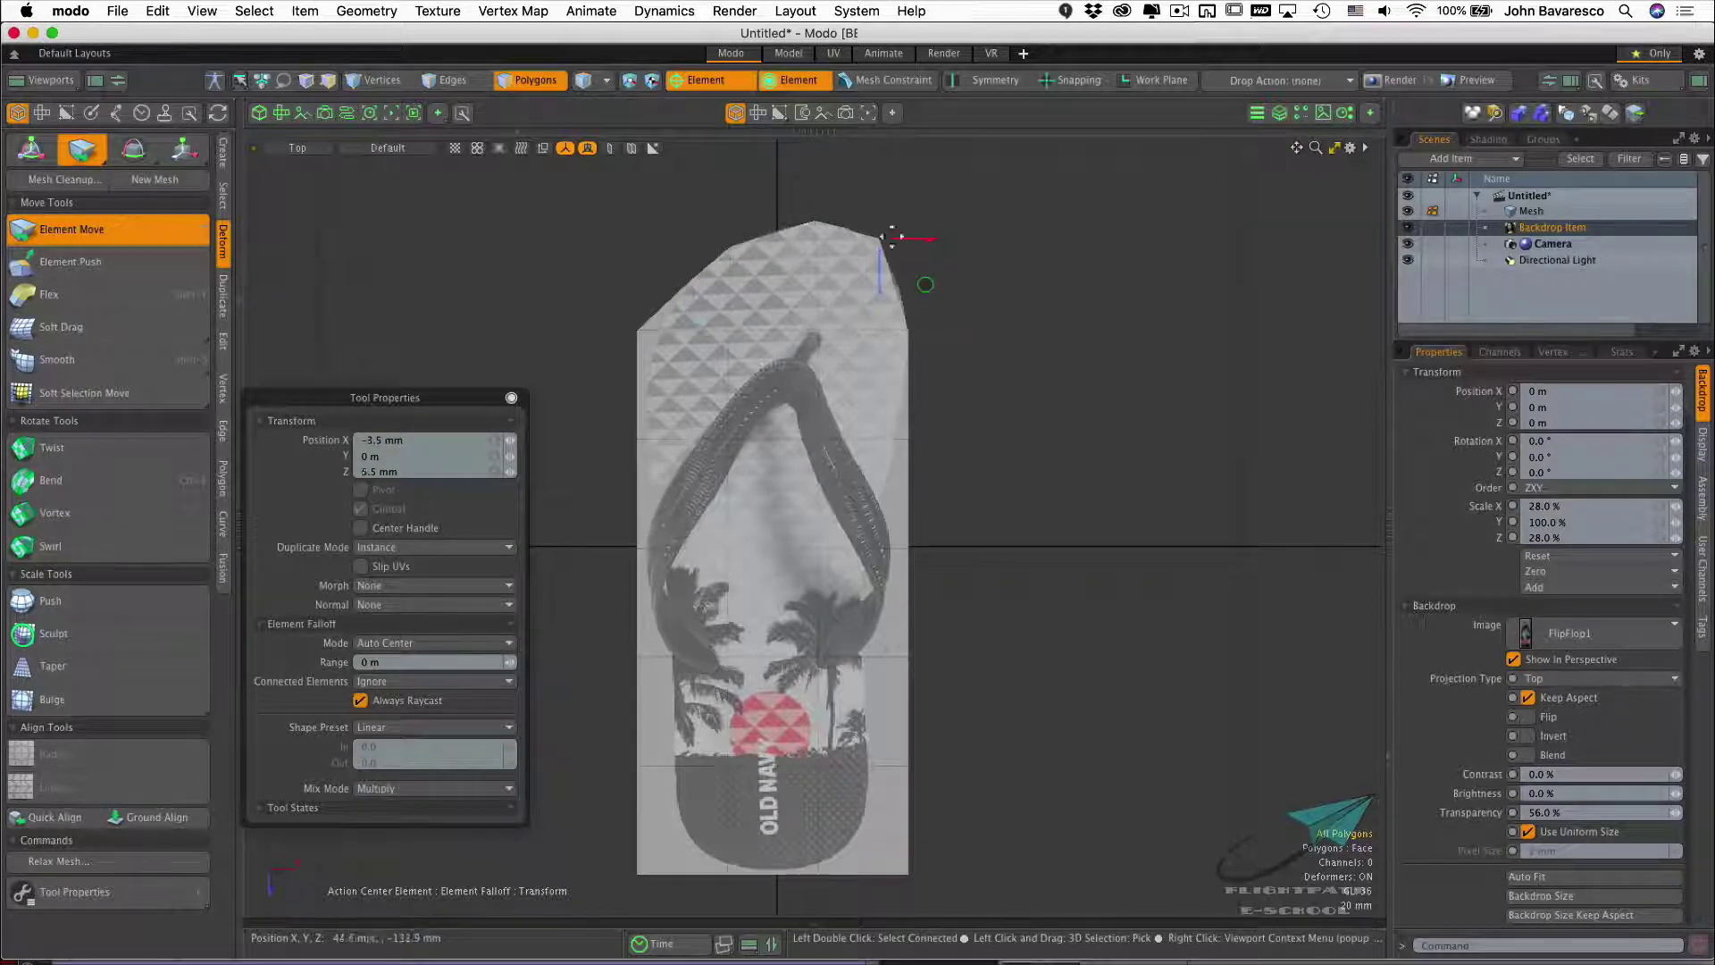
drag(633, 331, 645, 340)
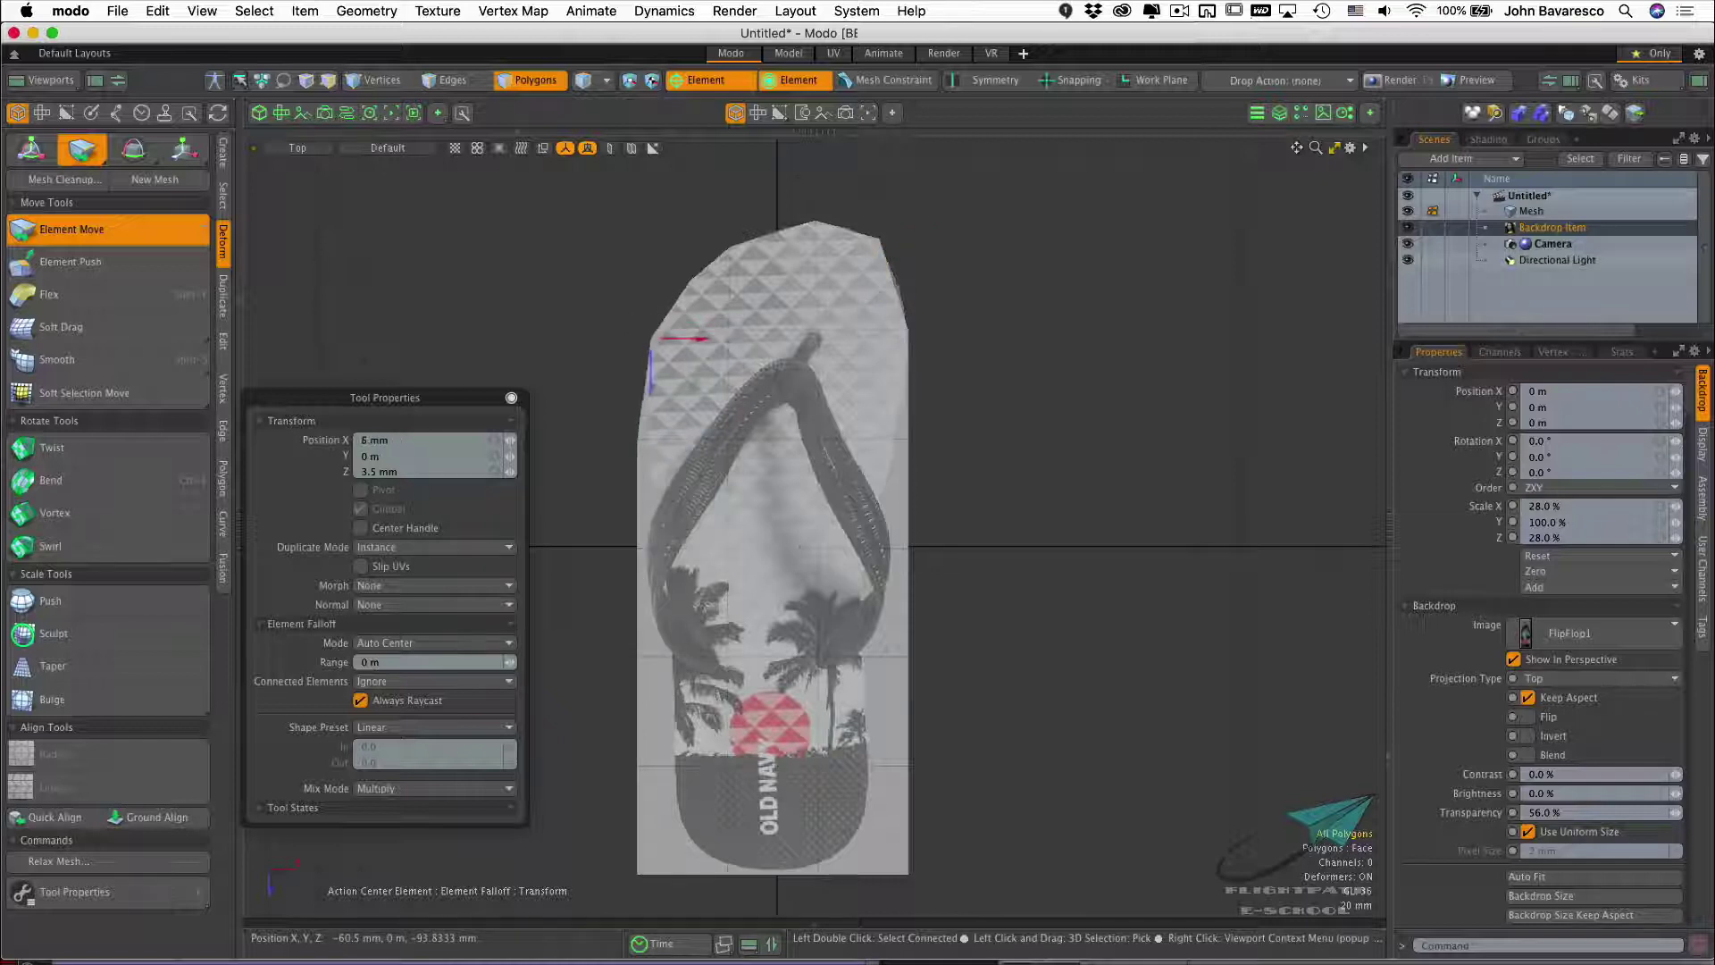
Move the vertices along the plane's right side and around the heel inward to the sole outline
drag(914, 619, 885, 630)
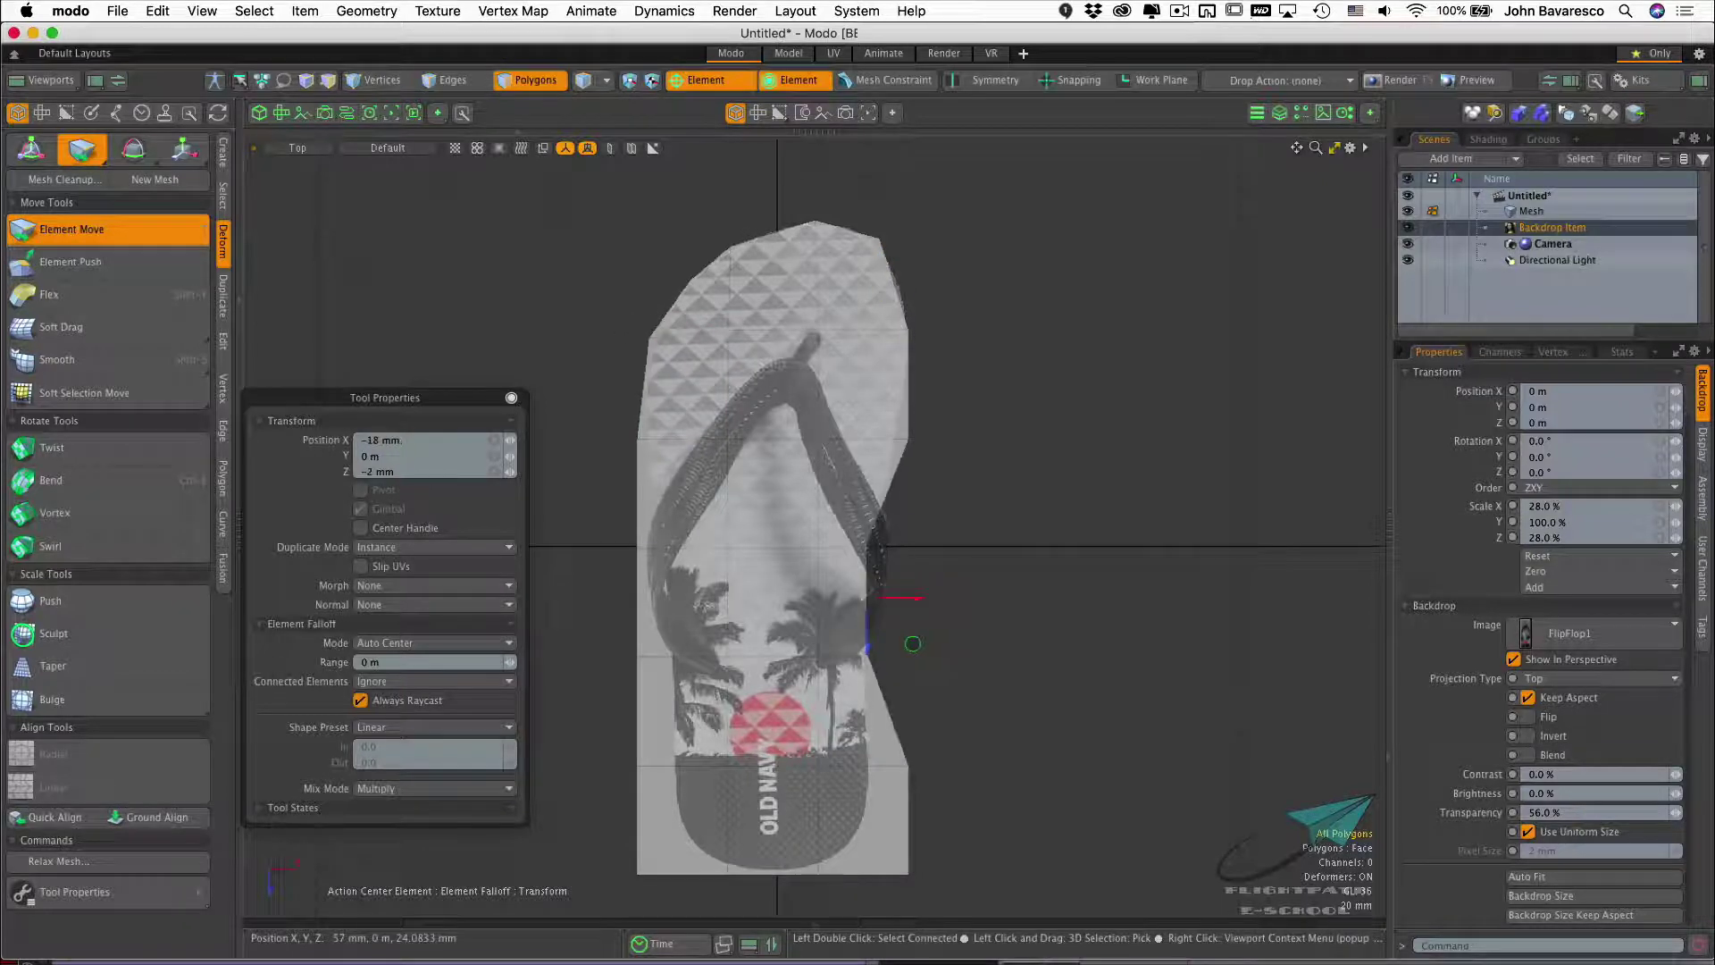
drag(911, 816, 872, 816)
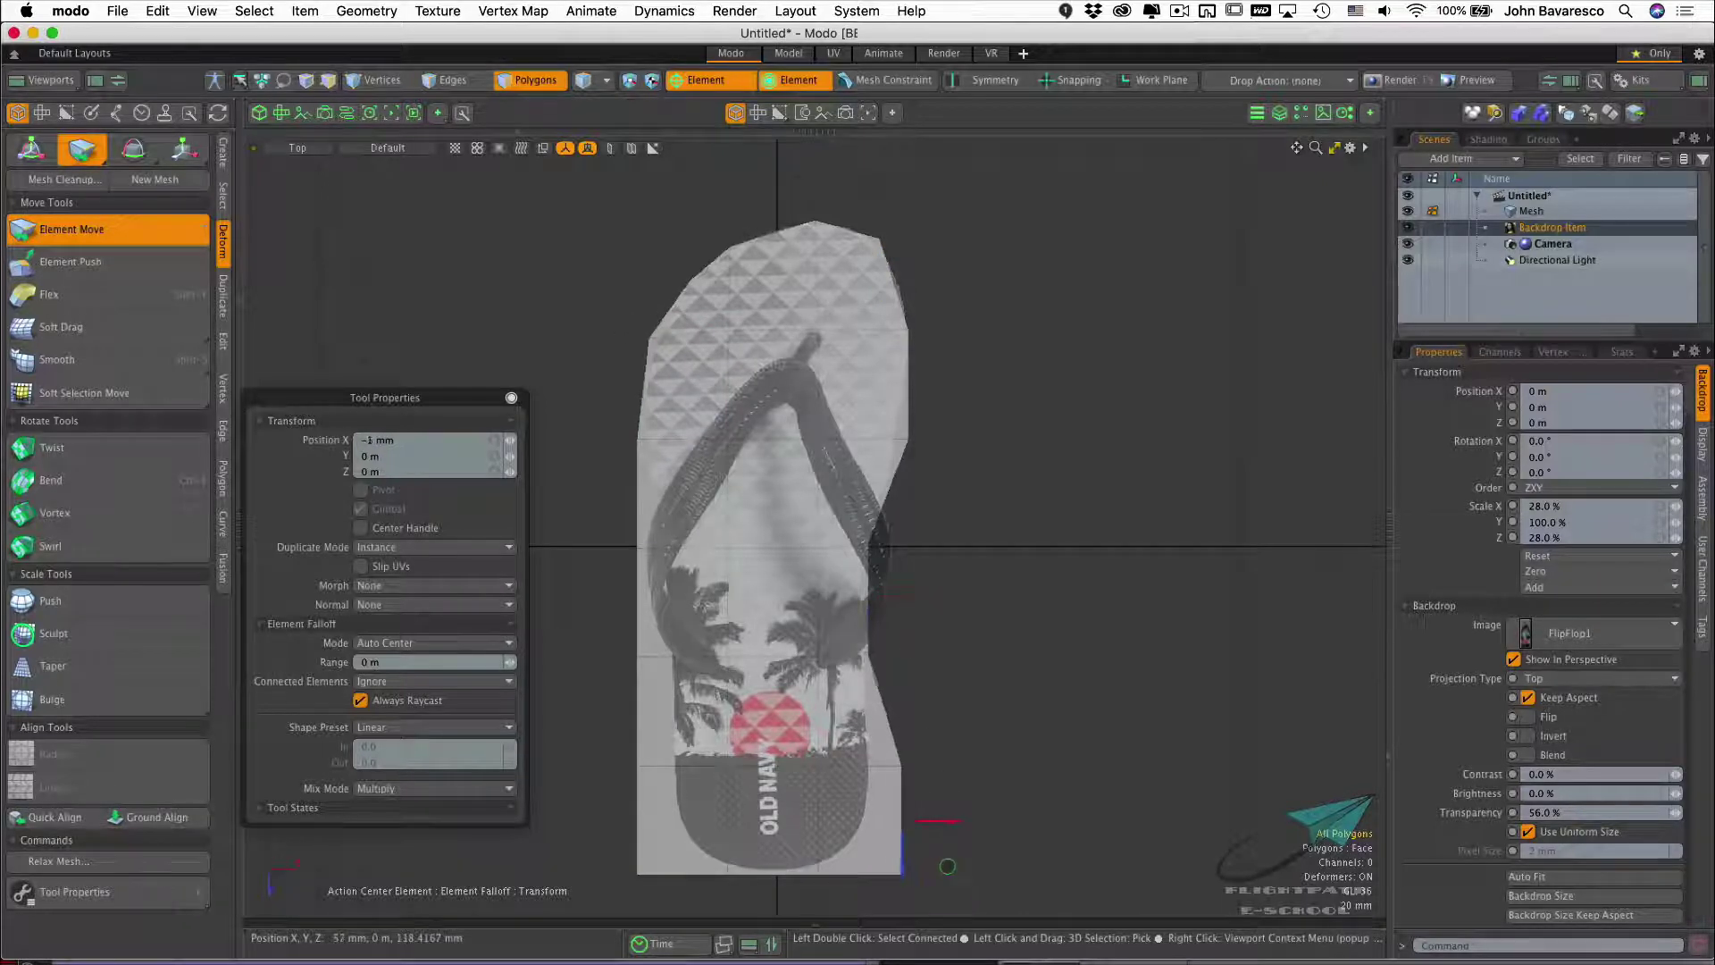
drag(654, 889, 681, 886)
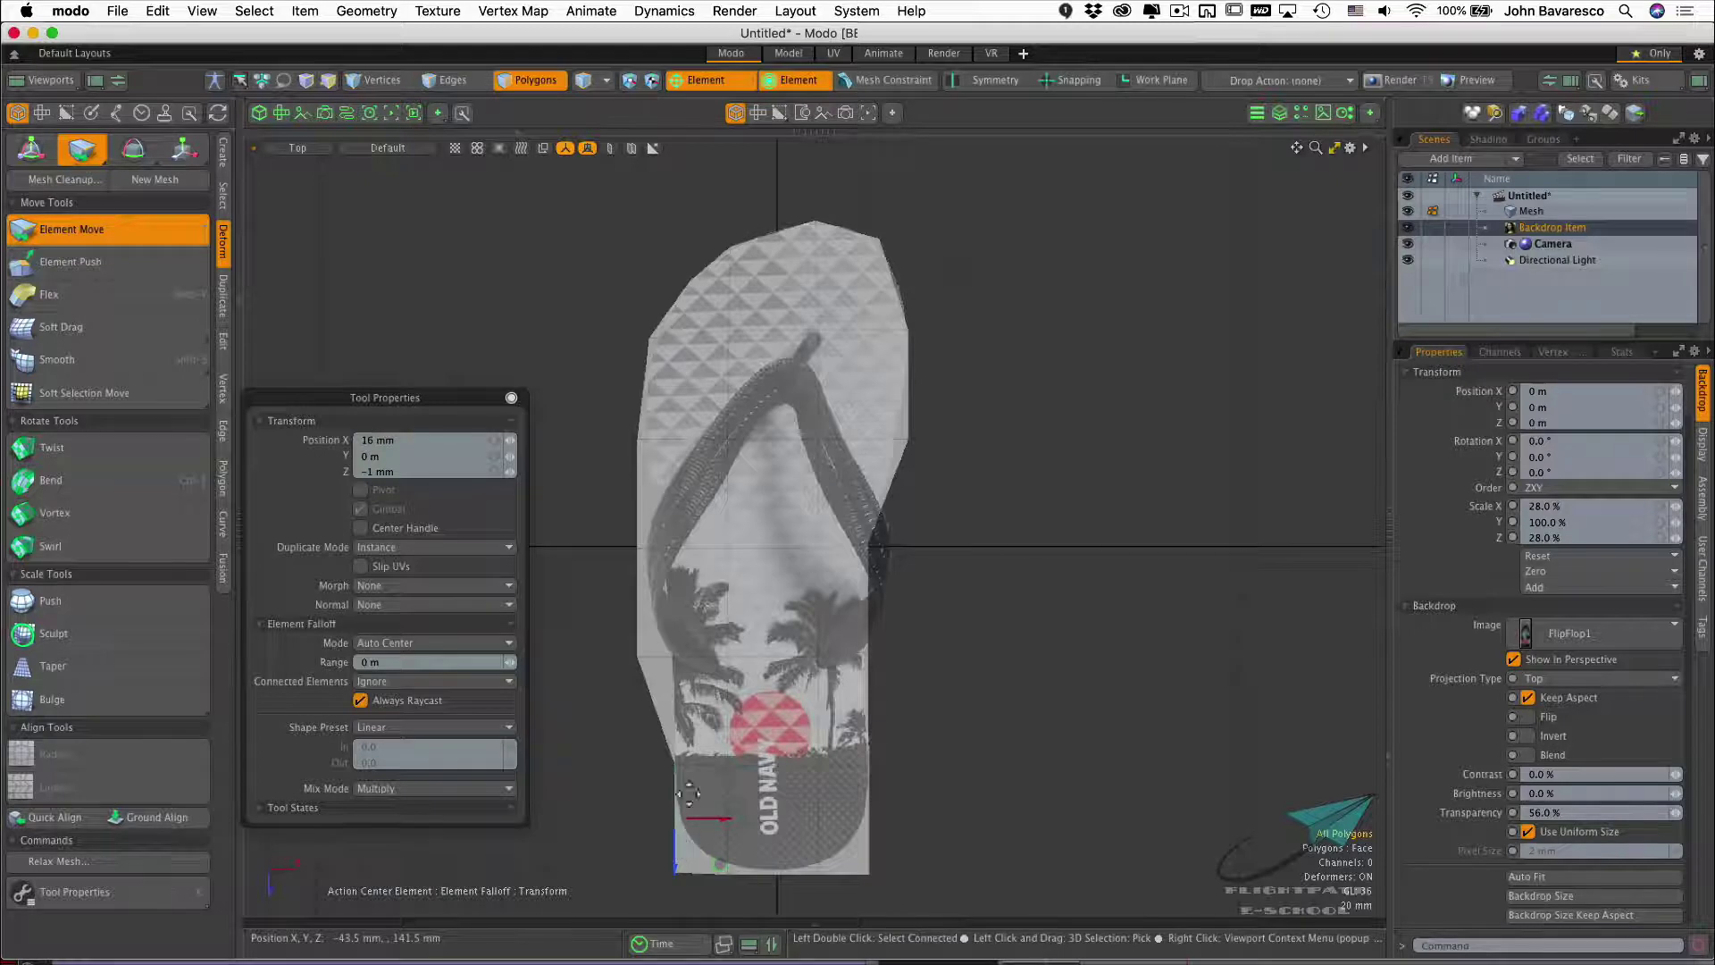
click(728, 764)
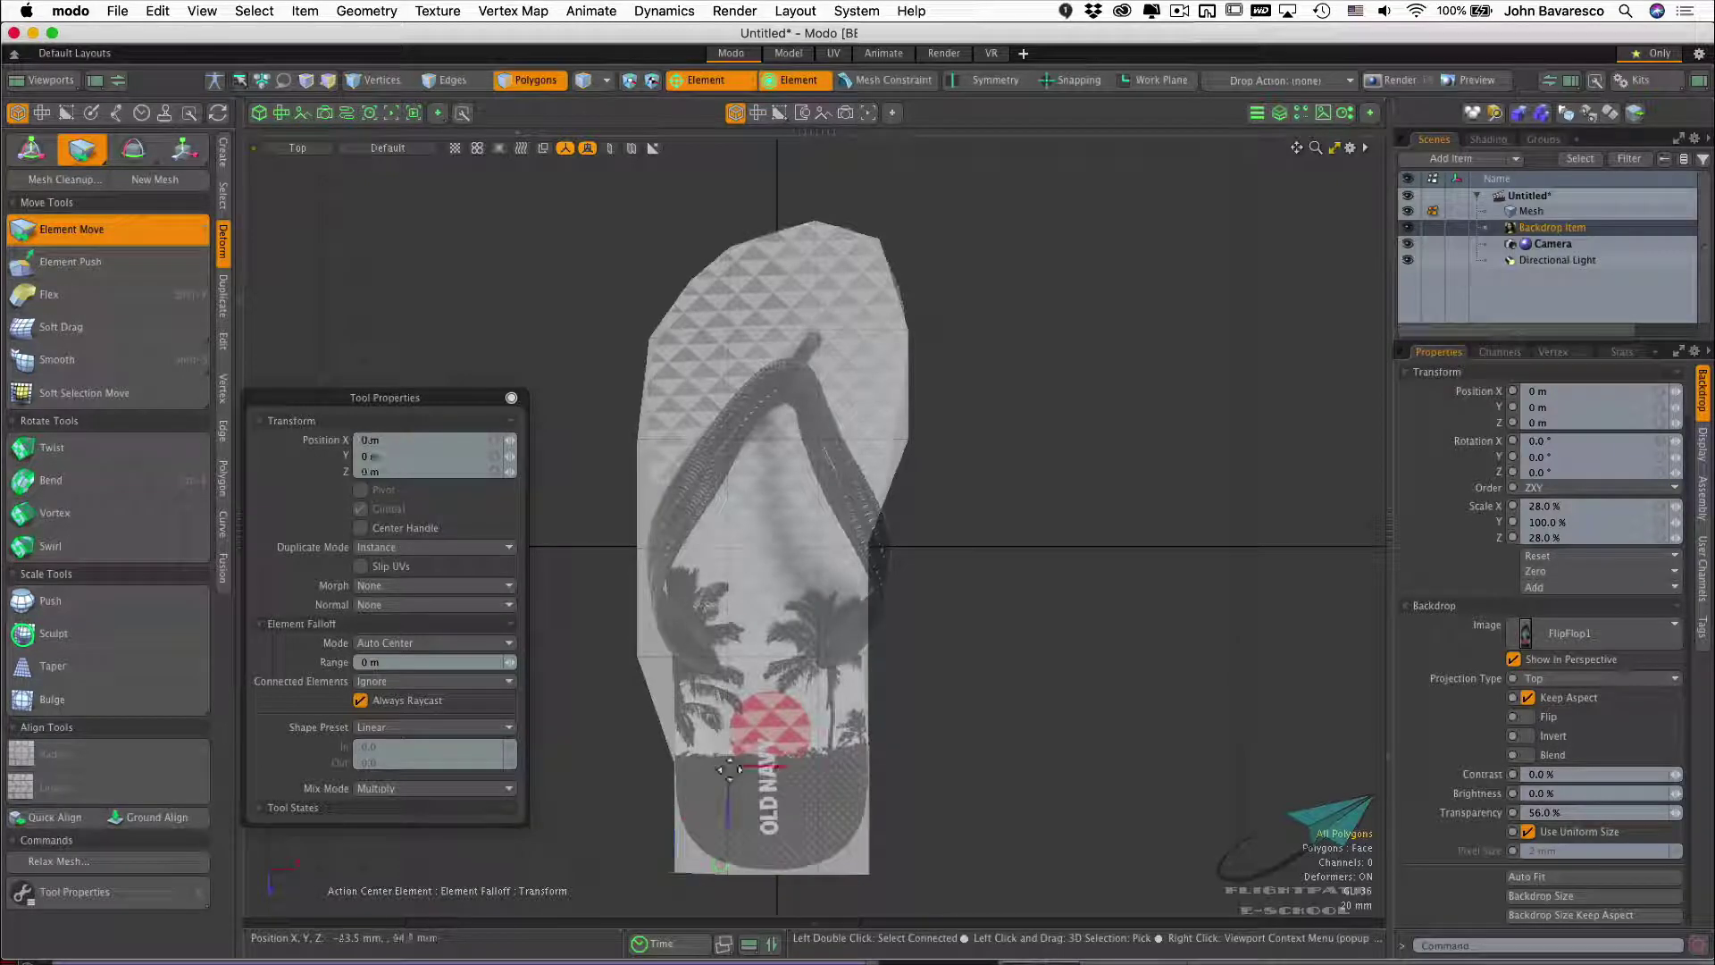
drag(696, 871, 735, 885)
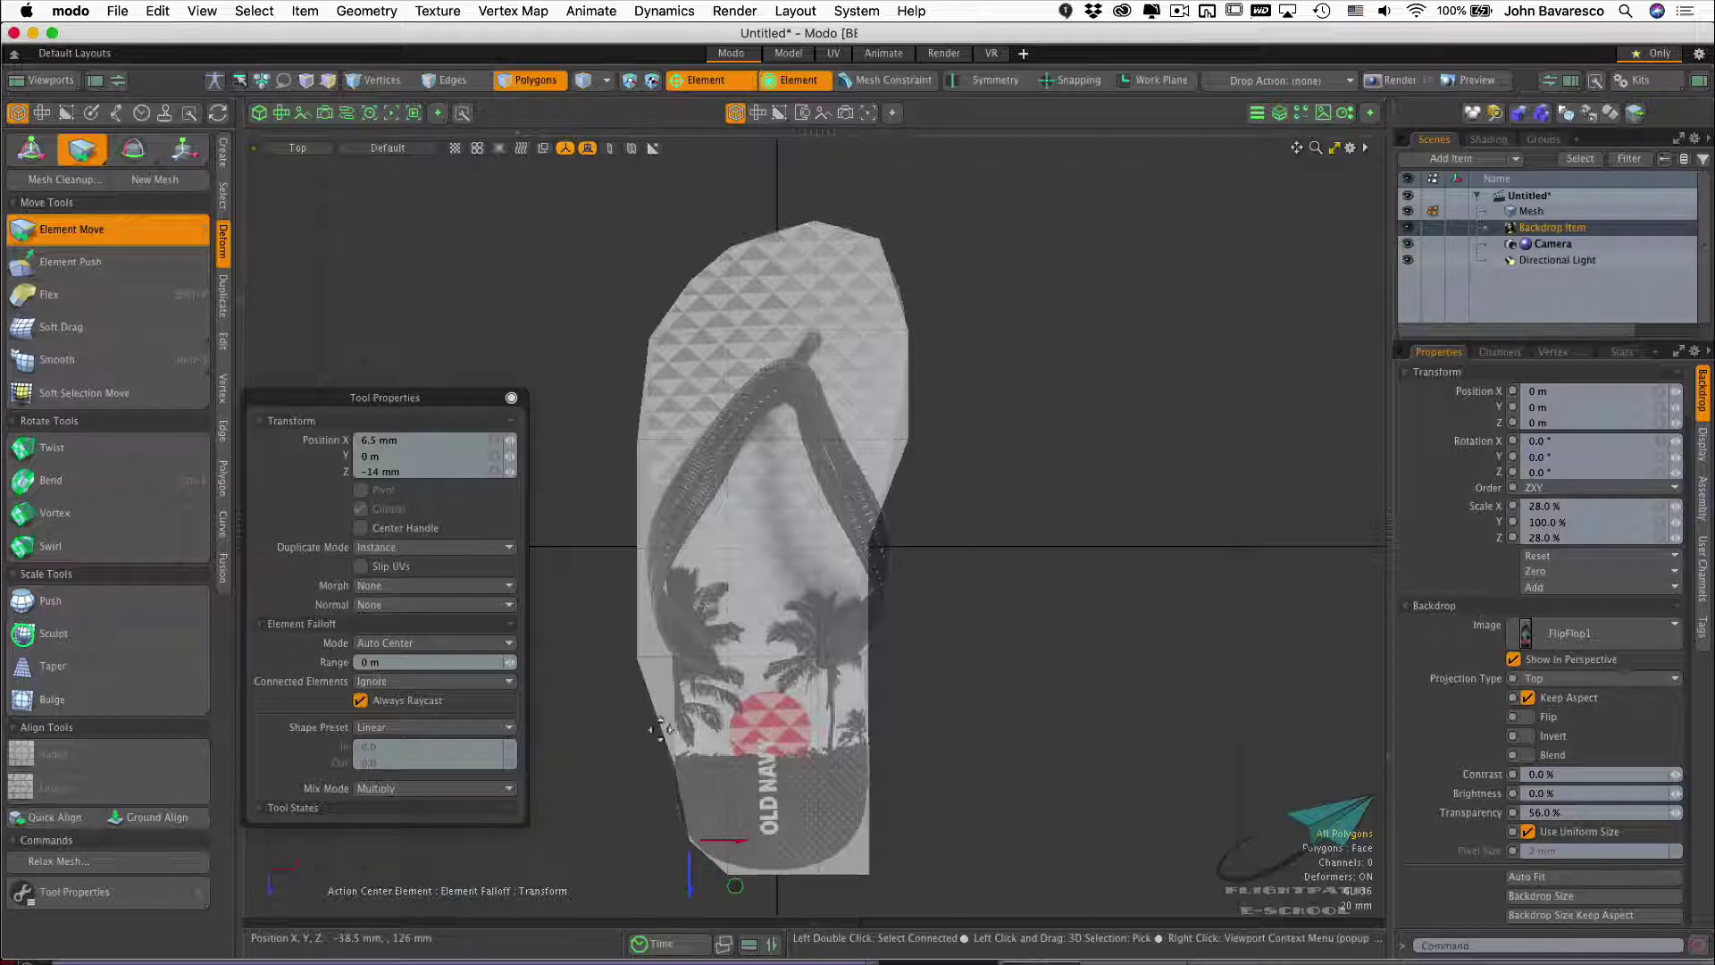
Fit the left mid-sole edge to the outline and refine the vertices on both sides of the toe area
drag(638, 658, 656, 540)
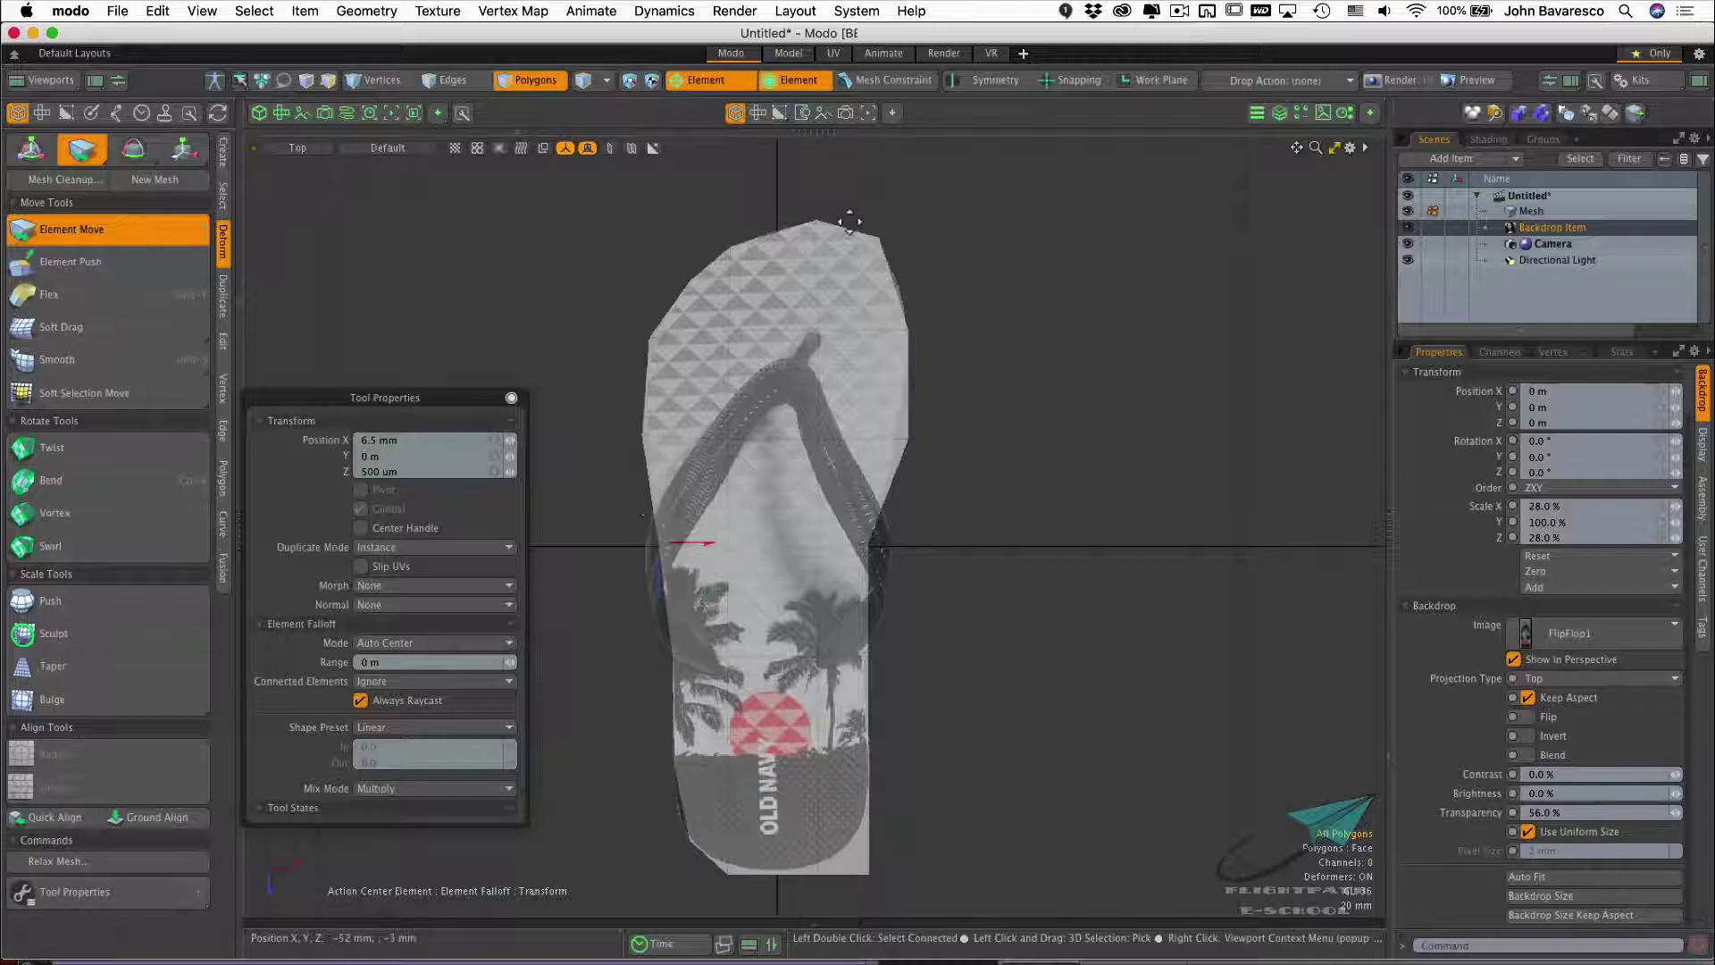
drag(657, 341, 657, 341)
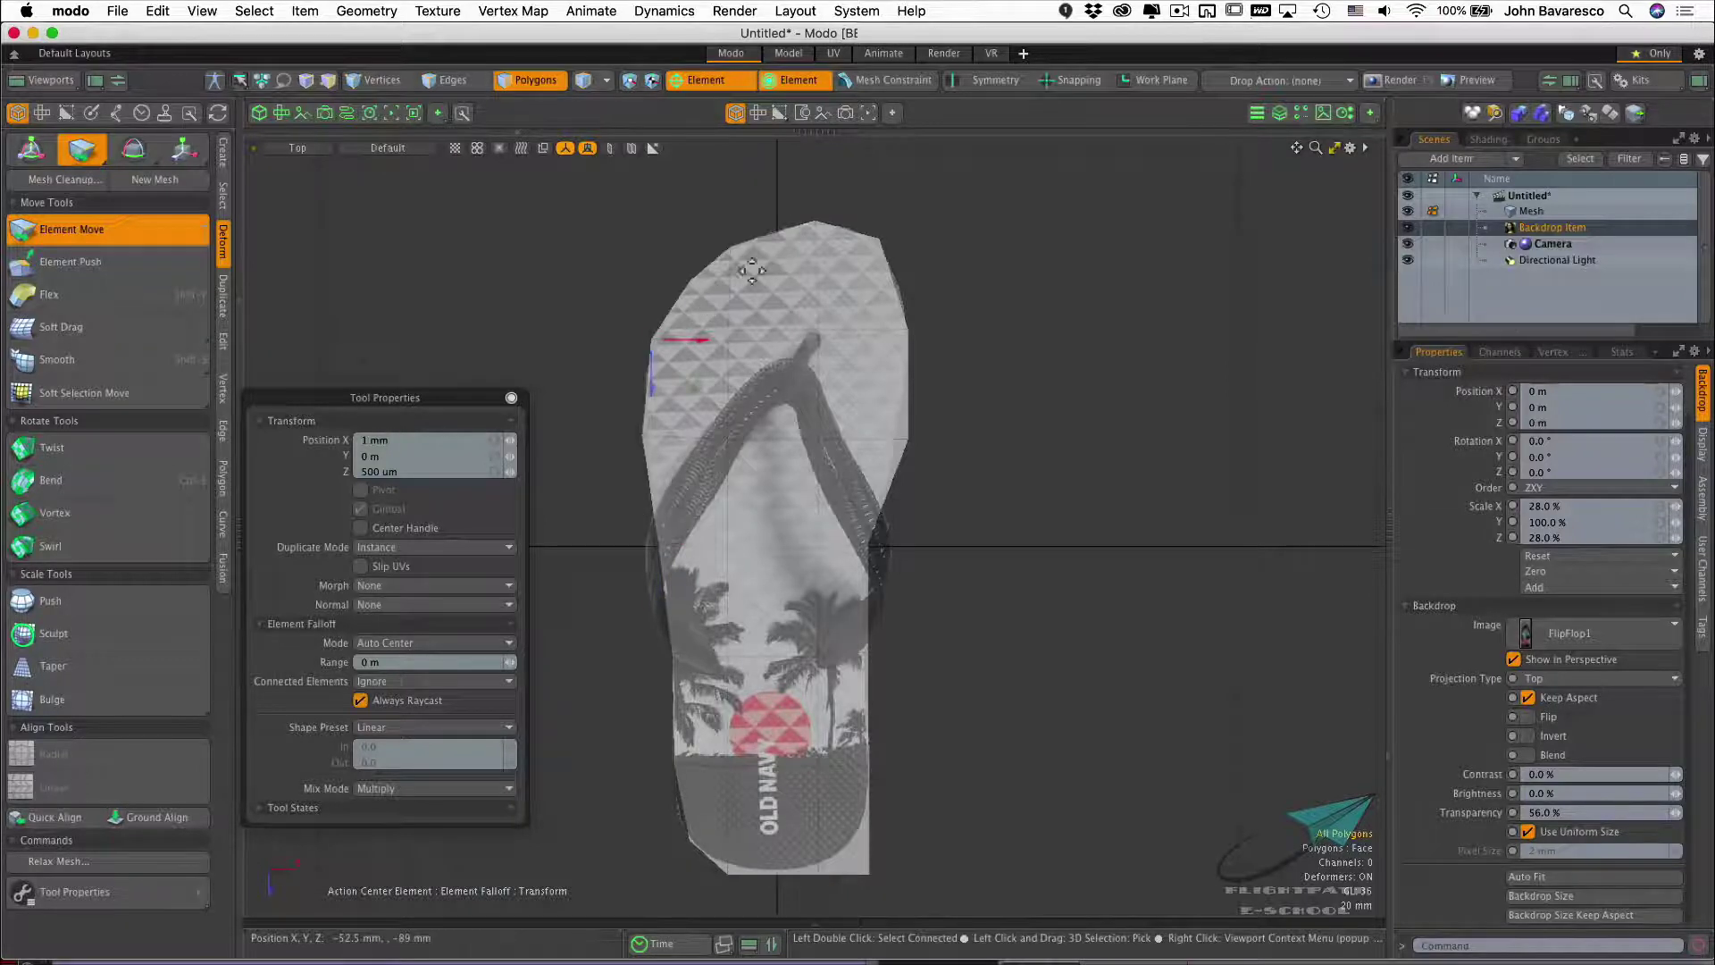
scroll(755, 263, up, 5)
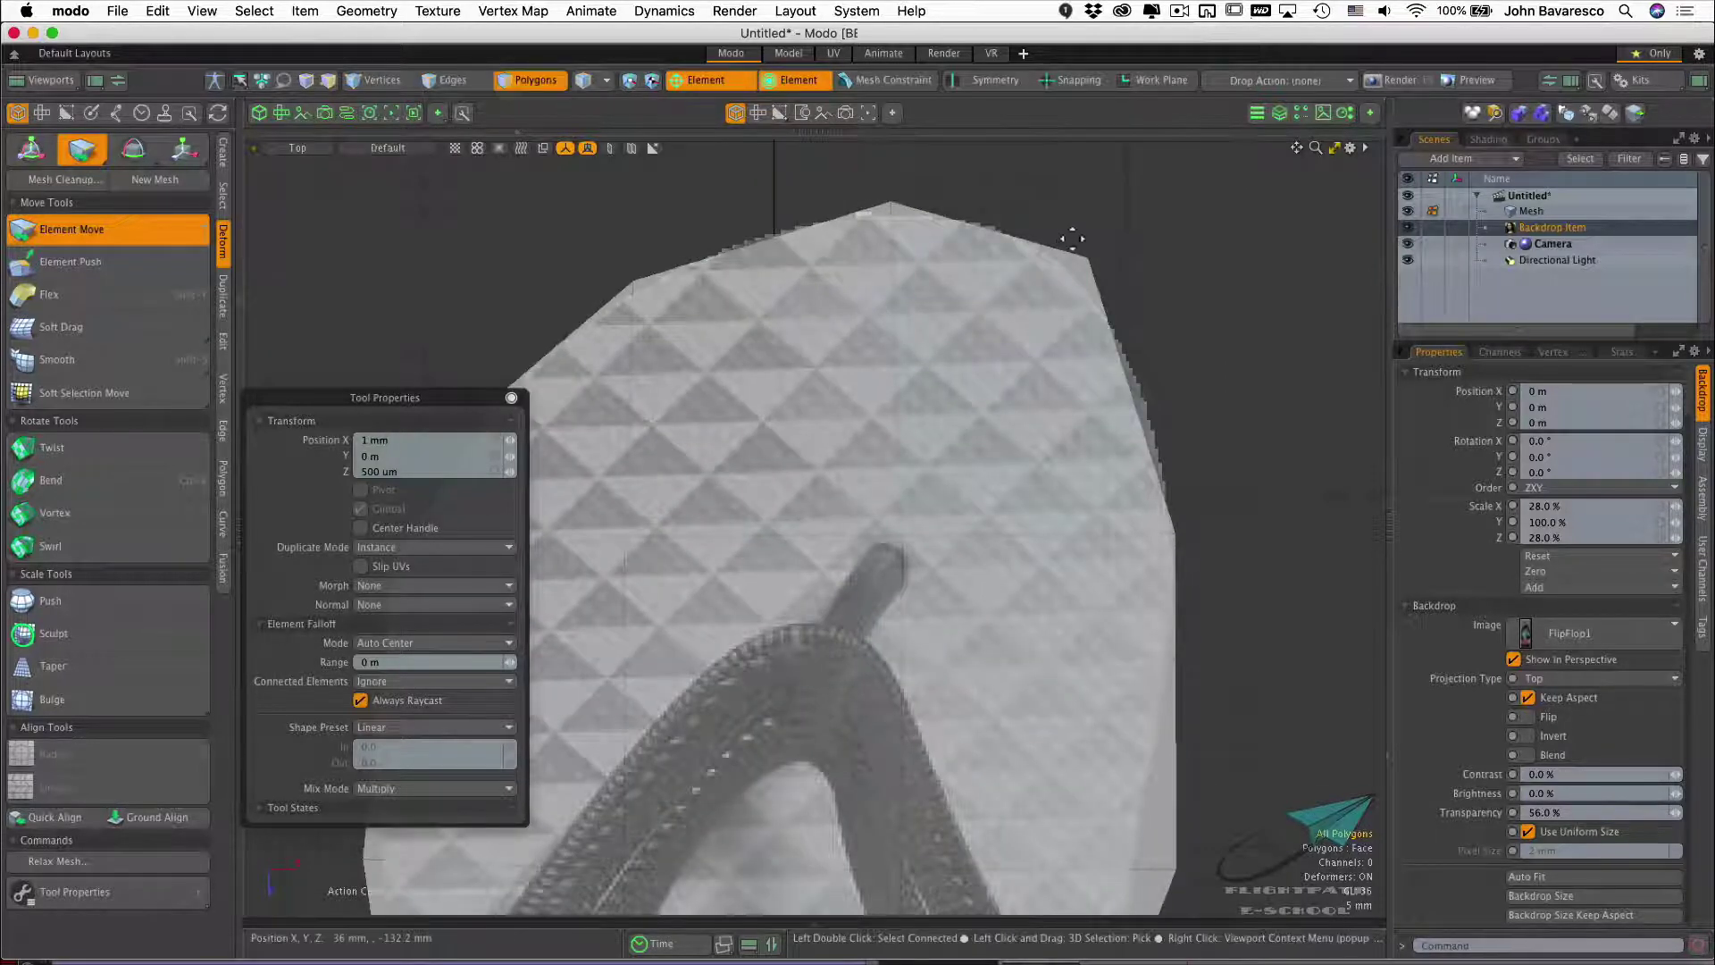
drag(1086, 258, 1091, 264)
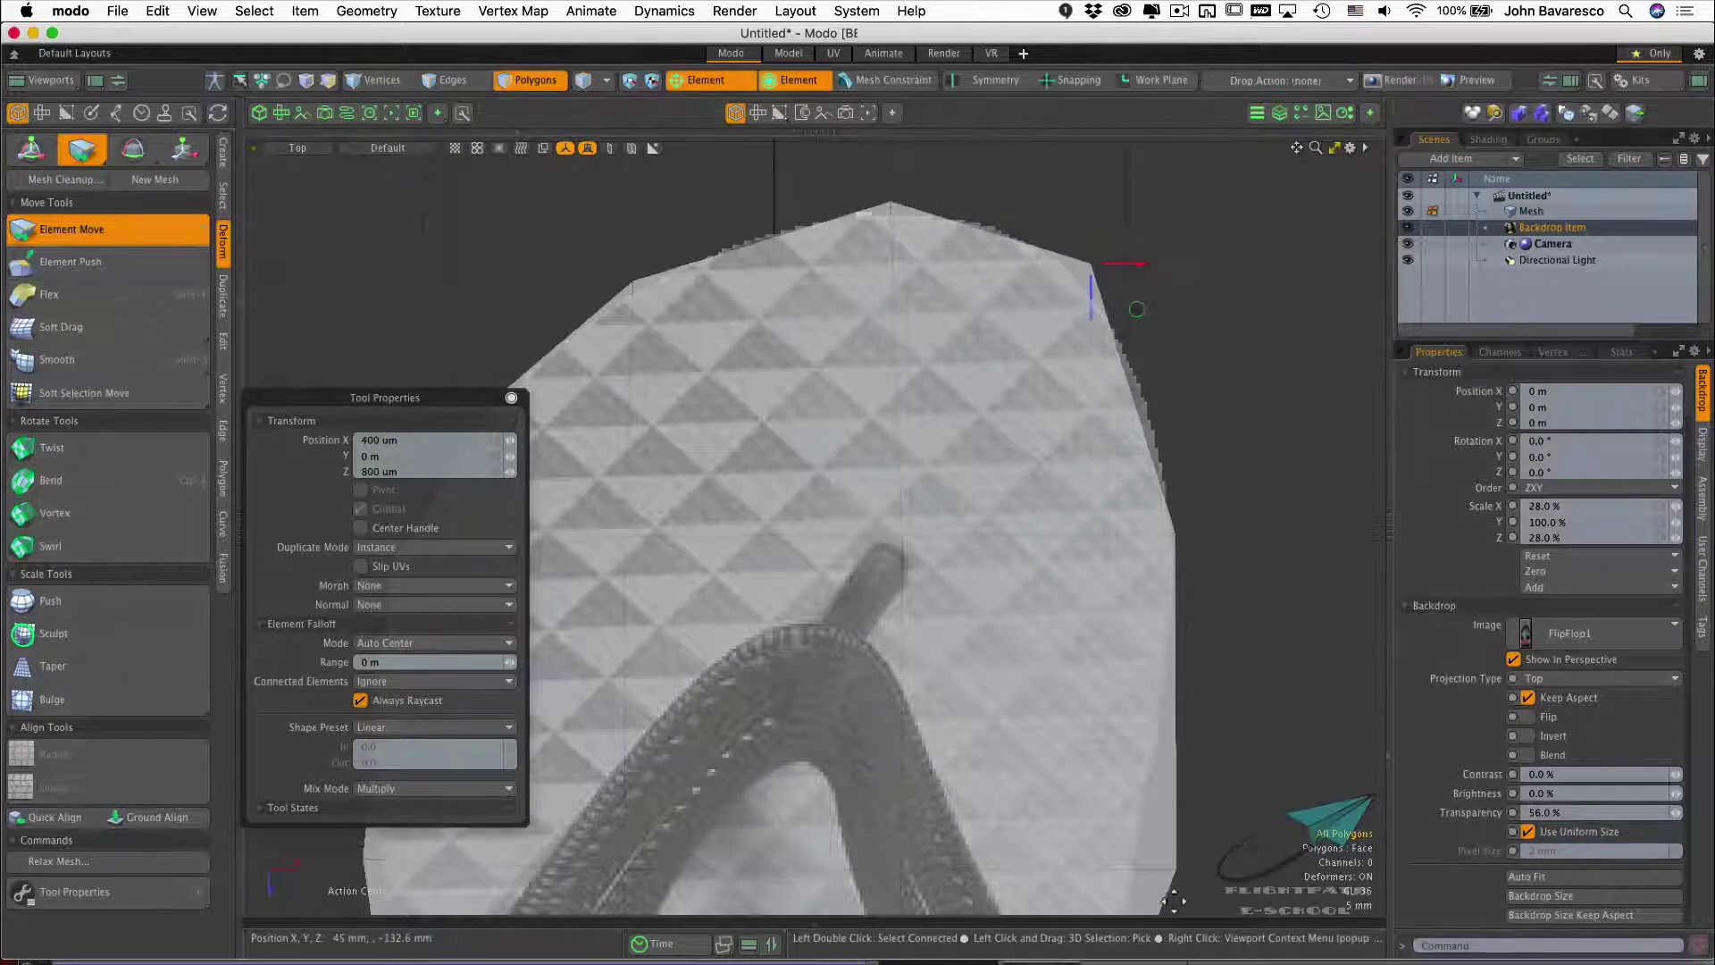
drag(1176, 868, 1130, 863)
Convert the shaped sole mesh to Catmull-Clark subdivision surfaces
ctrl+alt+drag(996, 655, 945, 617)
alt+shift+drag(943, 577, 1068, 452)
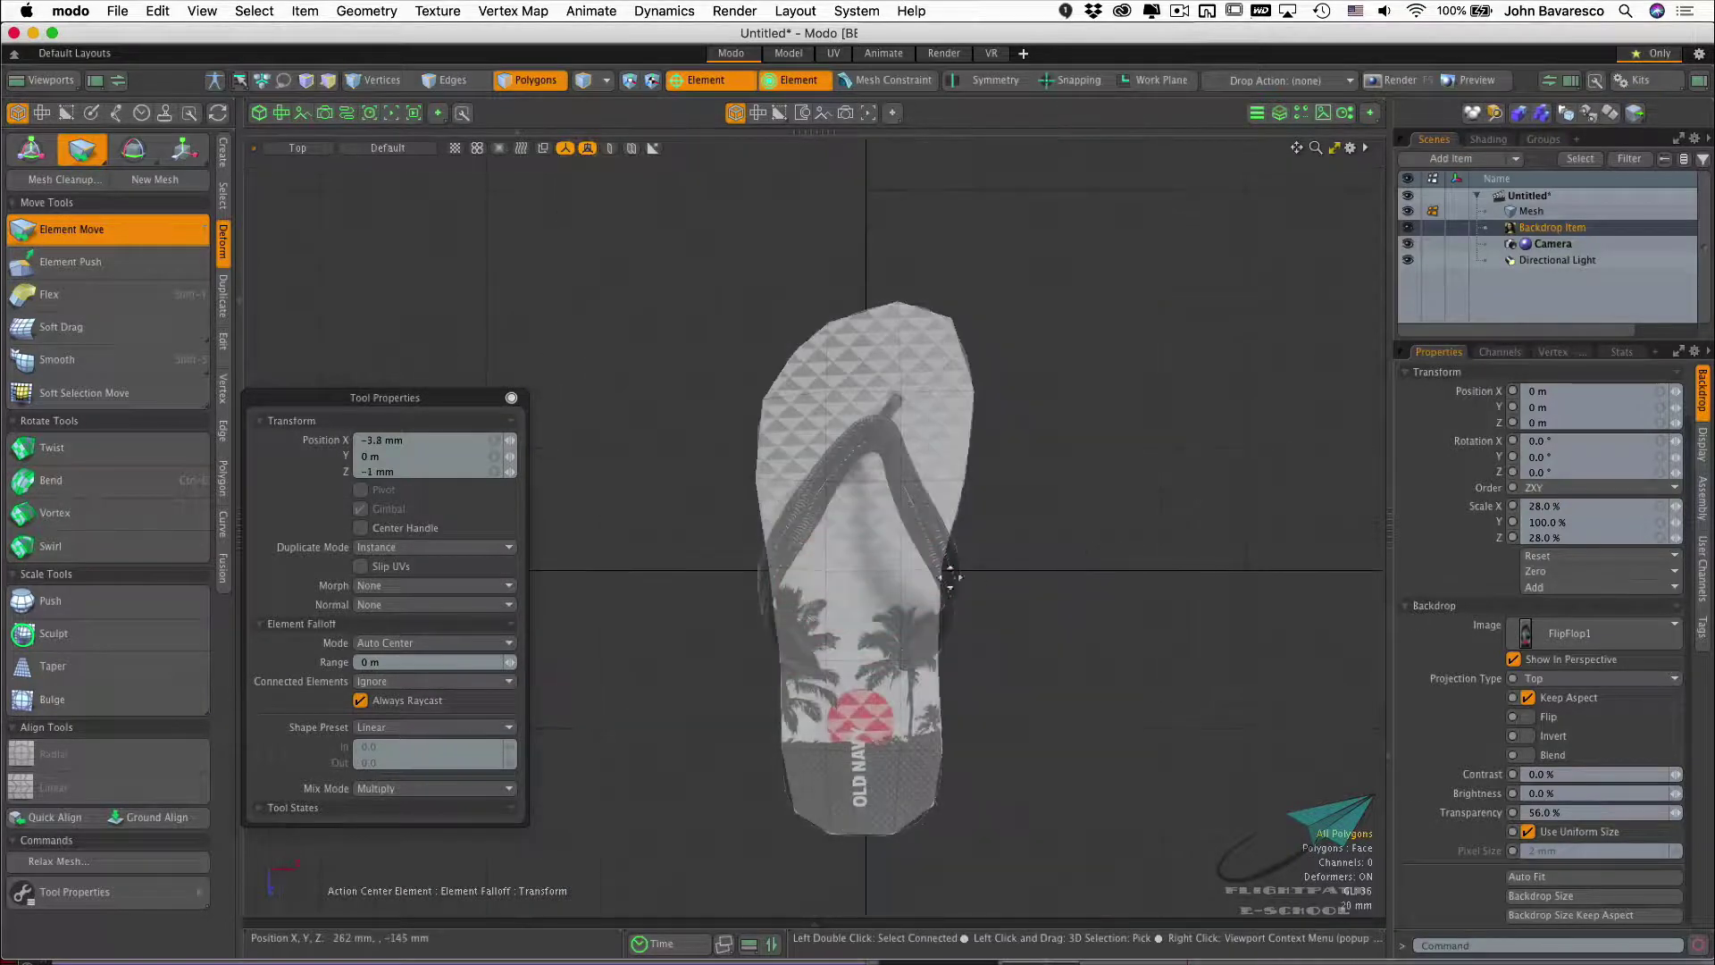
ctrl+alt+drag(944, 556, 1010, 536)
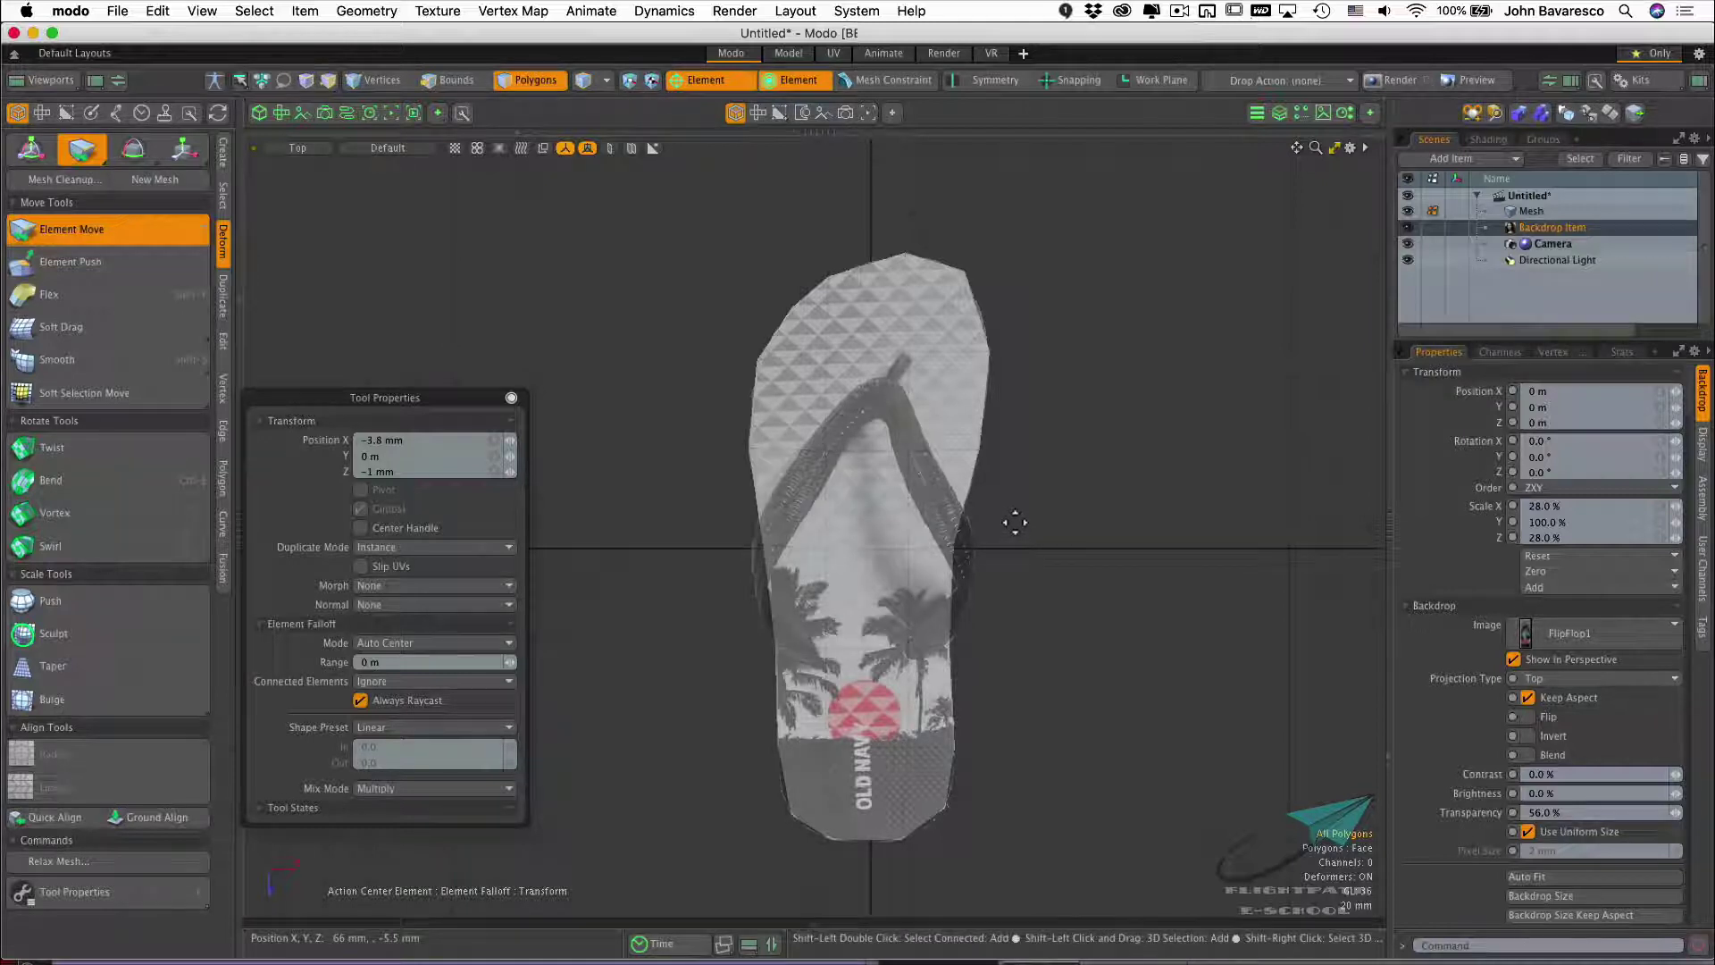
key(Tab)
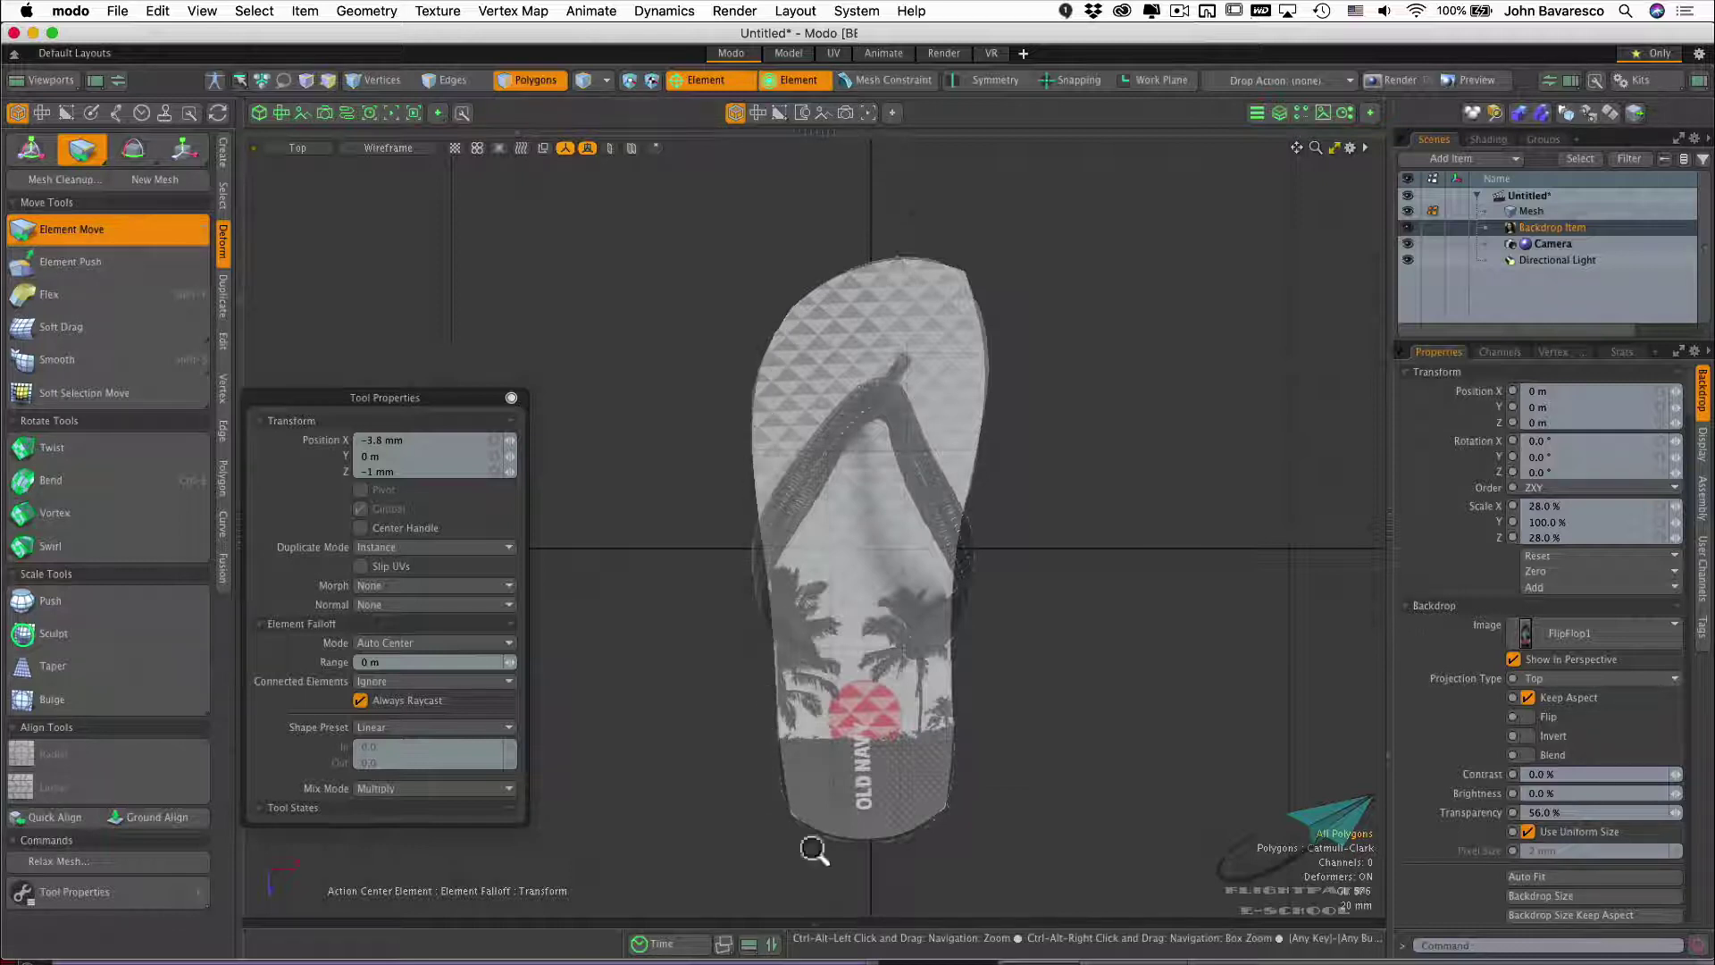
Compare the sole as plain faces and standard subdivision surfaces, then return it to Catmull-Clark
ctrl+alt+drag(969, 720, 995, 709)
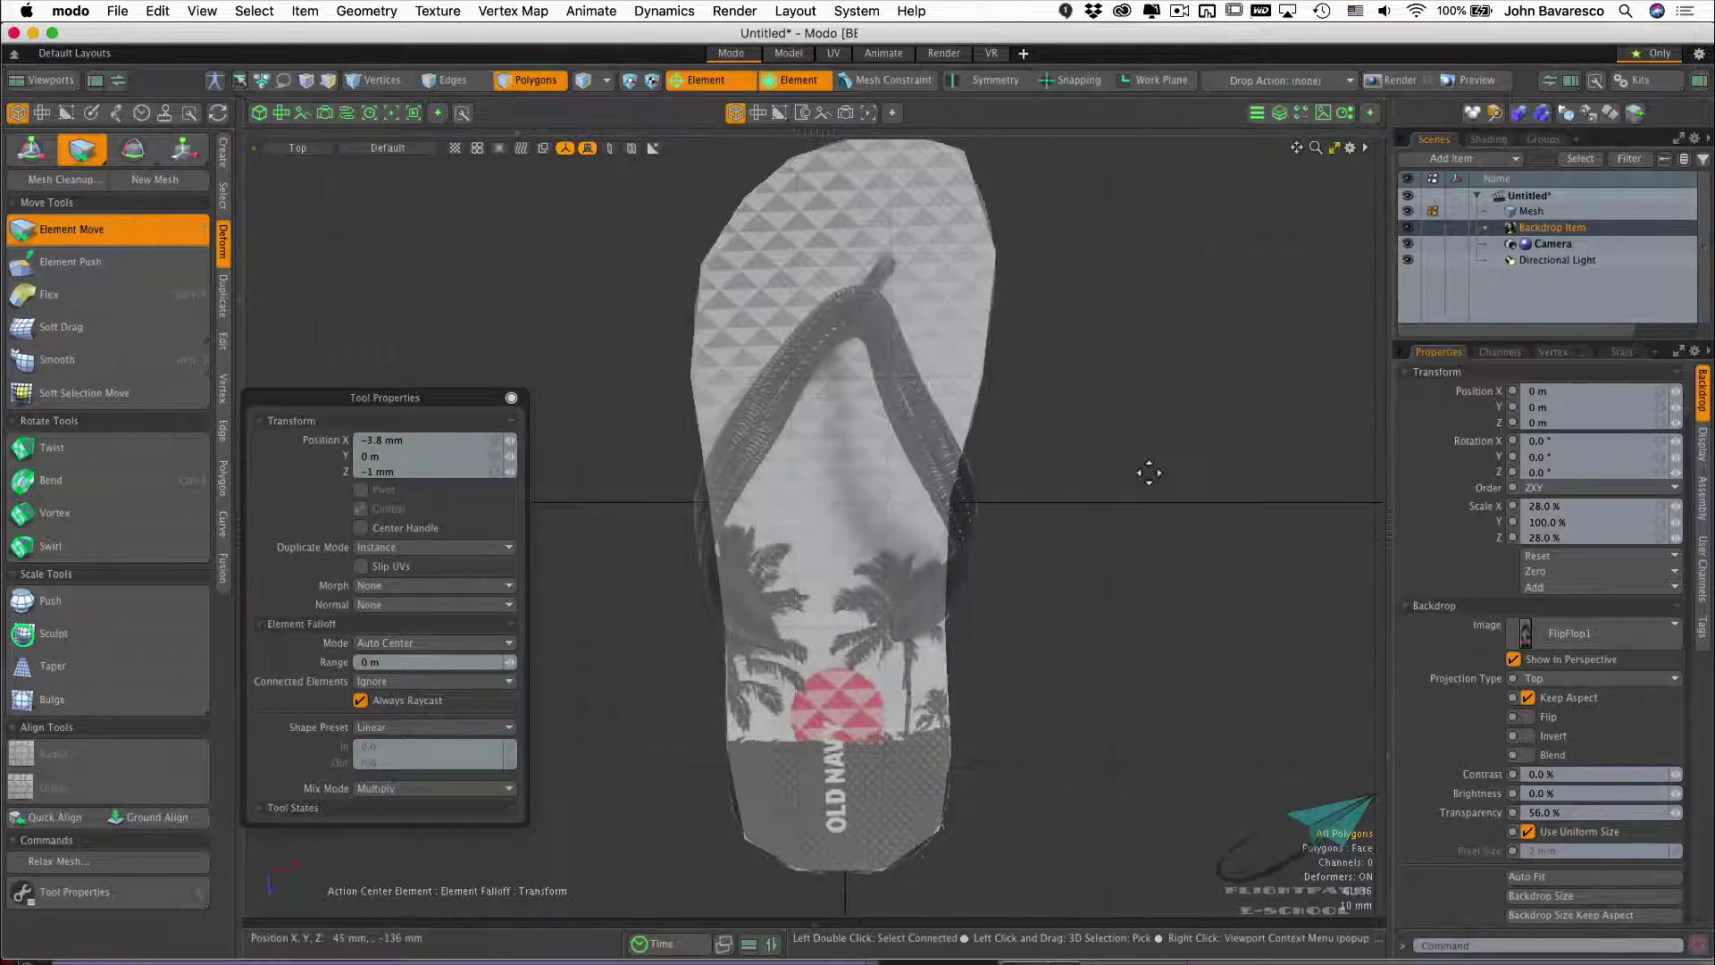
key(Tab)
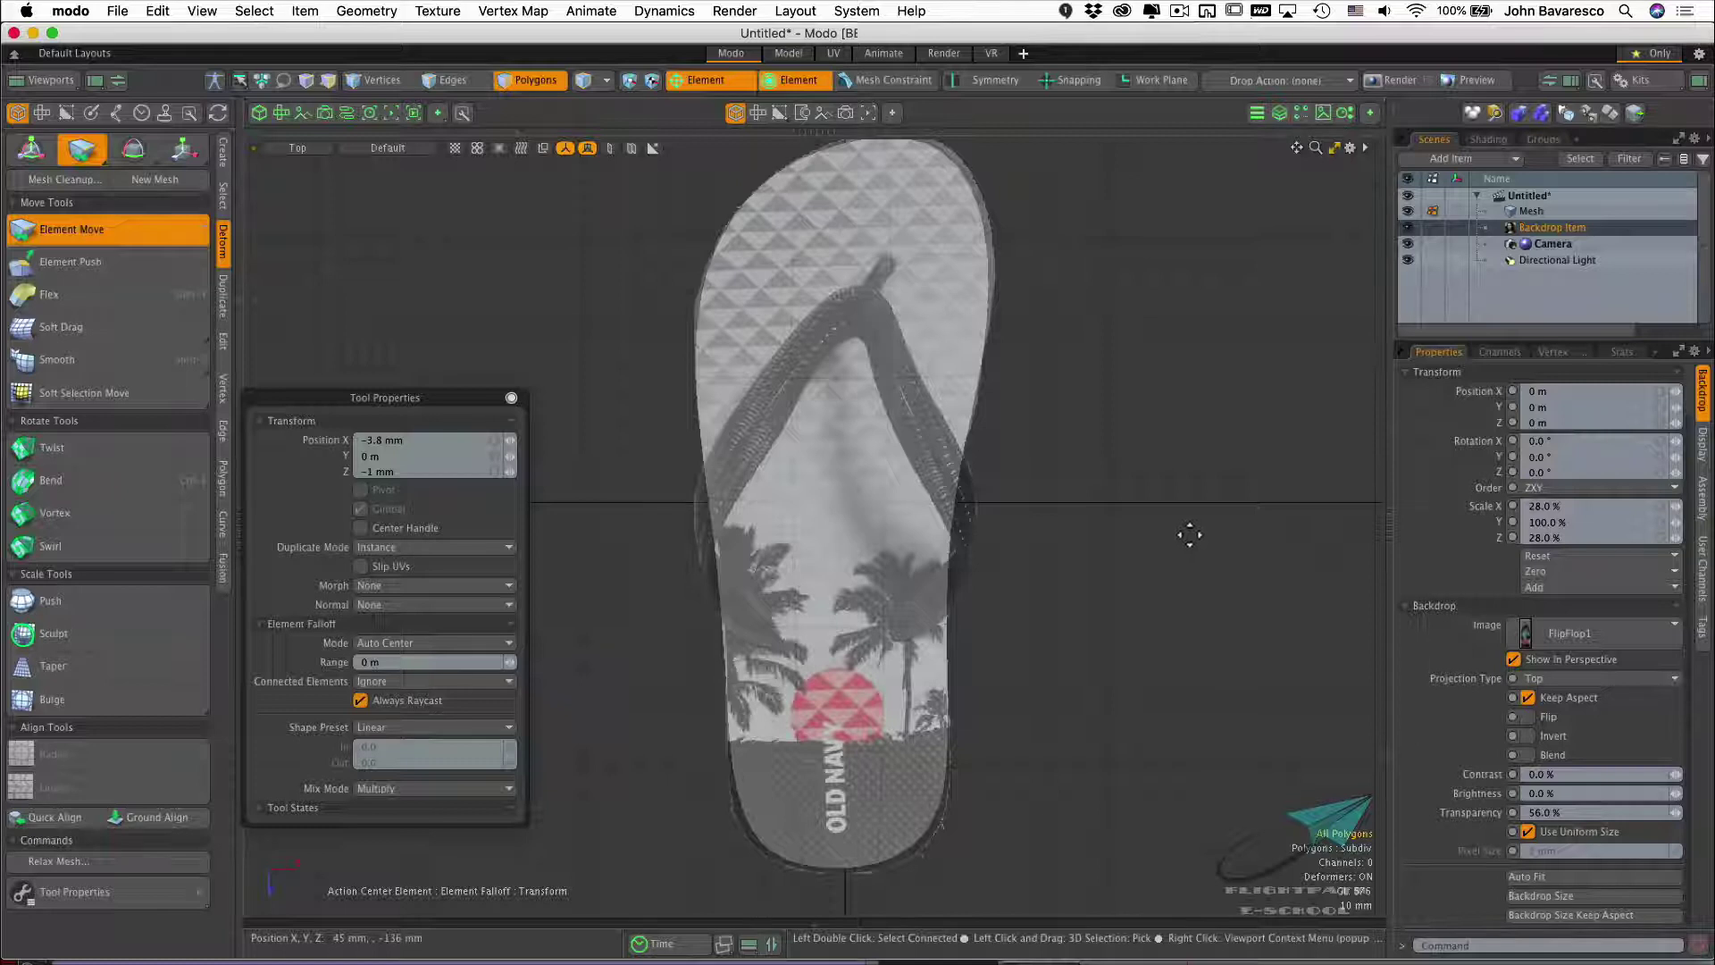
key(Tab)
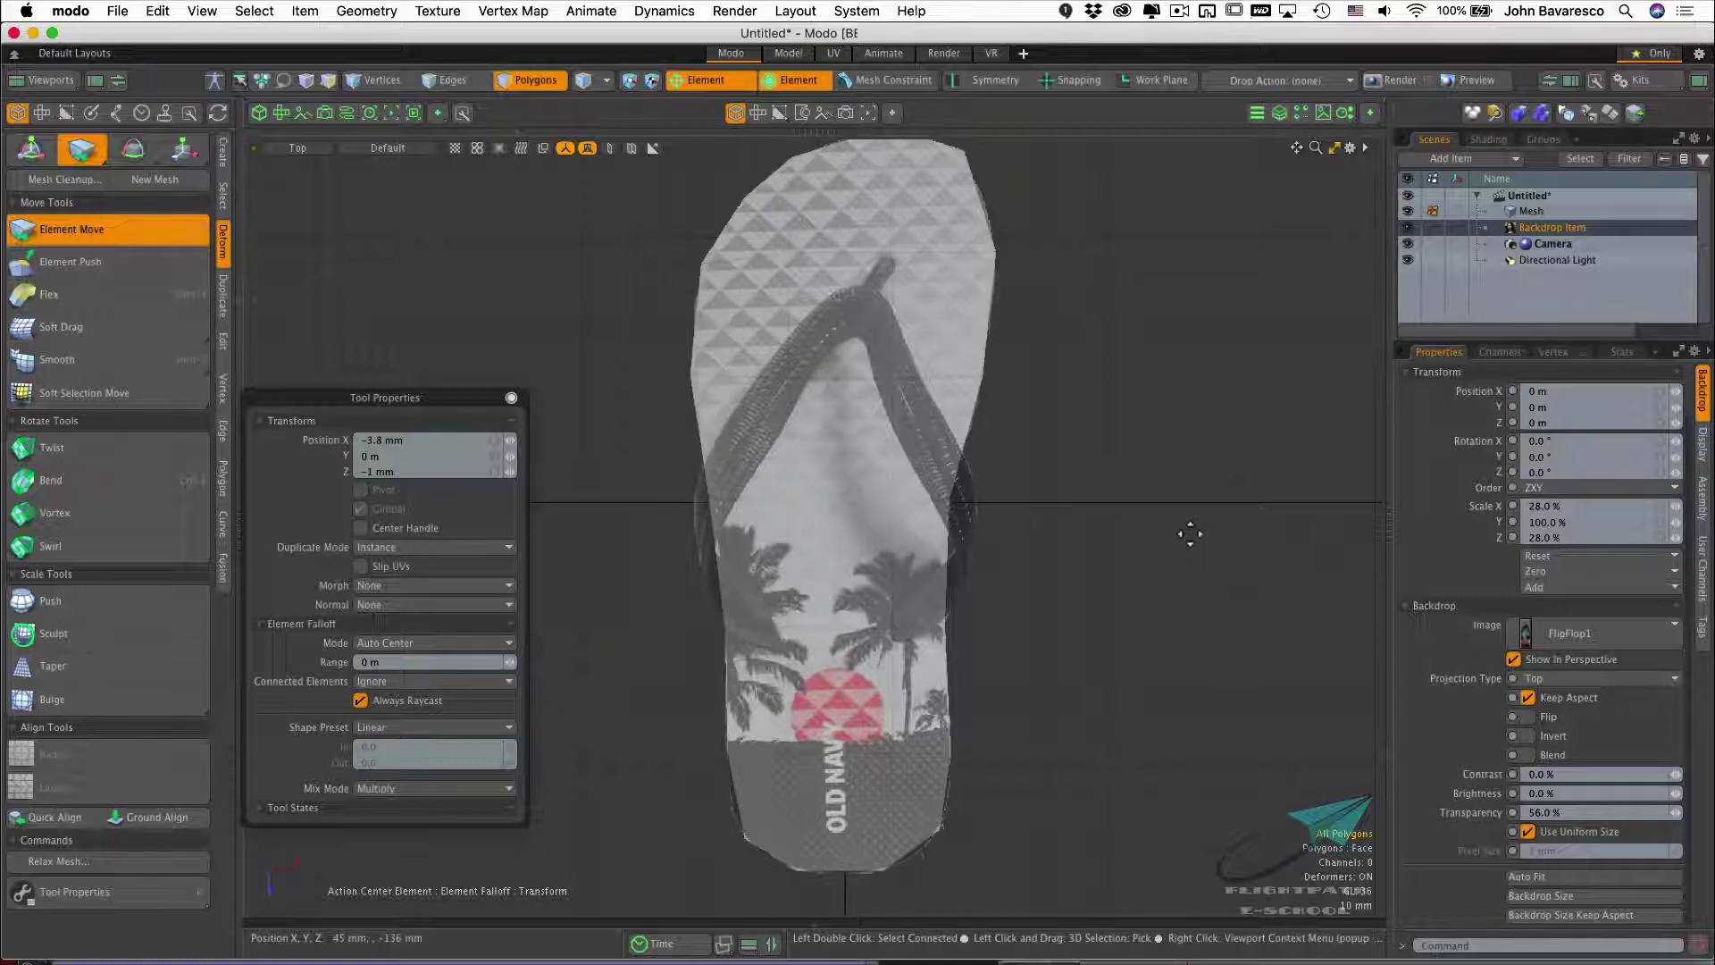
key(Tab)
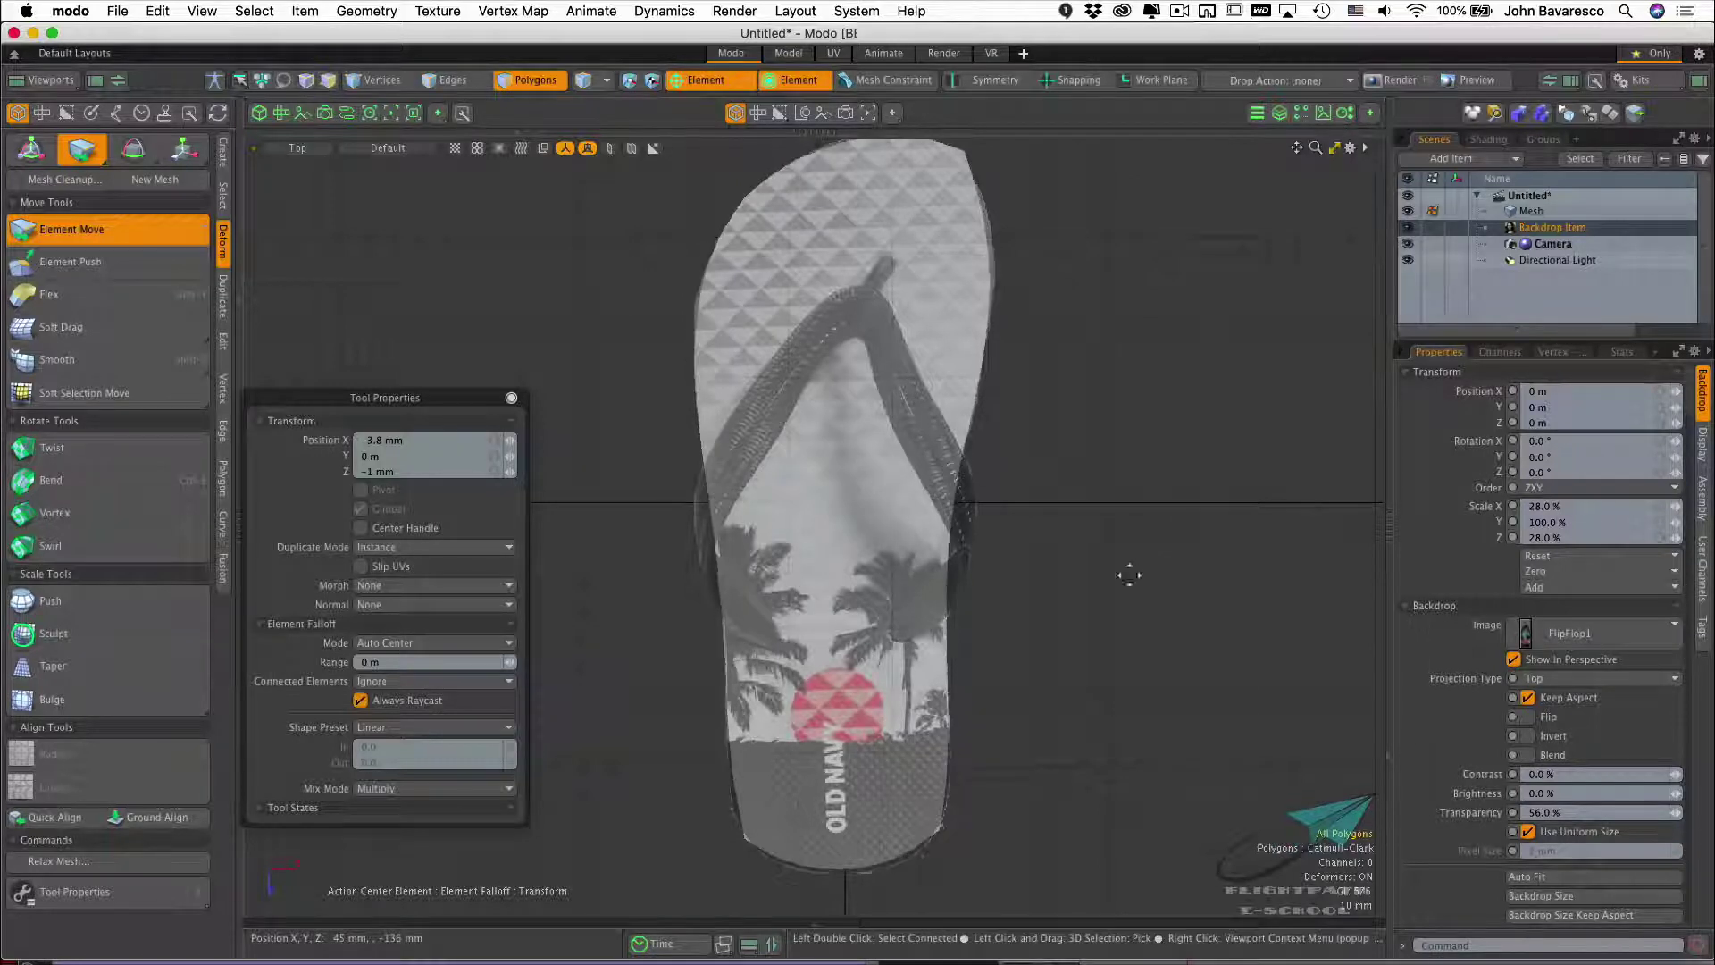
Adjust the vertices at the toe's upper-right corner and along its right side with Element Move to fit the backdrop outline
ctrl+alt+drag(918, 731, 924, 776)
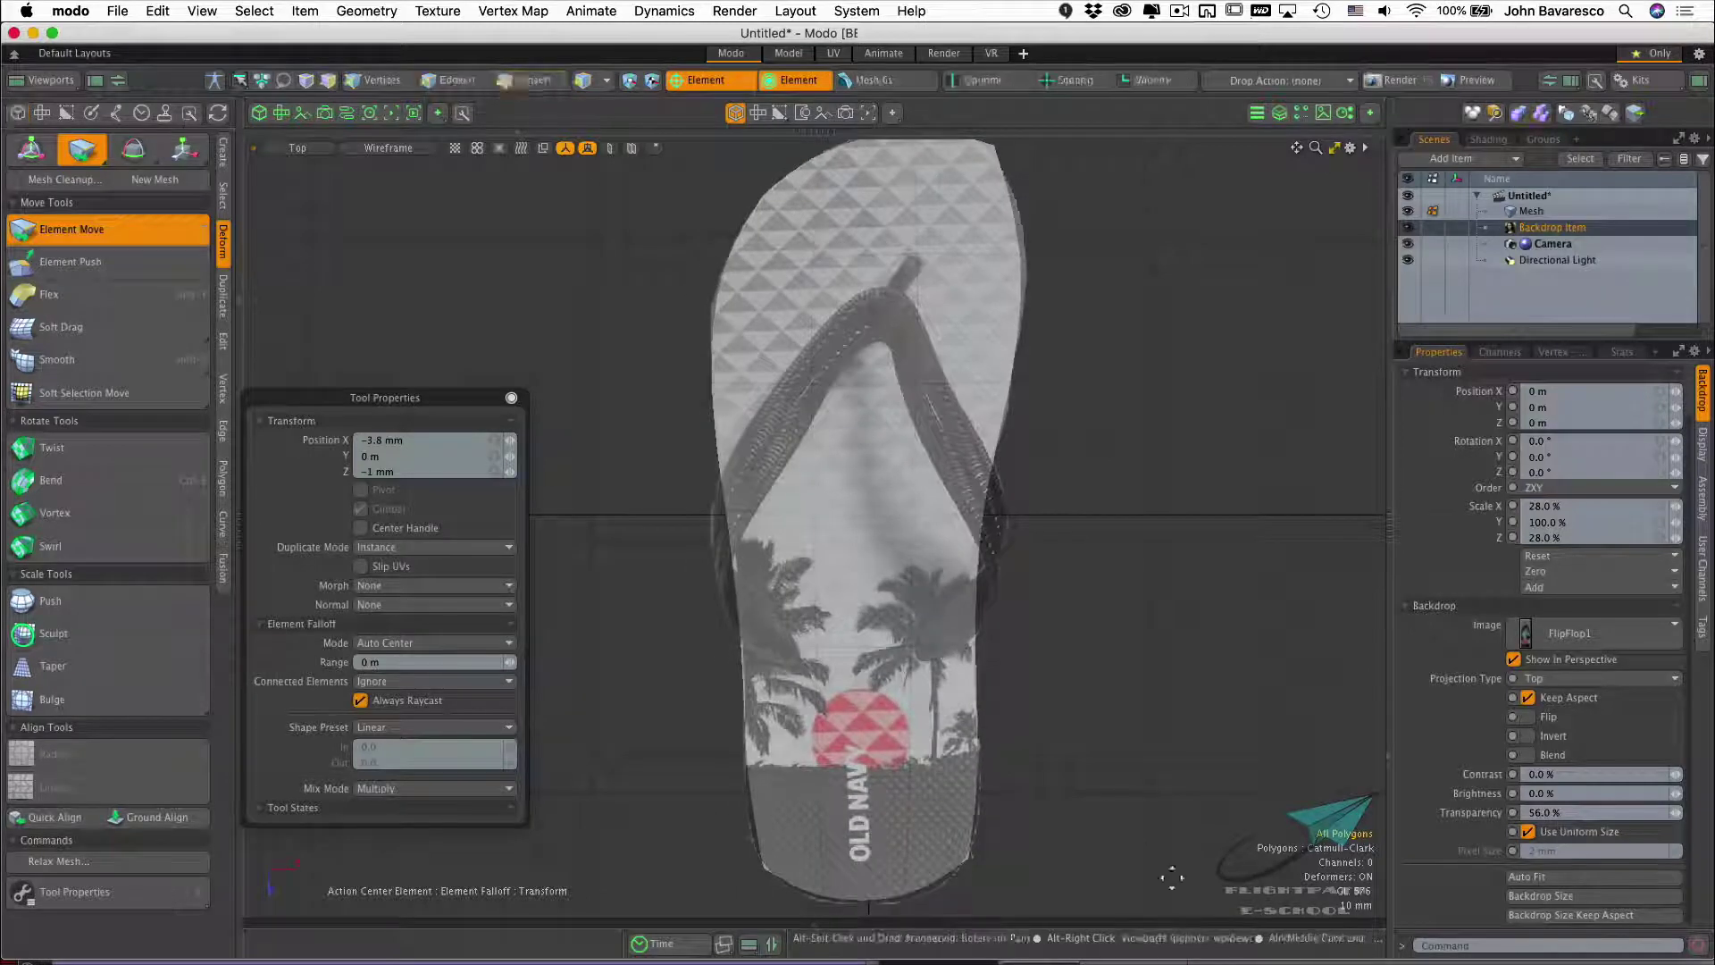
ctrl+alt+drag(1119, 728, 1073, 691)
alt+drag(1080, 613, 1064, 600)
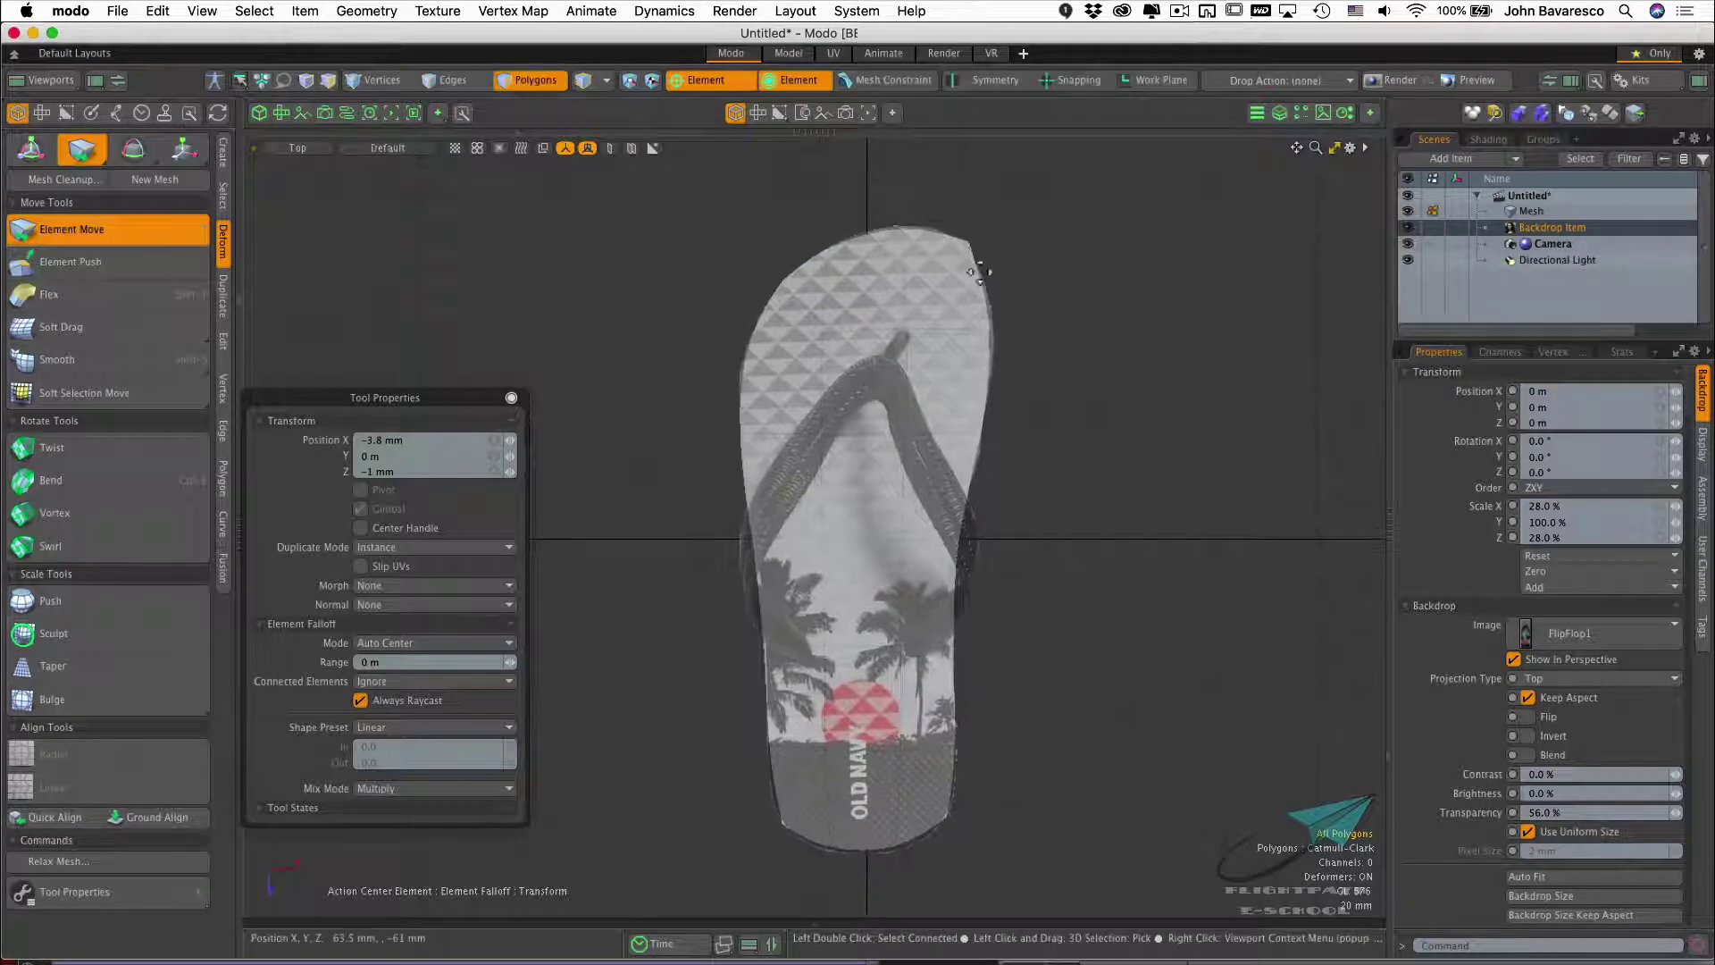
drag(967, 241, 979, 255)
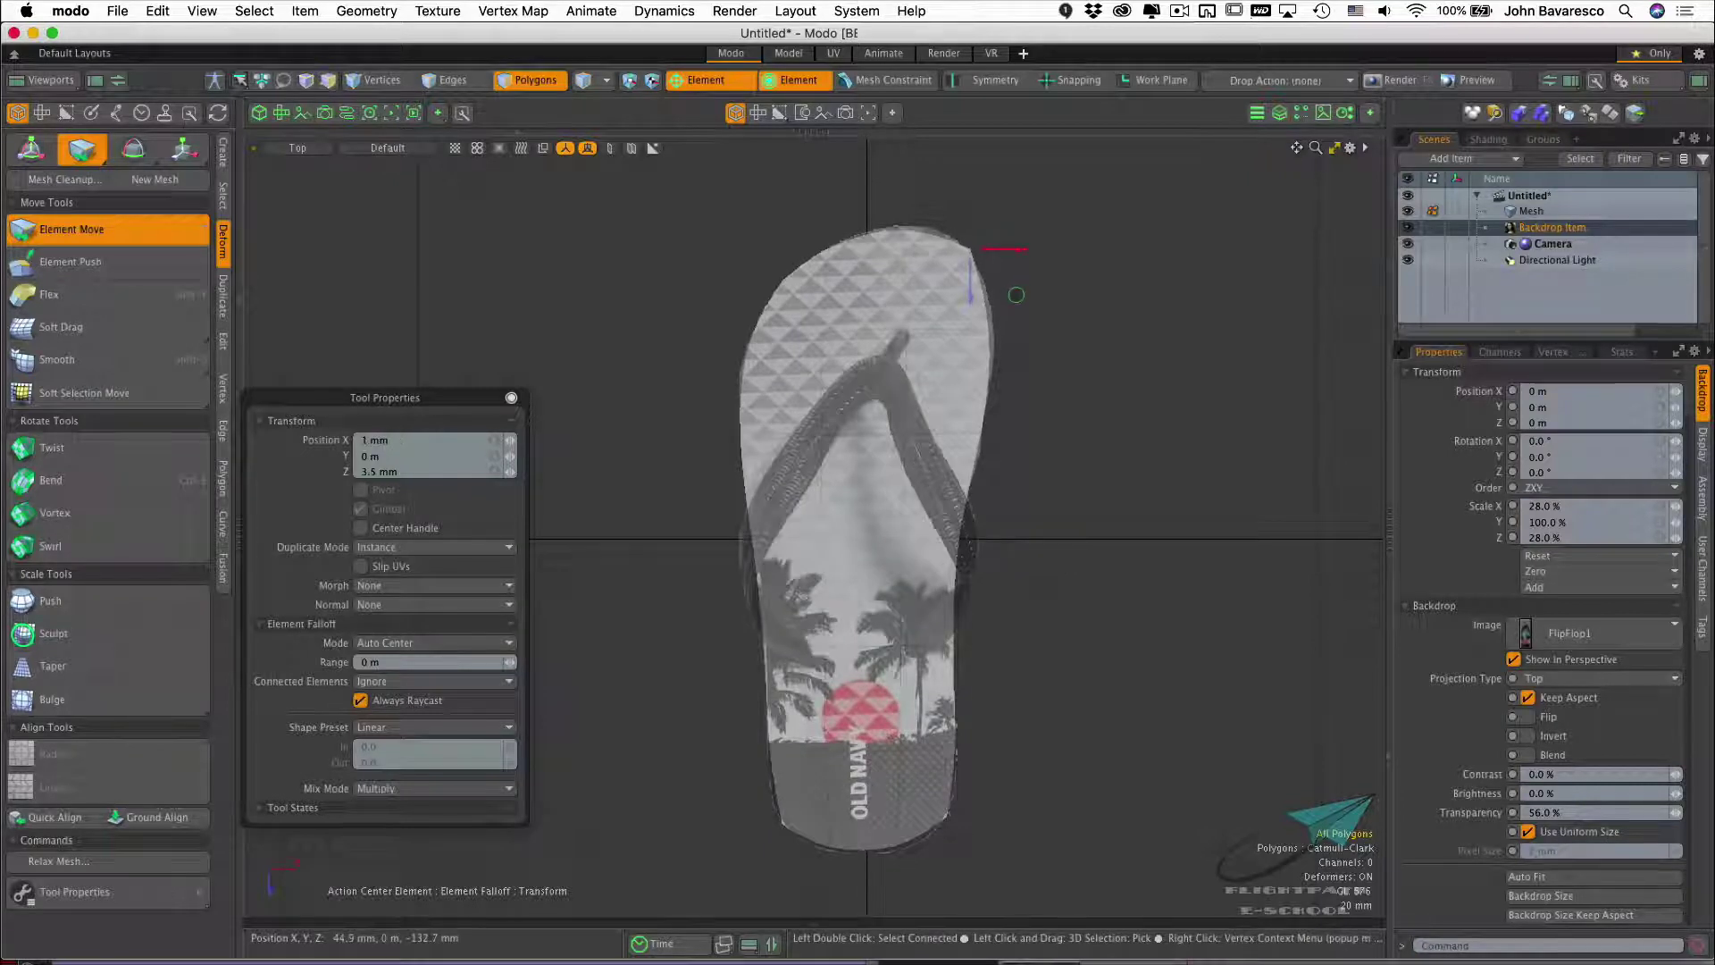
drag(987, 332, 1005, 366)
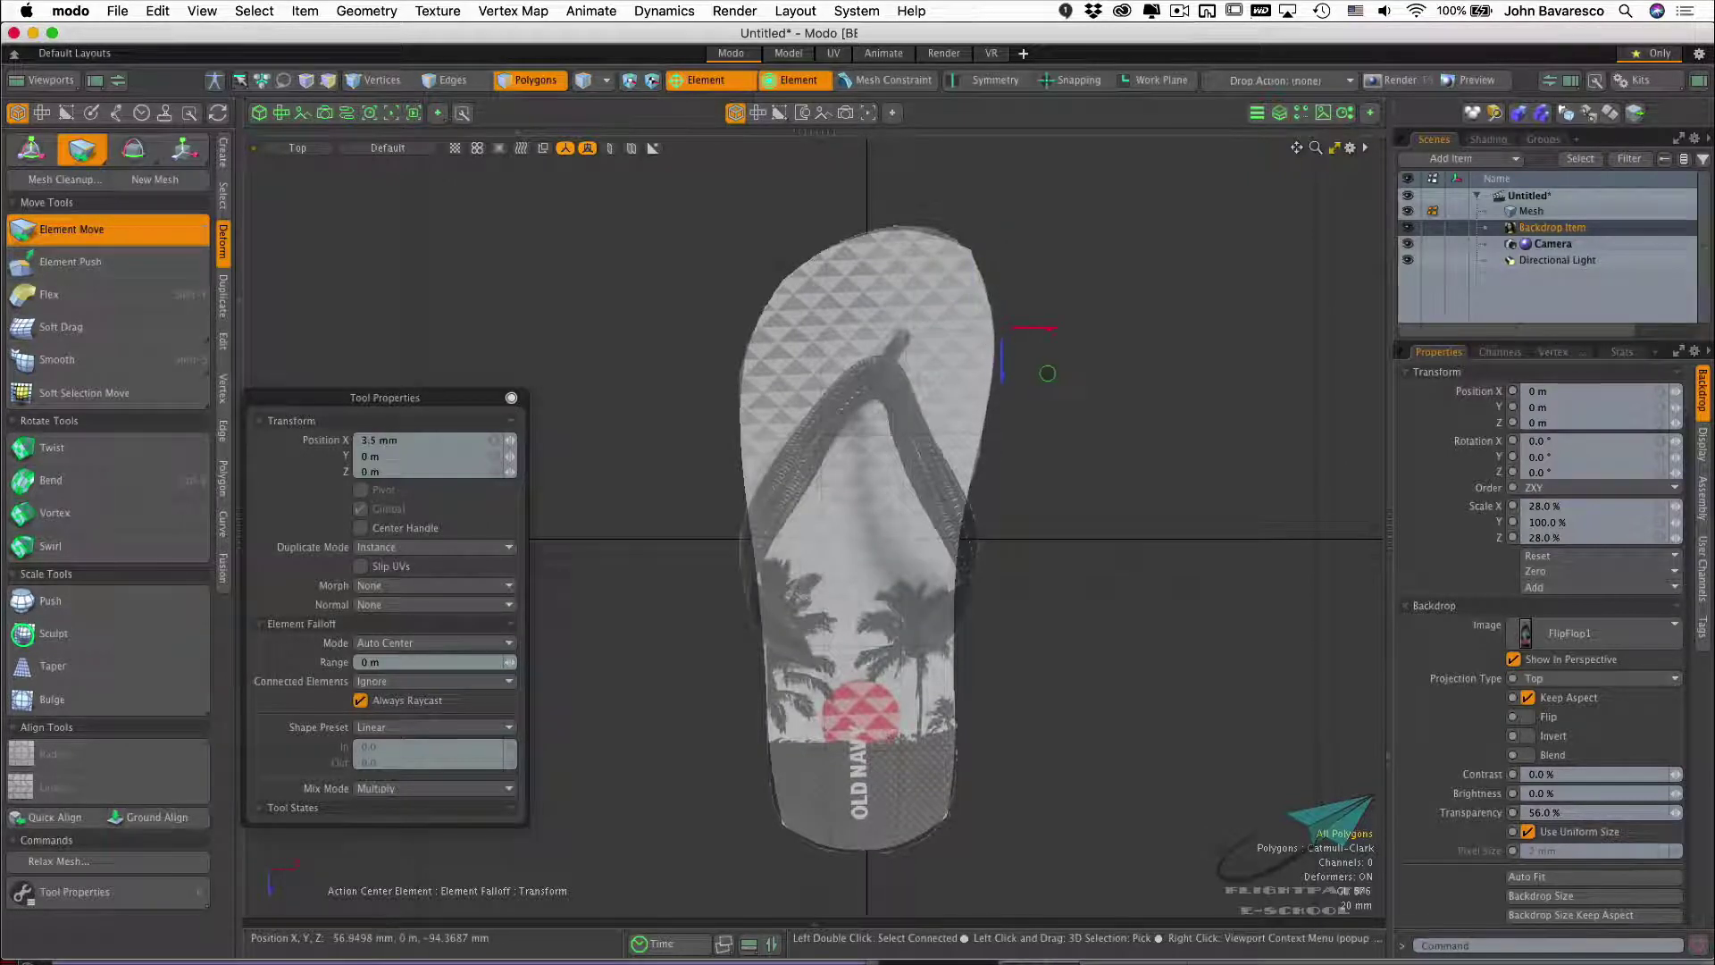
drag(971, 241, 967, 246)
Set the Catmull-Clark boundary rules of the Mesh item to Smooth All
click(1529, 211)
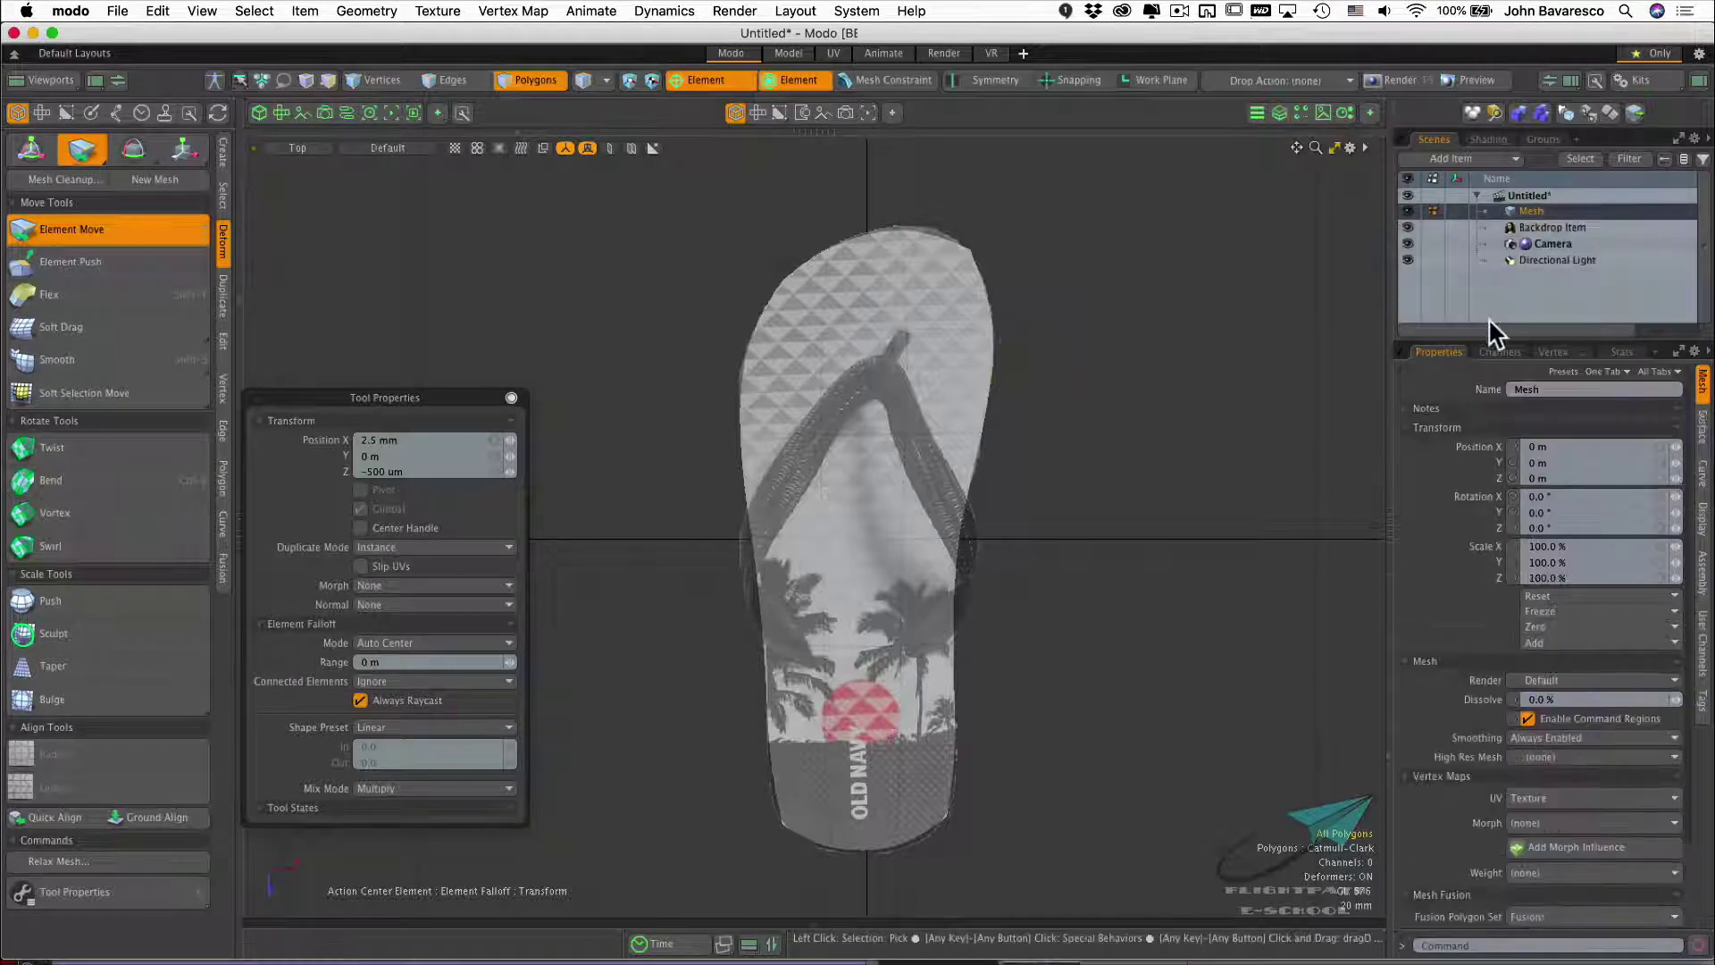
click(1703, 427)
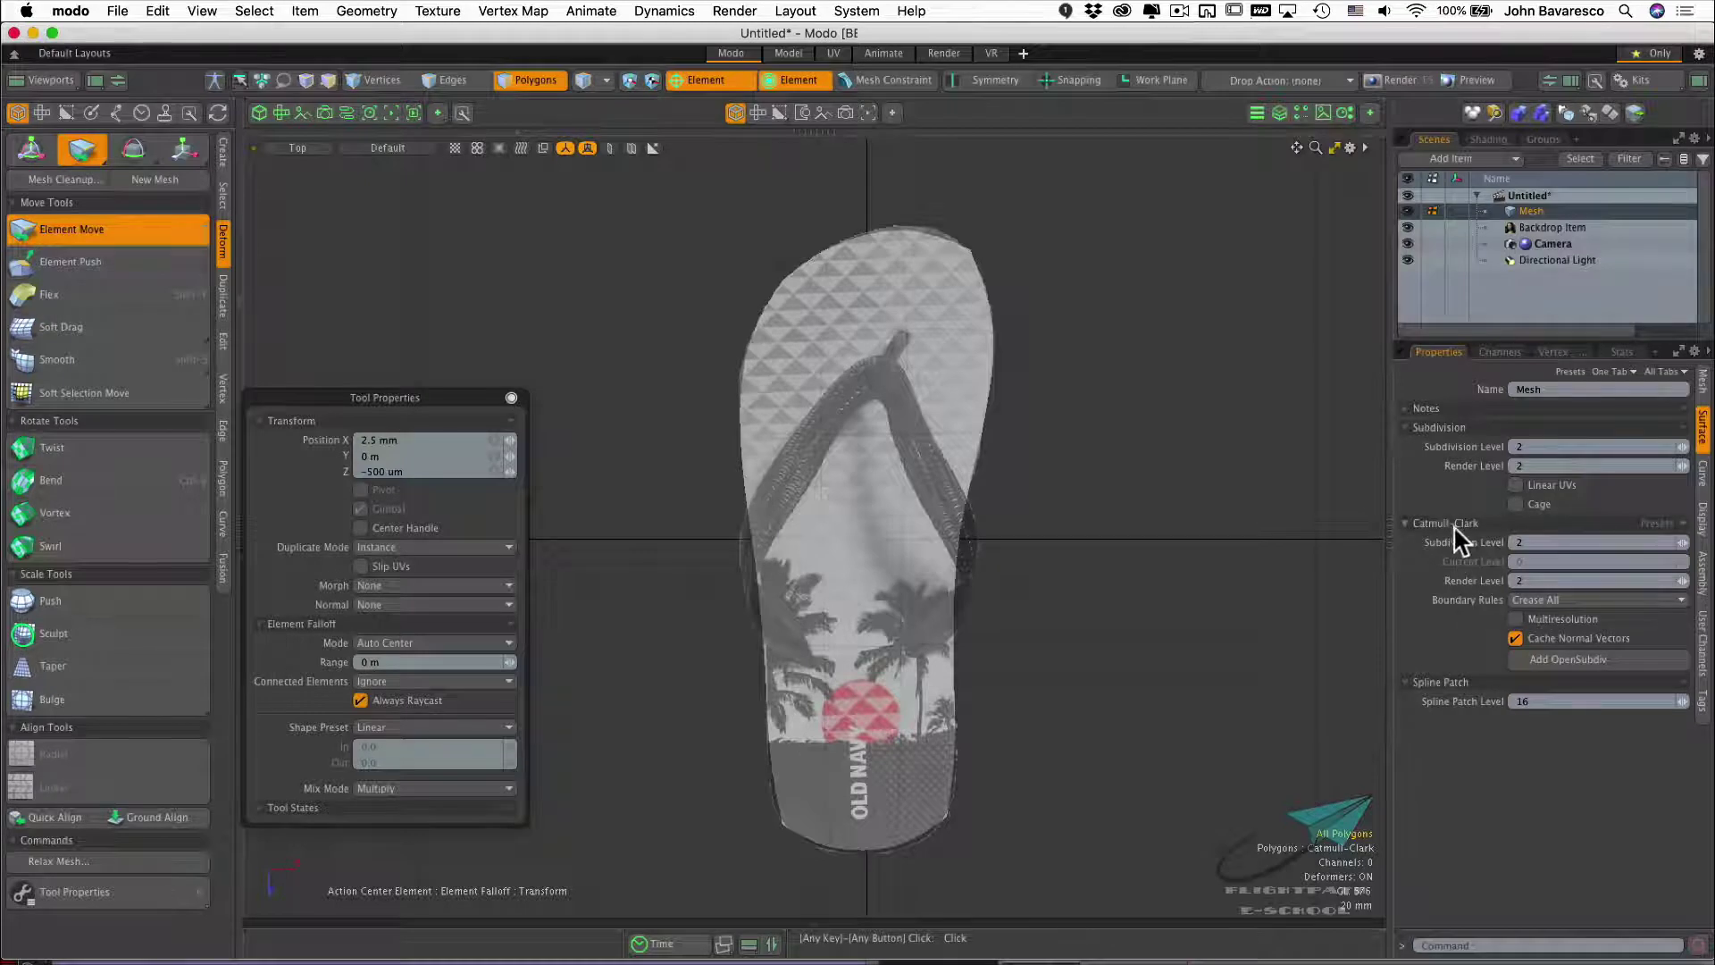
click(1546, 603)
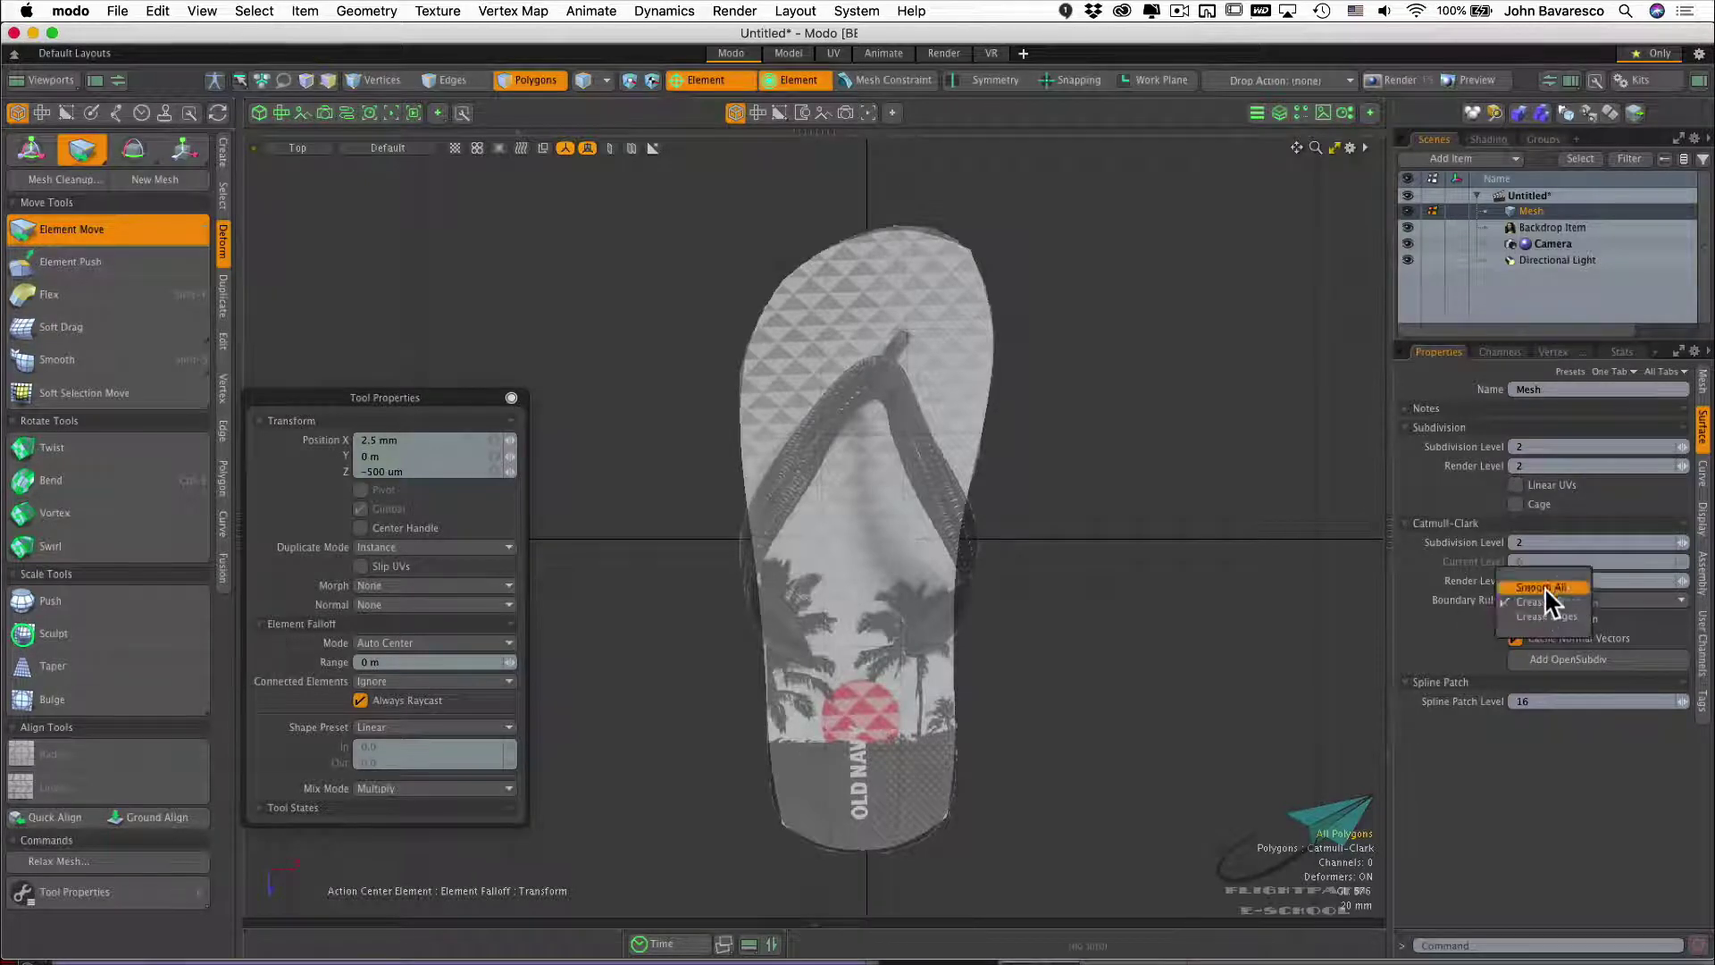
click(1542, 587)
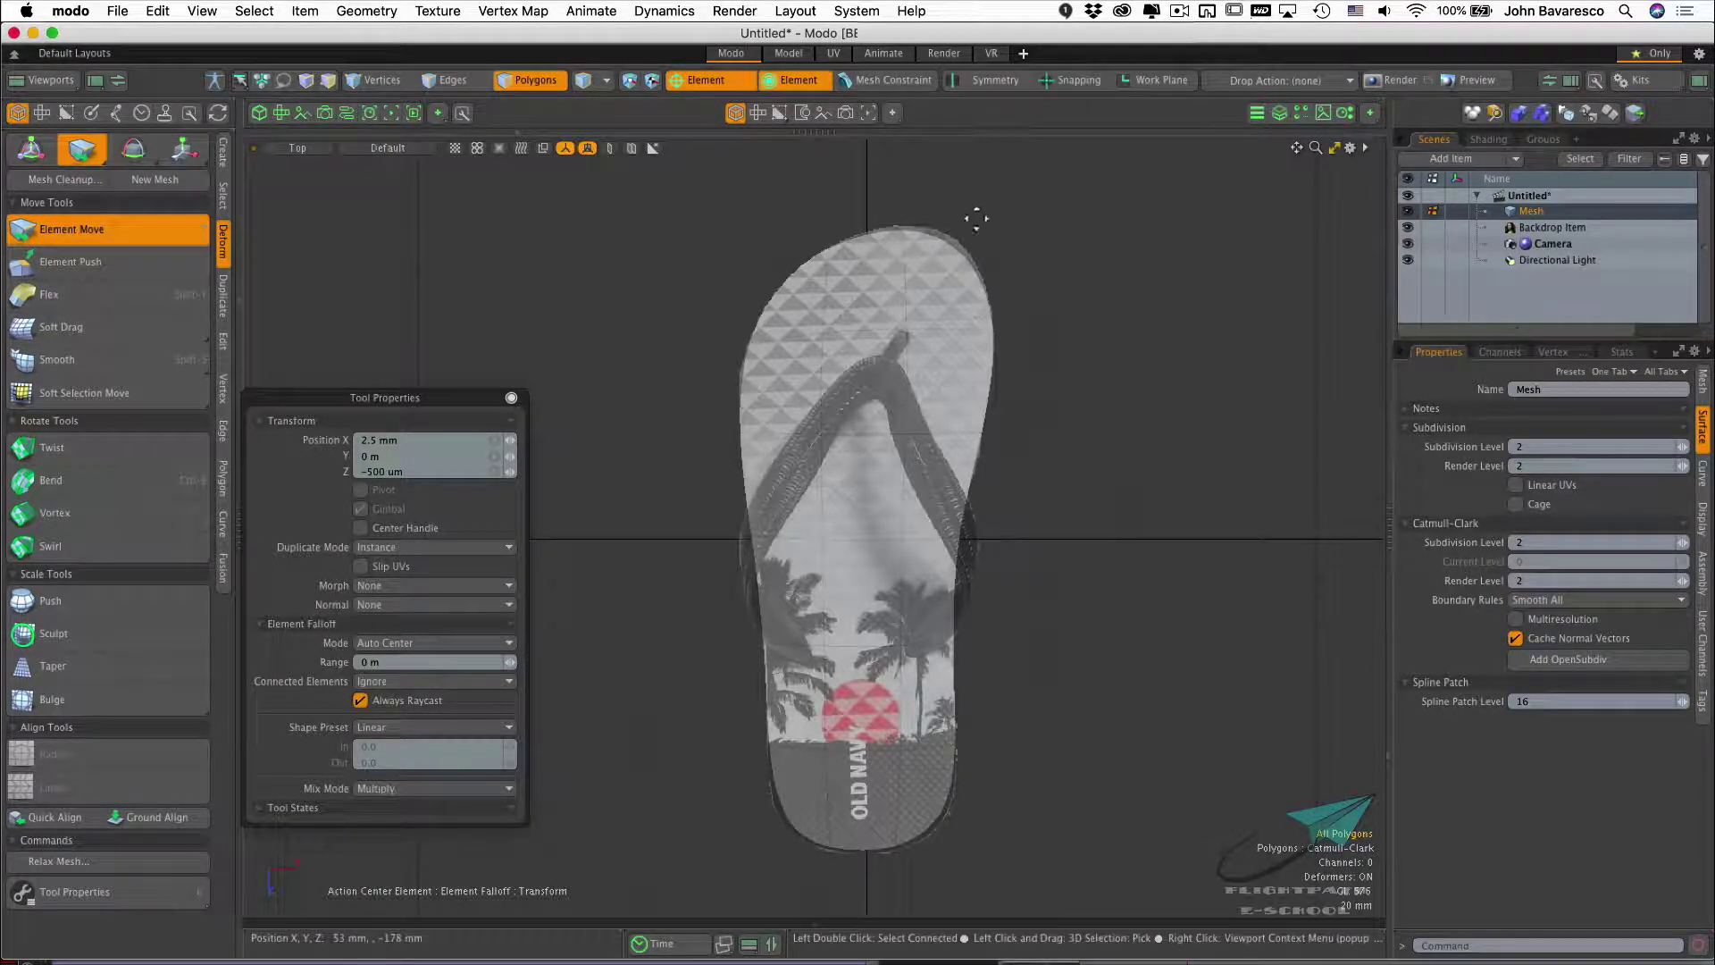
Nudge the toe's right-hand vertex and both heel corner vertices outward so the smoothed sole edge meets the backdrop outline
scroll(950, 237, up, 3)
drag(952, 256, 987, 249)
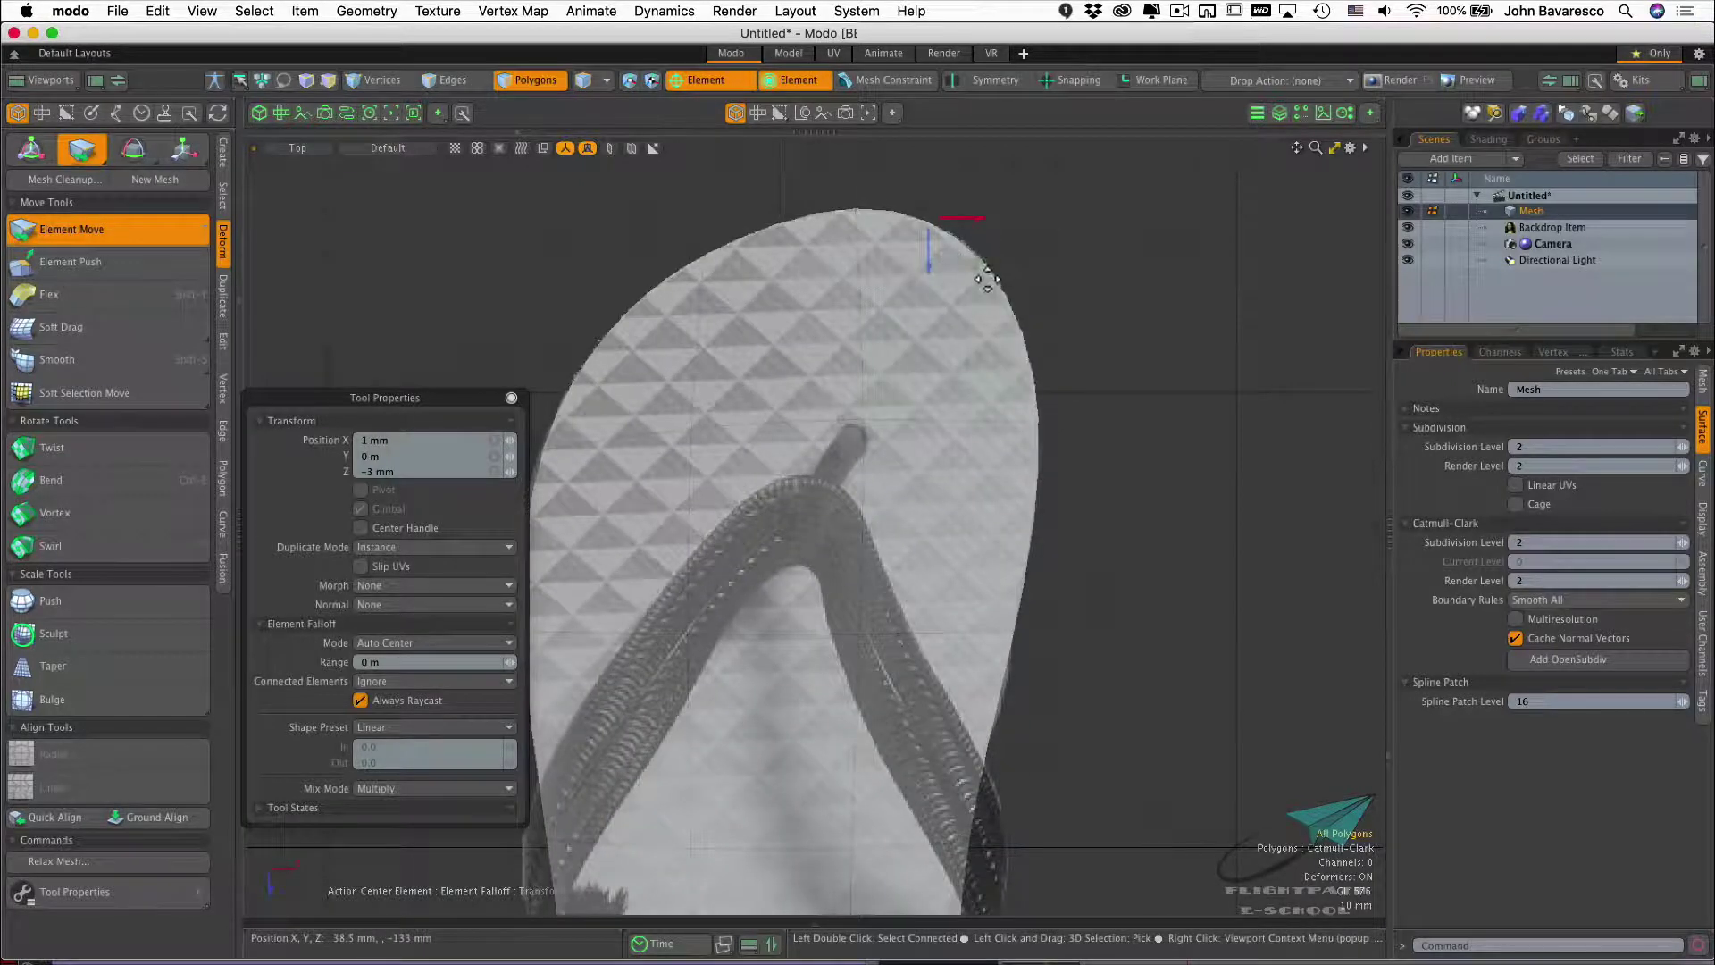
scroll(908, 260, down, 4)
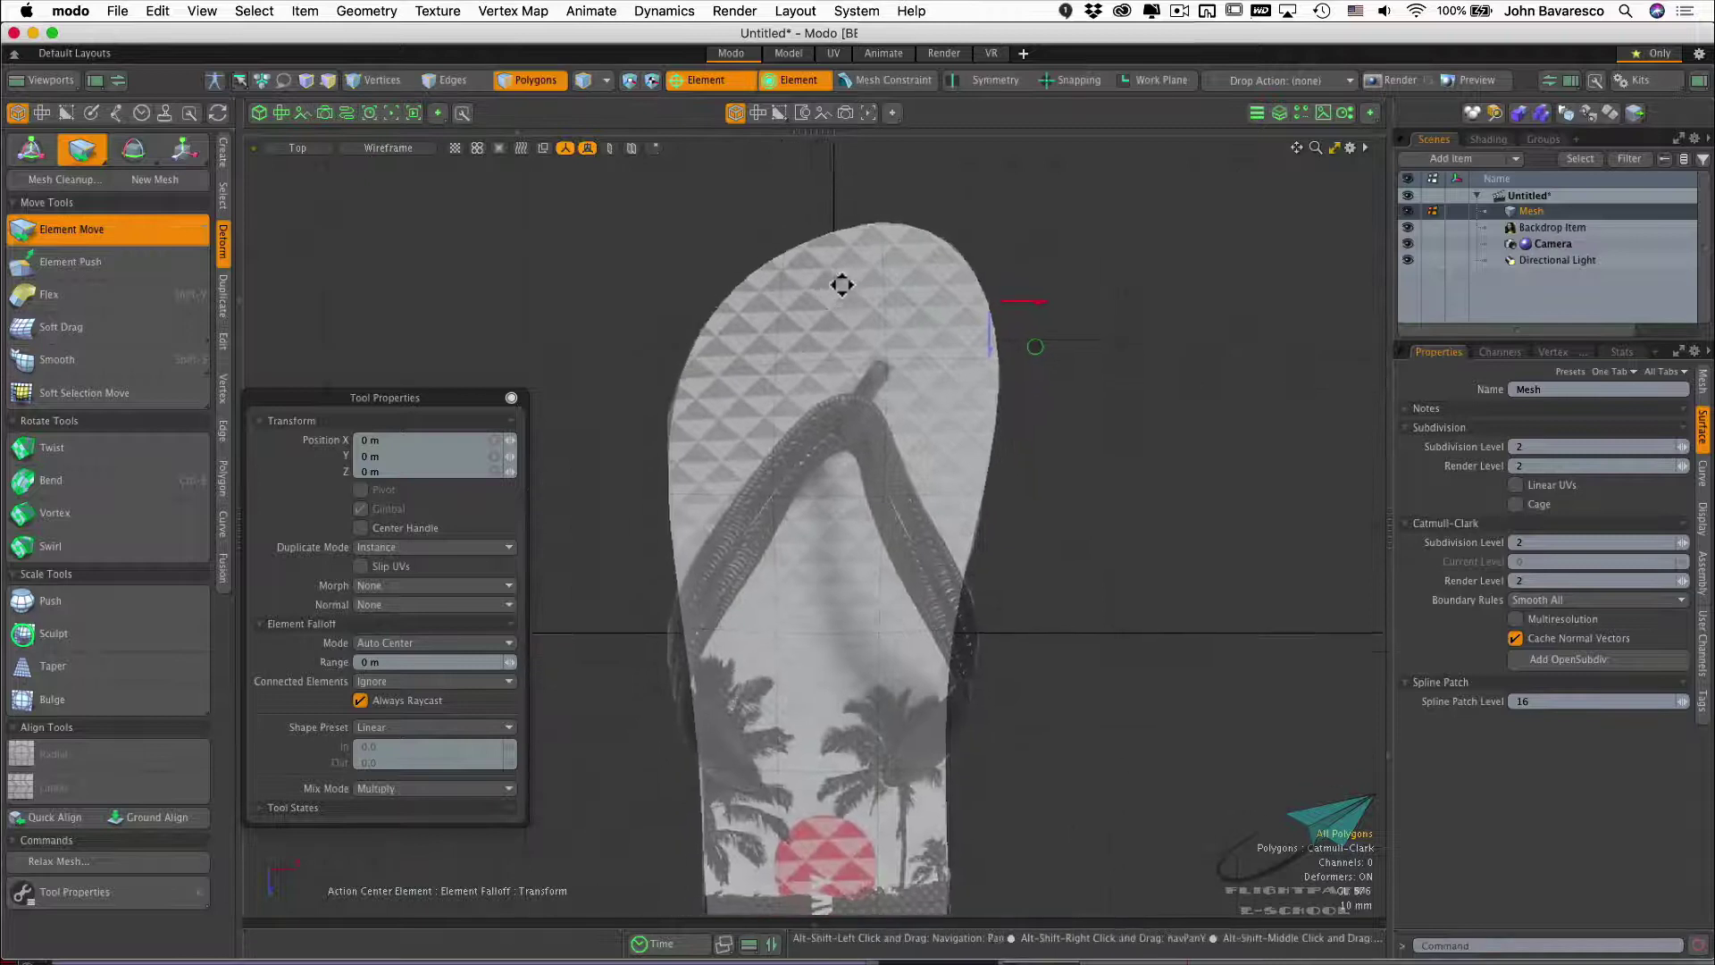
scroll(831, 608, down, 5)
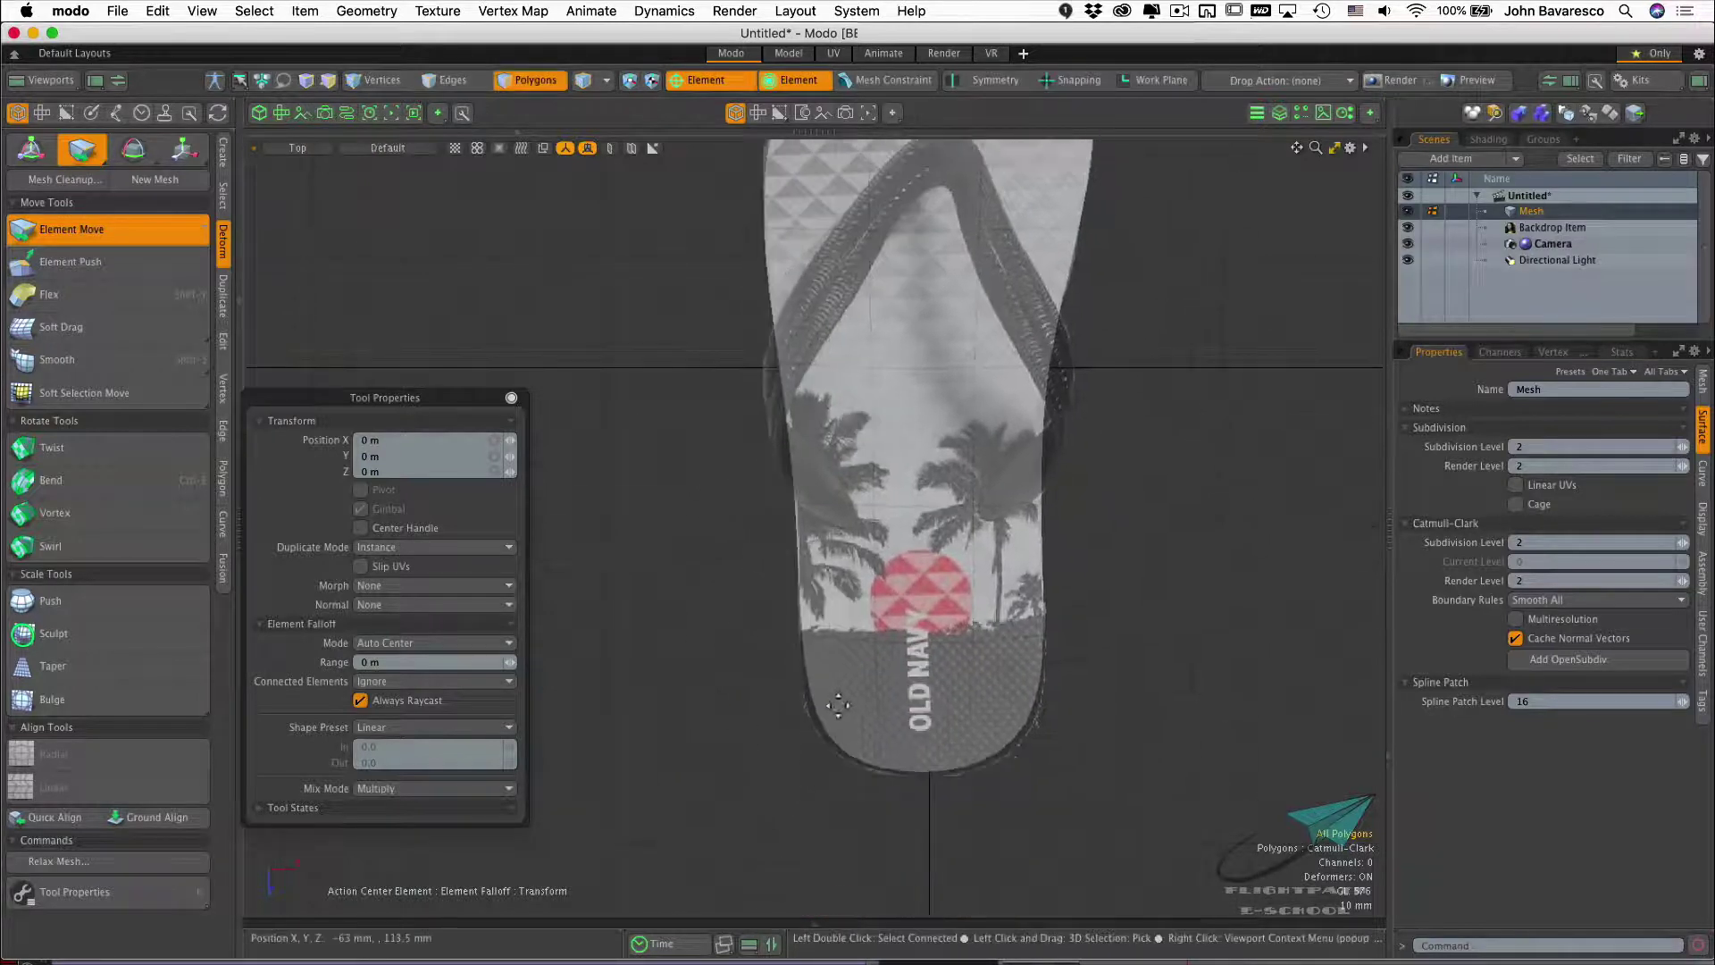
drag(824, 715, 820, 719)
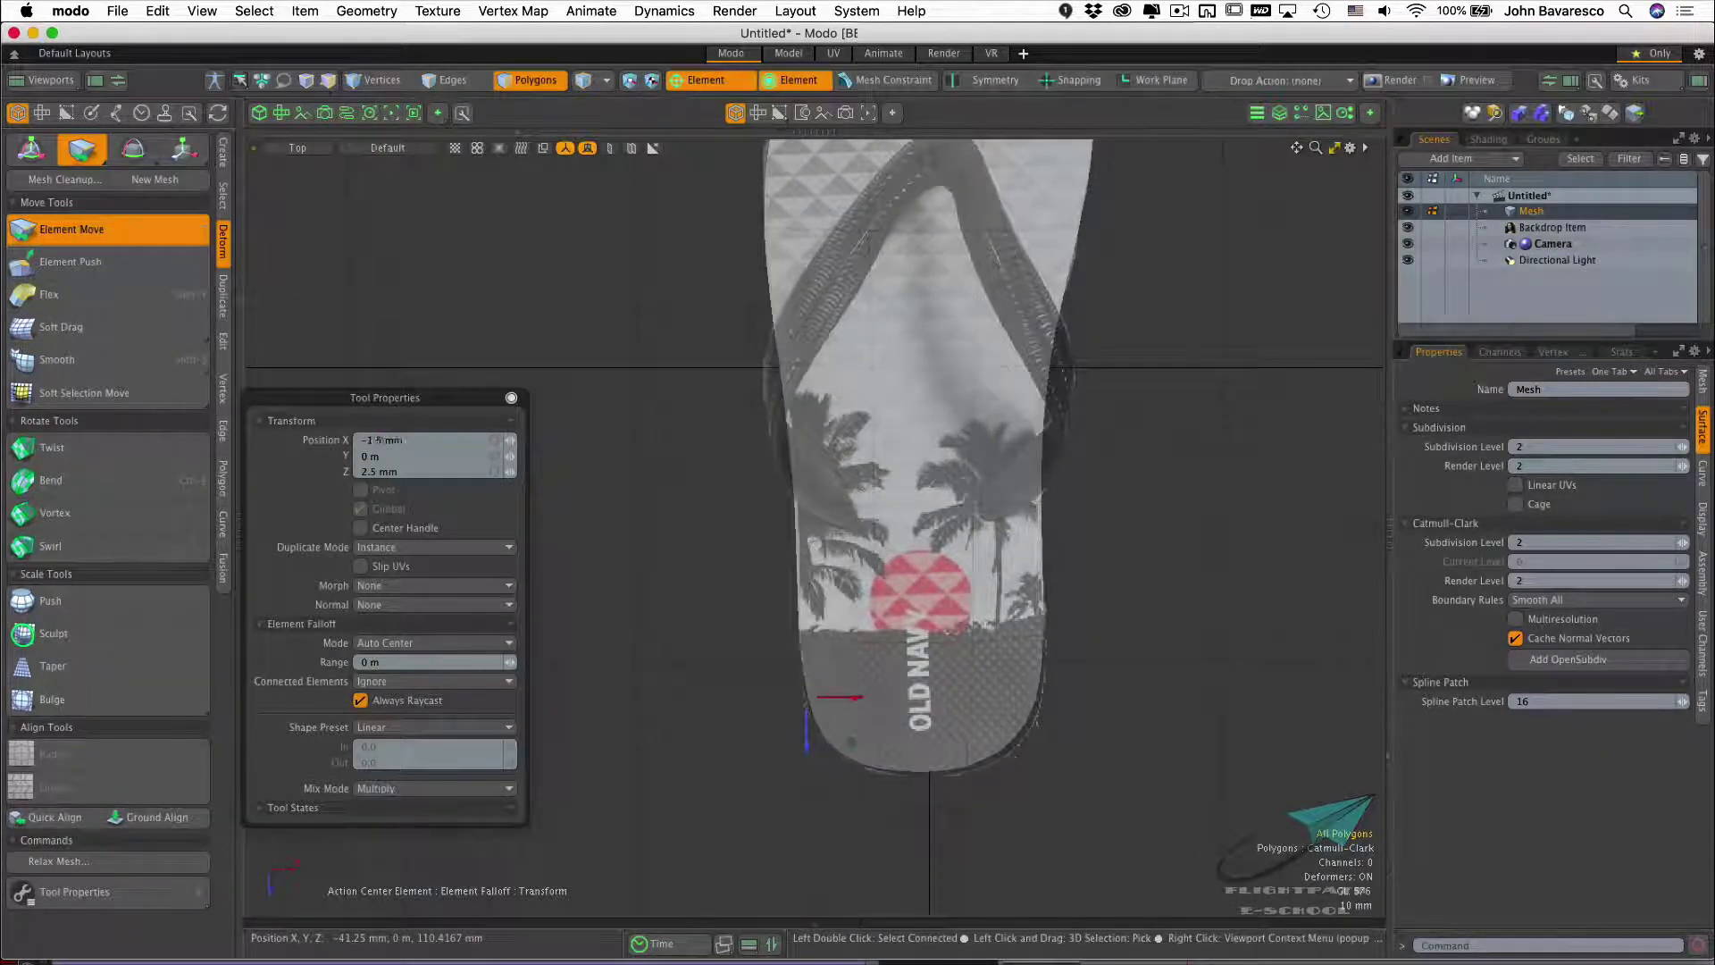
drag(1019, 740, 1021, 741)
alt+drag(951, 570, 888, 726)
alt+drag(969, 459, 946, 510)
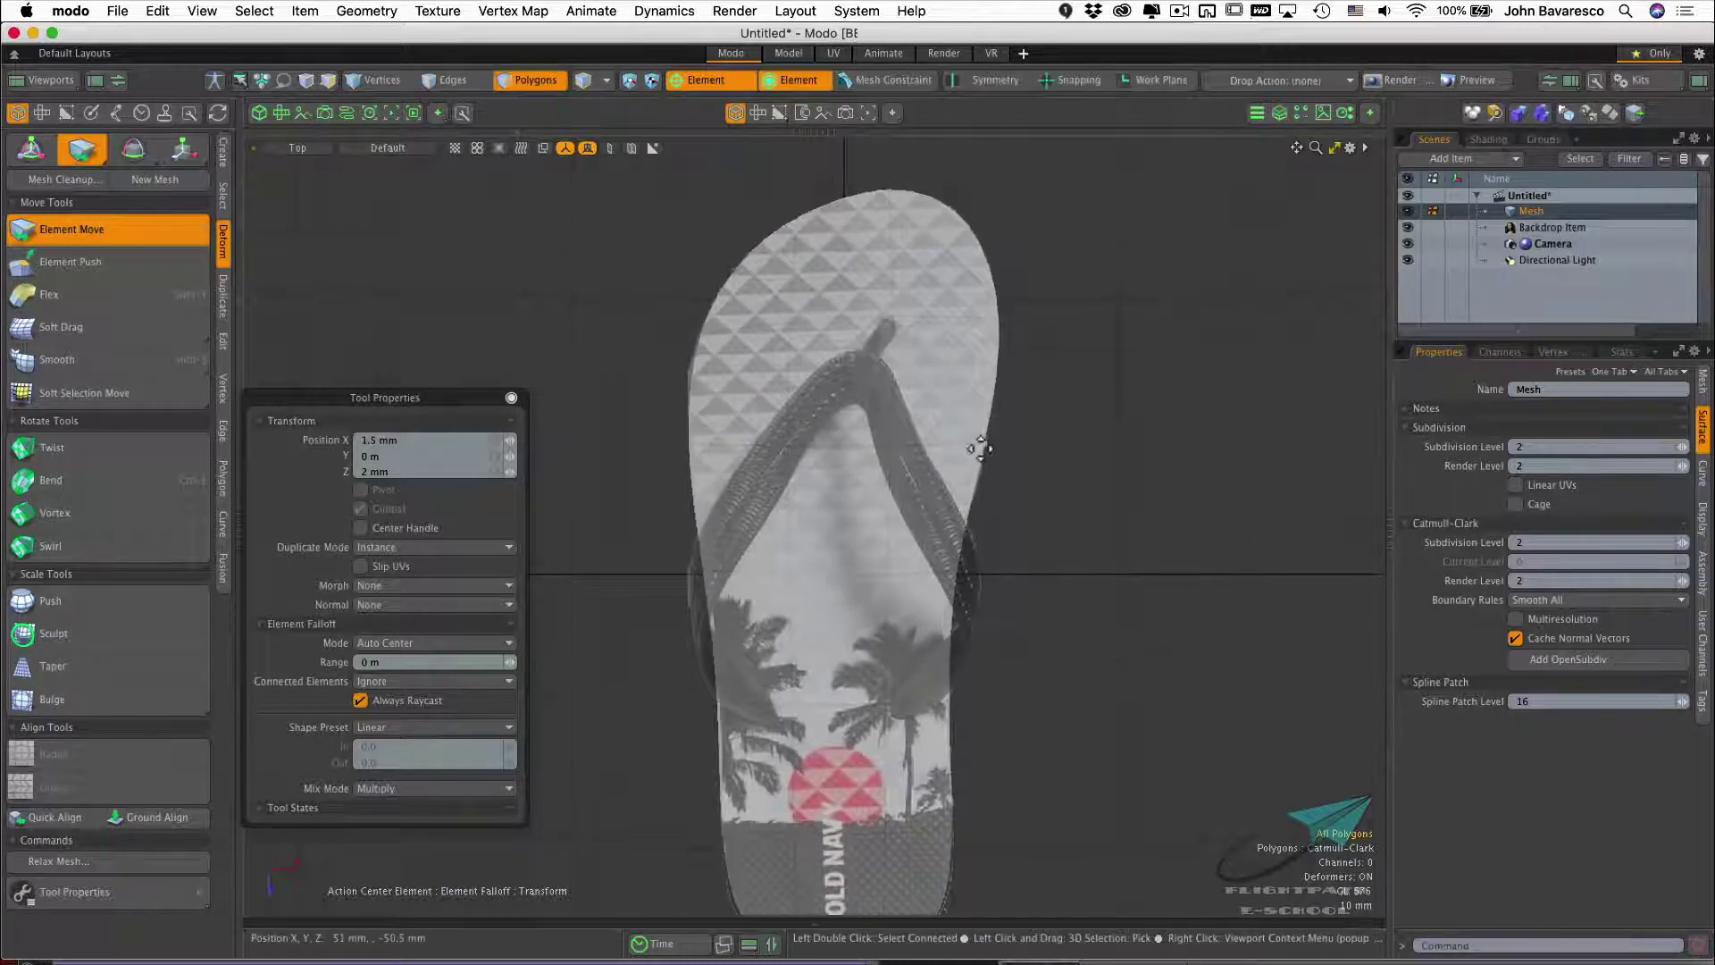
Leave the Element Move tool and save the scene as FlipFlop02.lxo
key(space)
scroll(984, 448, down, 1)
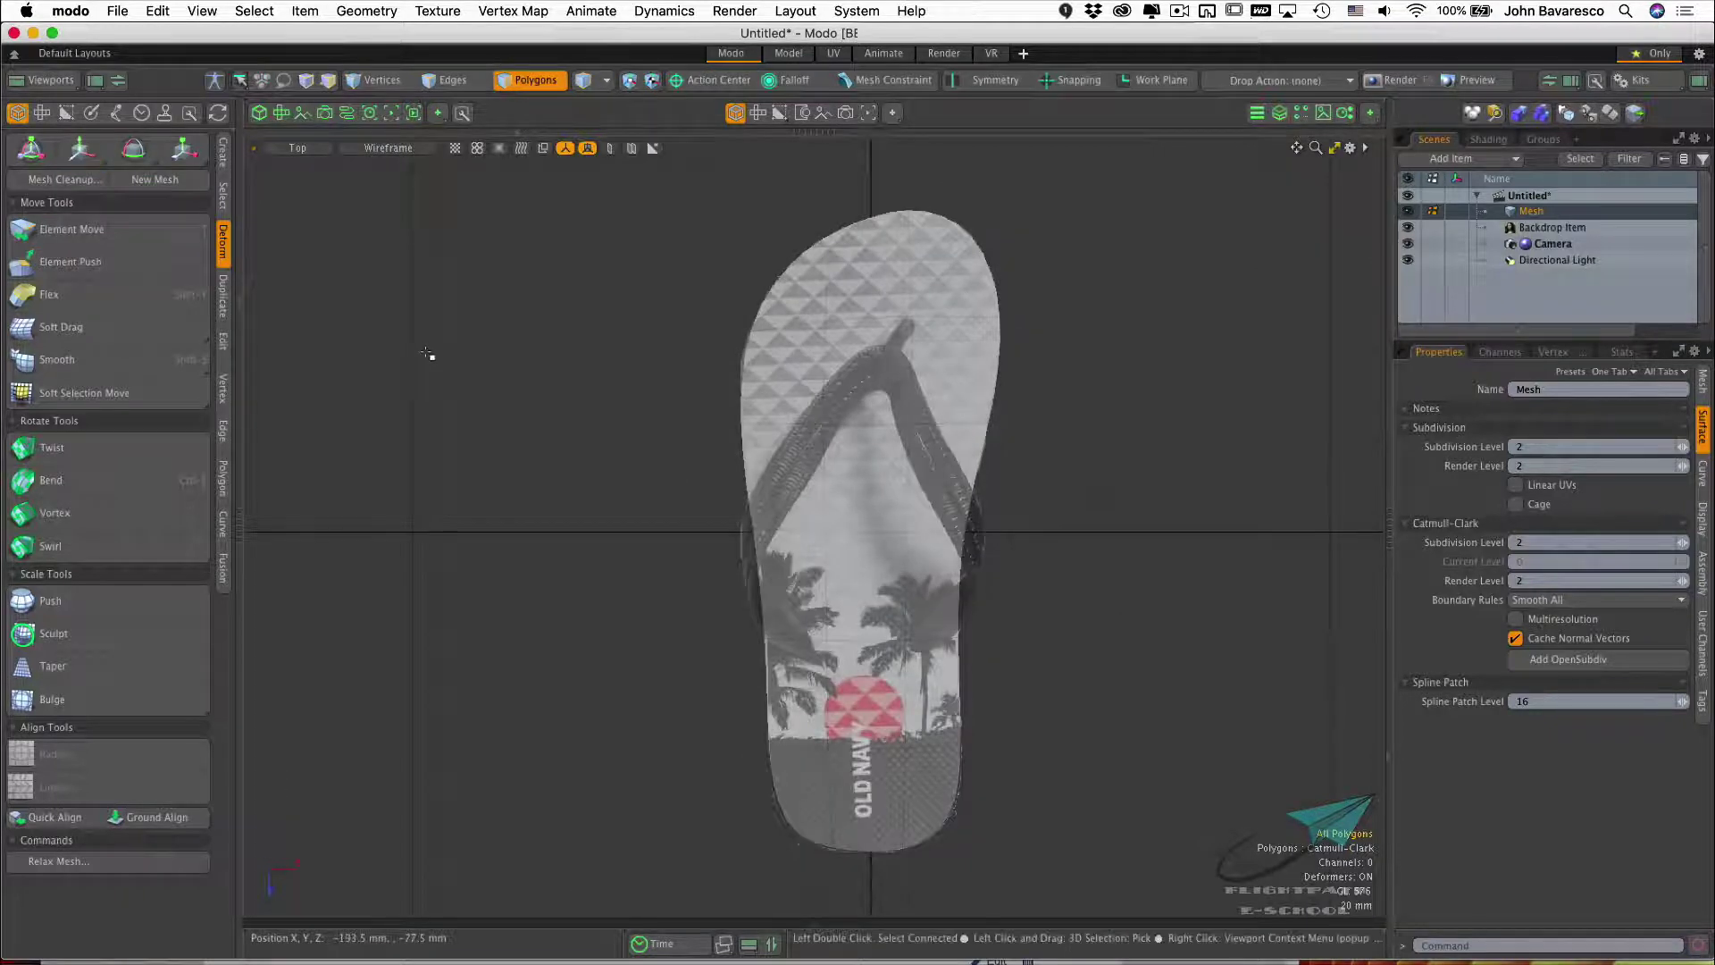
click(115, 12)
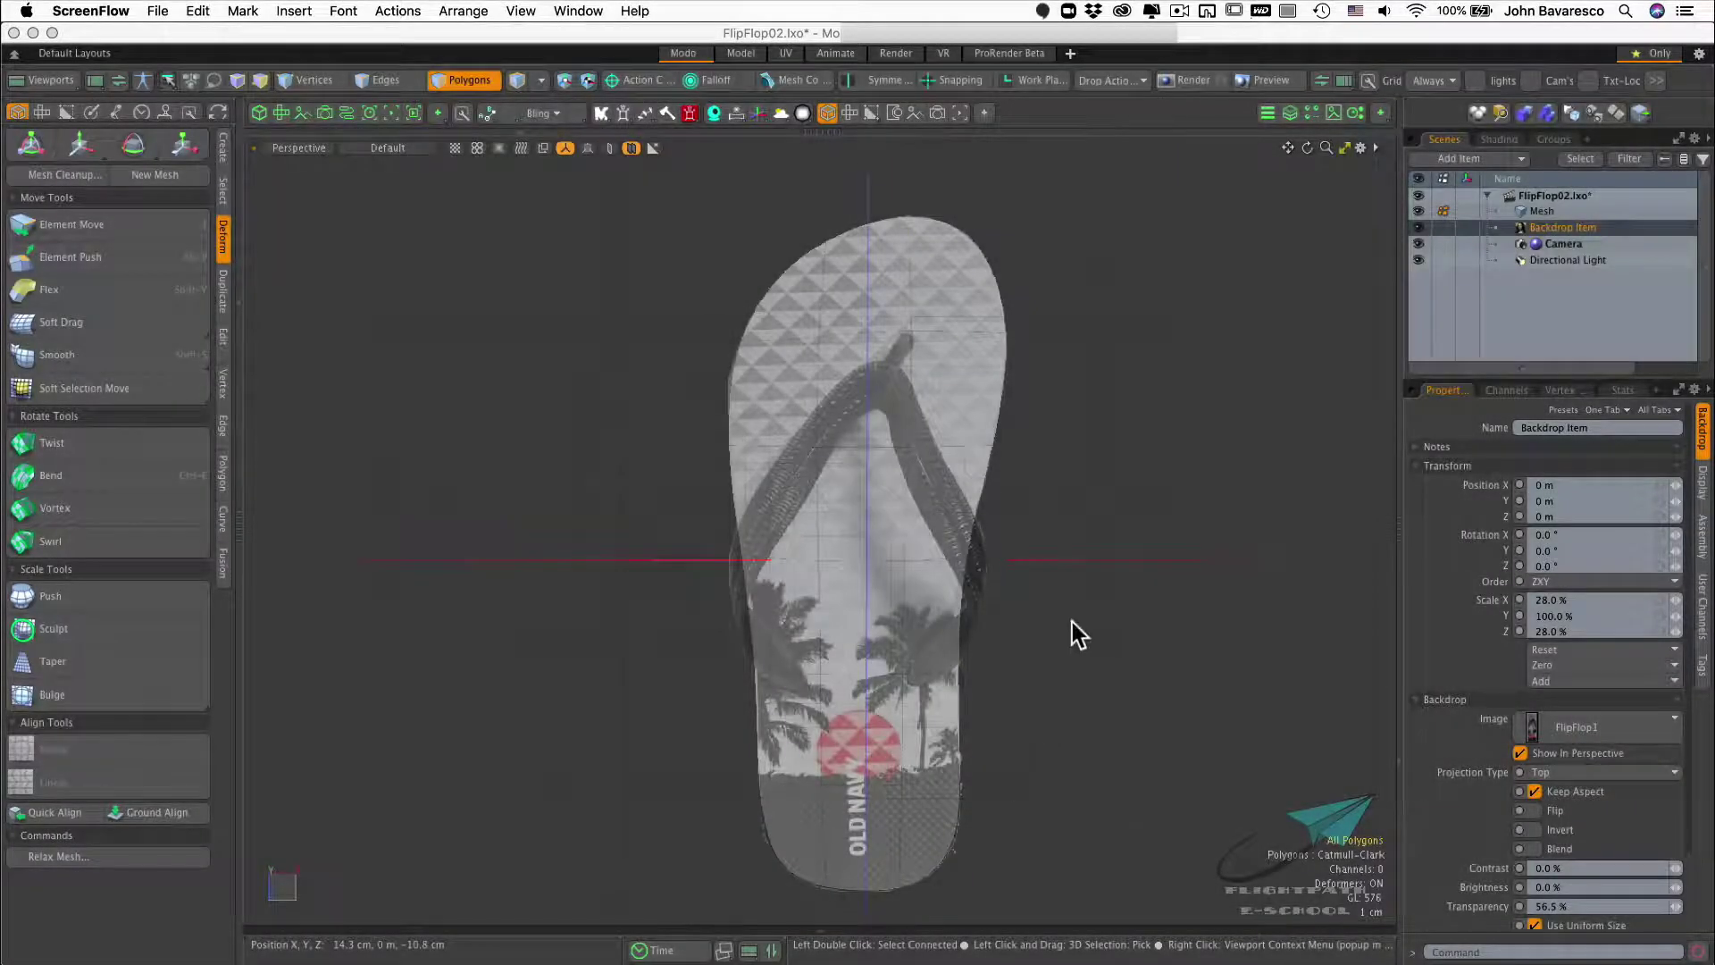
Try a higher transparency on the backdrop image, then set it to 50%
click(1065, 623)
alt+shift+drag(1060, 620, 1064, 544)
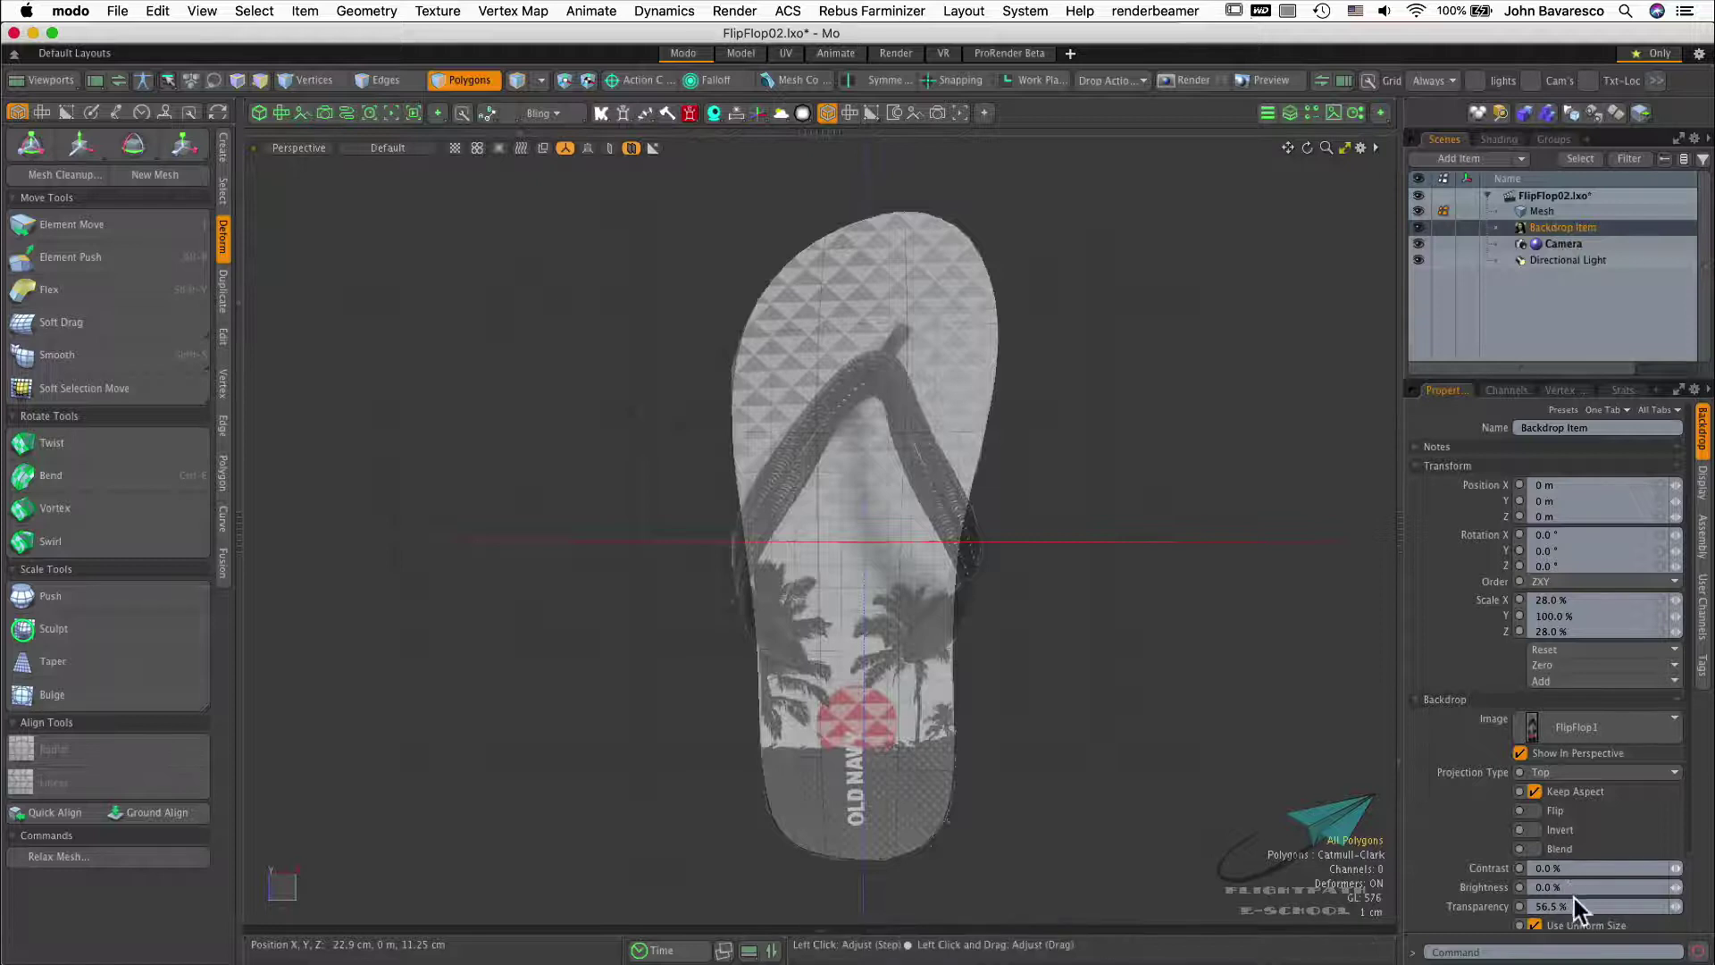
drag(1666, 902, 1694, 903)
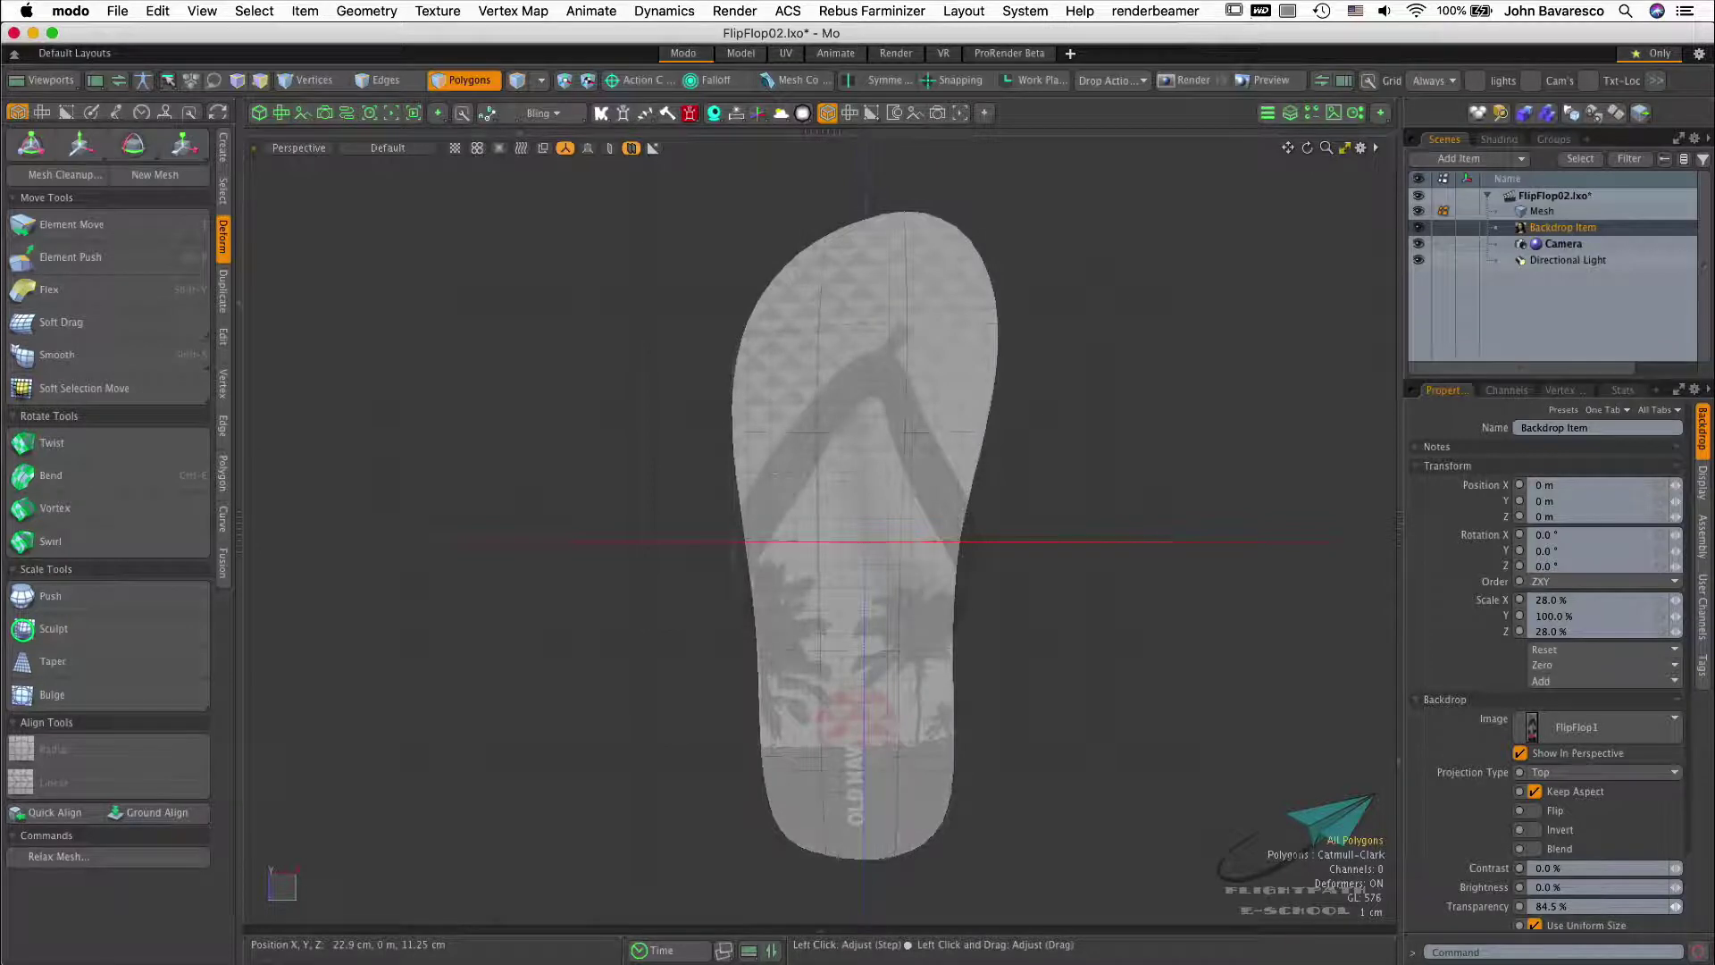
drag(1689, 903, 1673, 903)
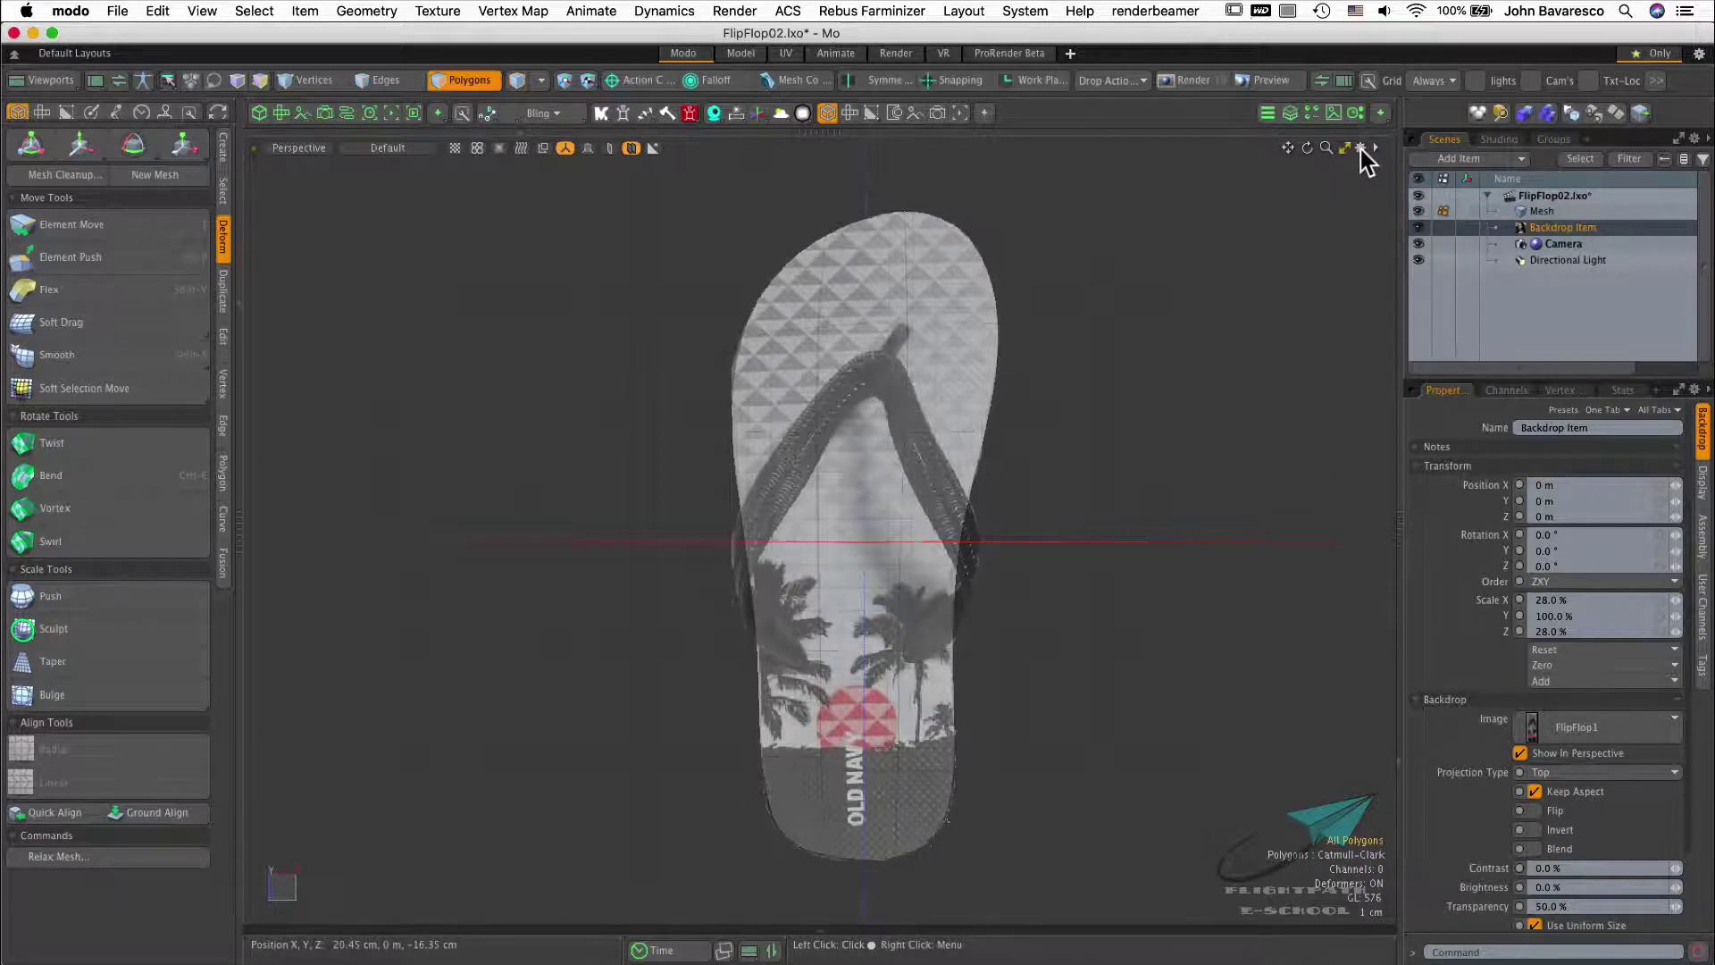
Open the 3D viewport properties and set both Show Work Plane and Show Grid to Never
click(1360, 149)
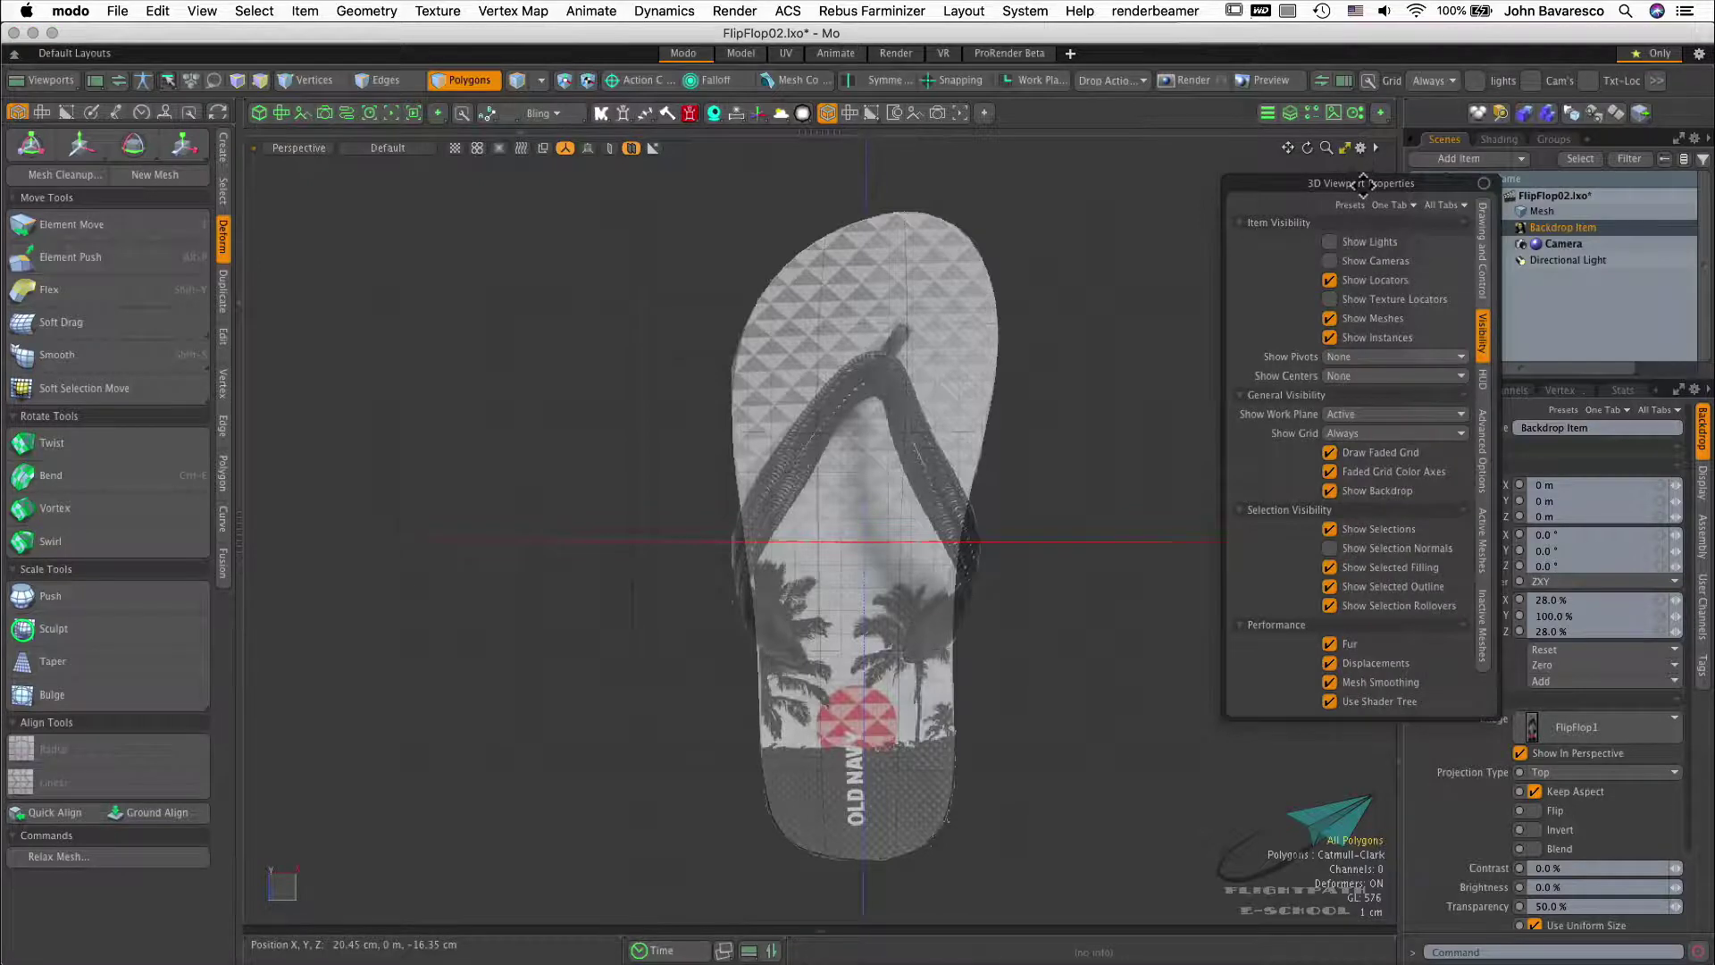
drag(1363, 183, 1194, 221)
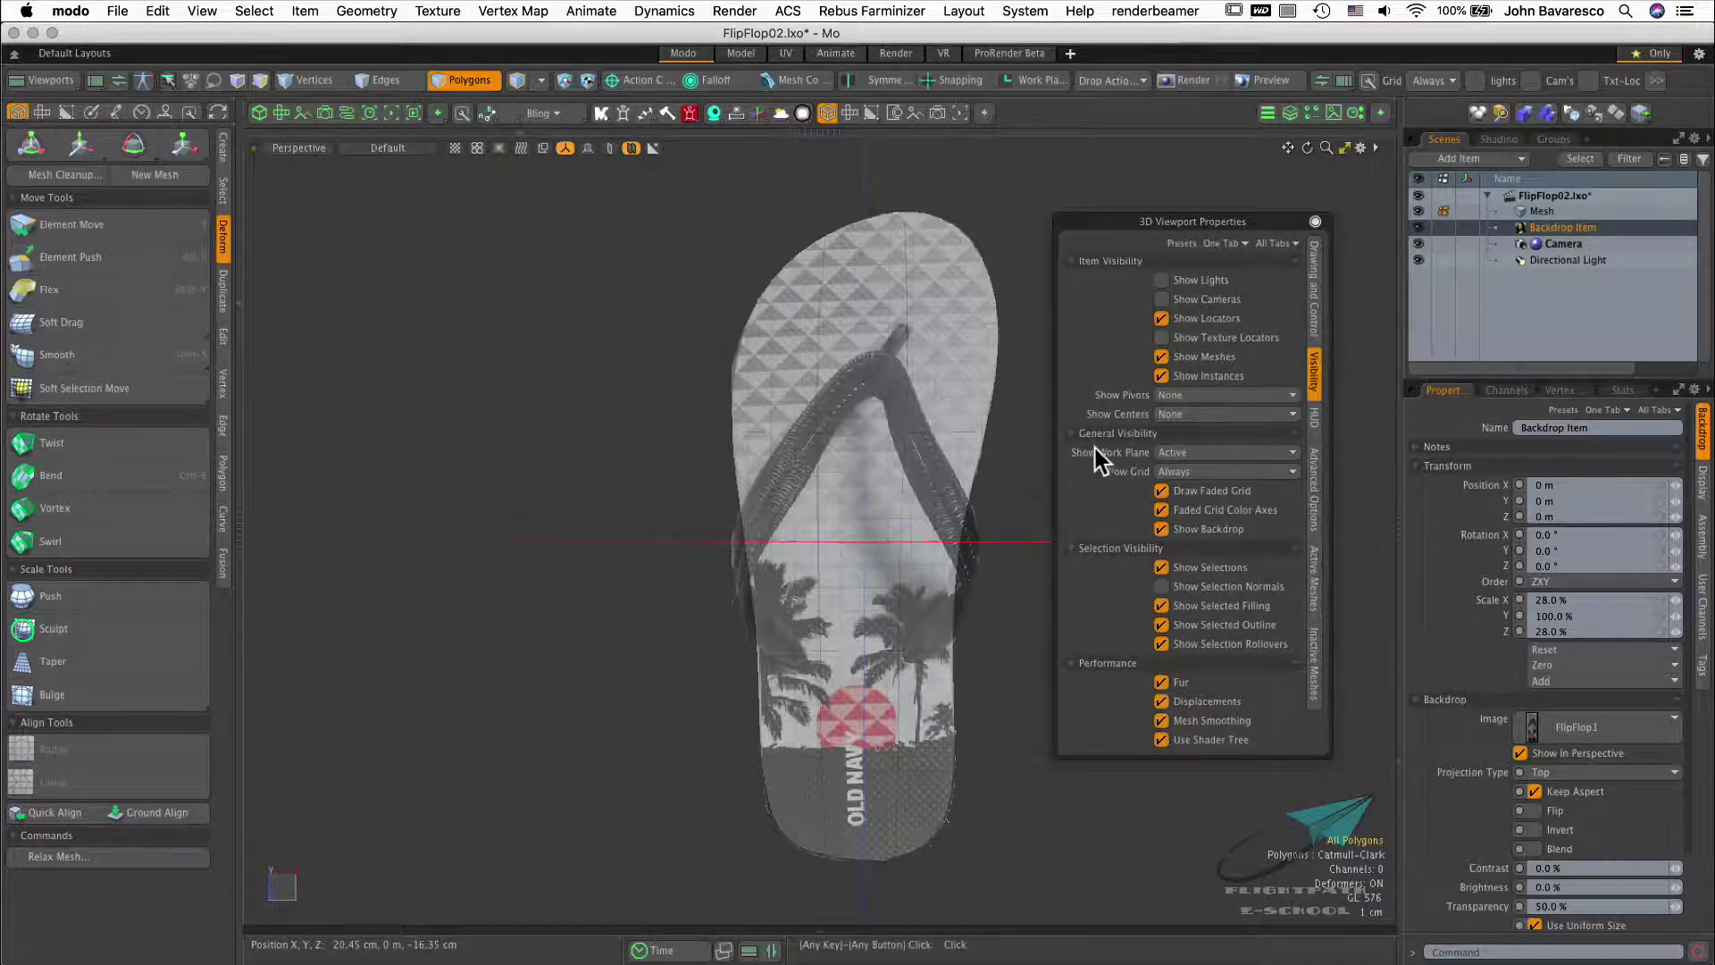
click(1198, 454)
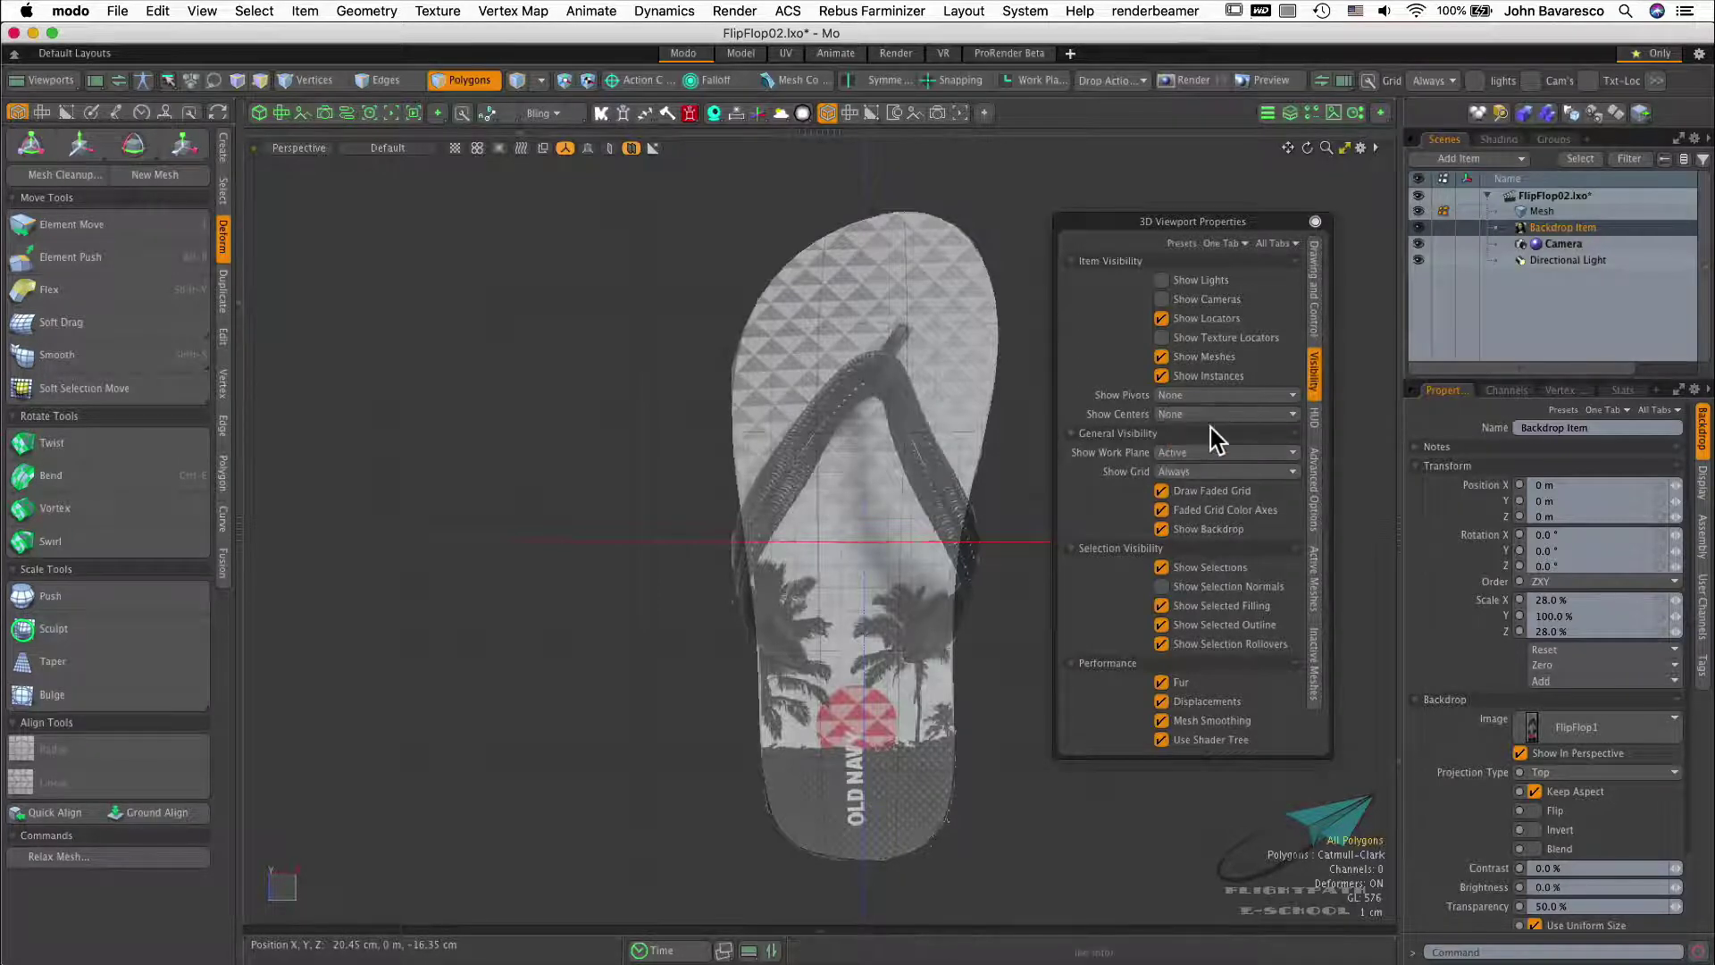
click(1217, 472)
click(1221, 454)
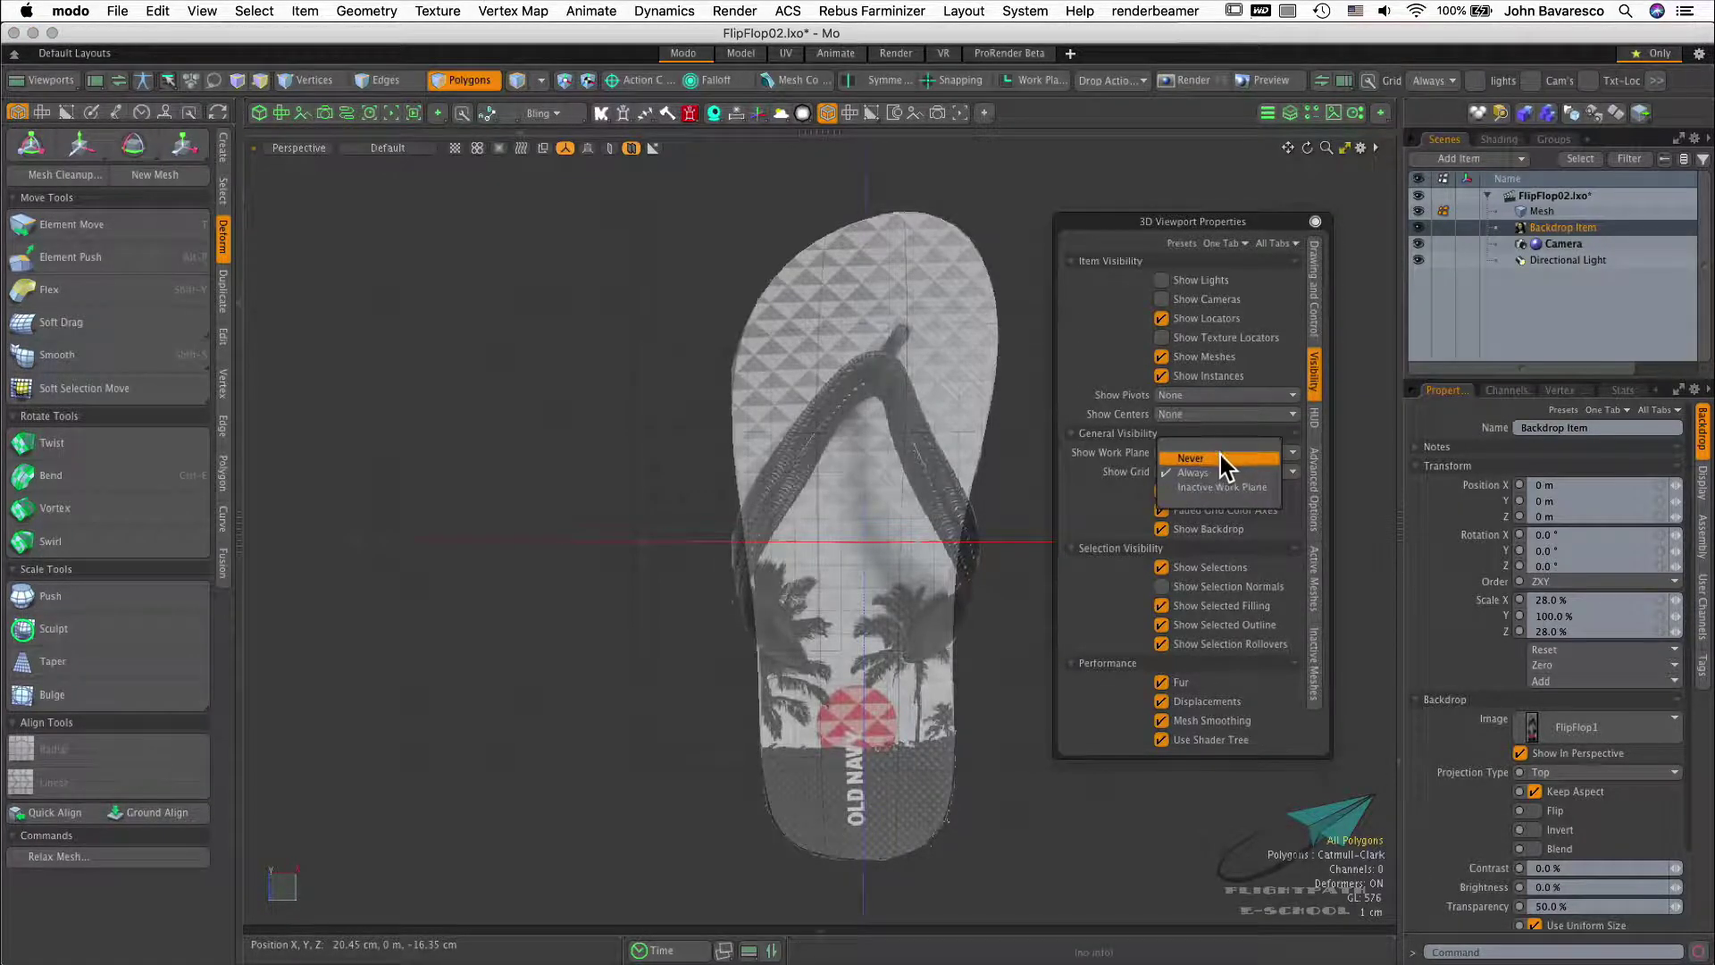
click(1220, 454)
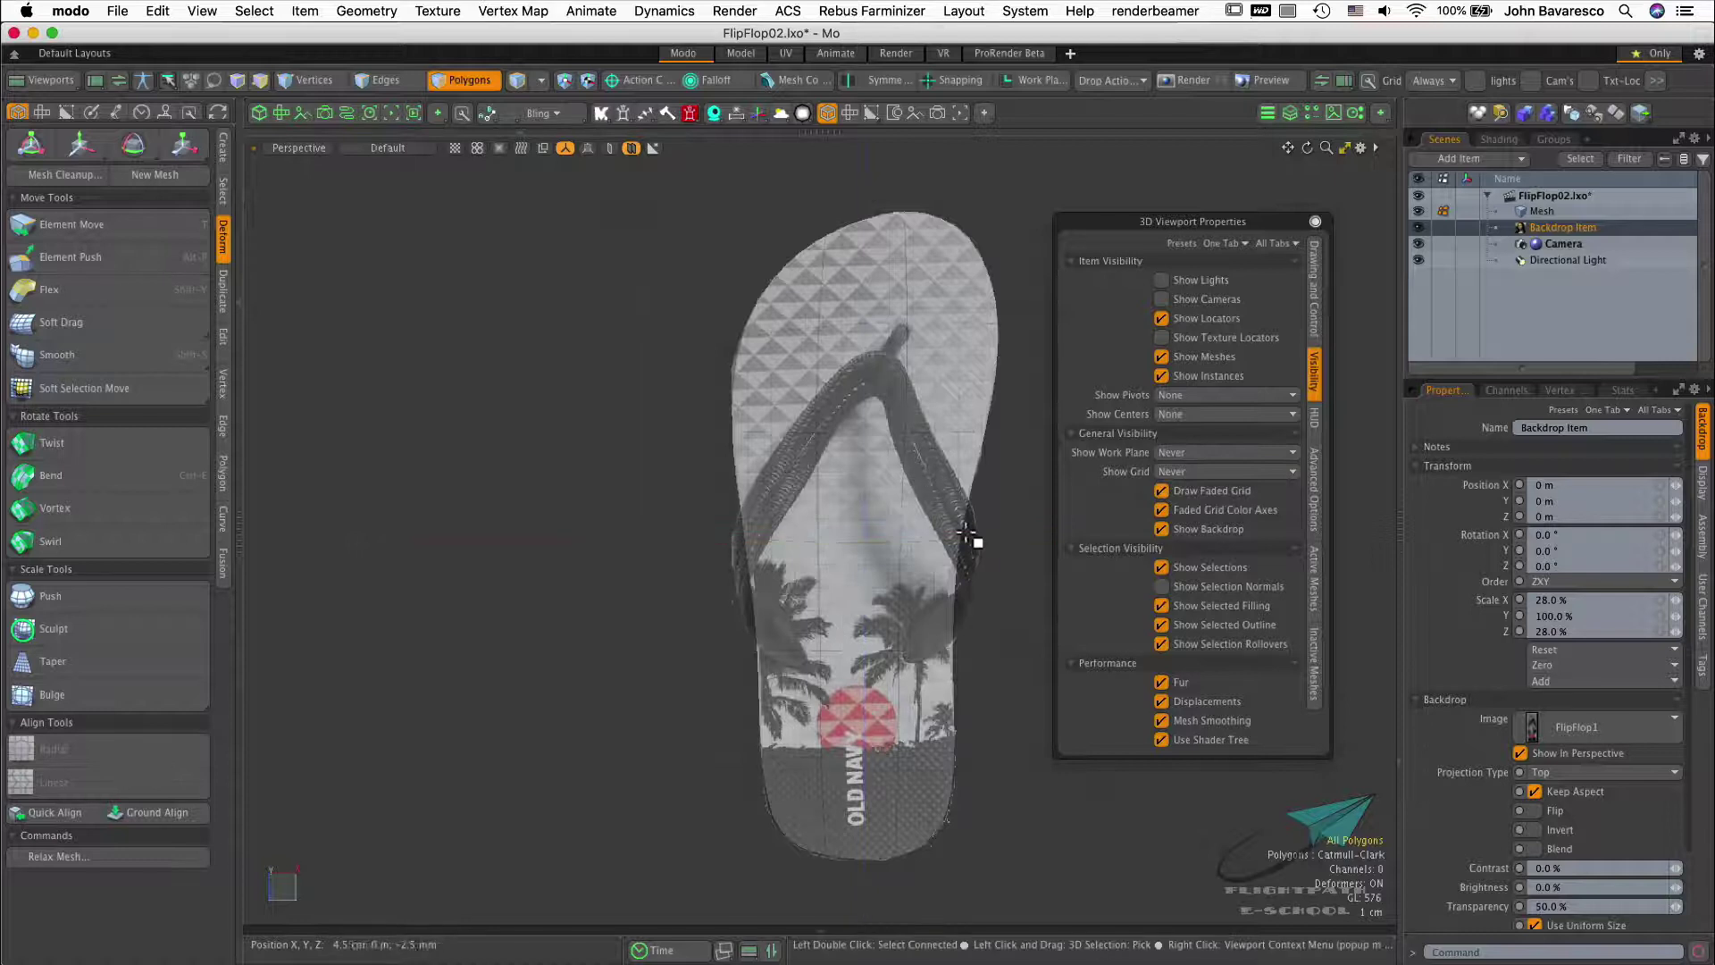
Set Show Grid back to Always and close the 3D viewport properties
click(1183, 471)
click(1190, 489)
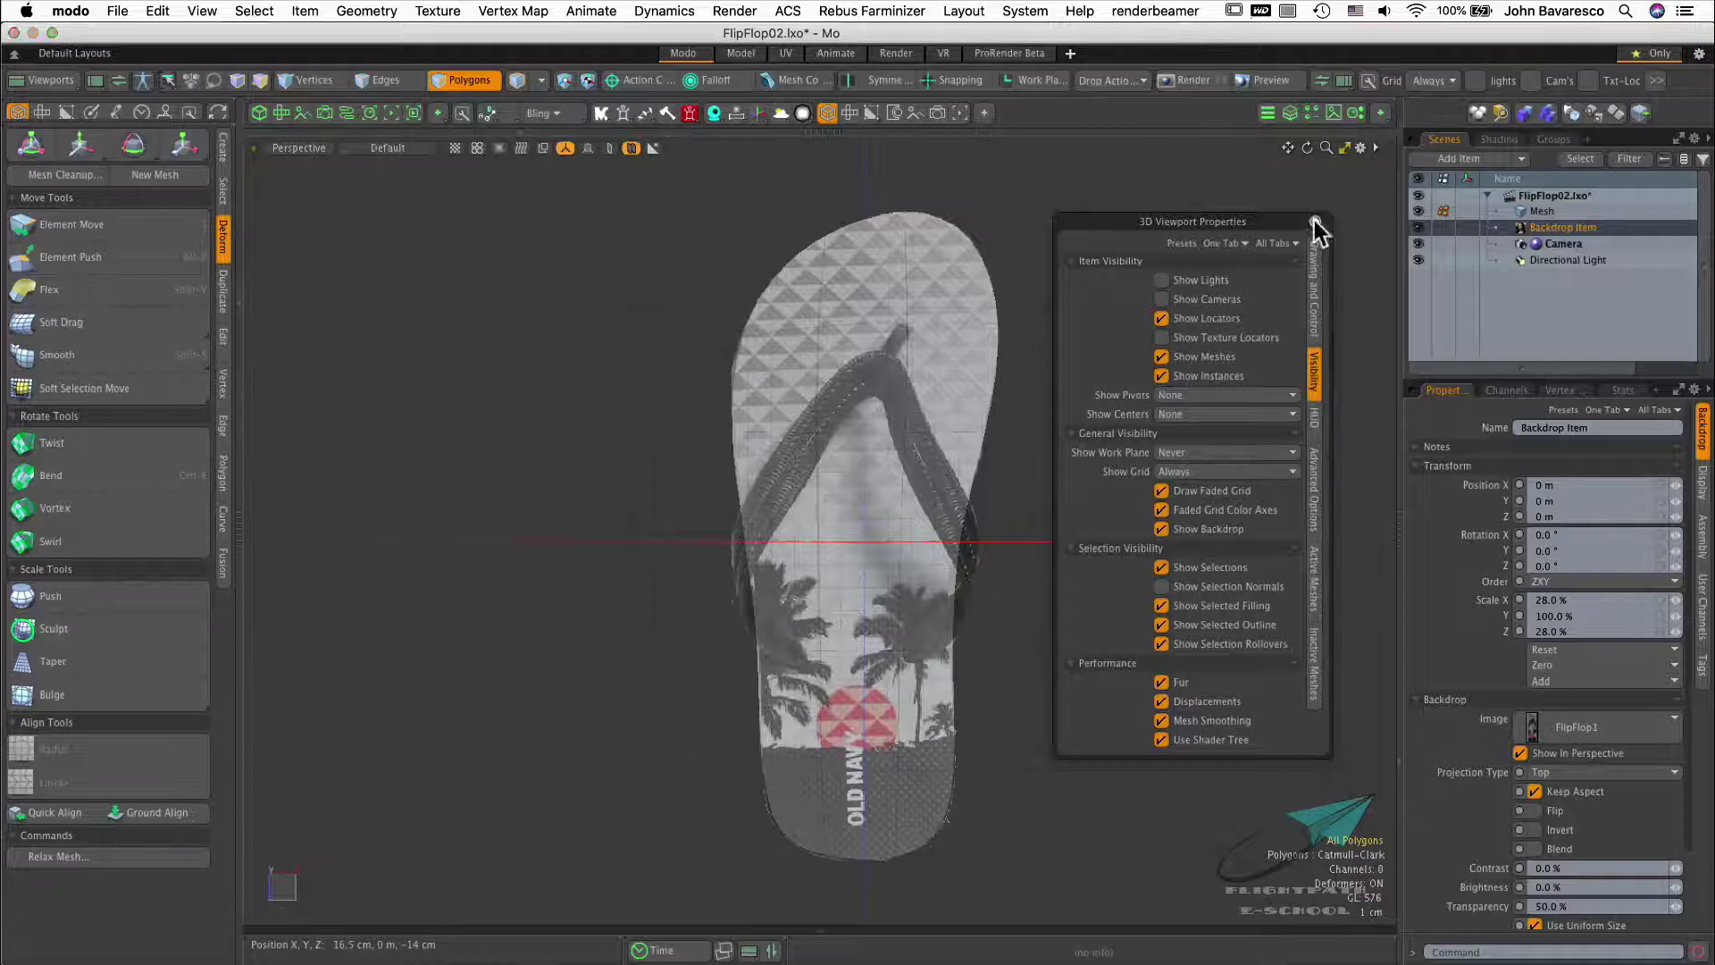
click(1315, 221)
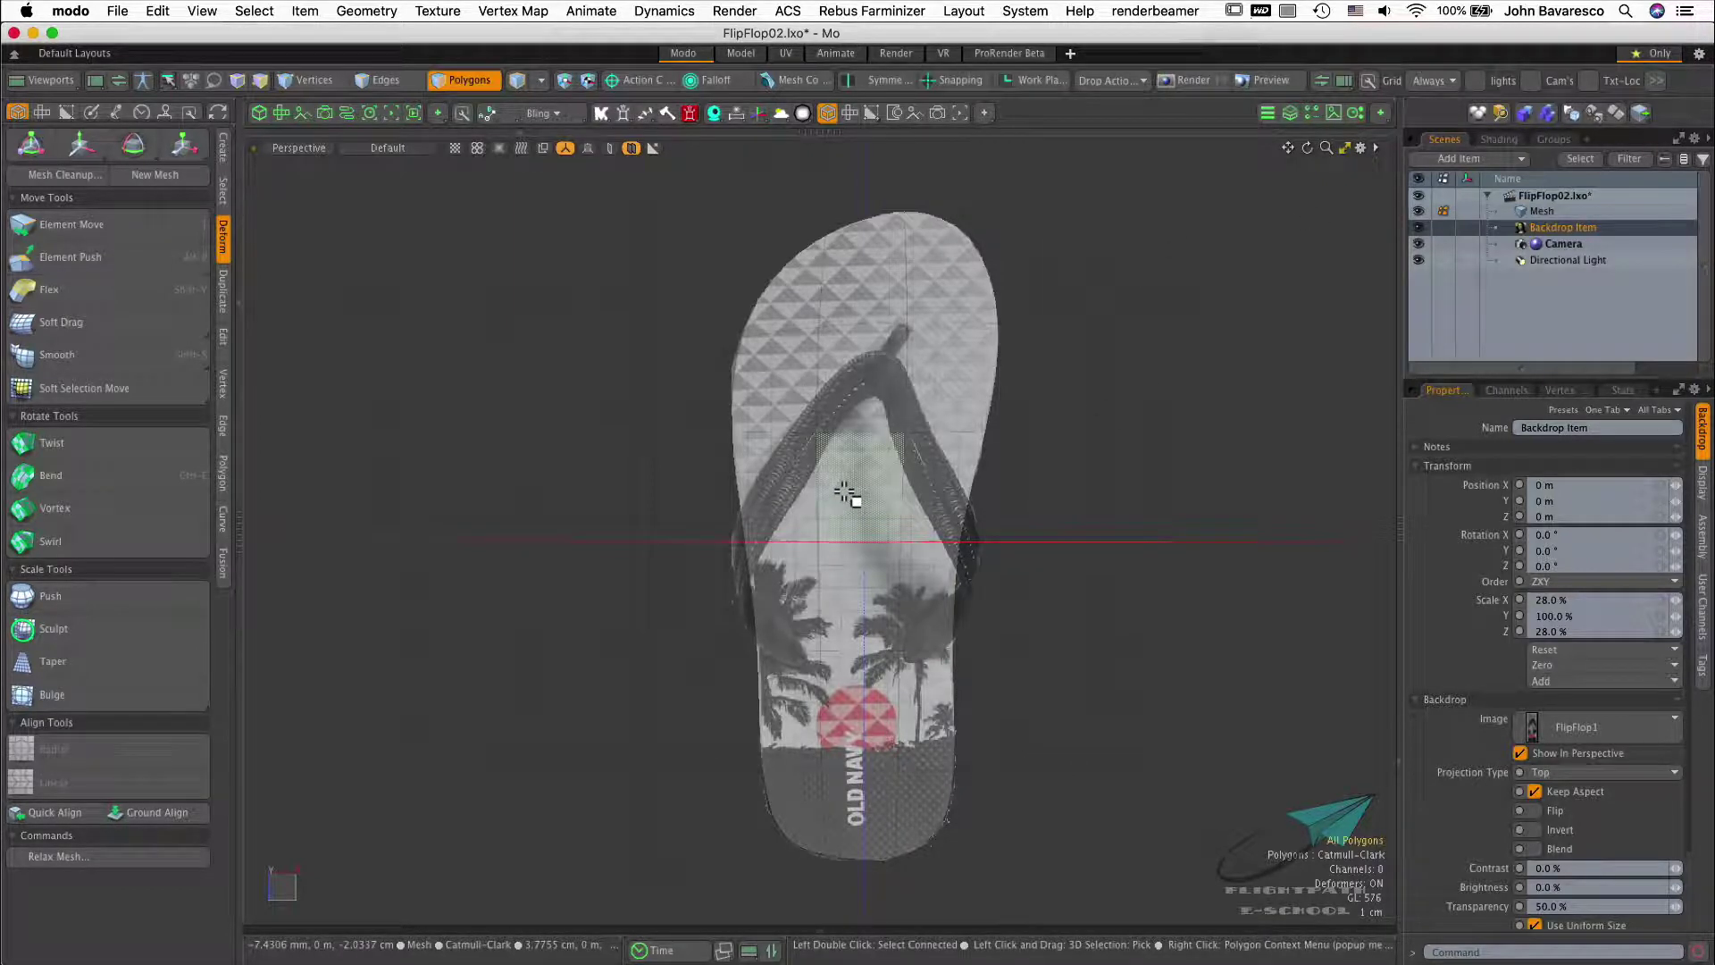
Toggle off the mesh wireframe and the grid with its work plane using the viewport's pie menu
key(ctrl+alt+space)
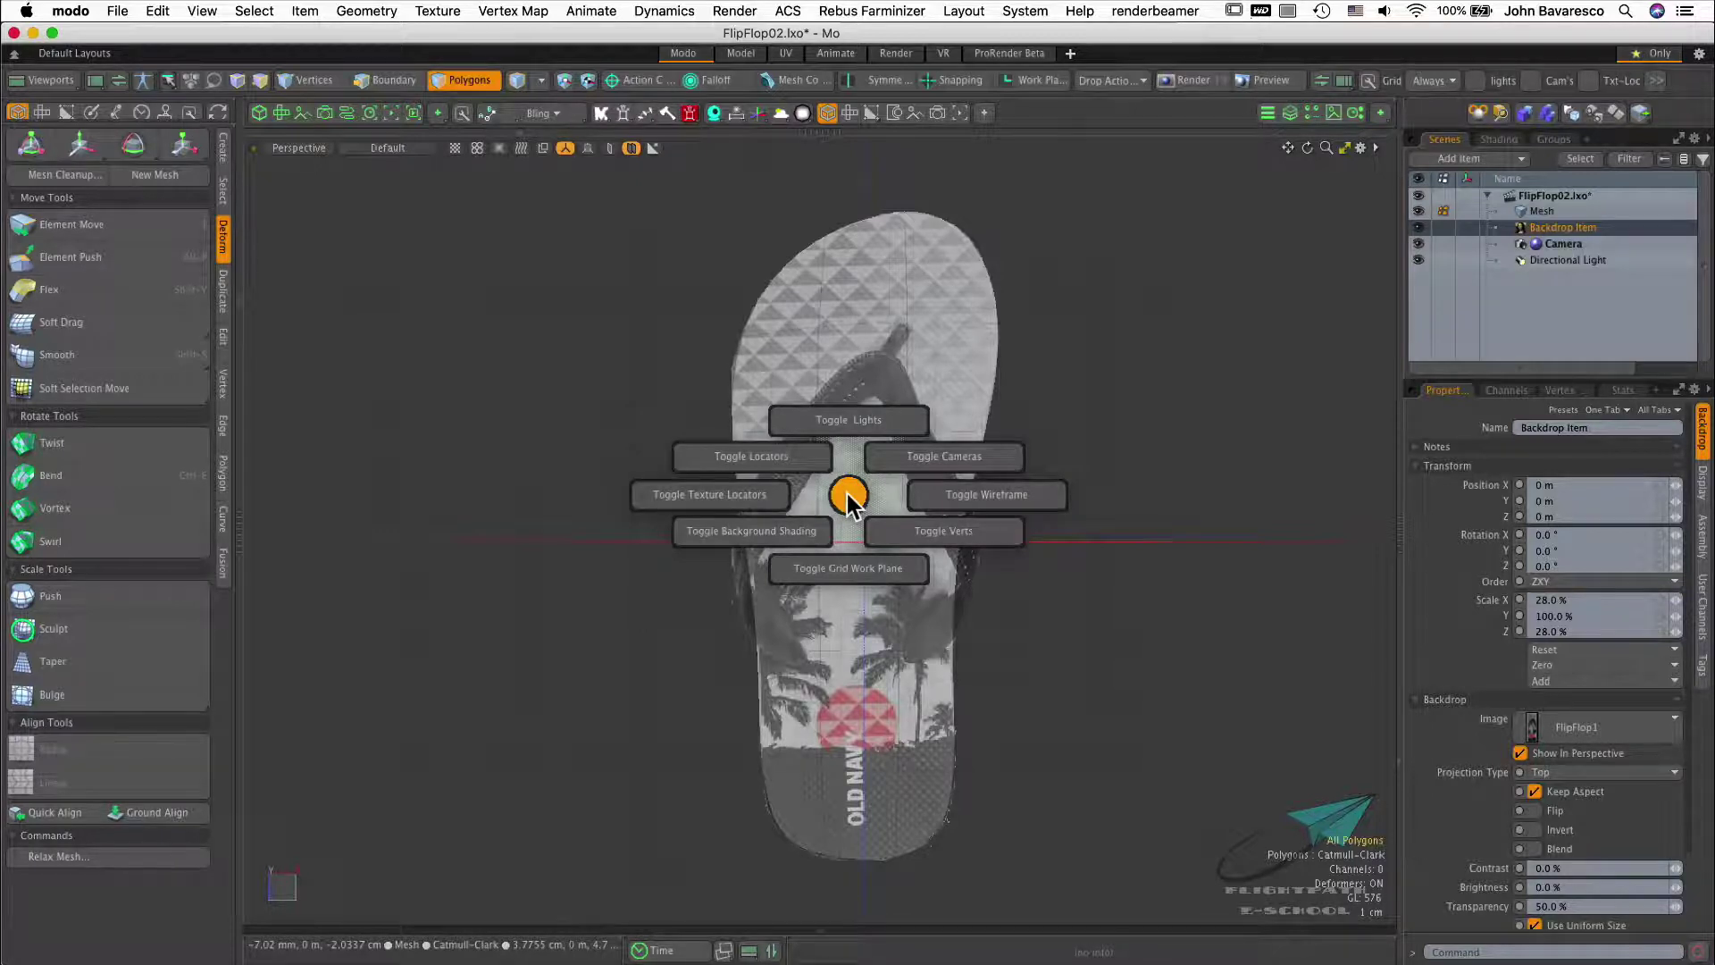
click(929, 491)
key(ctrl)
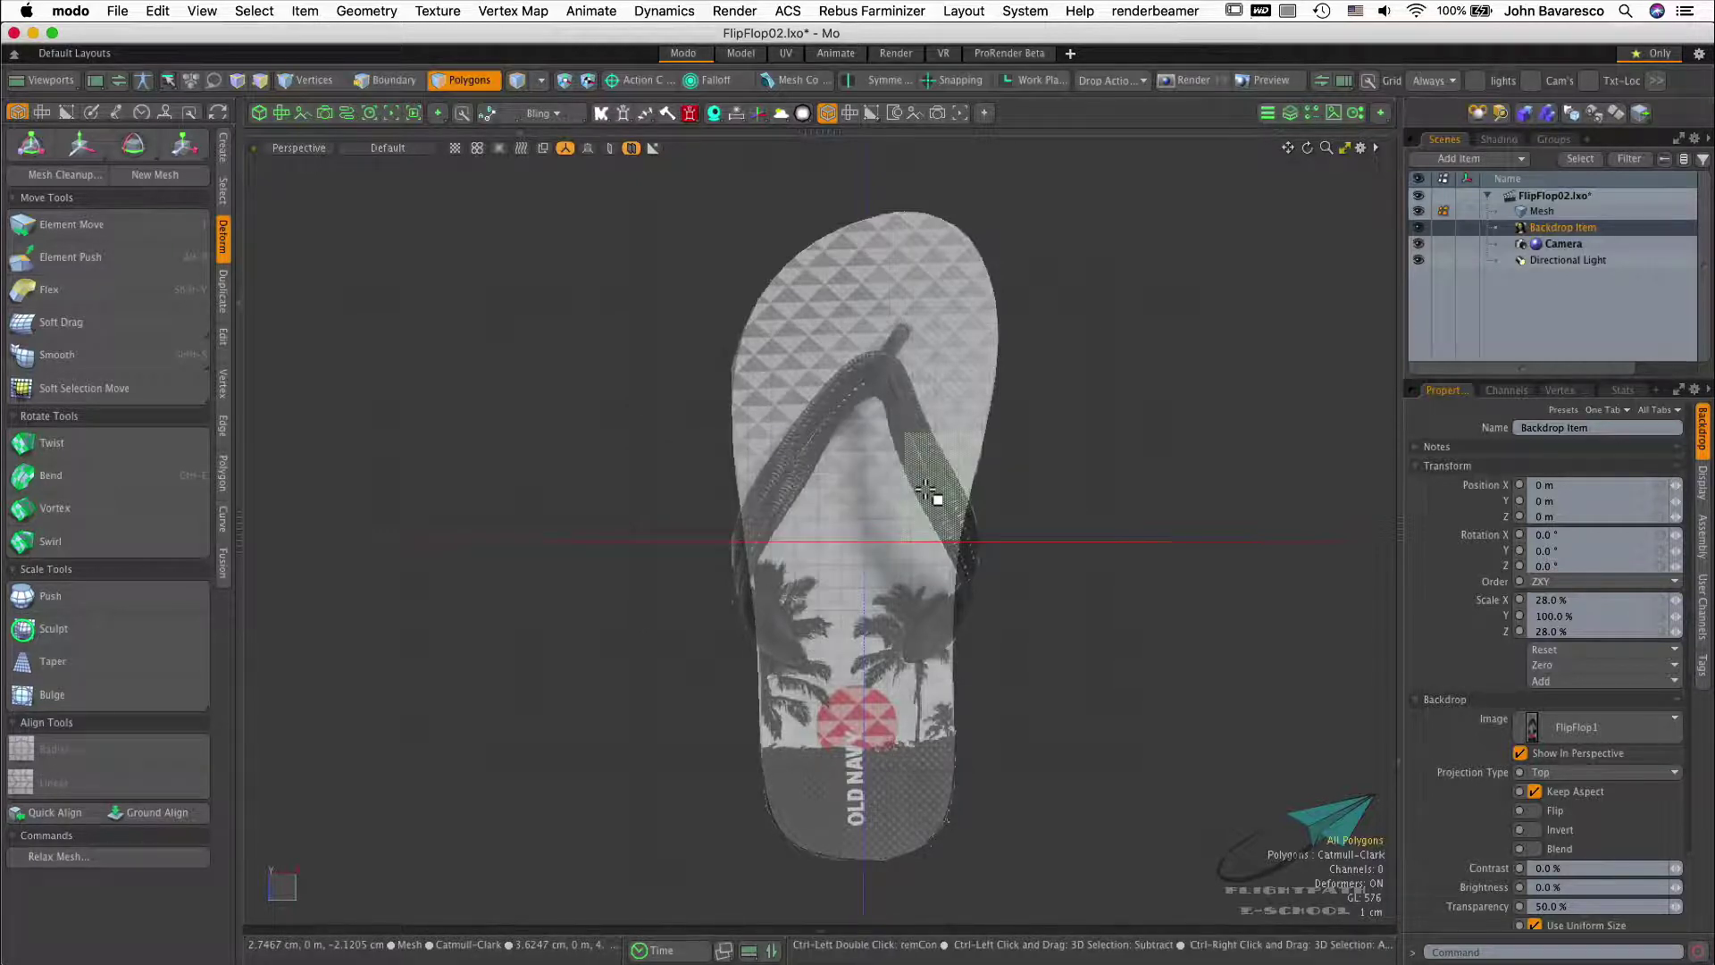
key(ctrl+alt+space)
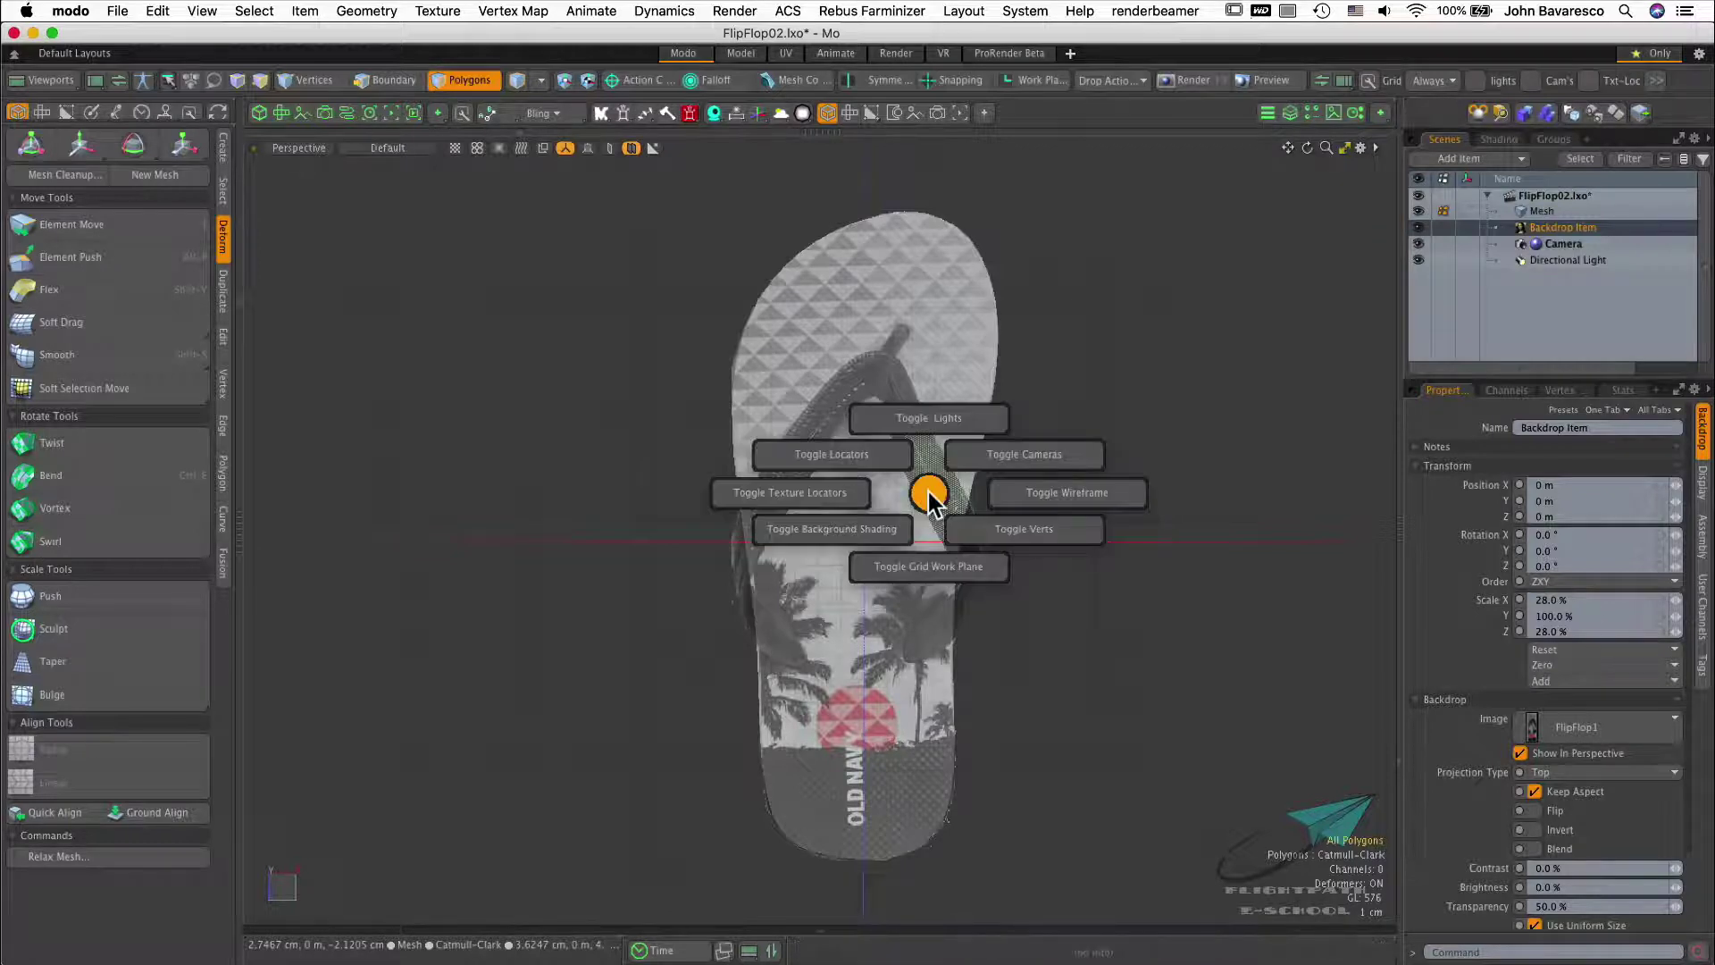
click(936, 576)
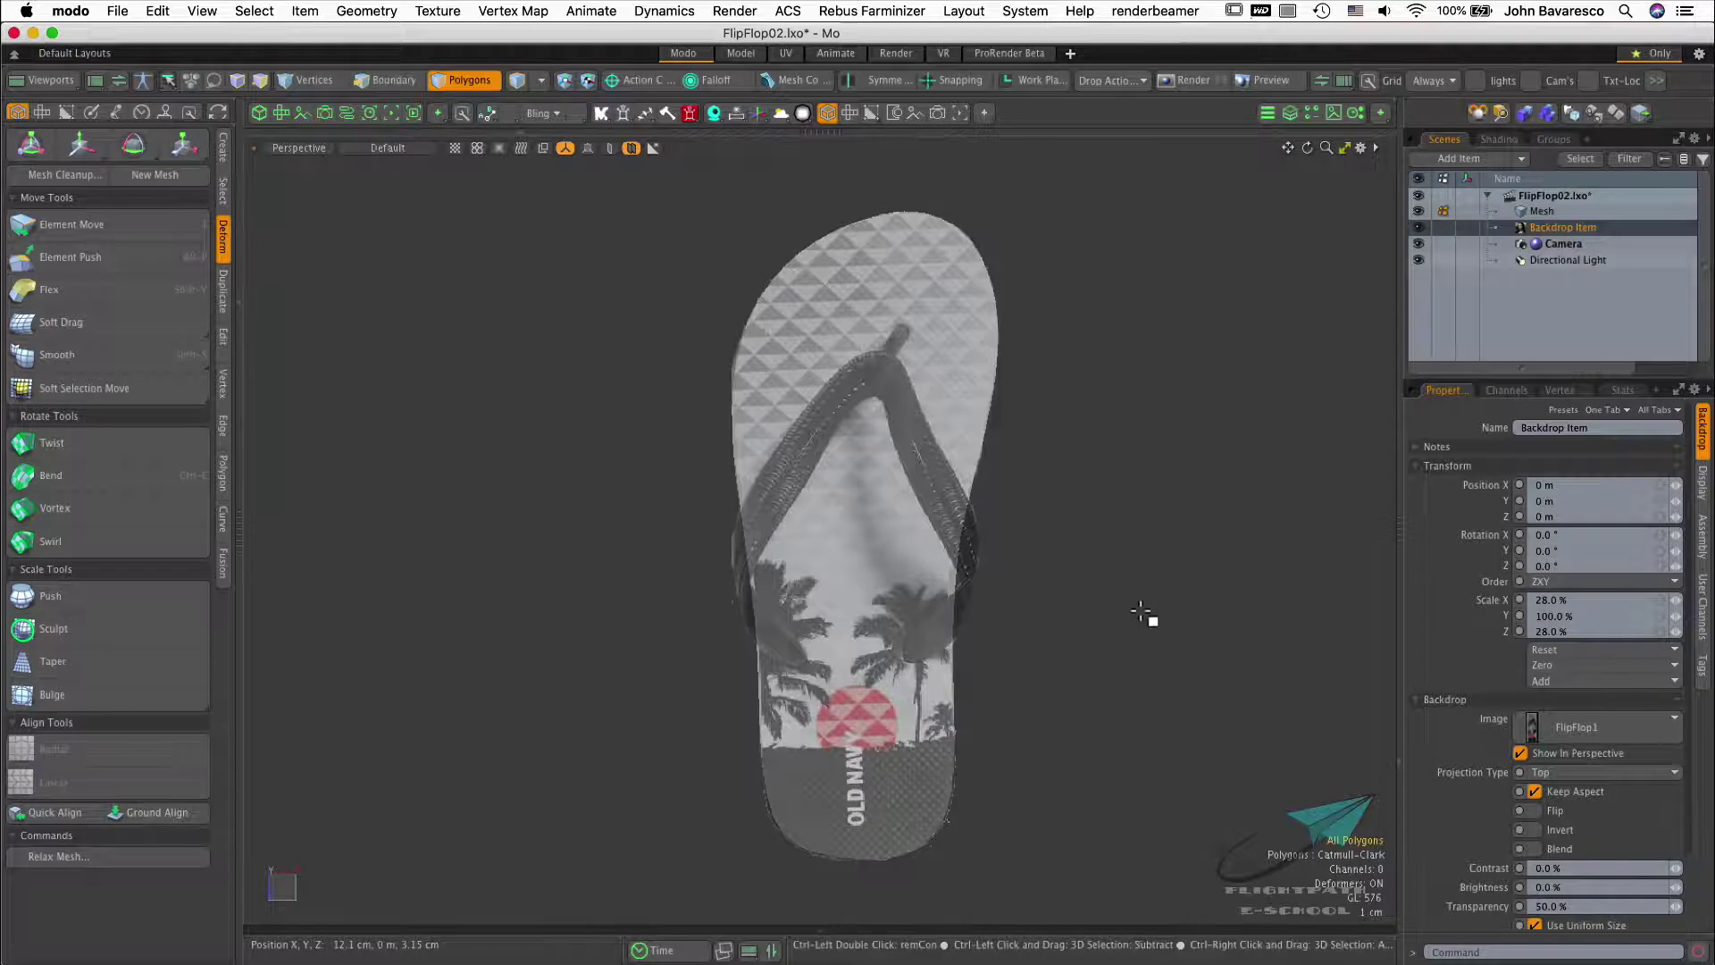
Turn the mesh wireframe back on and set the active meshes' Wireframe Opacity to 30% in the 3D viewport properties
key(ctrl+alt+space)
click(1234, 612)
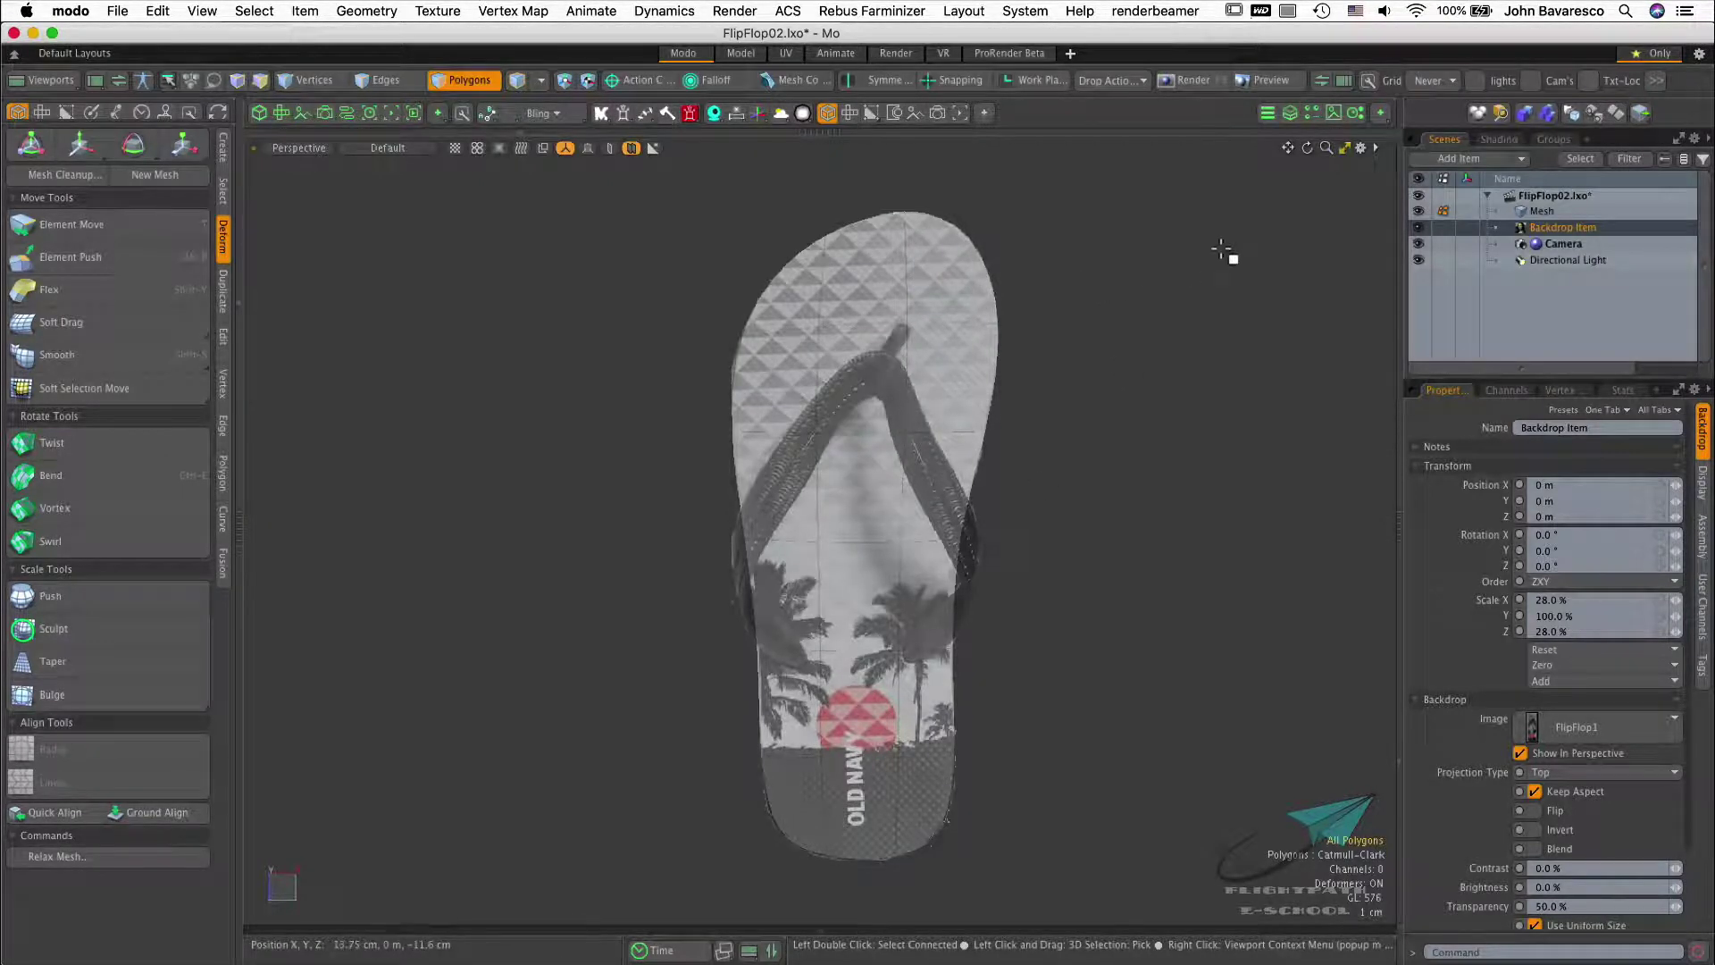
click(1361, 147)
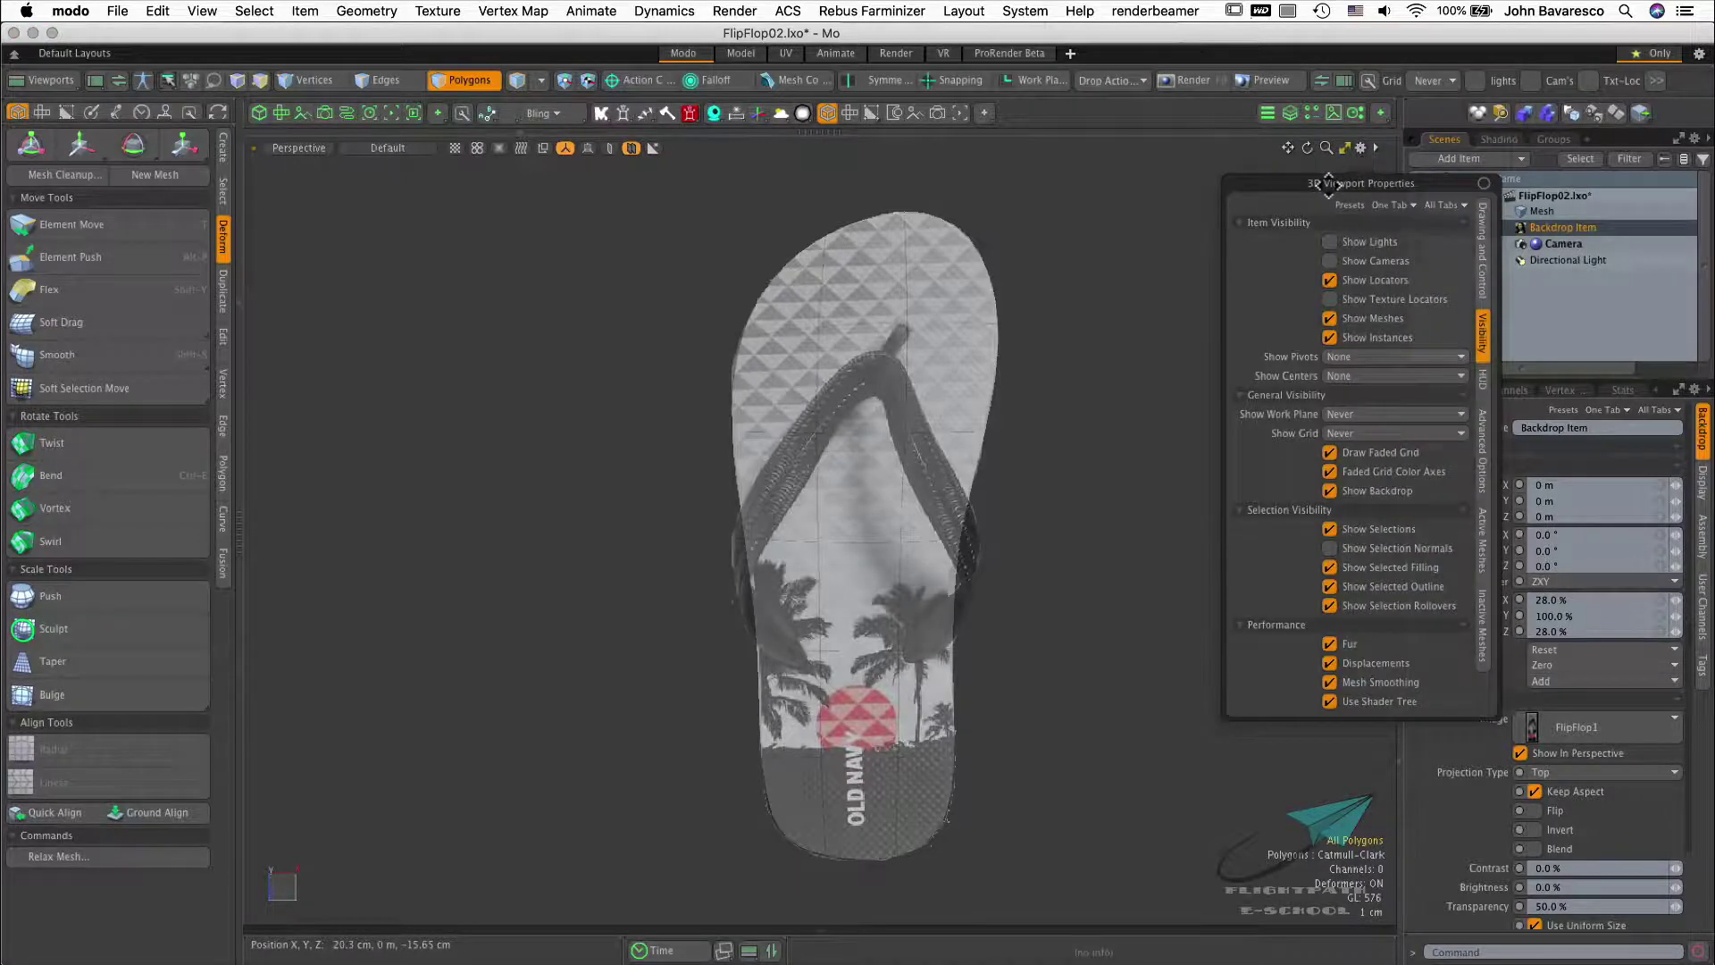
drag(1329, 183, 1127, 234)
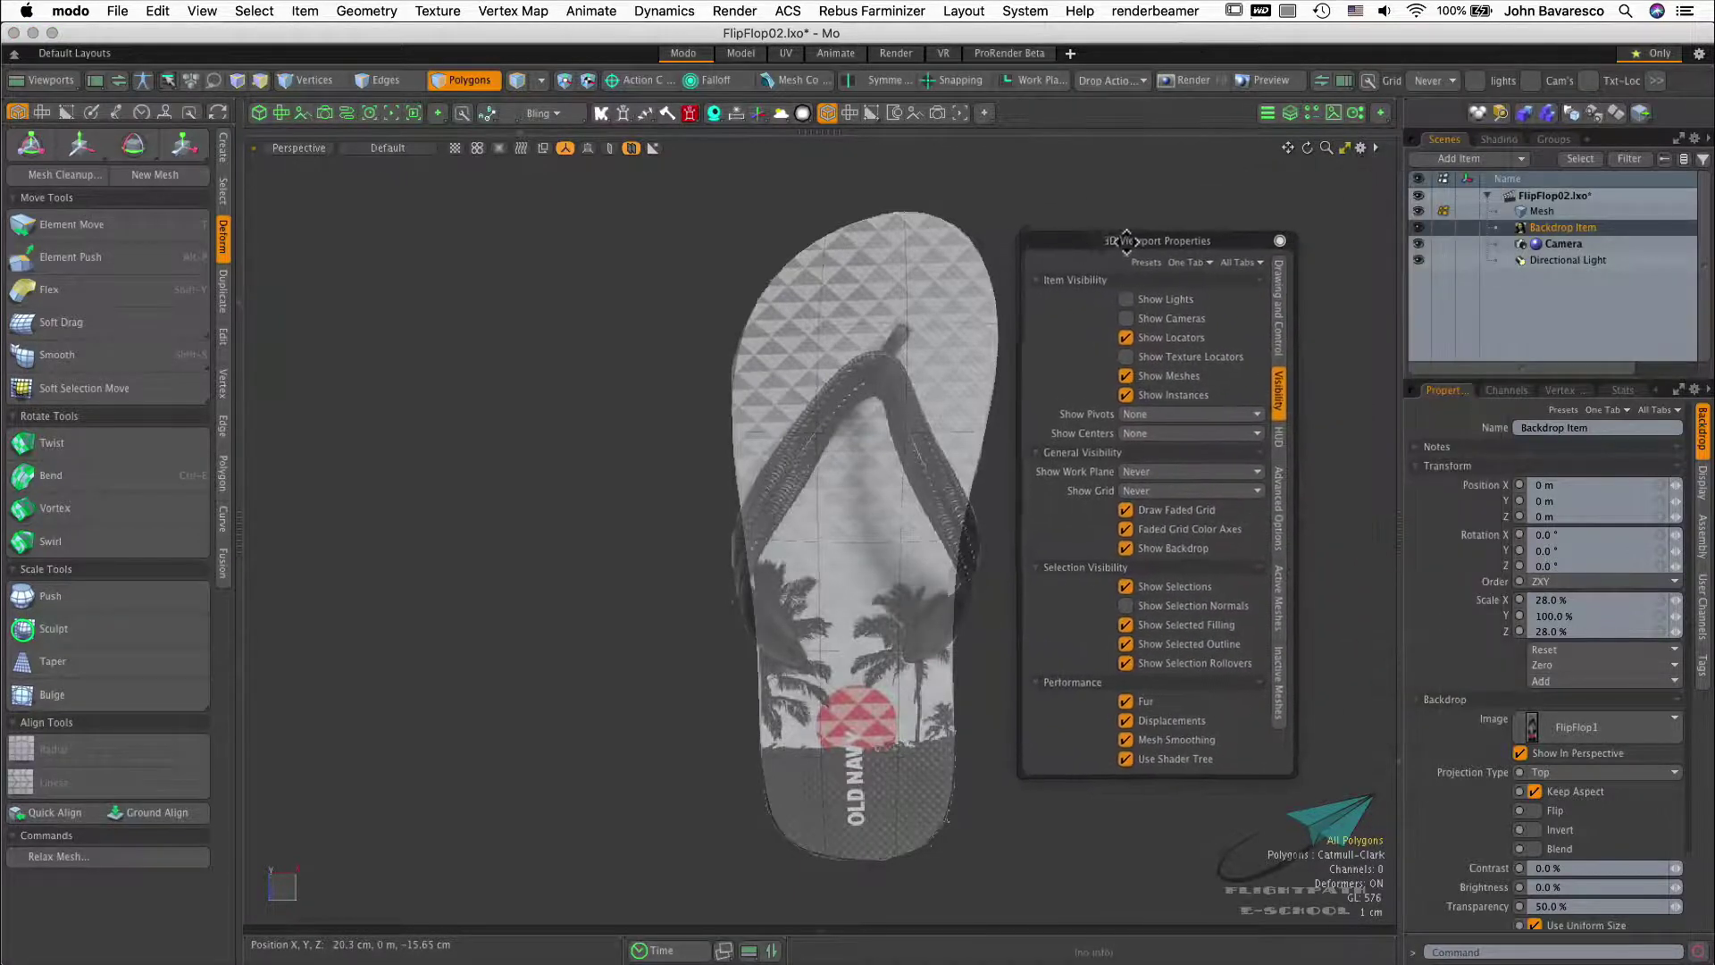
click(1283, 603)
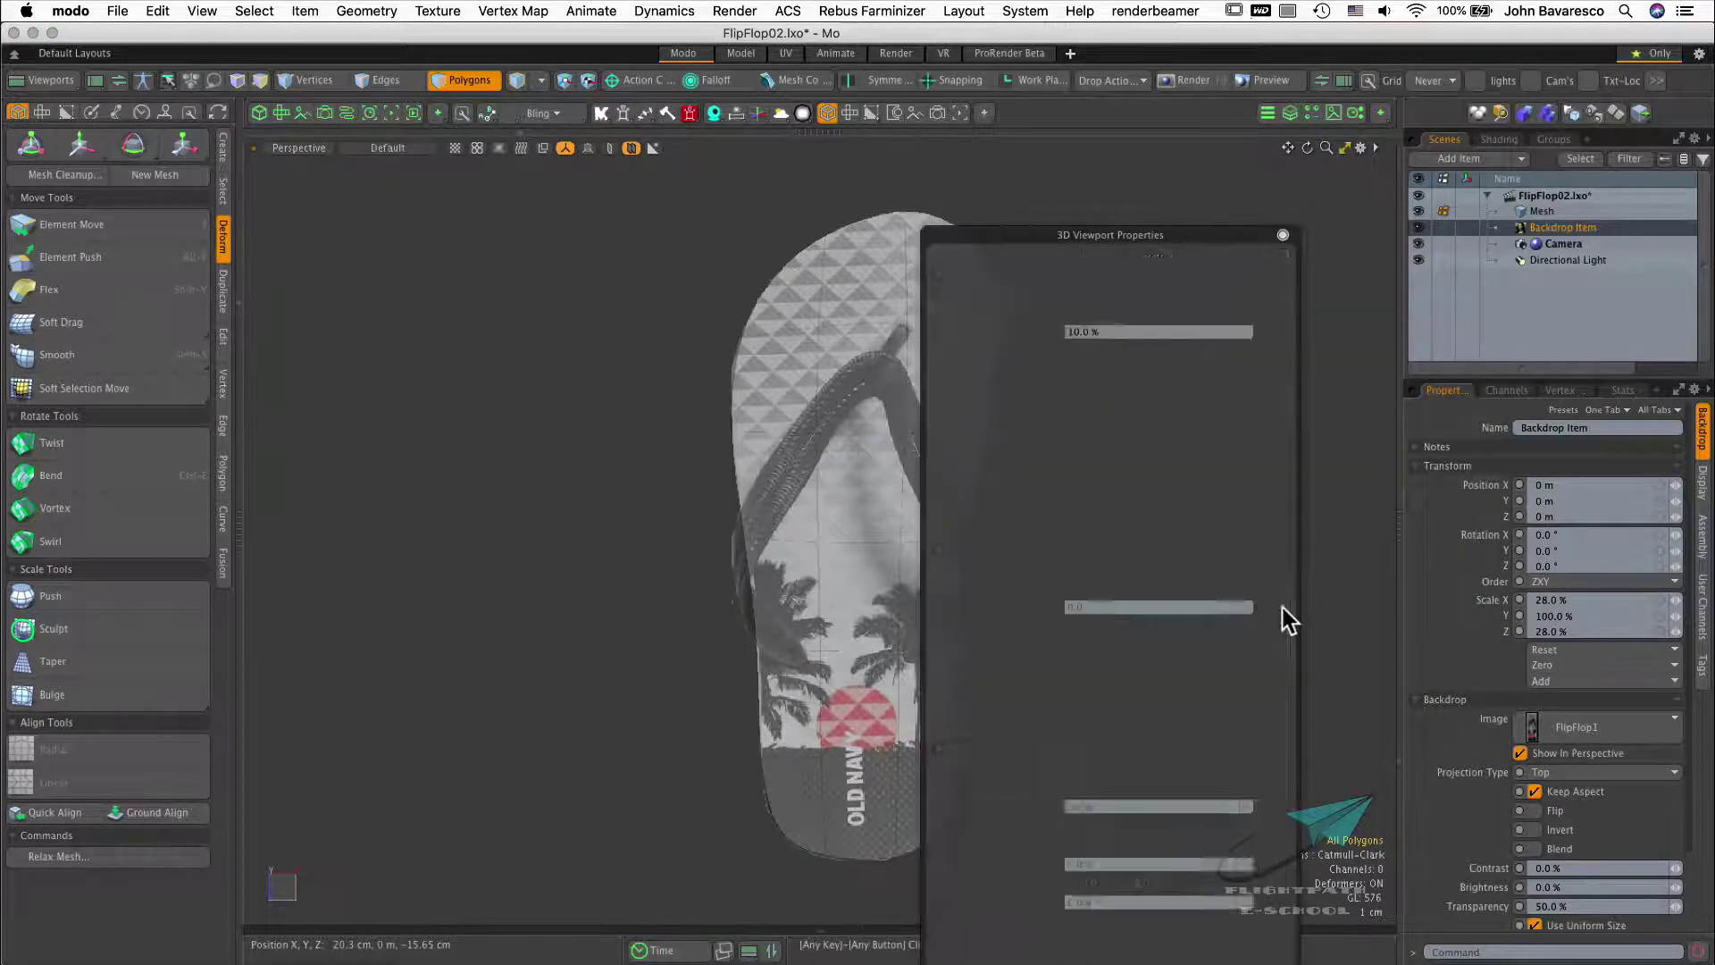
click(1083, 331)
text(10)
key(Return)
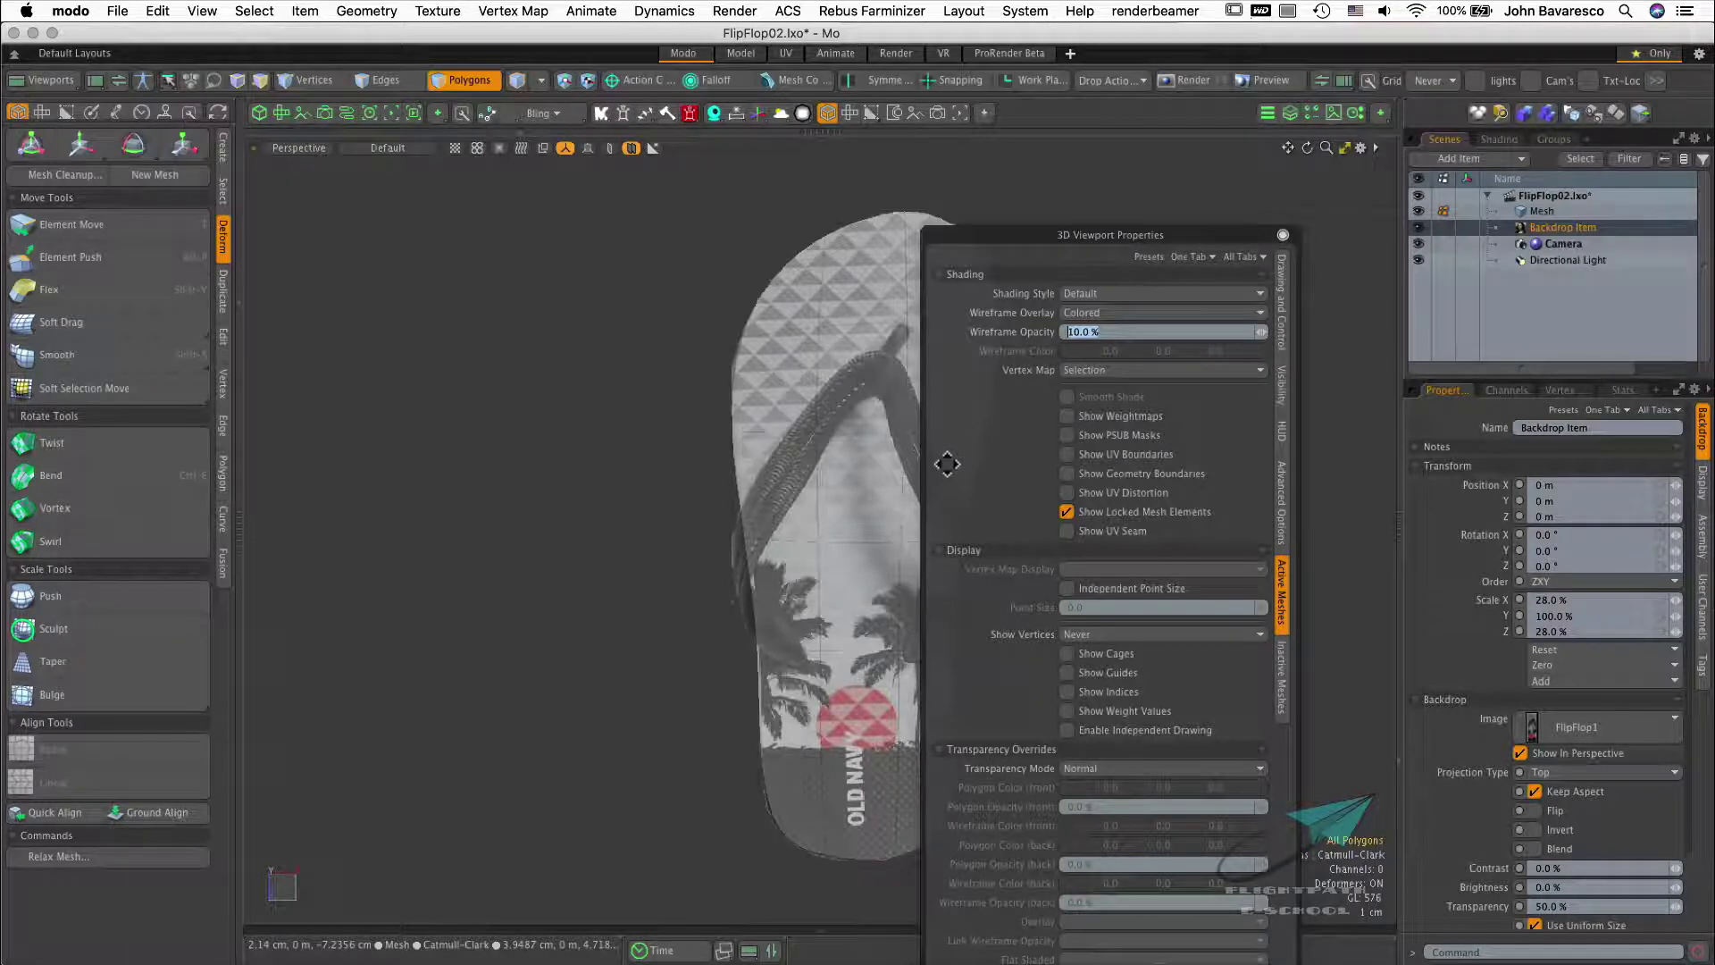
text(30)
key(Return)
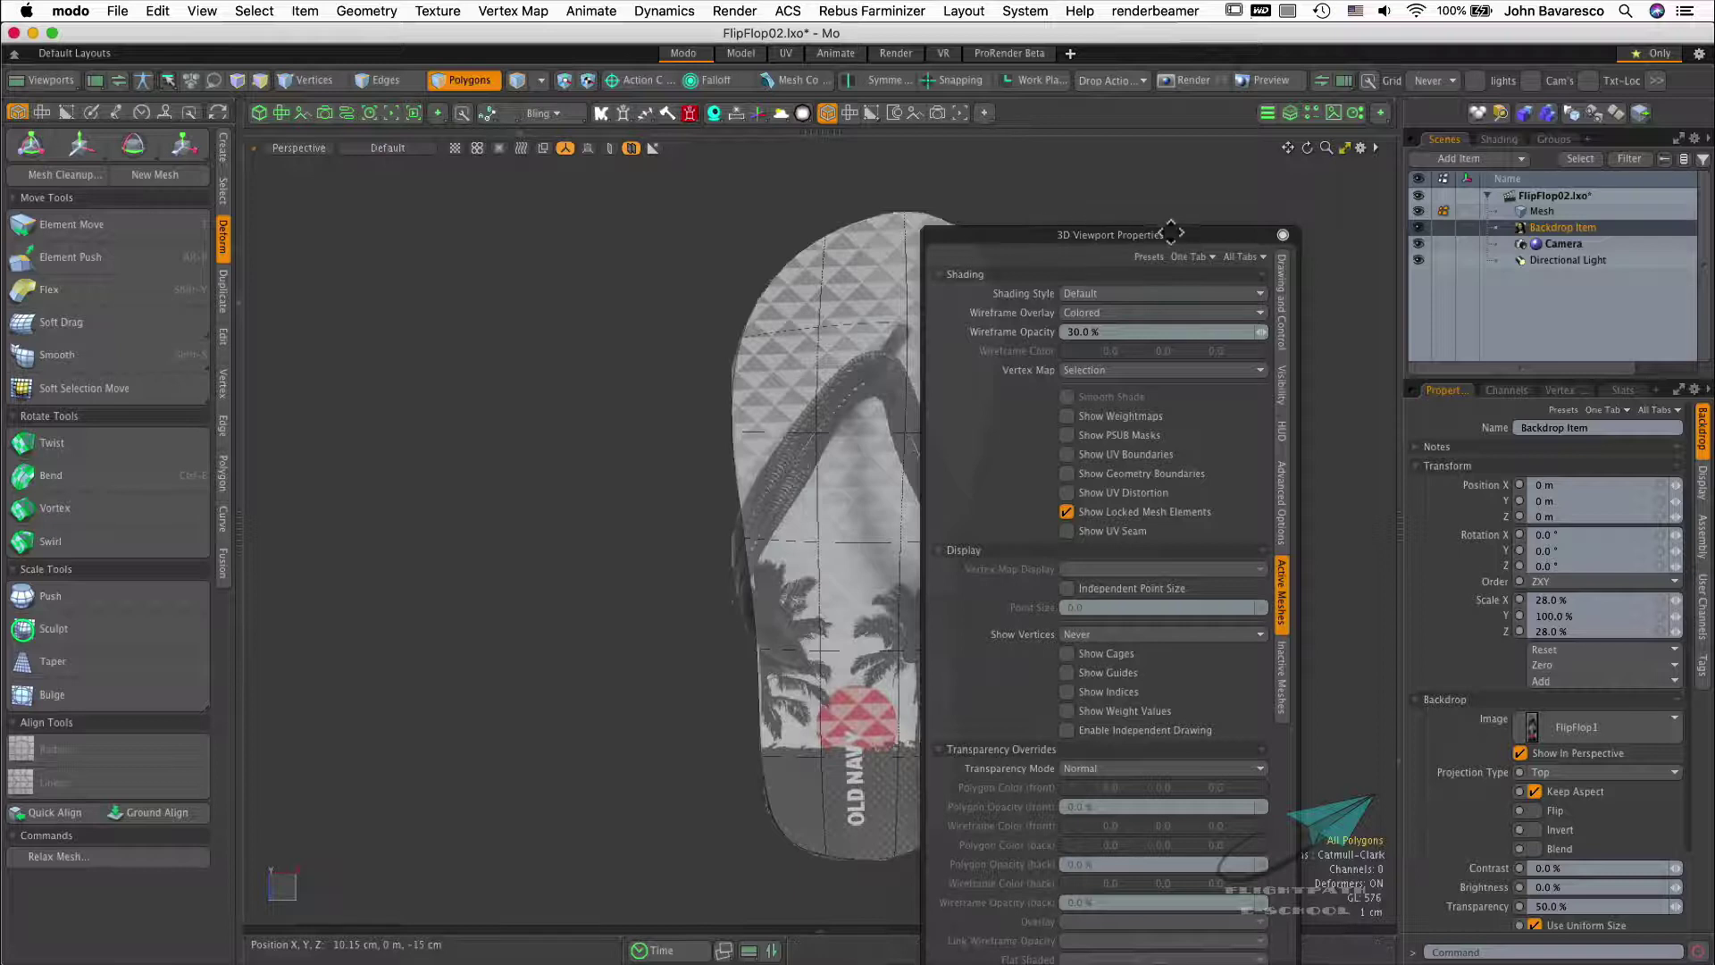
drag(1188, 233, 1274, 227)
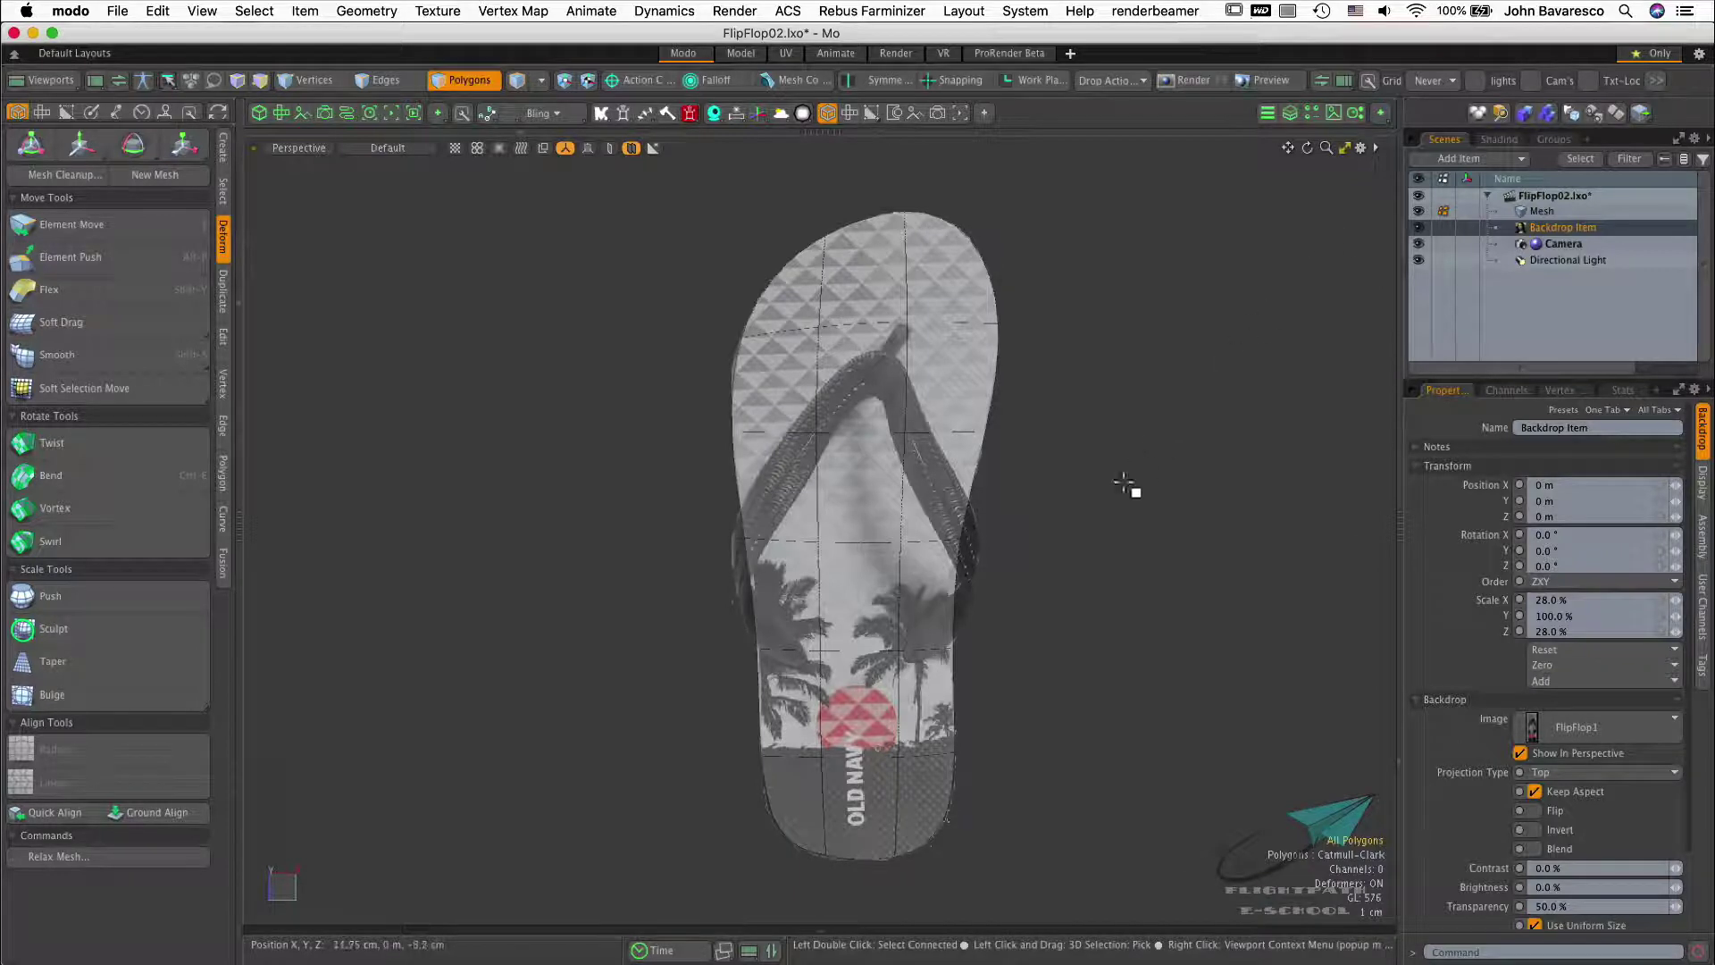
Bevel the crosswise edge row just above the red sun graphic into a band of polygons near the strap's rear ends
scroll(1111, 467, up, 2)
mouse_move(1111, 467)
alt+mouse_down()
mouse_move(1100, 482)
mouse_move(1084, 452)
mouse_move(1111, 364)
mouse_move(1103, 459)
alt+mouse_up()
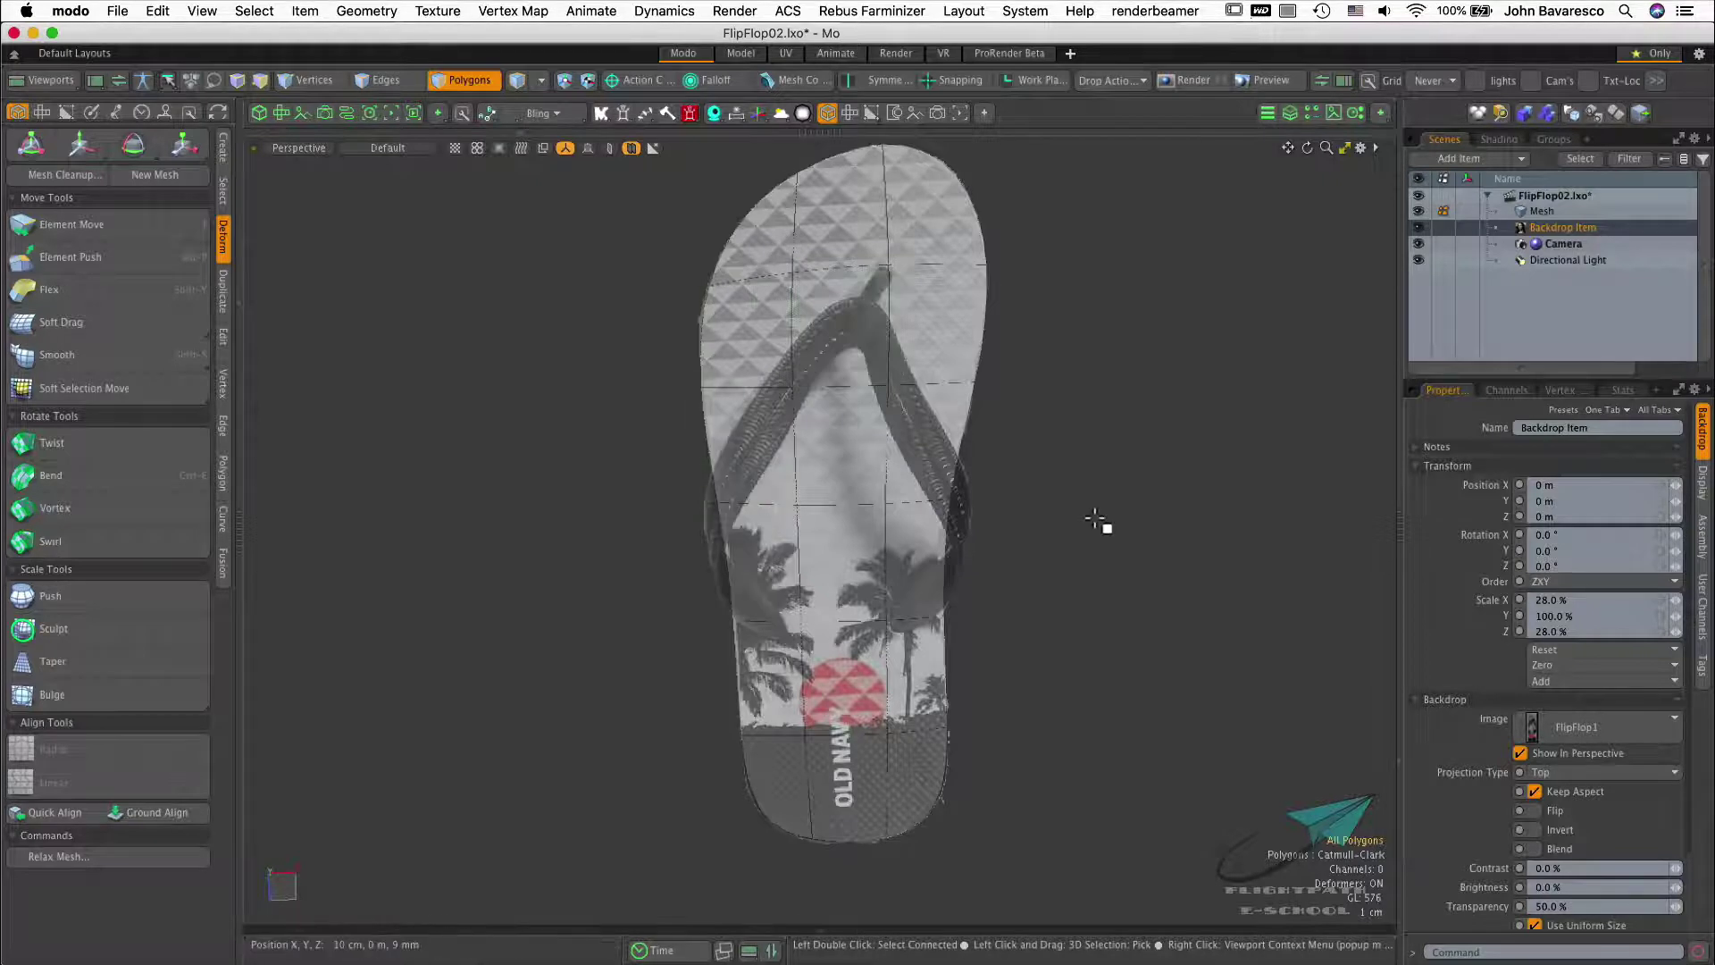
scroll(1014, 571, up, 3)
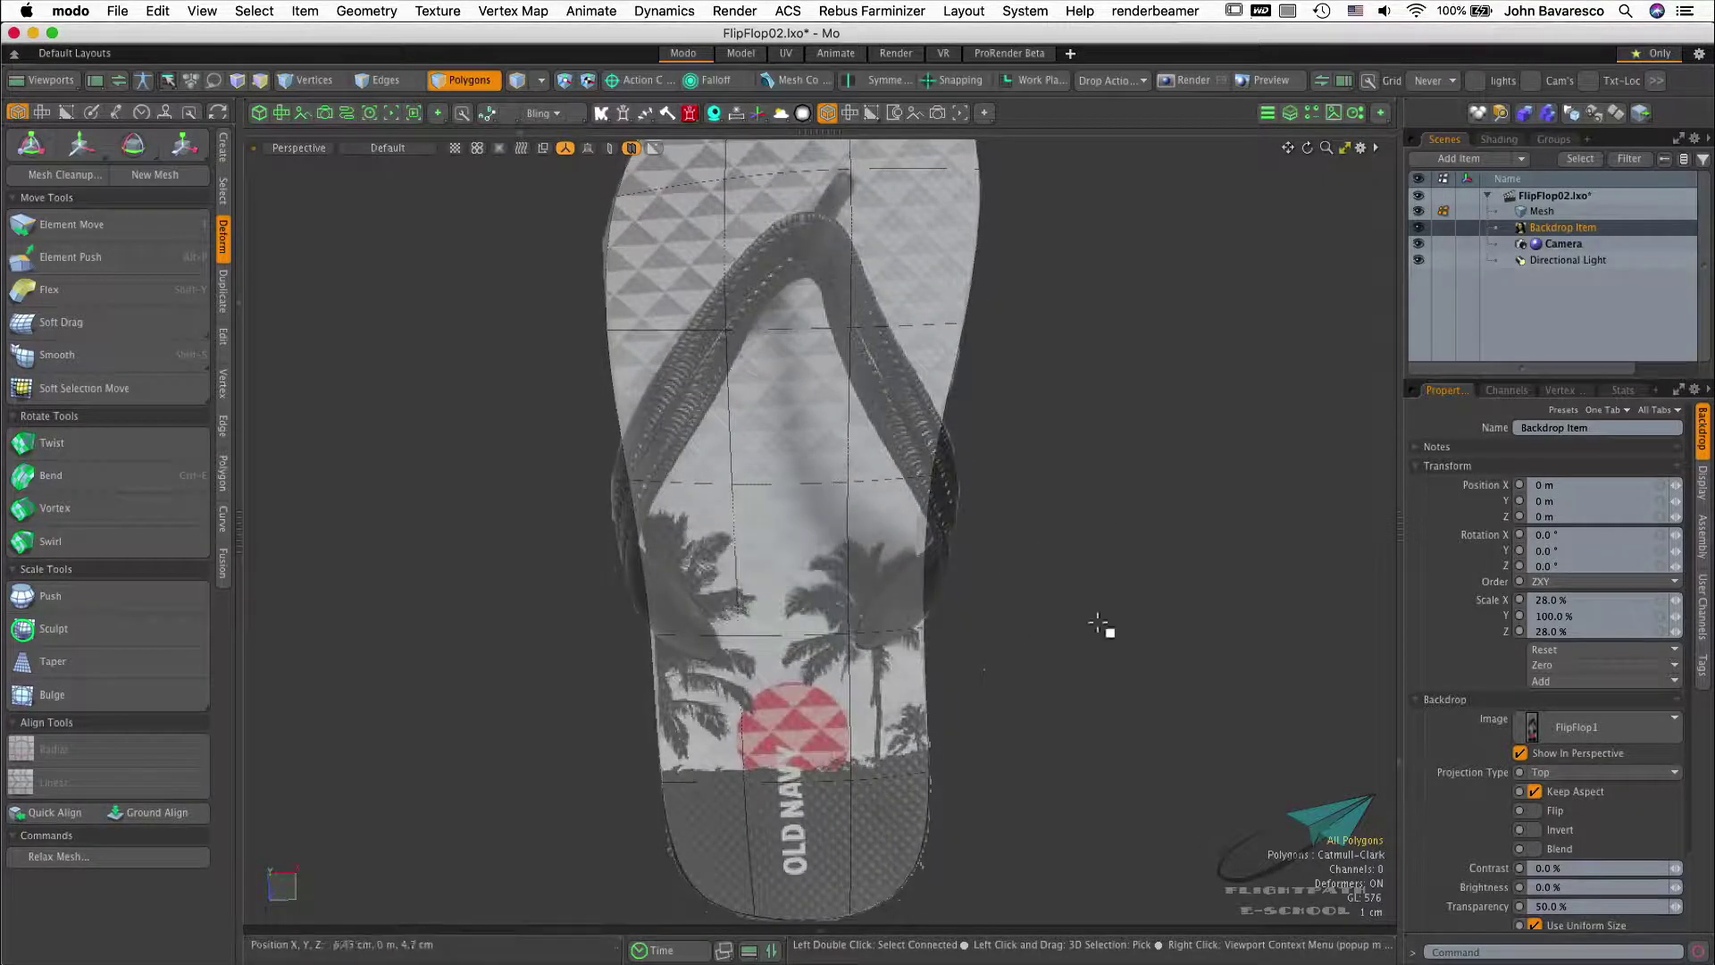
alt+drag(1121, 601, 1078, 603)
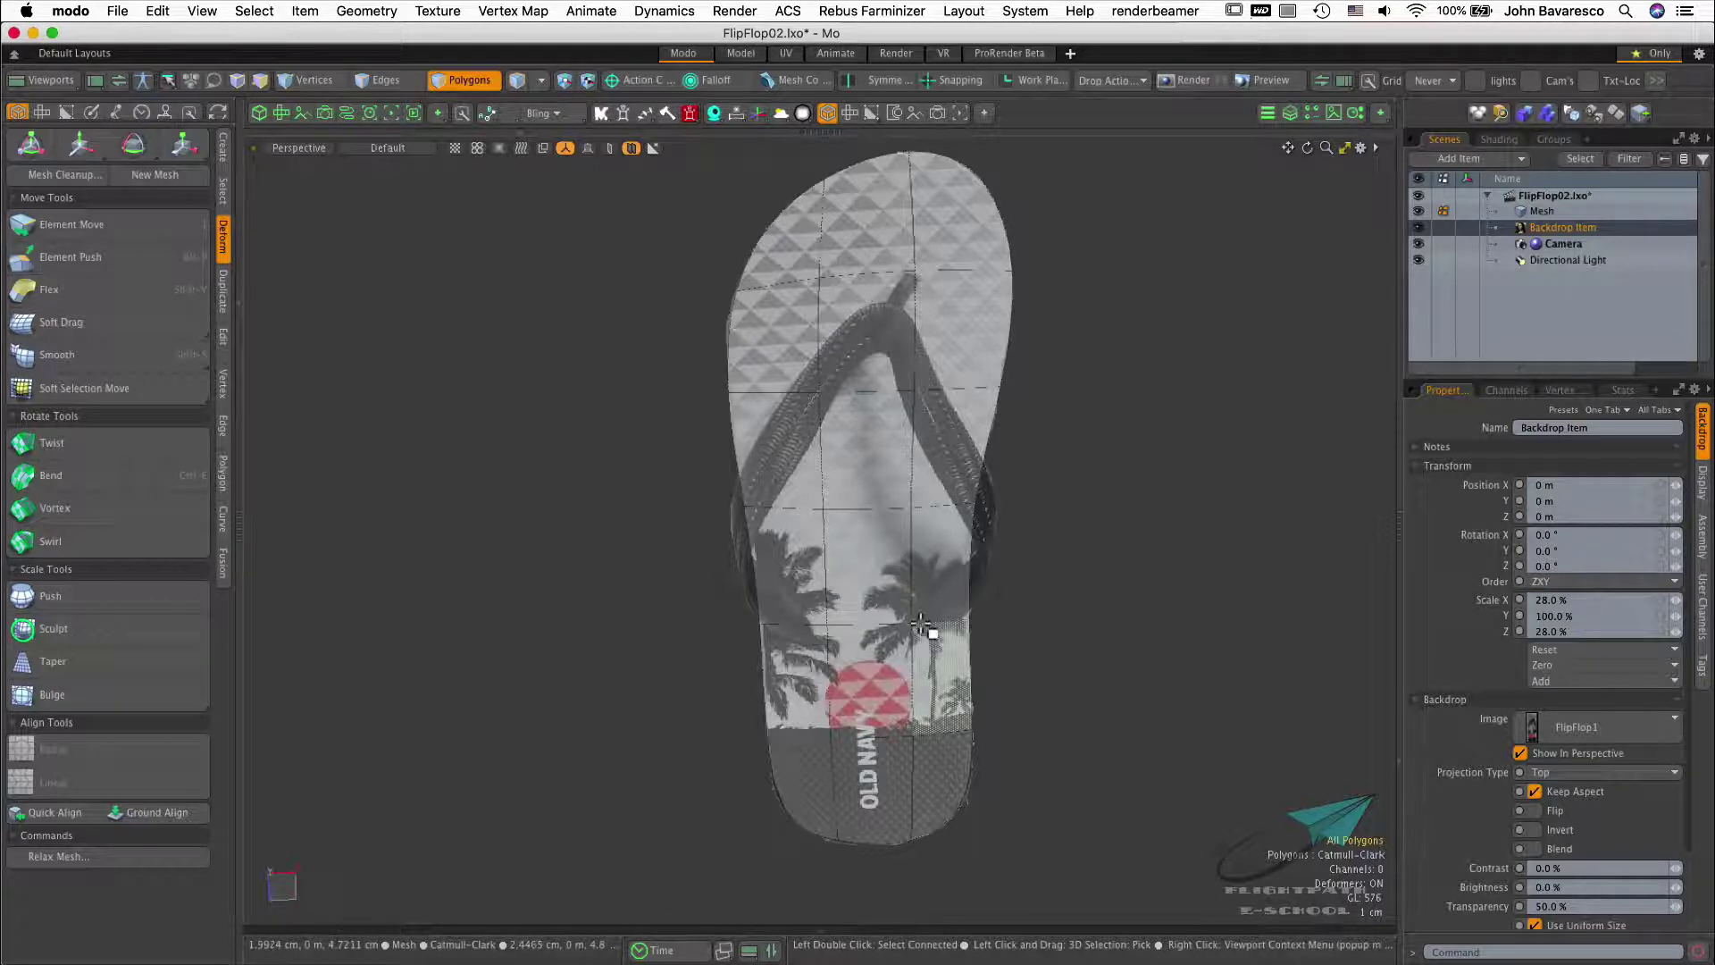
click(384, 81)
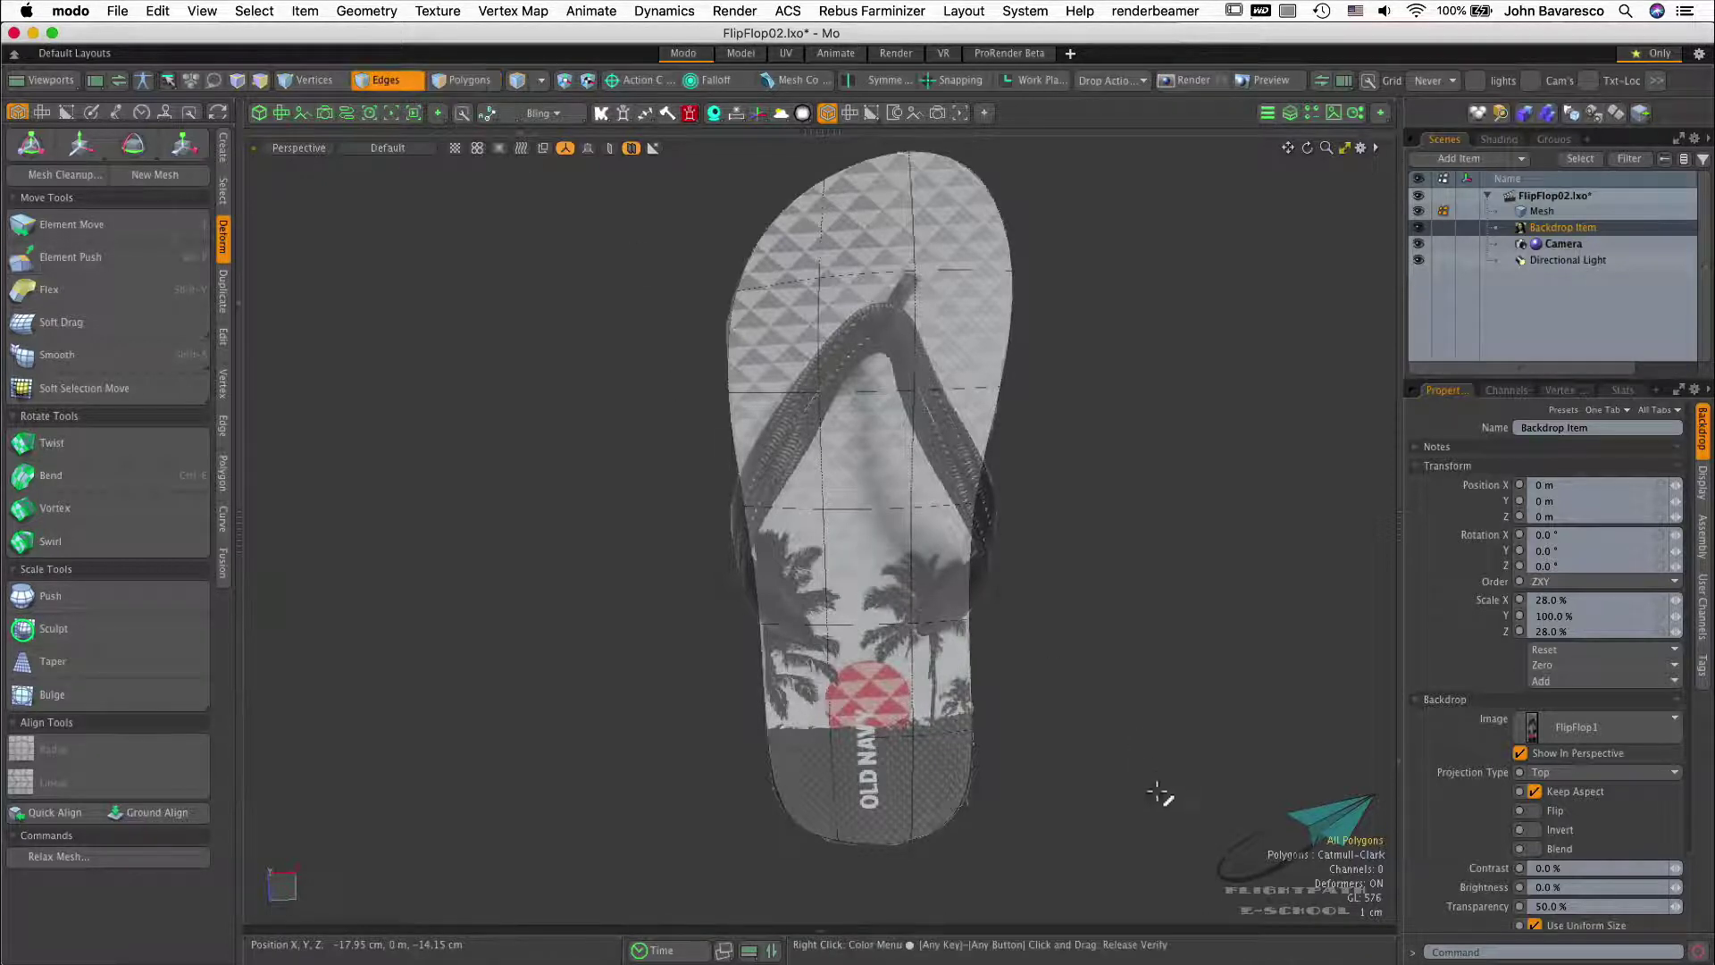
double_click(910, 620)
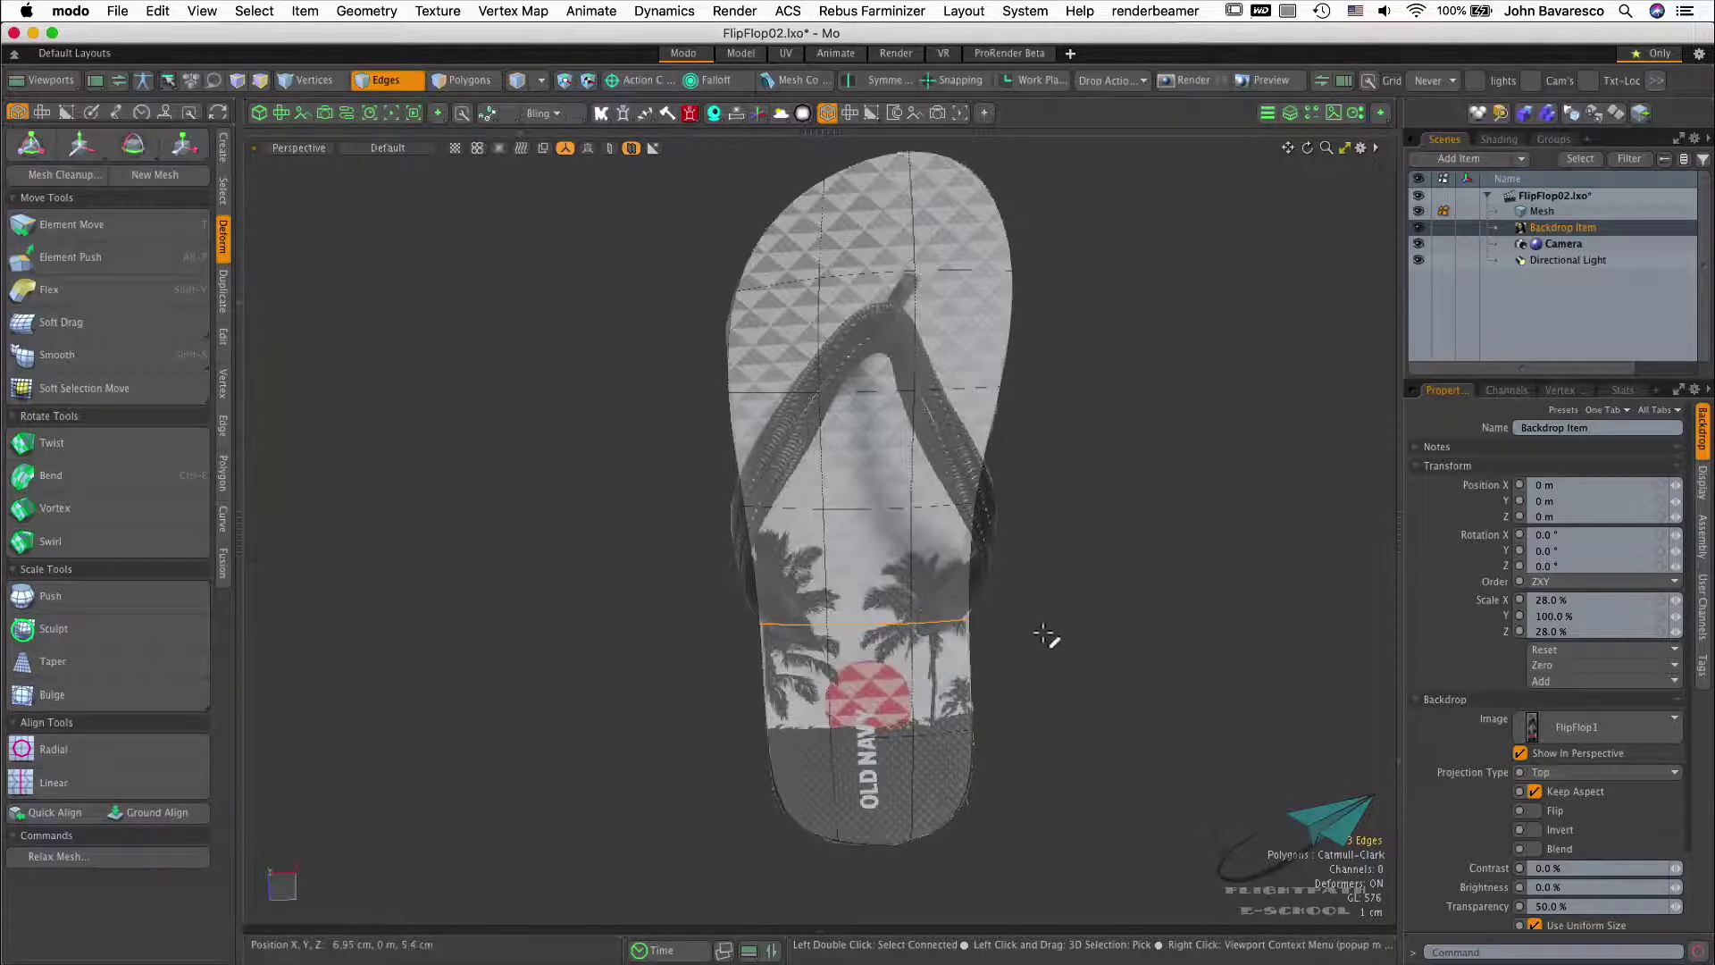
ctrl+alt+drag(1018, 621, 1057, 586)
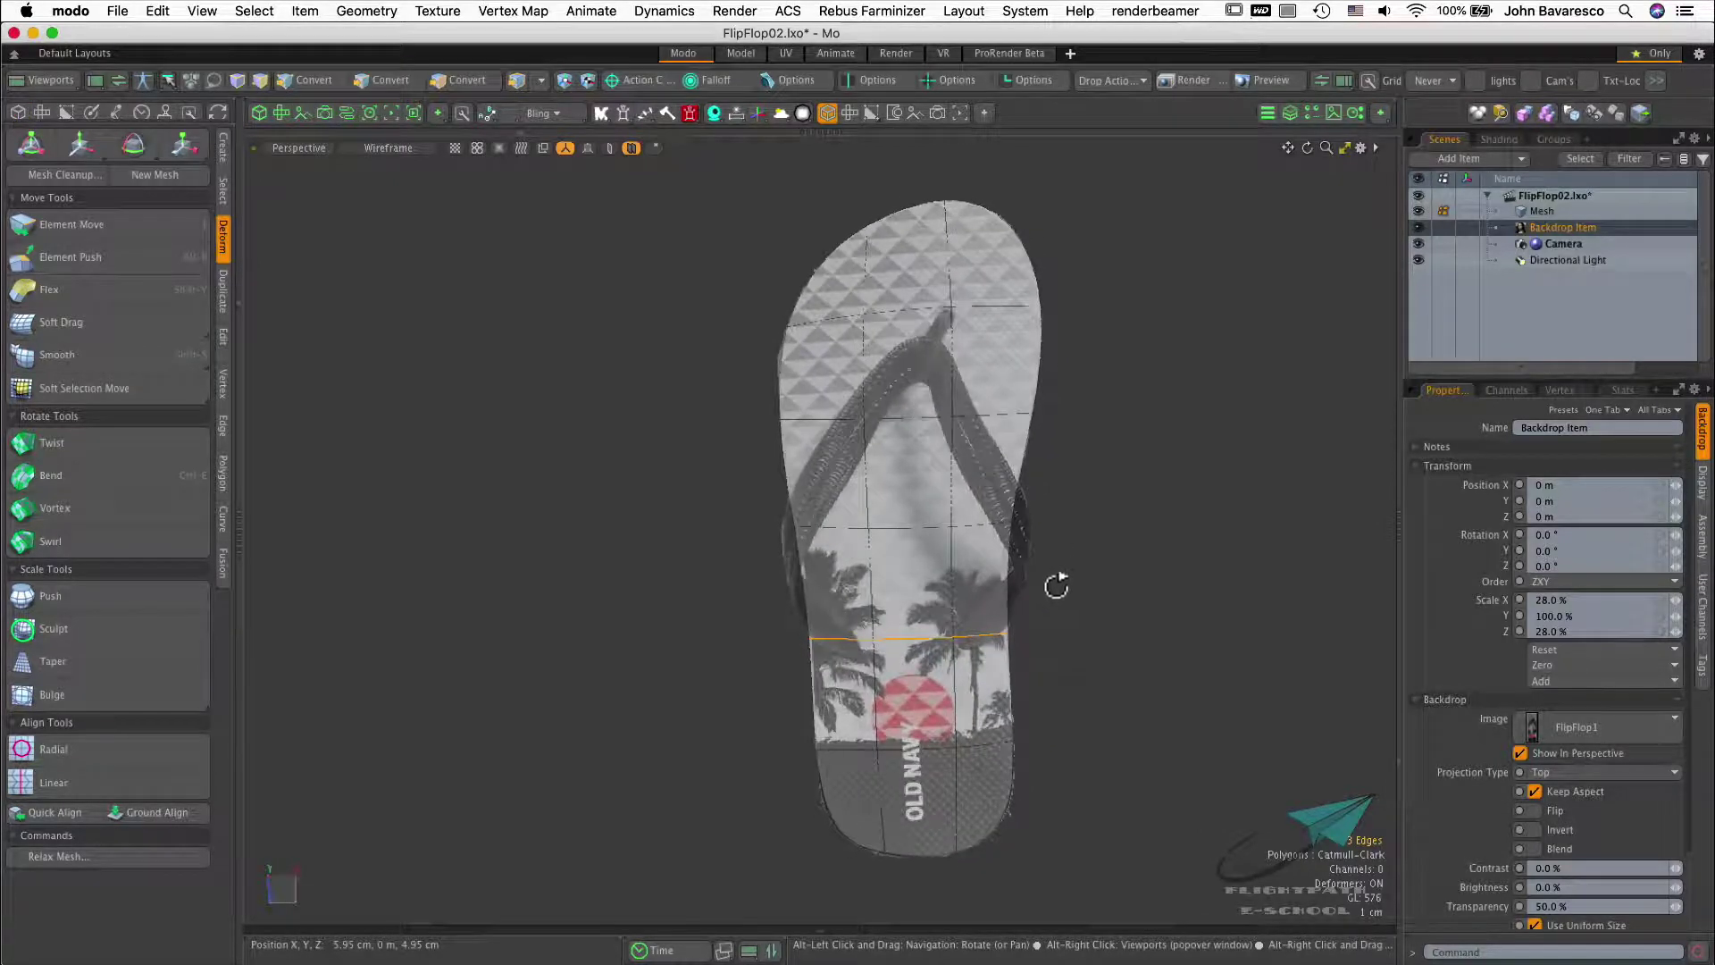
double_click(925, 639)
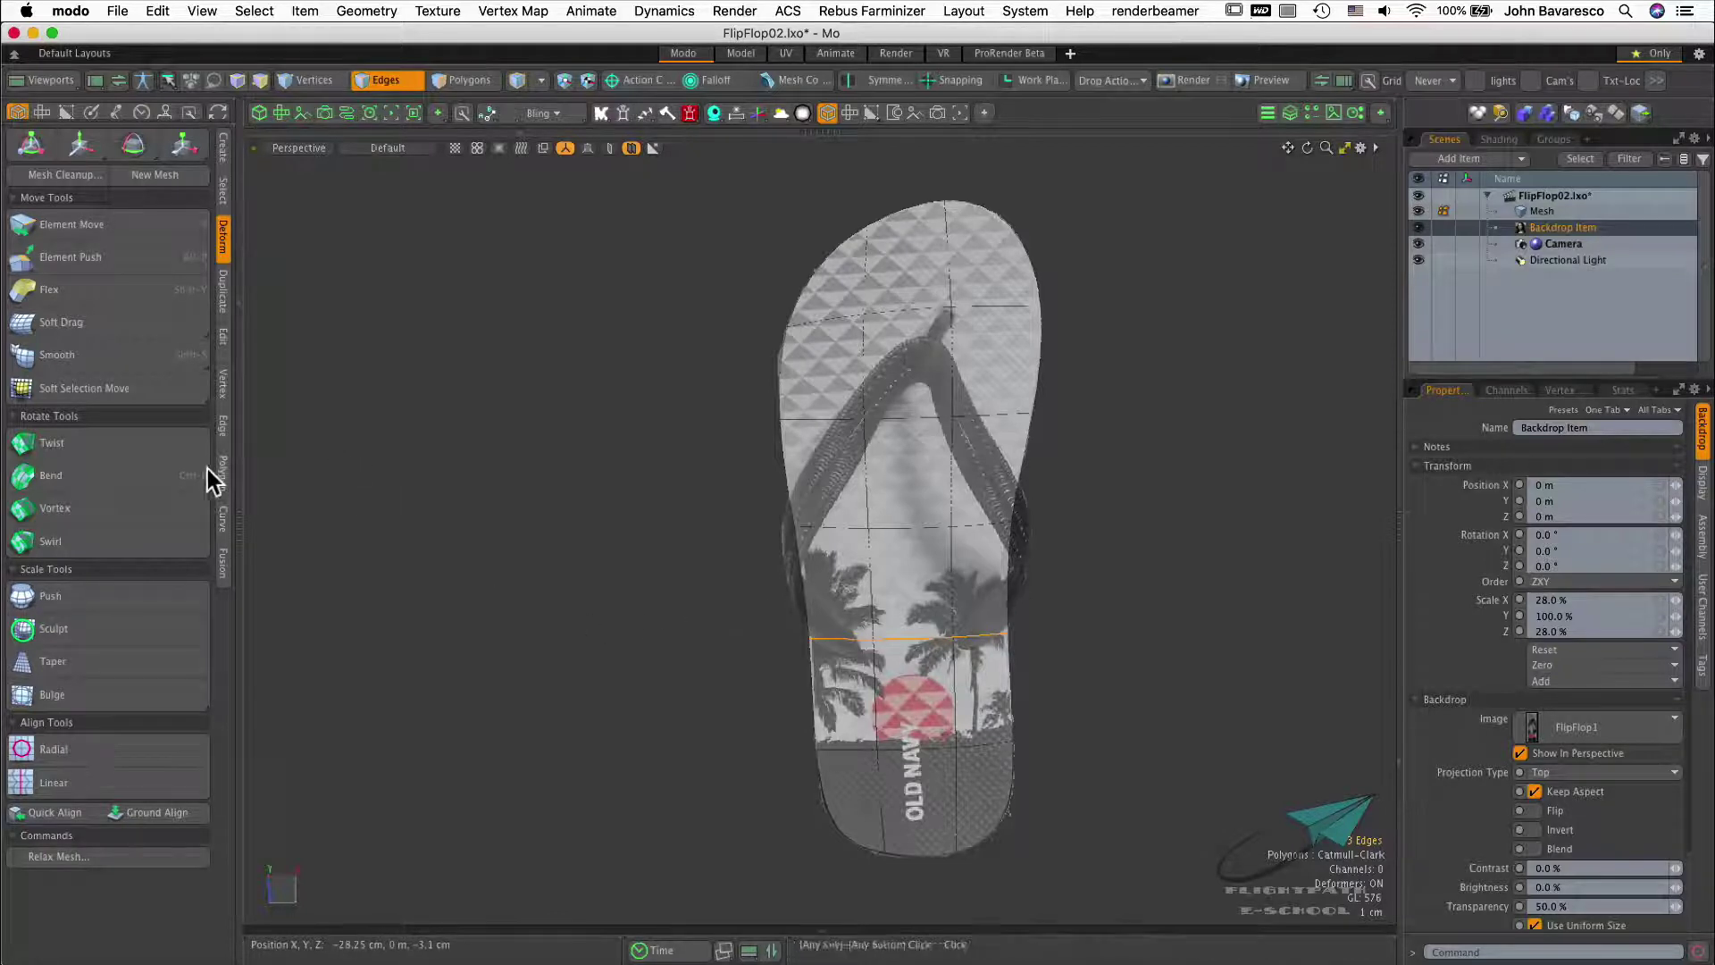
click(221, 432)
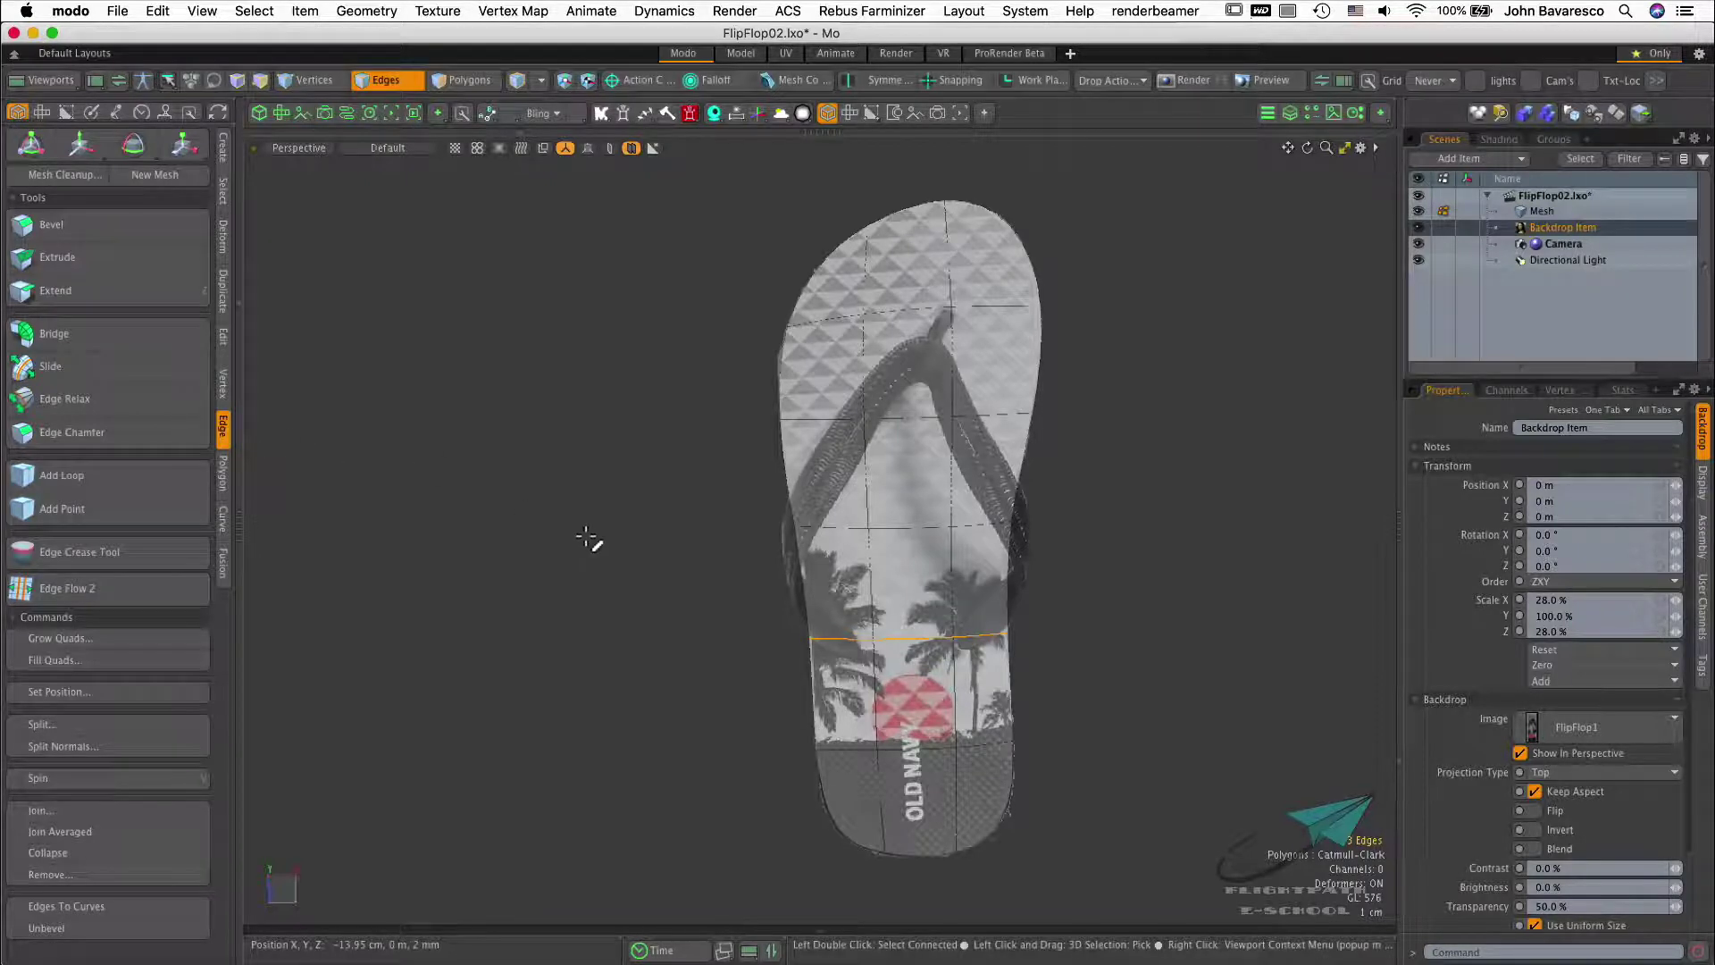
key(b)
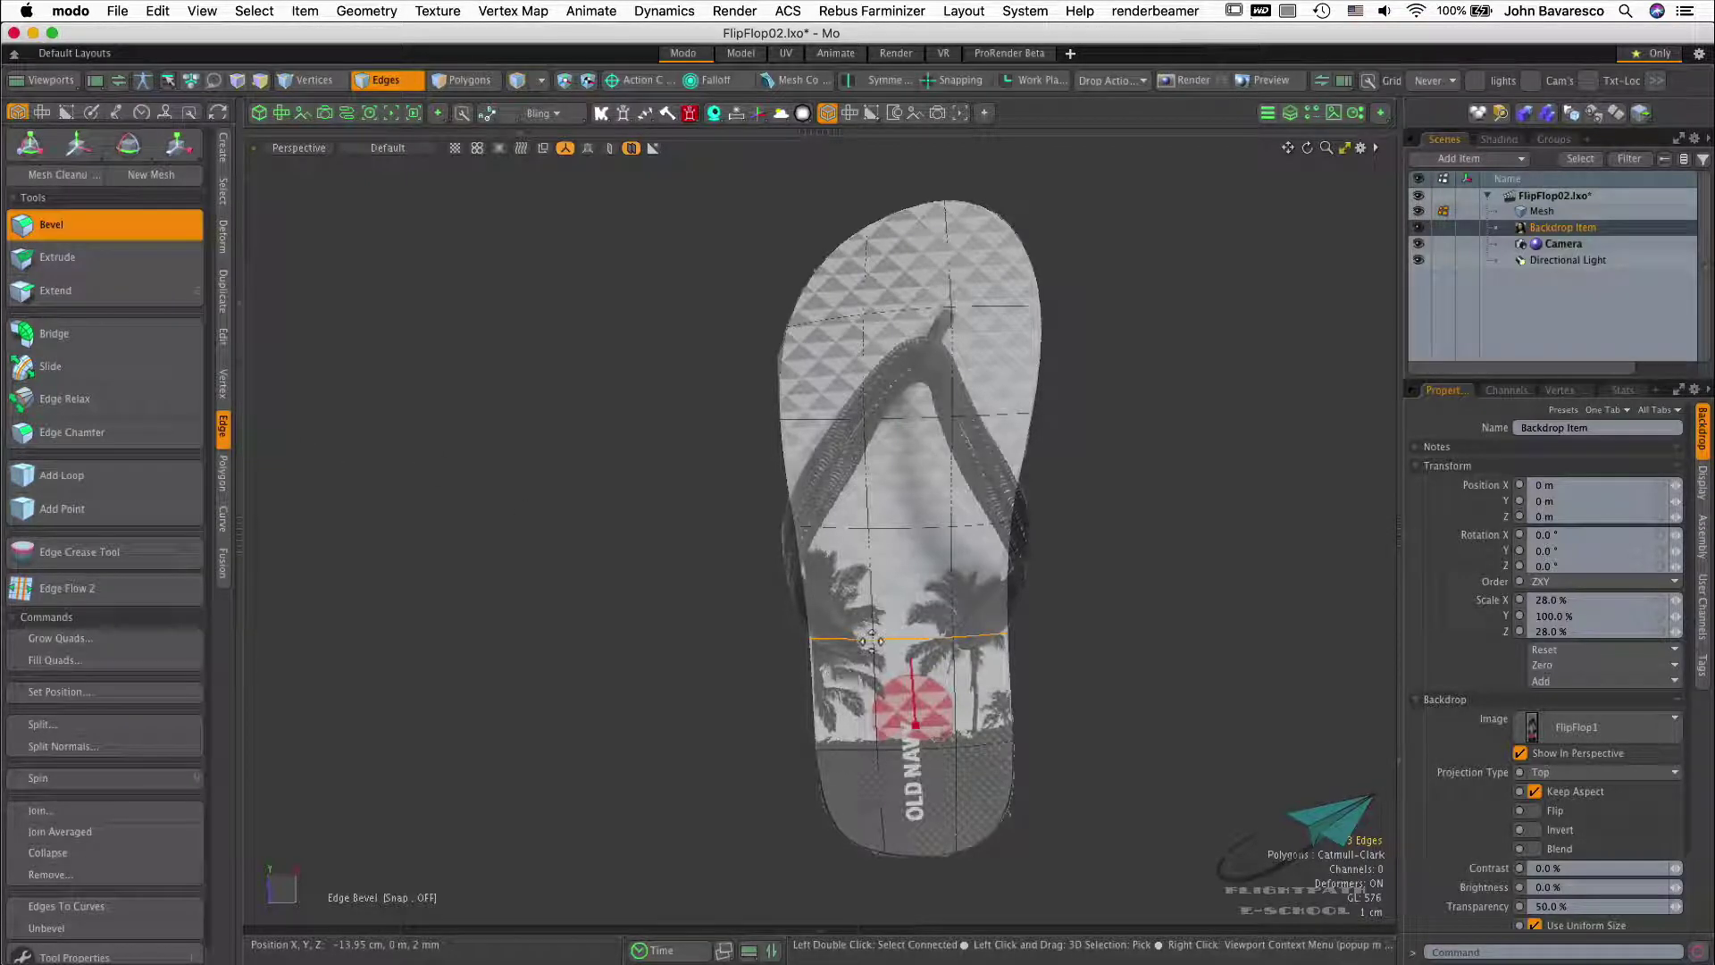
drag(913, 701, 914, 725)
alt+drag(1084, 620, 994, 558)
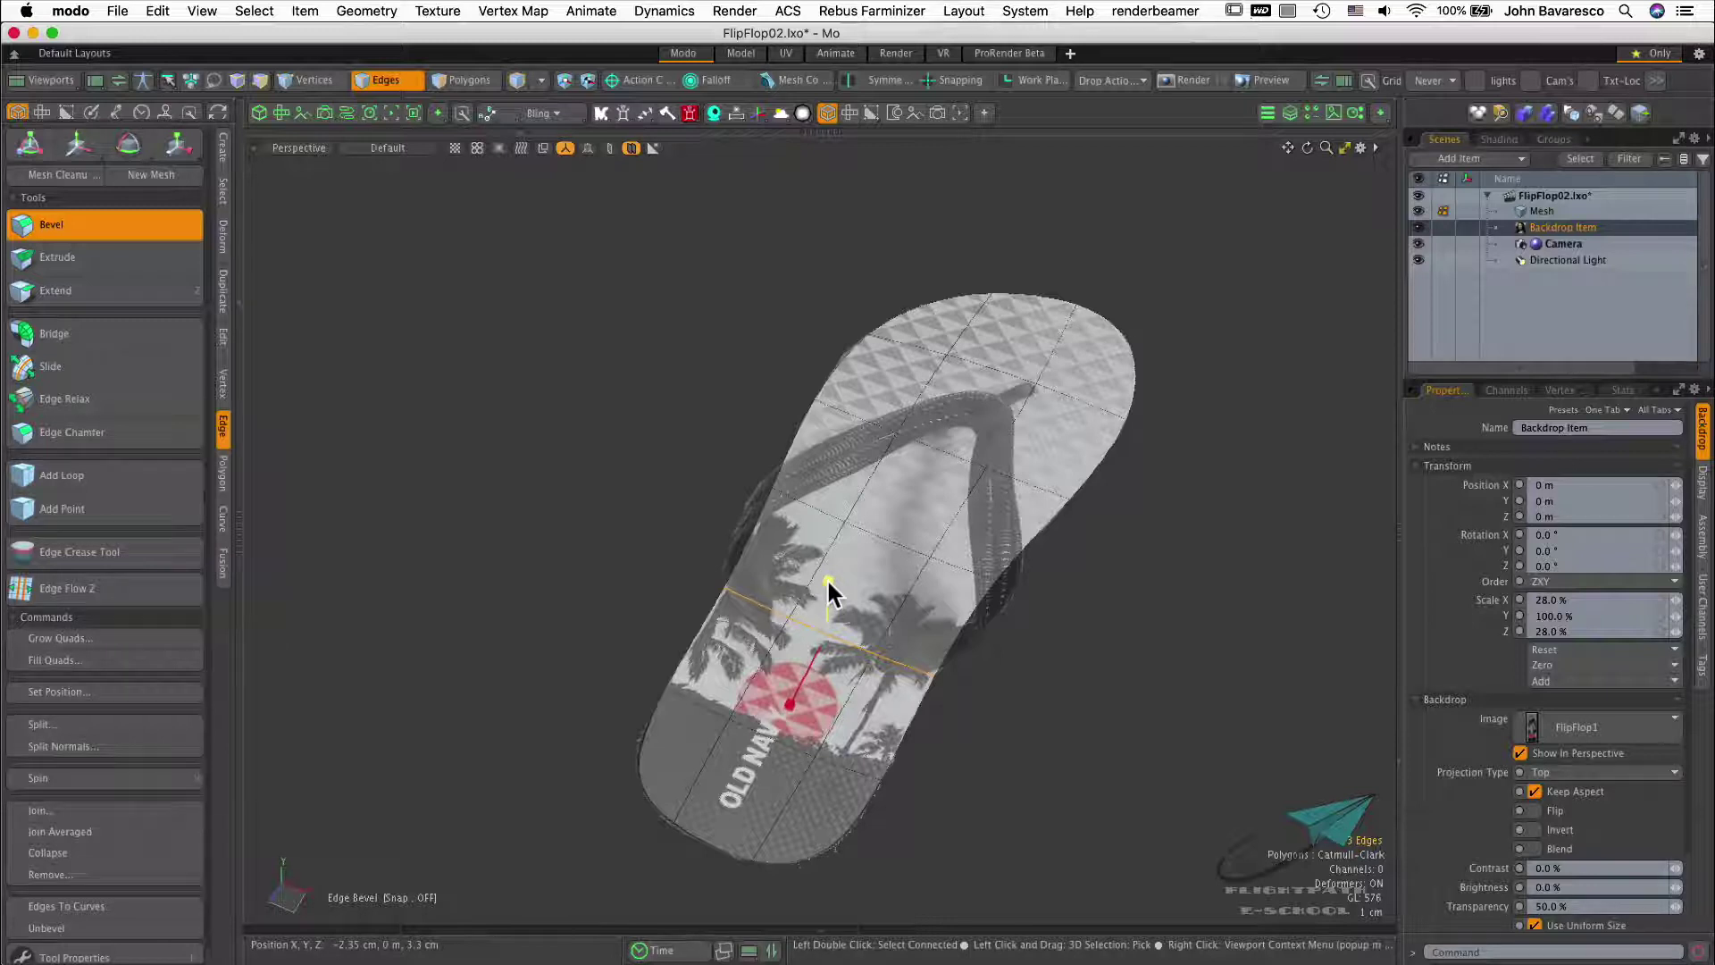
drag(827, 581, 843, 784)
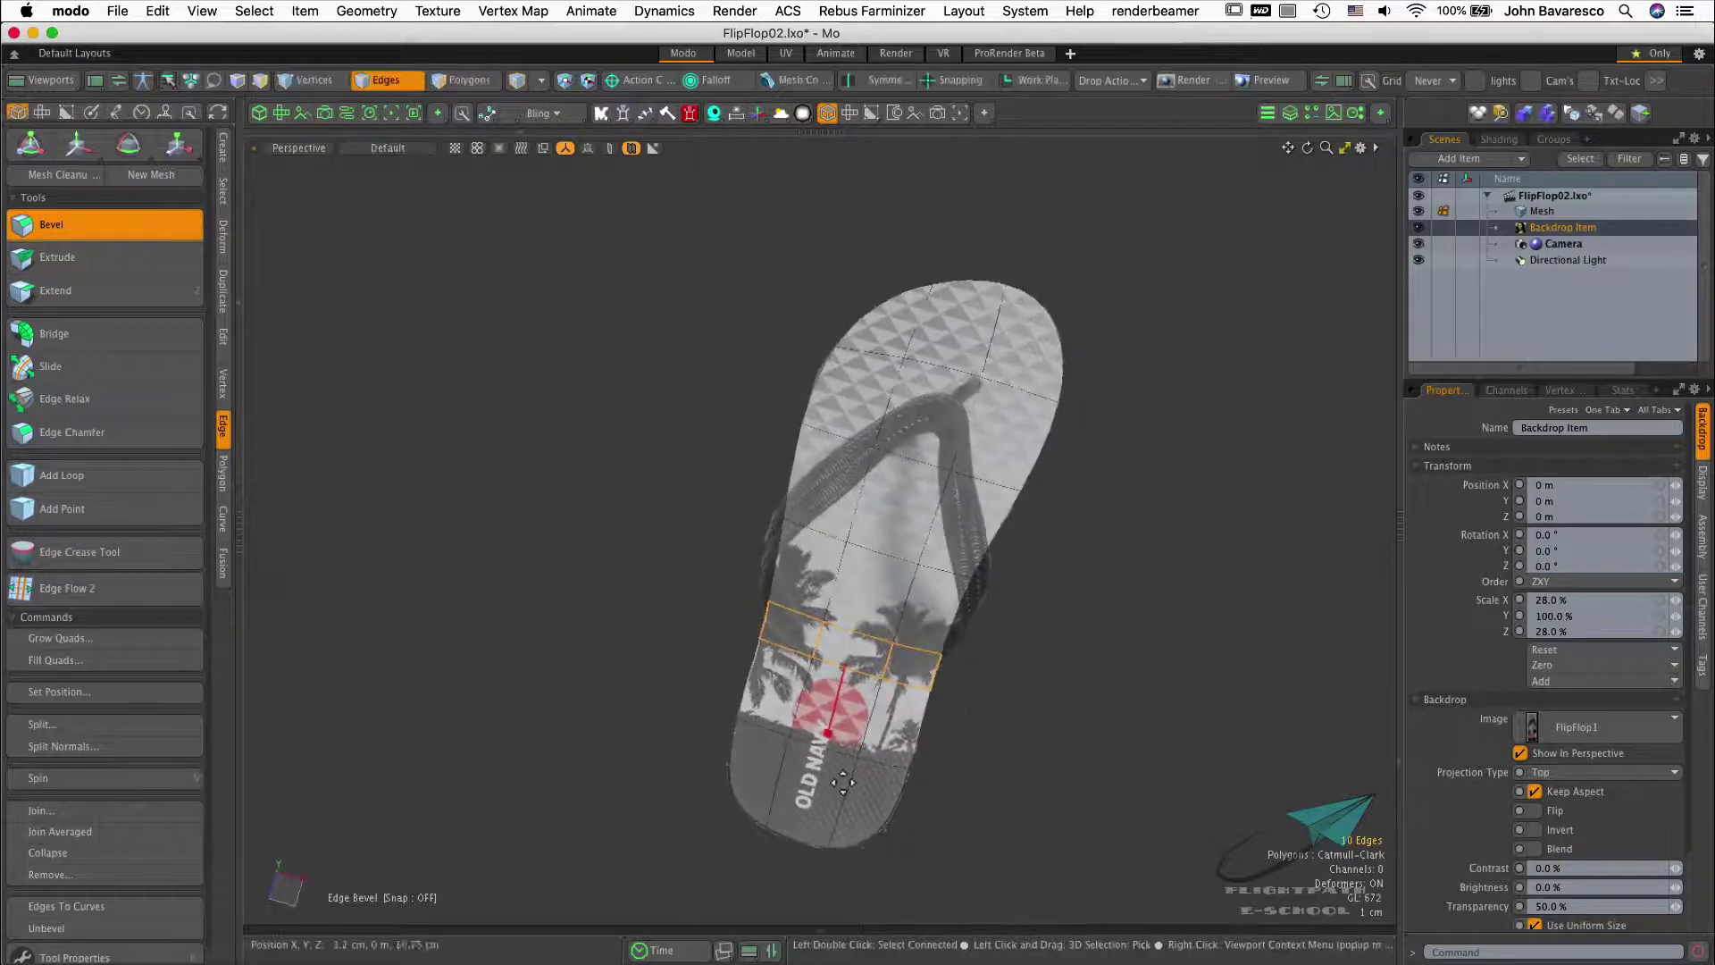
key(q)
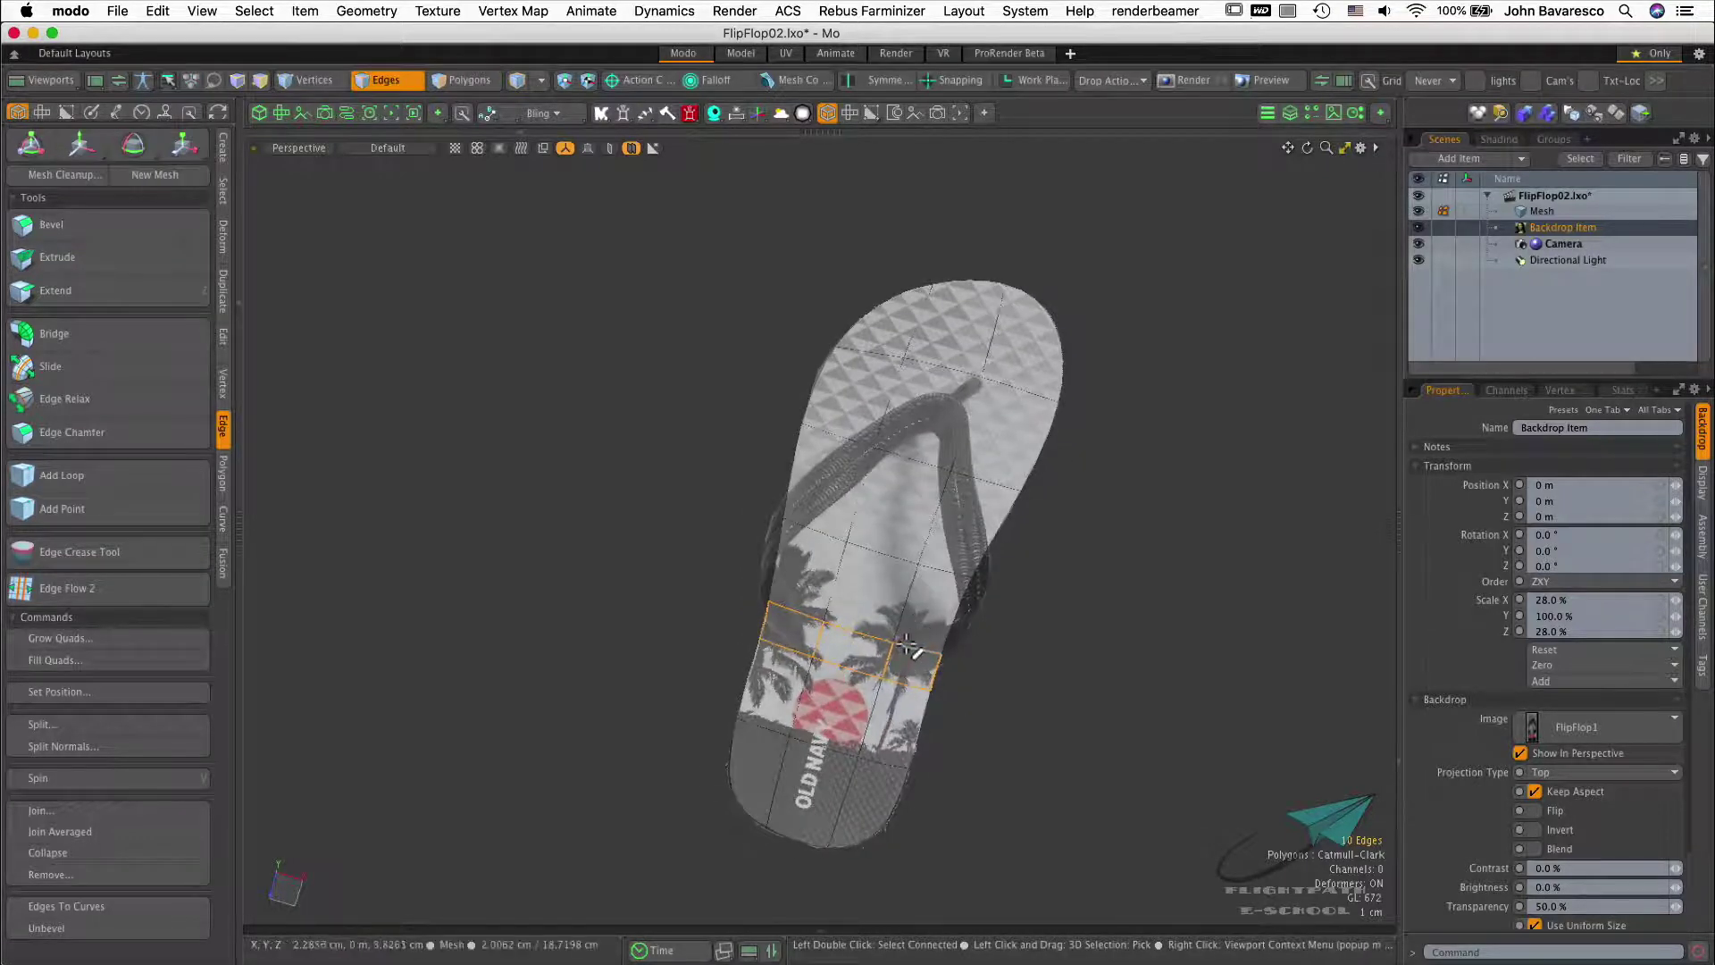
Inspect the right-hand polygon of the beveled band up close, then clear the polygon selection
key(3)
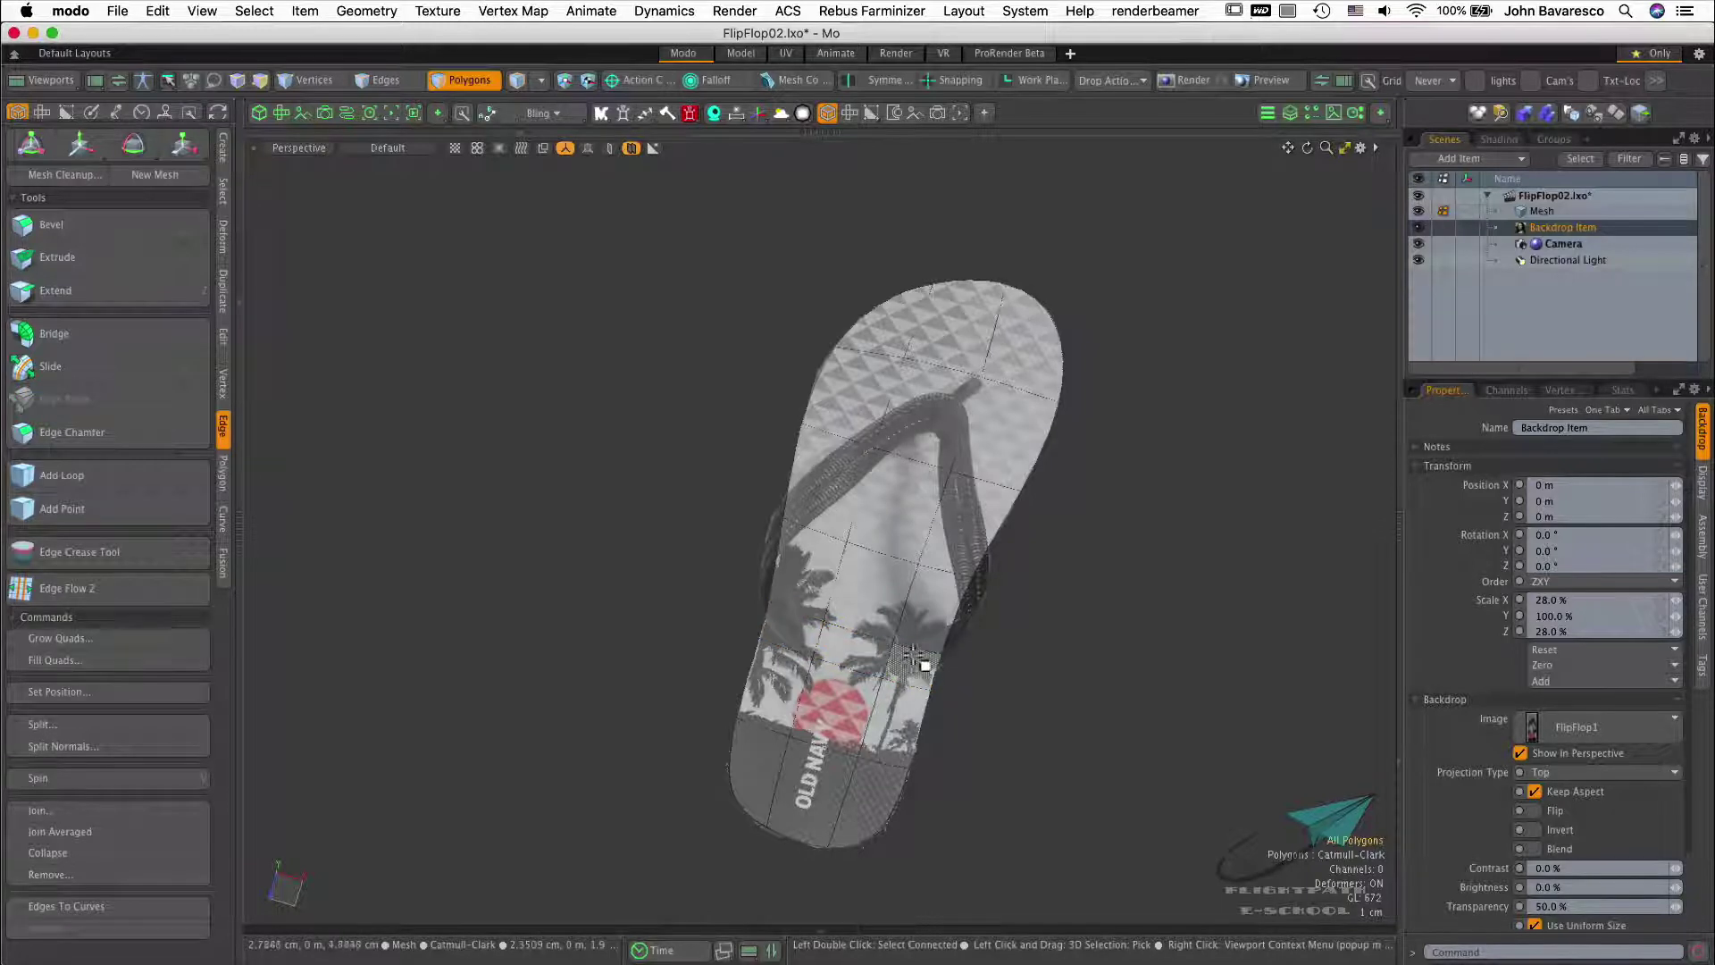
click(922, 670)
key(shift+a)
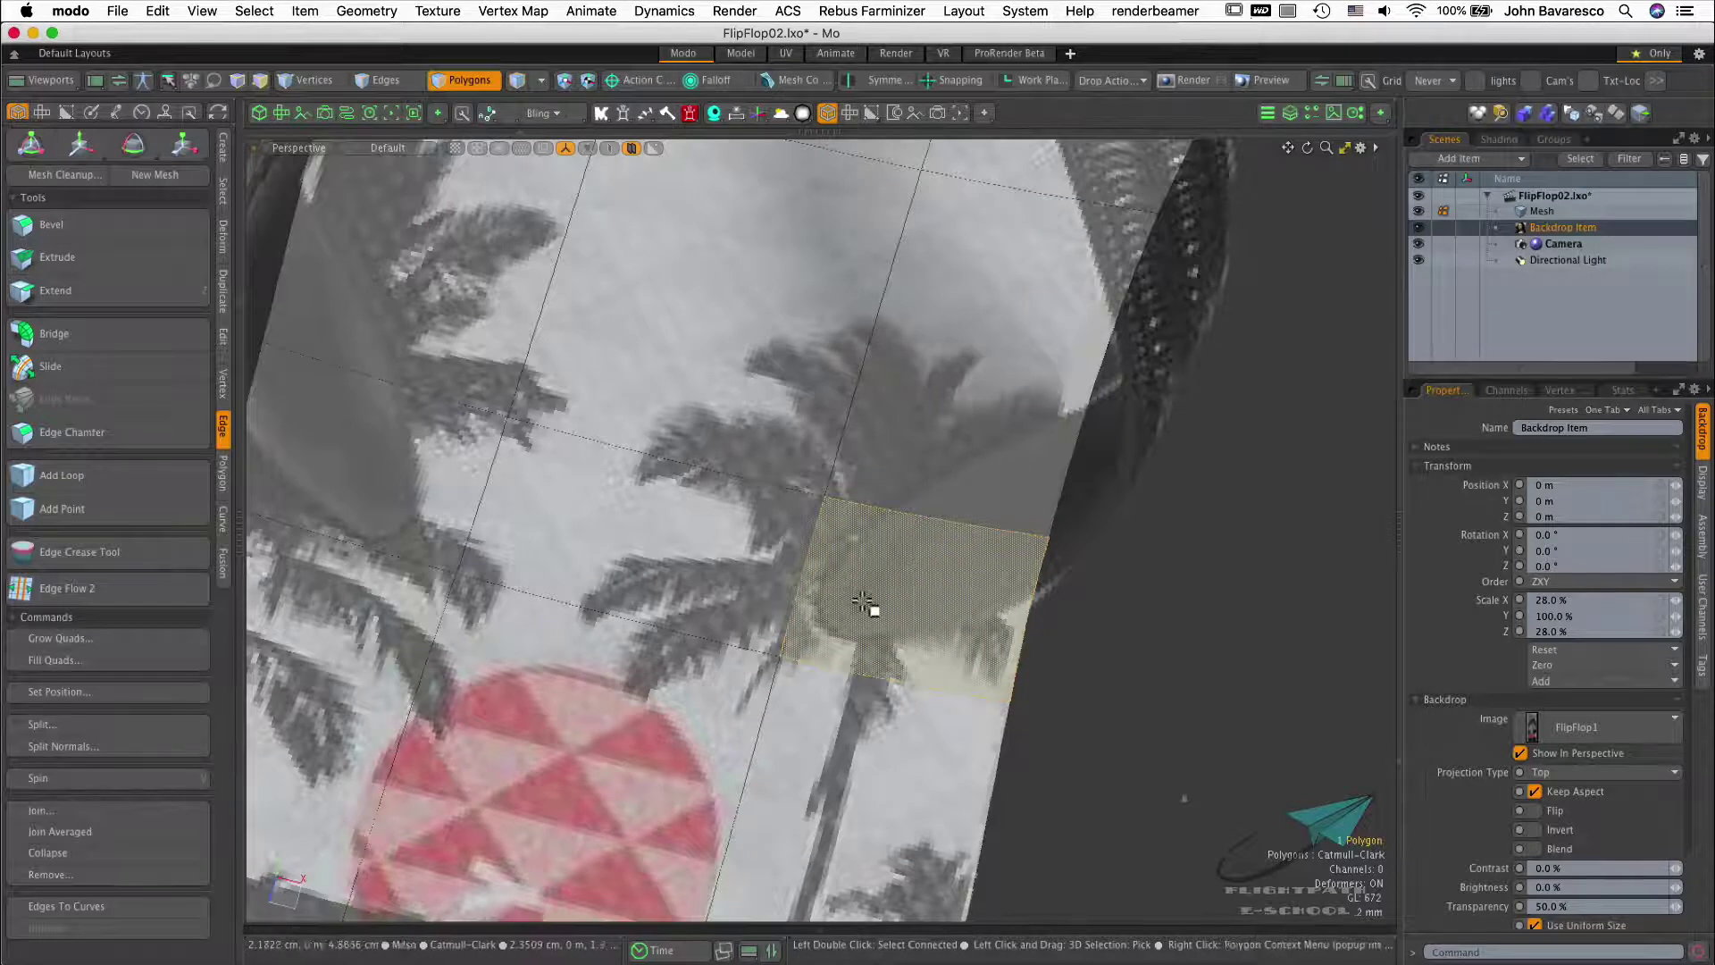
ctrl+alt+drag(1091, 635, 896, 614)
click(1091, 631)
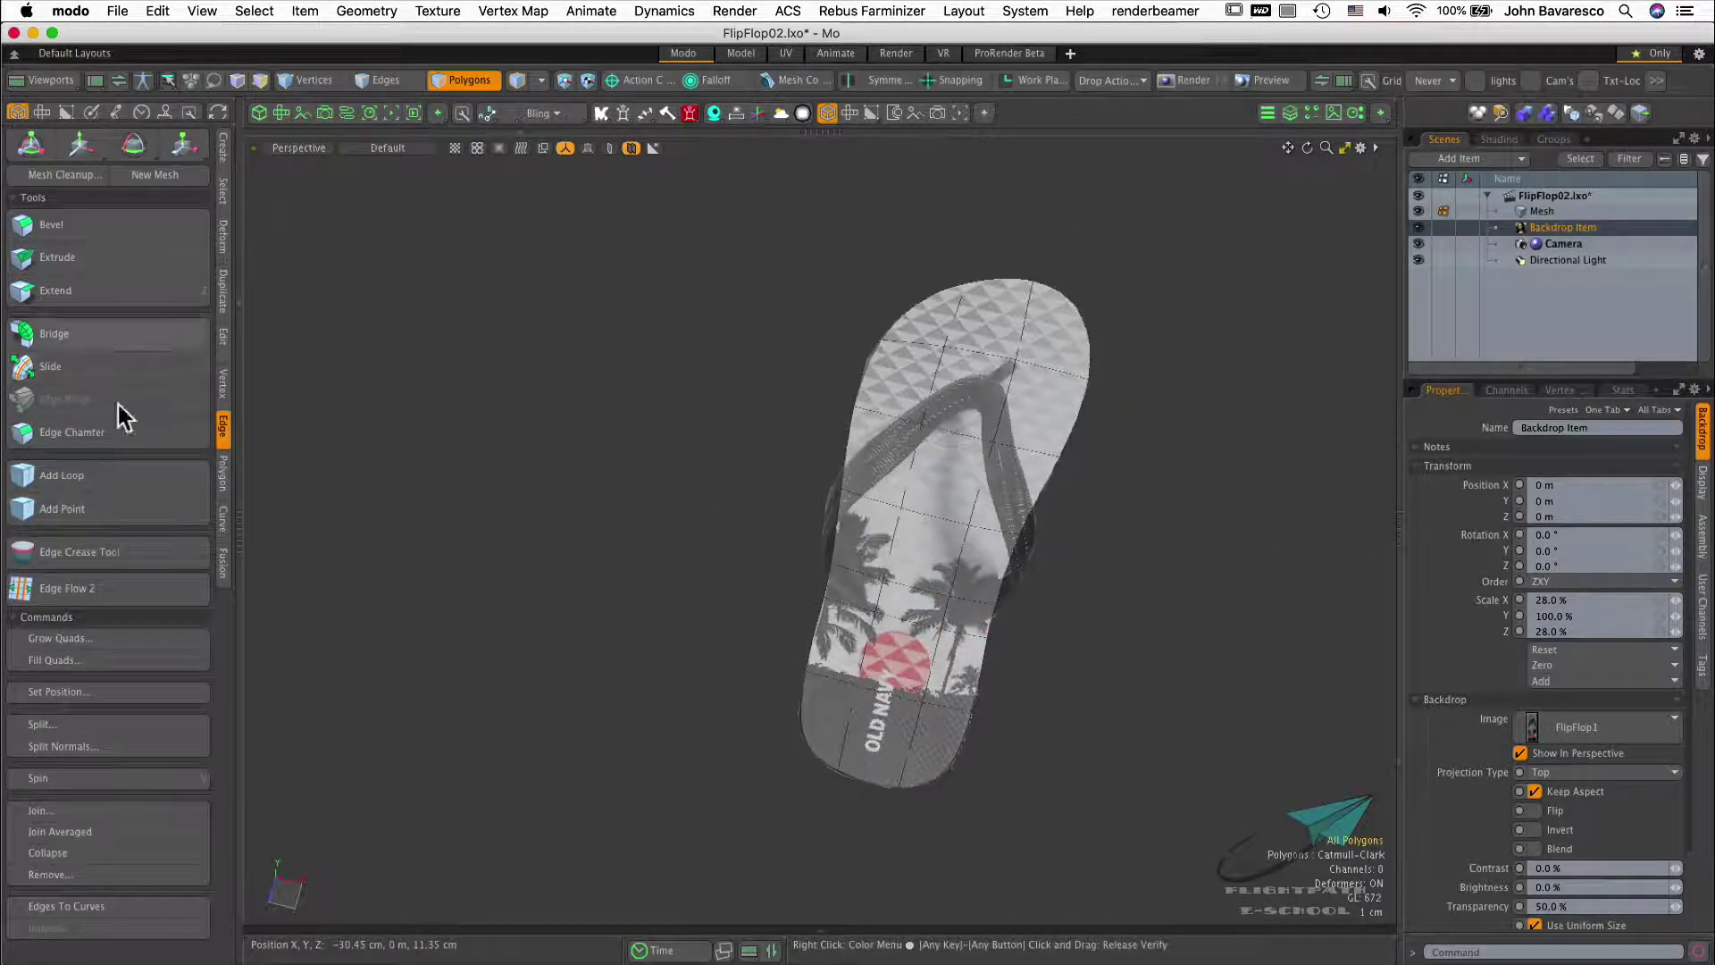
Add a lengthwise edge loop through the right column of the sole's polygons at about 52%
click(116, 475)
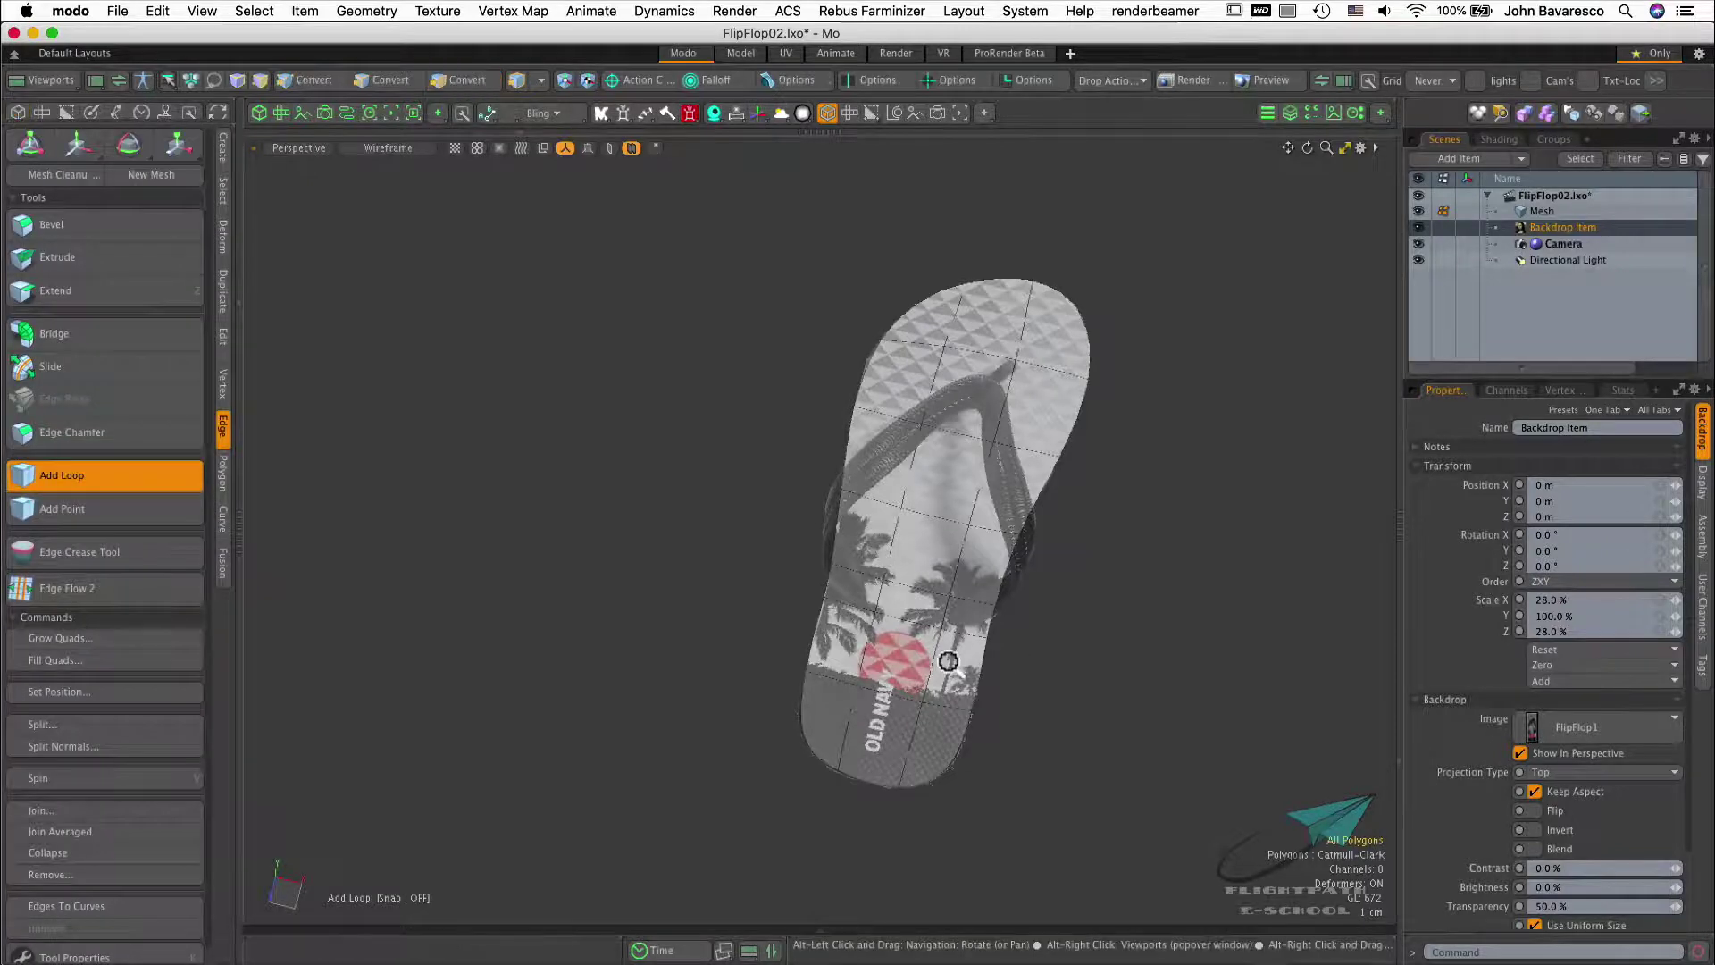
ctrl+alt+drag(1016, 658, 1076, 593)
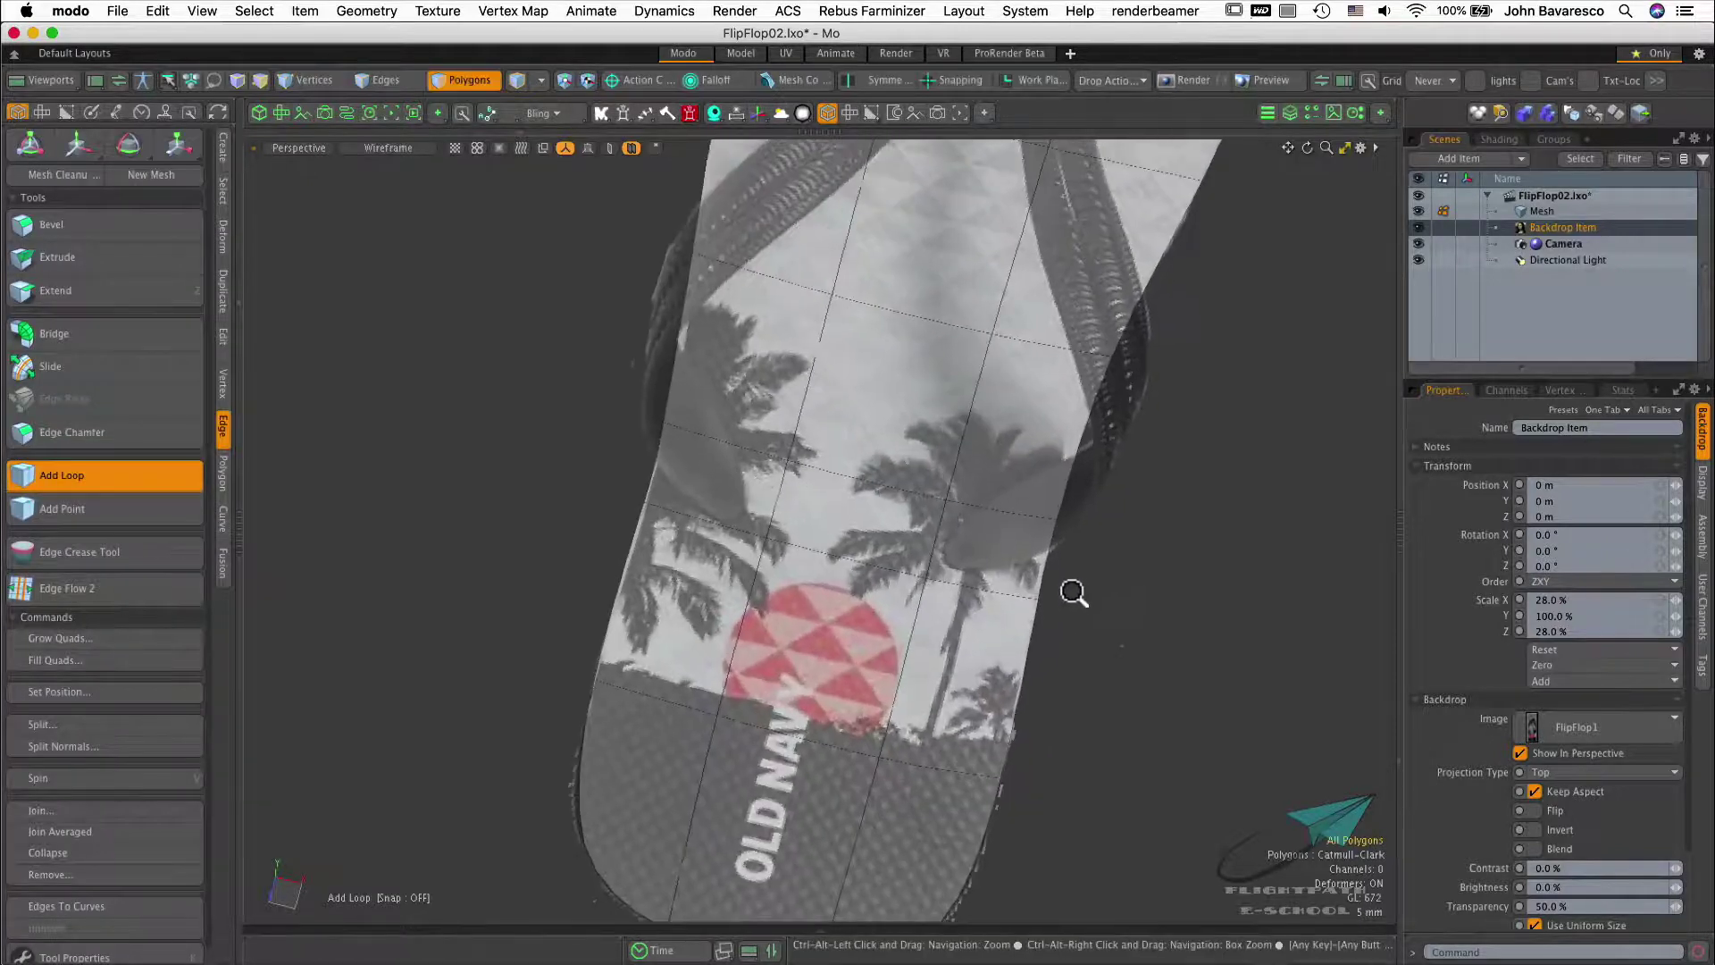
click(977, 587)
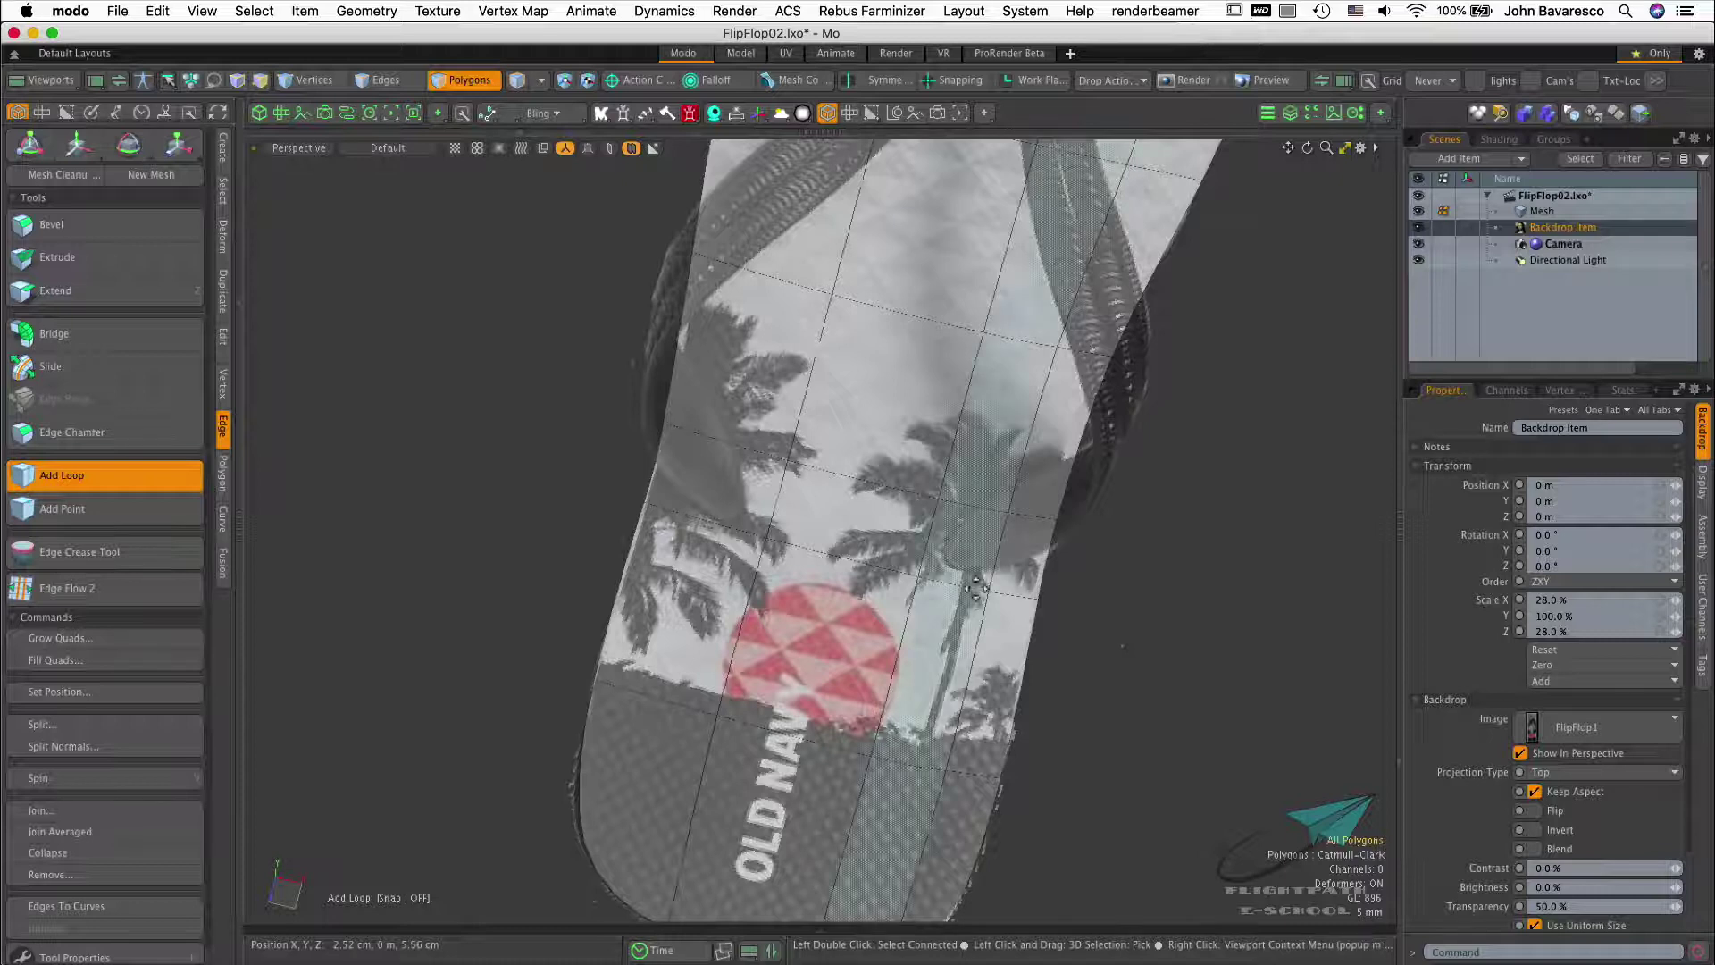
key(space)
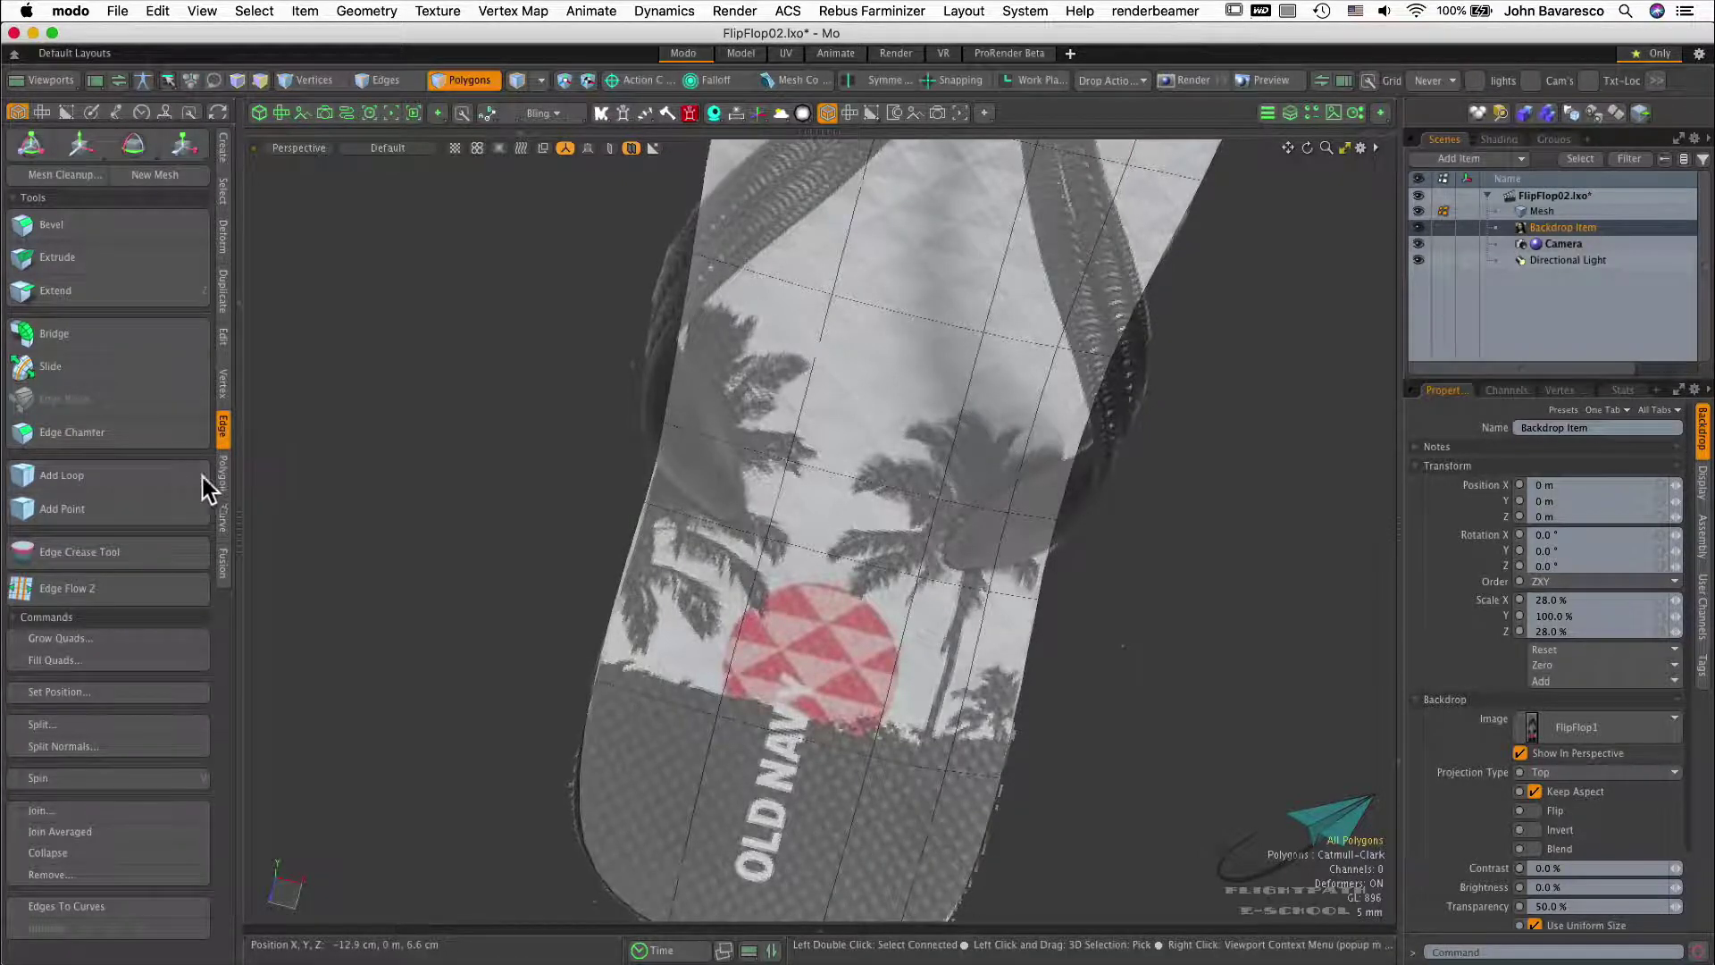
Add a lengthwise edge loop through the left column of the sole's polygons at about 64%
click(175, 479)
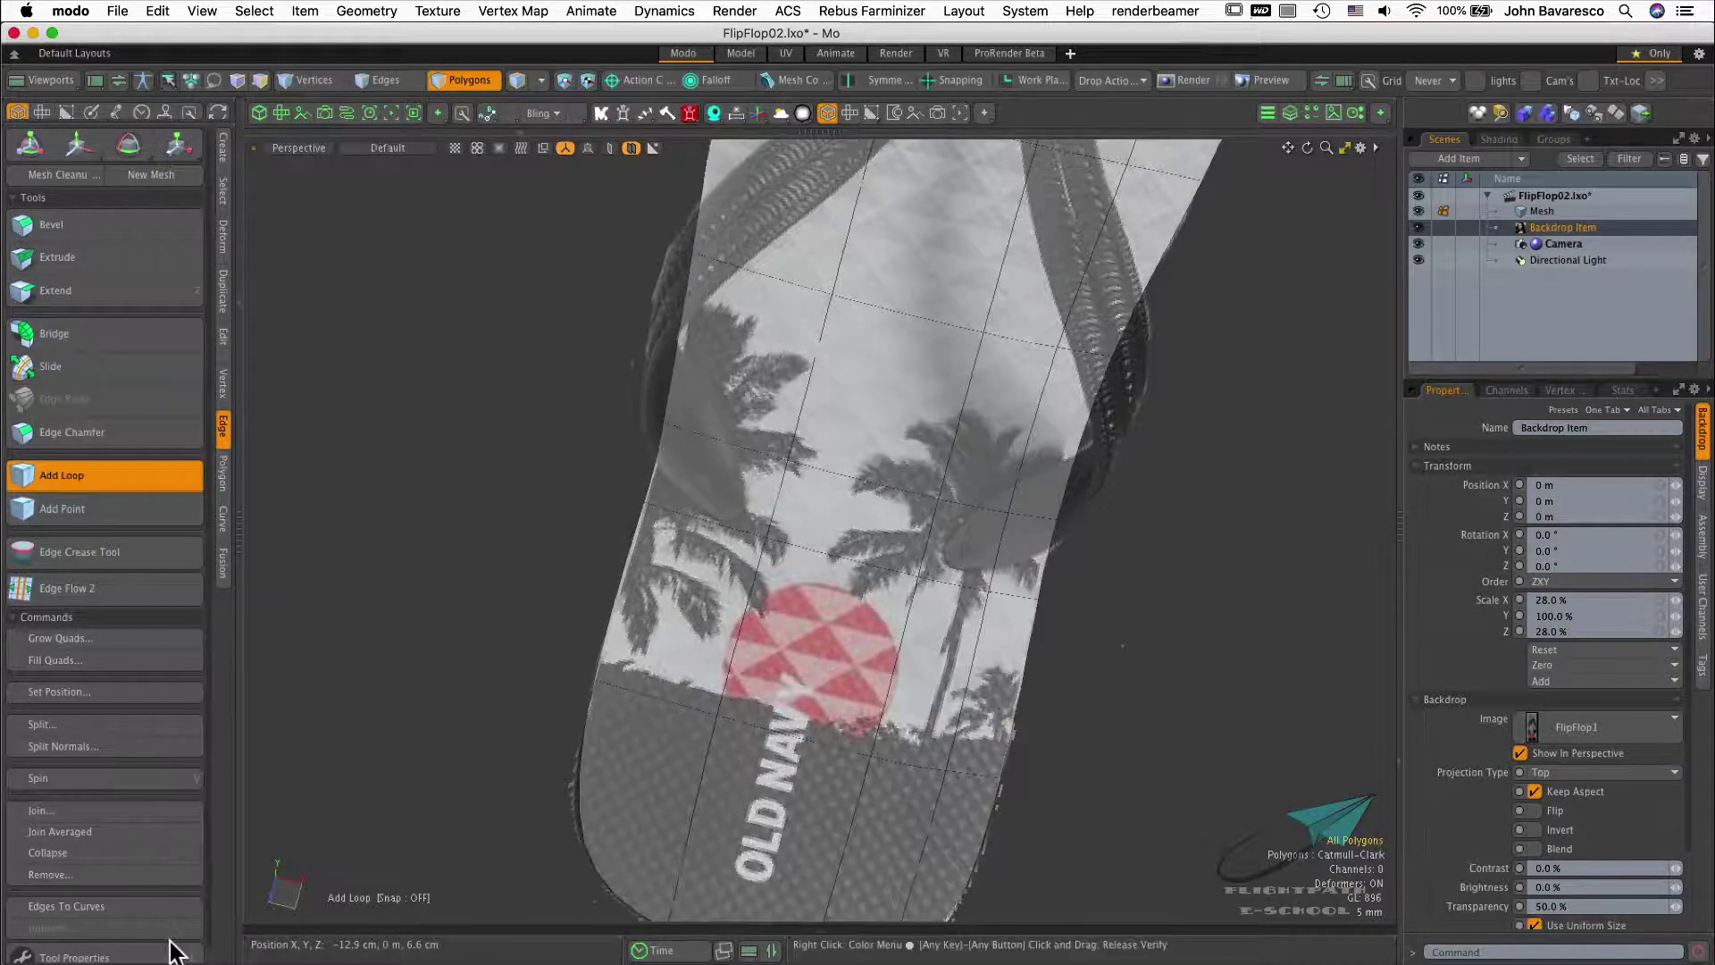
drag(175, 952, 355, 376)
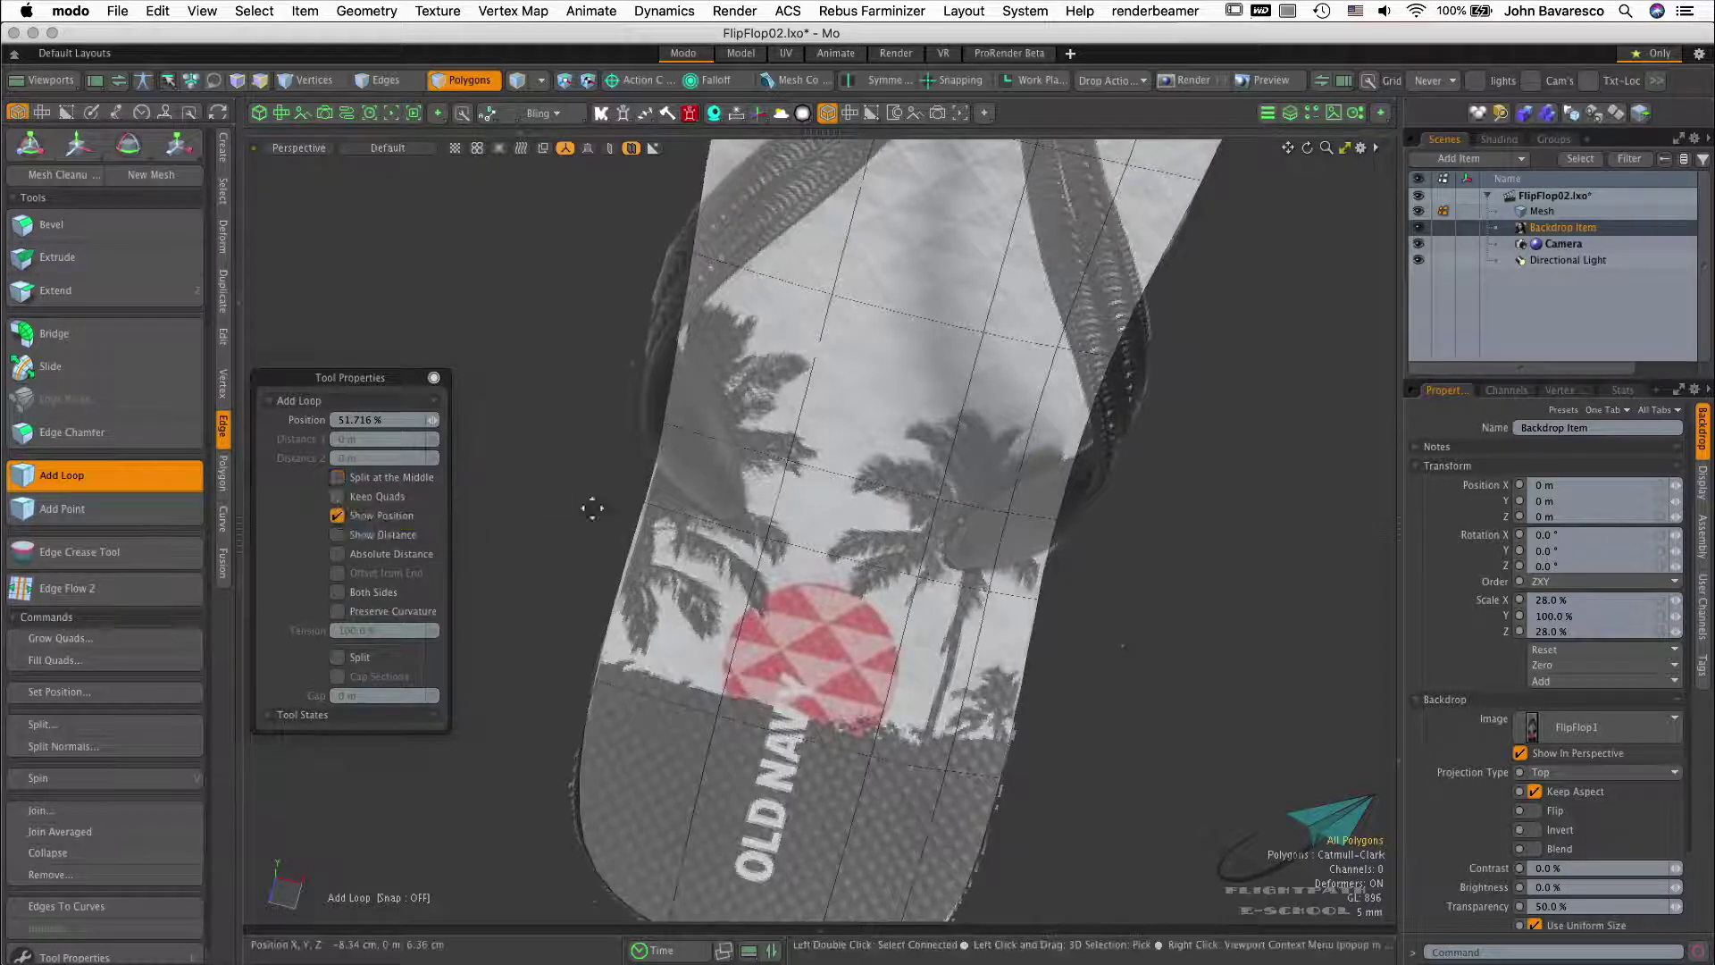
drag(734, 447, 746, 444)
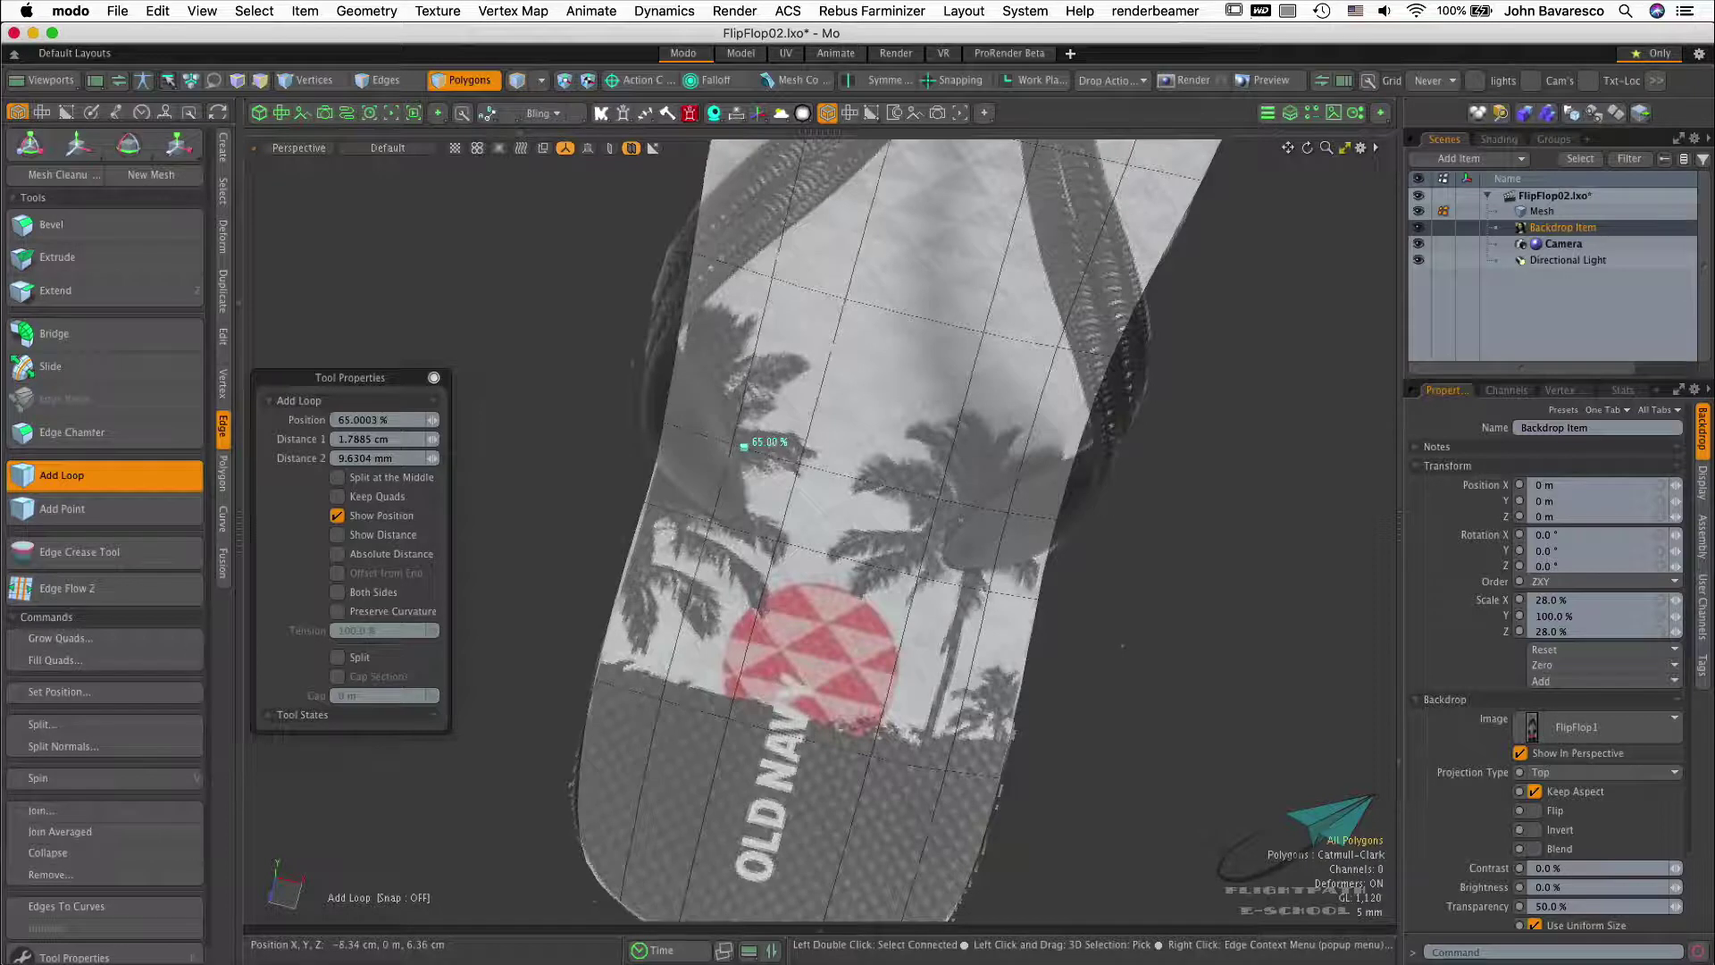
key(q)
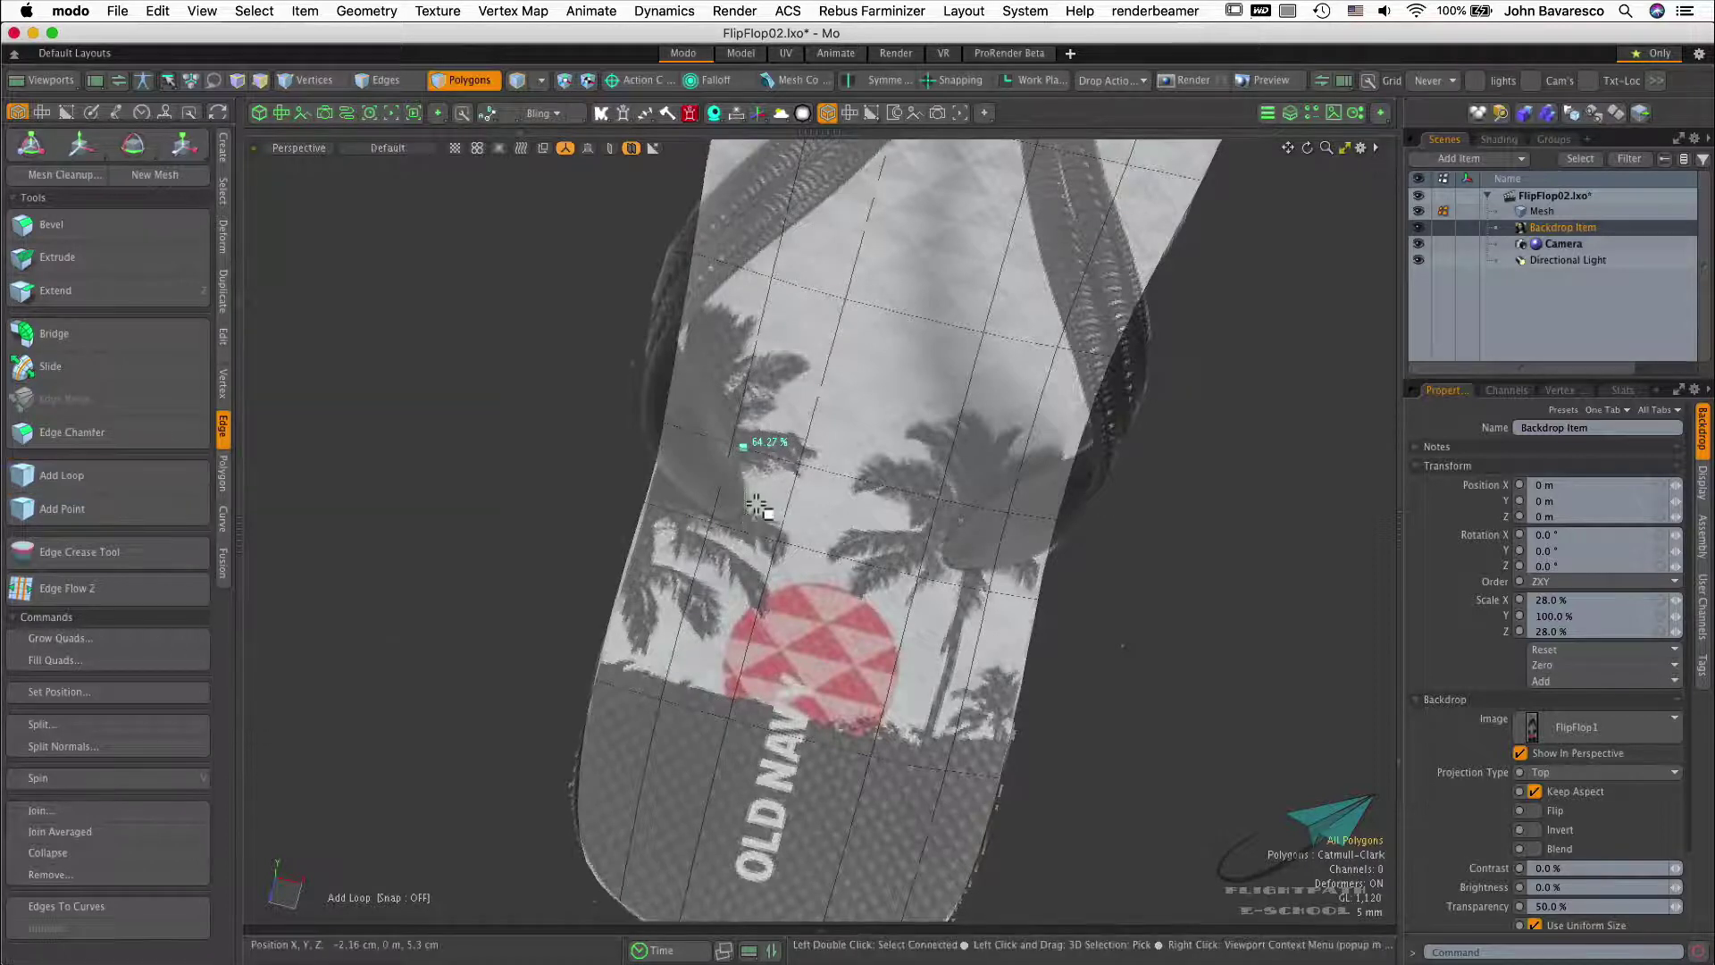
Select the two band polygons near the strap's rear ends to check where the straps attach to the sole
click(758, 505)
shift+click(951, 538)
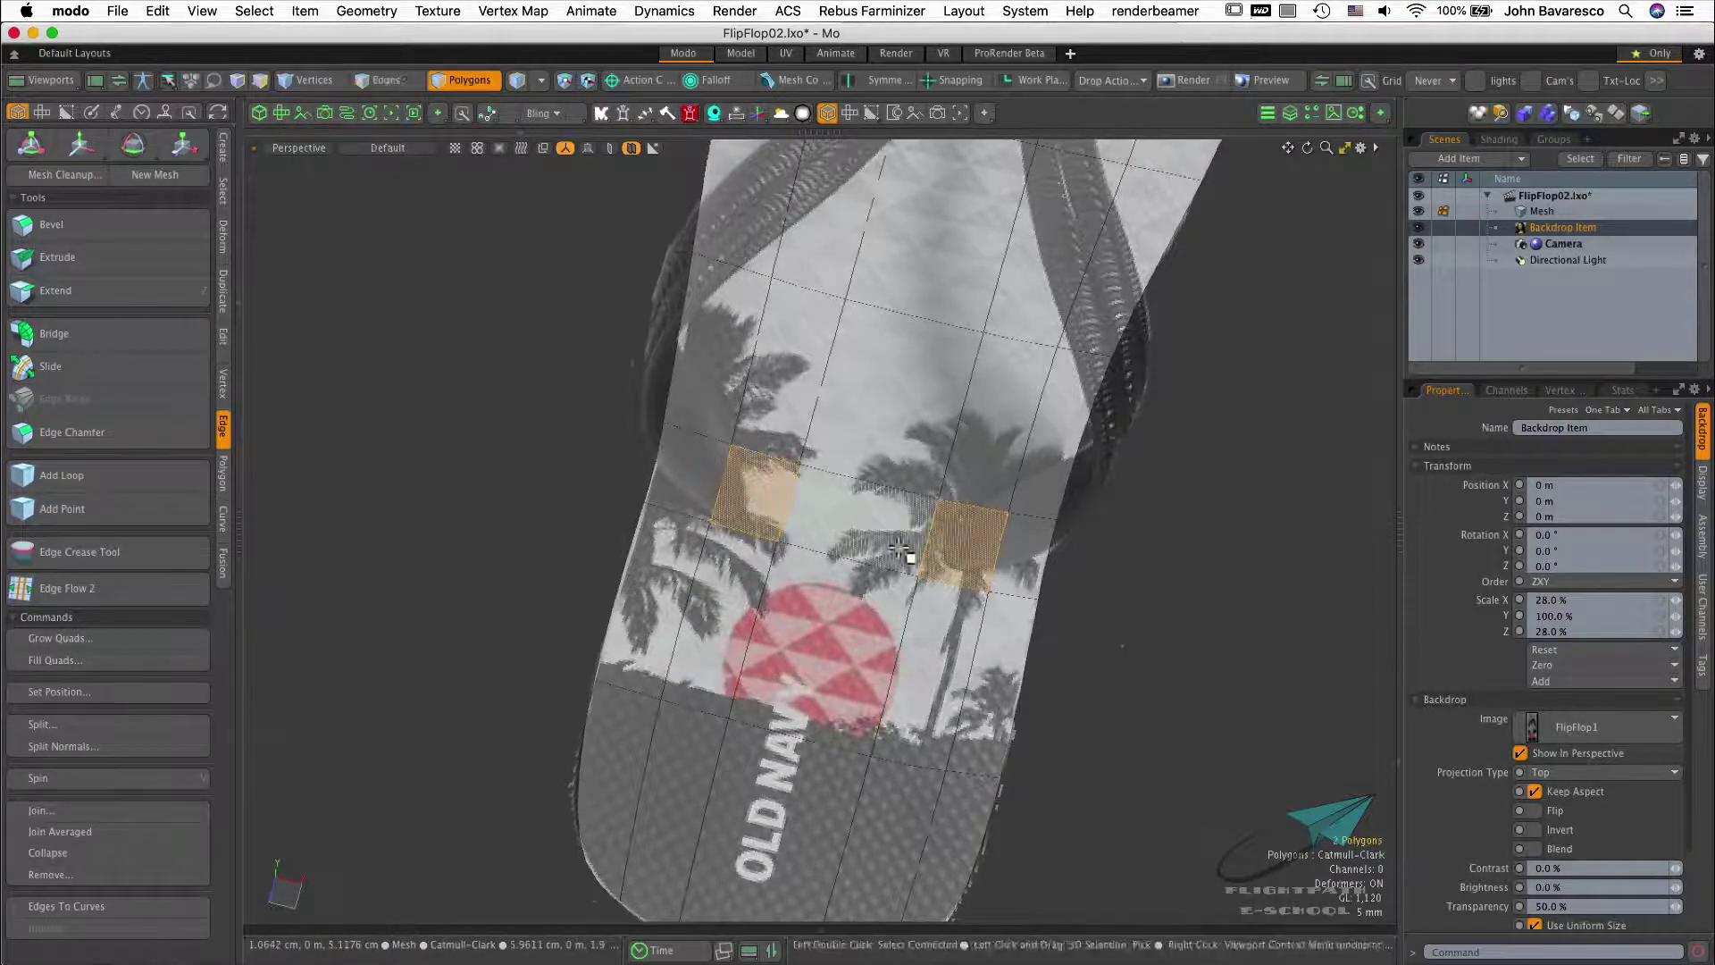
alt+drag(925, 532, 827, 638)
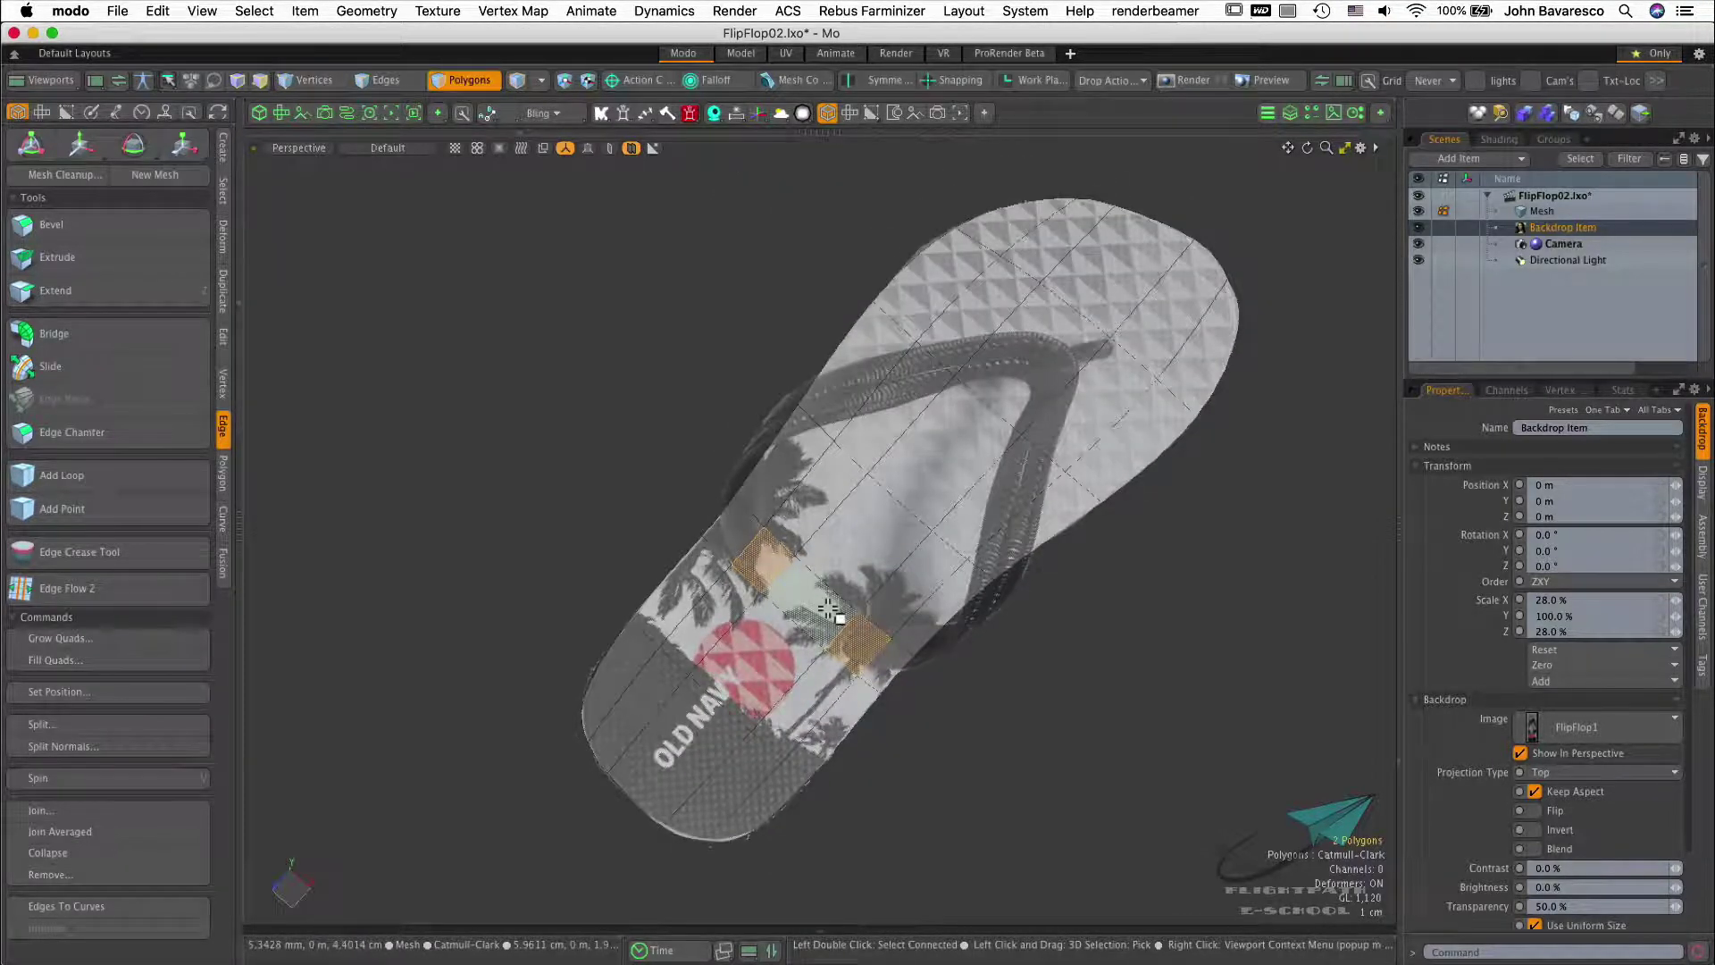
Add a crosswise edge loop at about 18% through the row of polygons beside the strap's toe post
alt+drag(813, 638, 883, 905)
key(1)
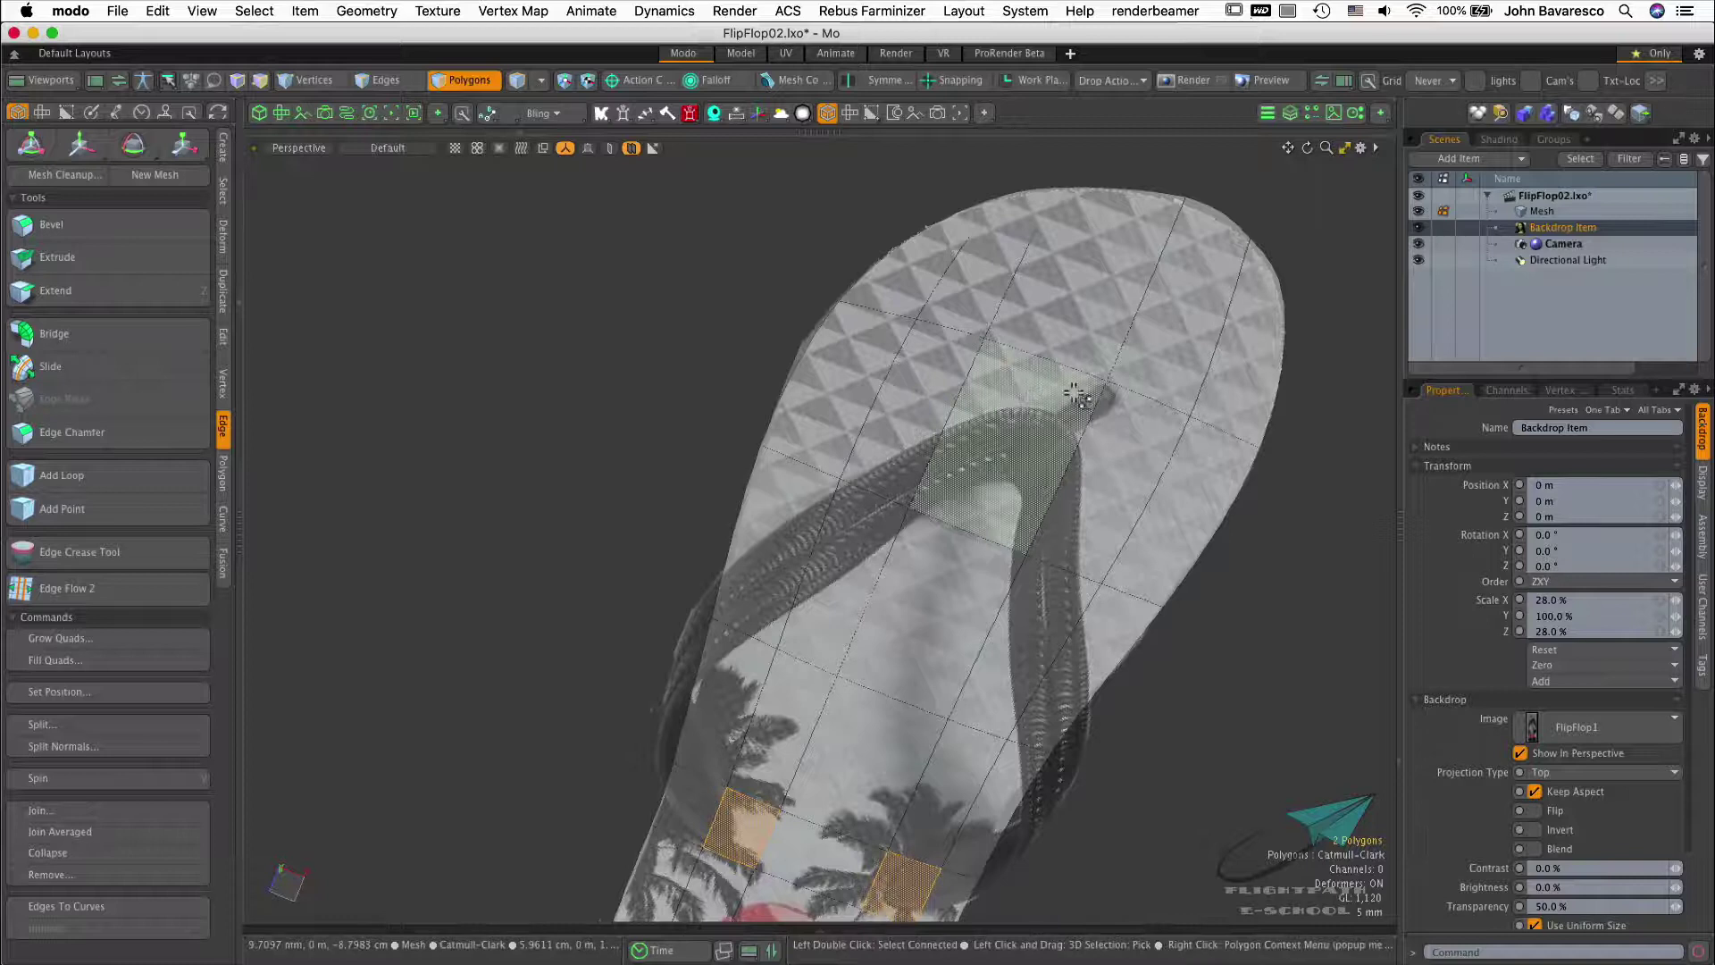
click(93, 469)
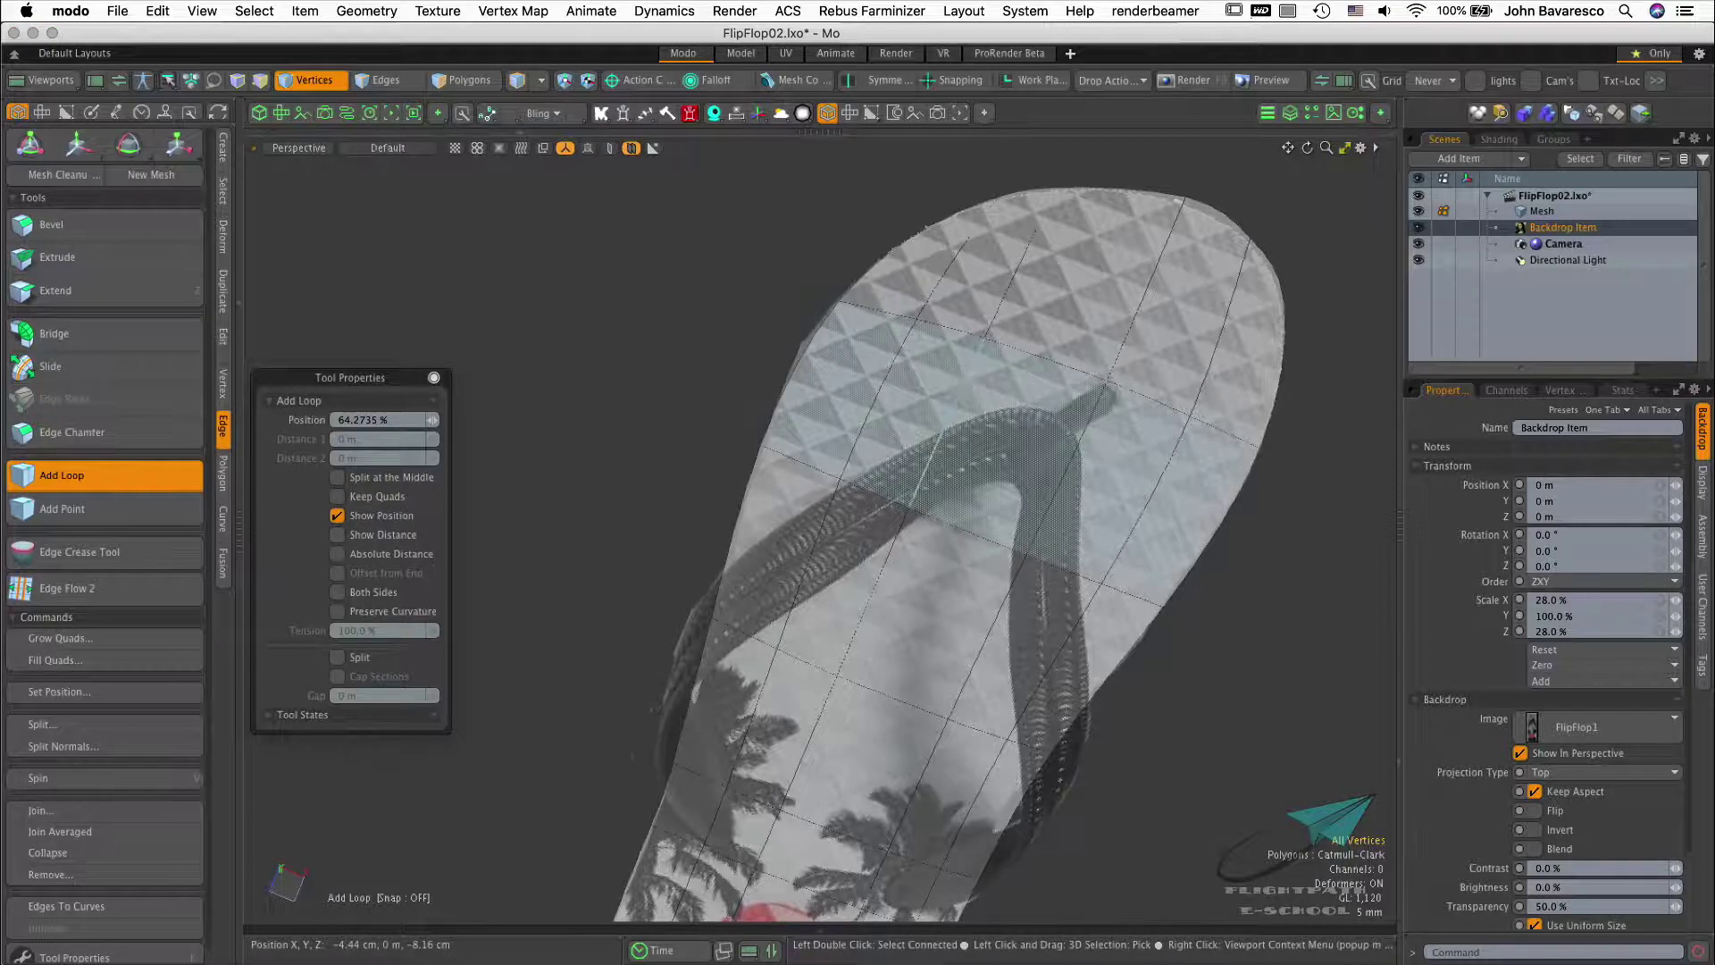
click(969, 381)
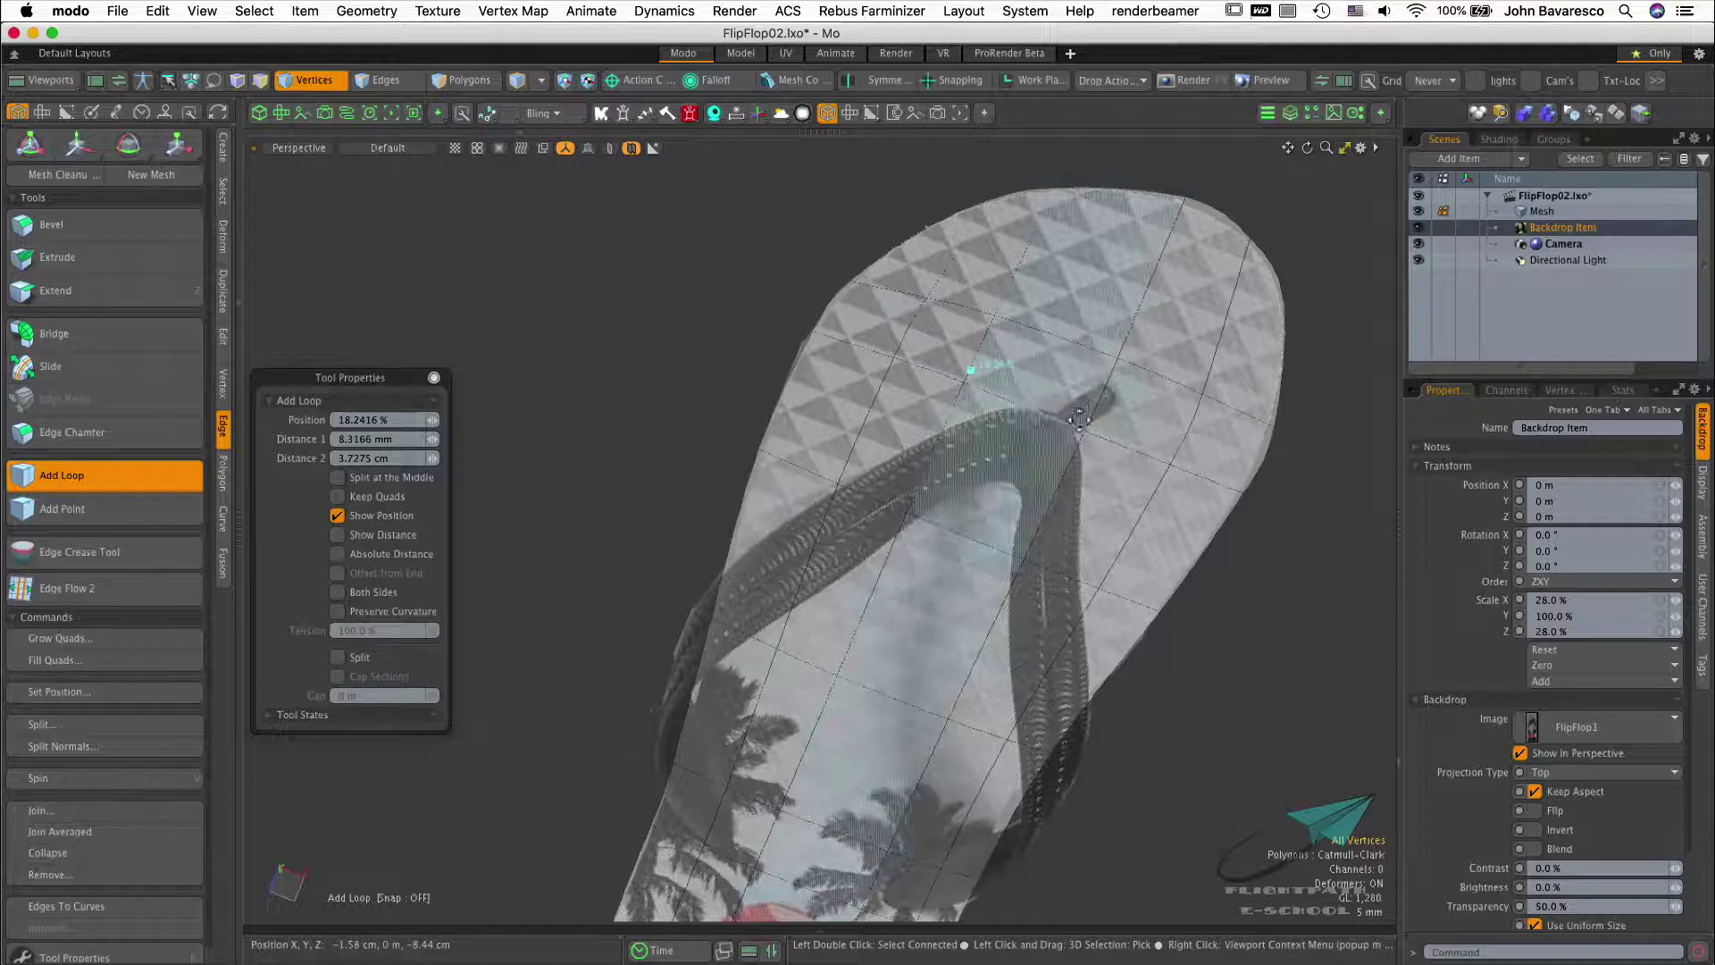
Turn off the sole's Catmull-Clark subdivision to work on the plain polygons around the strap's toe post
alt+drag(1053, 444, 1018, 509)
key(1)
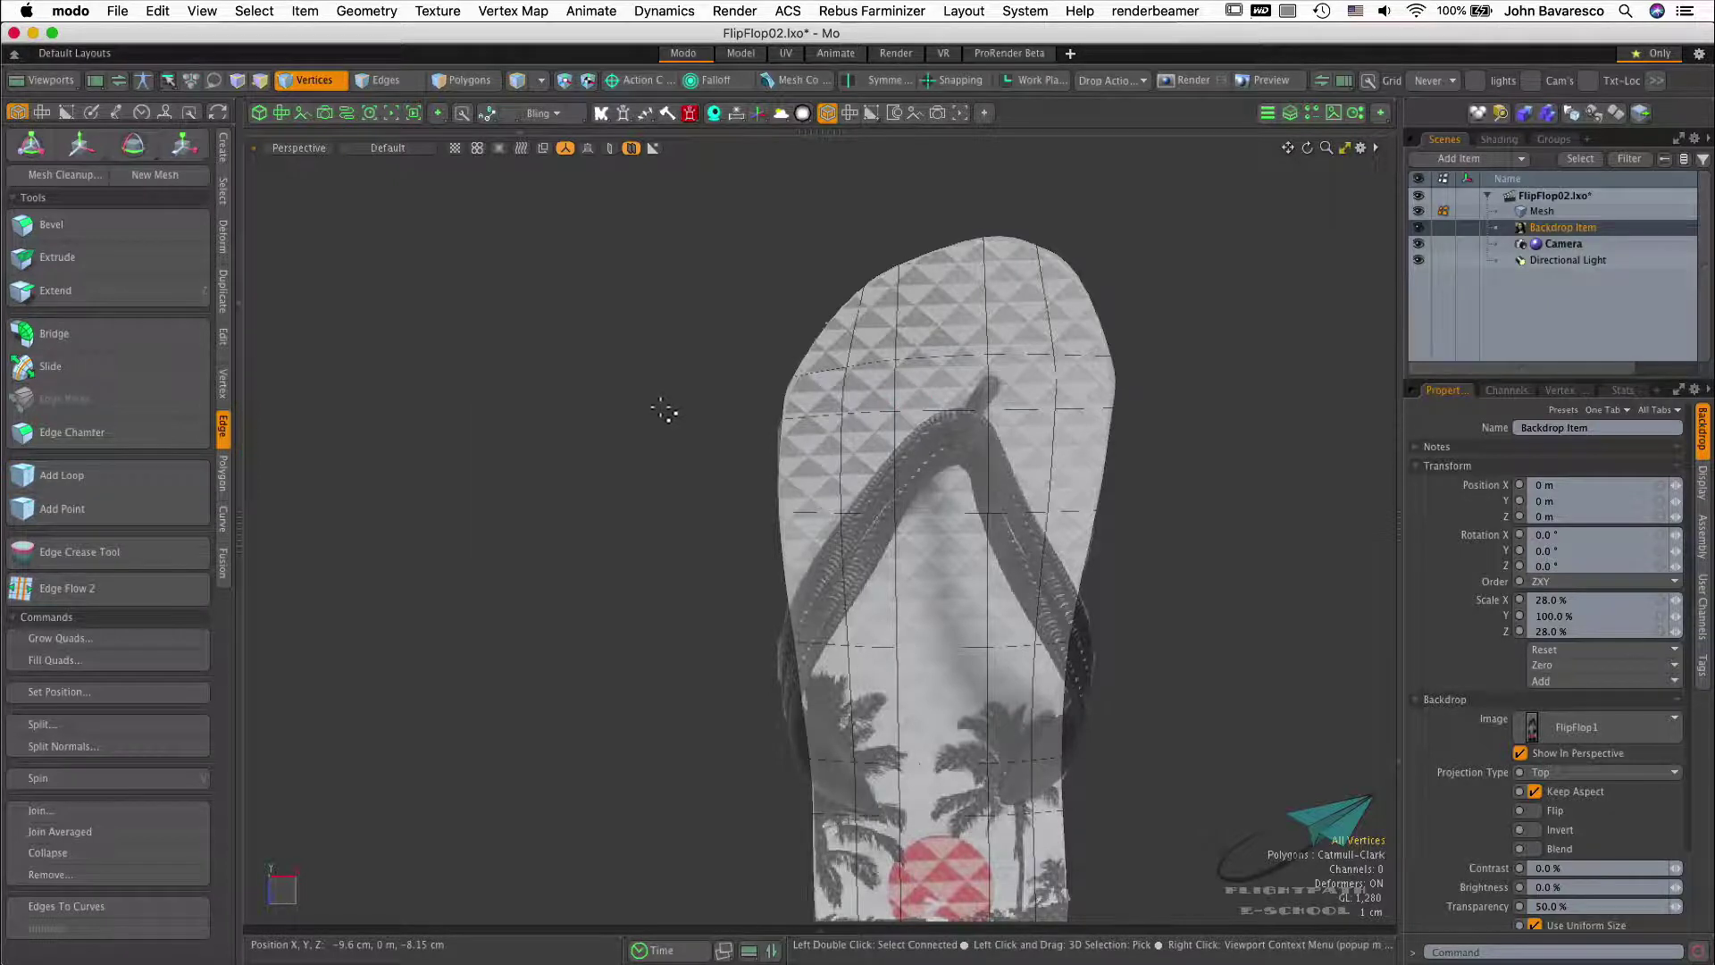
key(Tab)
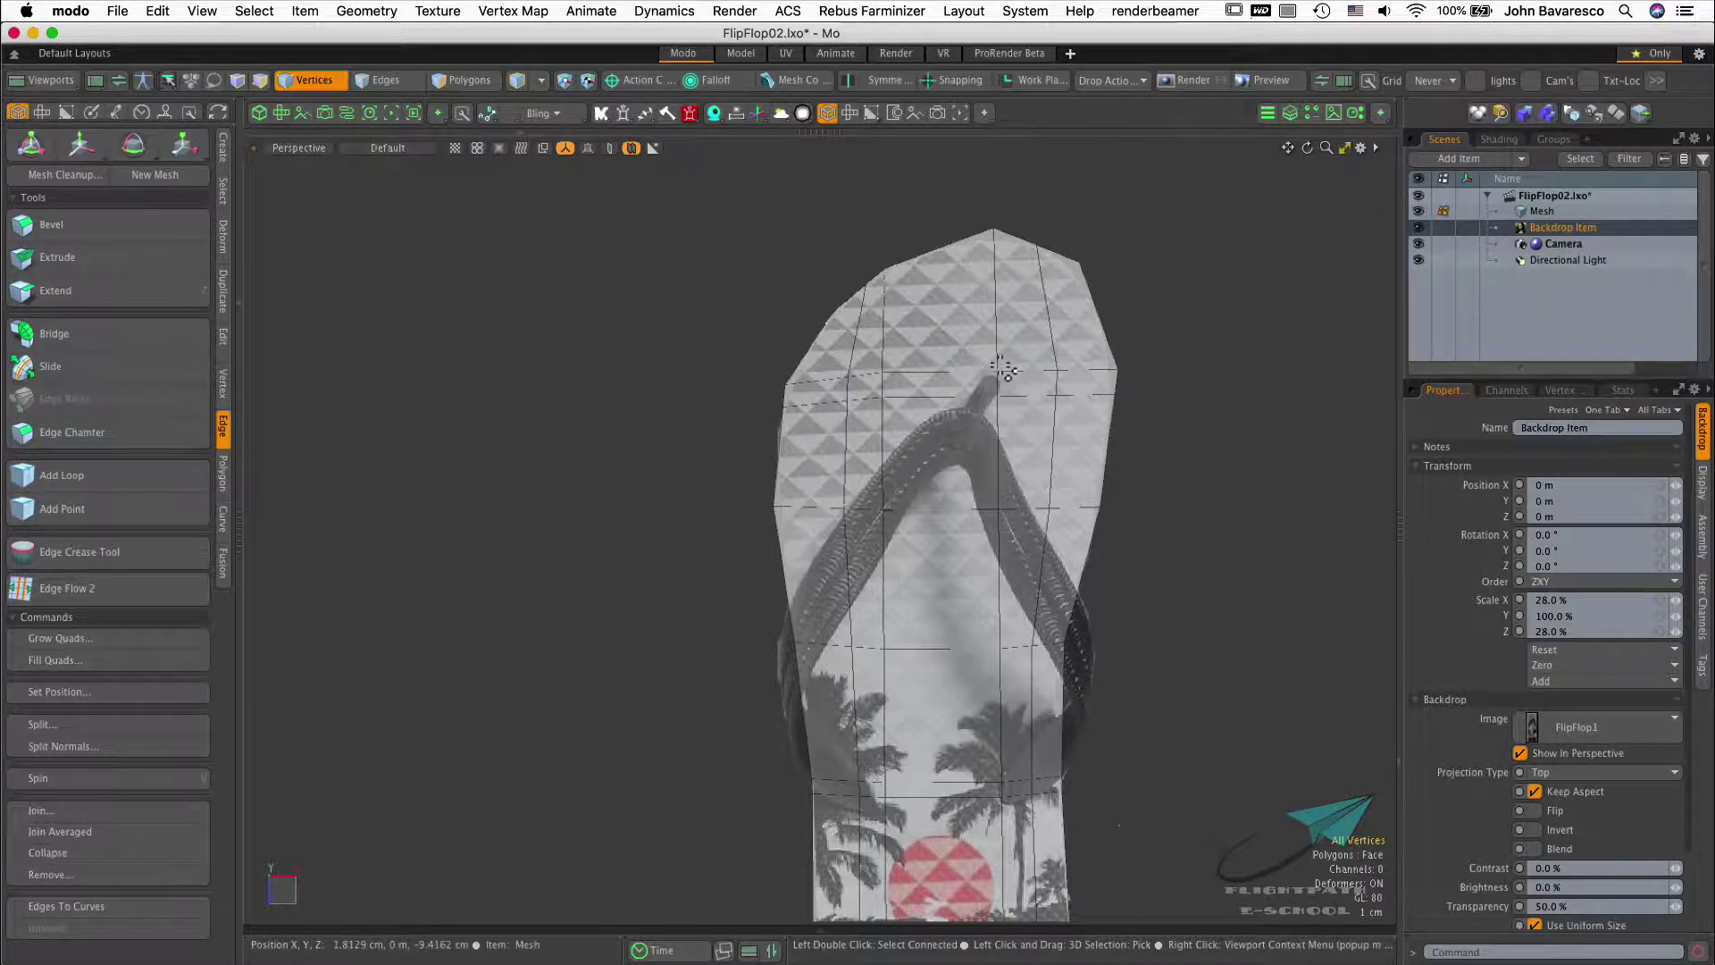
mouse_move(1022, 418)
ctrl+alt+mouse_down()
mouse_move(1080, 386)
mouse_move(1004, 421)
ctrl+alt+mouse_up()
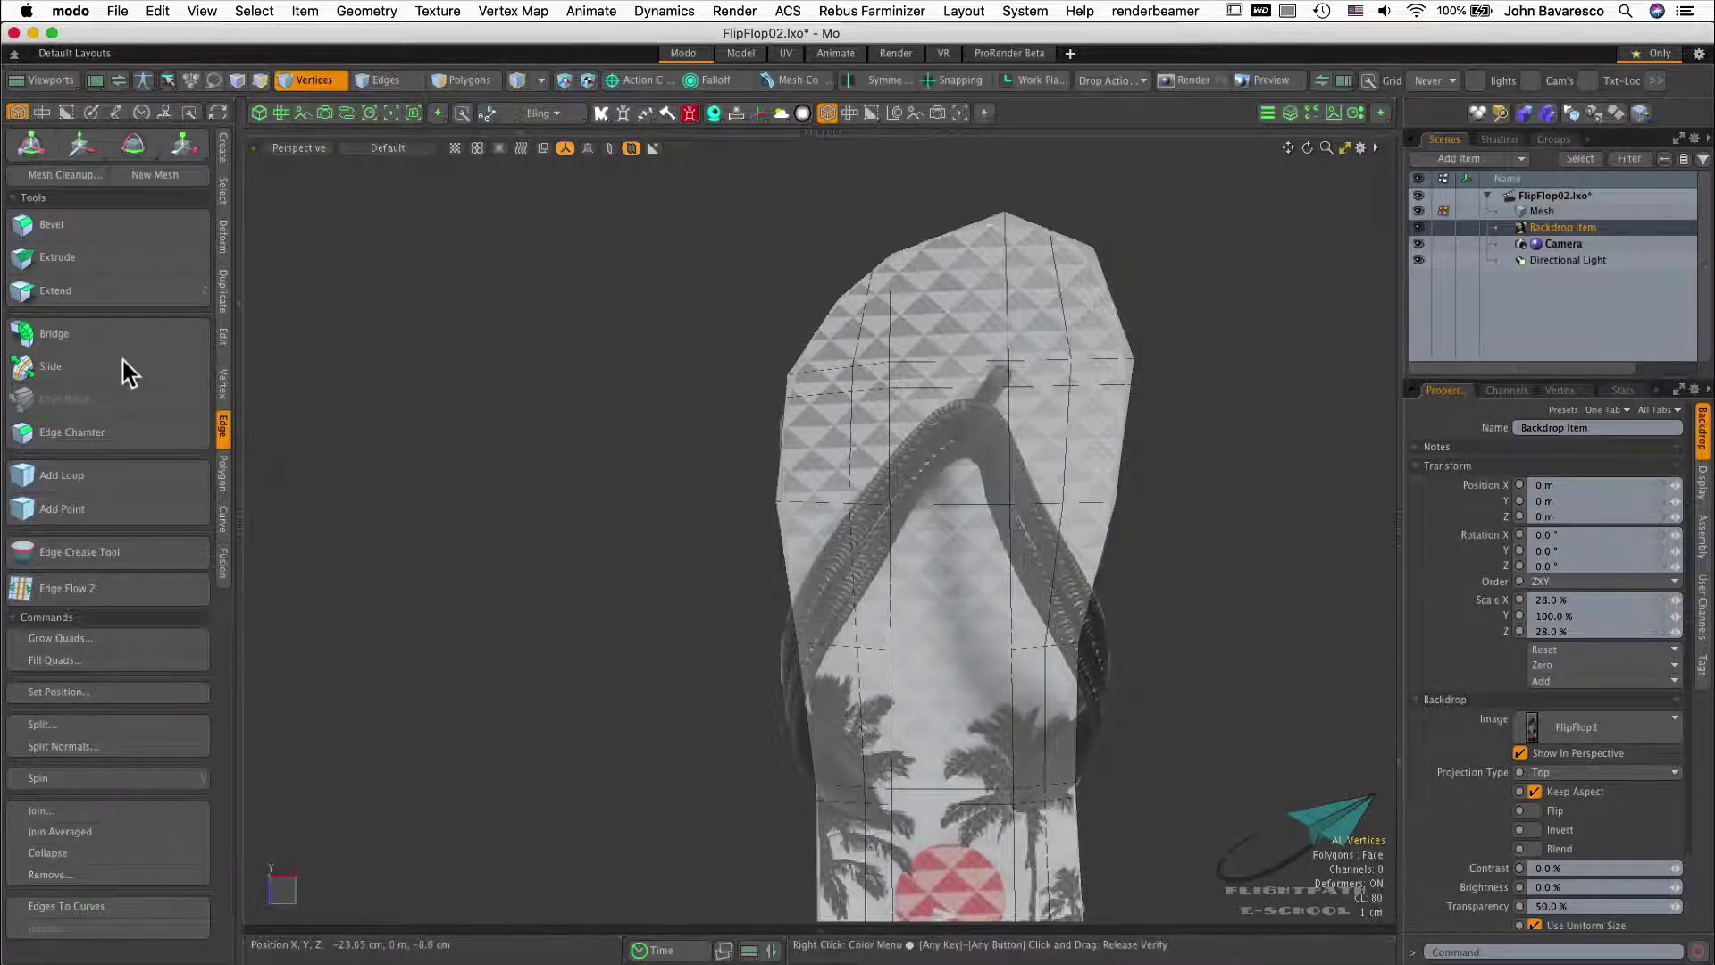
Add a lengthwise edge loop beside the strap's toe post at about 79% and restore the sole's Catmull-Clark subdivision
click(181, 481)
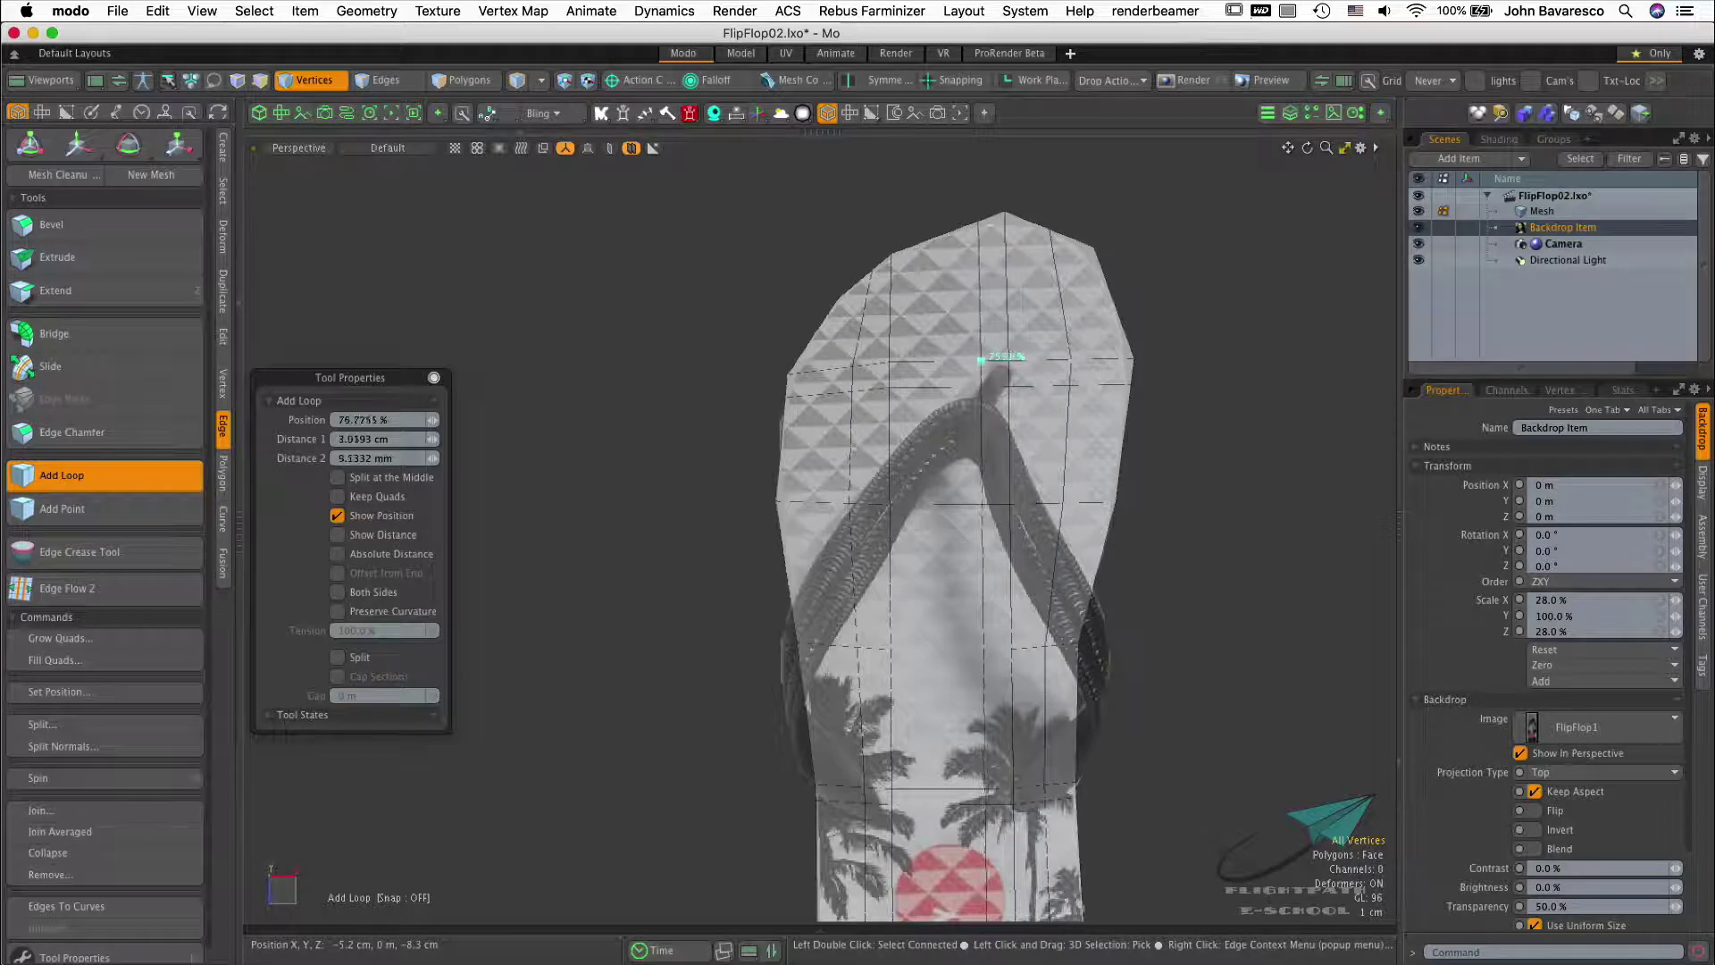
ctrl+alt+drag(979, 420, 1071, 554)
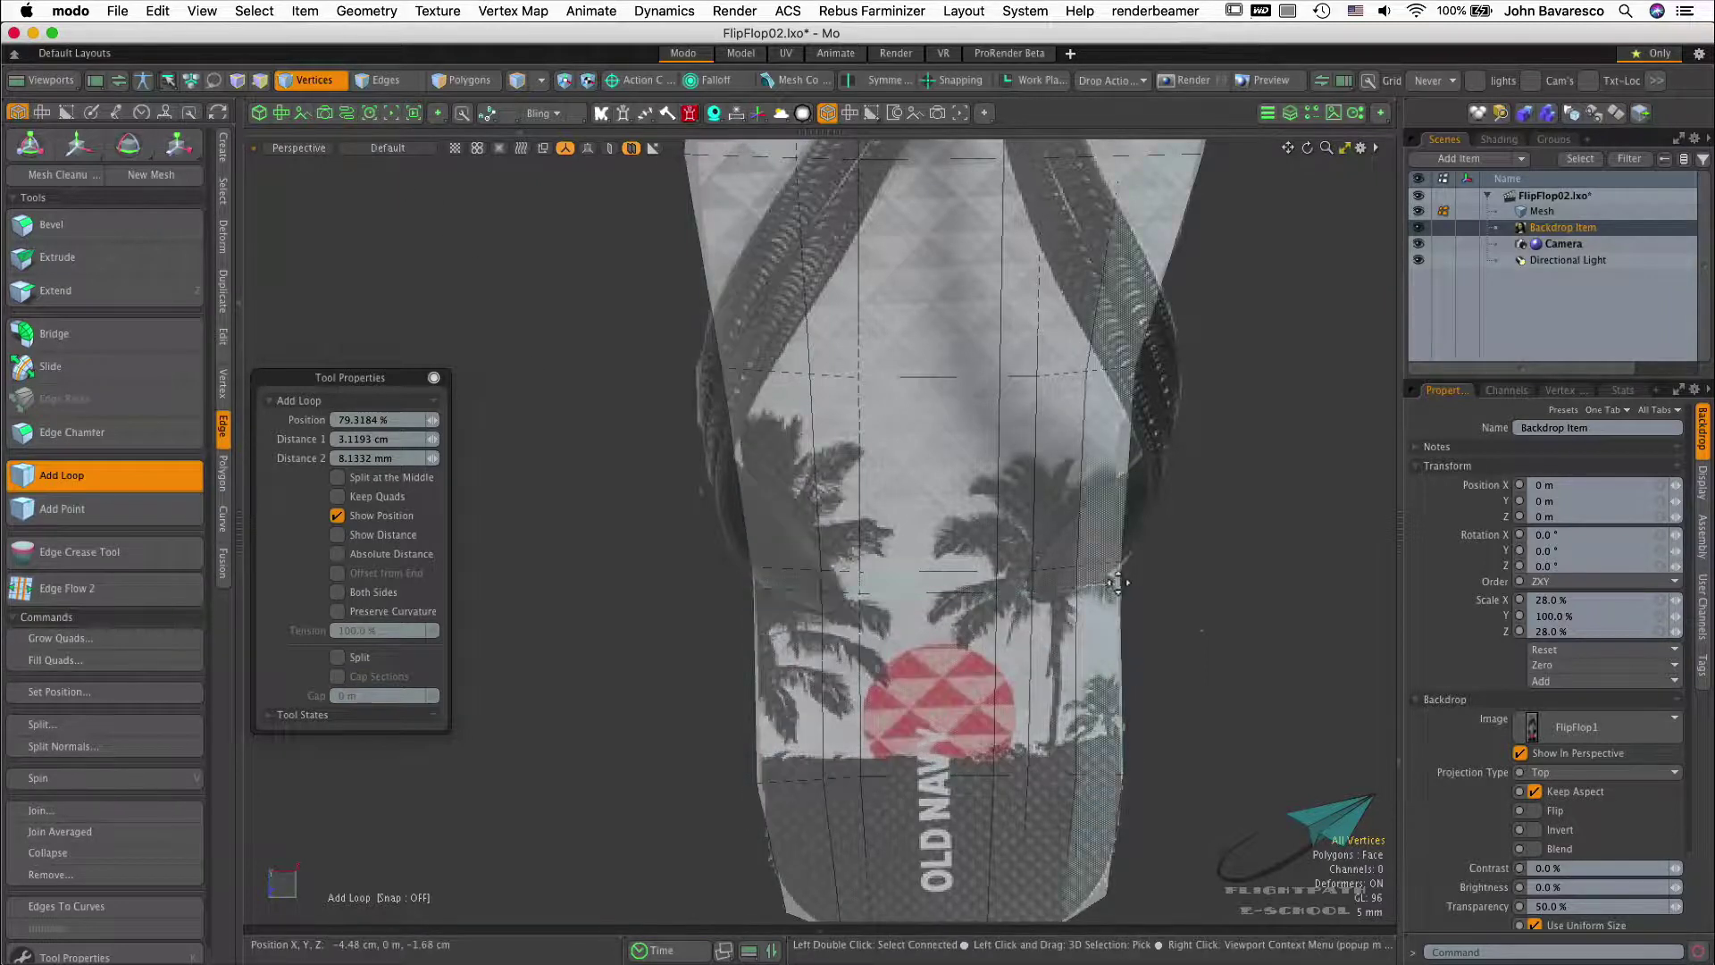
ctrl+alt+drag(1181, 733, 1081, 796)
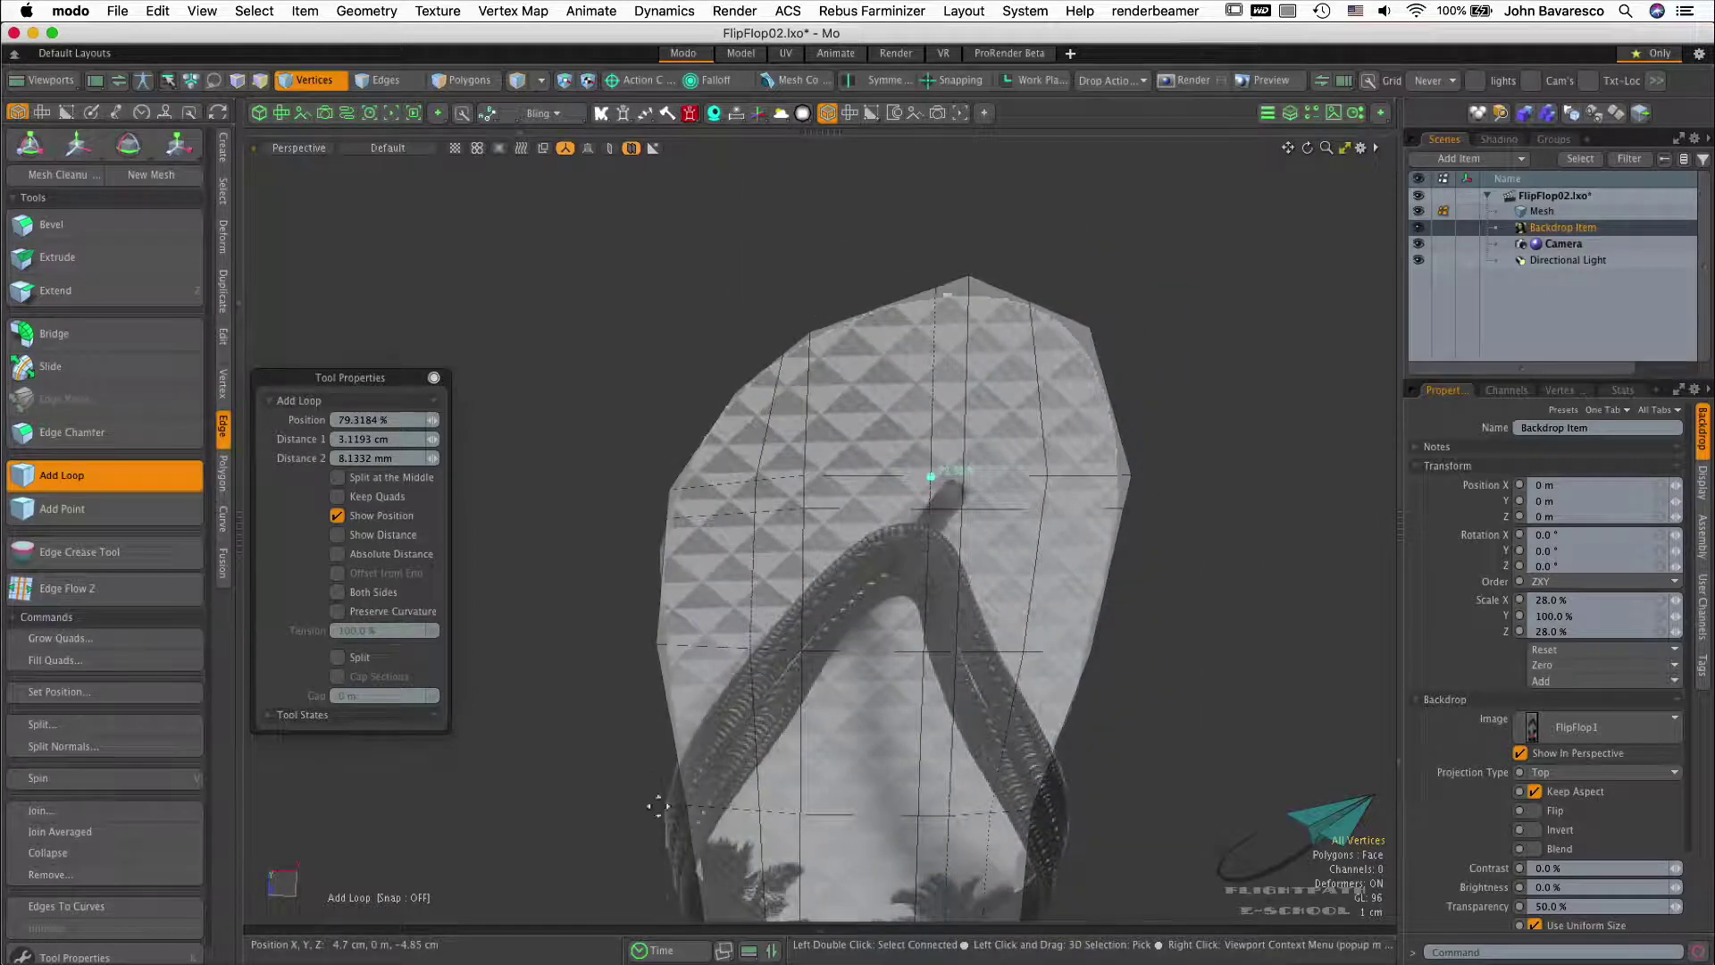
alt+drag(845, 697, 1114, 673)
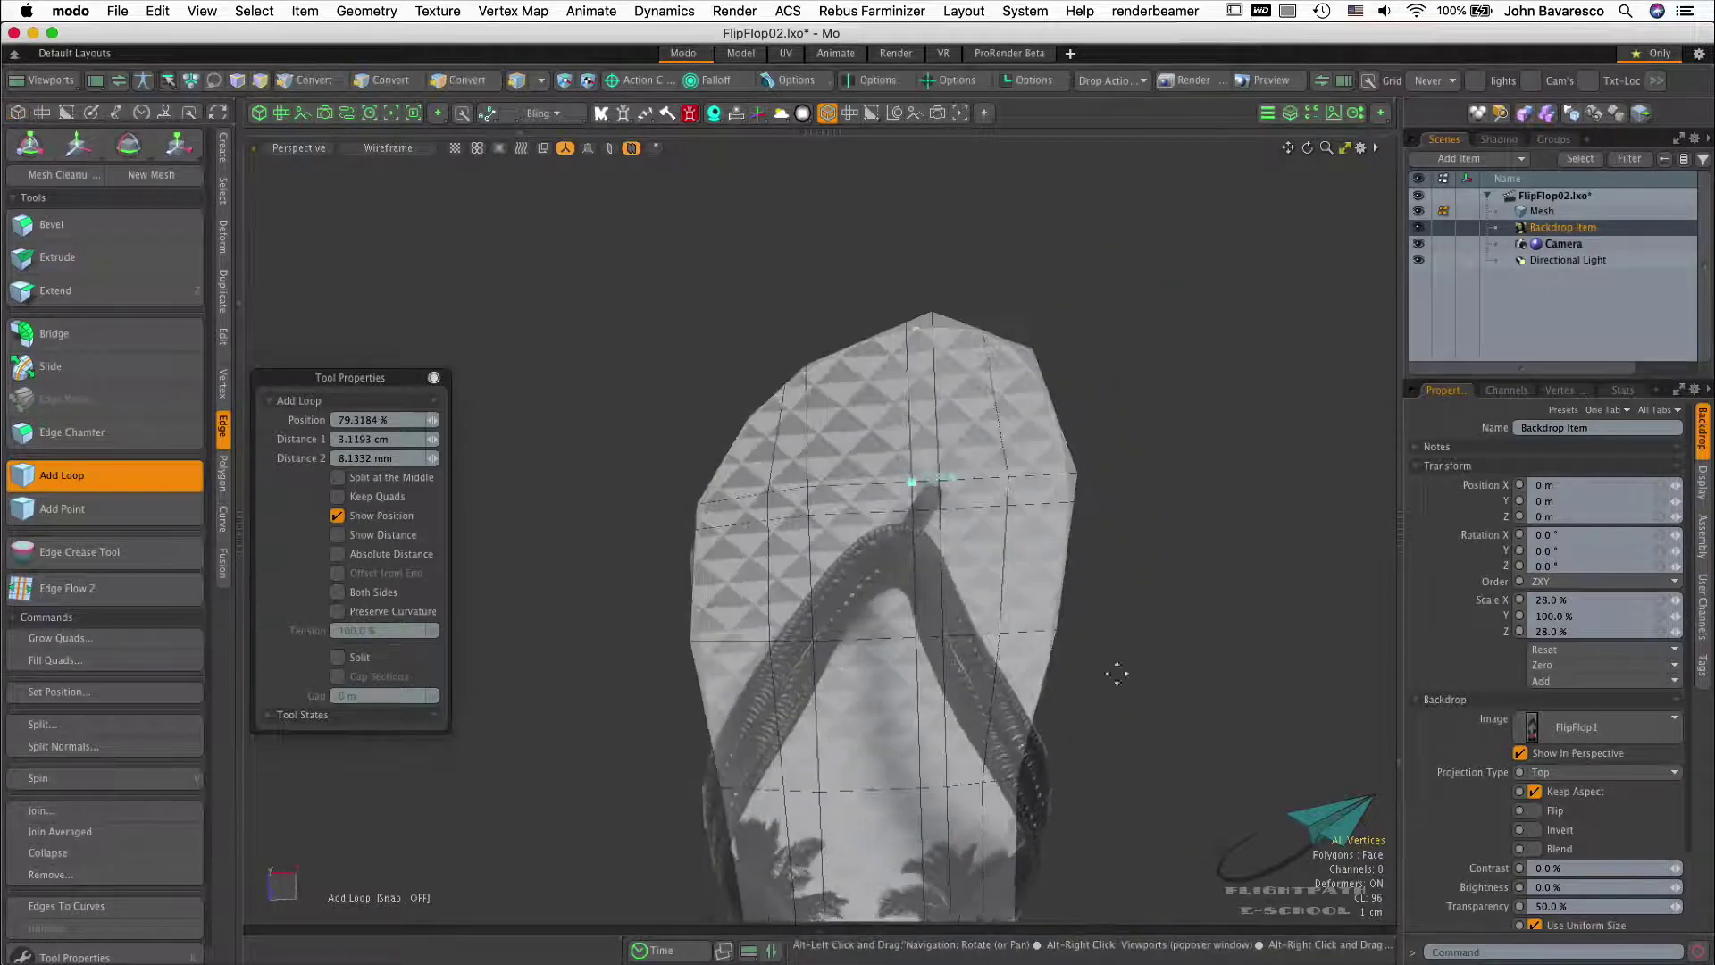
key(Tab)
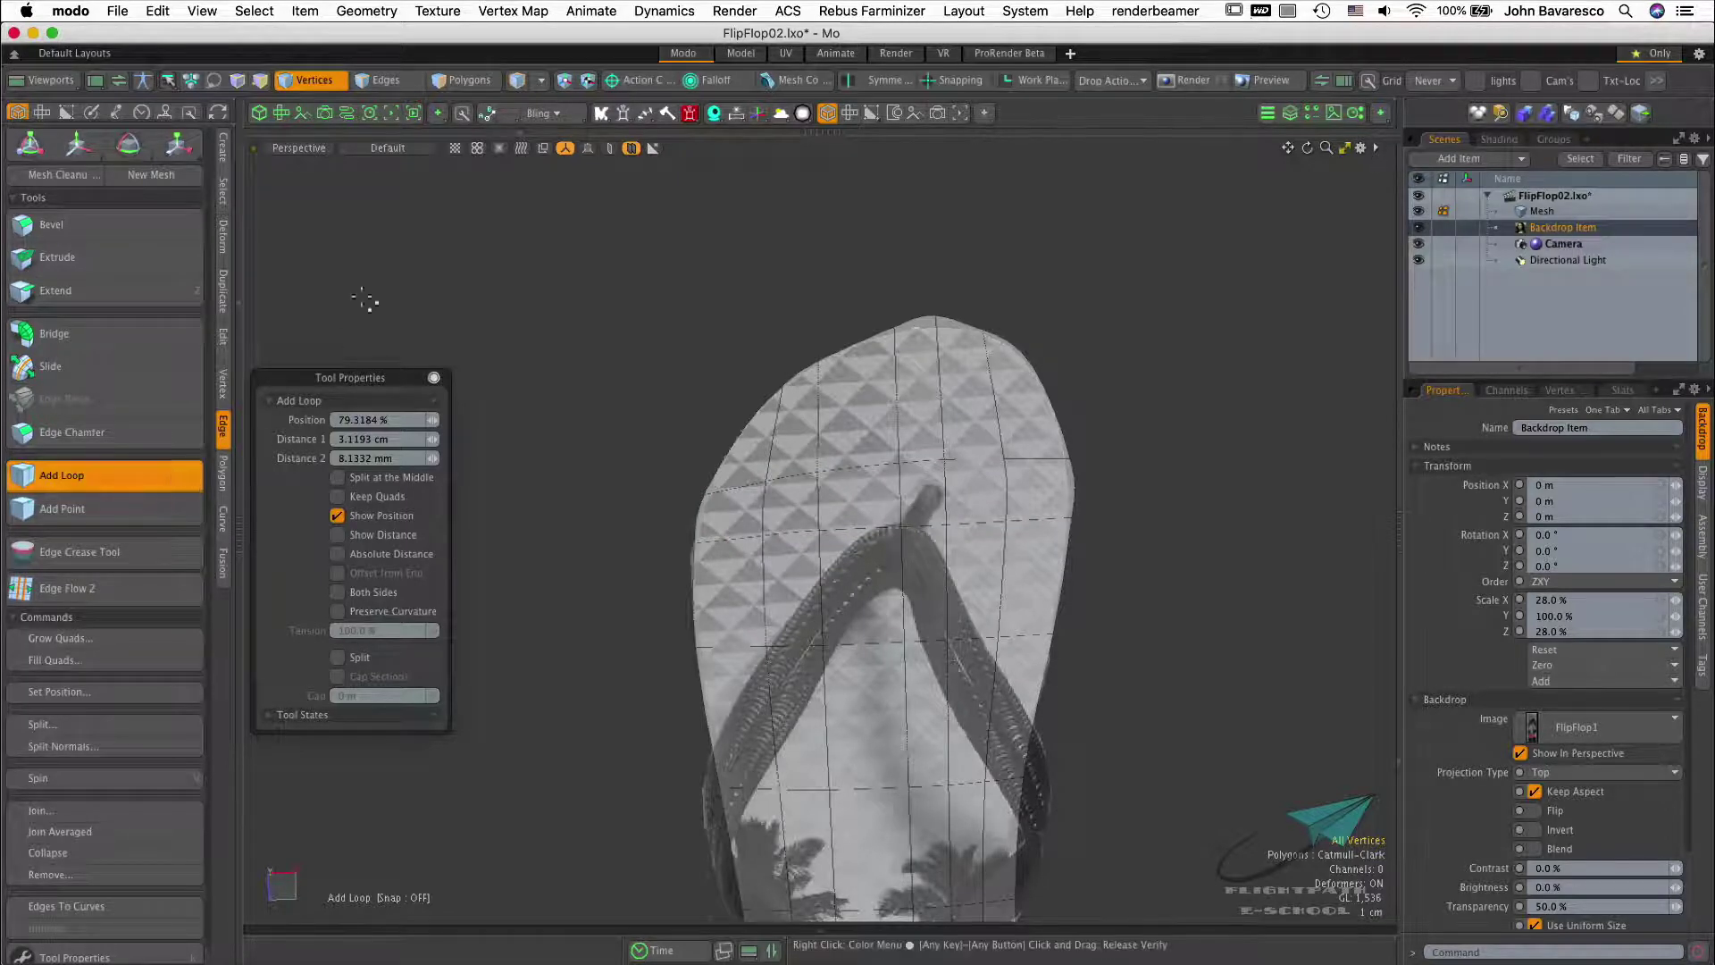
key(q)
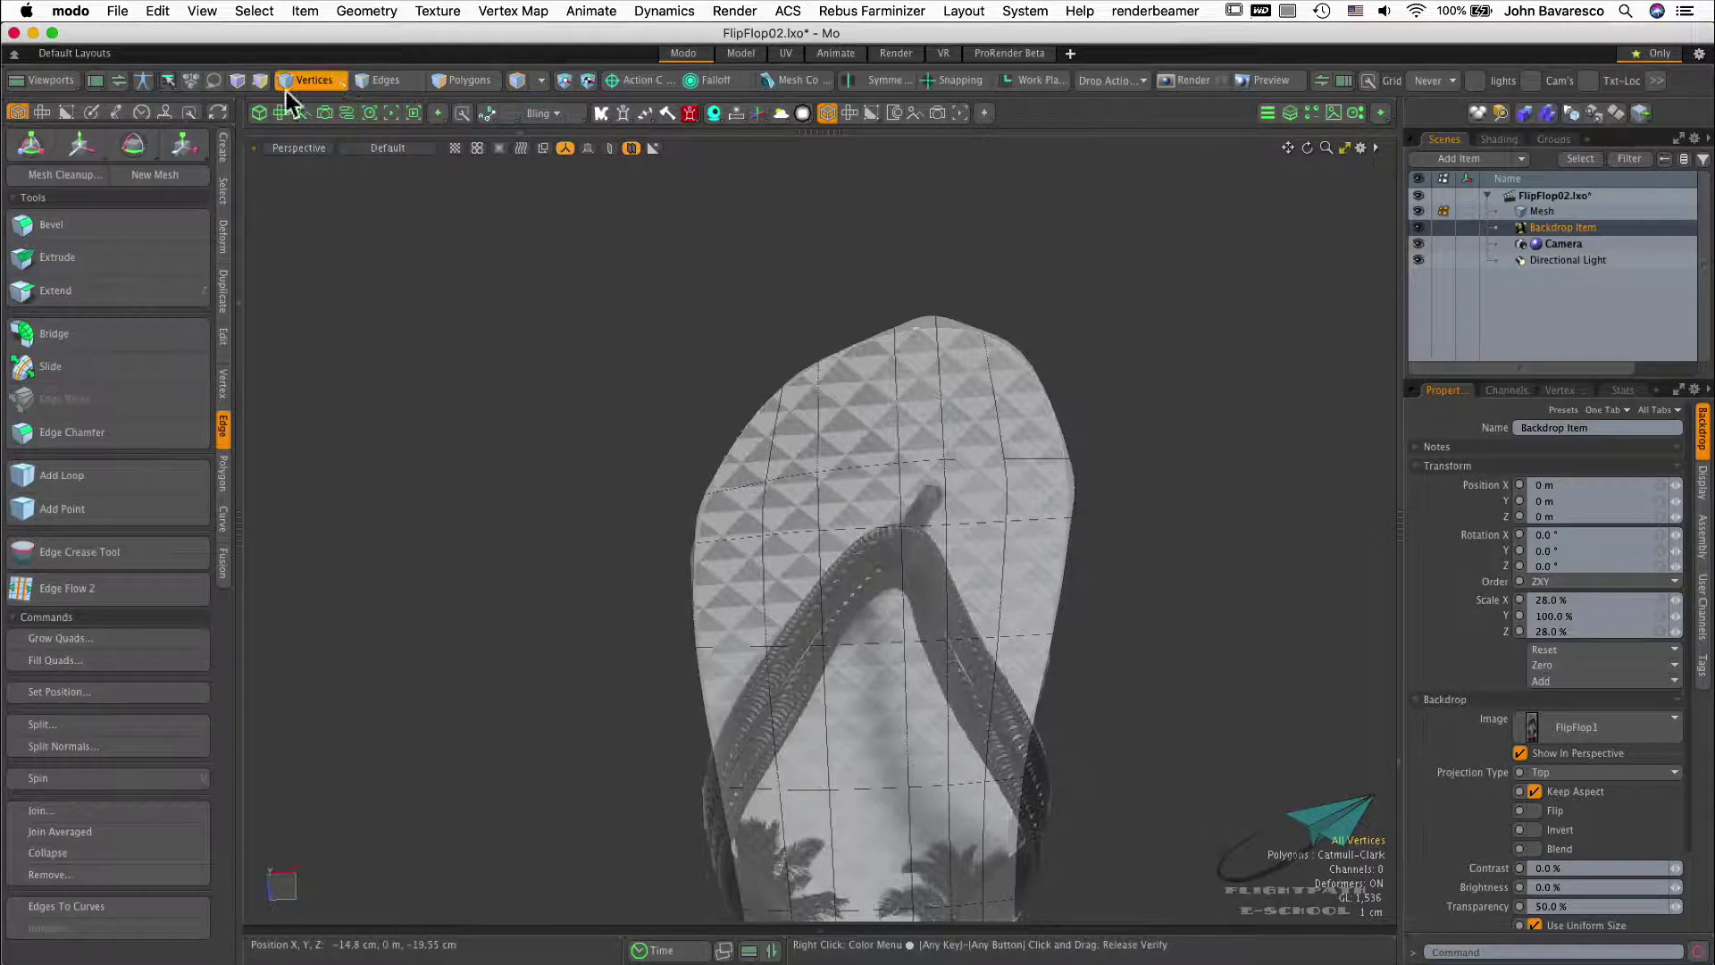
Slide the two outline vertices on the toe's left curve down along the outline, the lower one by about 59%
click(222, 379)
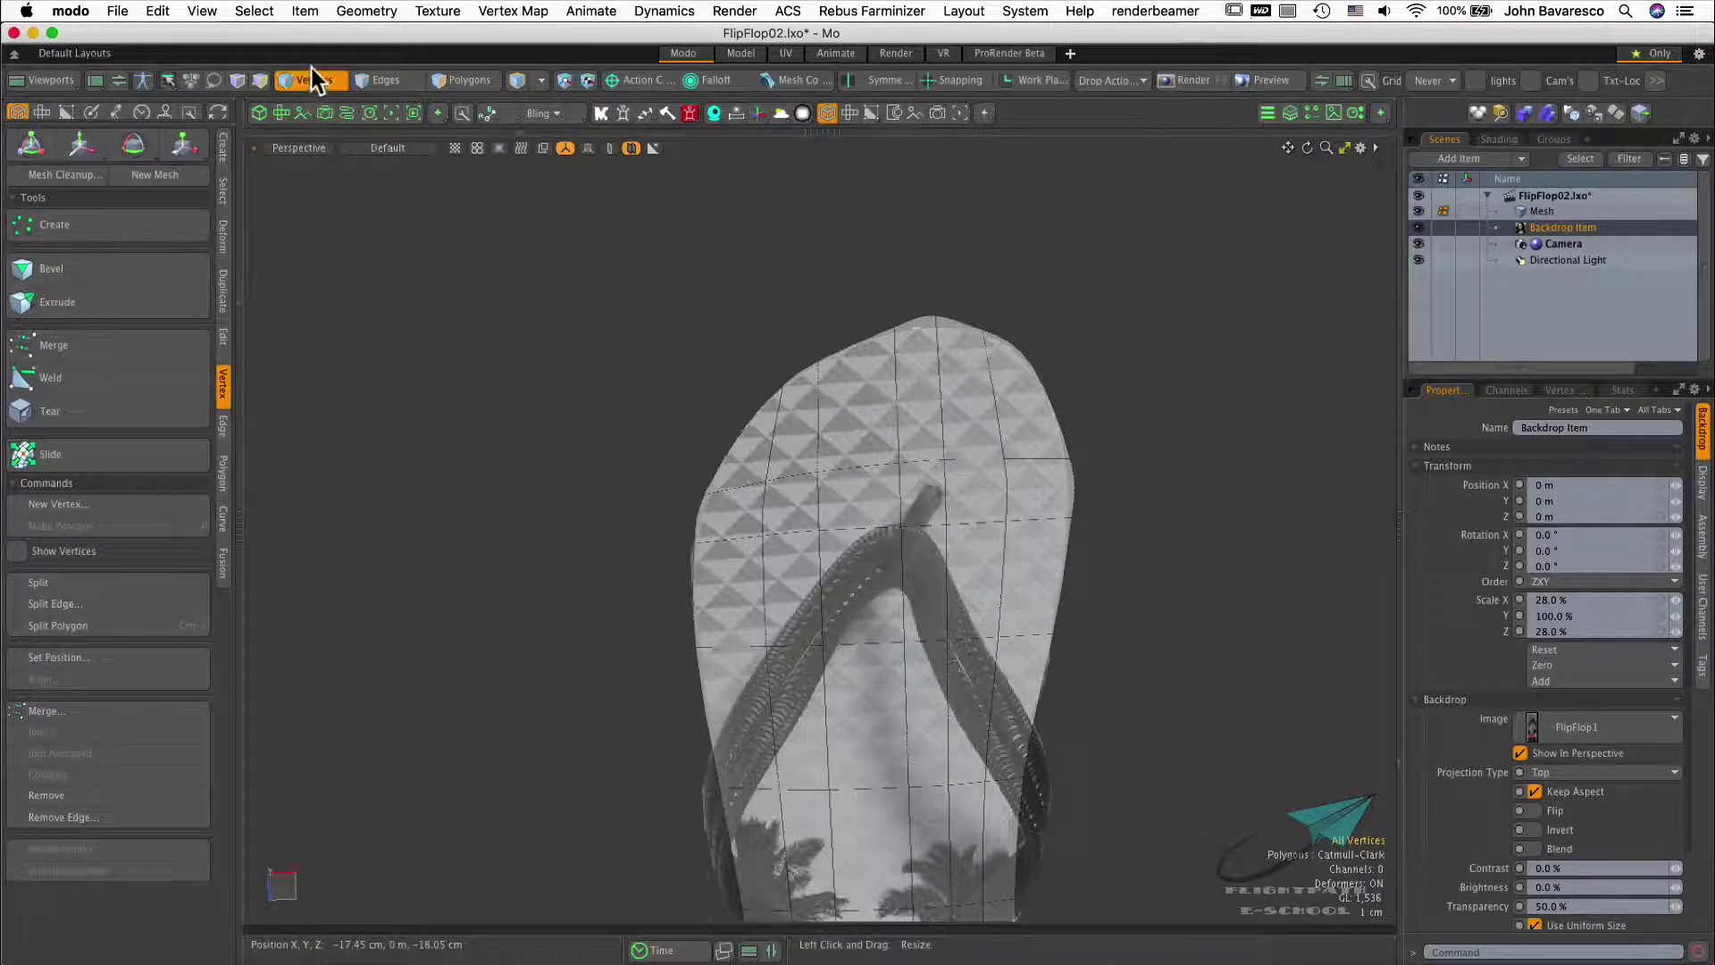
click(105, 454)
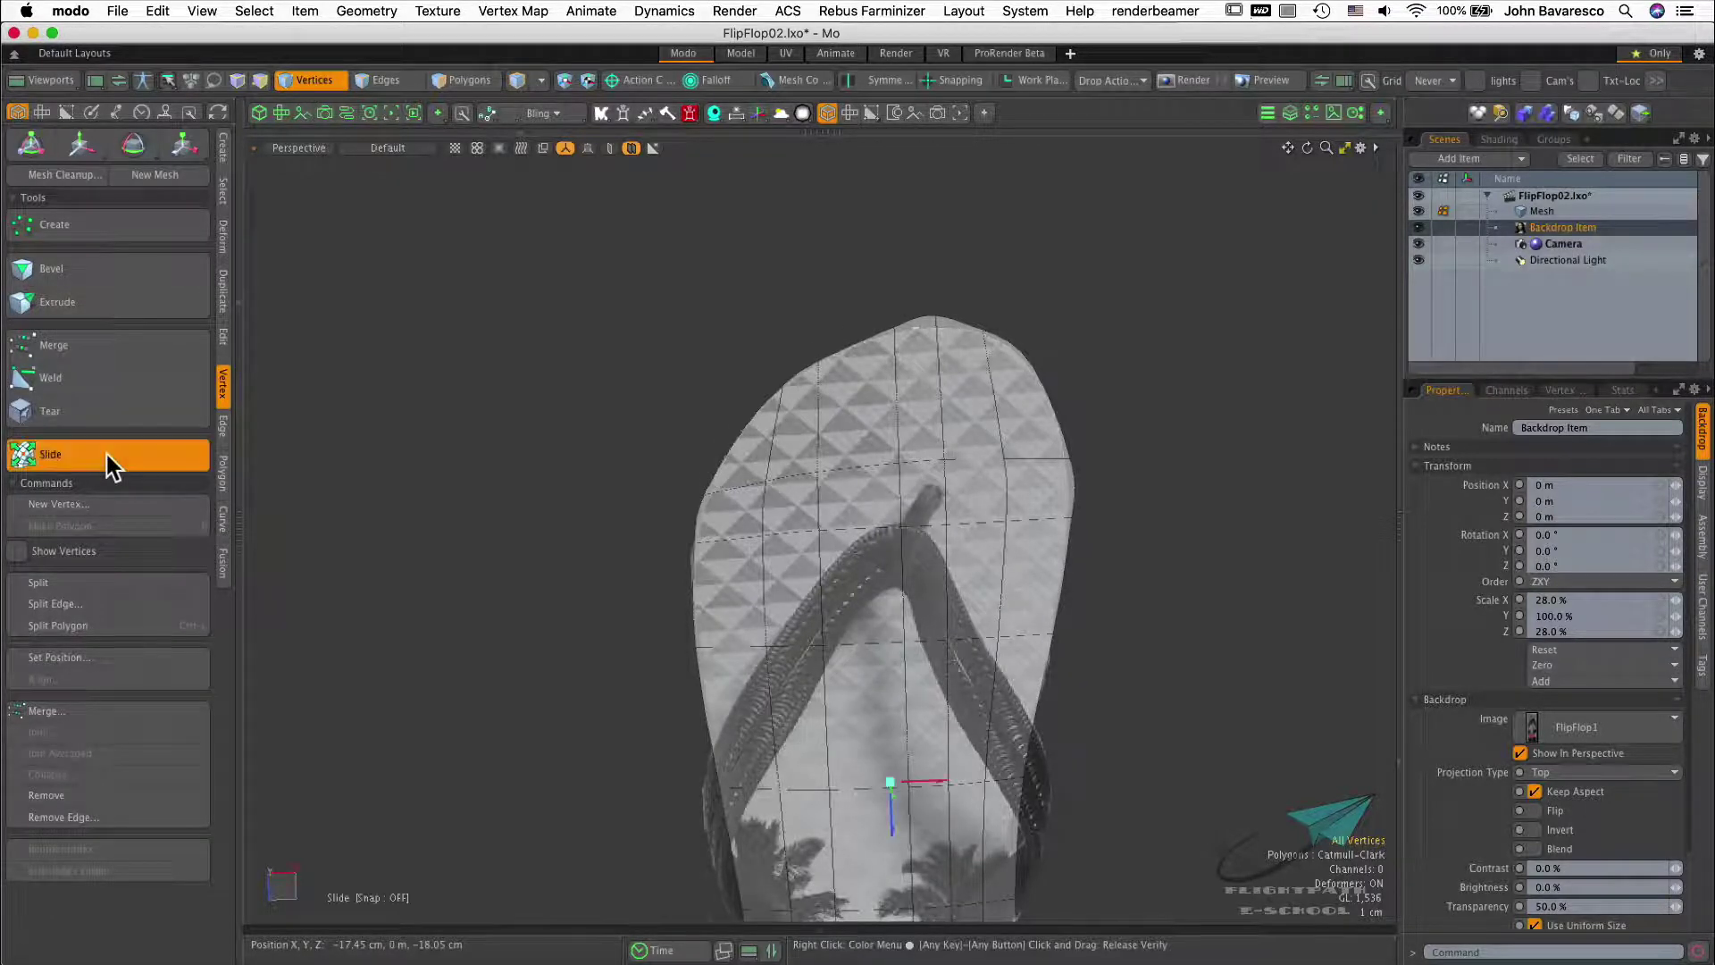
click(819, 362)
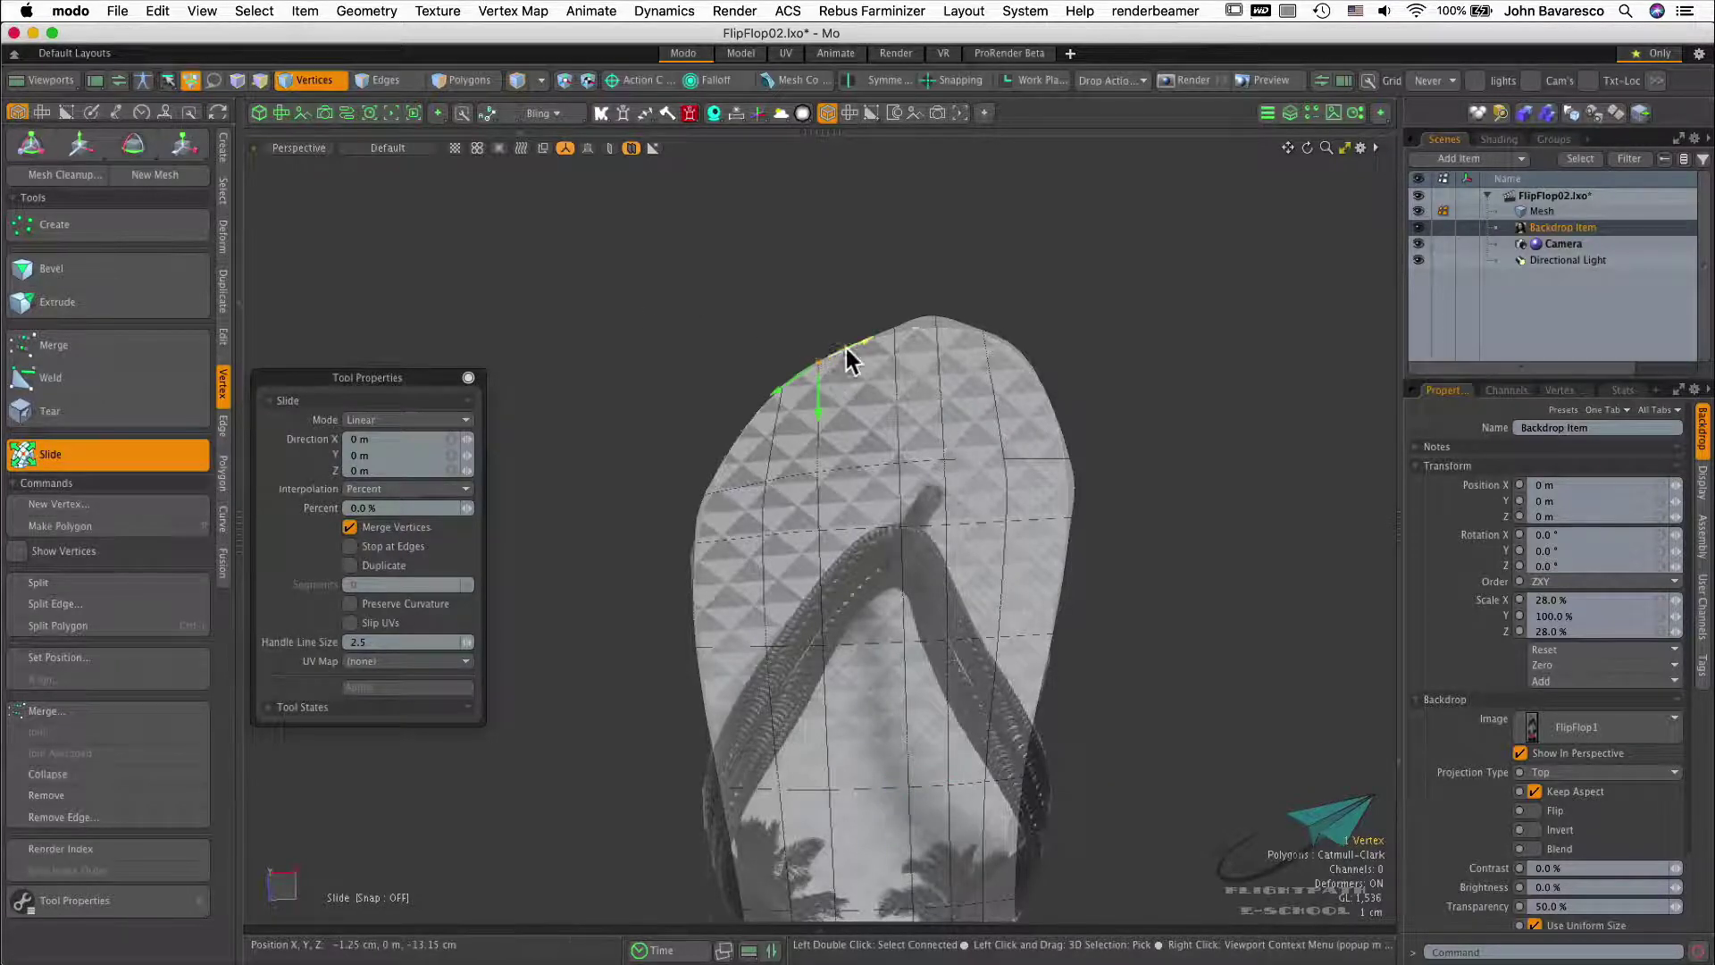
drag(898, 327, 749, 442)
click(784, 386)
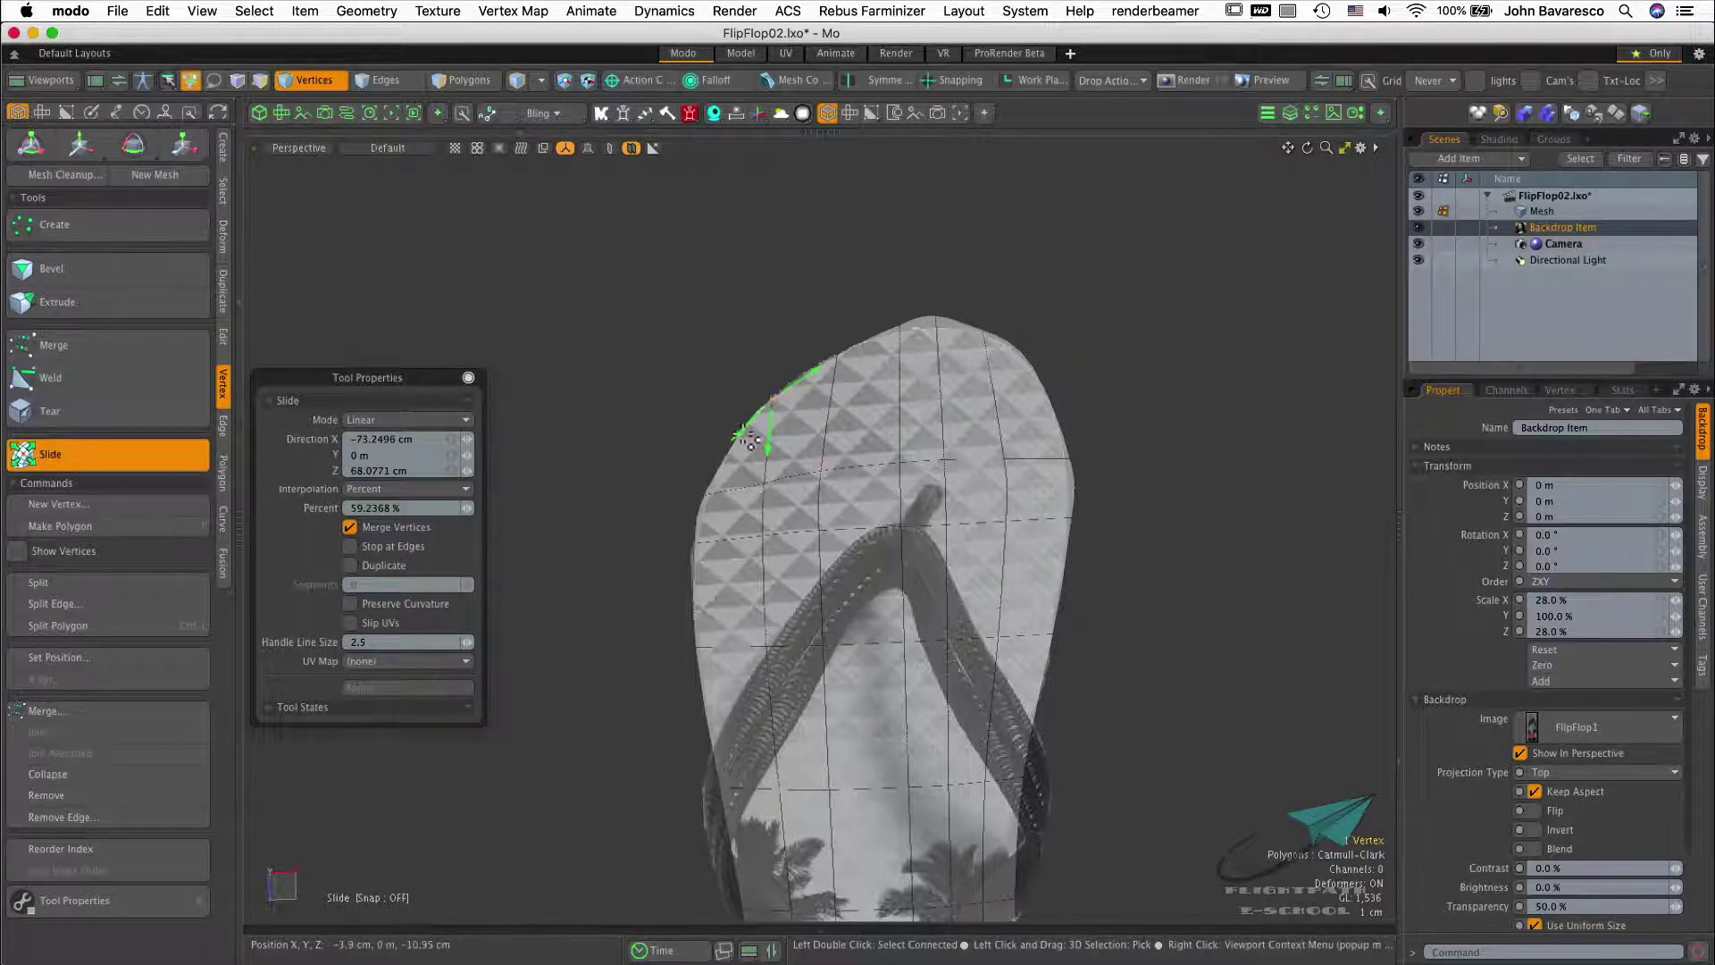
Slide the outline vertices at the toe's tip and upper-right curve along the outline toward the right side
click(933, 317)
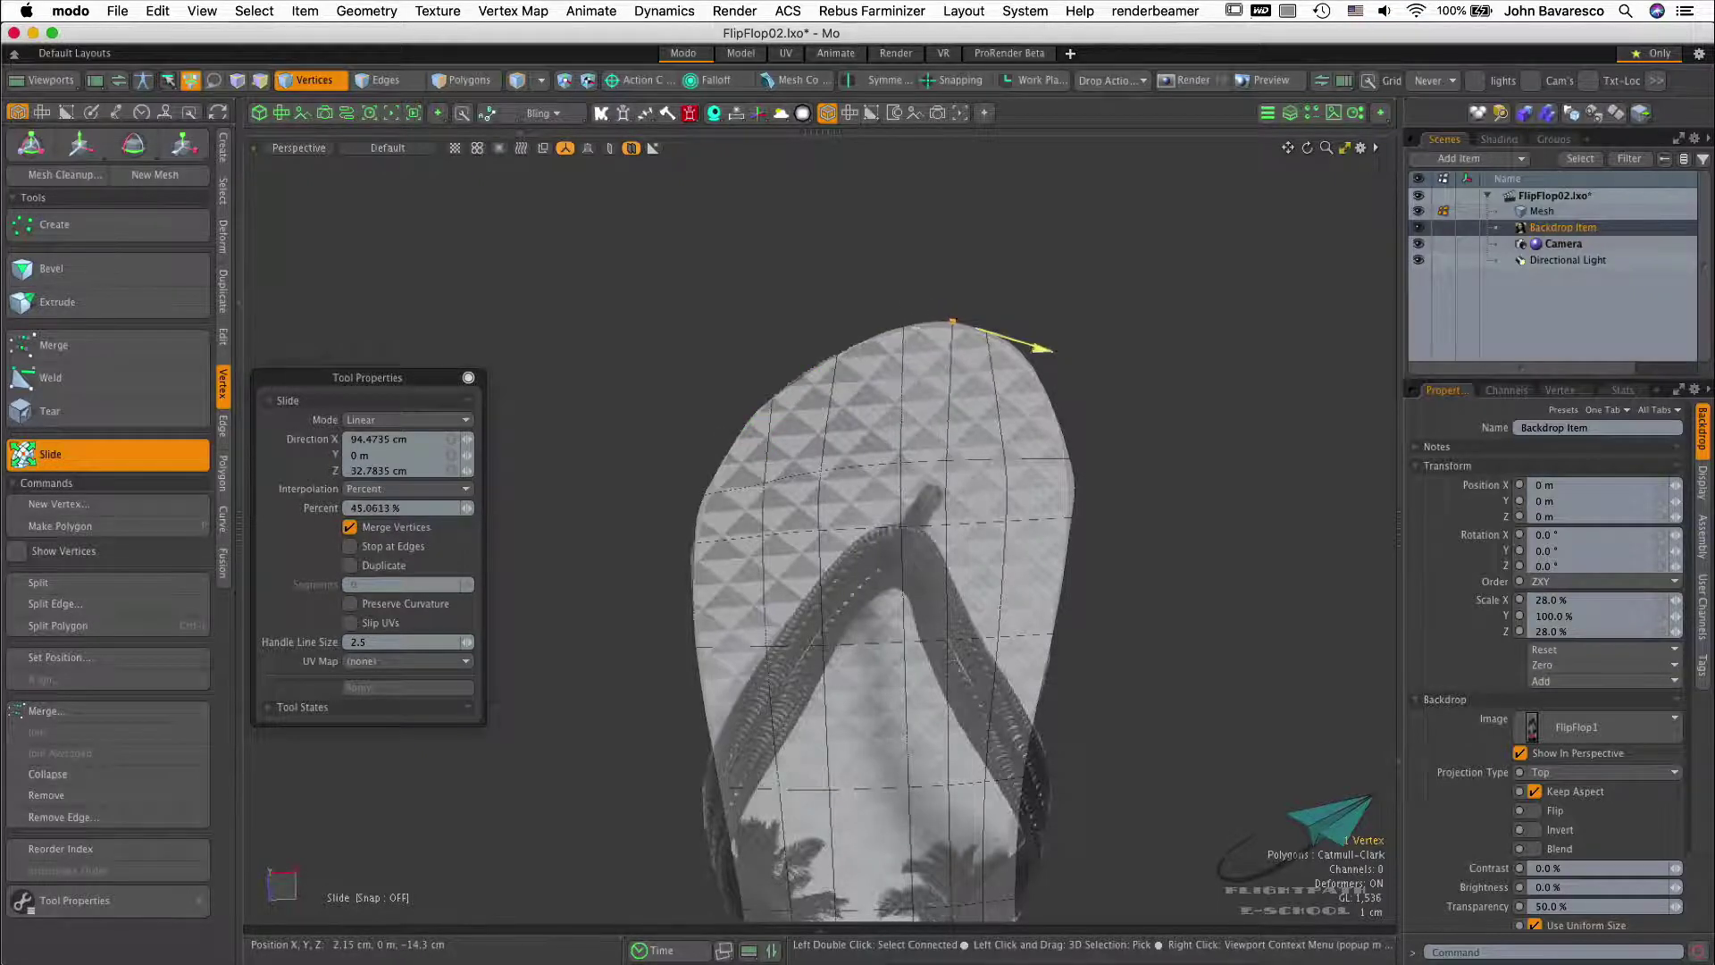
drag(1037, 347, 996, 345)
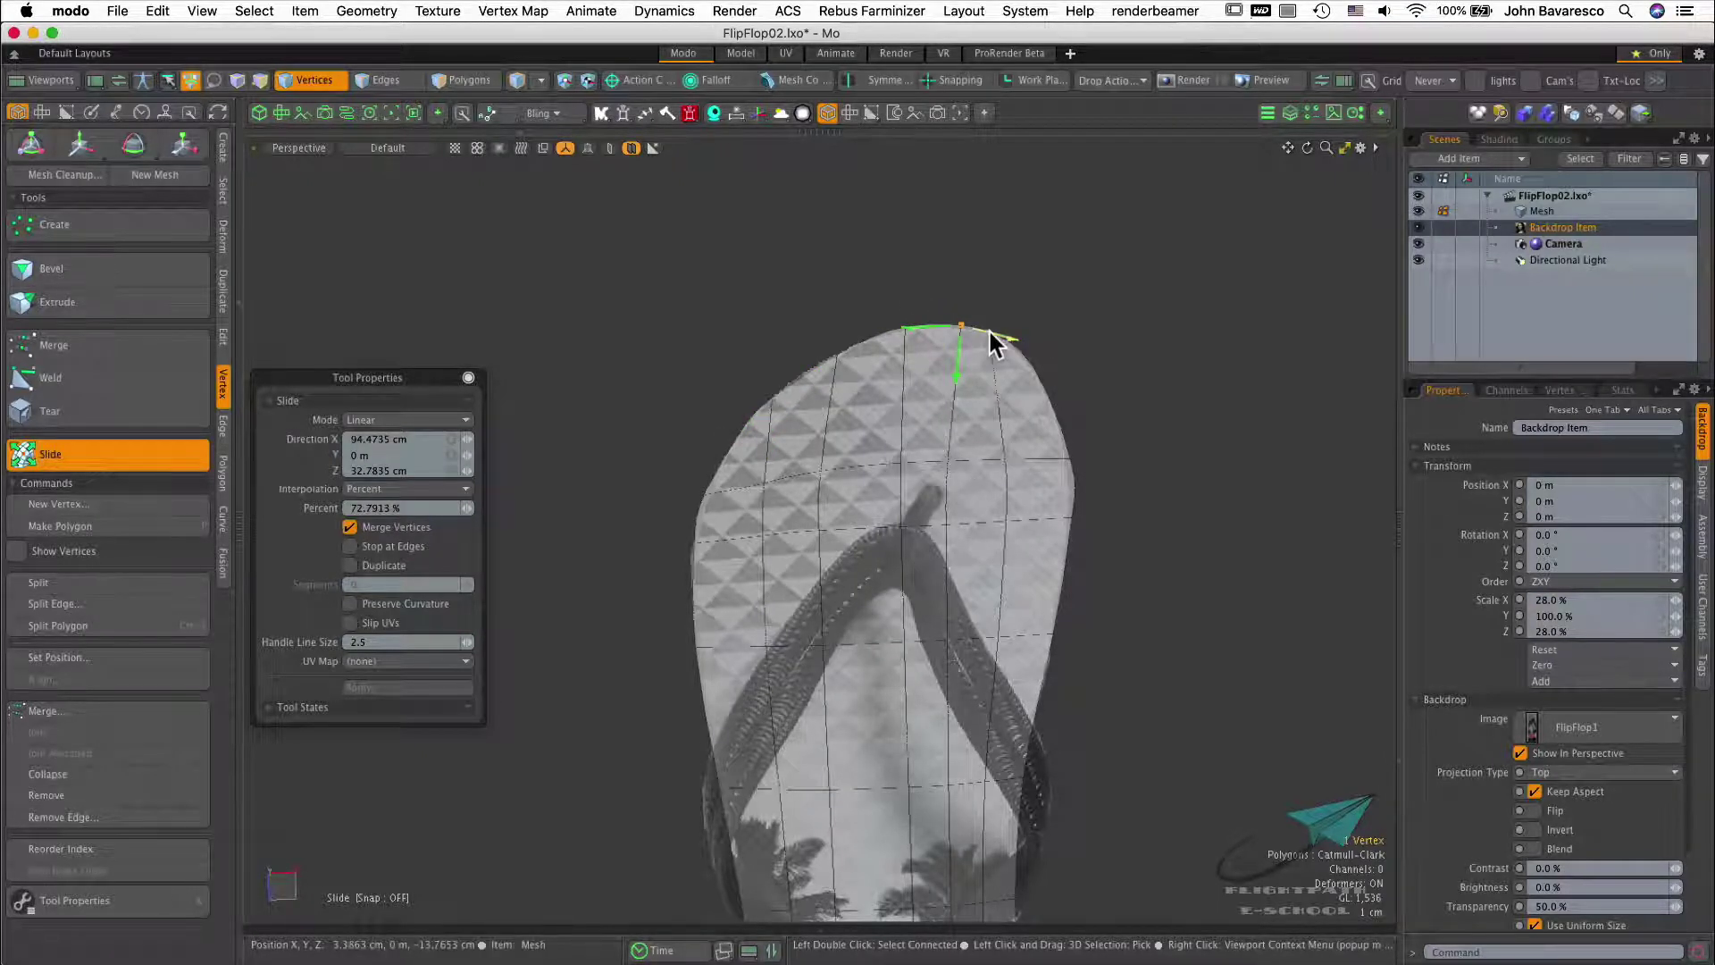
click(1110, 471)
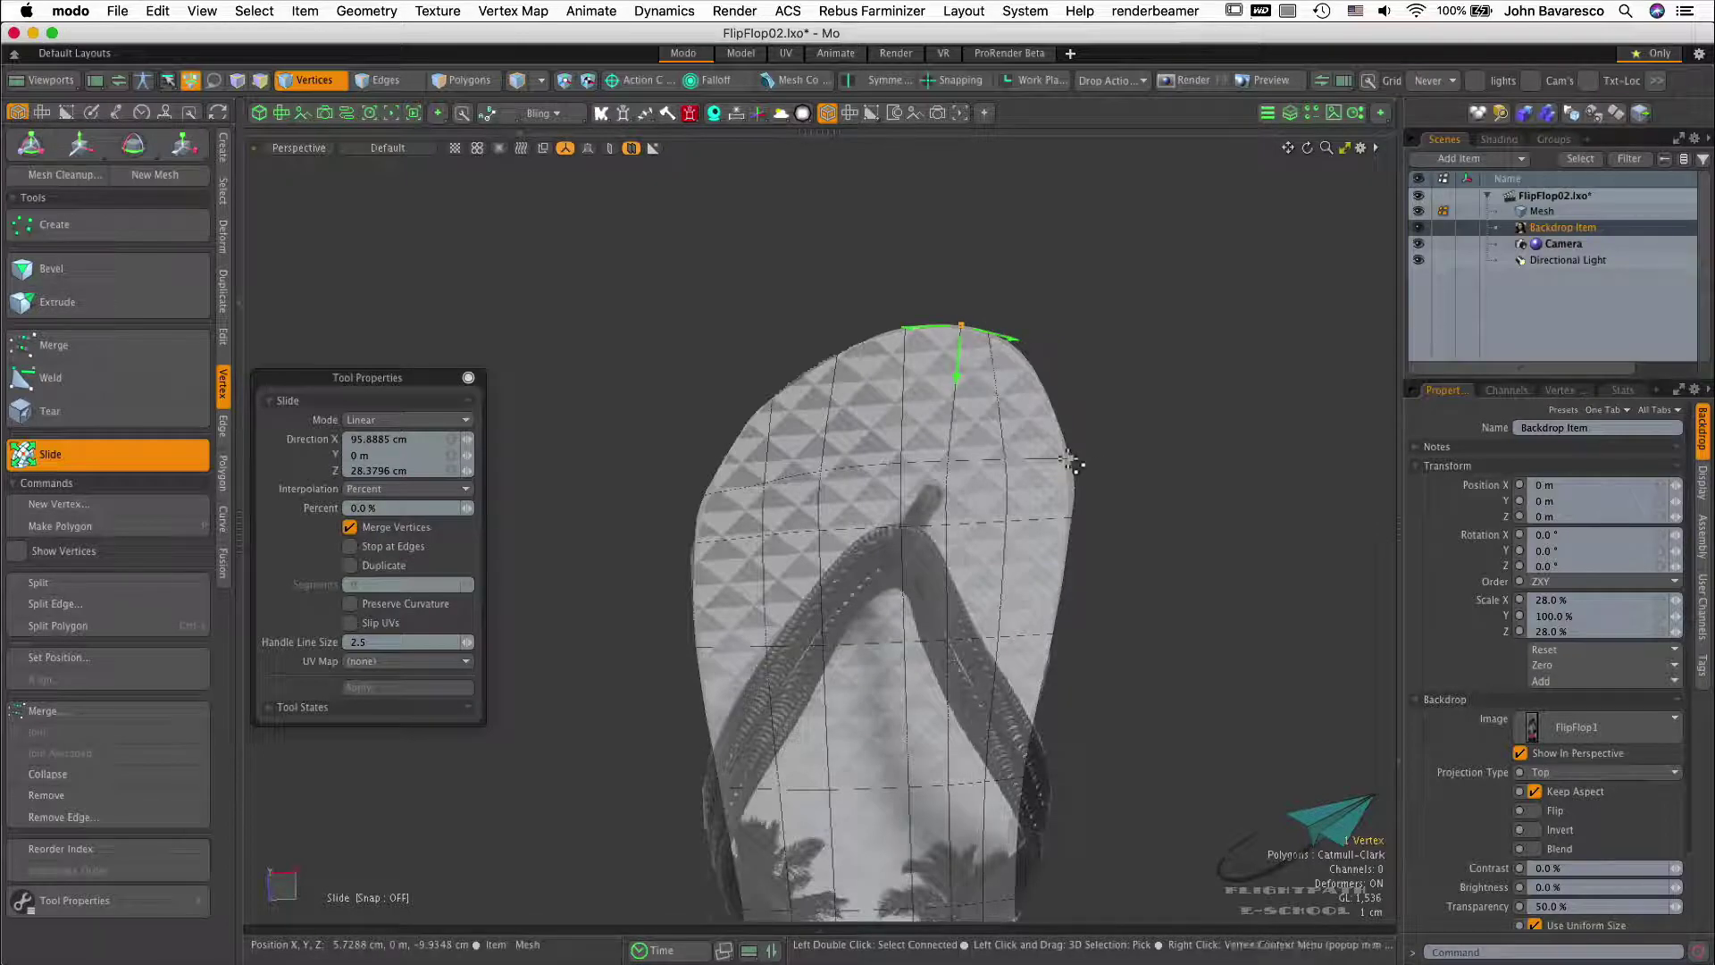
click(1023, 346)
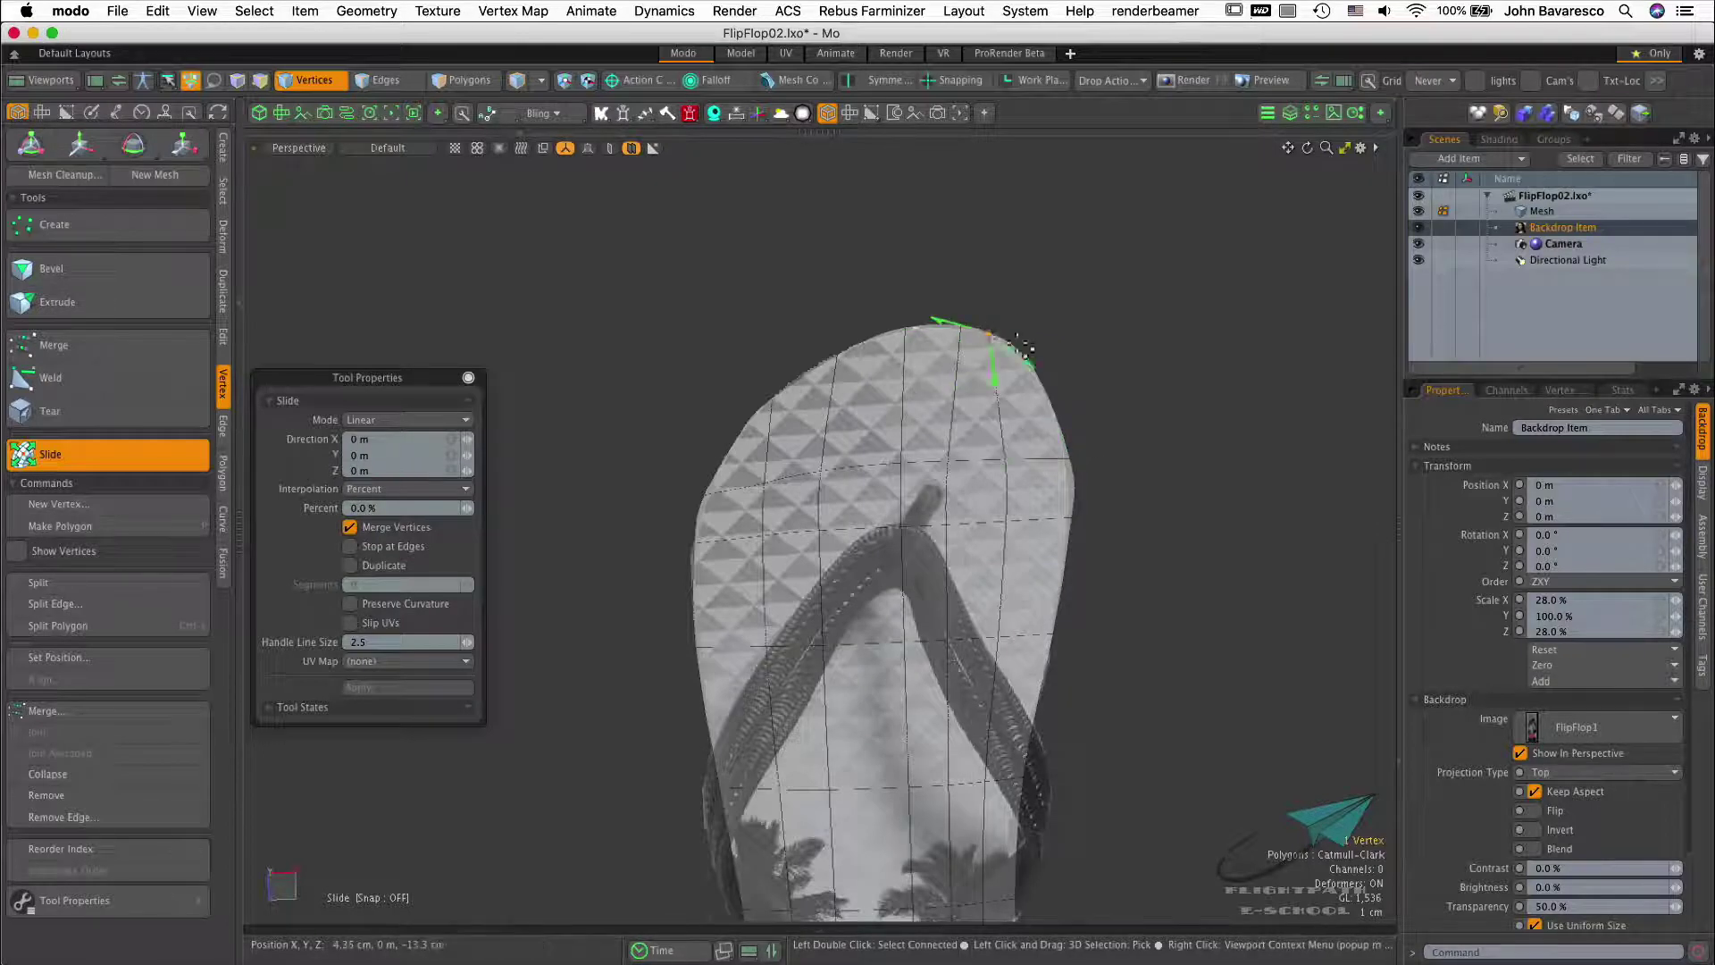
mouse_move(1065, 389)
mouse_down()
mouse_move(1081, 402)
mouse_move(1041, 386)
mouse_up()
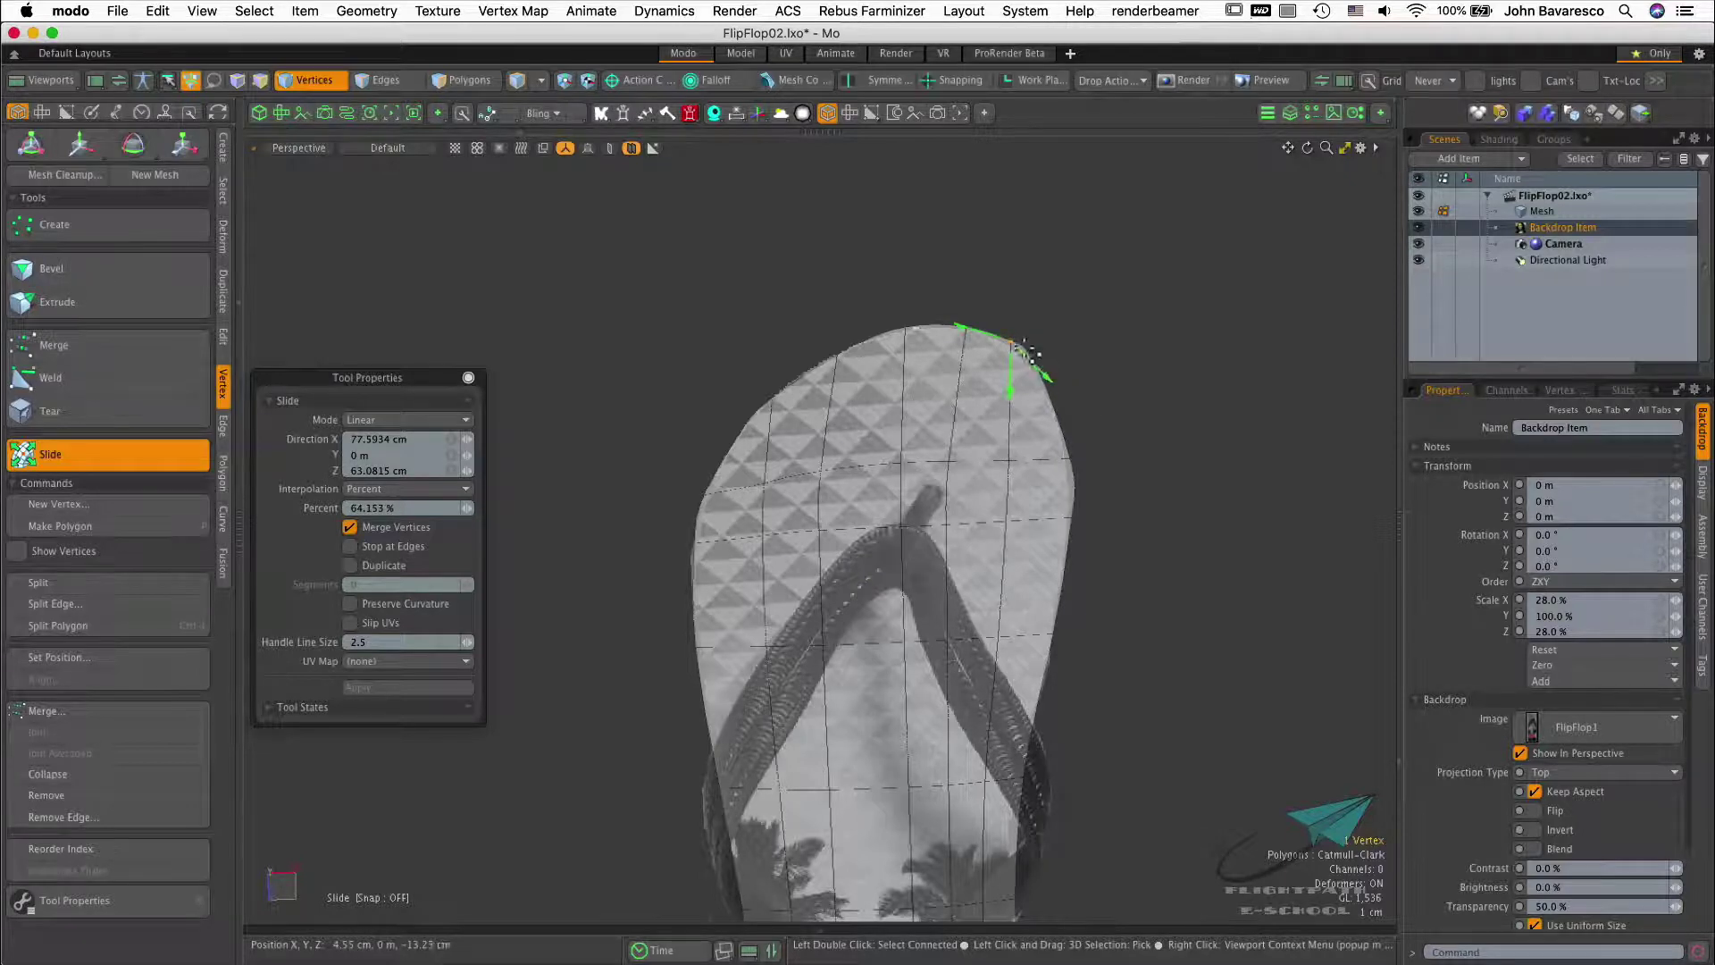
key(space)
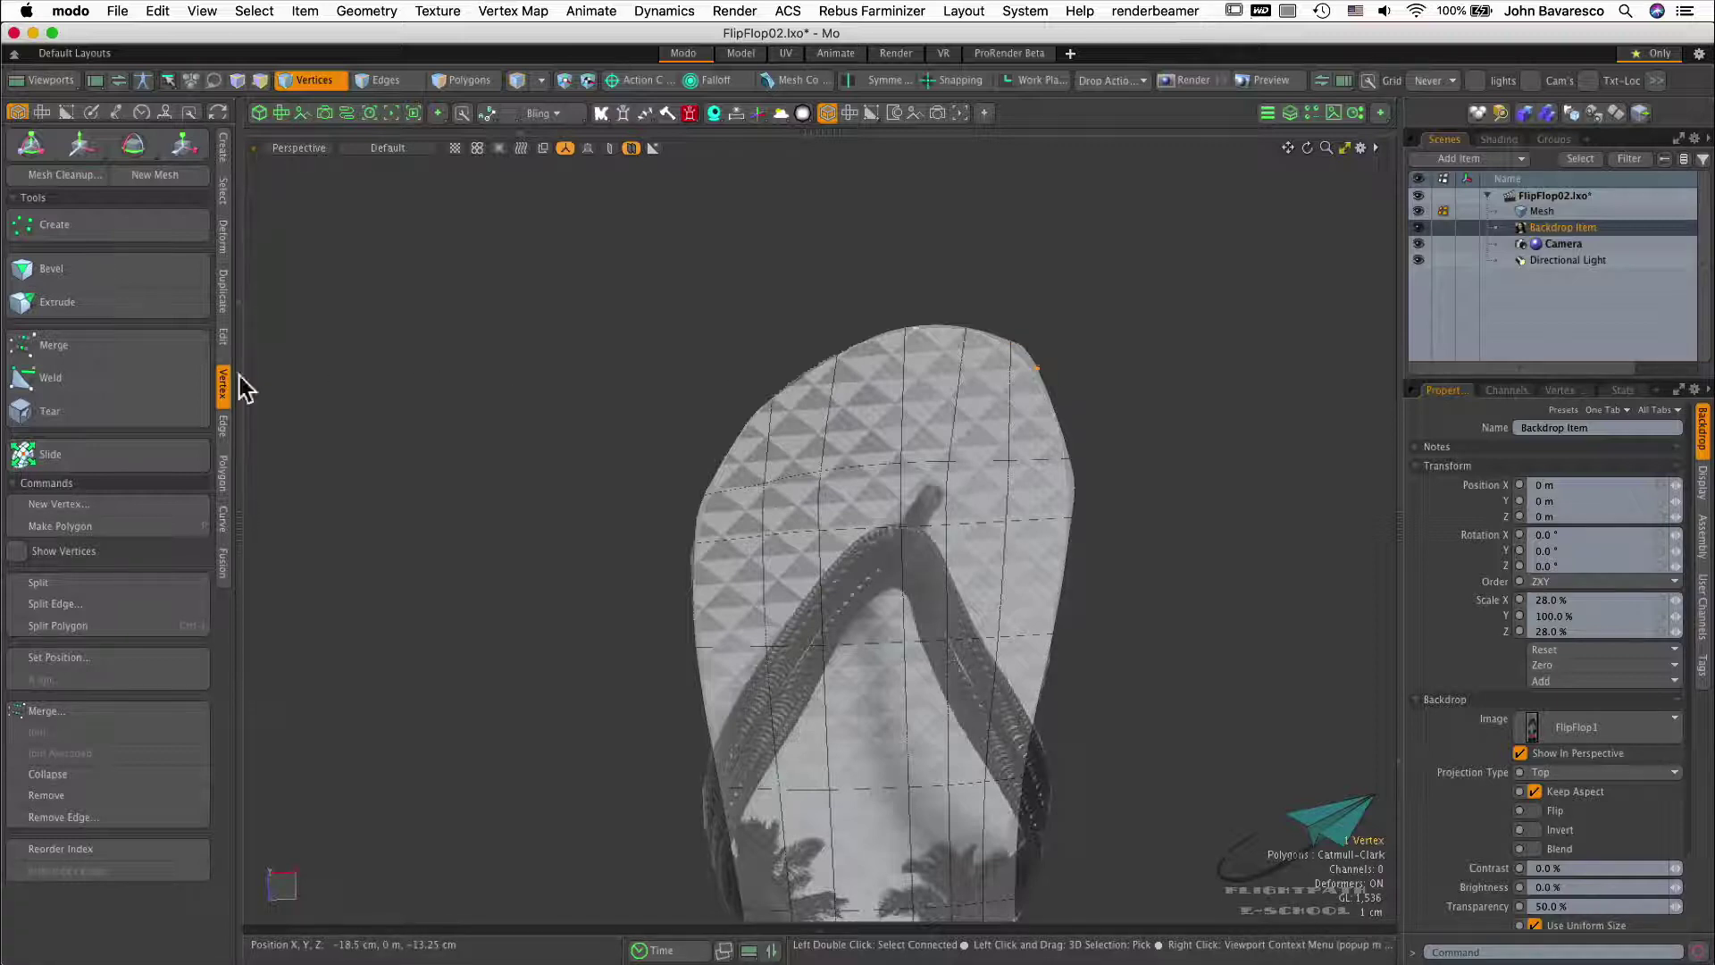
Slide the remaining outline vertices on the toe's right and left sides along the outline to even out their spacing
click(938, 291)
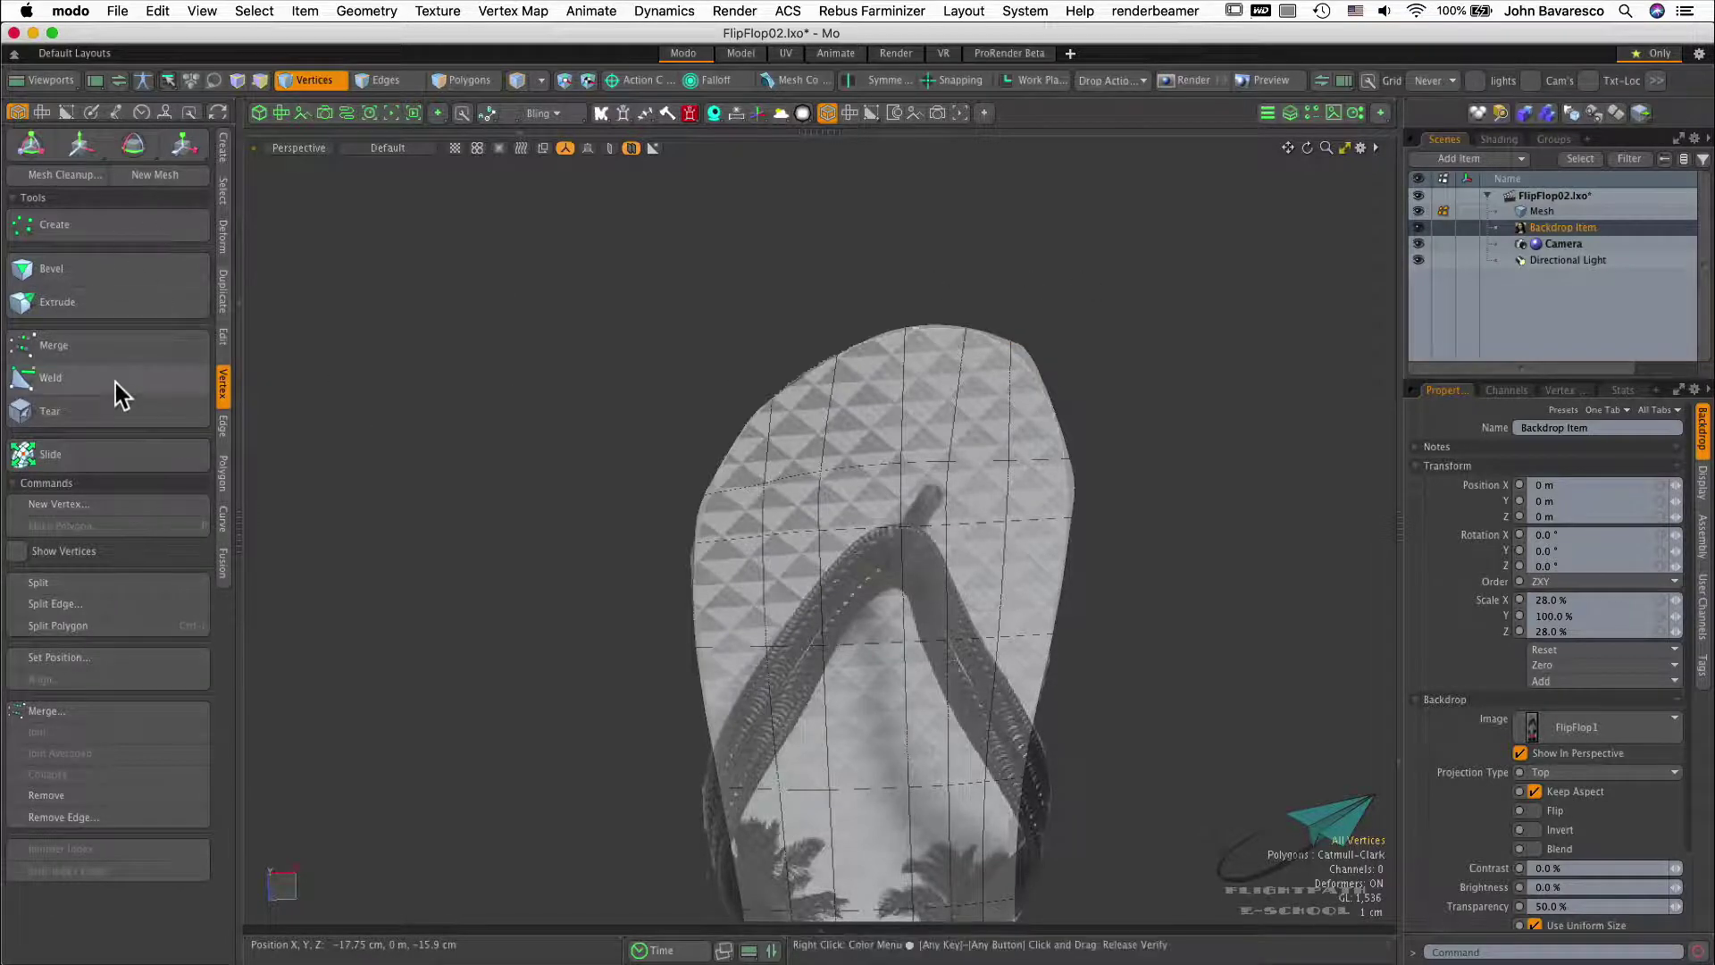
key(alt+s)
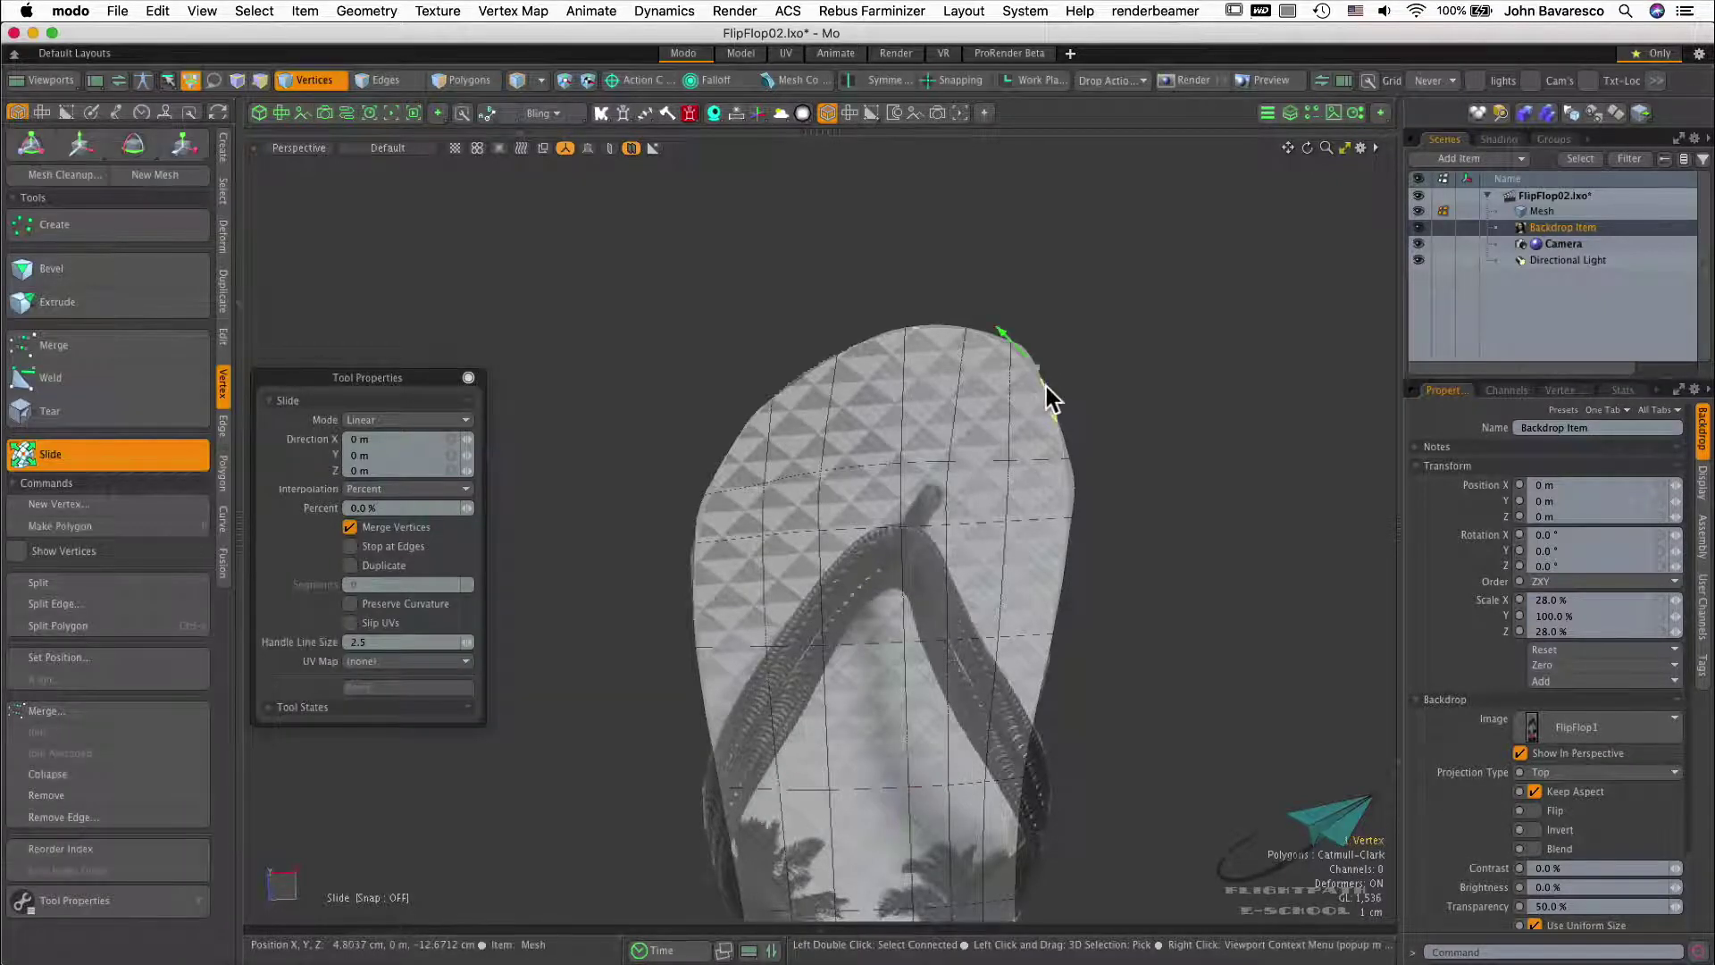
drag(1049, 394, 1076, 479)
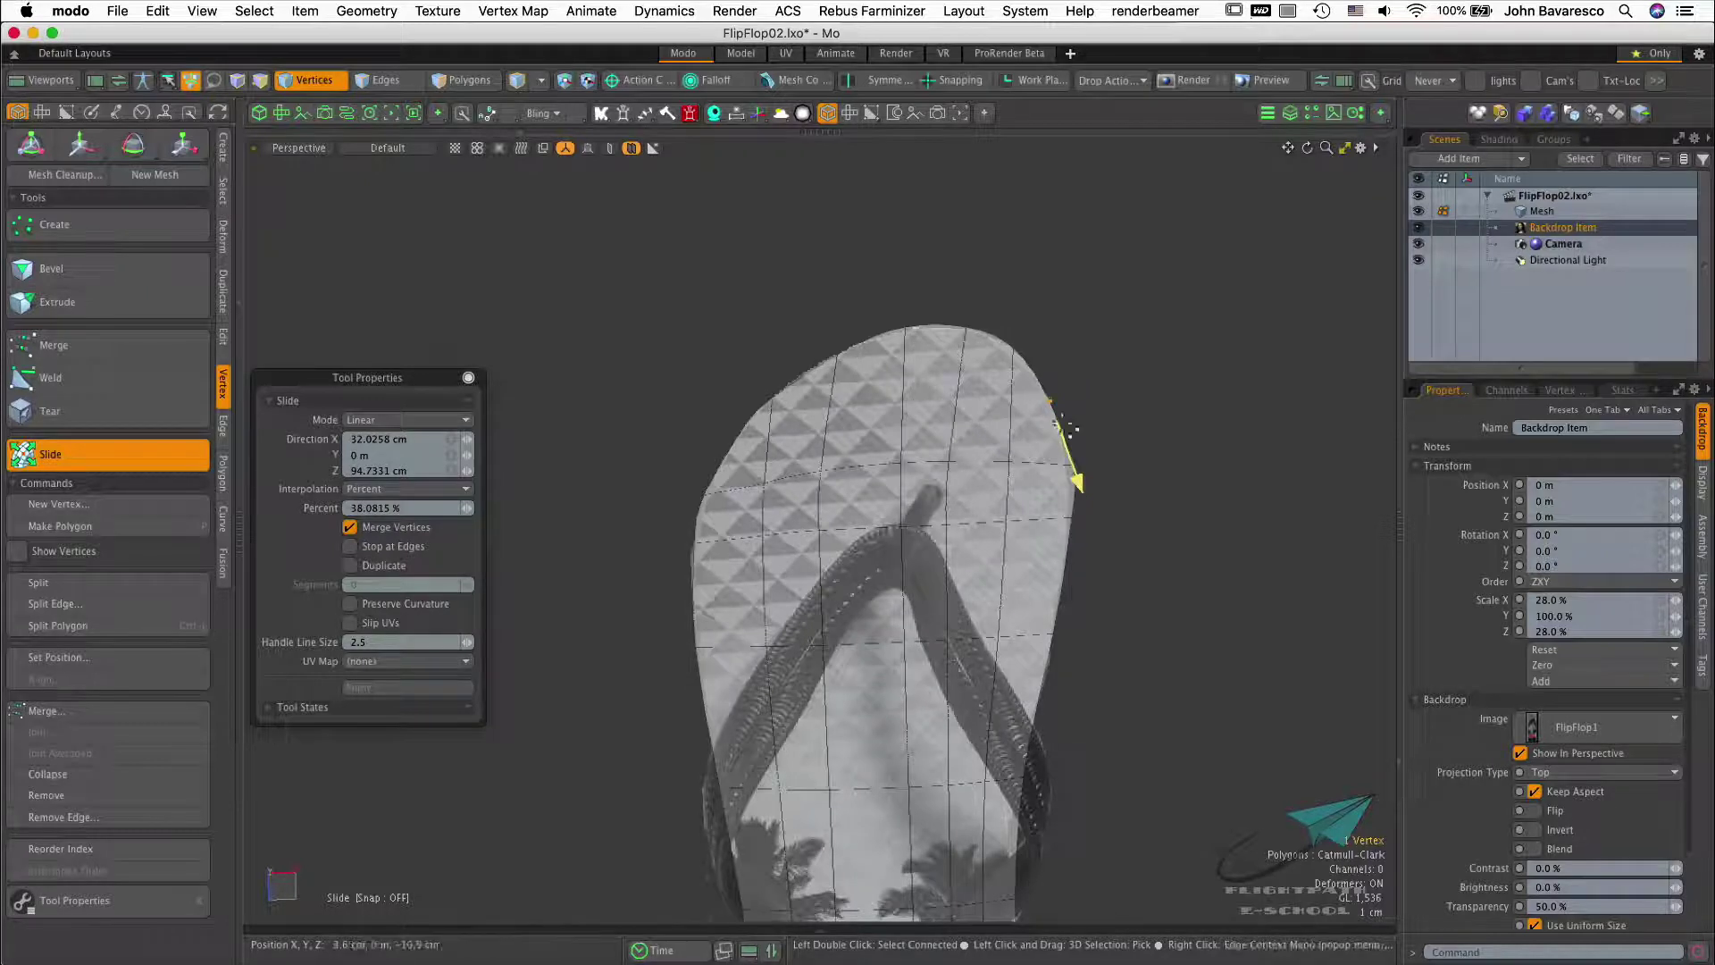
click(753, 413)
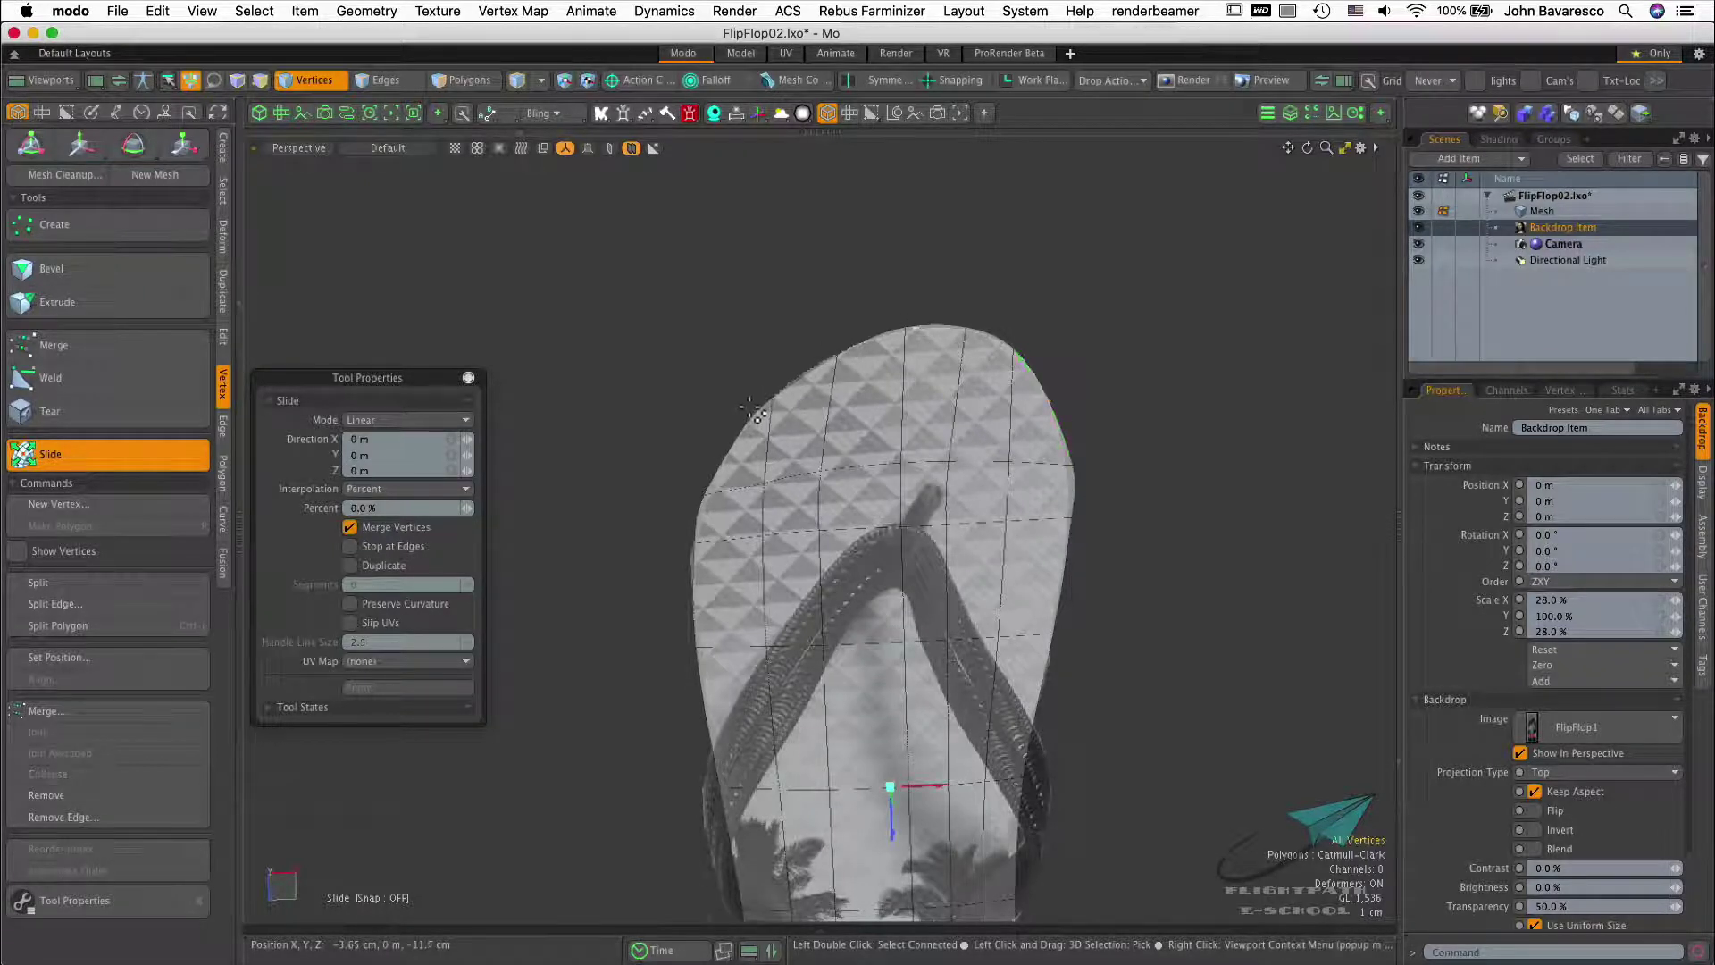
click(728, 452)
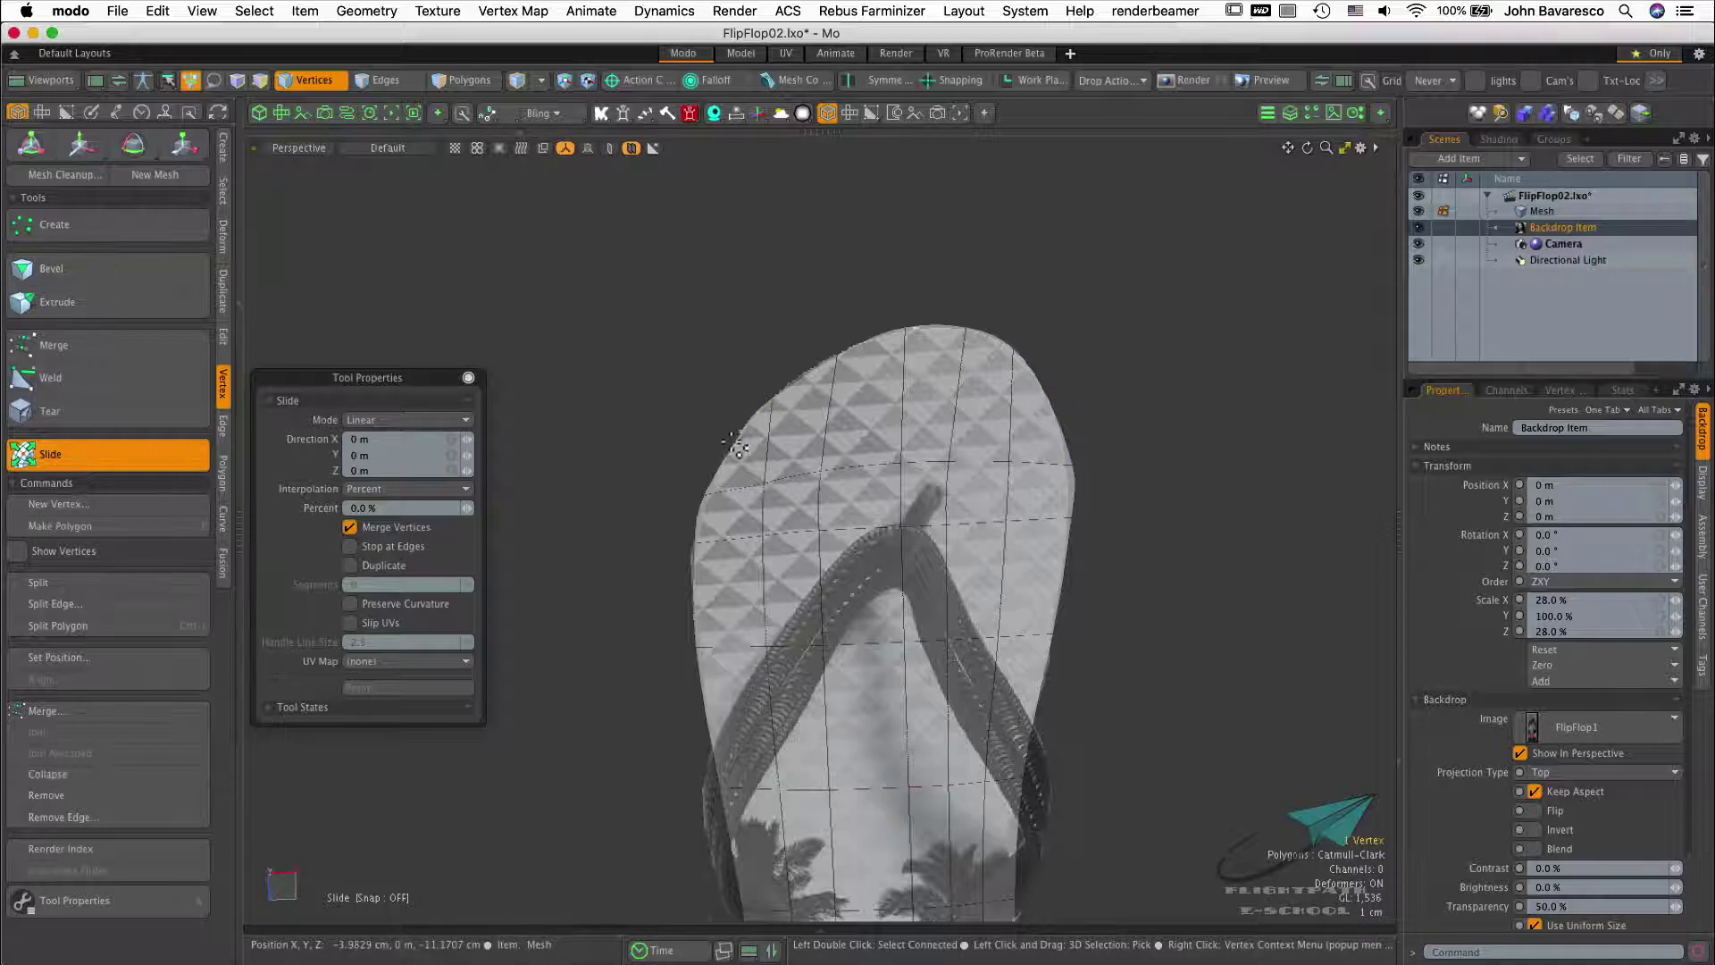
drag(729, 460, 1072, 542)
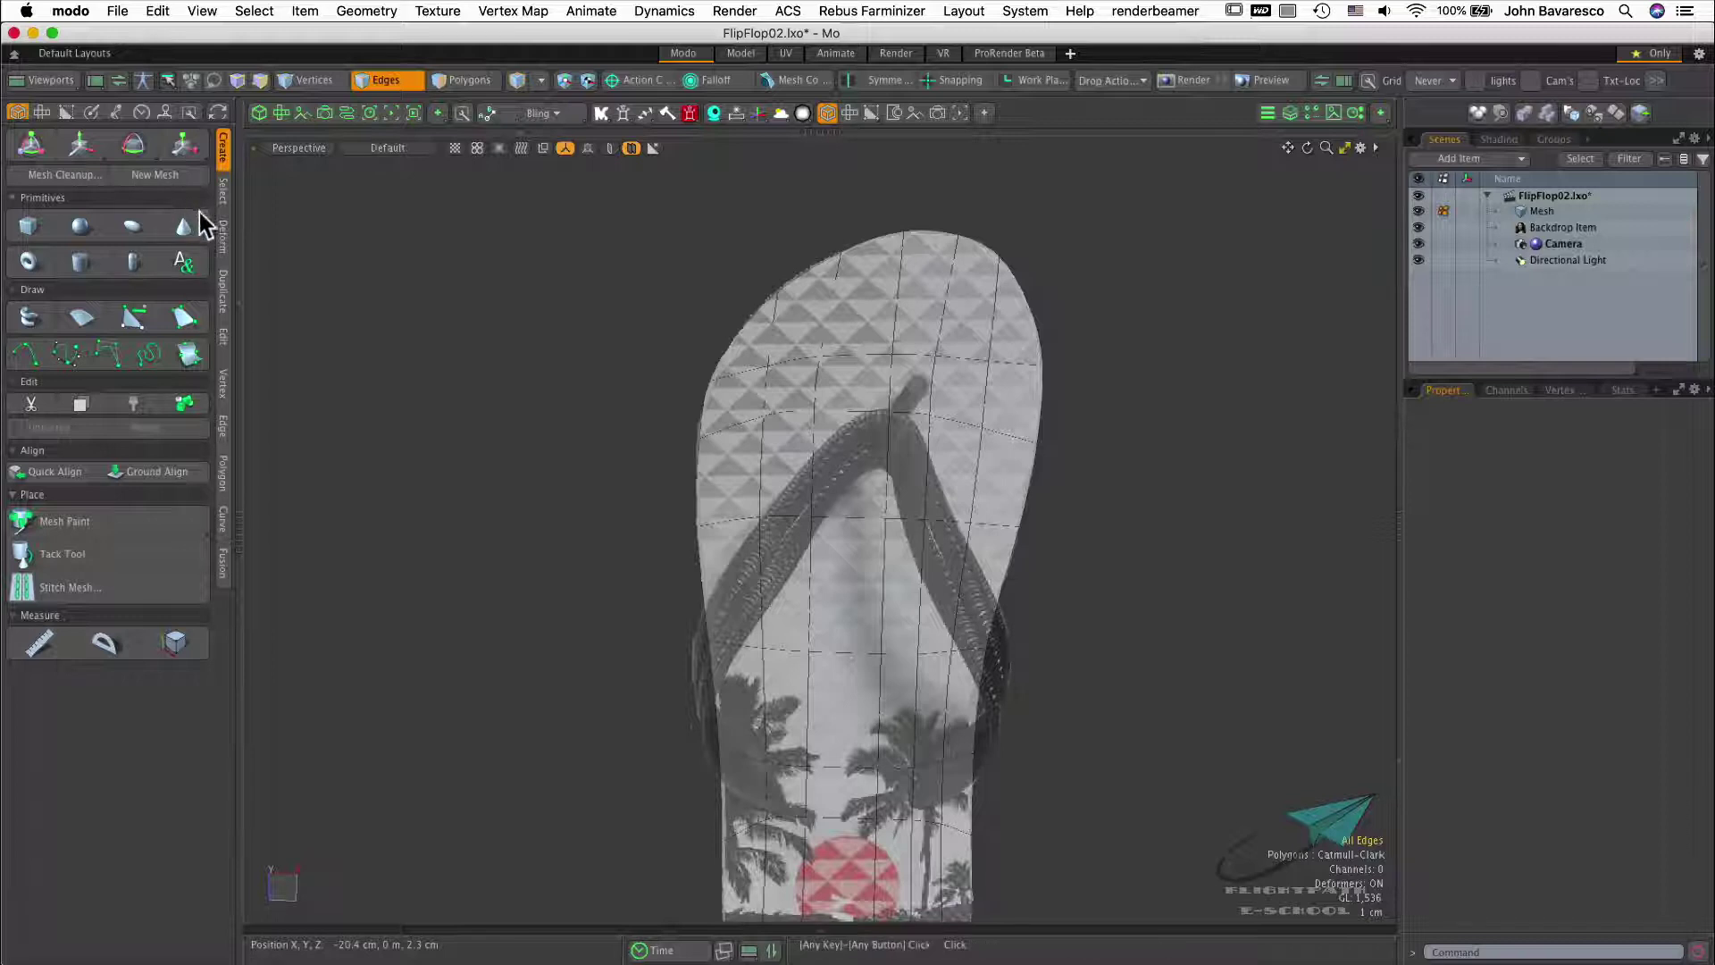
Select the run of outline edges around the toe between the two side edges level with the toe post
click(224, 237)
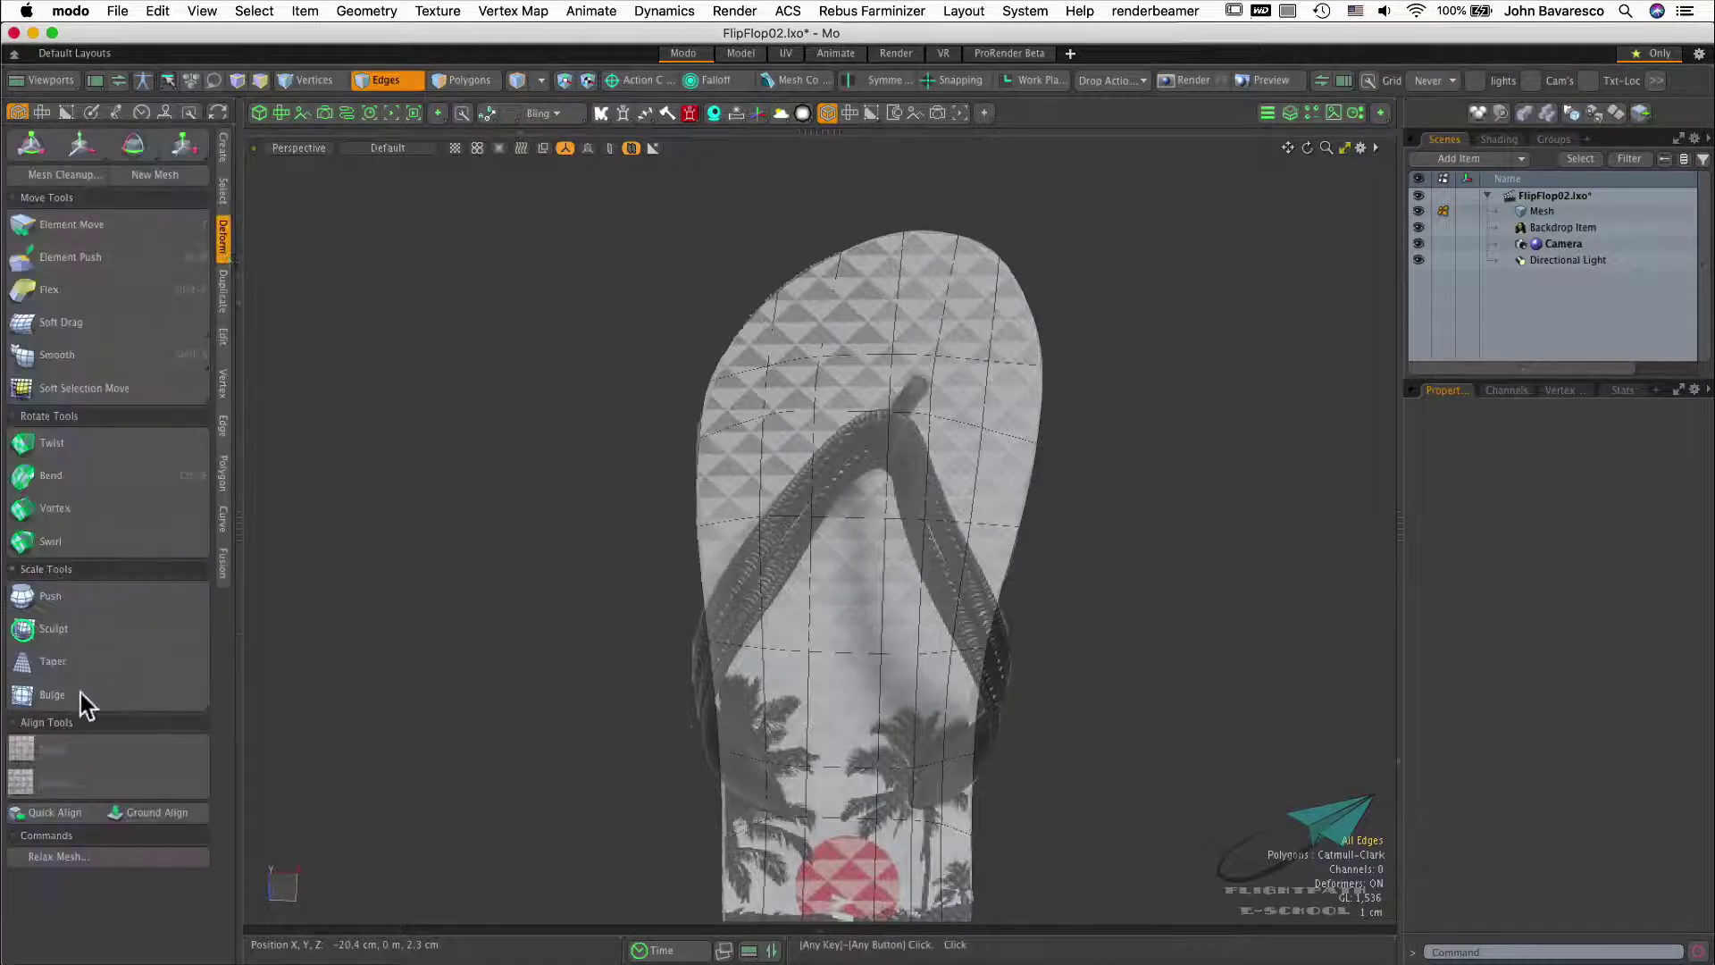
click(705, 411)
shift+click(1039, 408)
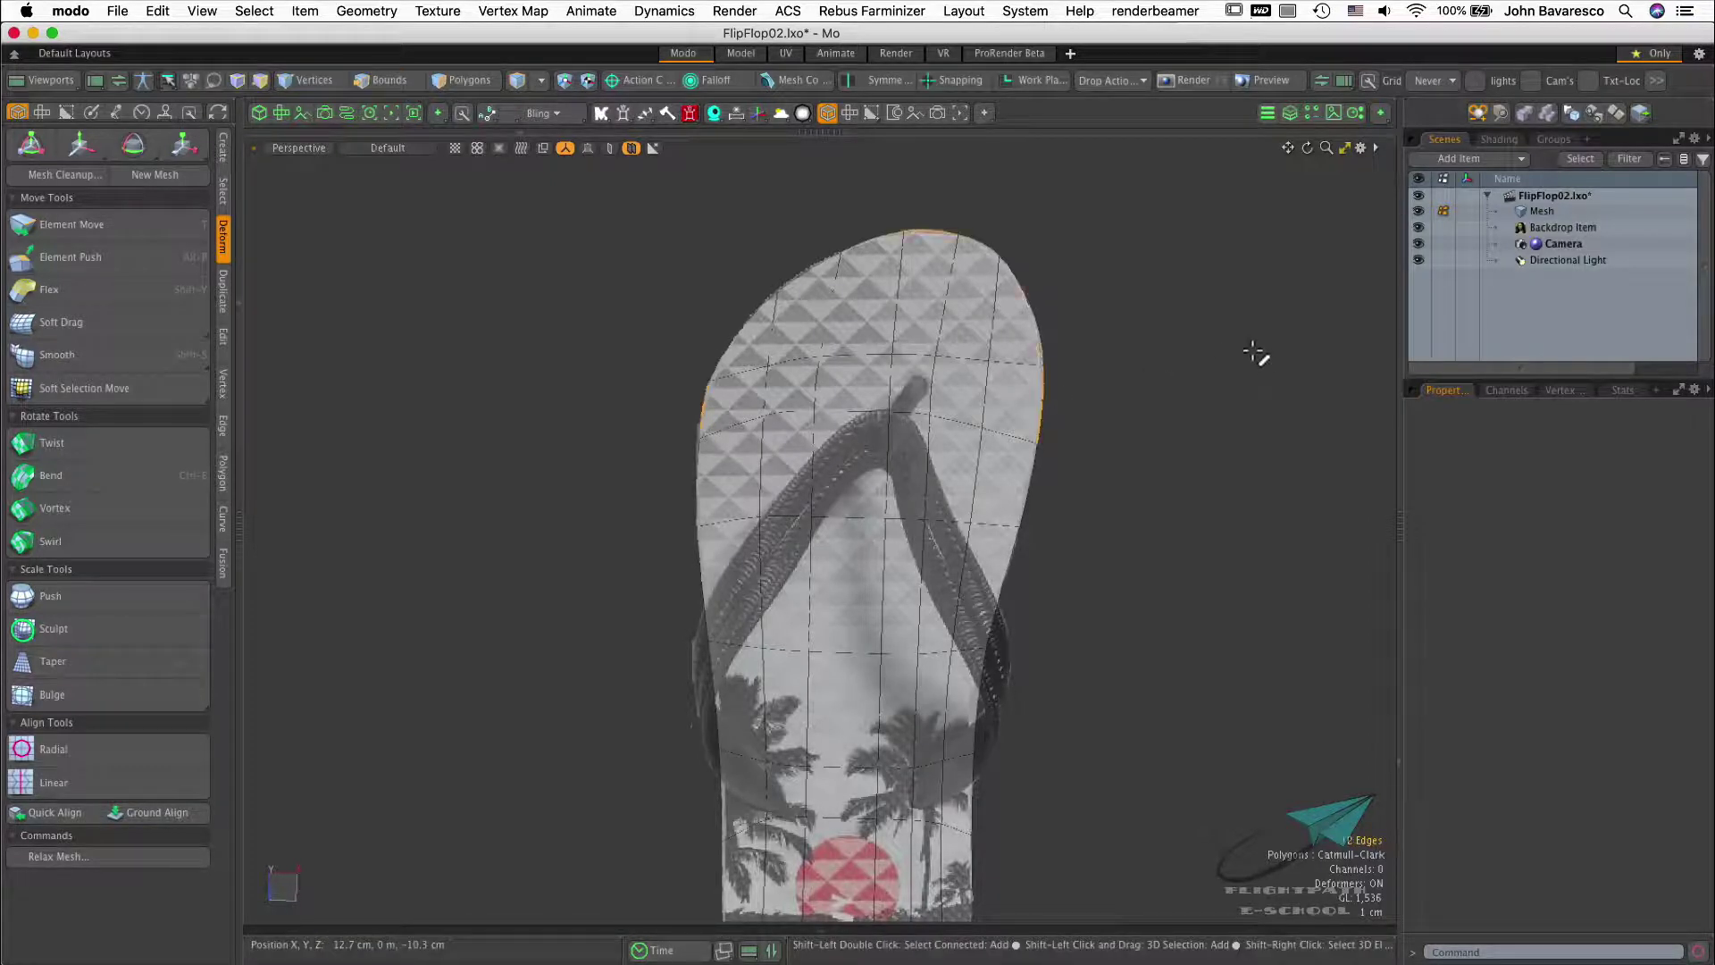
key(l)
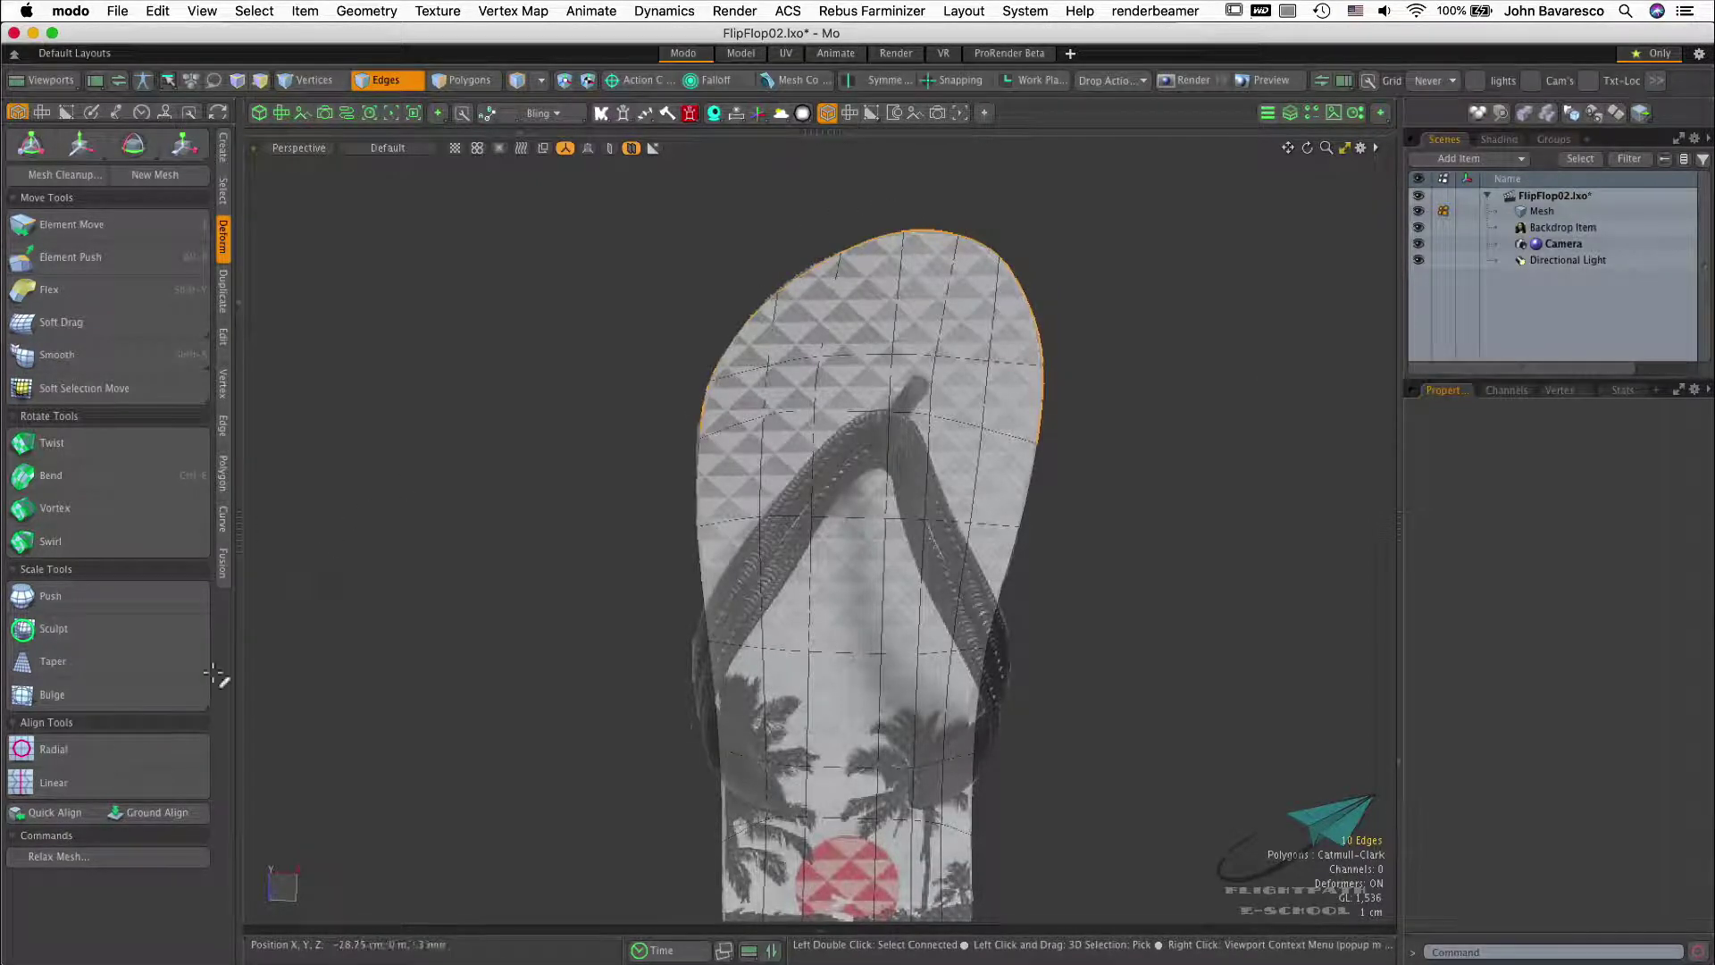
Apply Linear Align to the selected toe edges in Curve mode with Uniform spacing and a weight of 46.5%
click(126, 784)
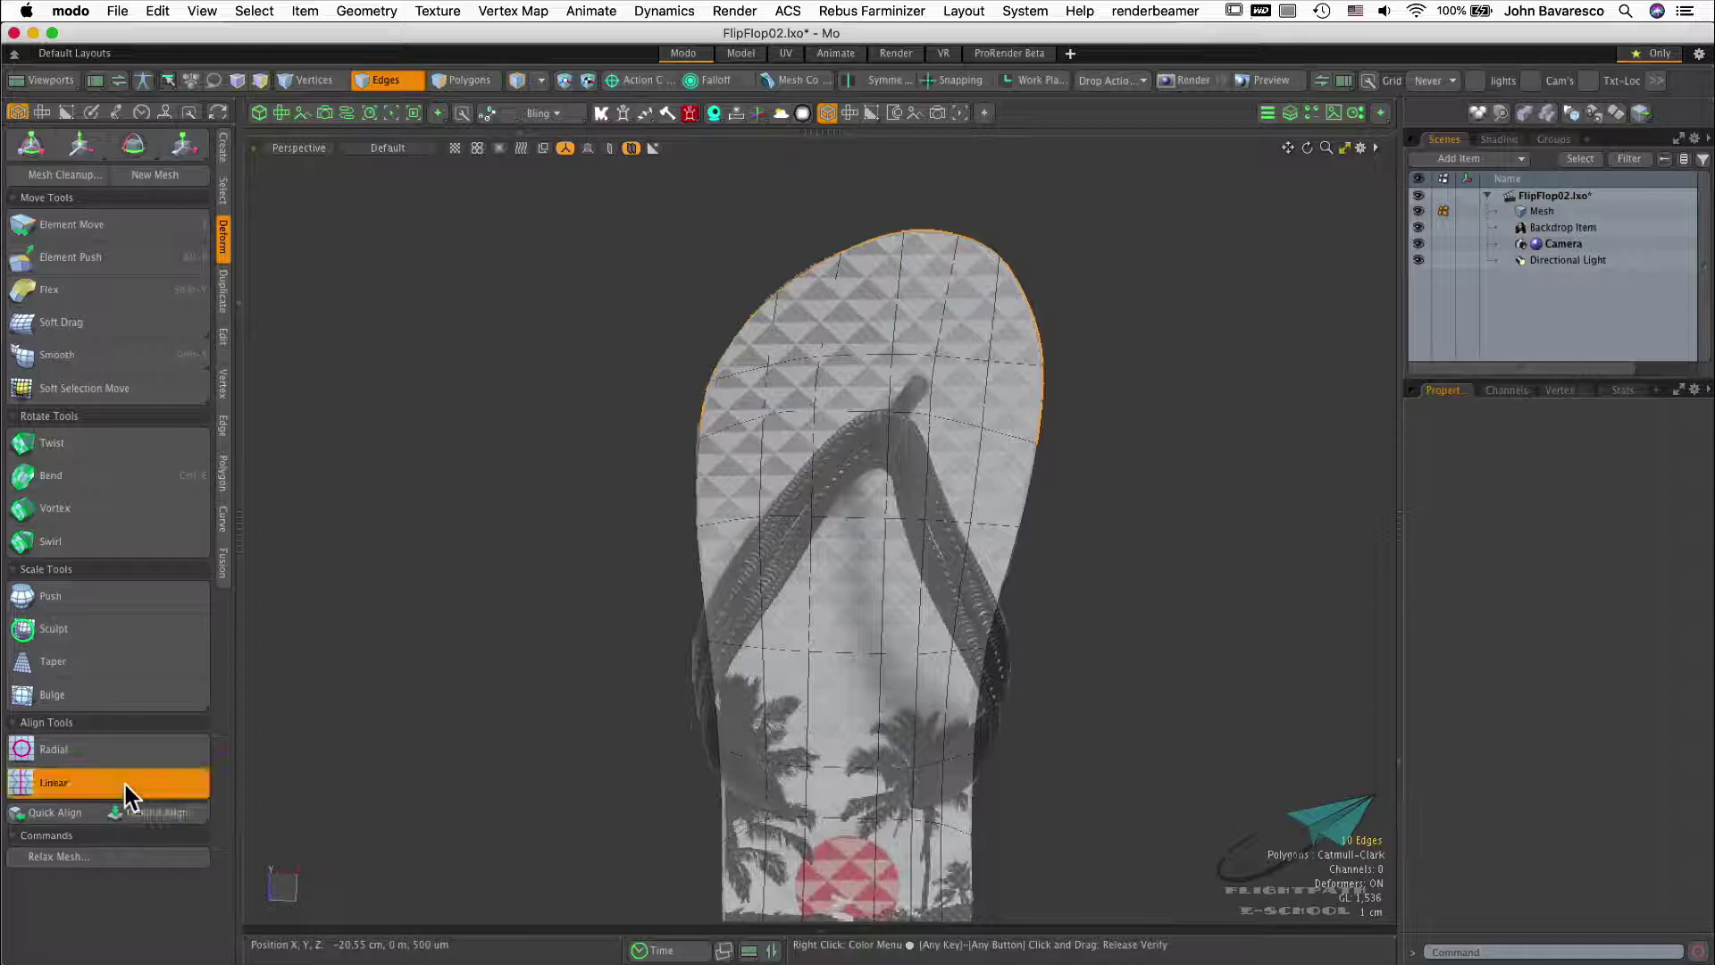
click(114, 886)
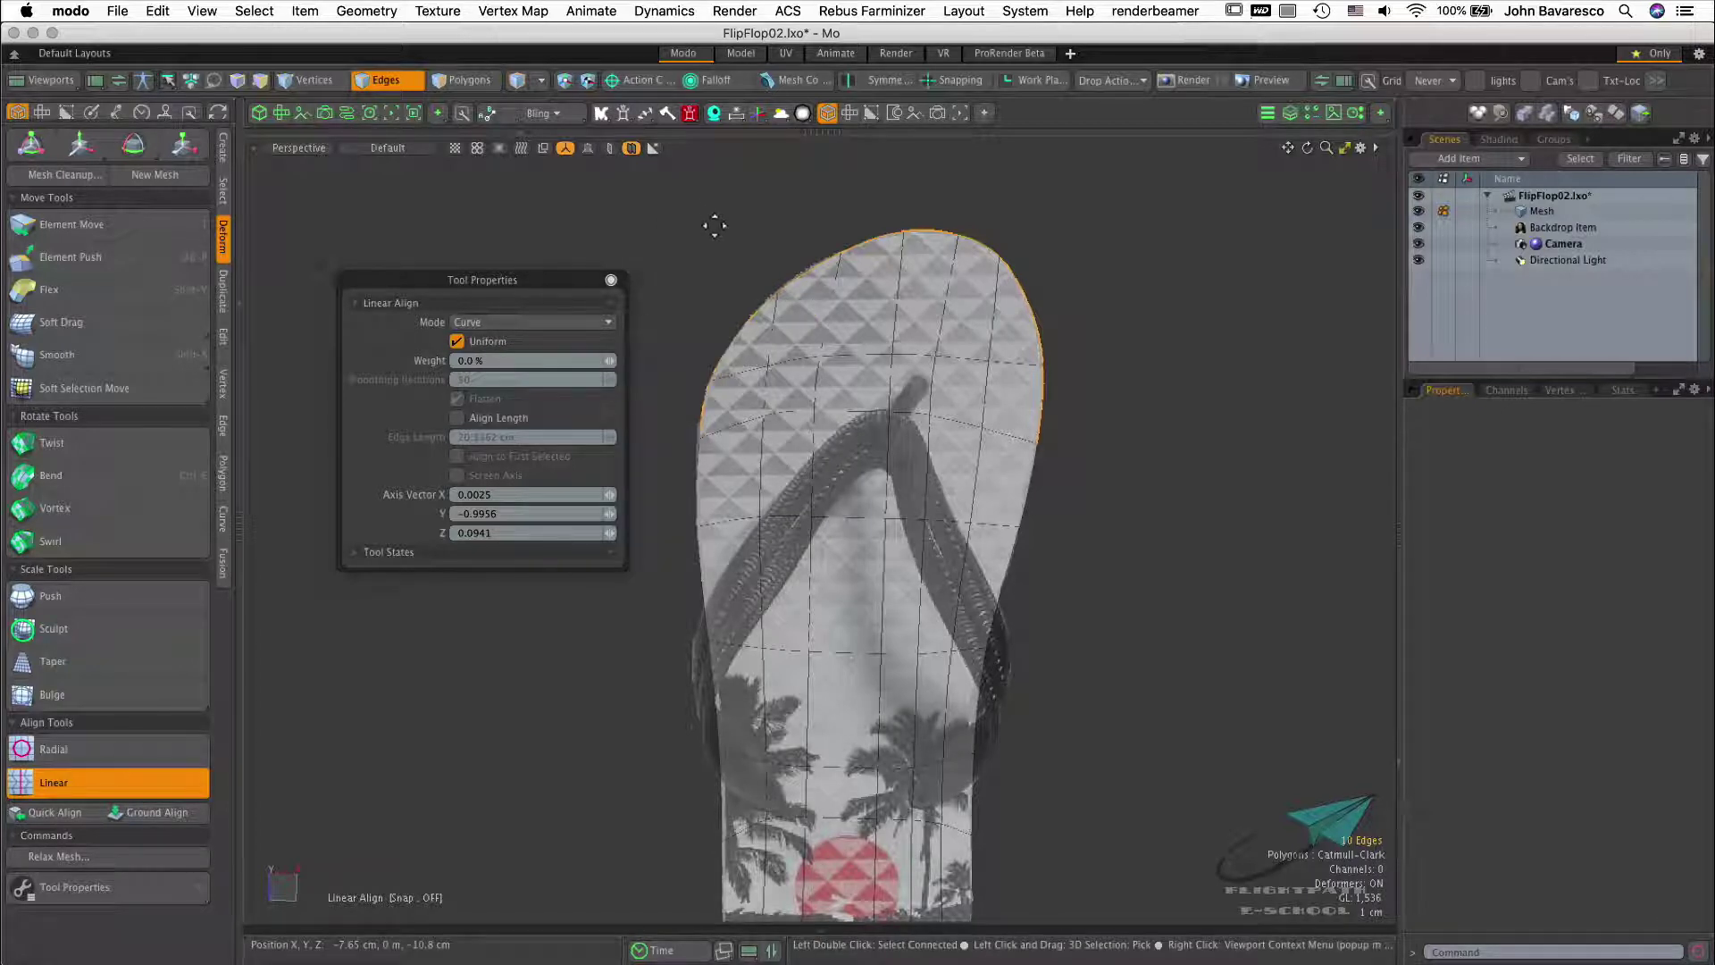
drag(609, 361, 693, 361)
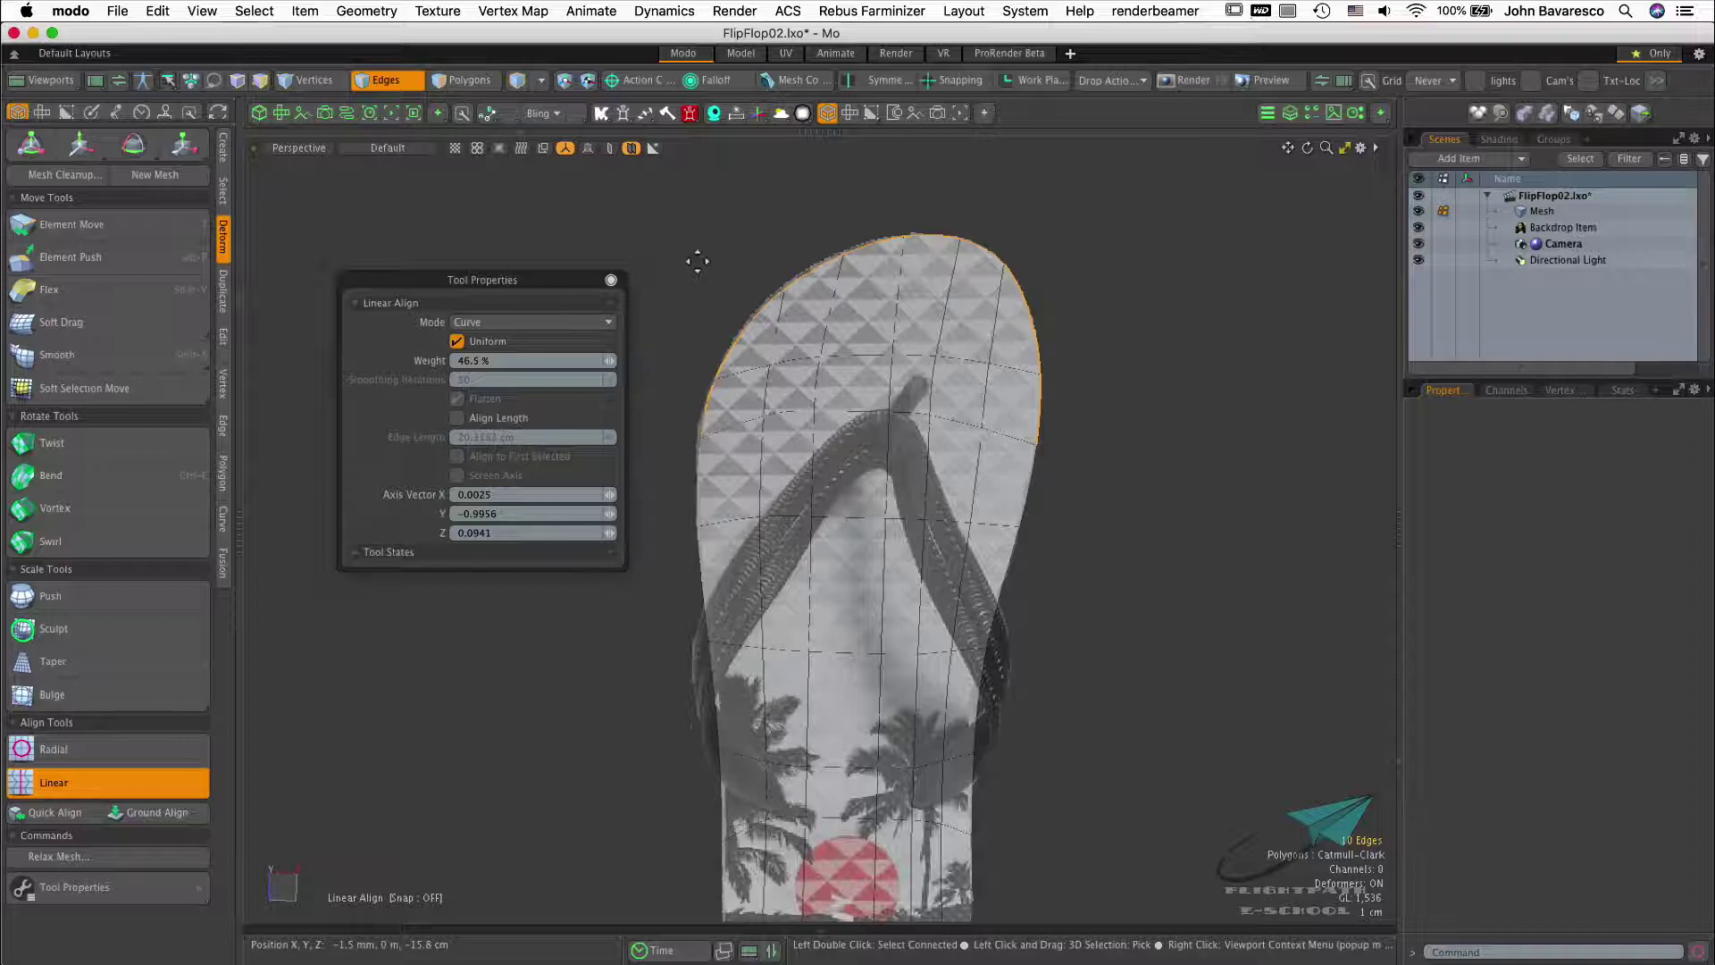
ctrl+alt+drag(888, 338, 826, 350)
alt+shift+drag(842, 471, 845, 310)
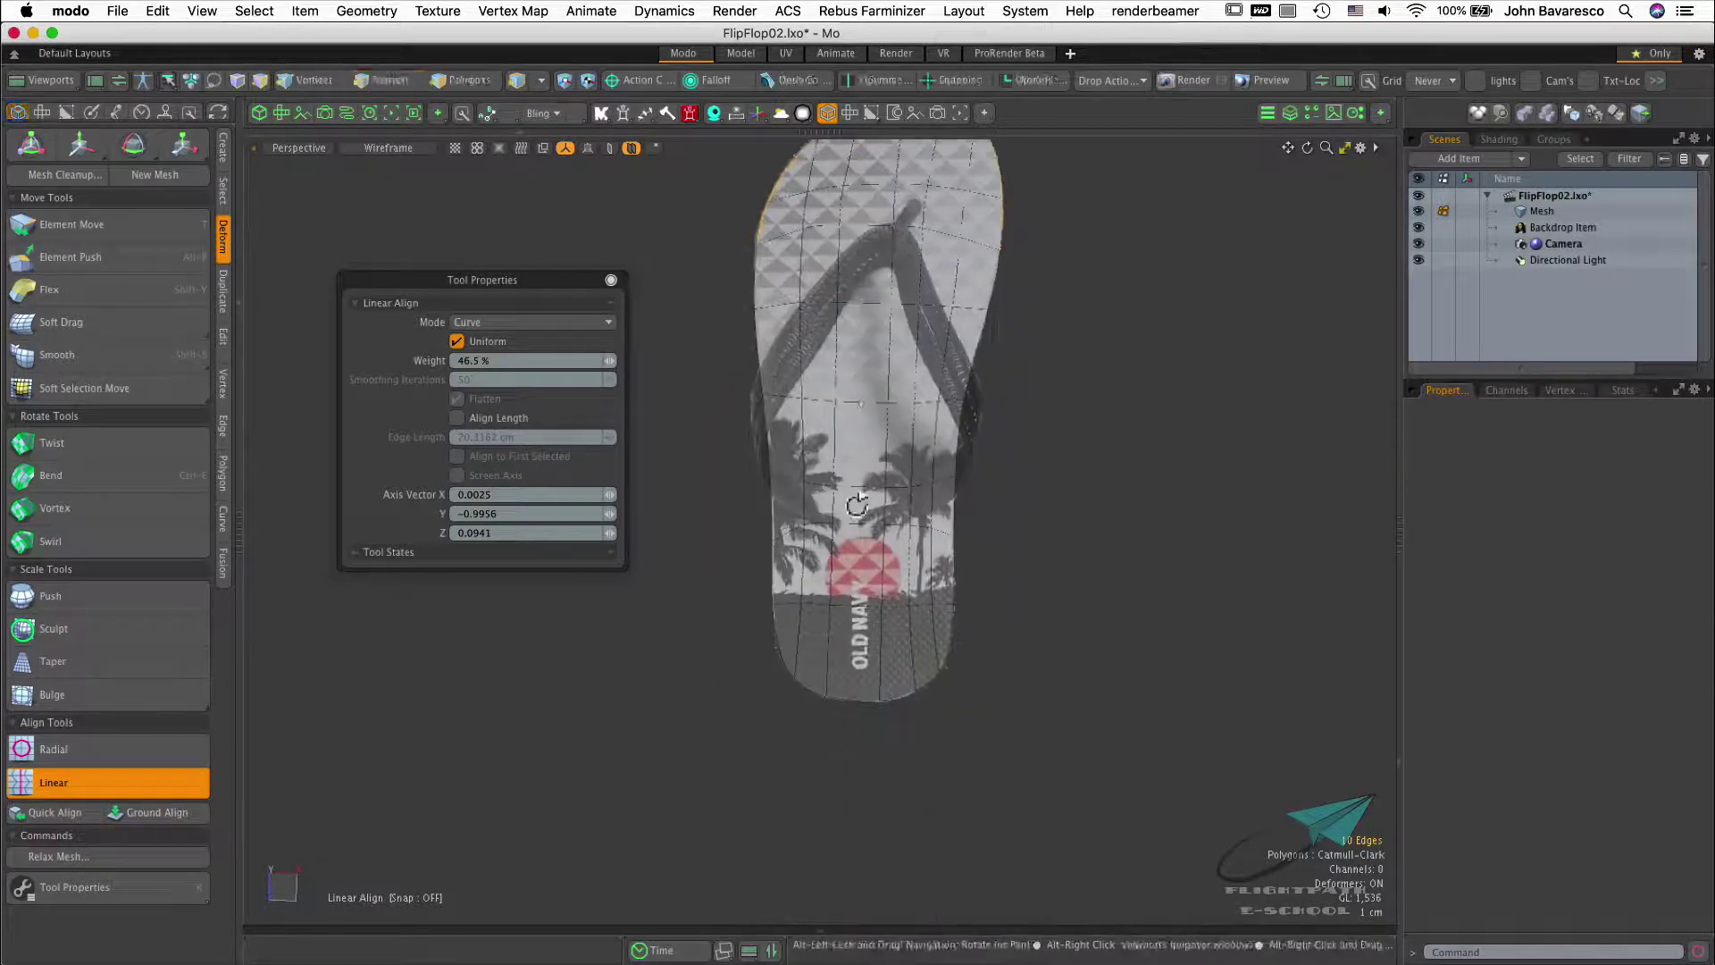
ctrl+alt+drag(826, 434, 920, 438)
key(space)
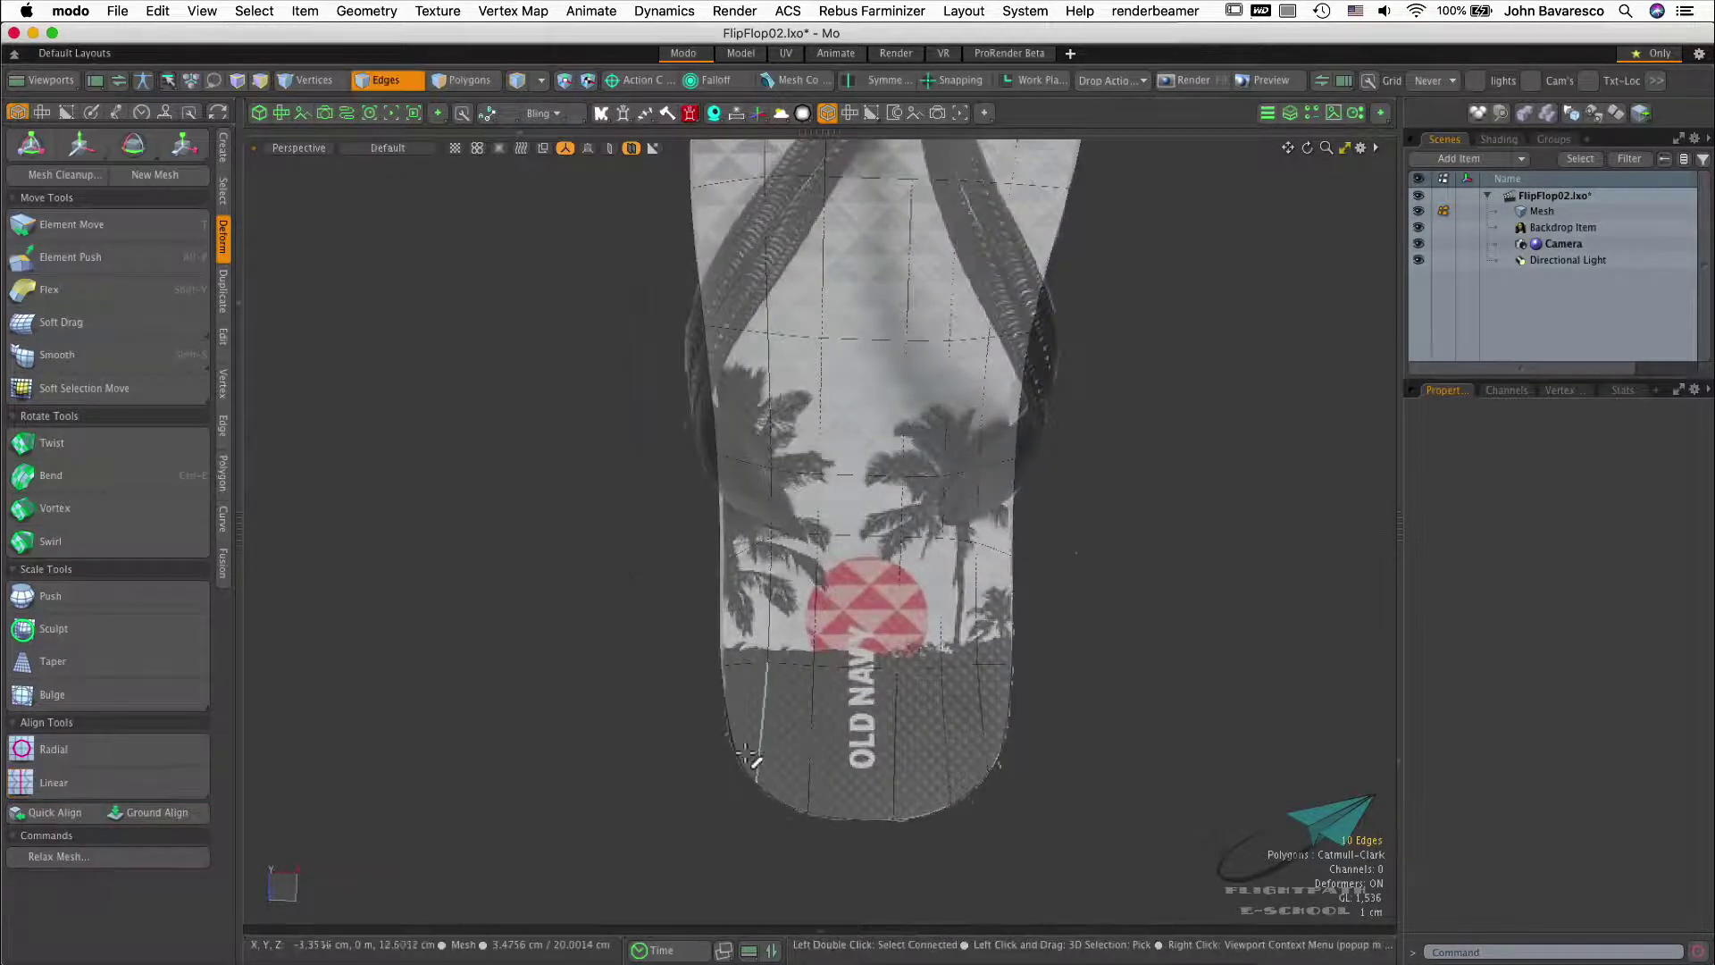
Select the outline edges around the heel and apply Linear Align in Curve mode with Uniform spacing and 100% weight
click(726, 689)
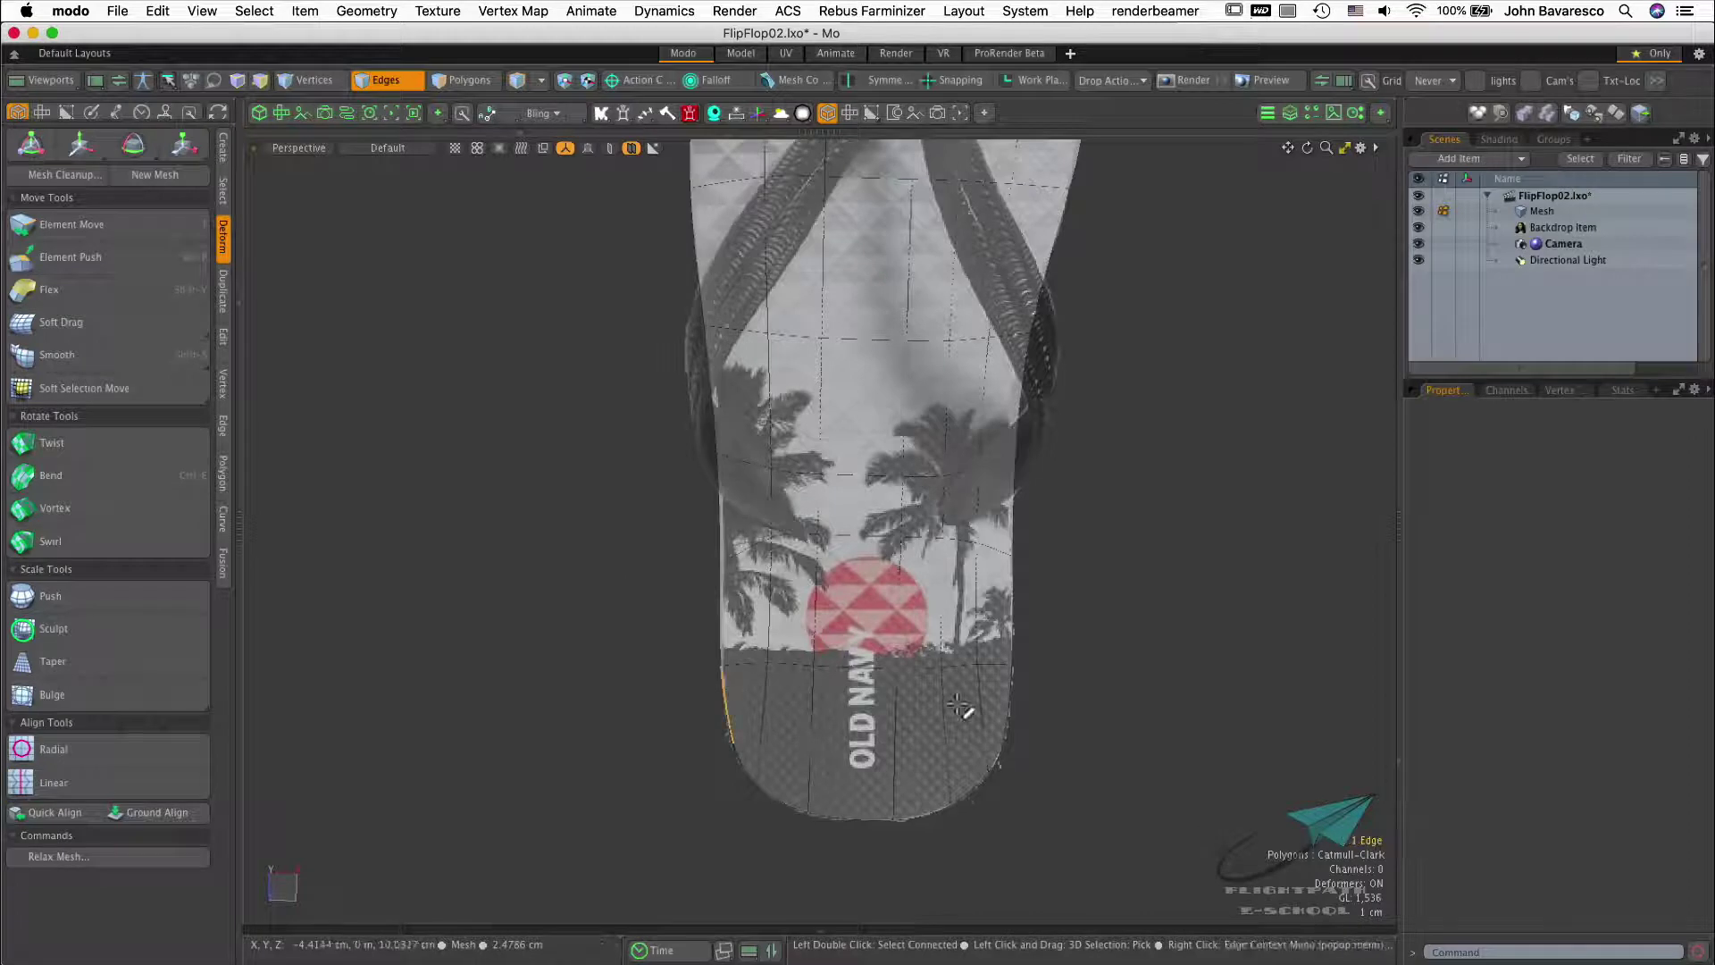
shift+double_click(1005, 689)
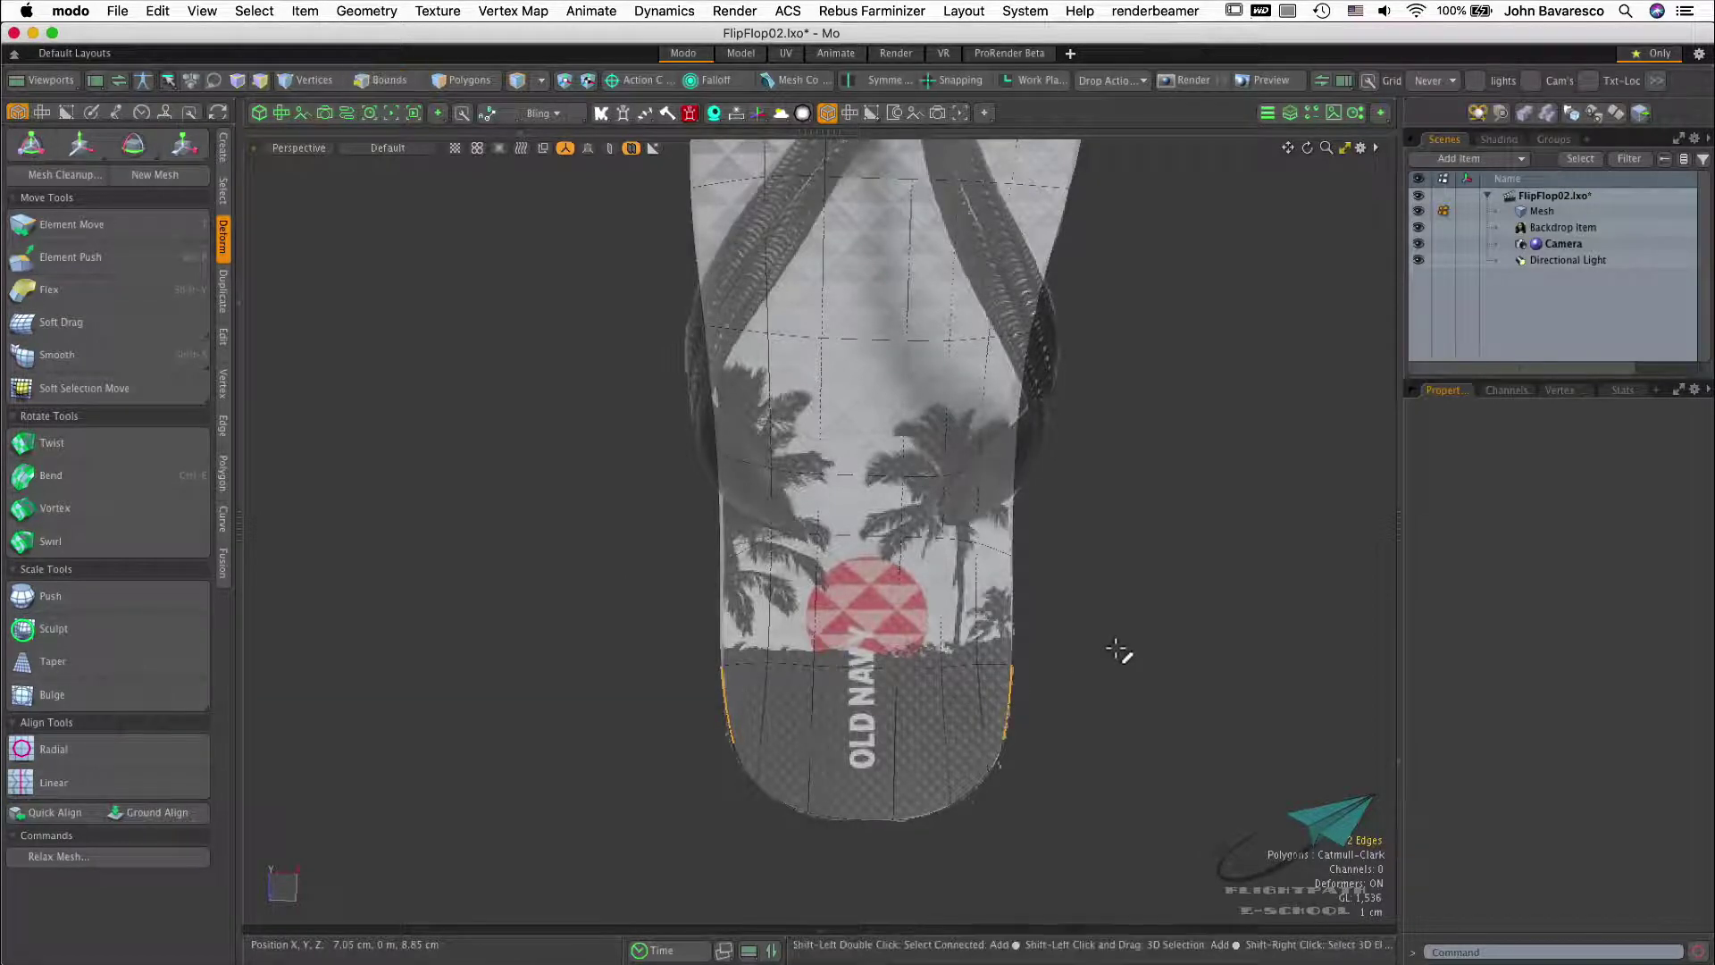
click(87, 787)
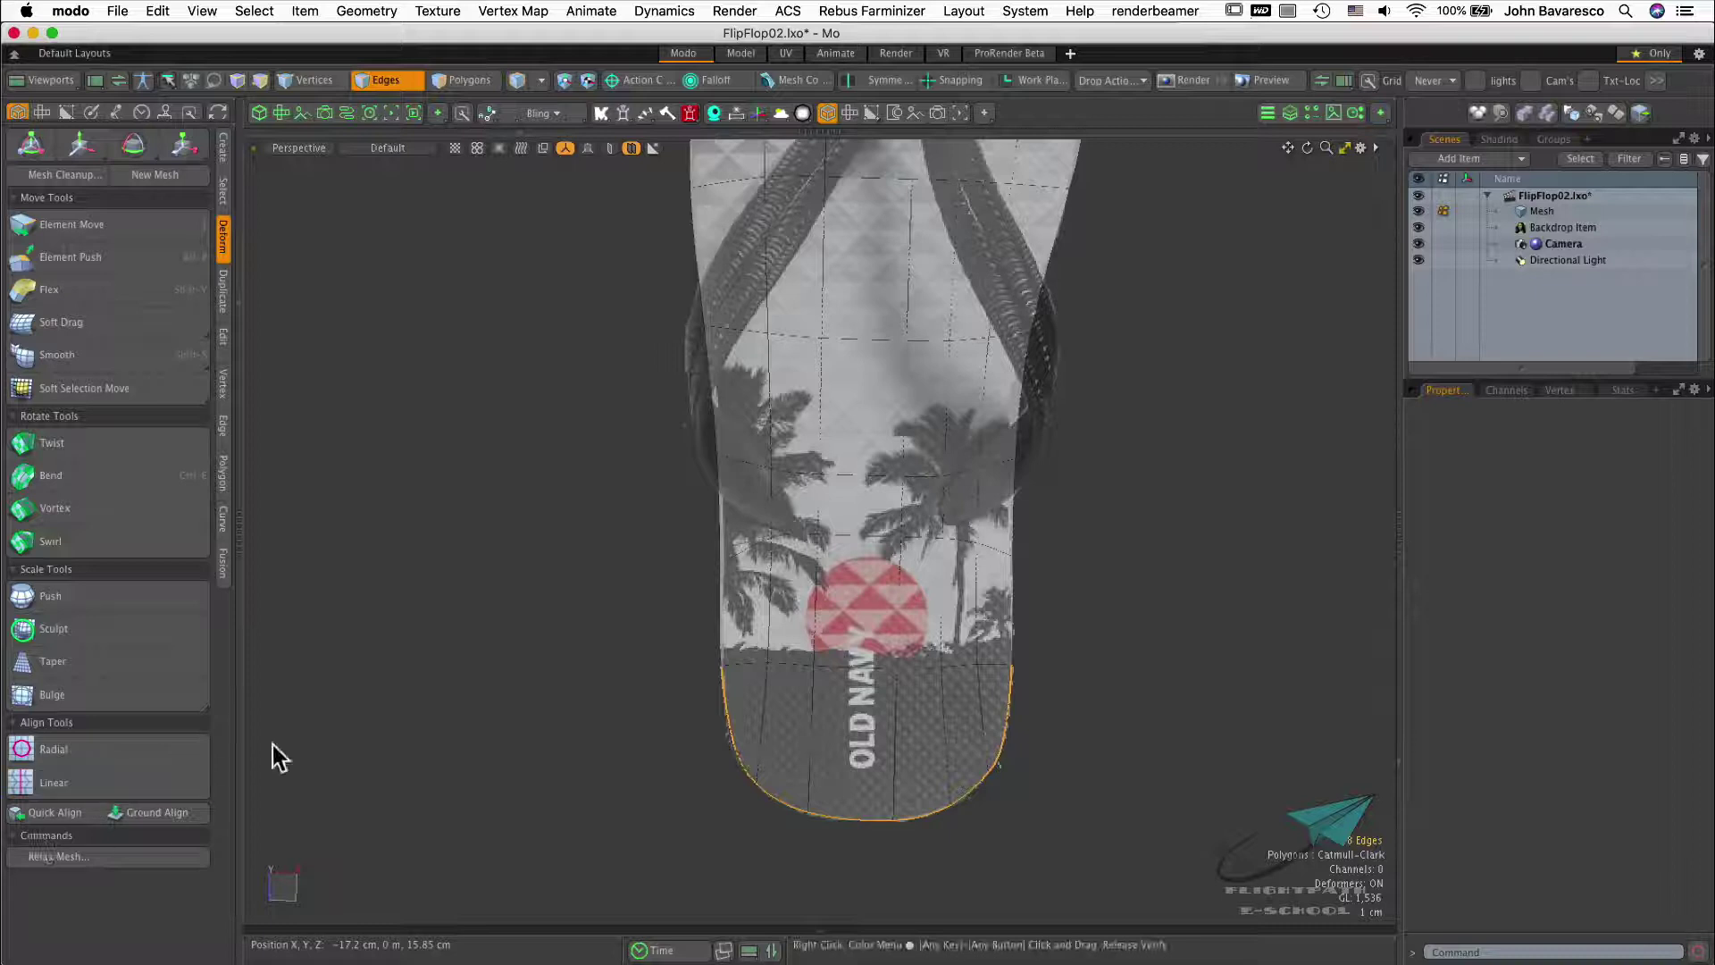
click(527, 683)
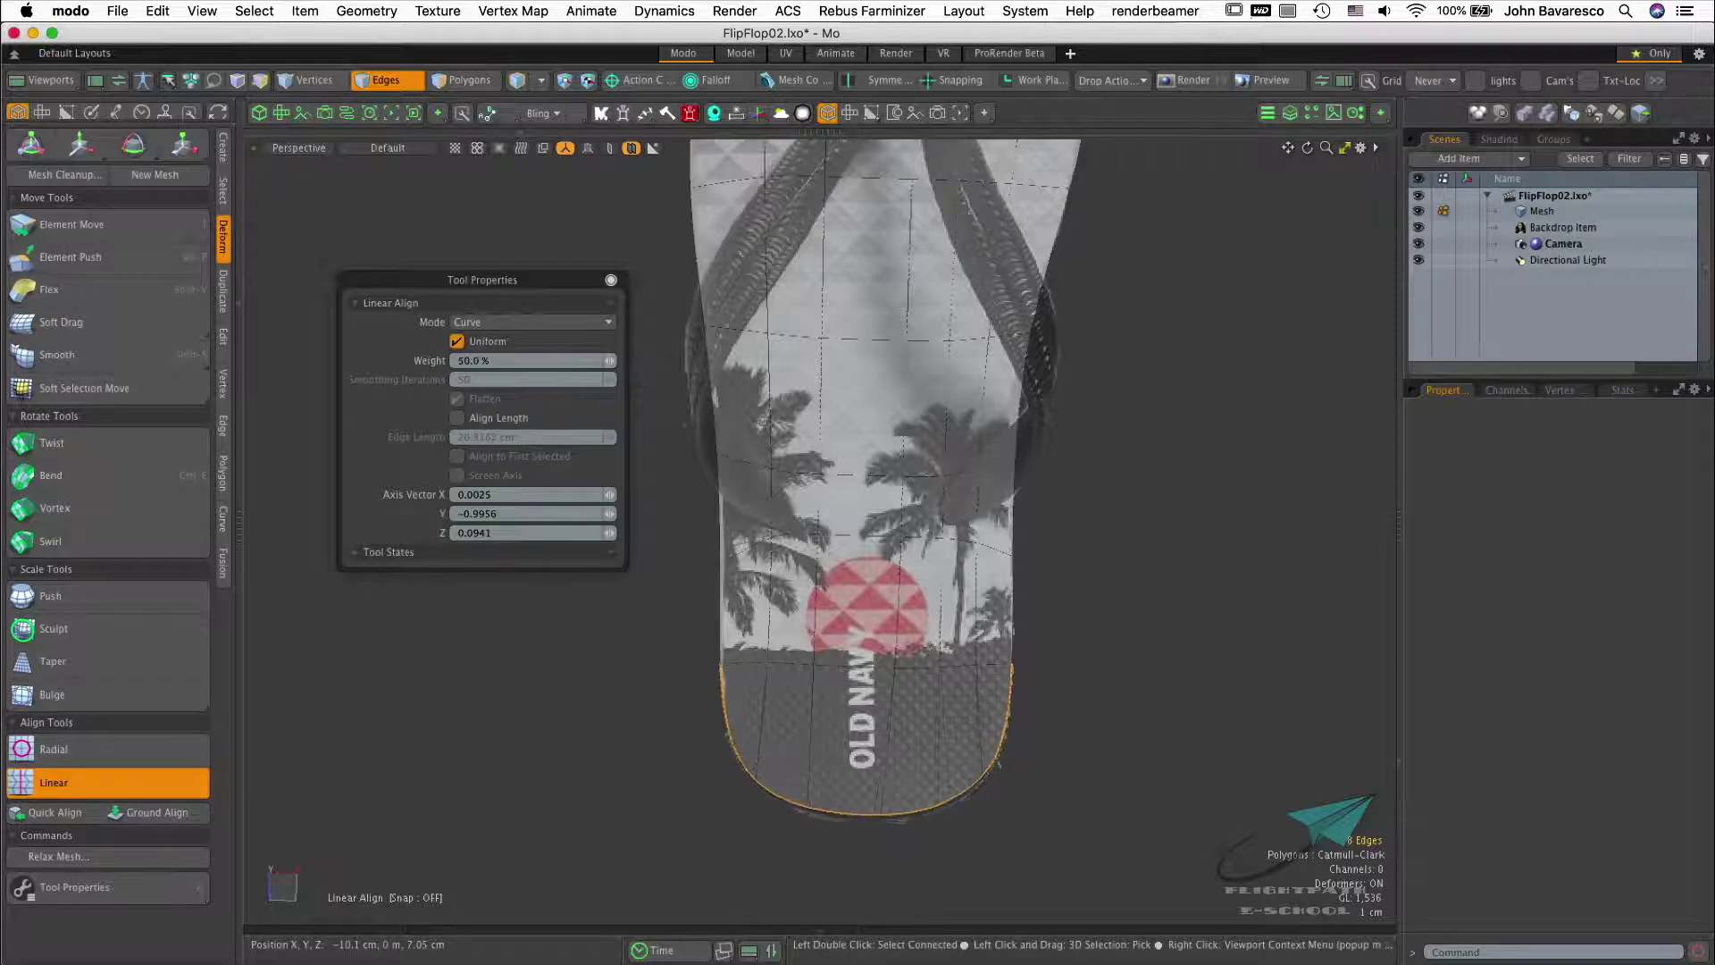
drag(527, 683, 587, 682)
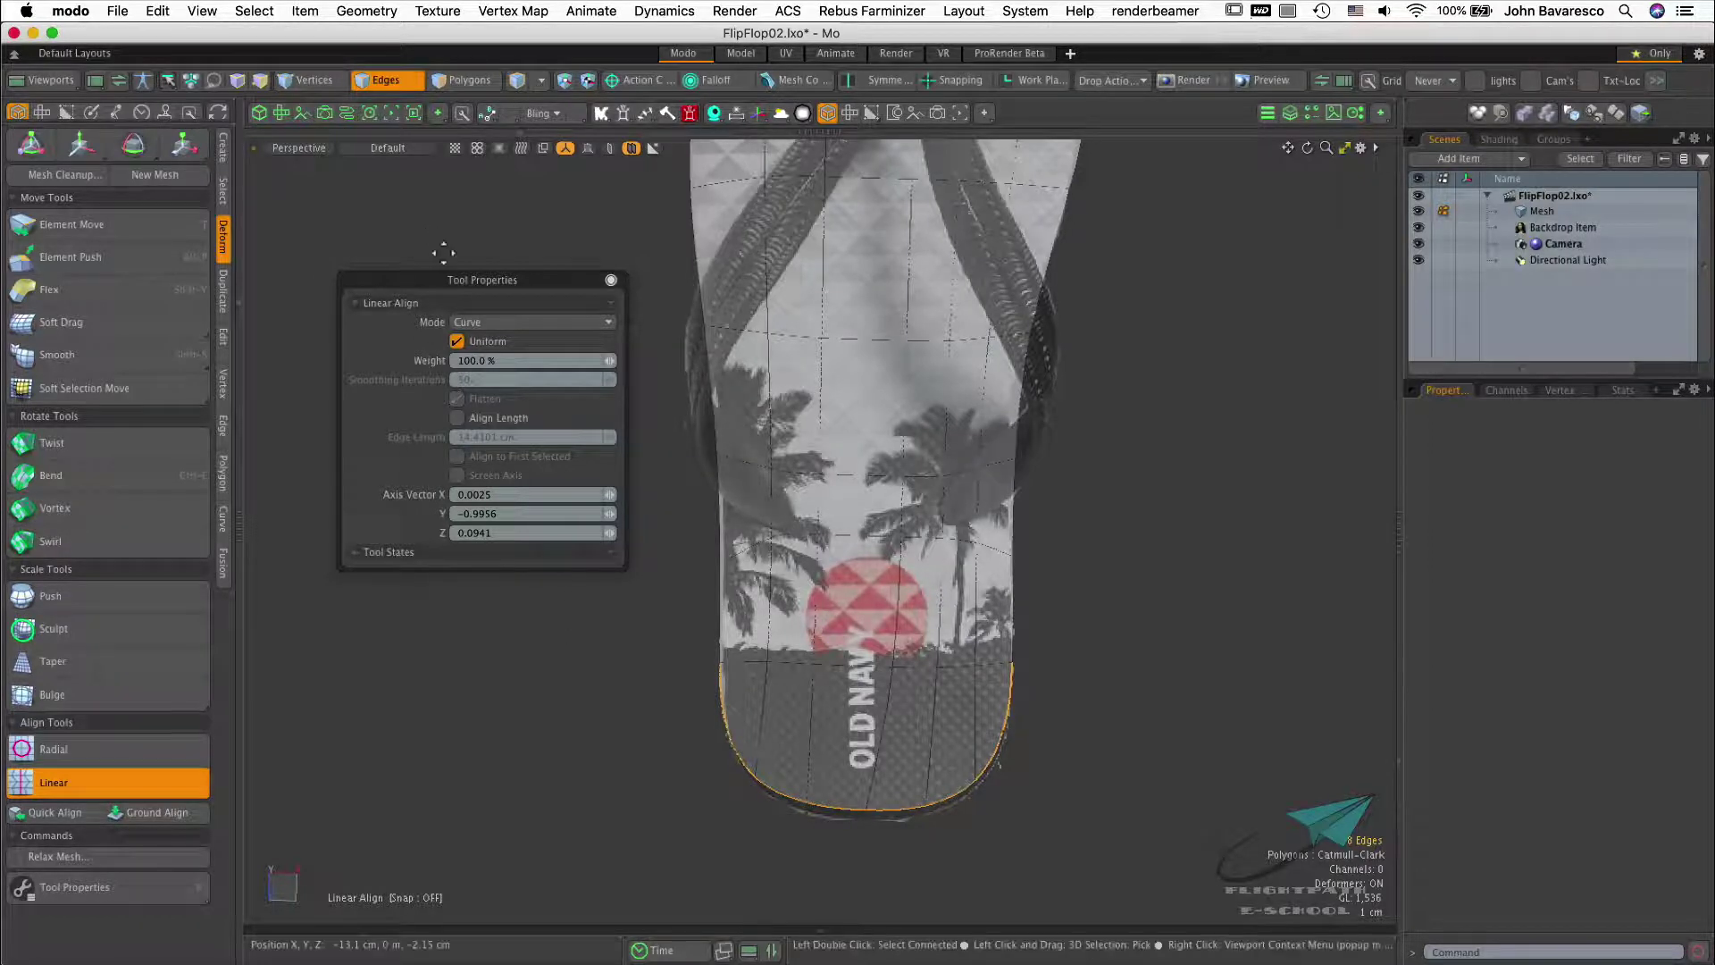
drag(451, 279, 375, 541)
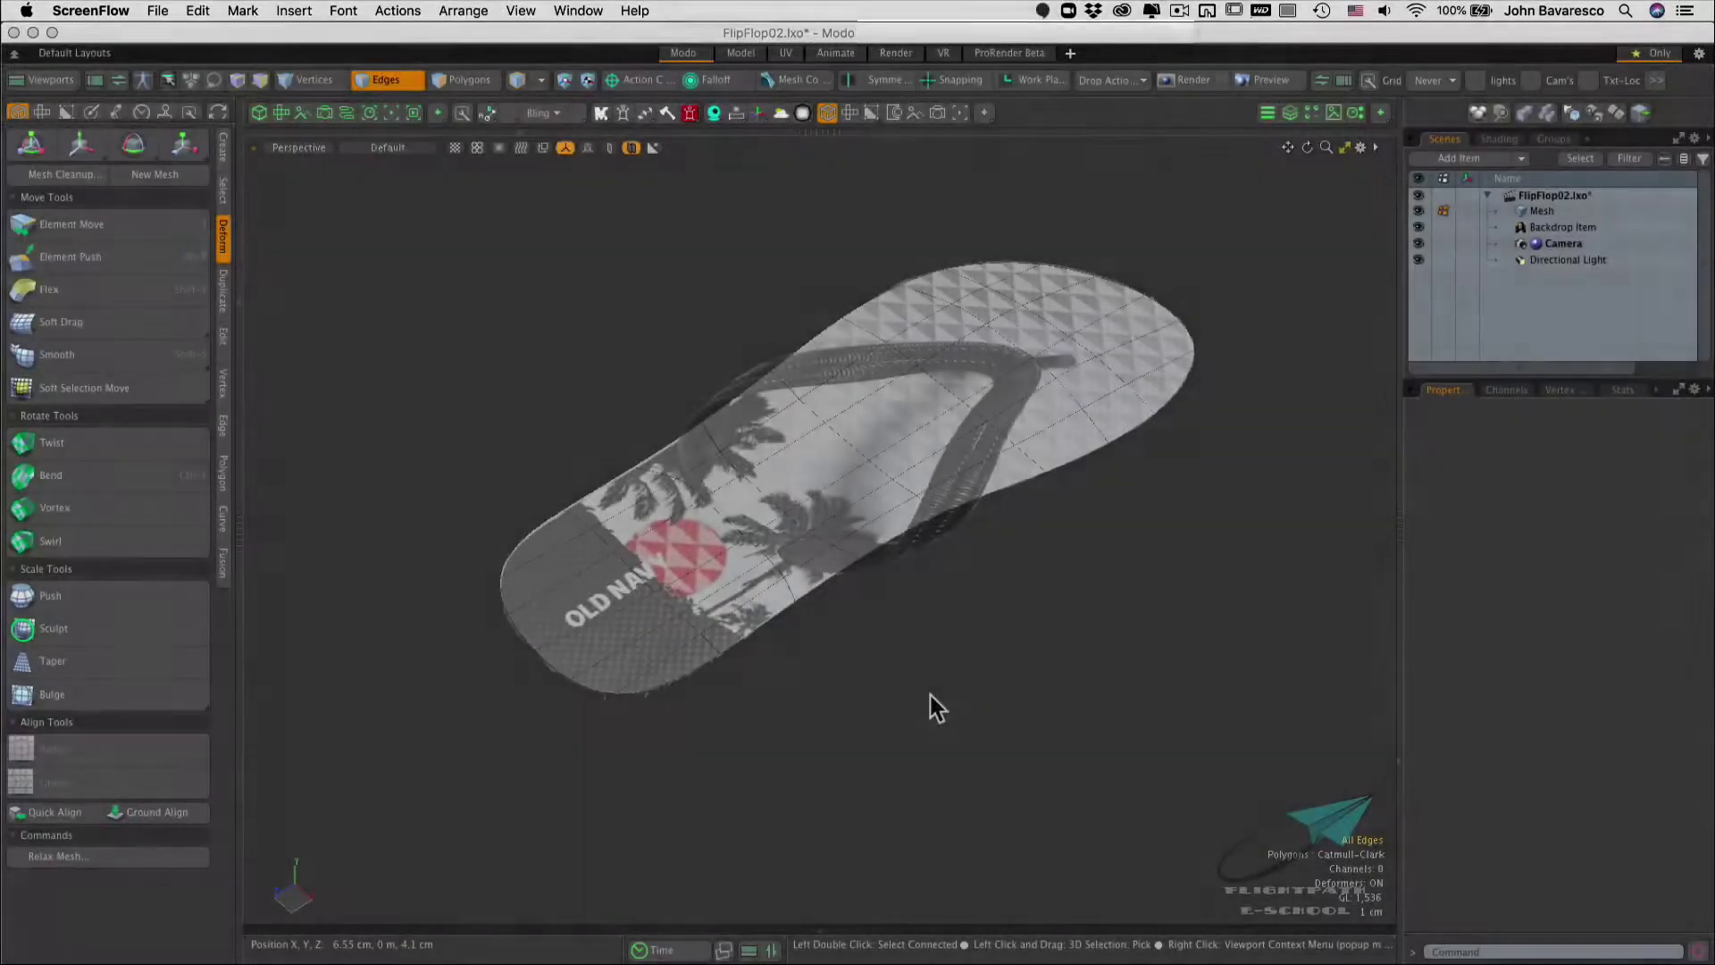
Clear the edge selection, switch to polygon selection and select all connected polygons of the sole
click(957, 517)
alt+drag(956, 518, 1072, 582)
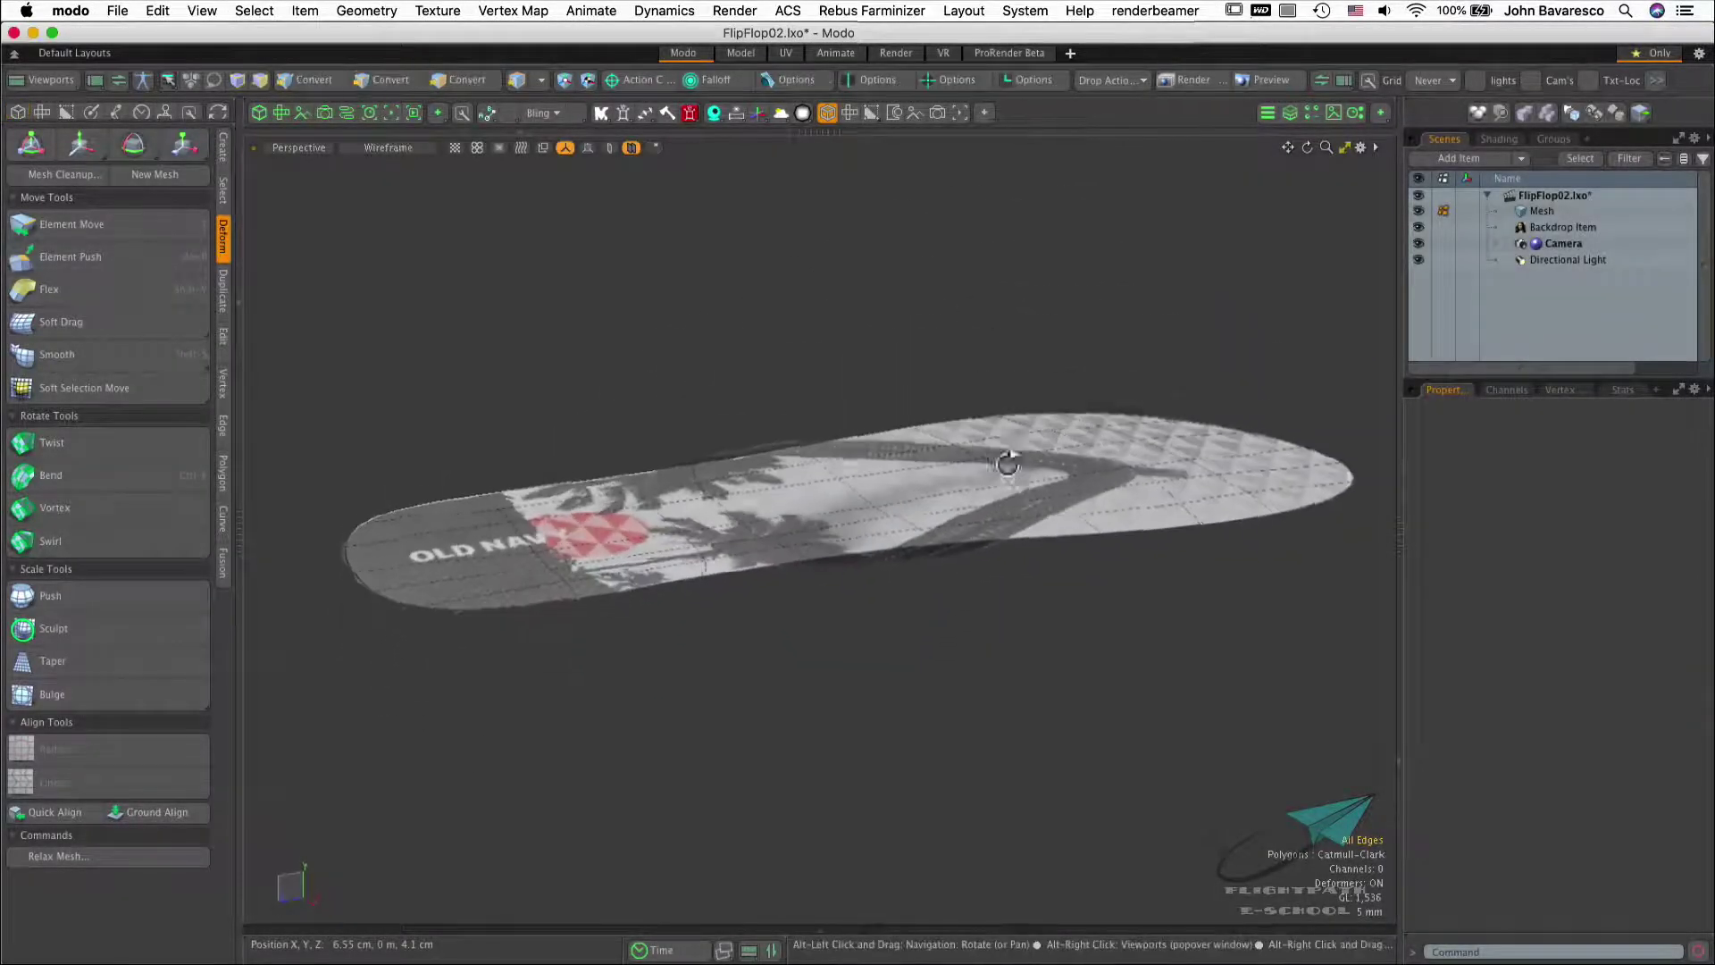
key(2)
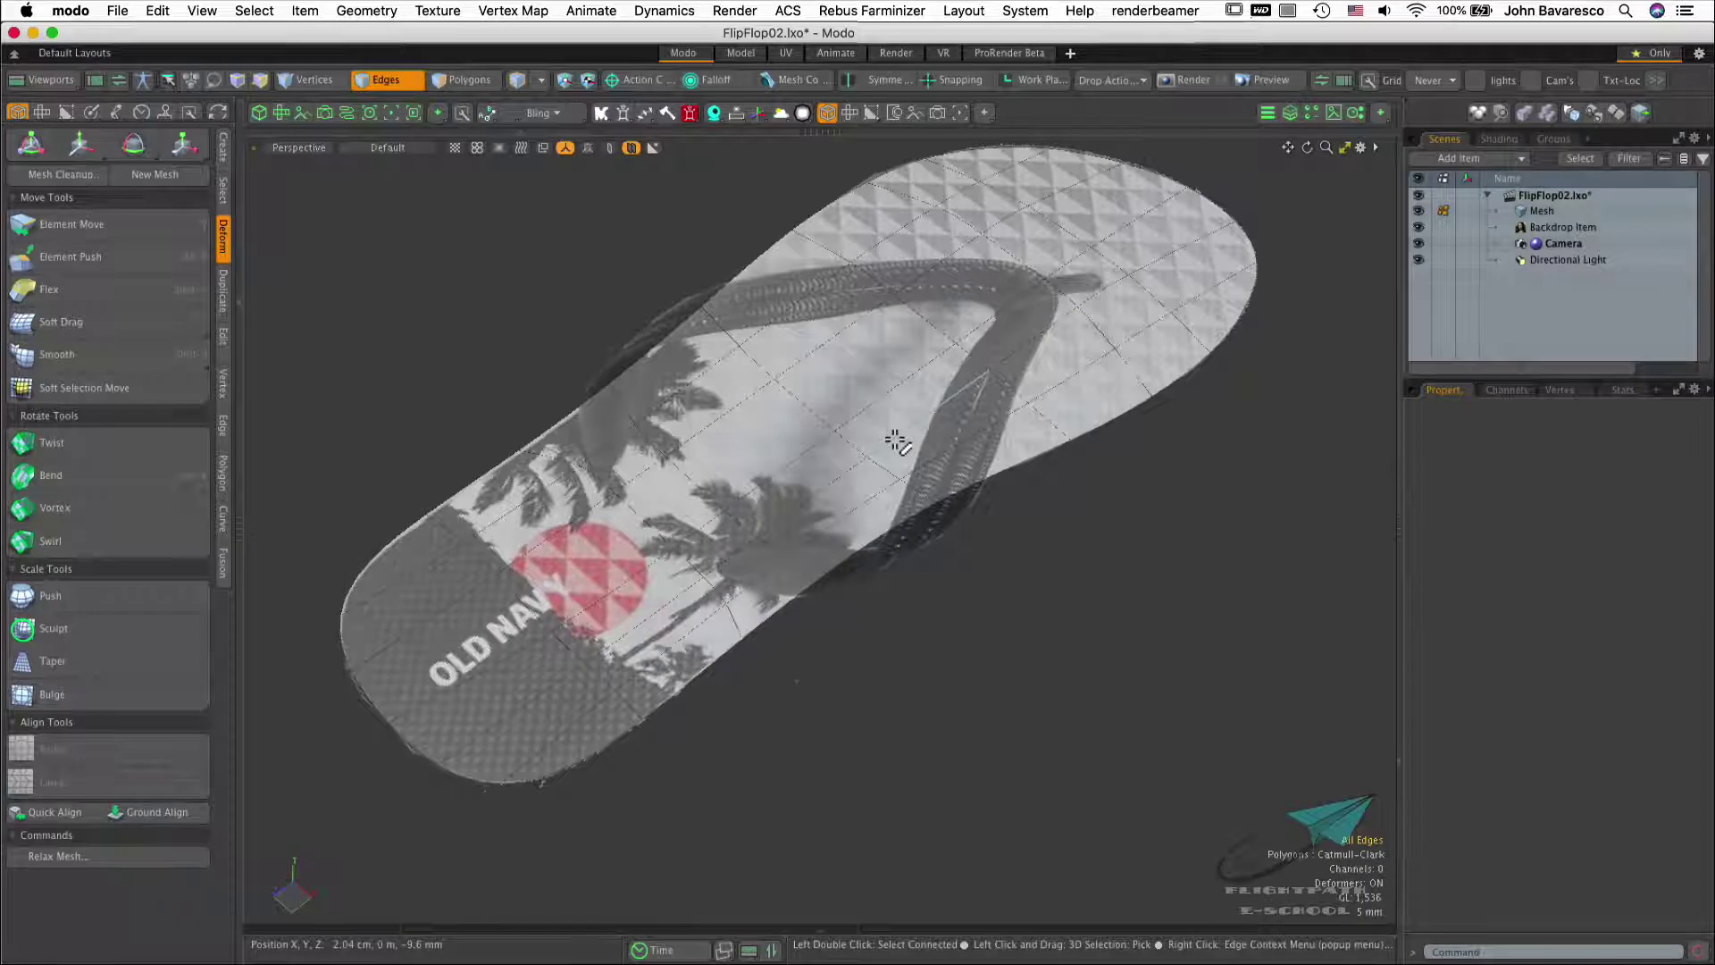
click(489, 82)
double_click(843, 421)
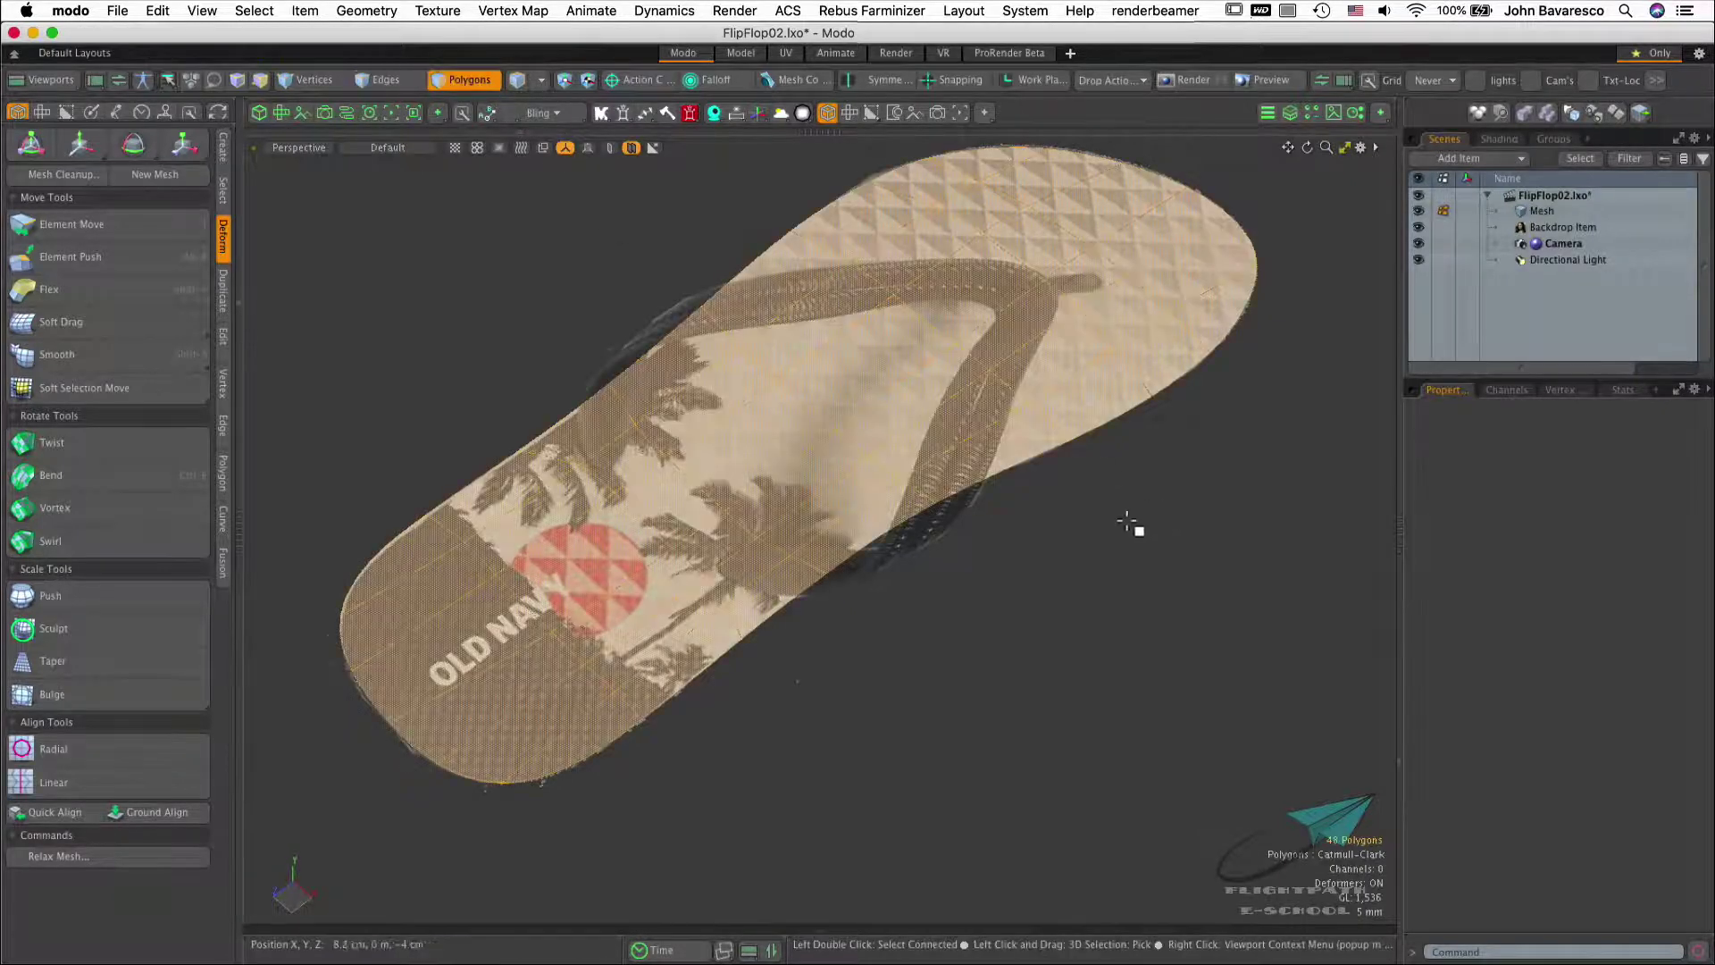
alt+drag(1115, 586, 1027, 714)
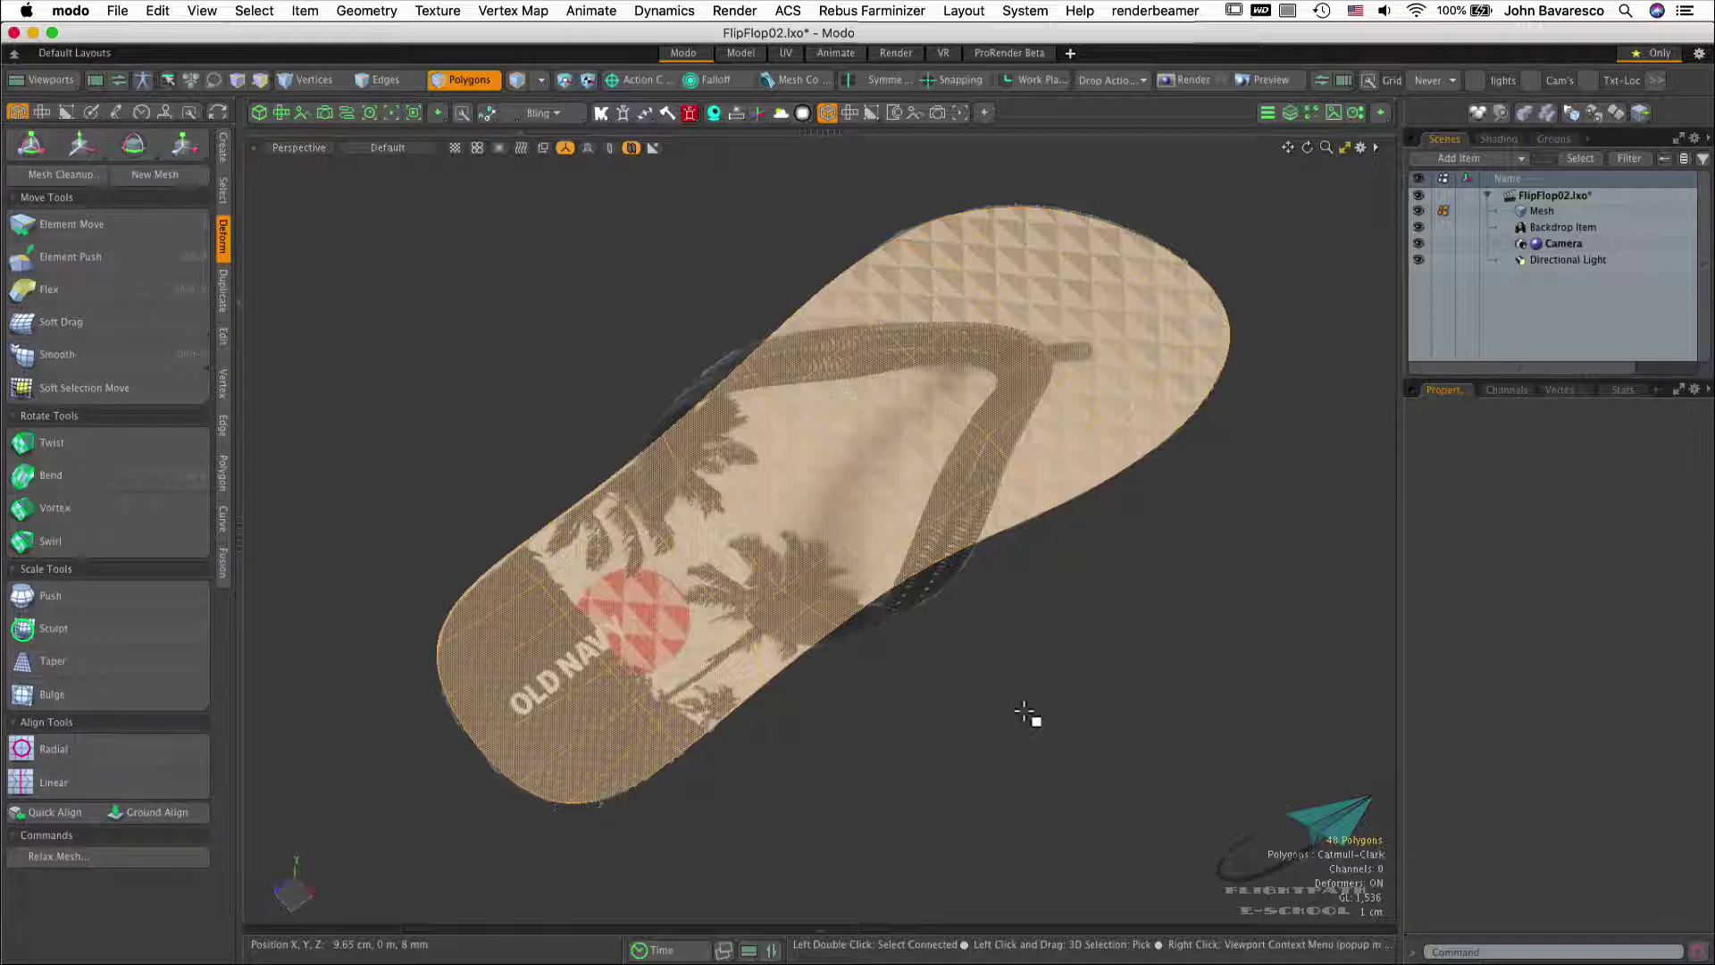
alt+drag(999, 647, 965, 609)
key(3)
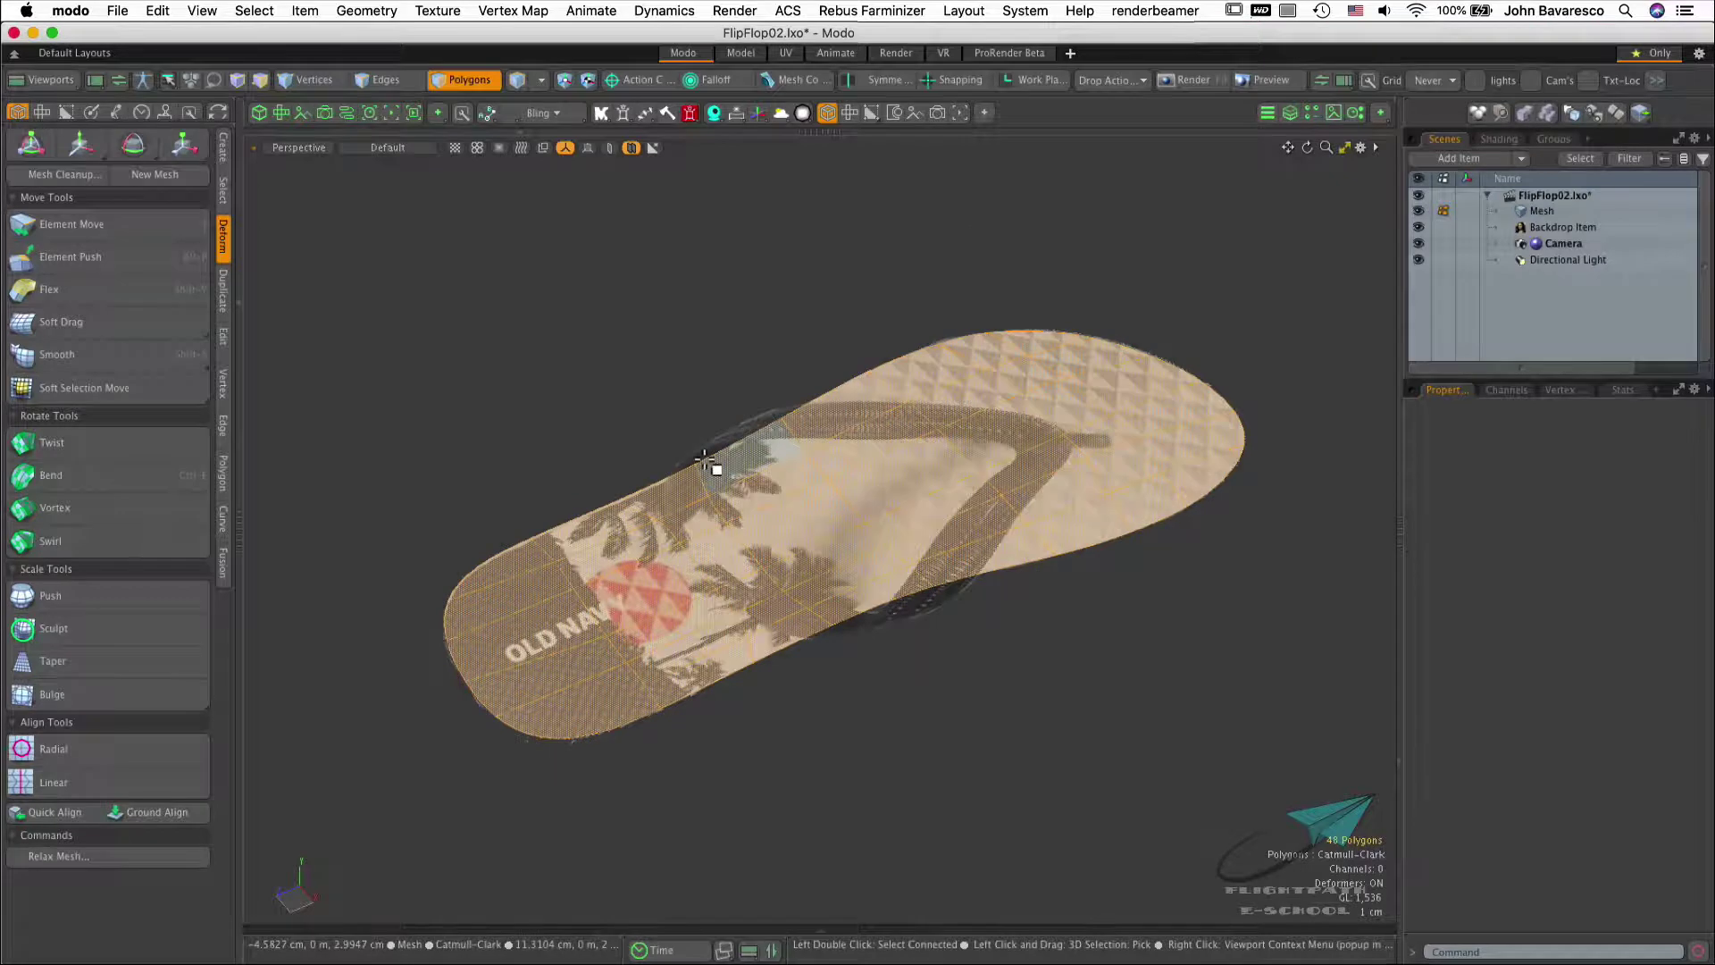
Bevel the sole's polygons with Group Polygons and Thicken Polygon enabled, shifting them about 1.58 cm for the sole's thickness
key(b)
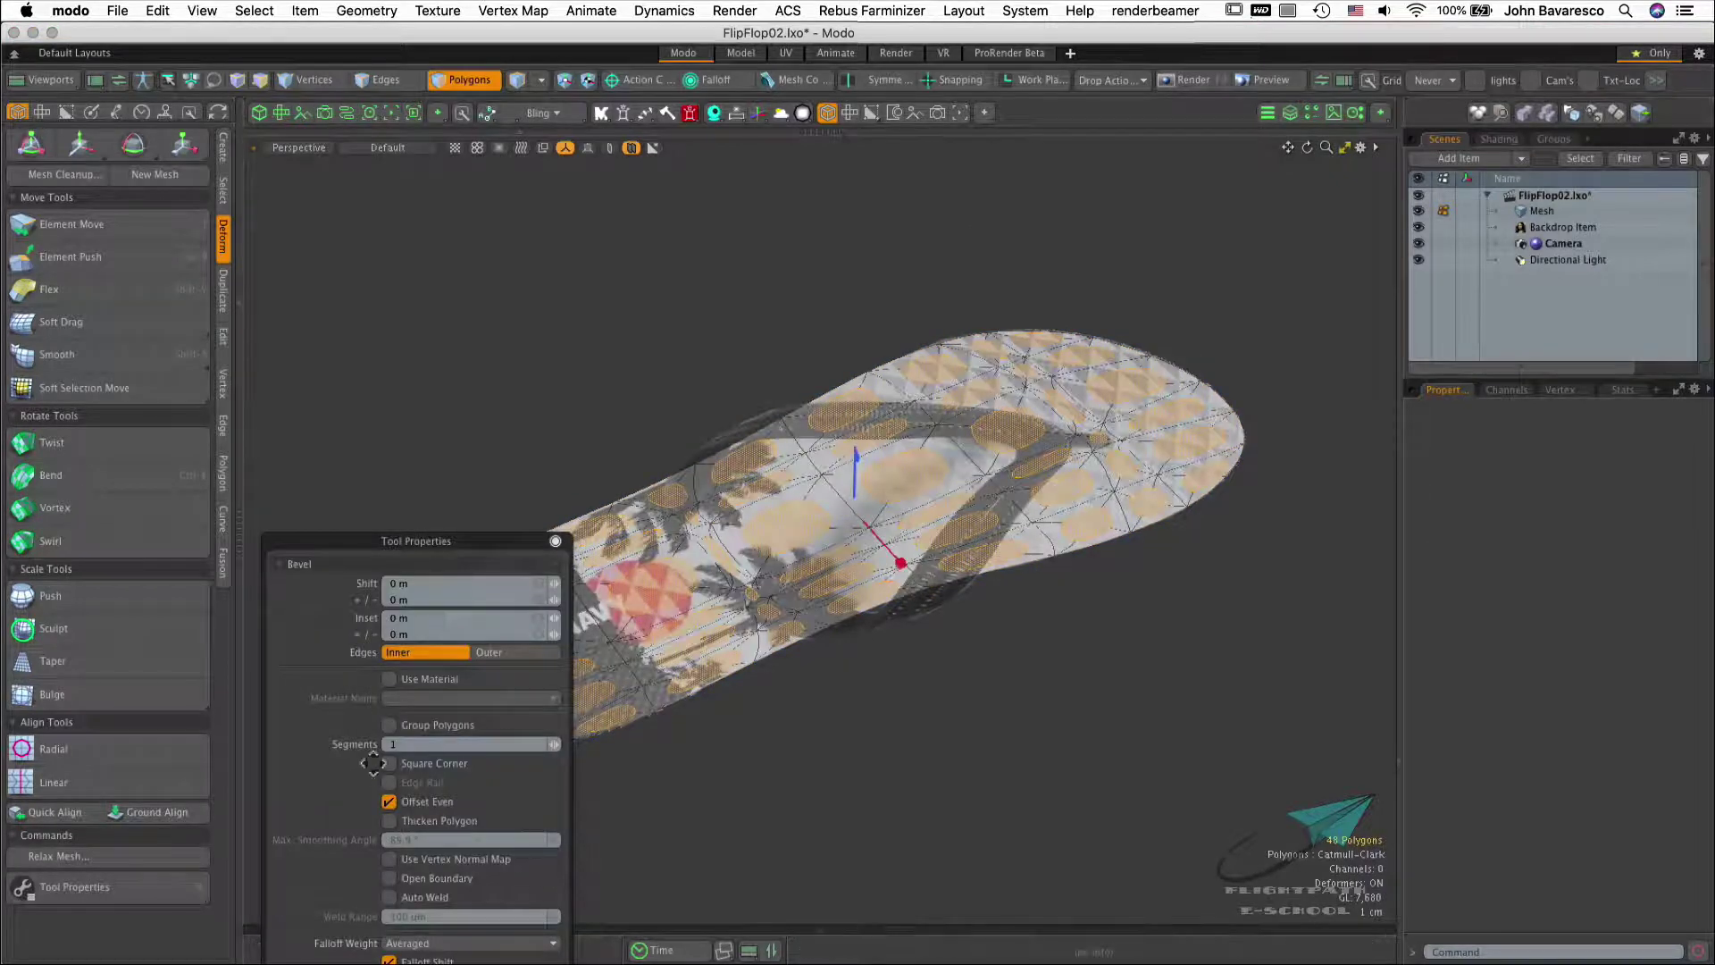
click(389, 724)
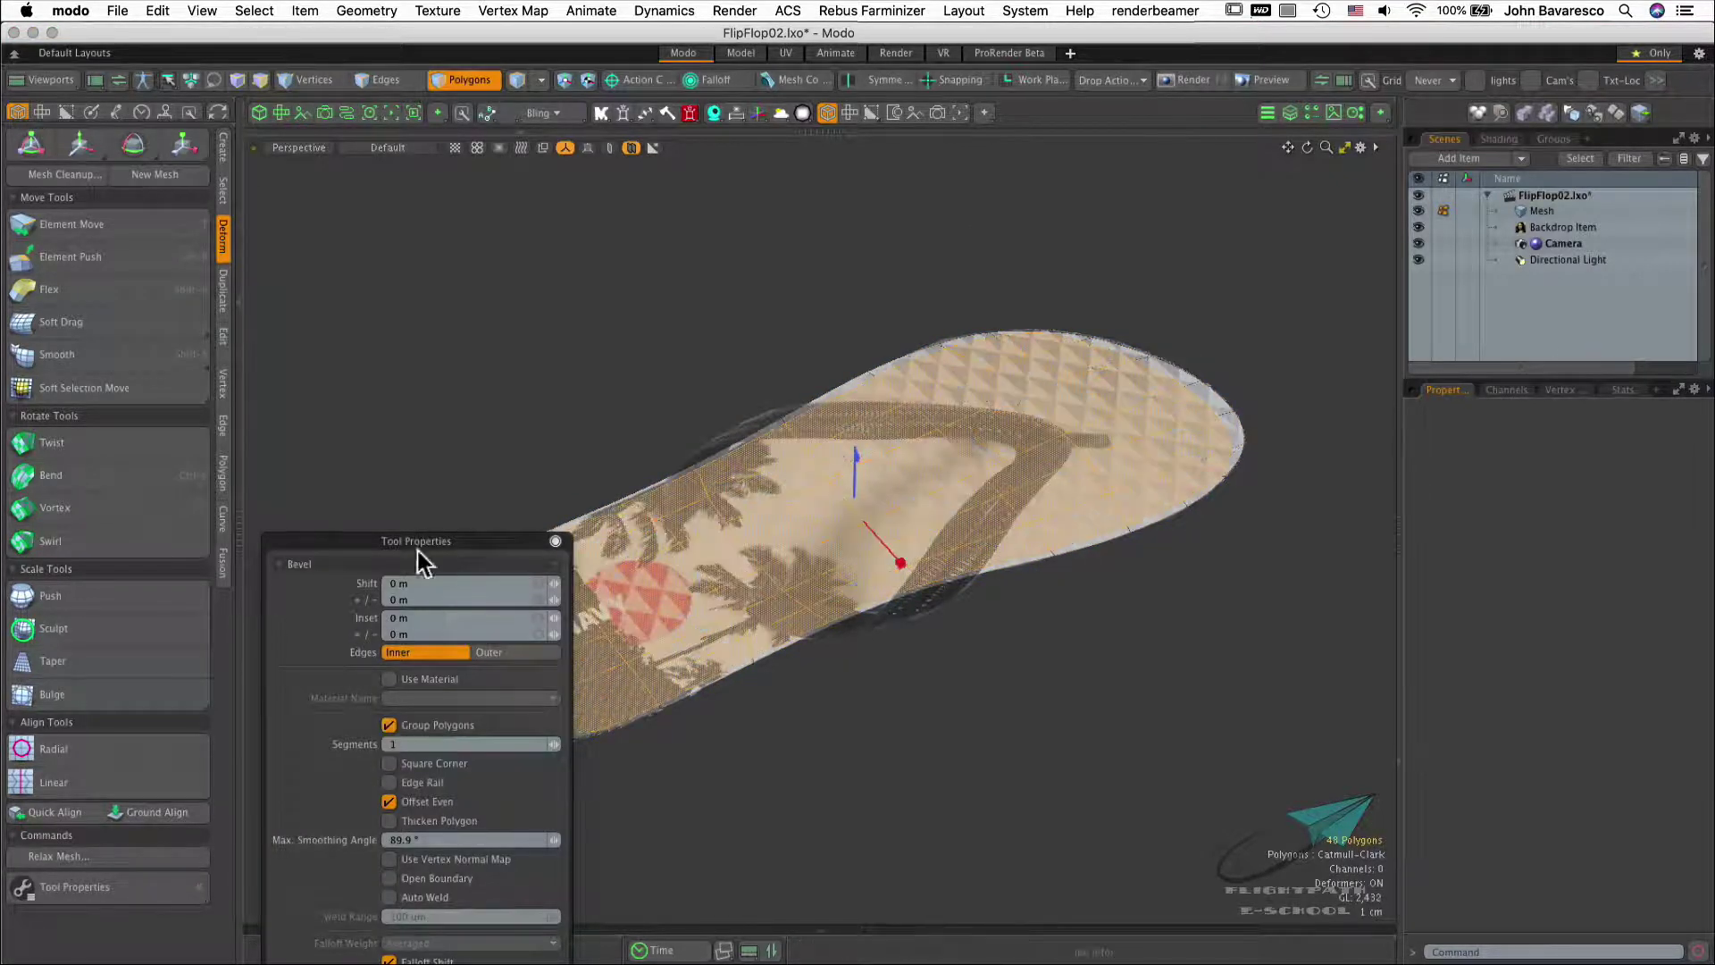
mouse_move(416, 541)
mouse_down()
mouse_move(407, 178)
mouse_move(289, 199)
mouse_up()
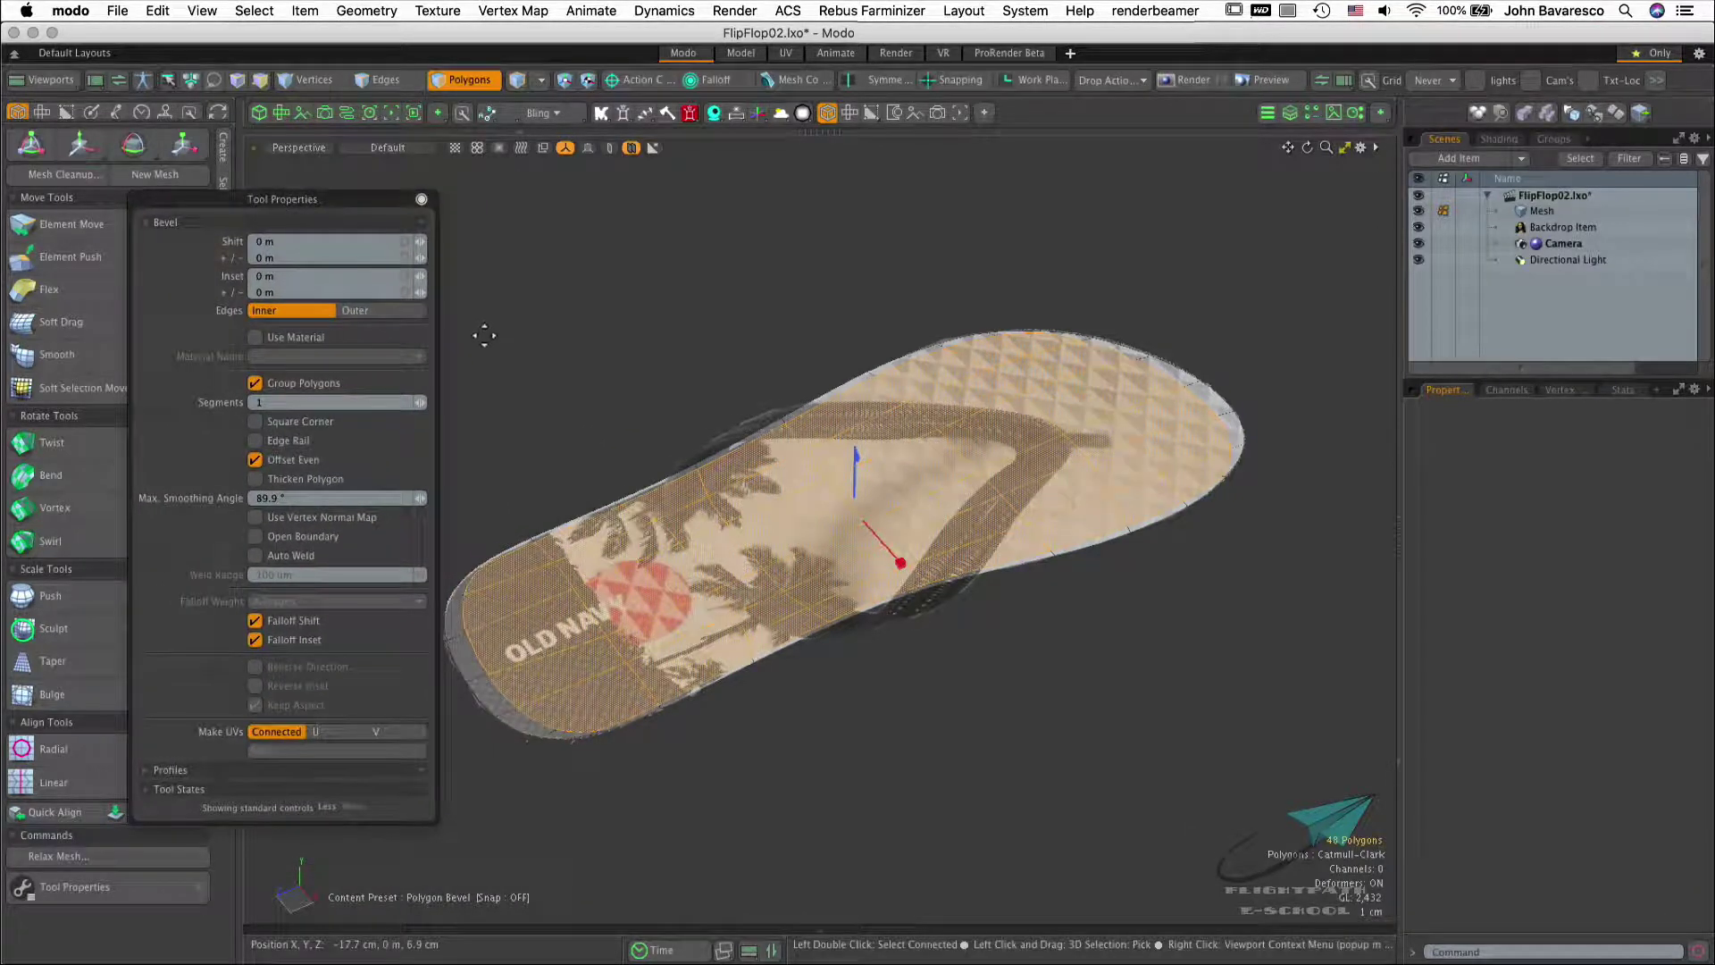
click(856, 466)
drag(856, 466, 856, 436)
alt+drag(871, 607, 859, 525)
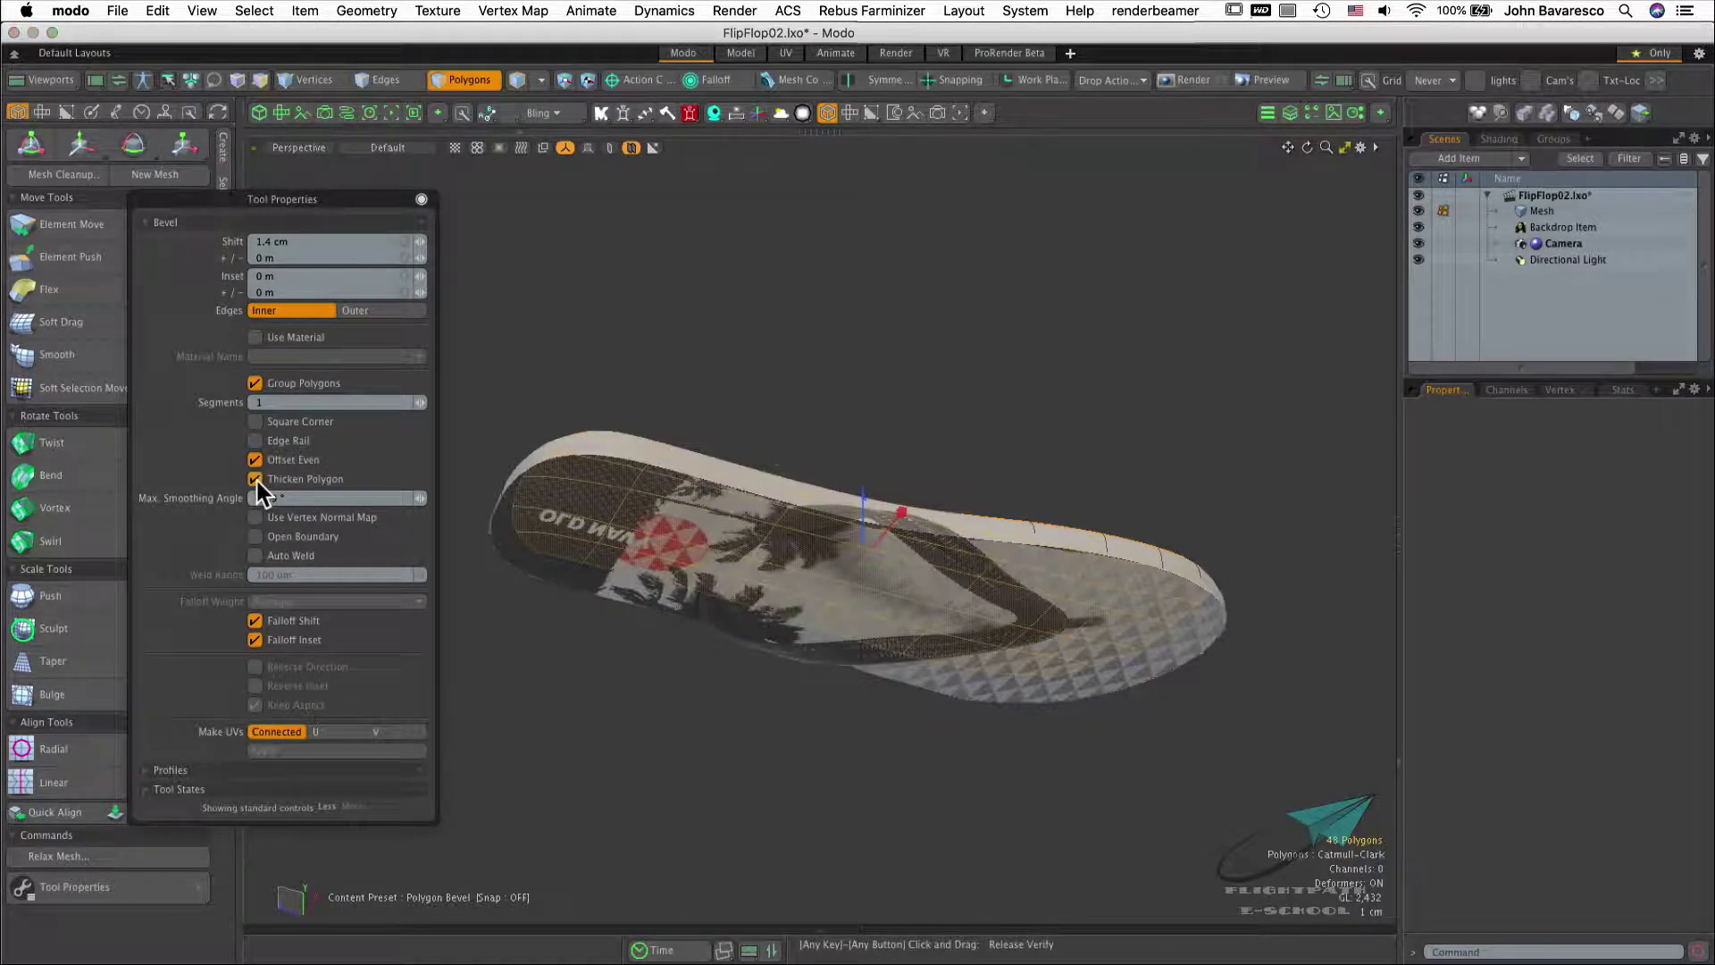
alt+drag(670, 479, 738, 474)
Set the bevel's segments to 3 and finish thickening the sole
click(305, 402)
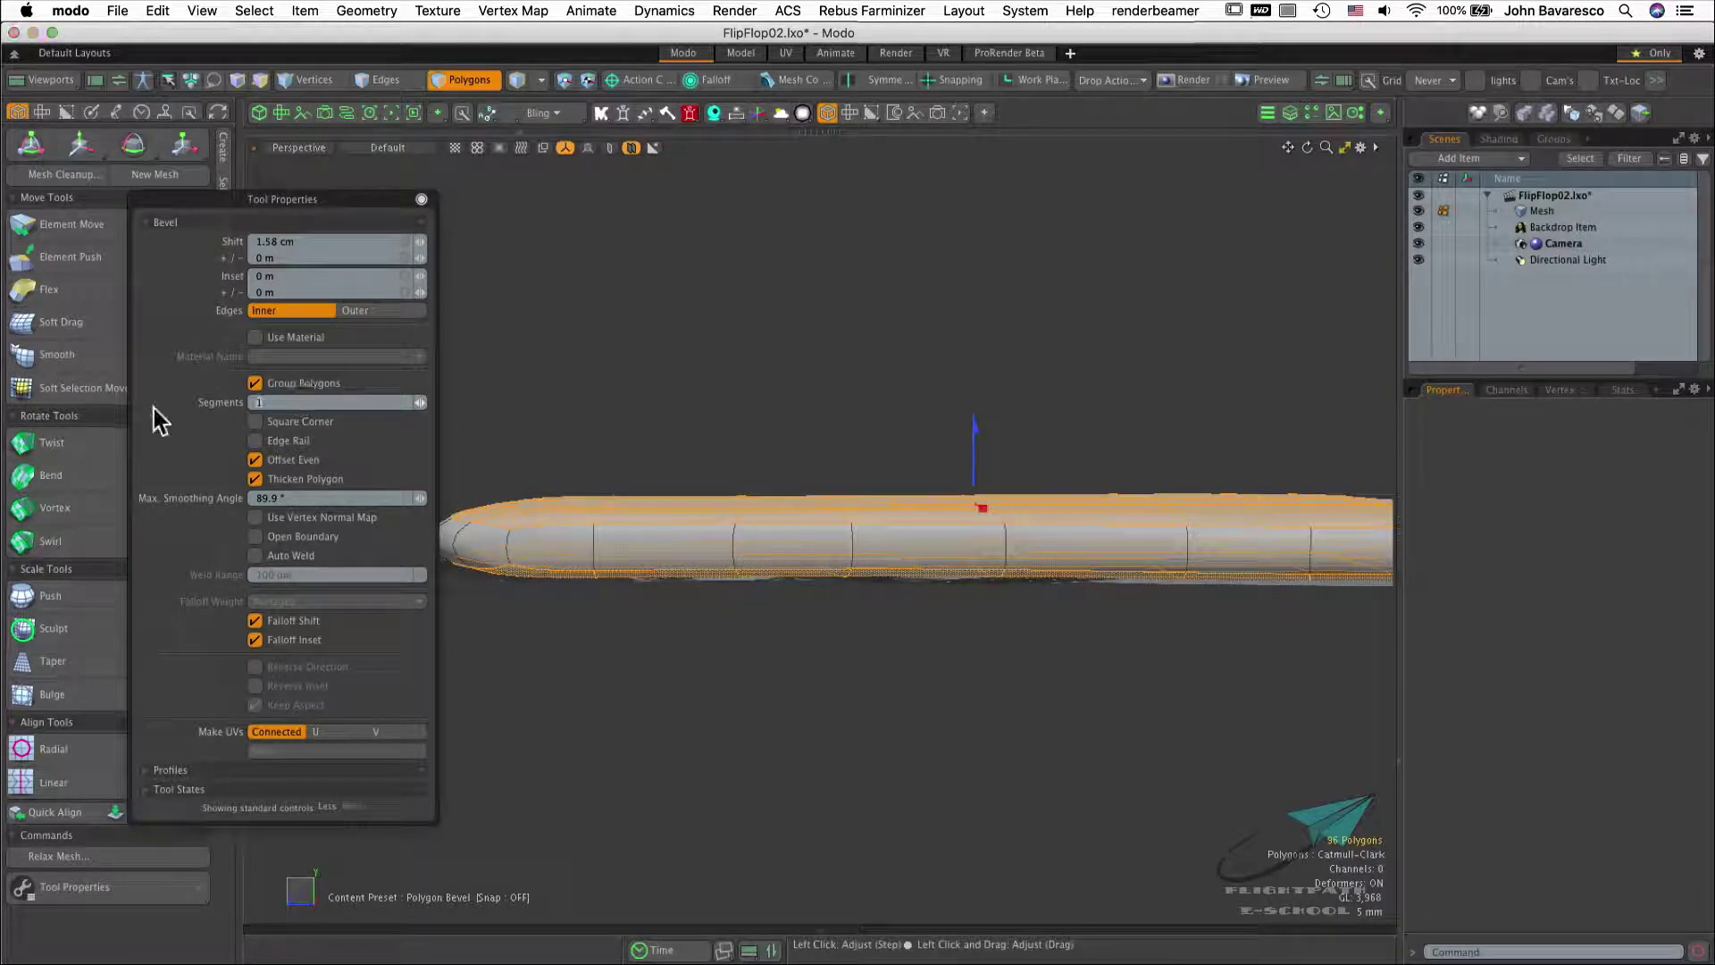
text(3)
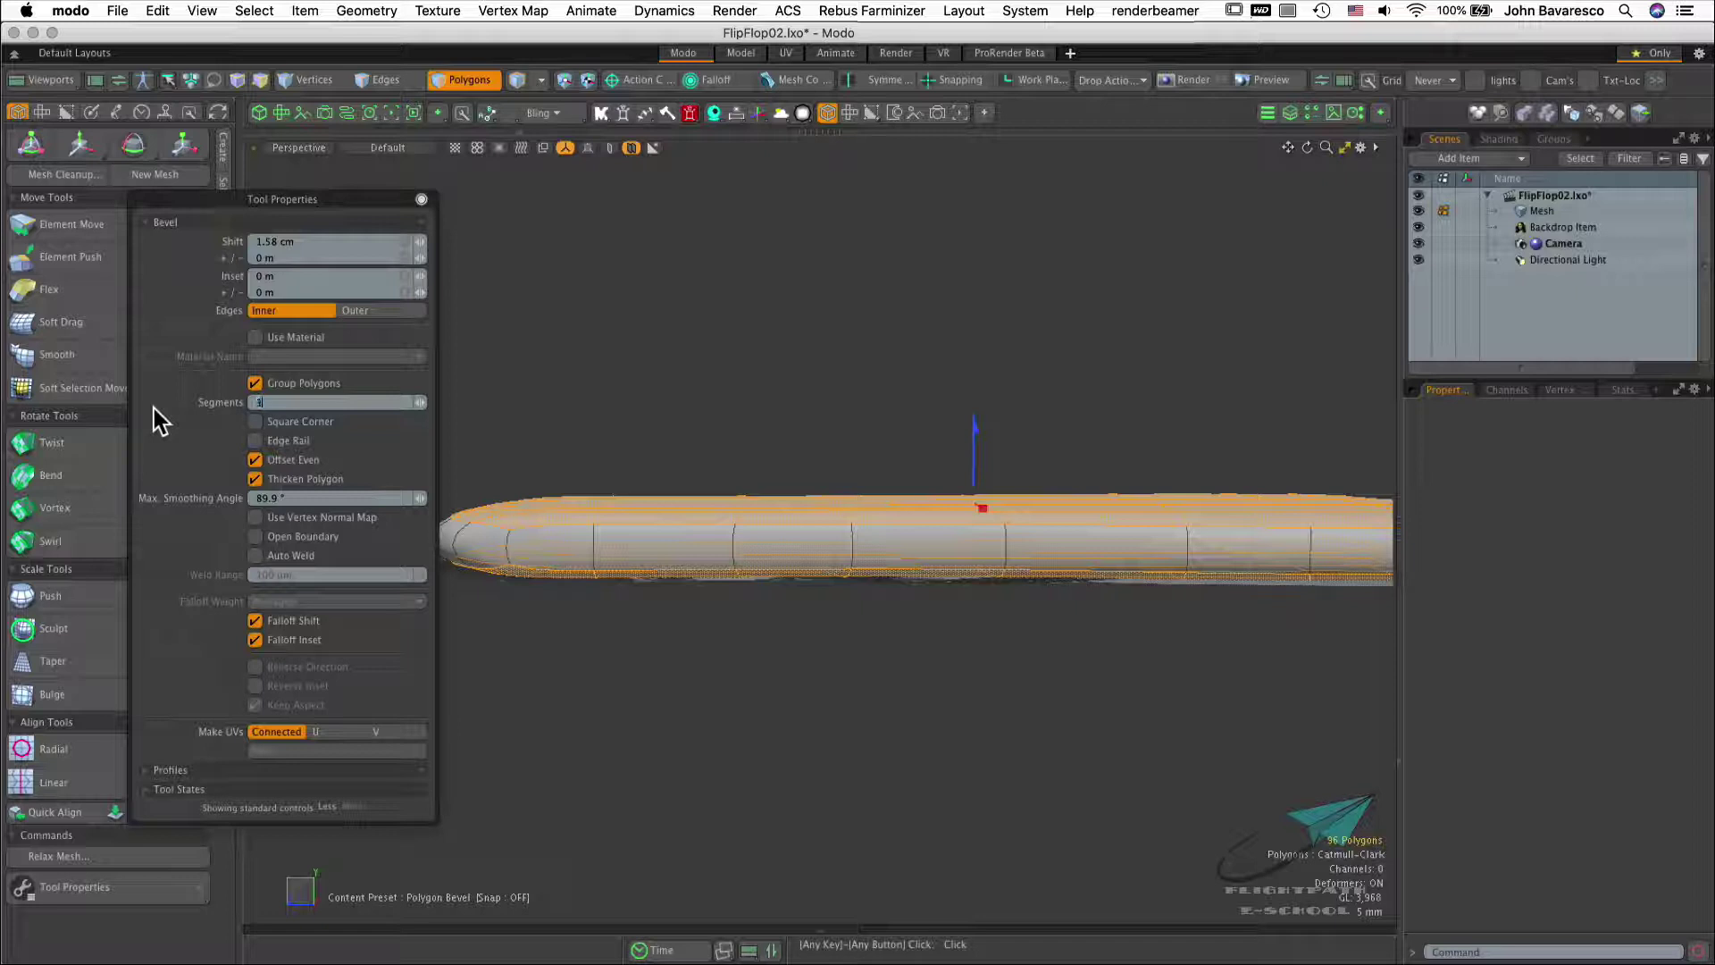
key(Tab)
alt+drag(801, 628, 976, 593)
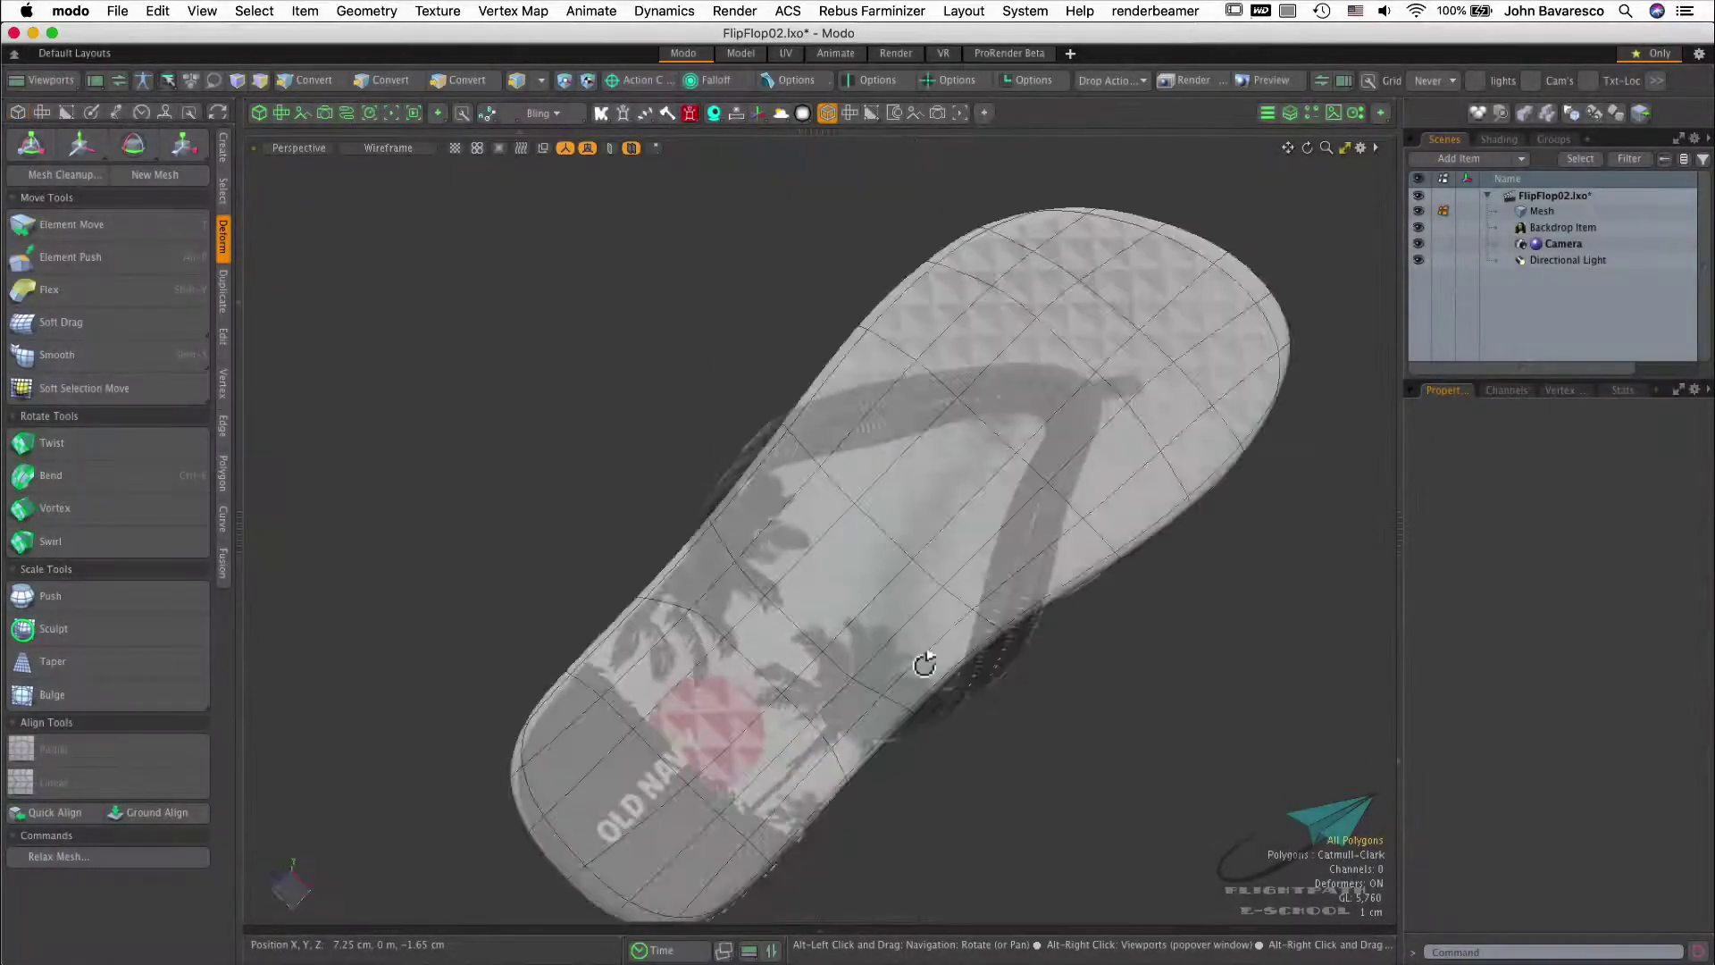
alt+drag(1049, 635, 920, 658)
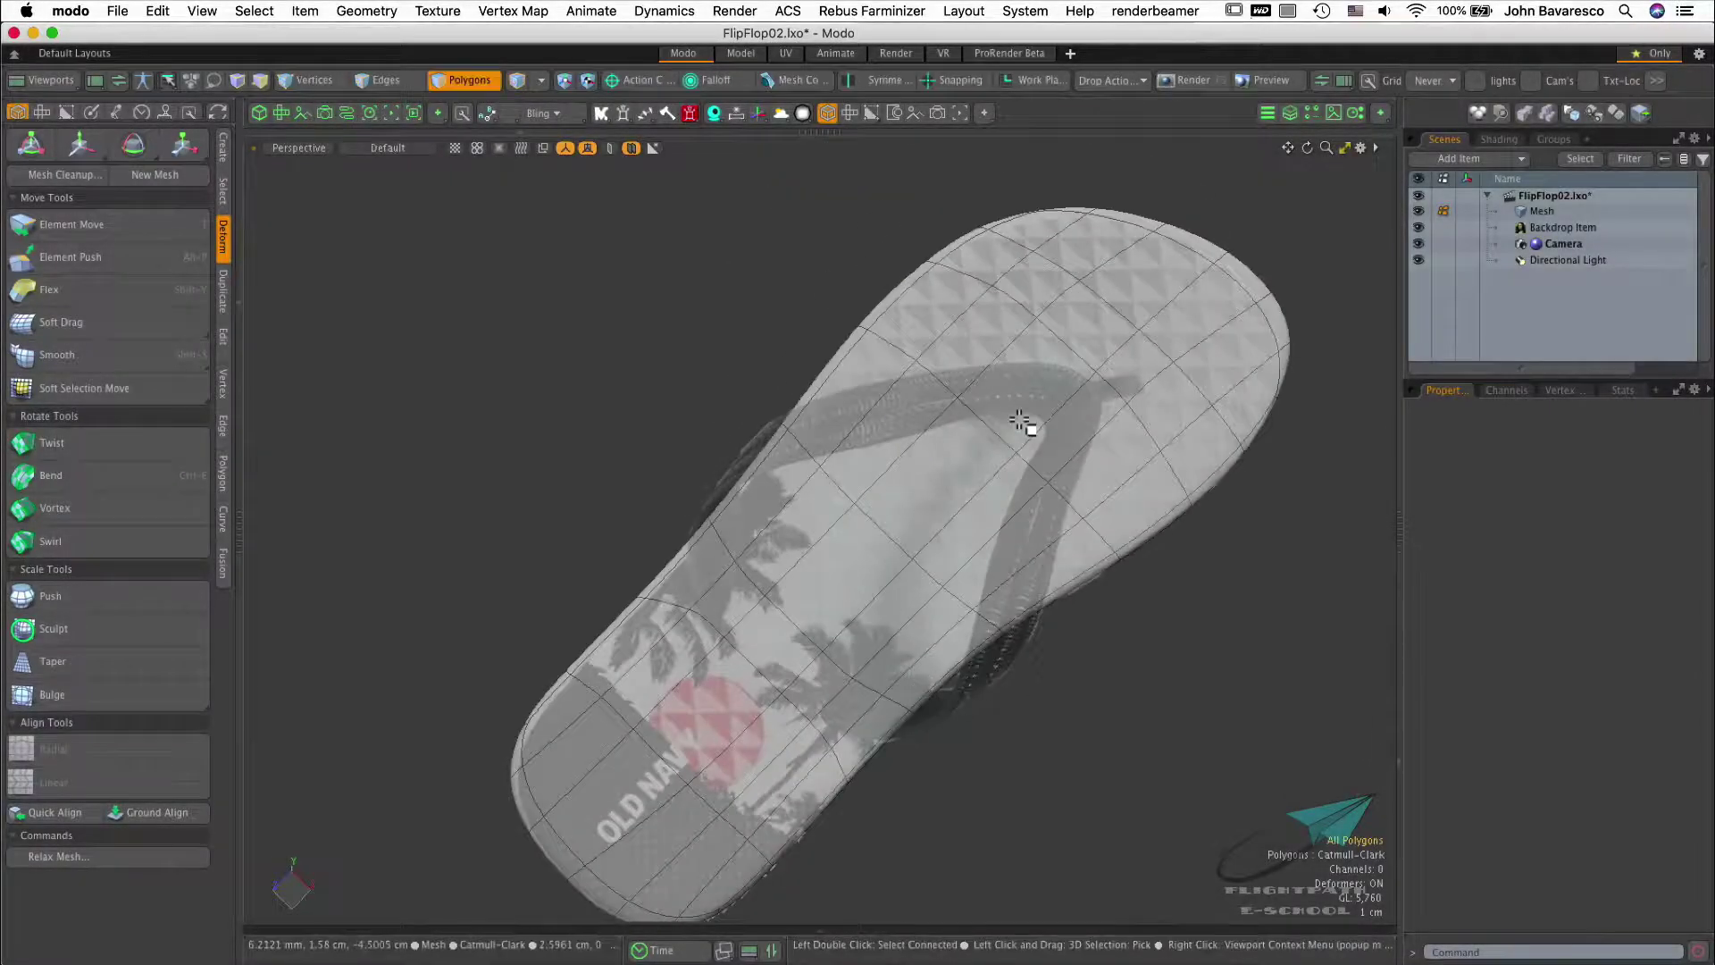
alt+drag(1014, 576, 872, 659)
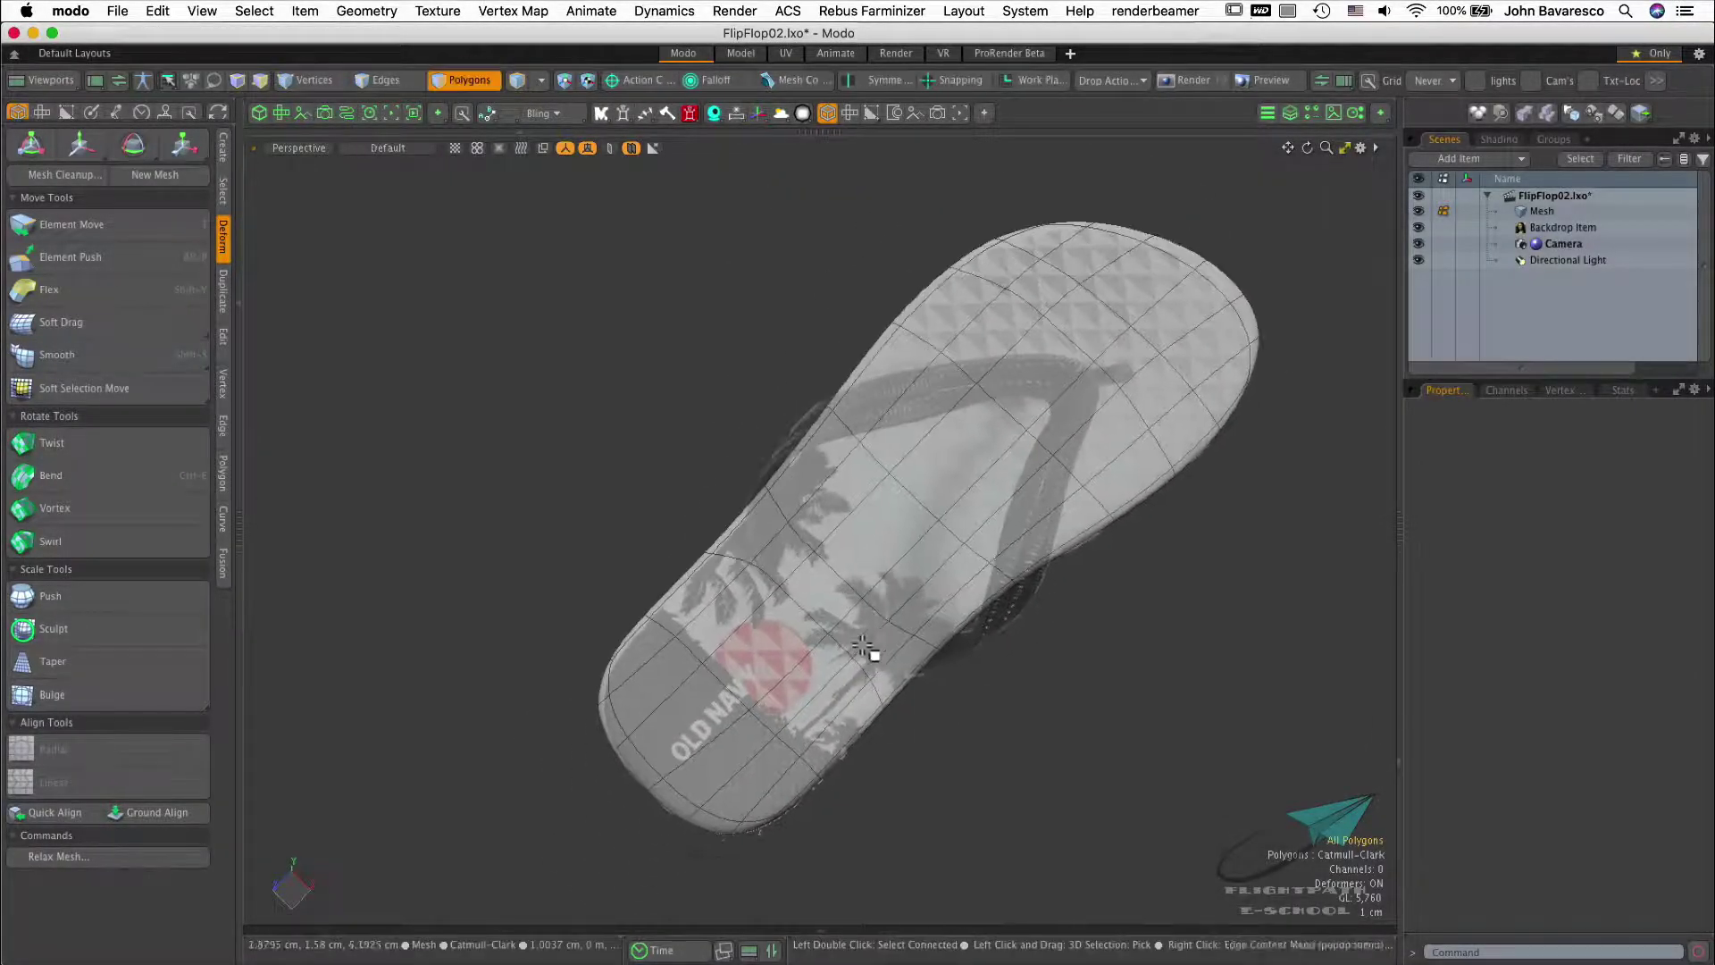
click(878, 650)
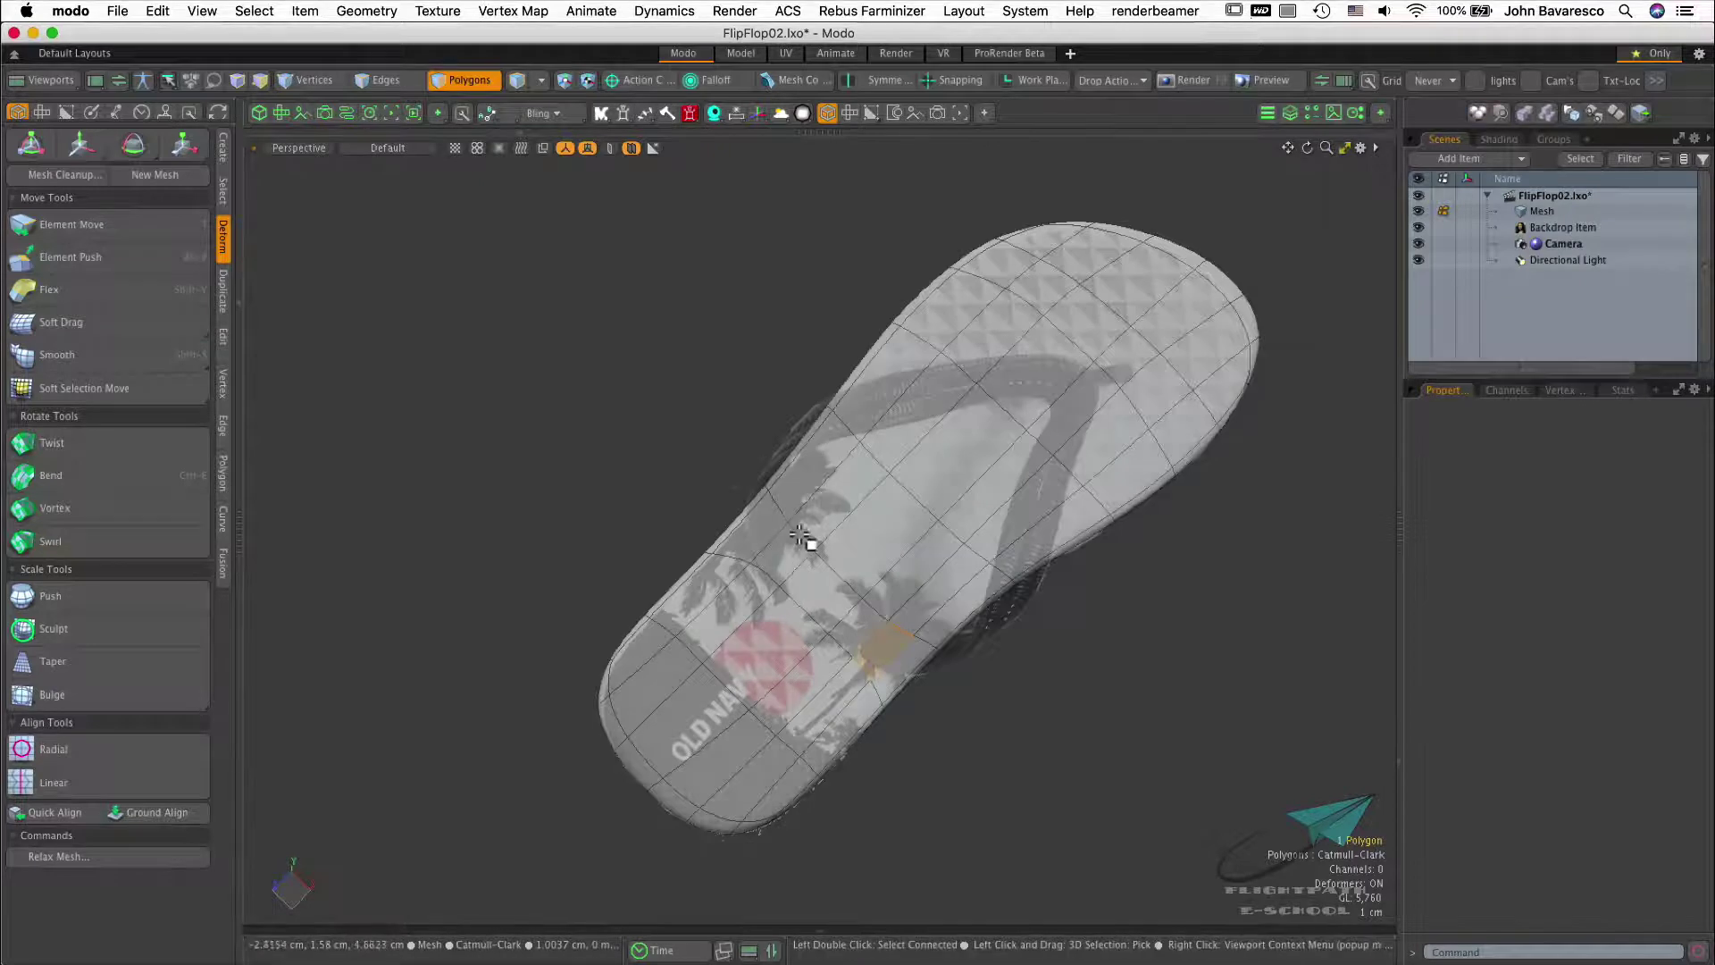
alt+drag(823, 601, 923, 593)
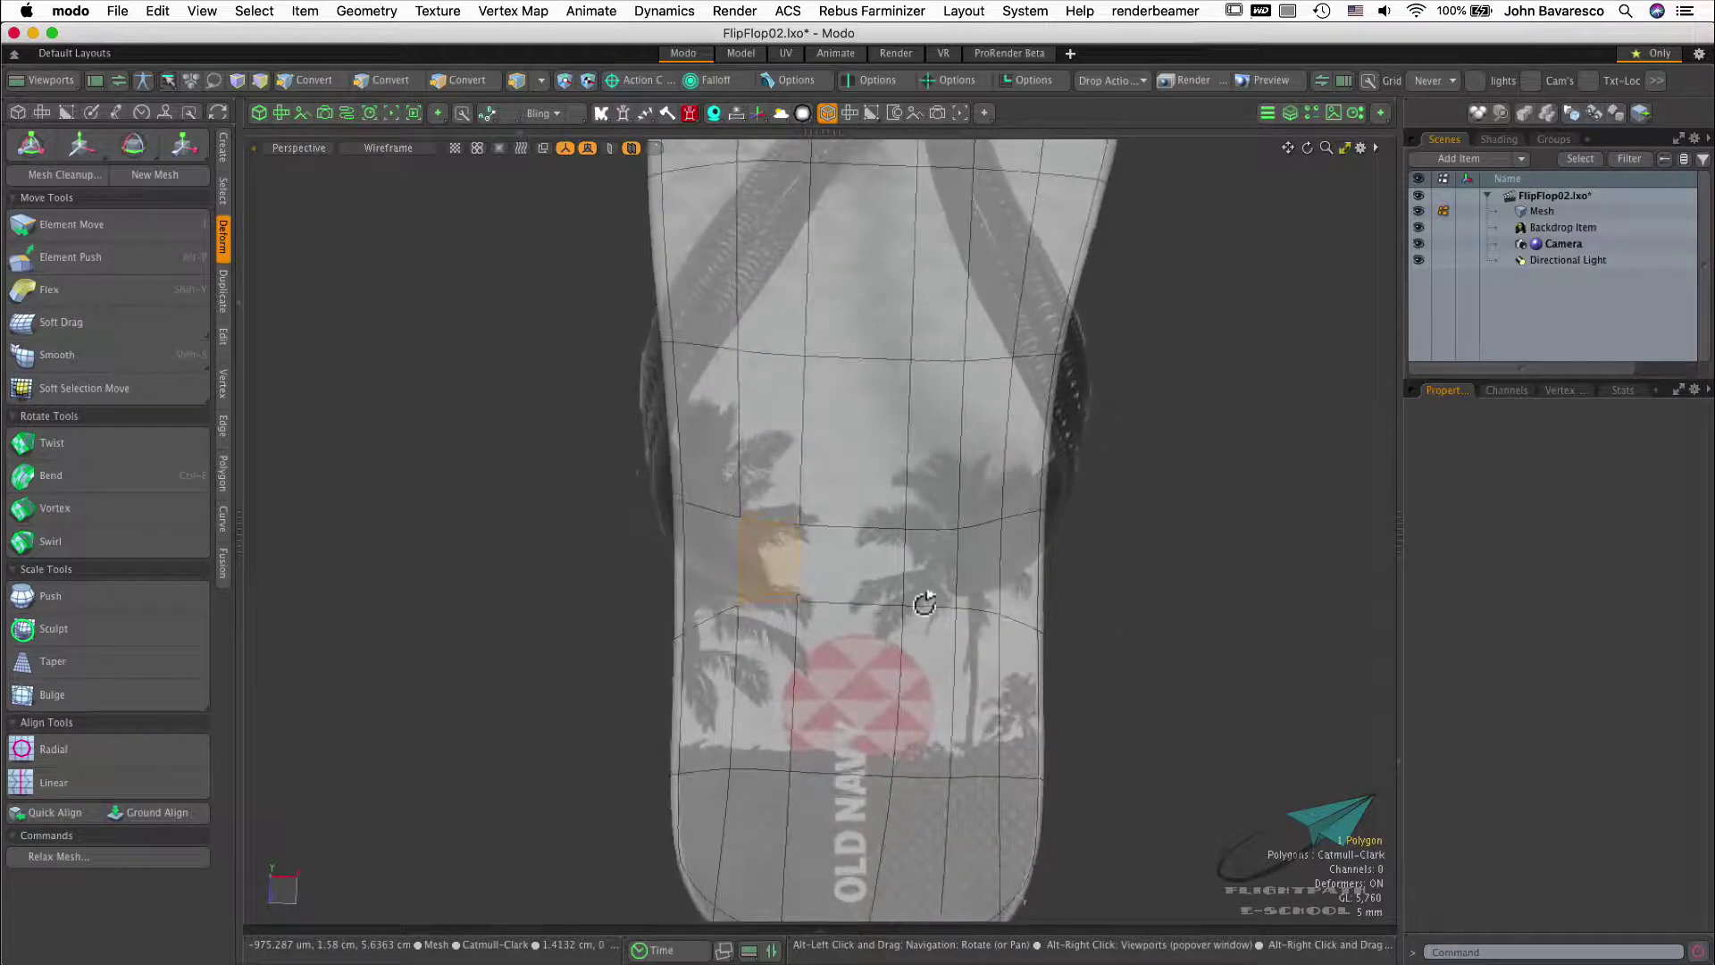
click(1282, 694)
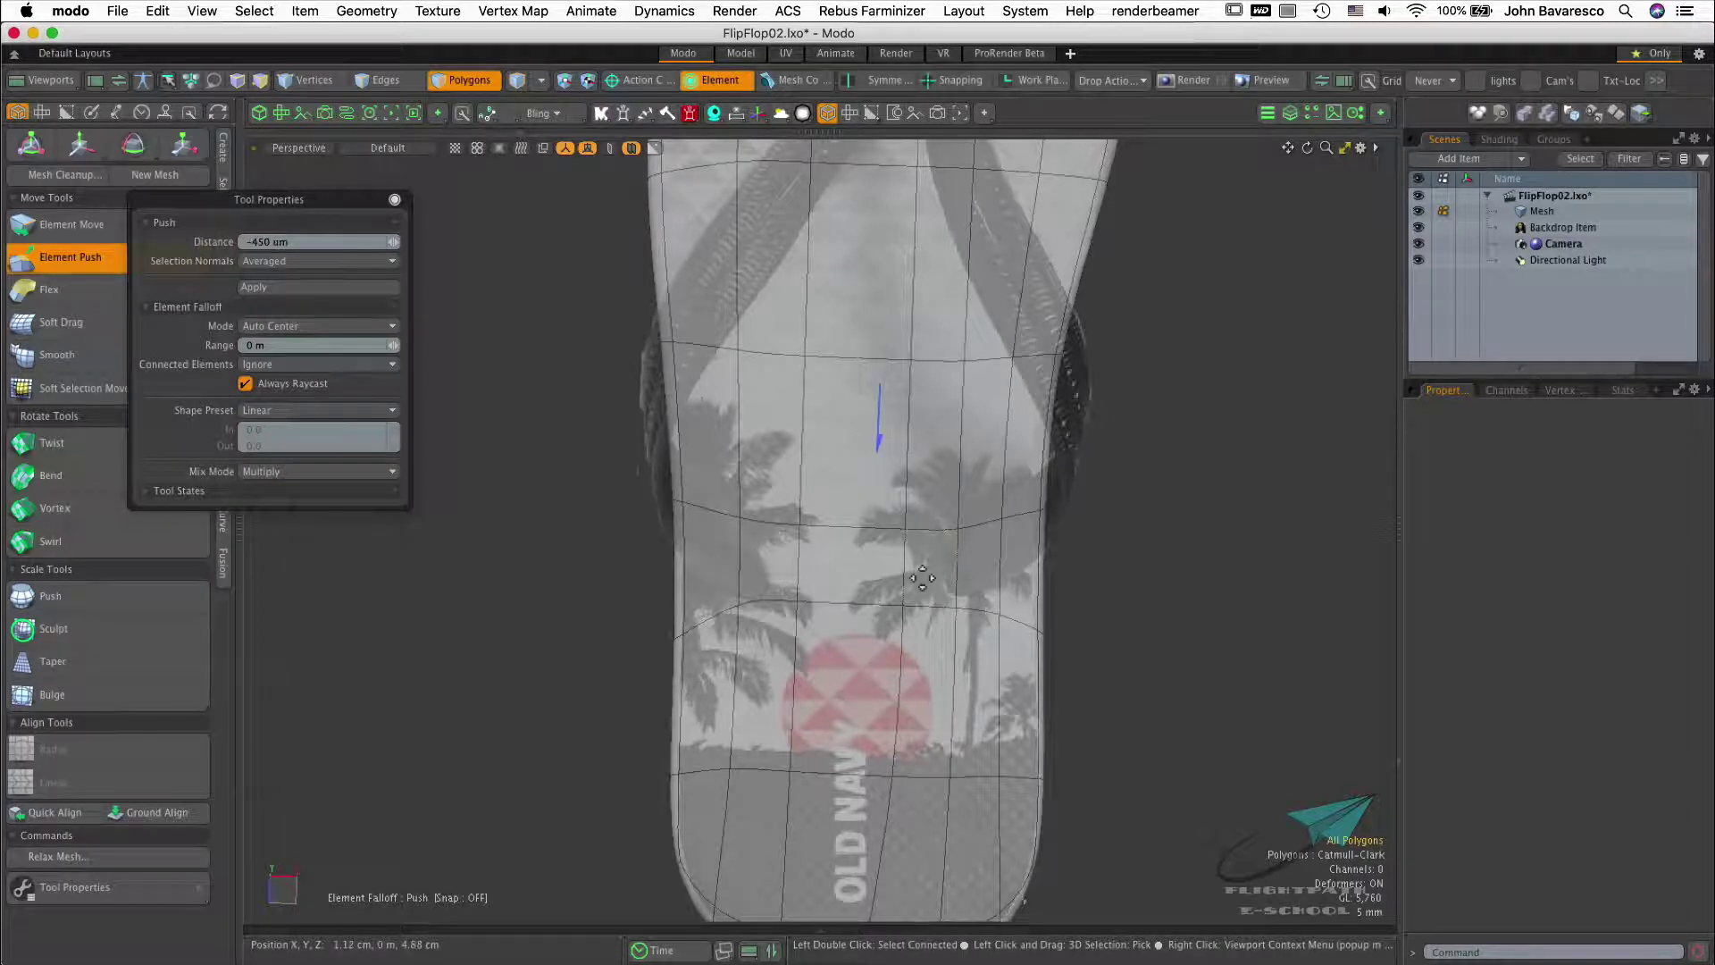
Use Element Move to reposition the top-face polygons level with the strap's rear attachment points, shifting them mainly toward the heel
click(52, 227)
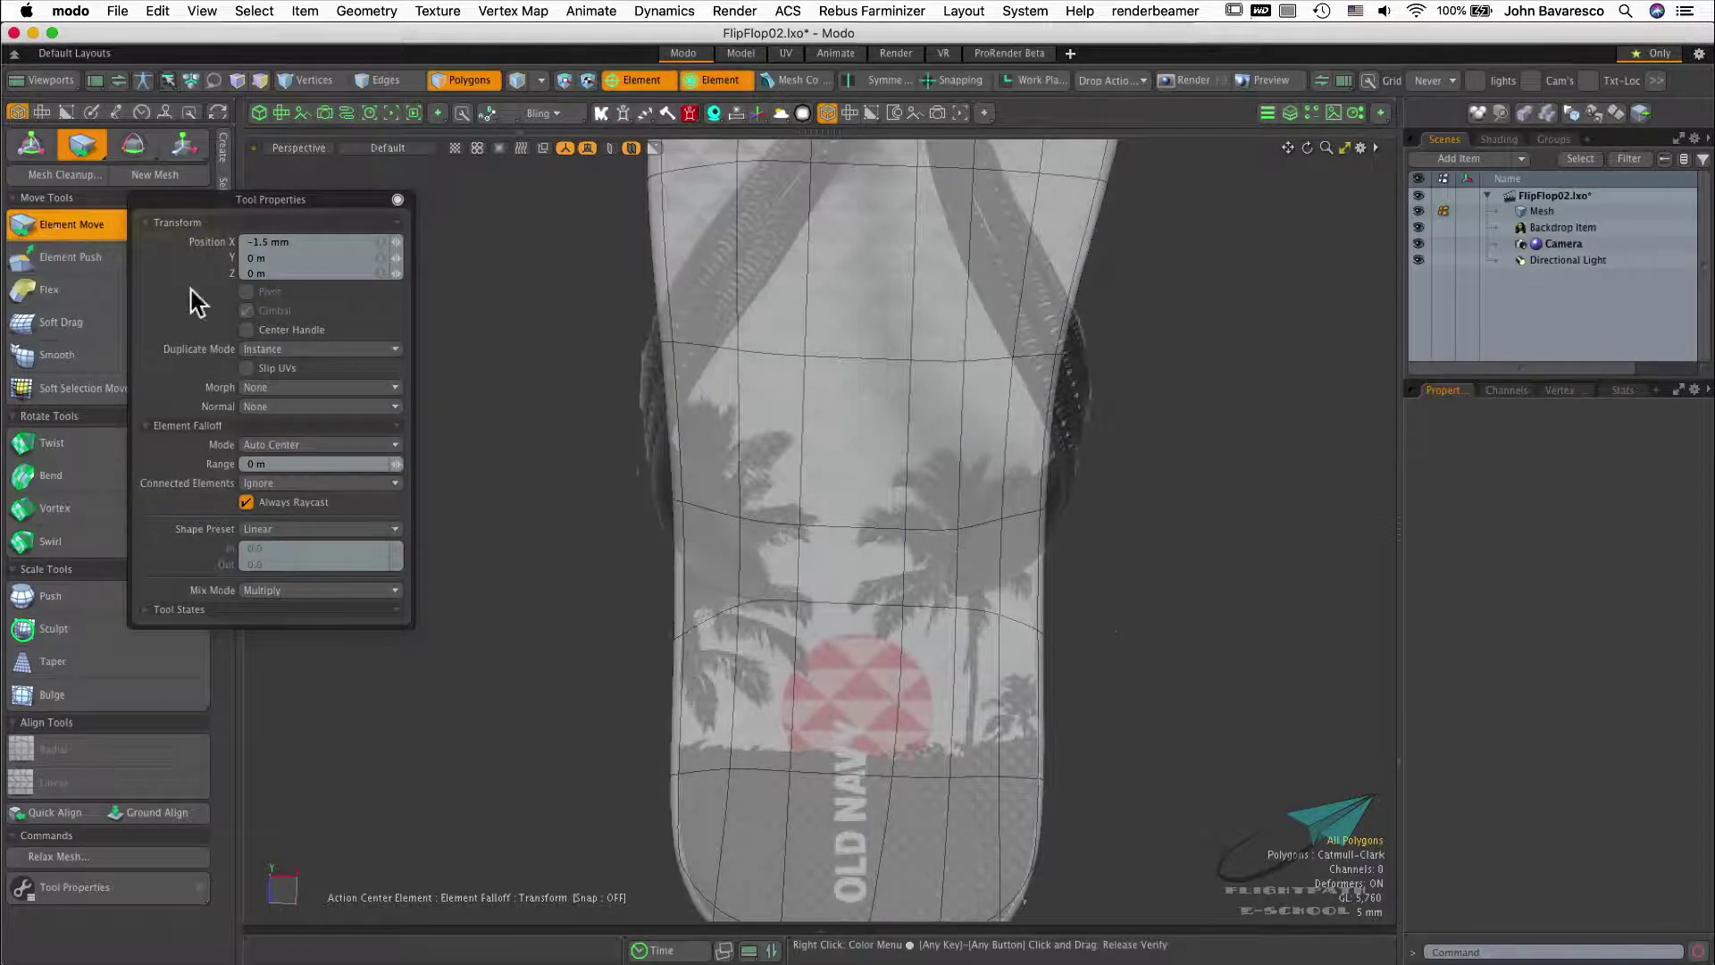
click(938, 573)
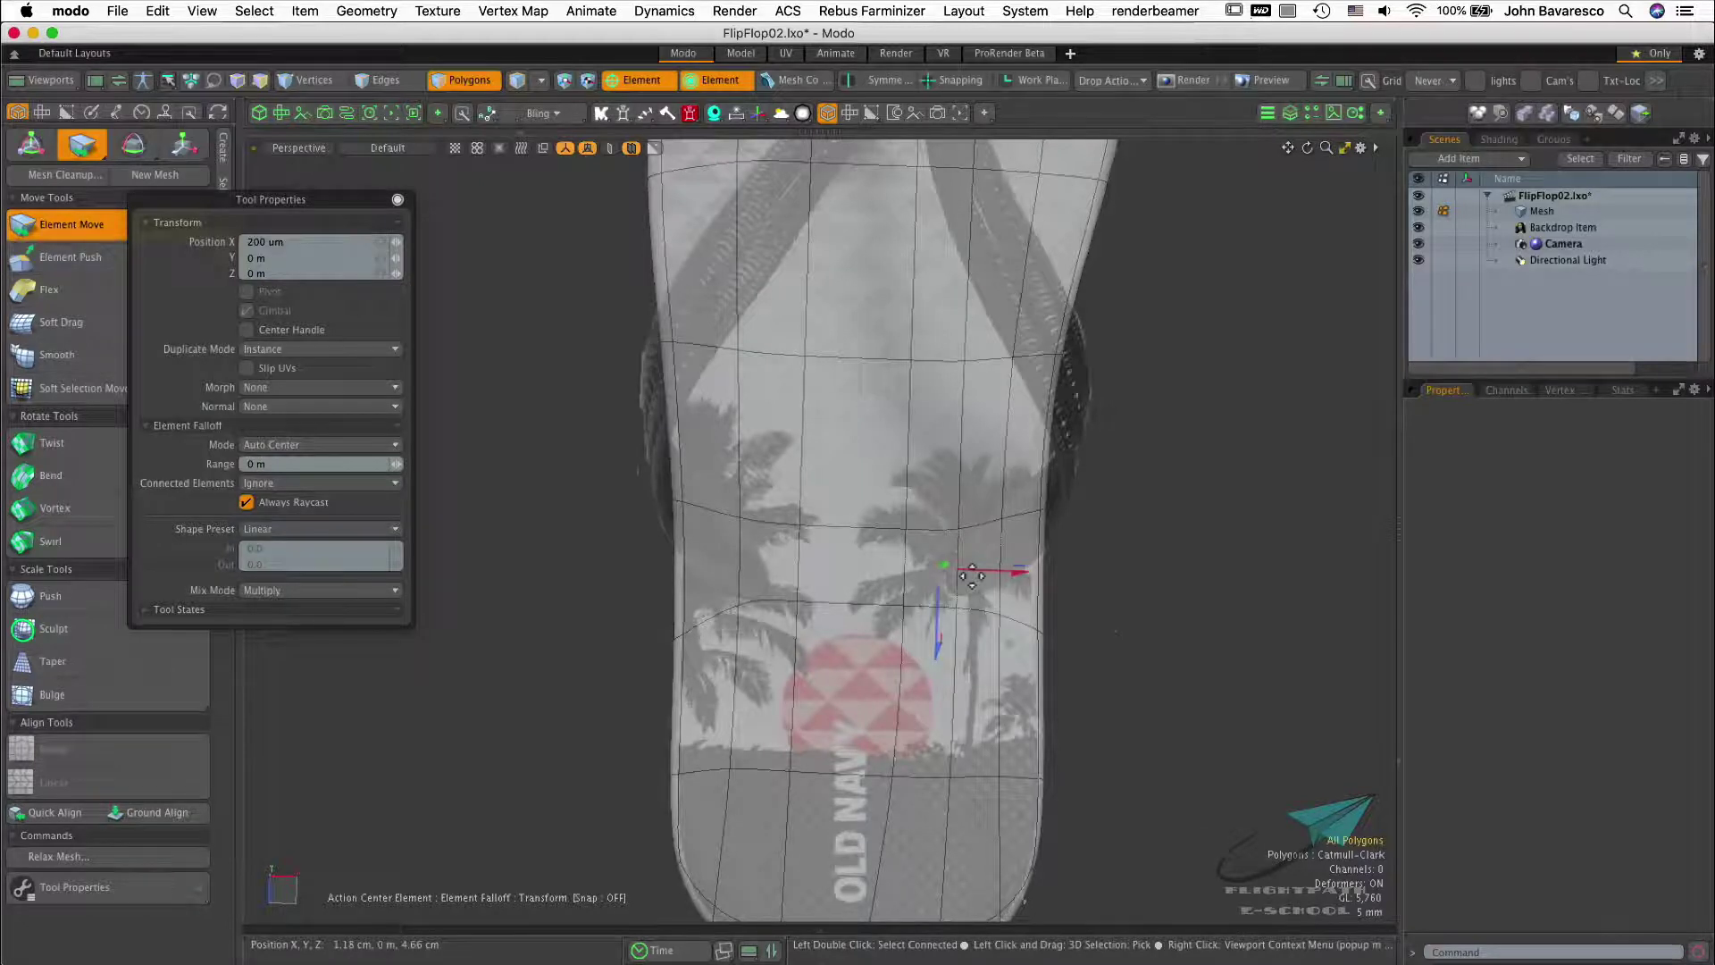
drag(920, 579, 907, 581)
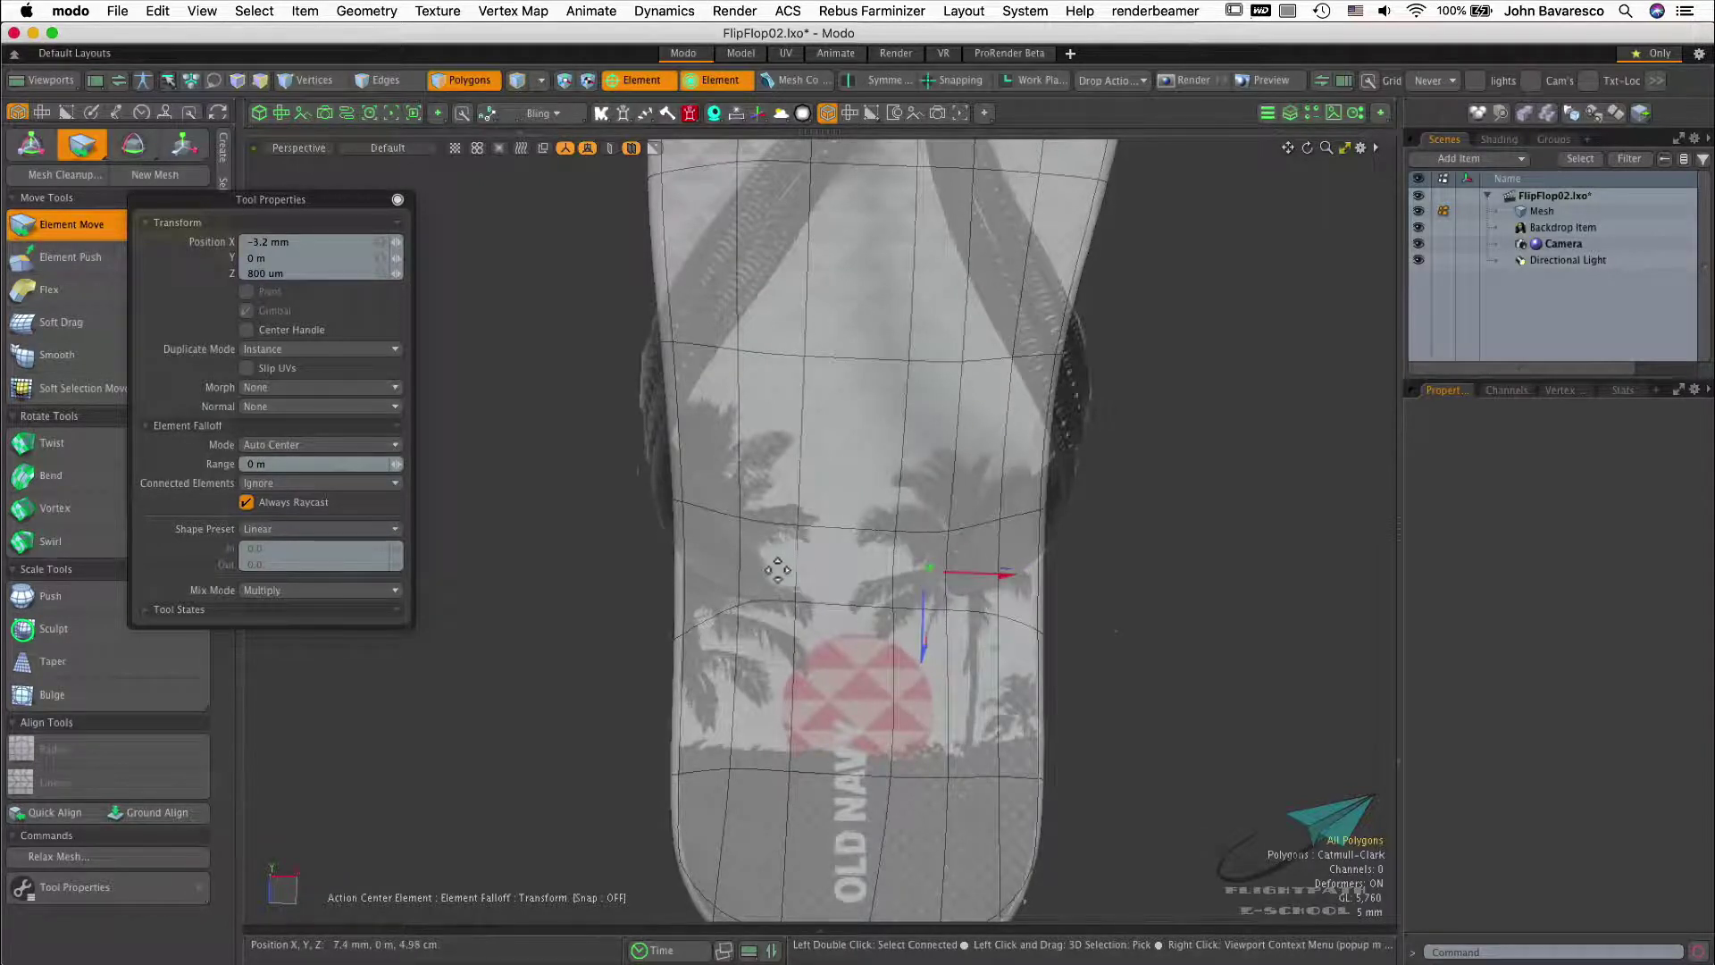
drag(776, 571, 760, 582)
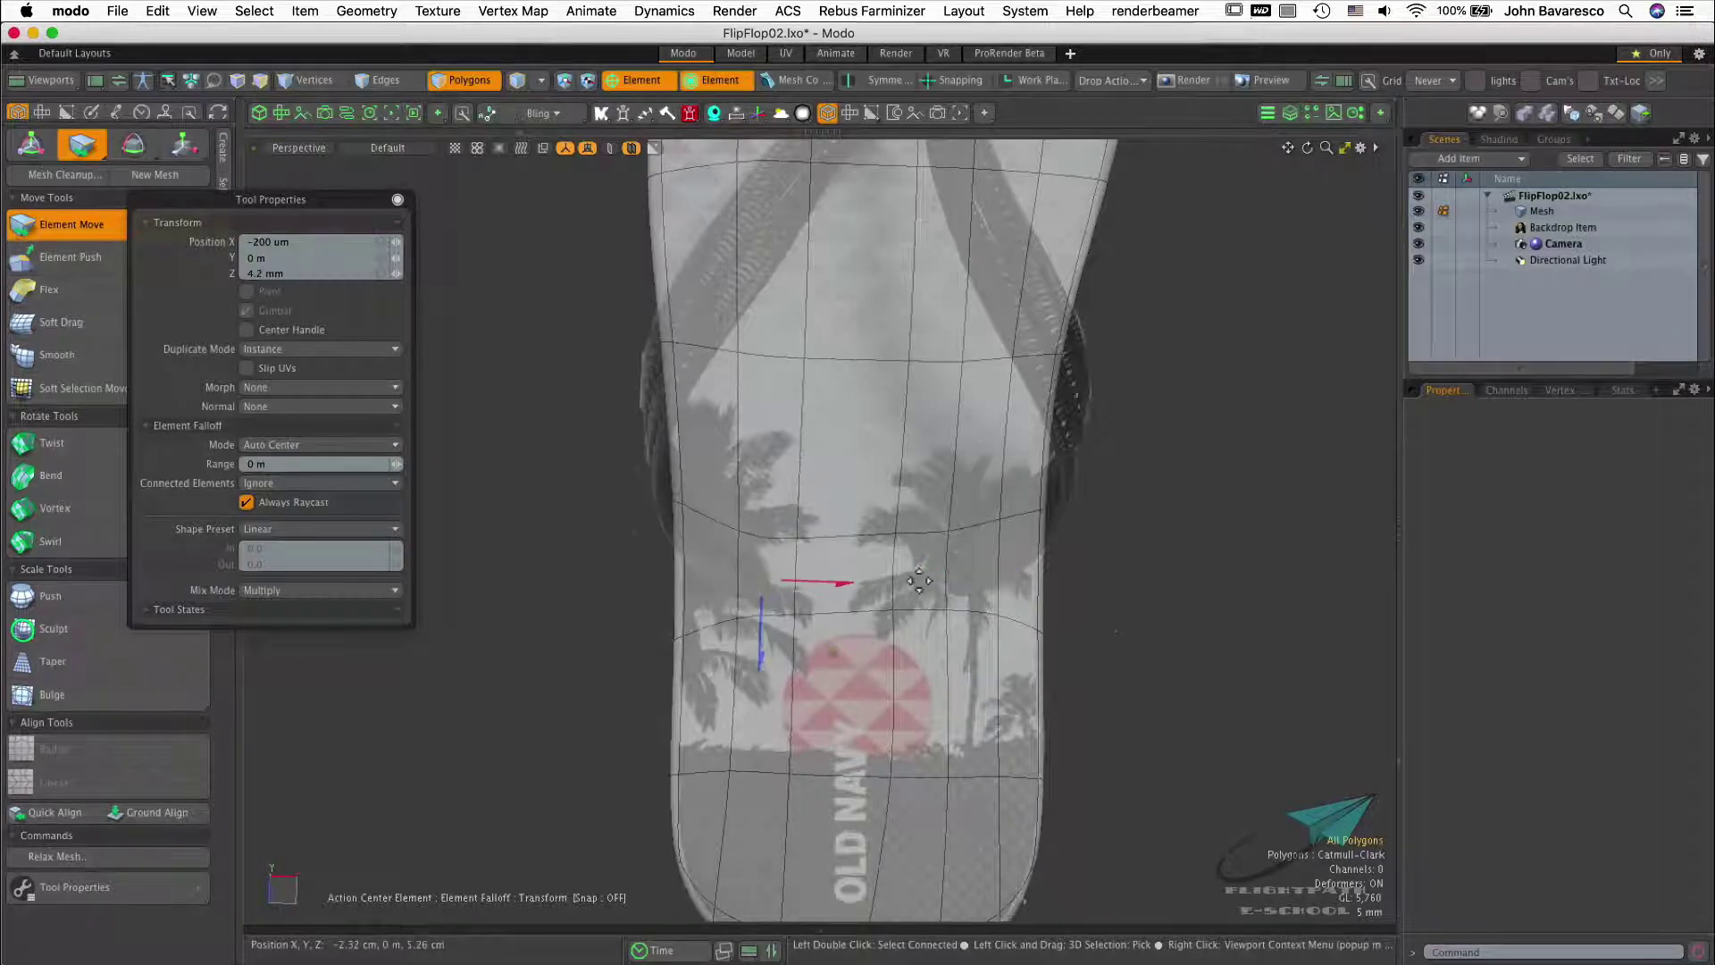
drag(979, 573, 974, 589)
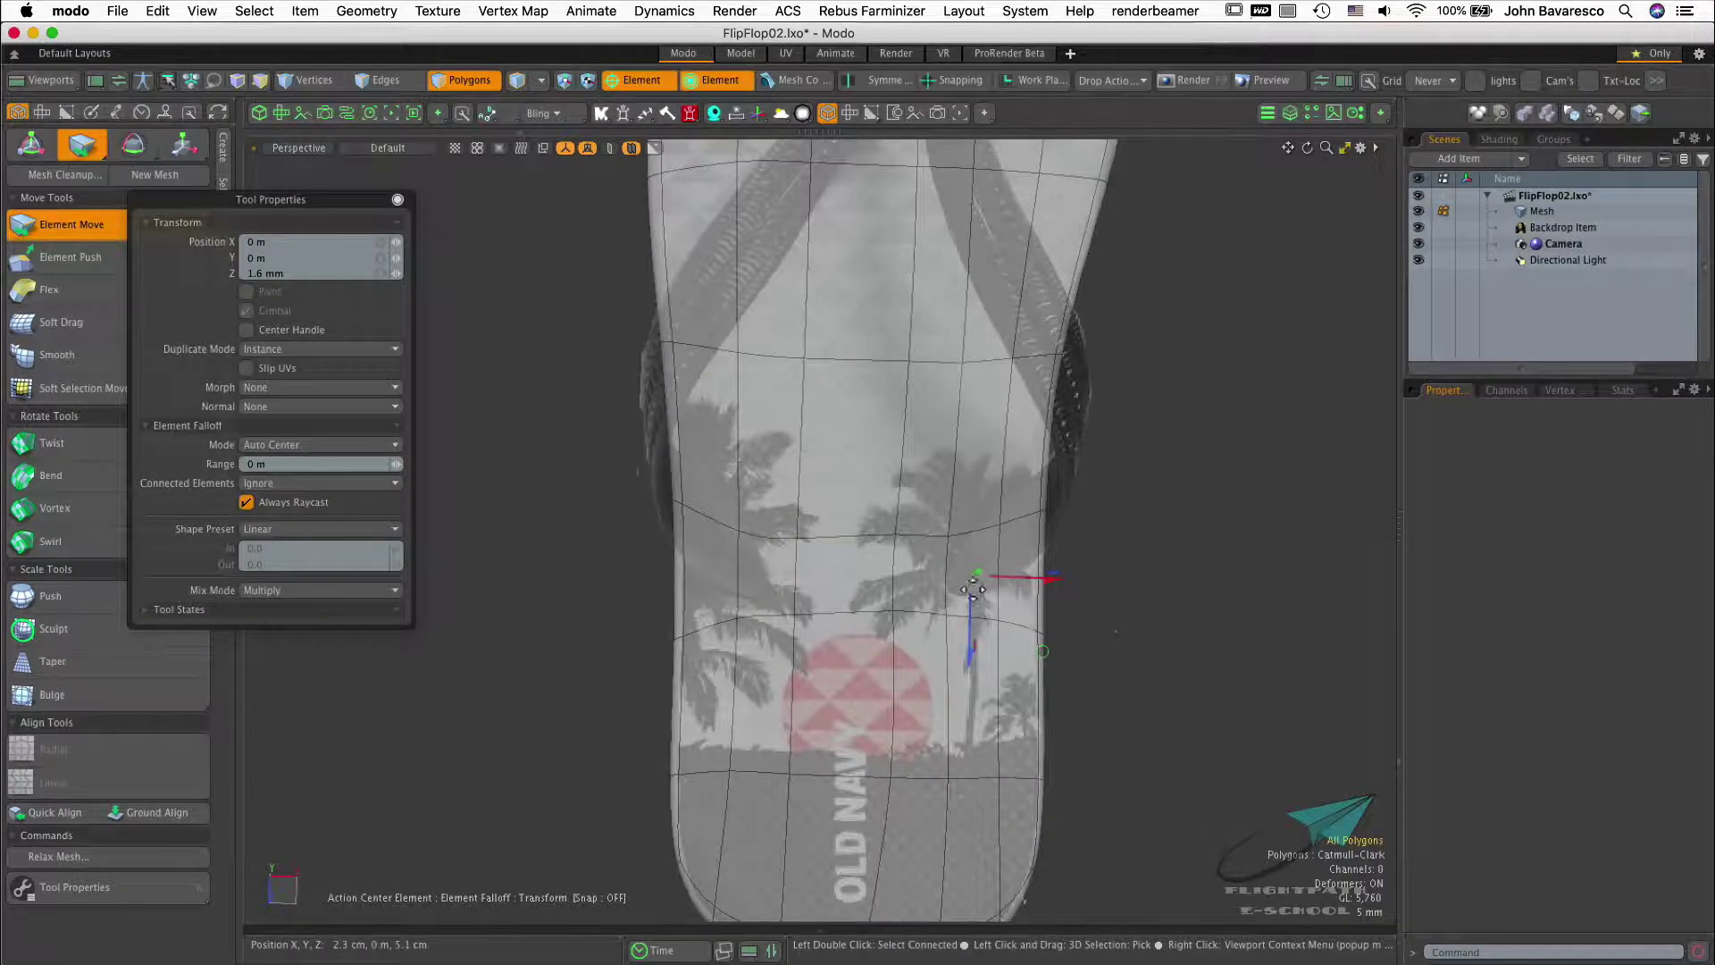
Use Element Move to shift the polygons around the toe post and beside it so the grid frames the post
scroll(908, 438, down, 5)
alt+drag(846, 452, 850, 467)
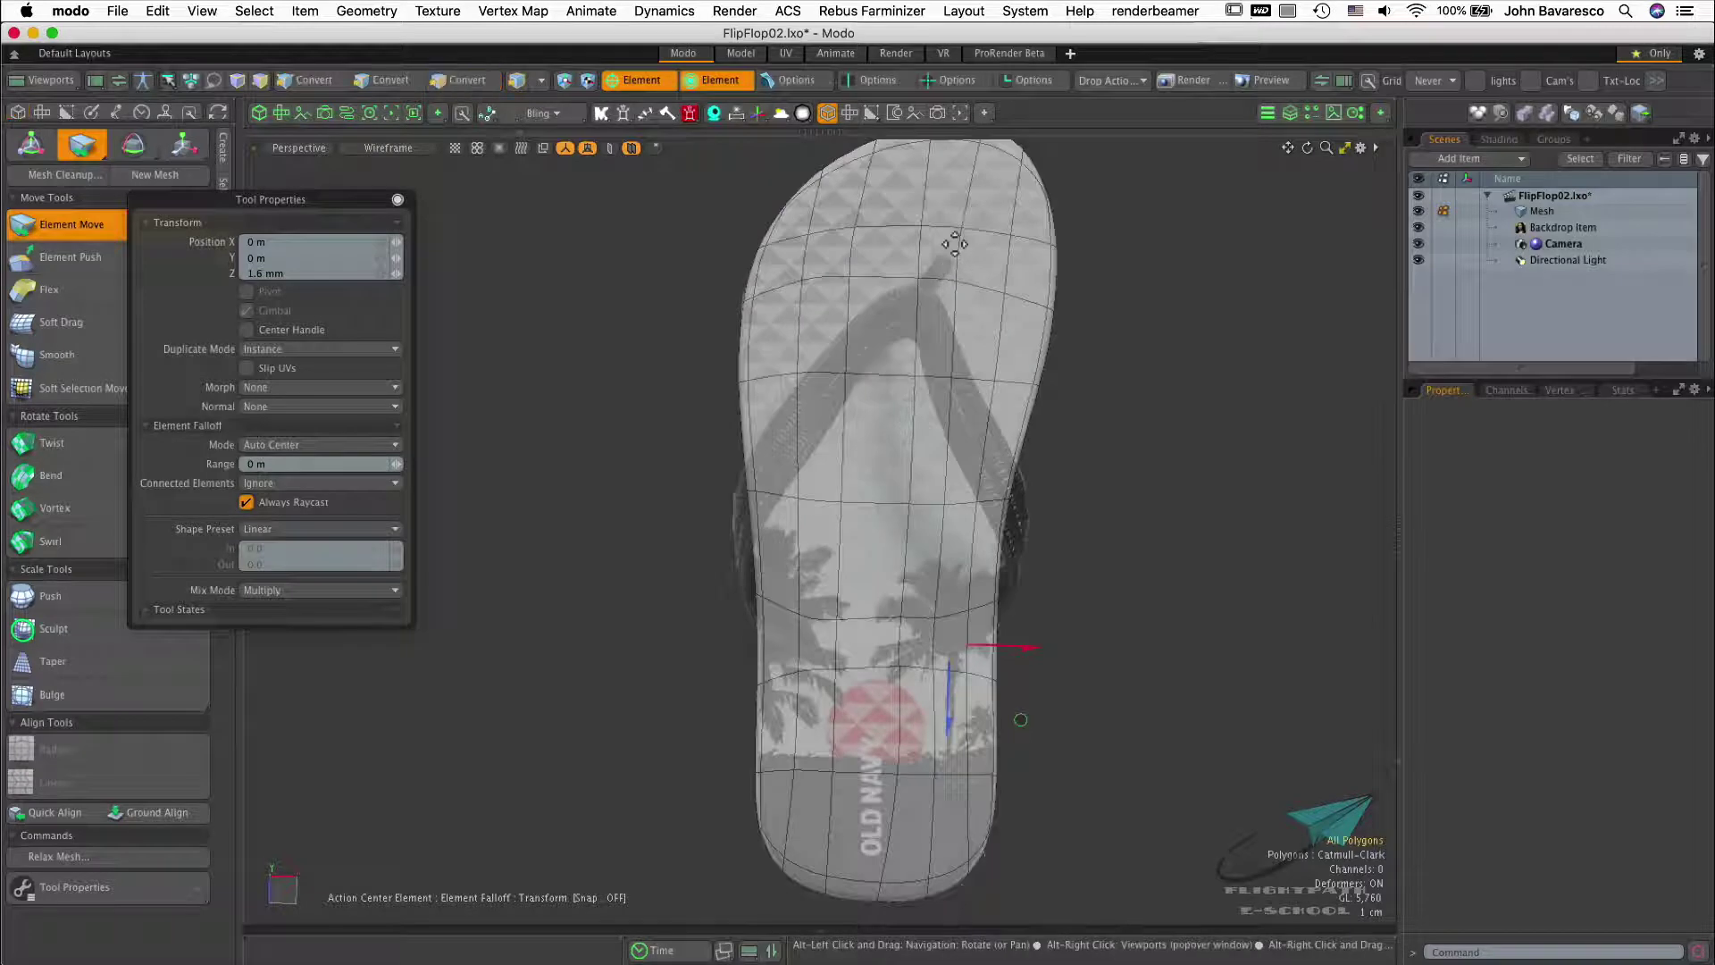
mouse_move(932, 264)
mouse_down()
mouse_move(880, 273)
mouse_move(968, 295)
mouse_move(965, 410)
mouse_move(899, 298)
mouse_move(946, 368)
mouse_move(923, 295)
mouse_up()
alt+drag(906, 370, 873, 491)
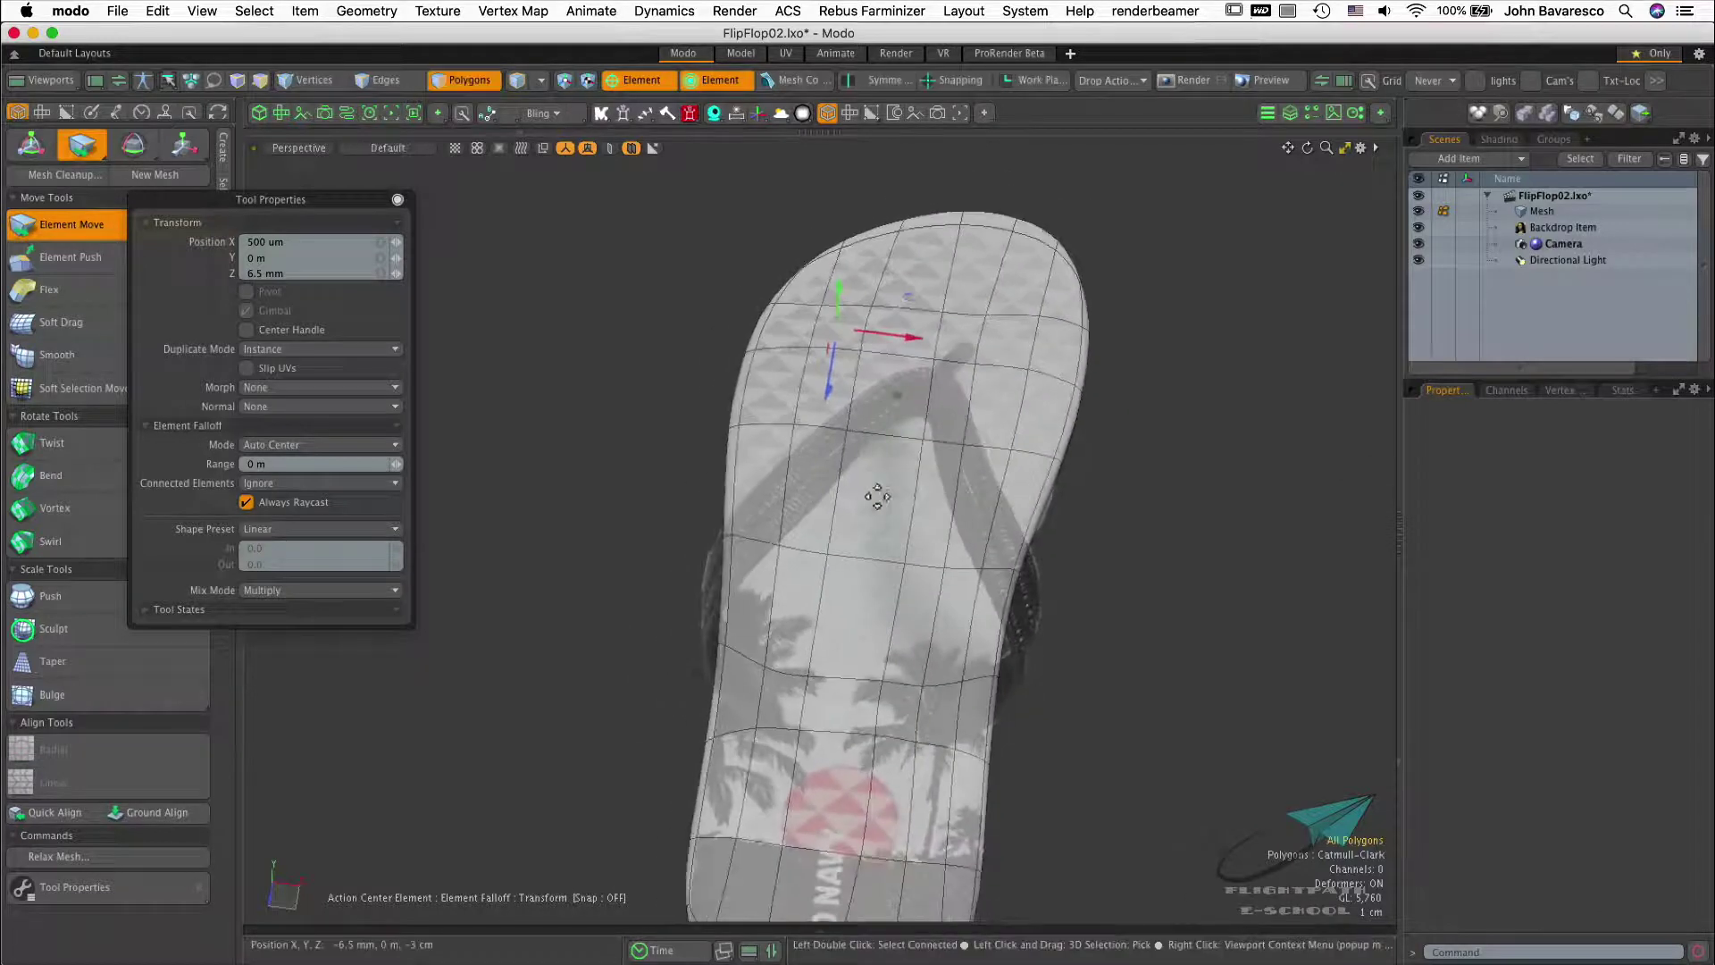
key(space)
Select the polygon at the toe post and apply Radial Align in Circle mode with a radius of about 3.49 mm
click(960, 347)
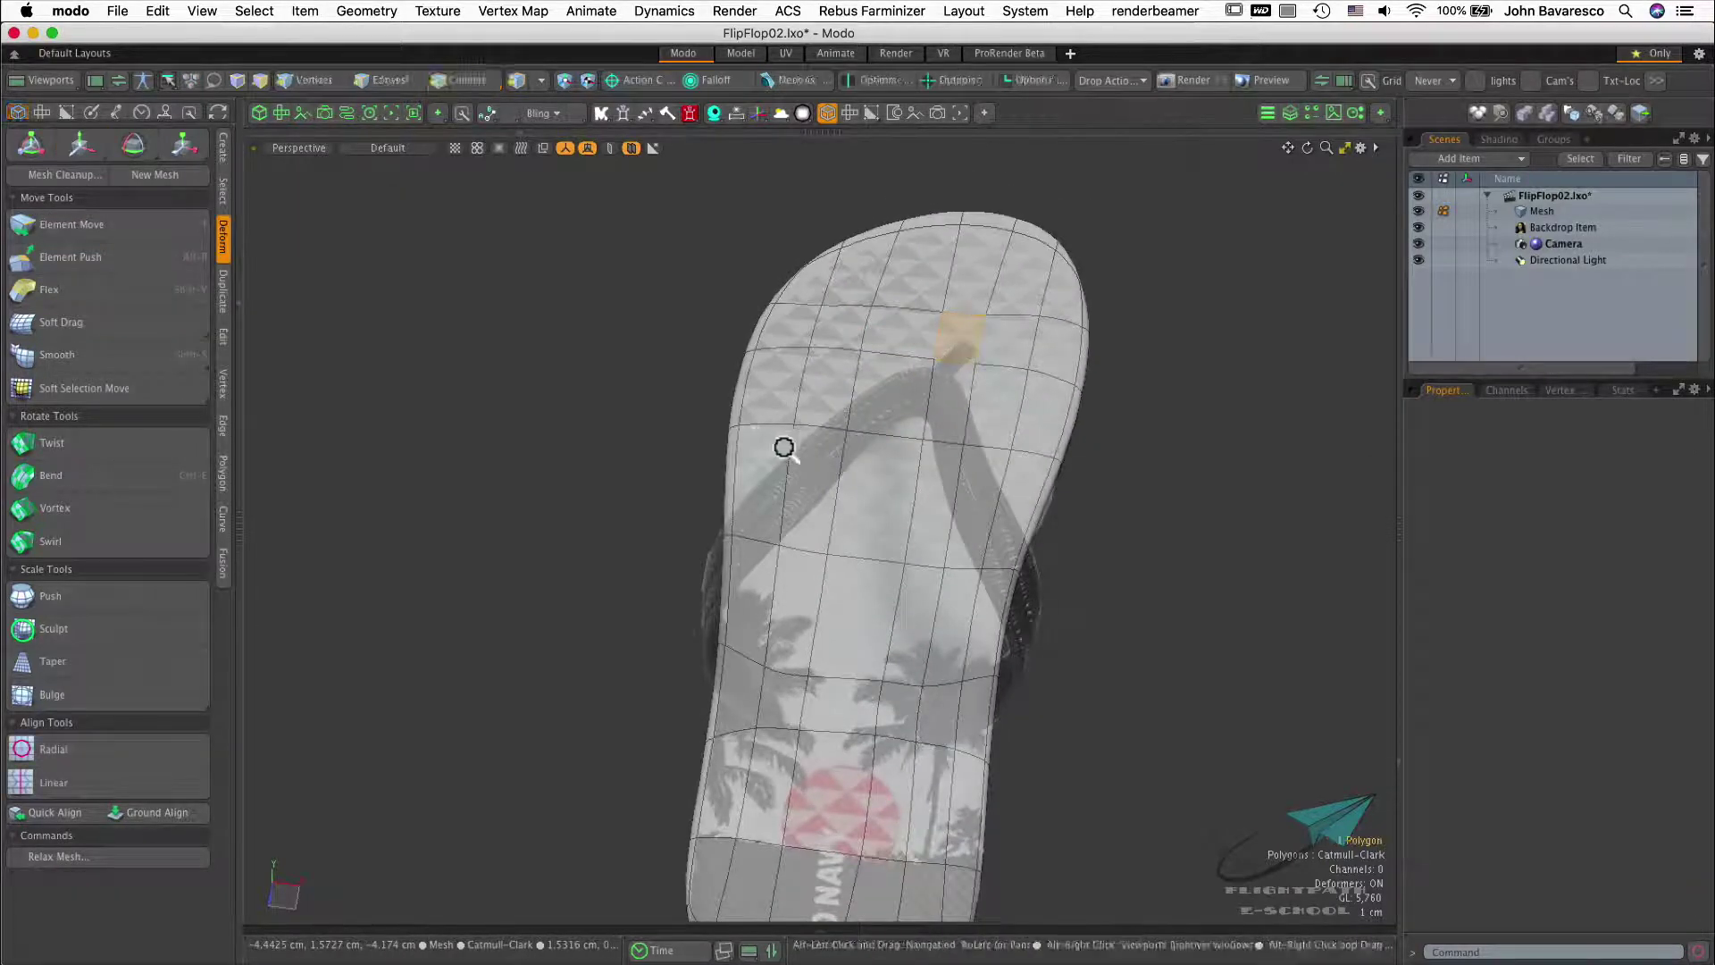
alt+drag(786, 444, 794, 516)
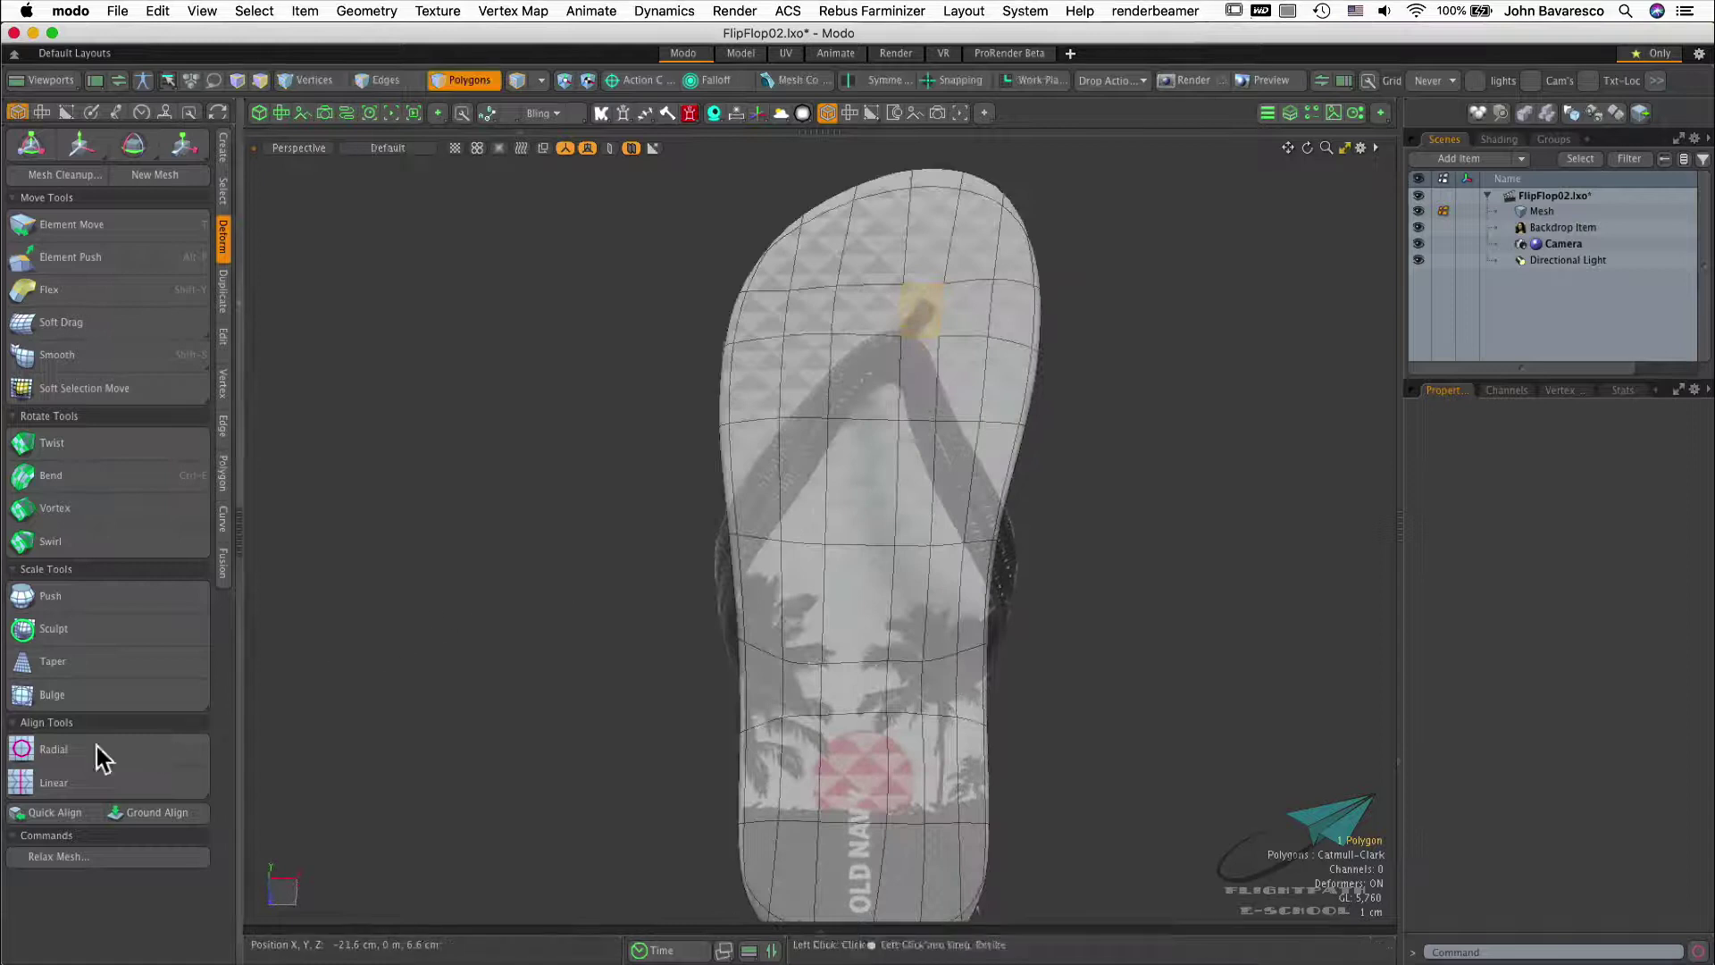
click(36, 748)
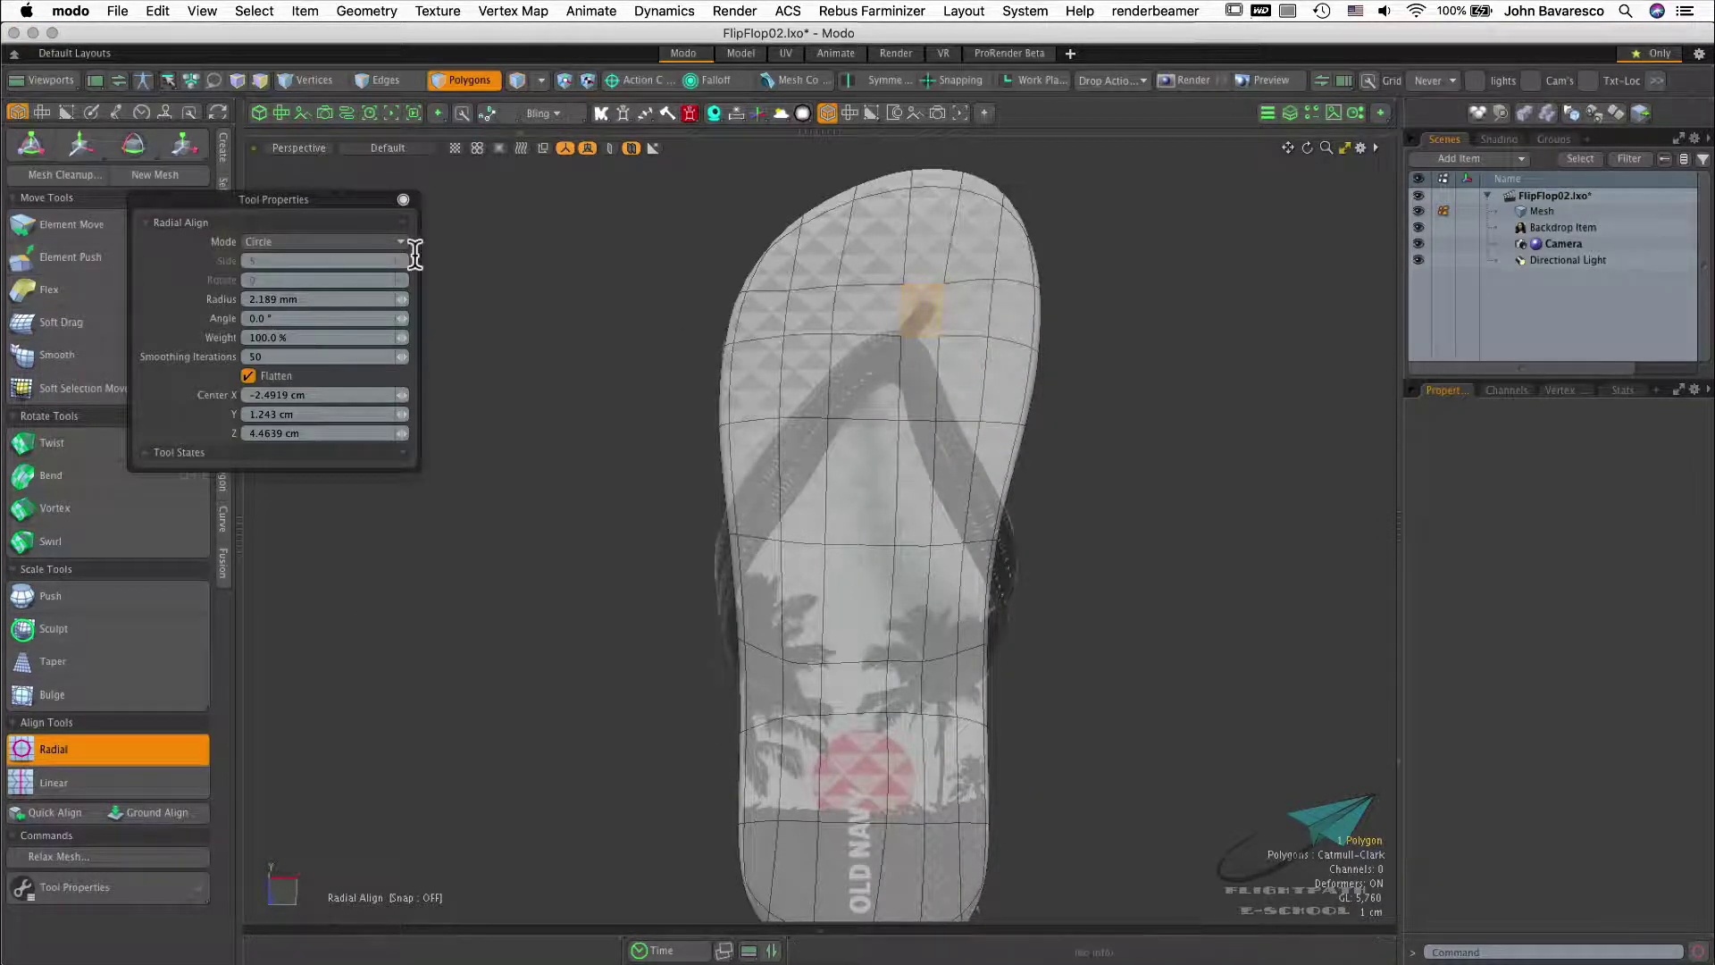
click(910, 313)
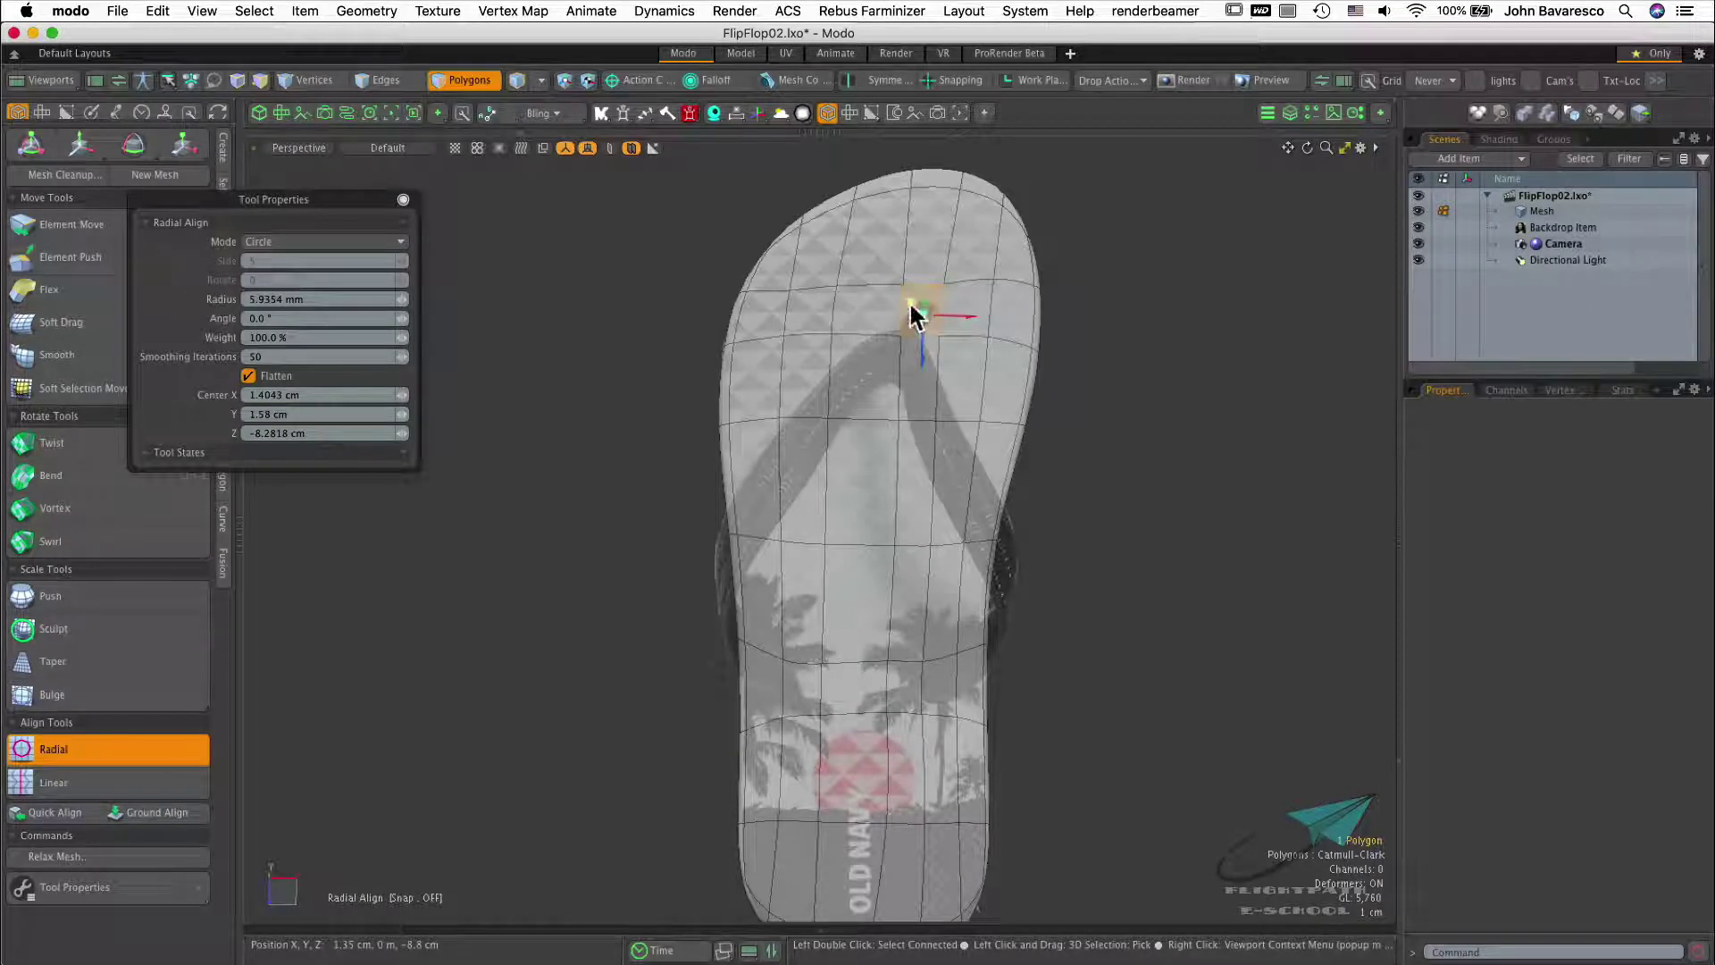
drag(911, 304, 919, 307)
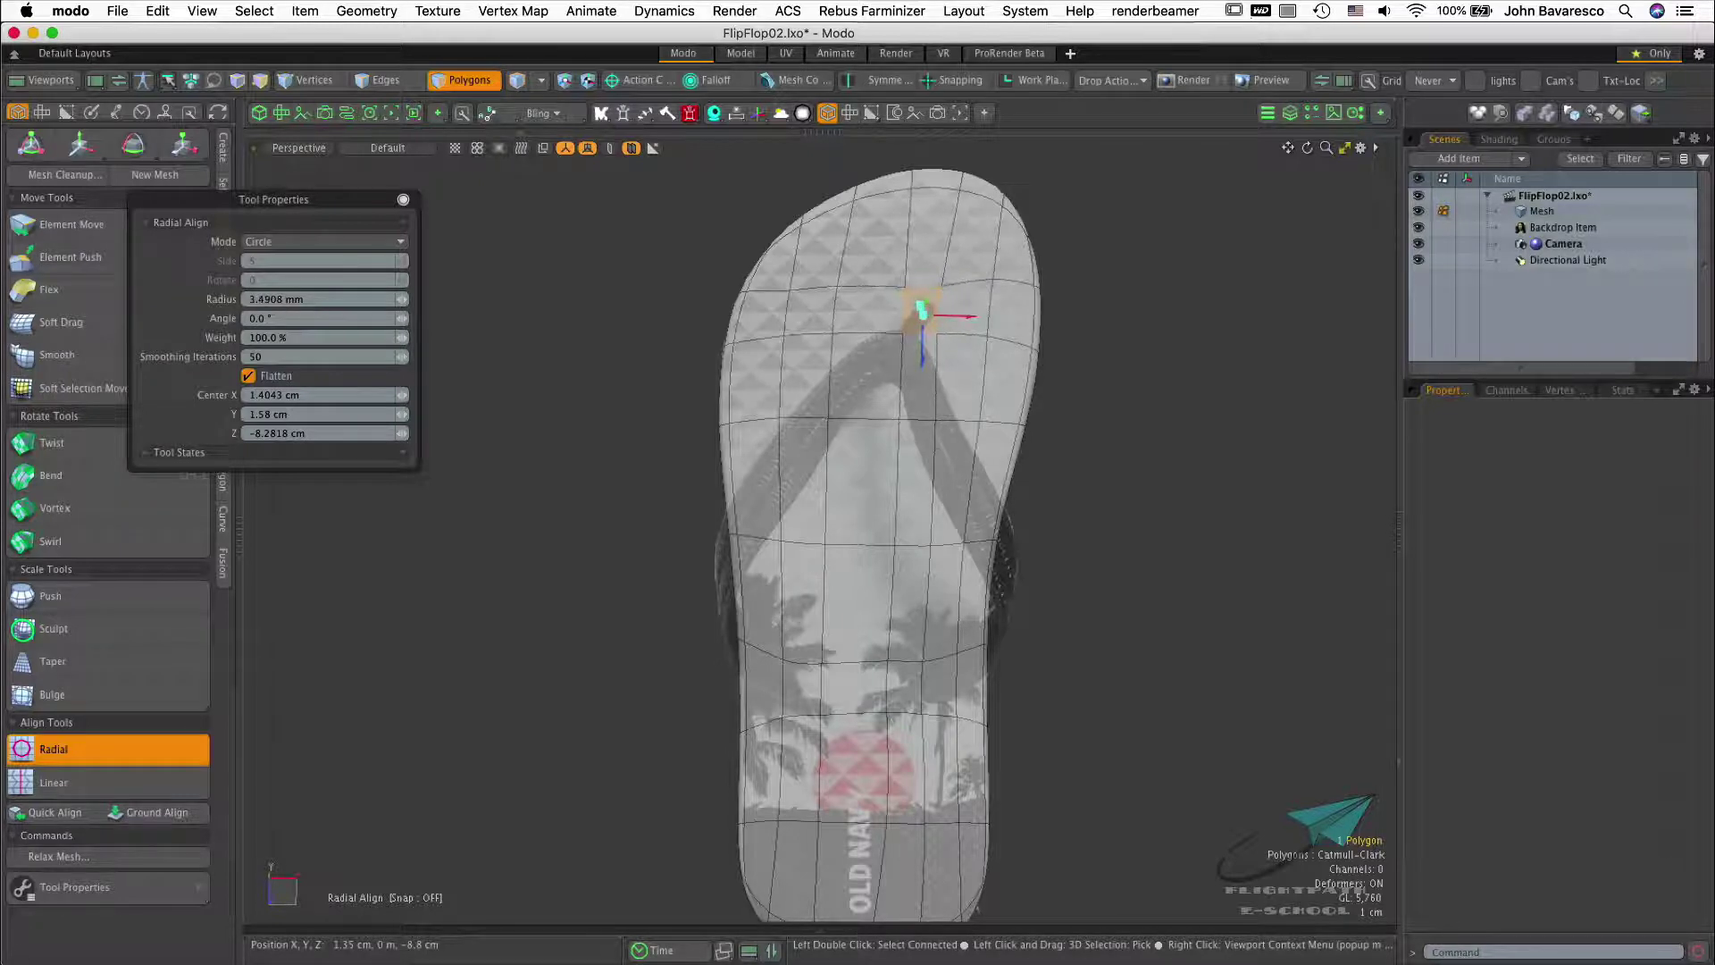
Apply Radial Align in Circle mode with a radius of about 9.09 mm to the polygon at the strap's right rear attachment
key(q)
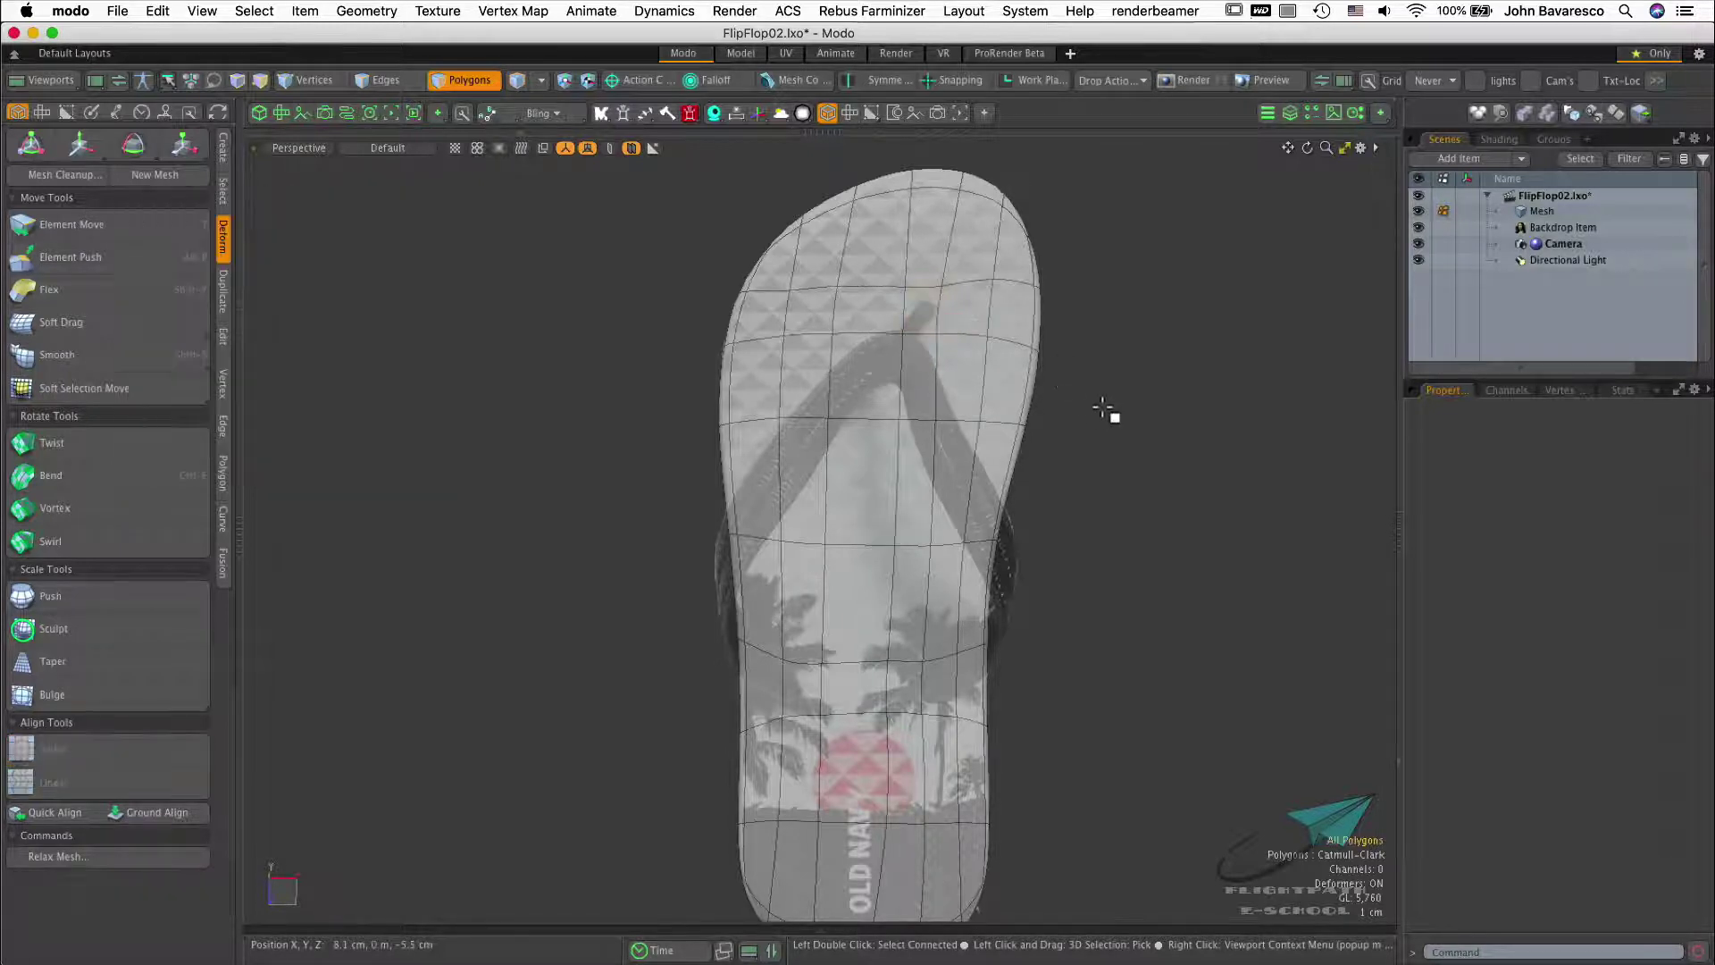
scroll(1091, 410, down, 2)
alt+shift+drag(1064, 448, 1035, 349)
click(943, 504)
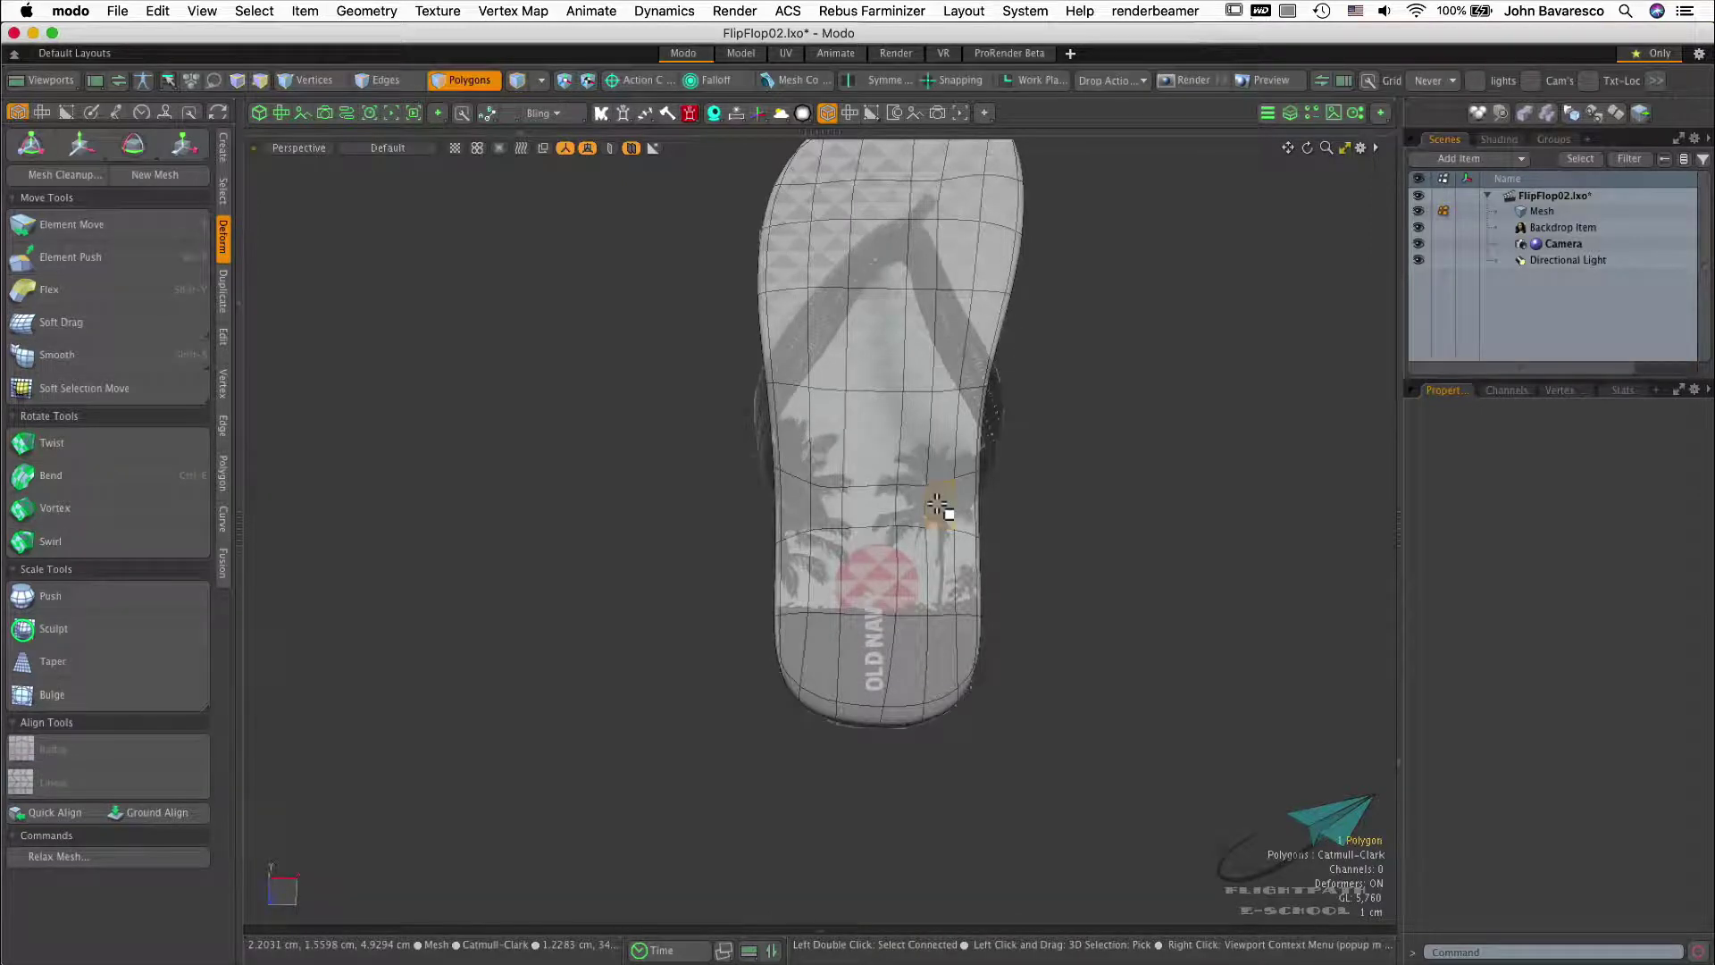
click(106, 760)
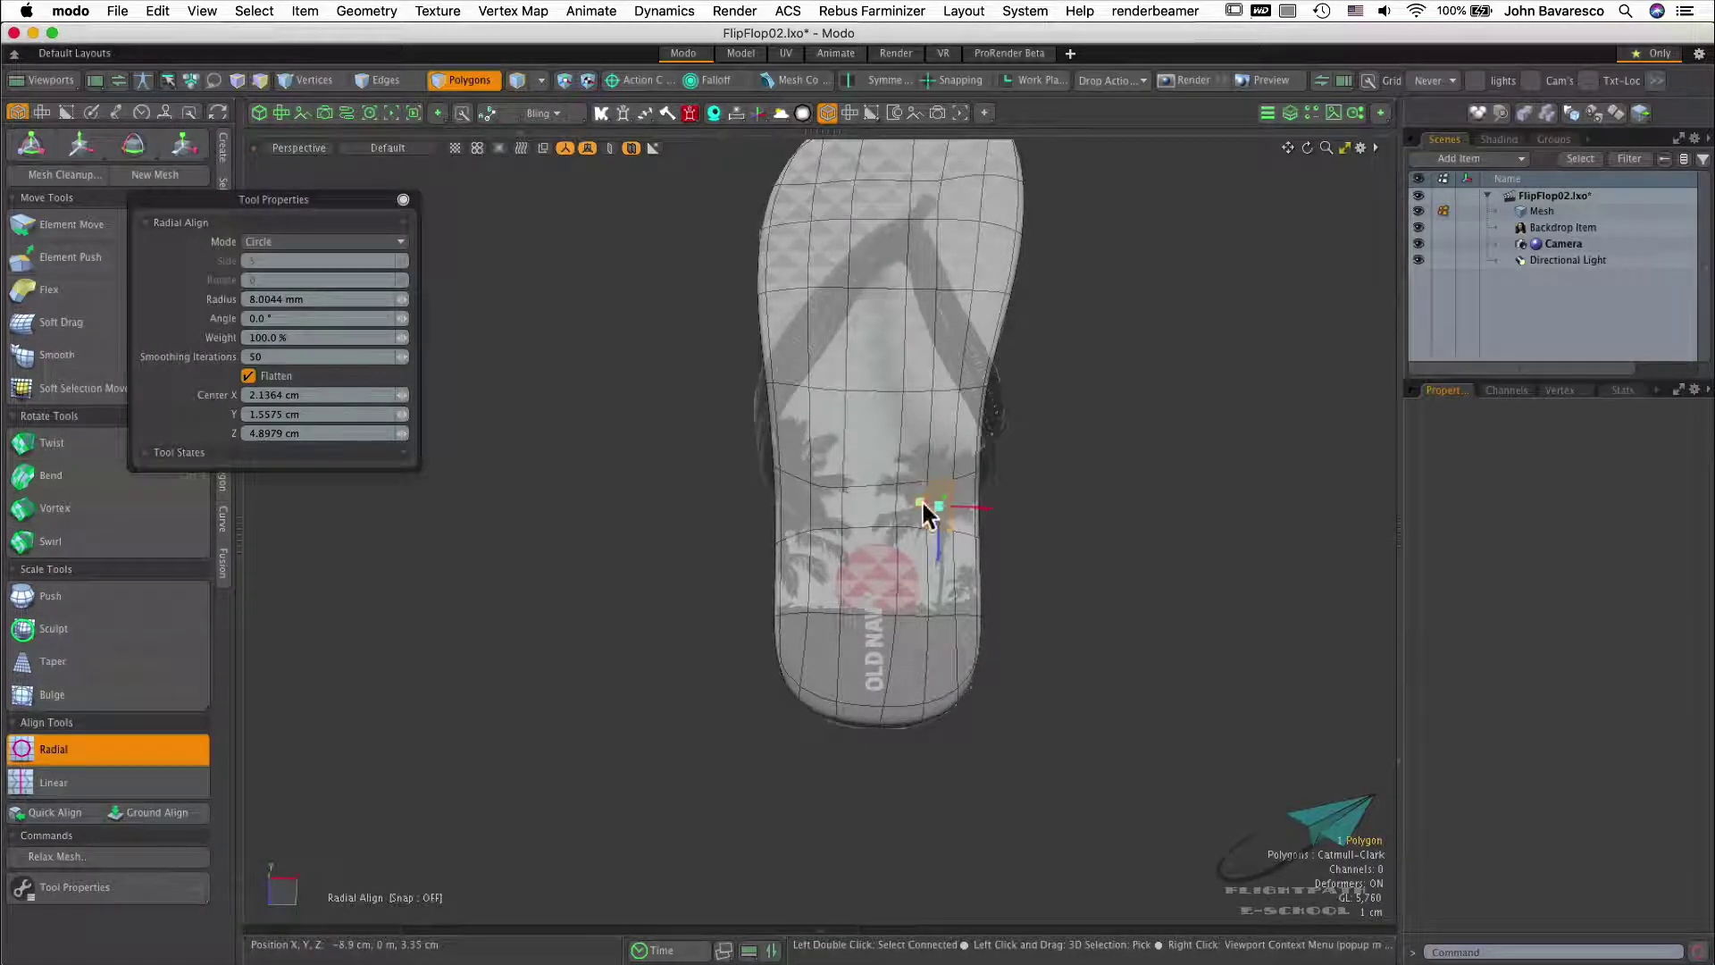
drag(920, 502, 914, 499)
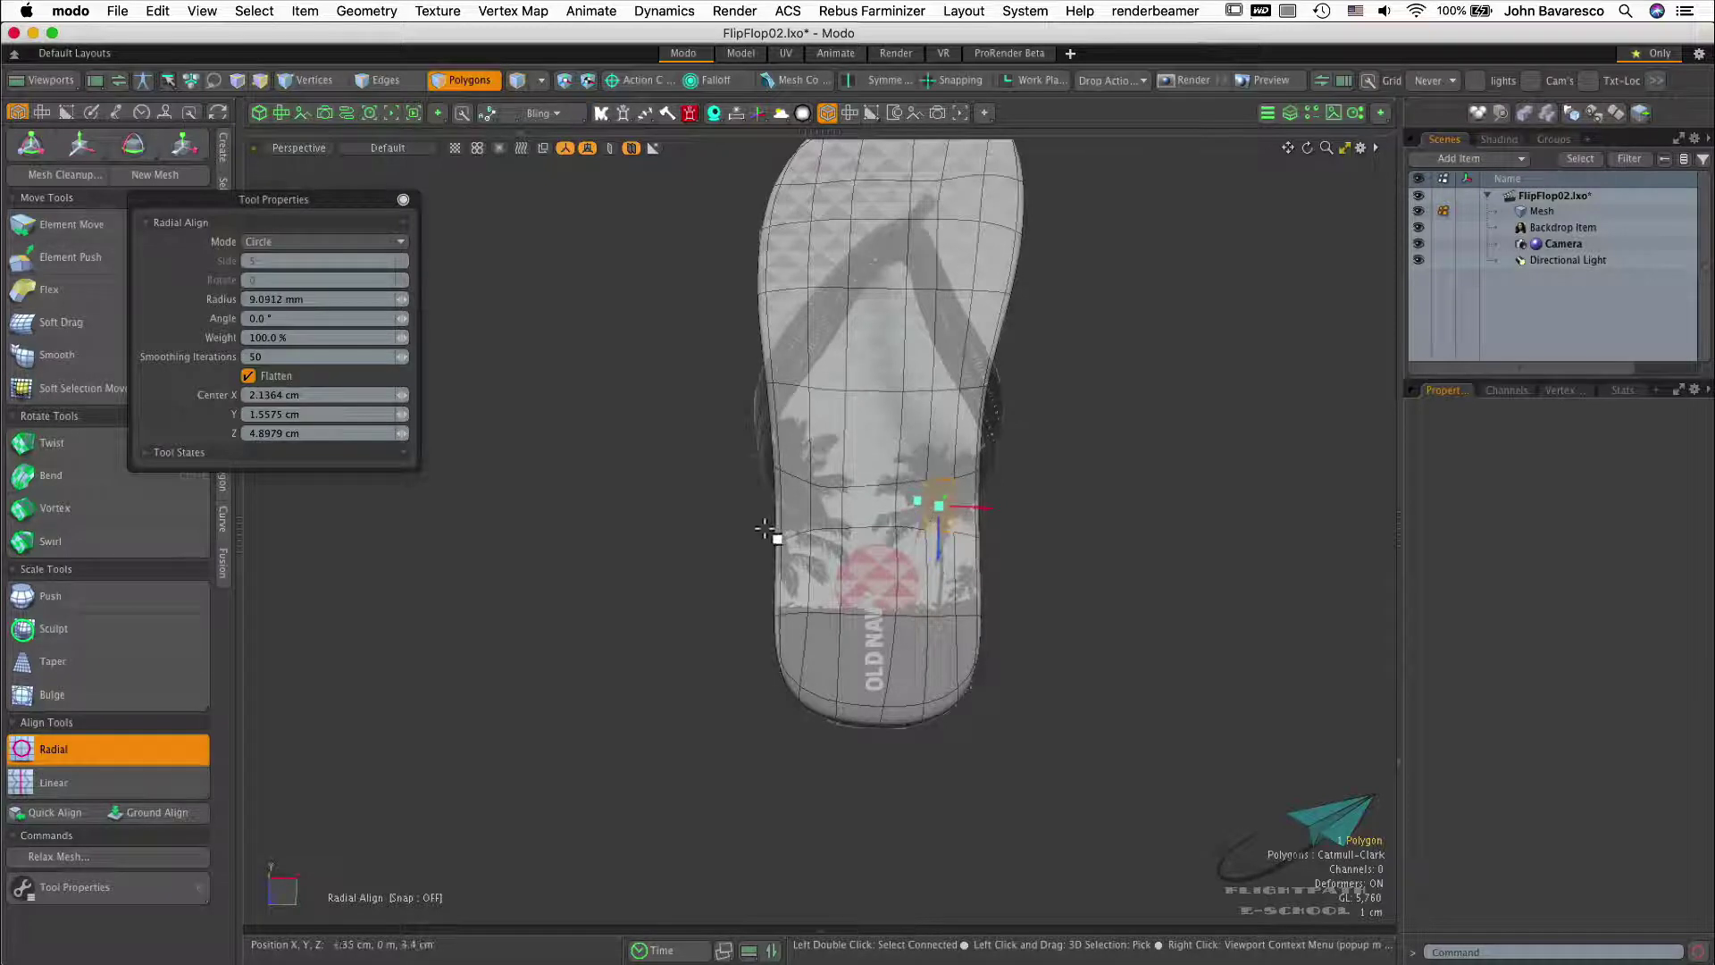
key(space)
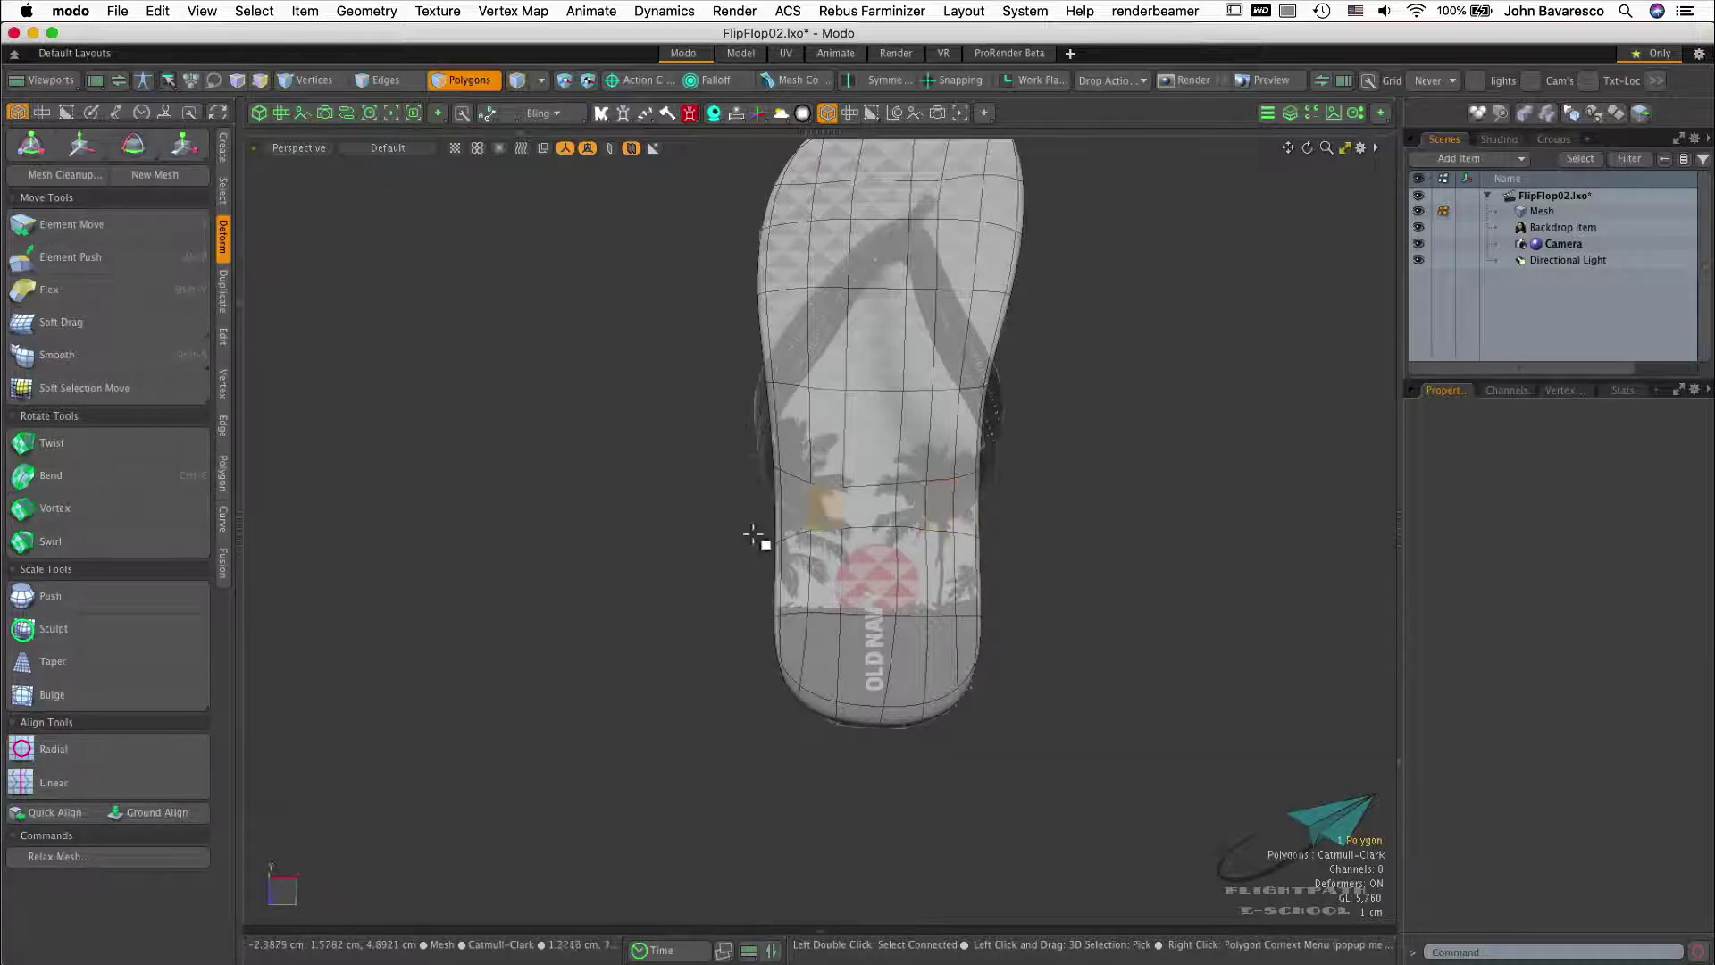
Apply Radial Align in Circle mode to the polygon at the strap's left rear attachment, with the same 9.09 mm radius, and clear the selection
click(114, 749)
click(703, 517)
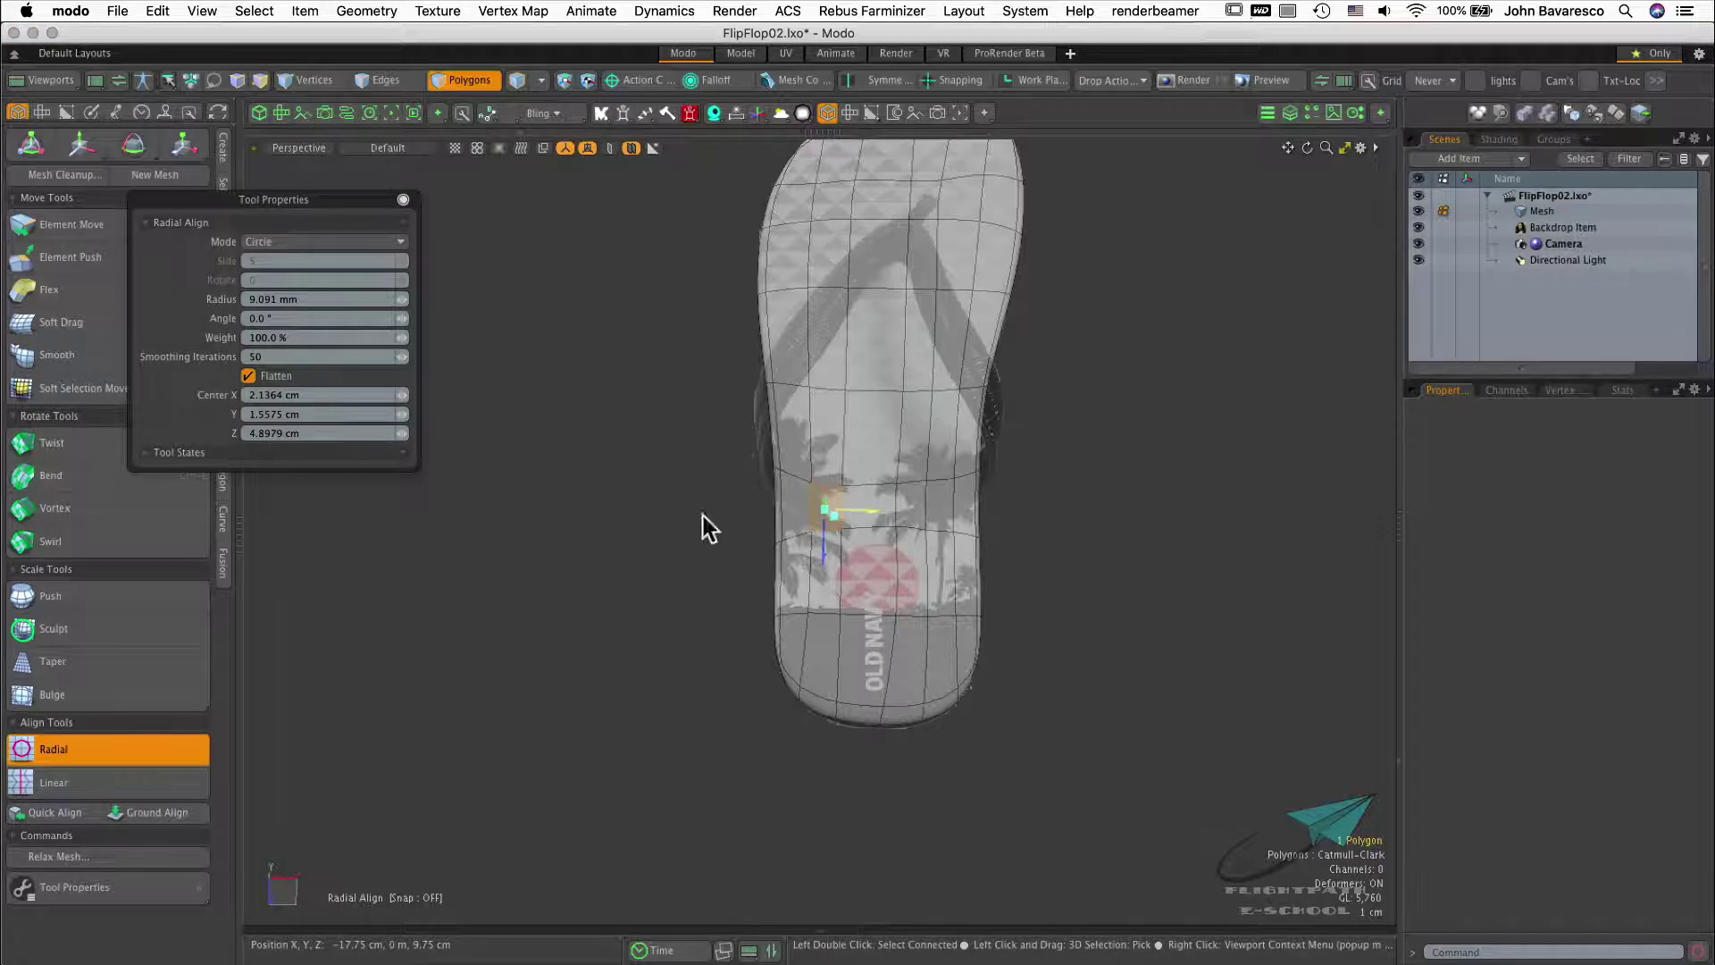
key(space)
click(1166, 507)
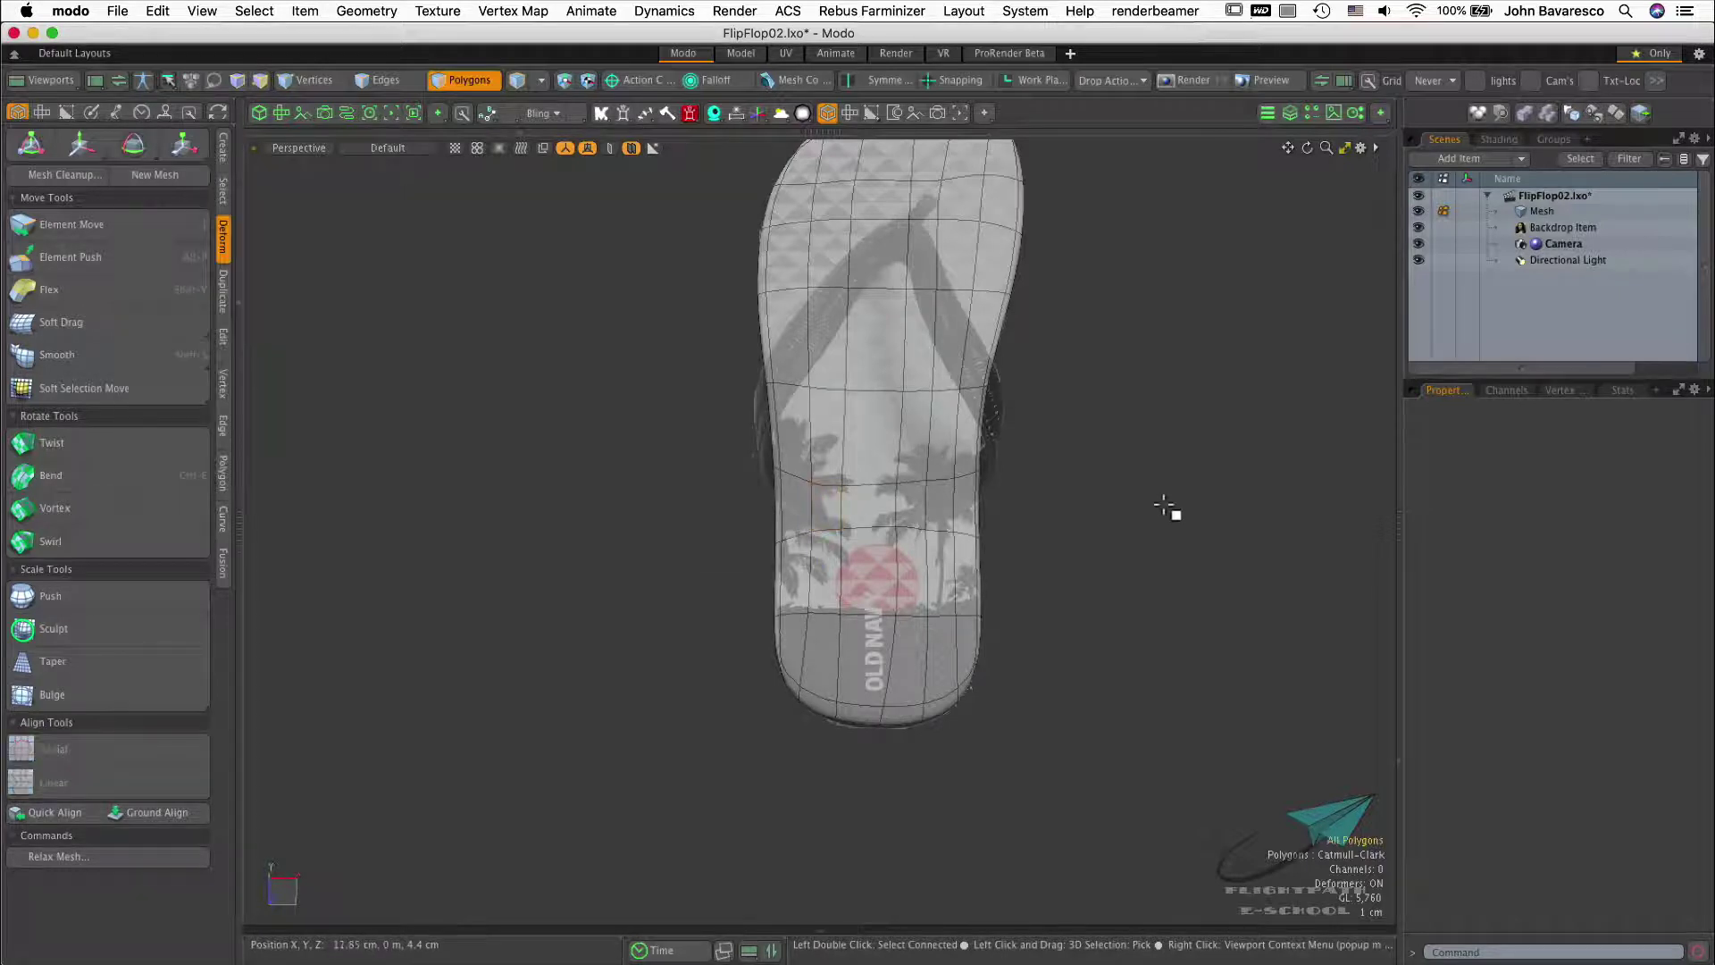
Turn off the mesh's subdivision and scale the polygon at the right rear attachment uniformly to 58%
key(Tab)
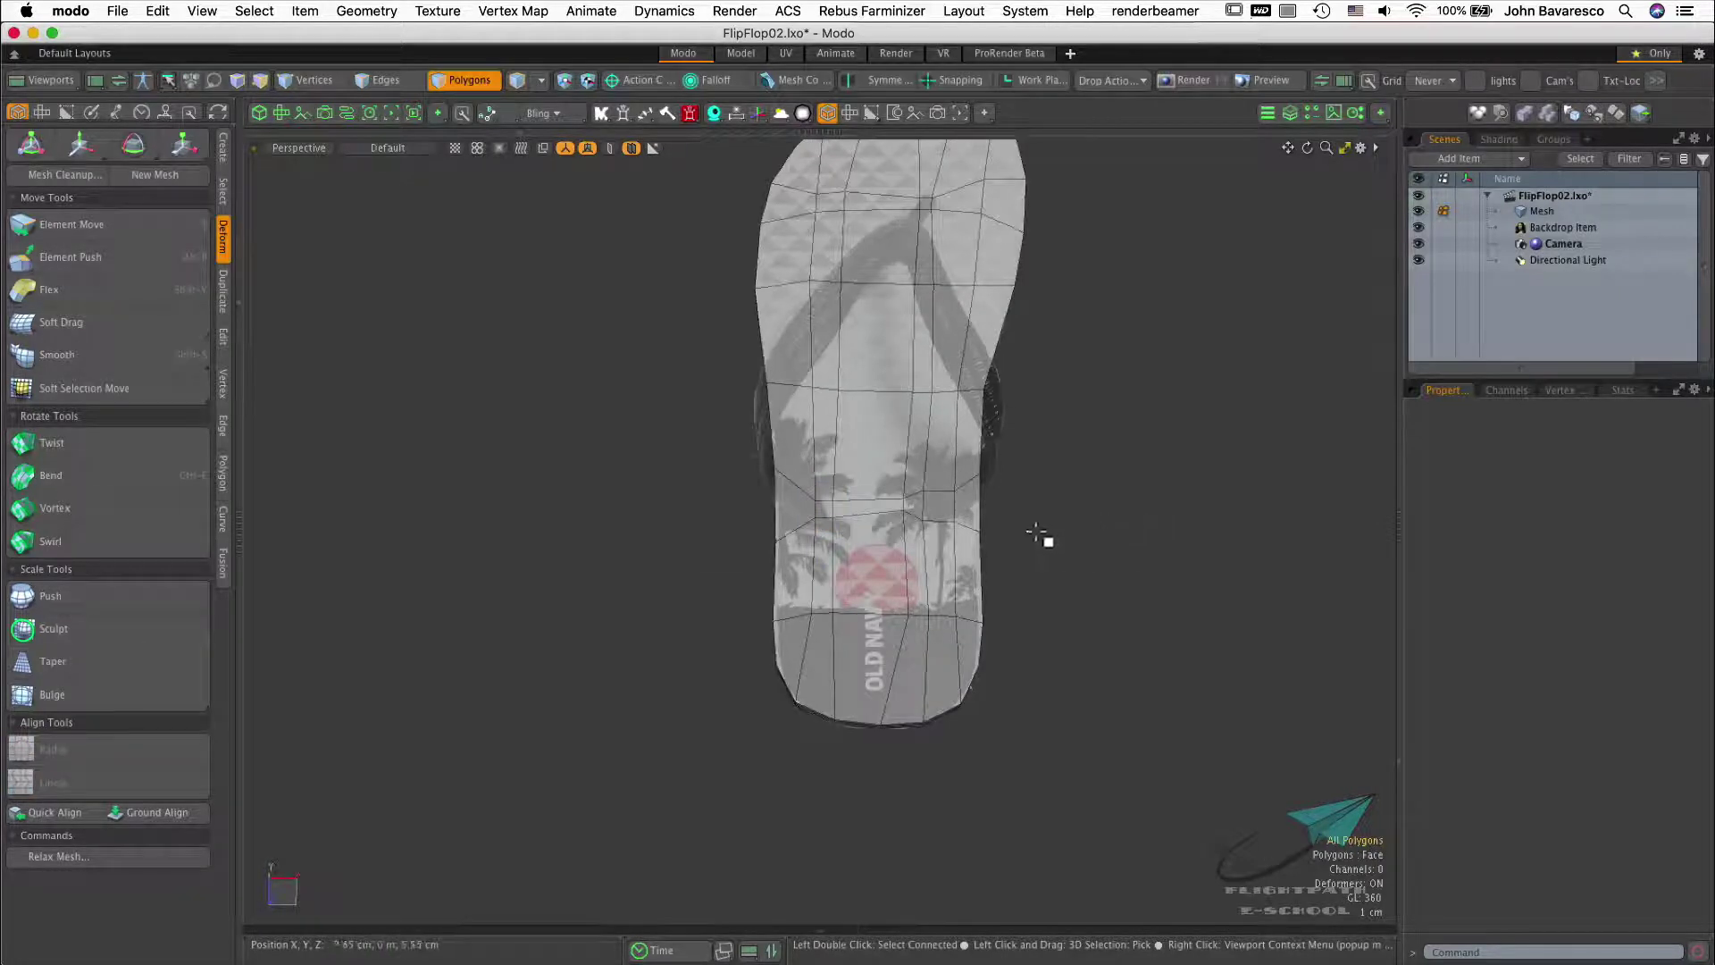
scroll(1004, 521, up, 5)
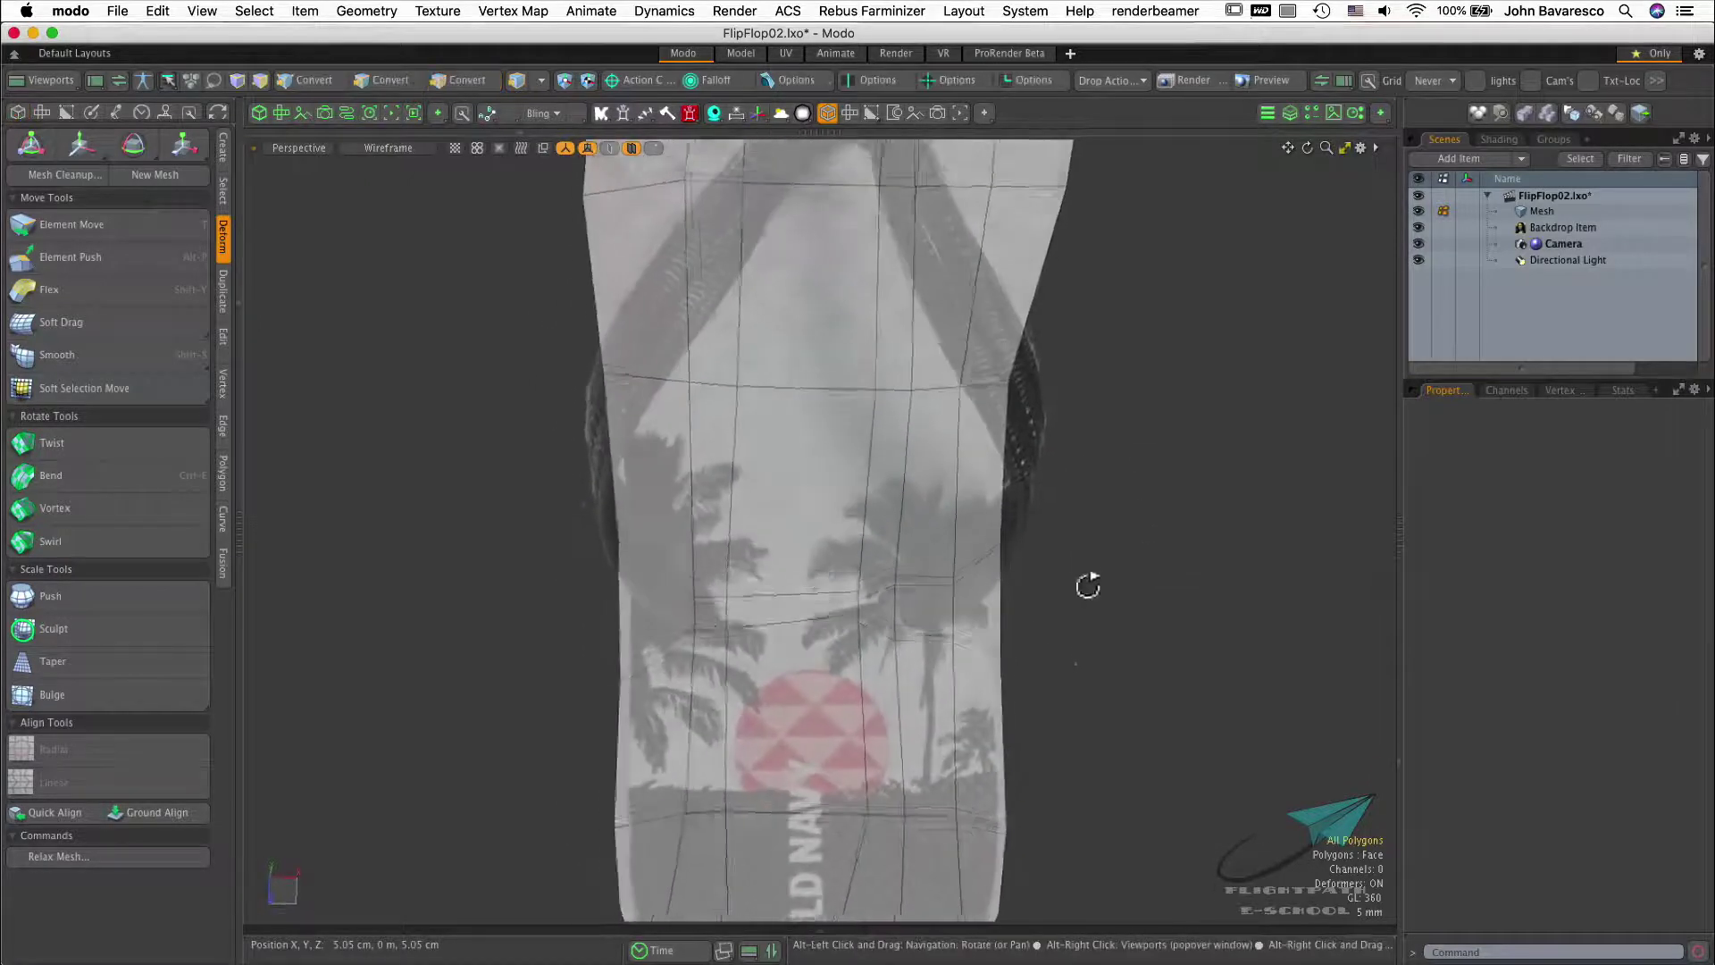
click(915, 623)
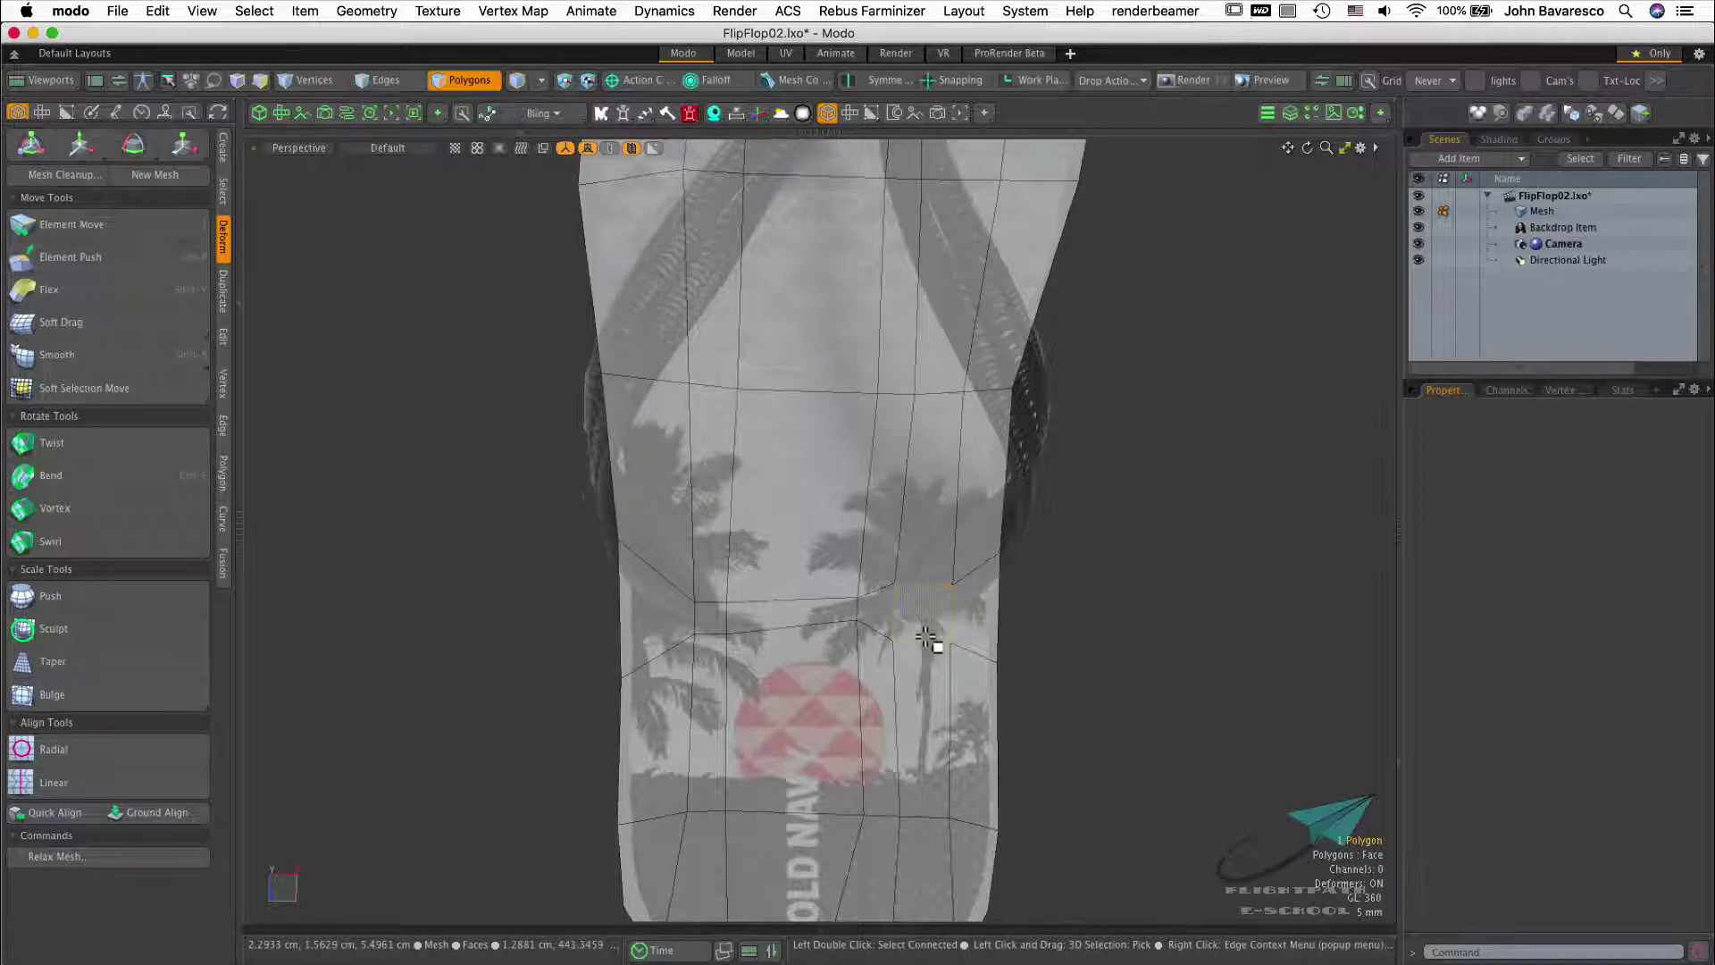
key(y)
mouse_move(925, 618)
mouse_down()
mouse_move(876, 621)
mouse_move(912, 619)
mouse_up()
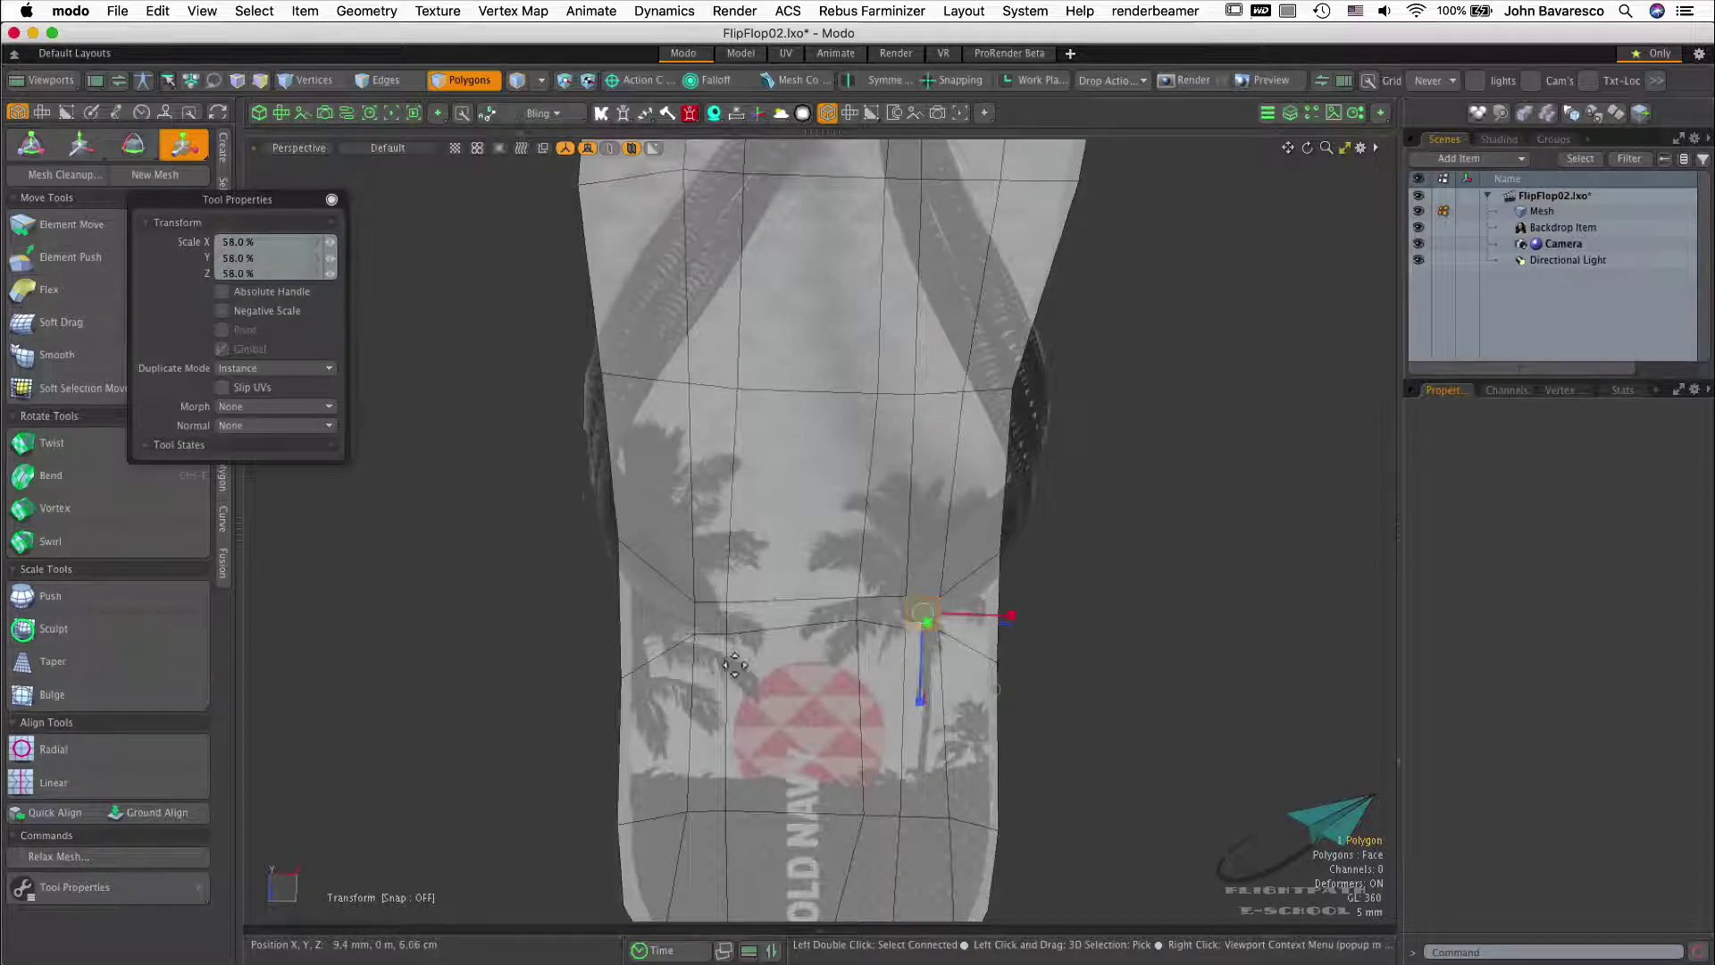
mouse_move(893, 478)
ctrl+alt+mouse_down()
mouse_move(866, 482)
mouse_move(815, 694)
mouse_move(903, 464)
ctrl+alt+mouse_up()
key(space)
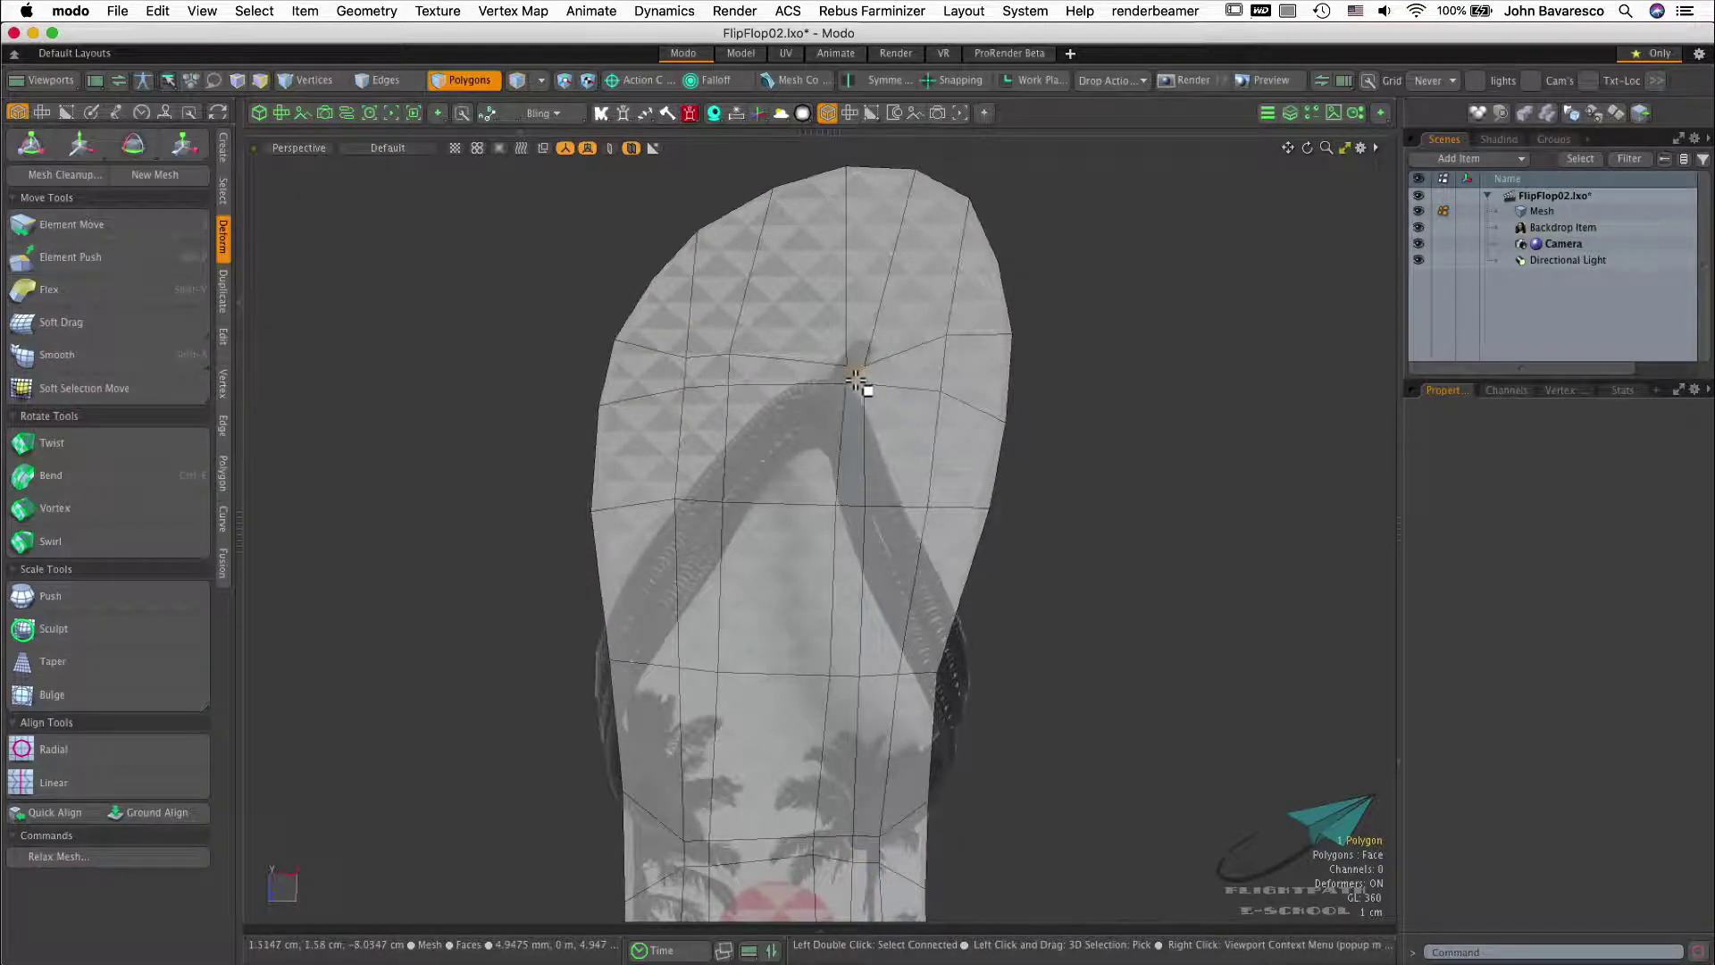
Move the toe-post polygon 500 um in X and -3 mm in Z, and turn the mesh's subdivision back on
key(w)
drag(855, 375, 857, 365)
ctrl+alt+drag(807, 479, 760, 530)
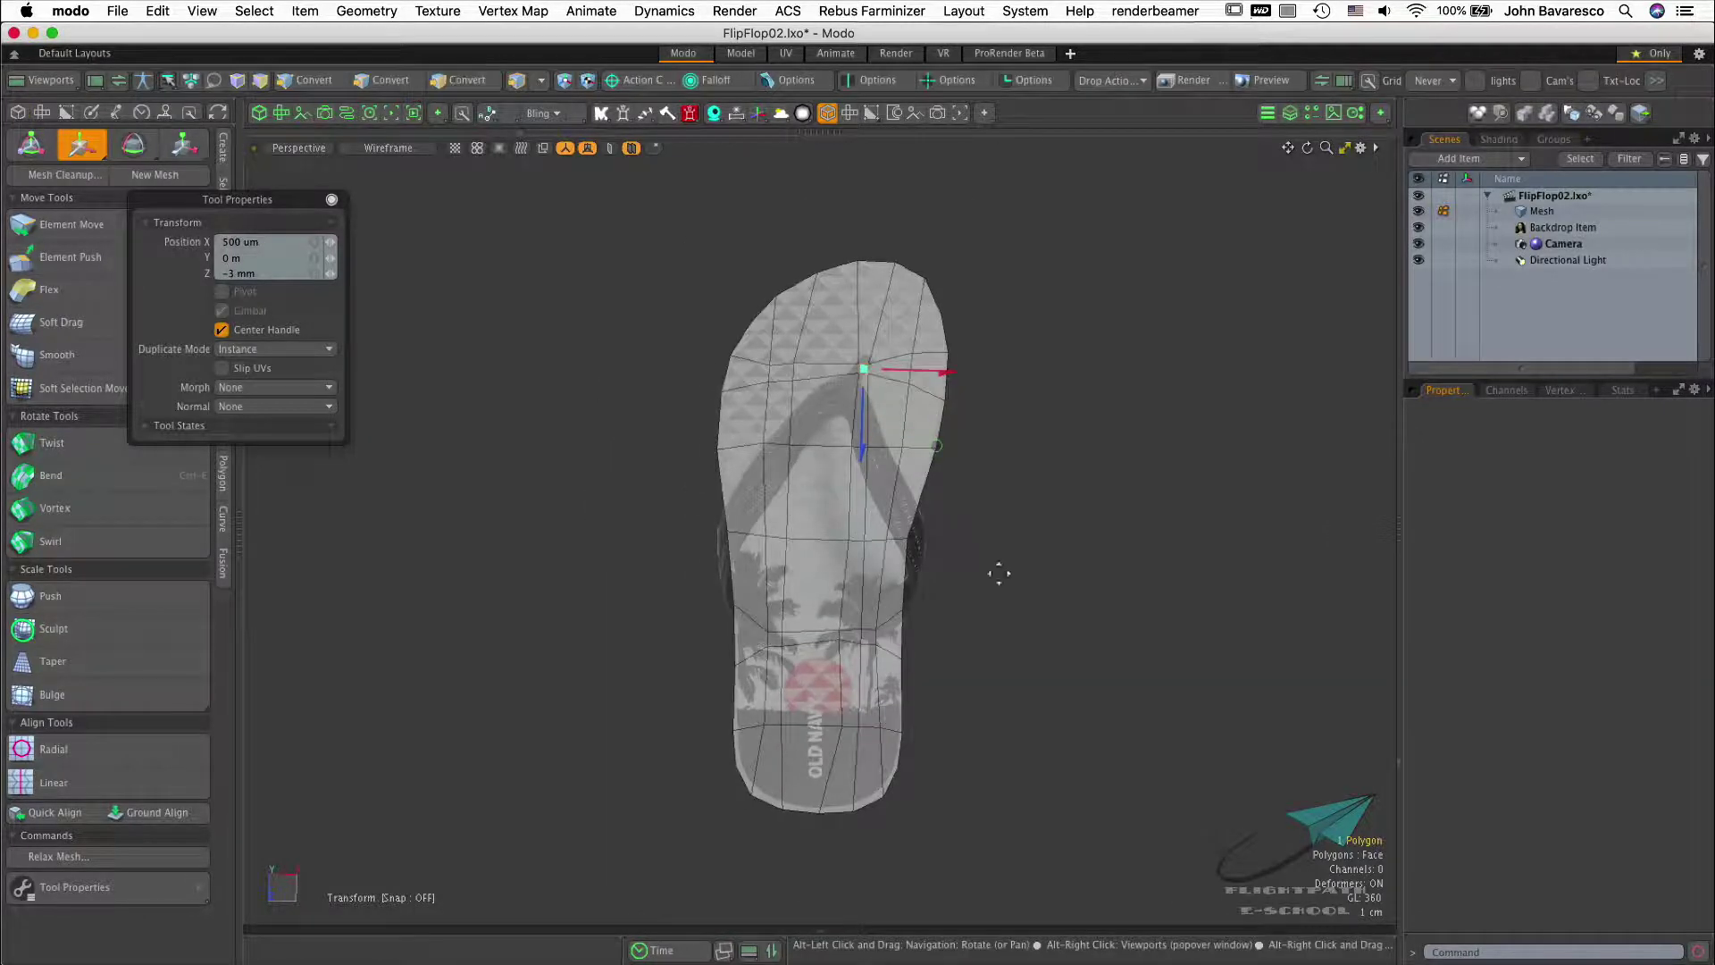
key(q)
ctrl+alt+drag(834, 652, 922, 613)
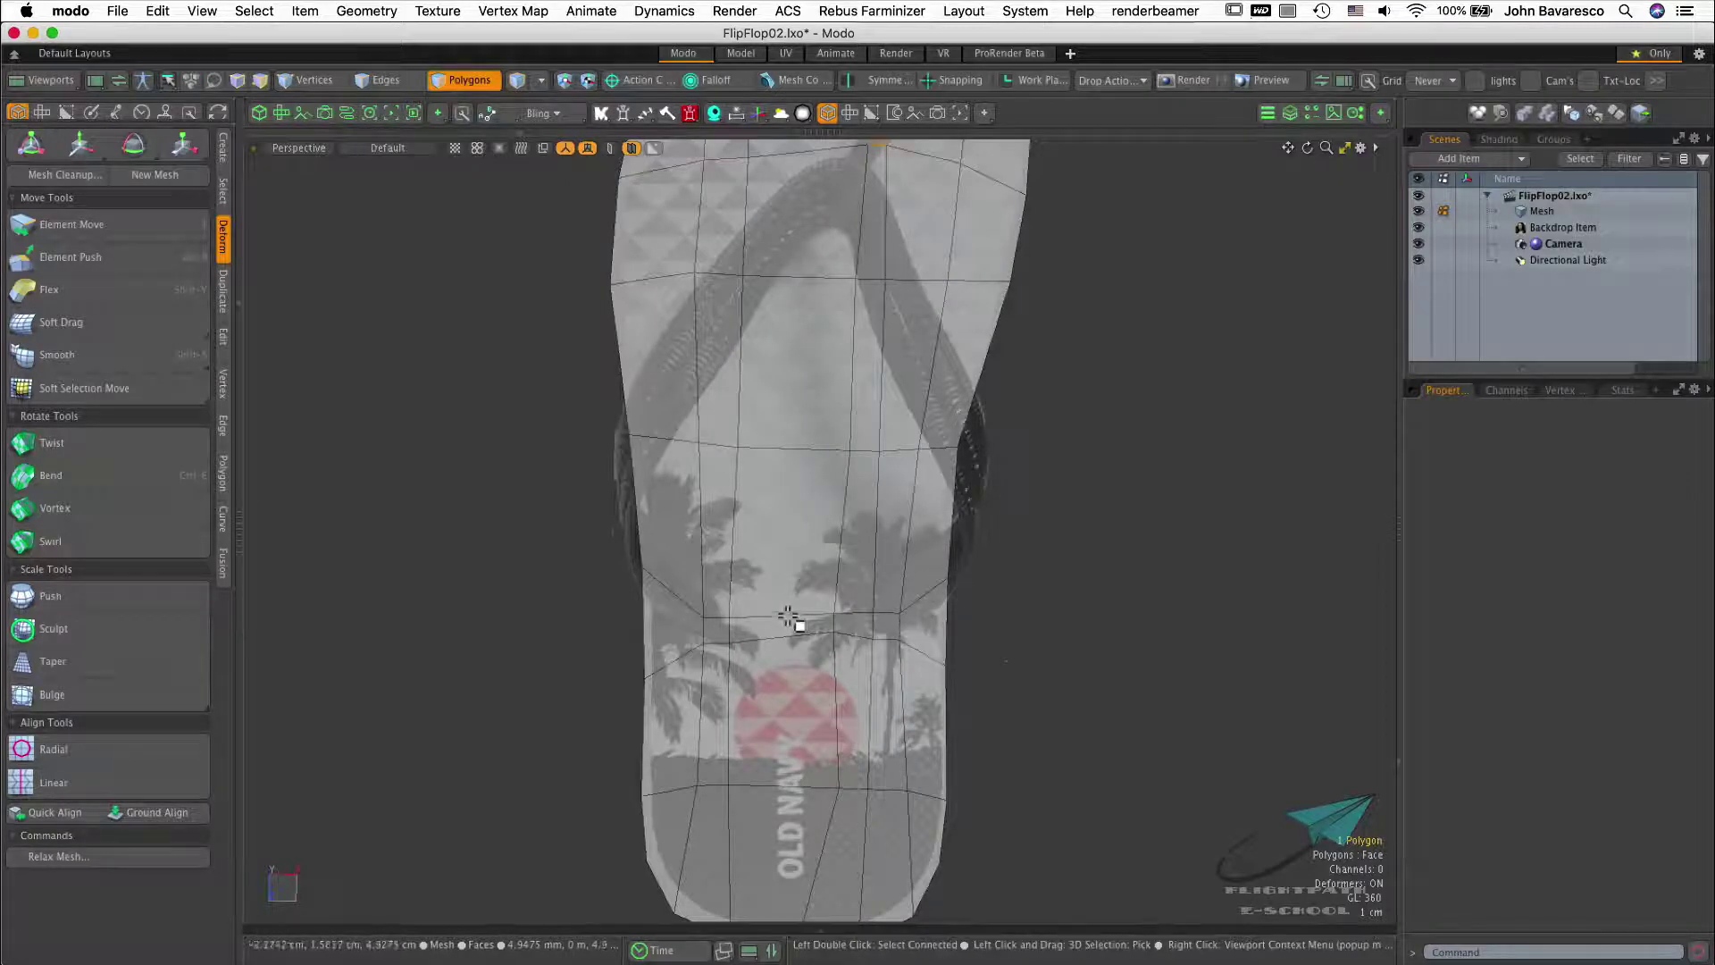
alt+drag(1034, 547, 1088, 513)
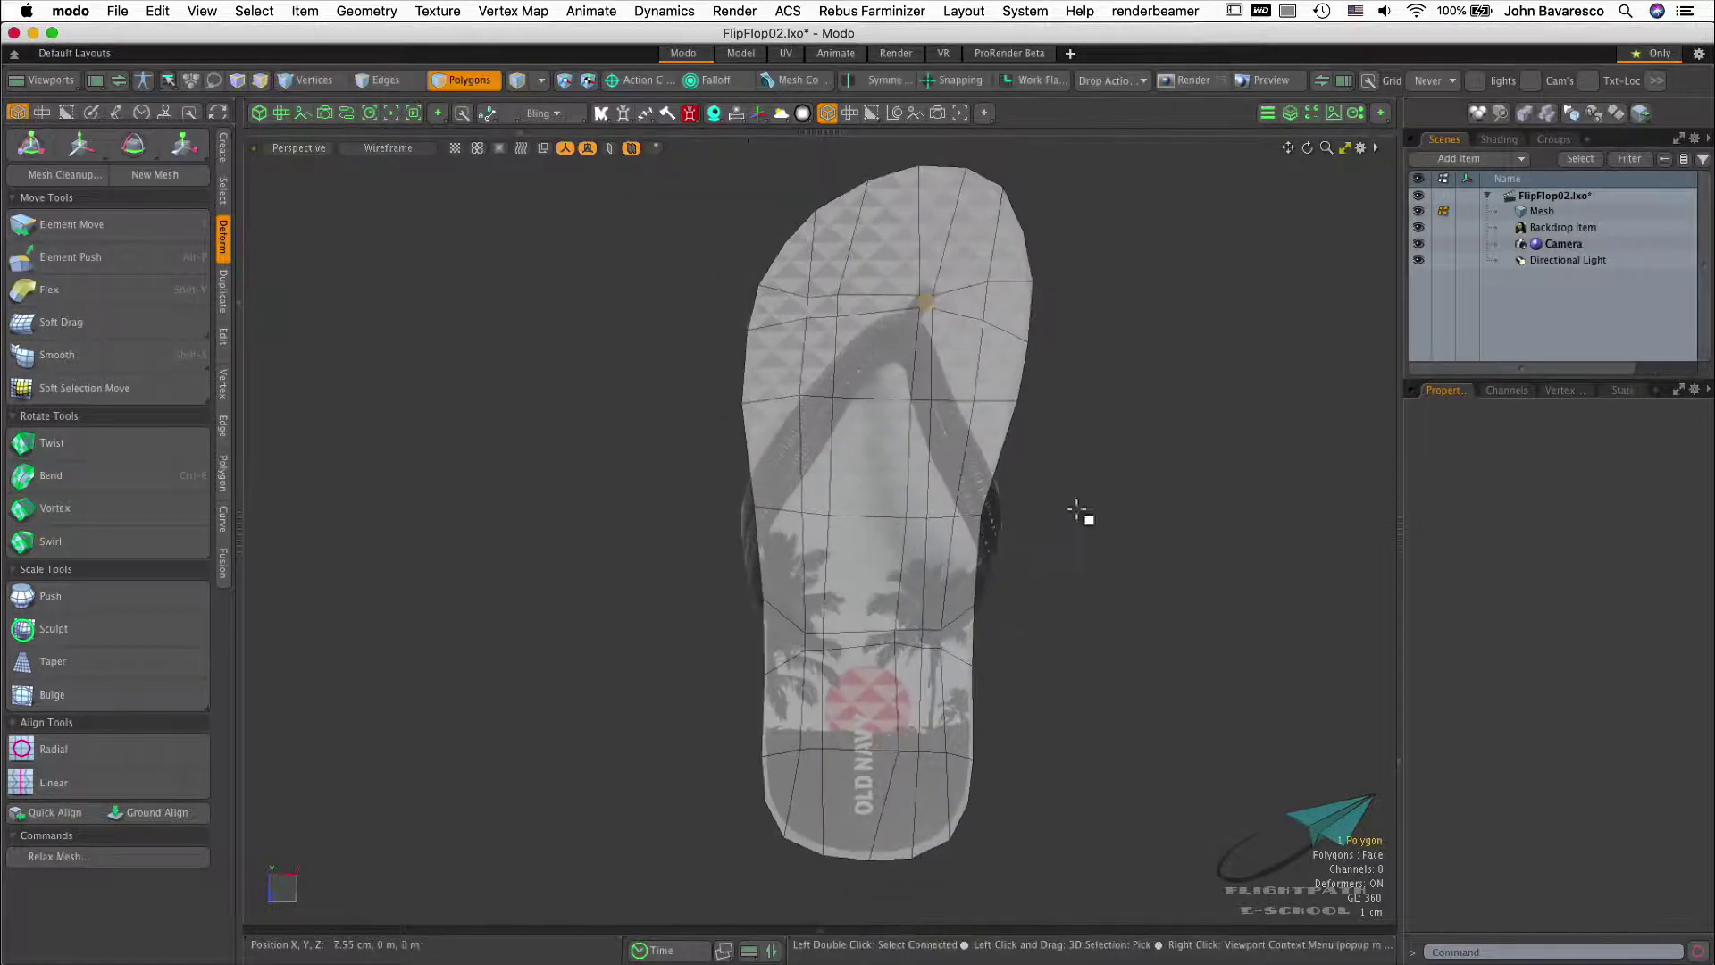
key(Tab)
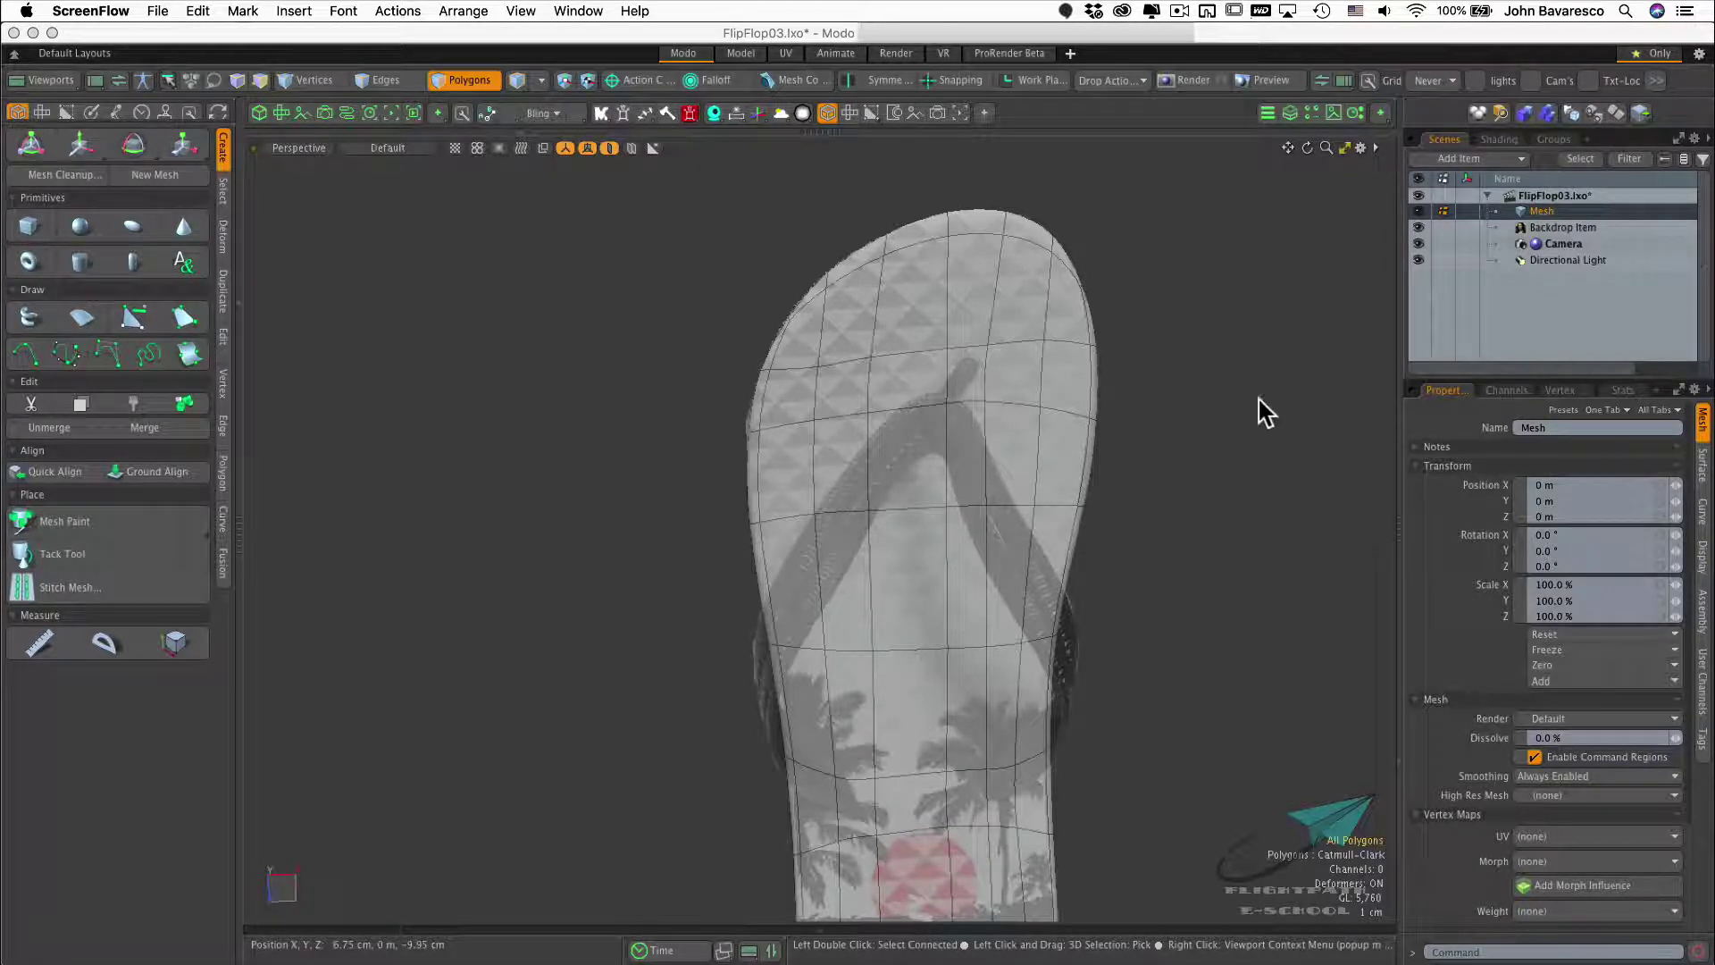
Rename the mesh item to Sole and add a new empty mesh item to the scene
click(1561, 430)
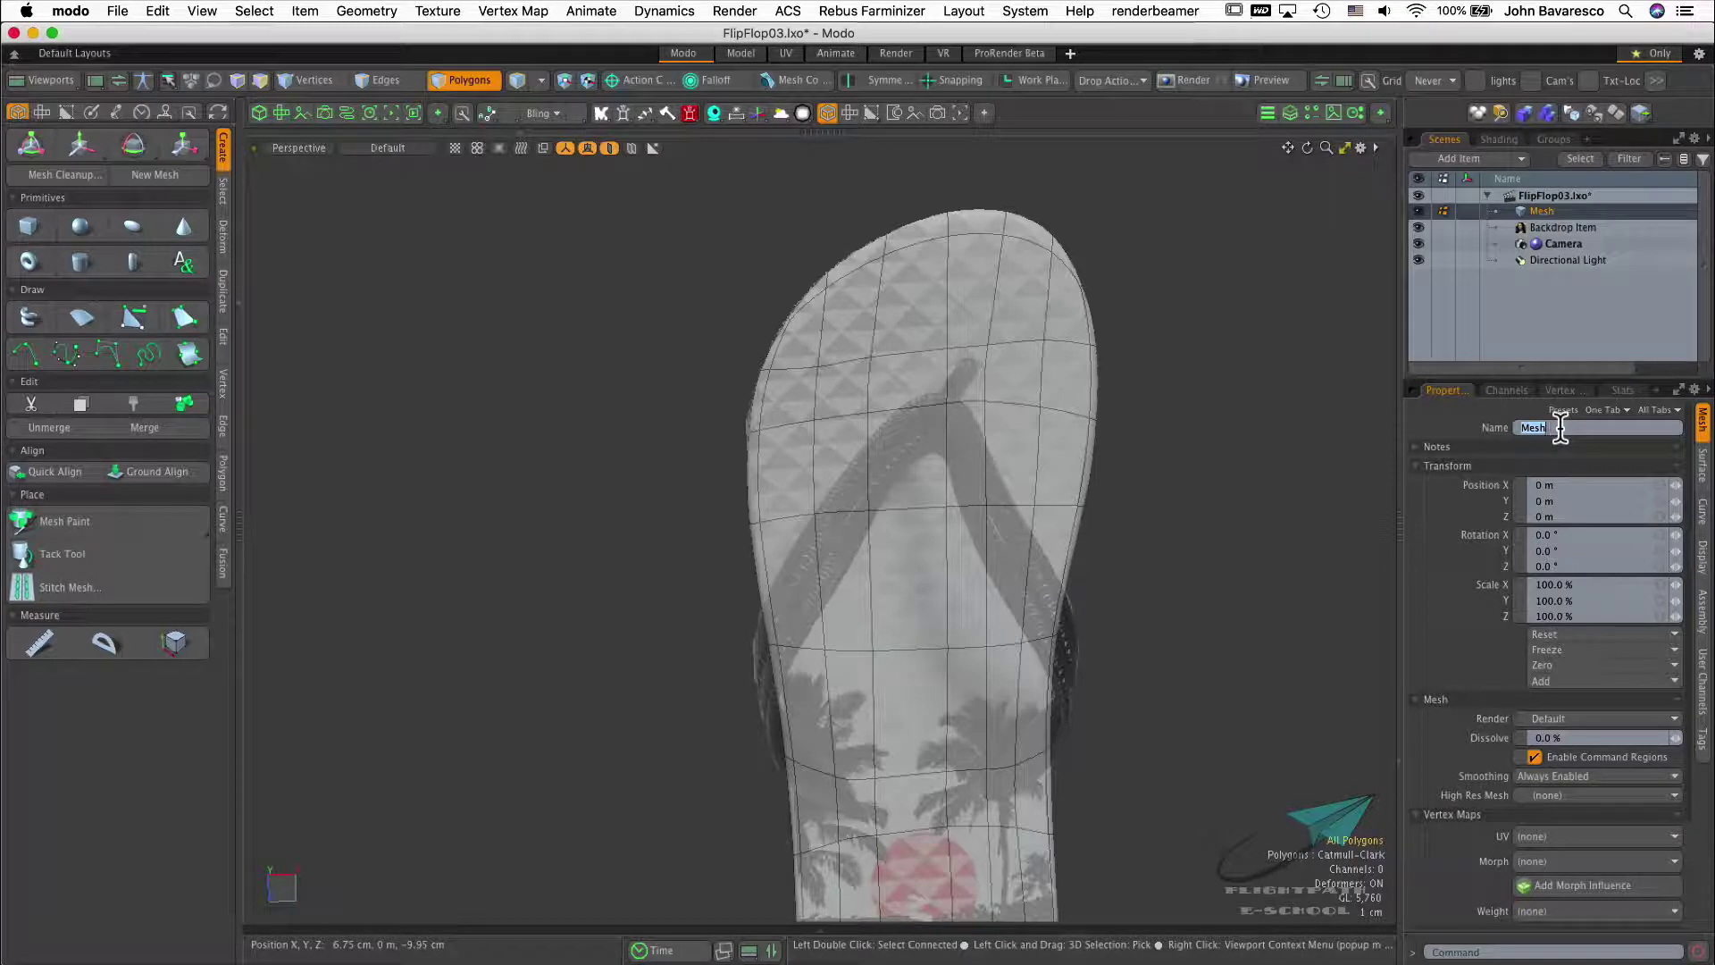
text(Sole)
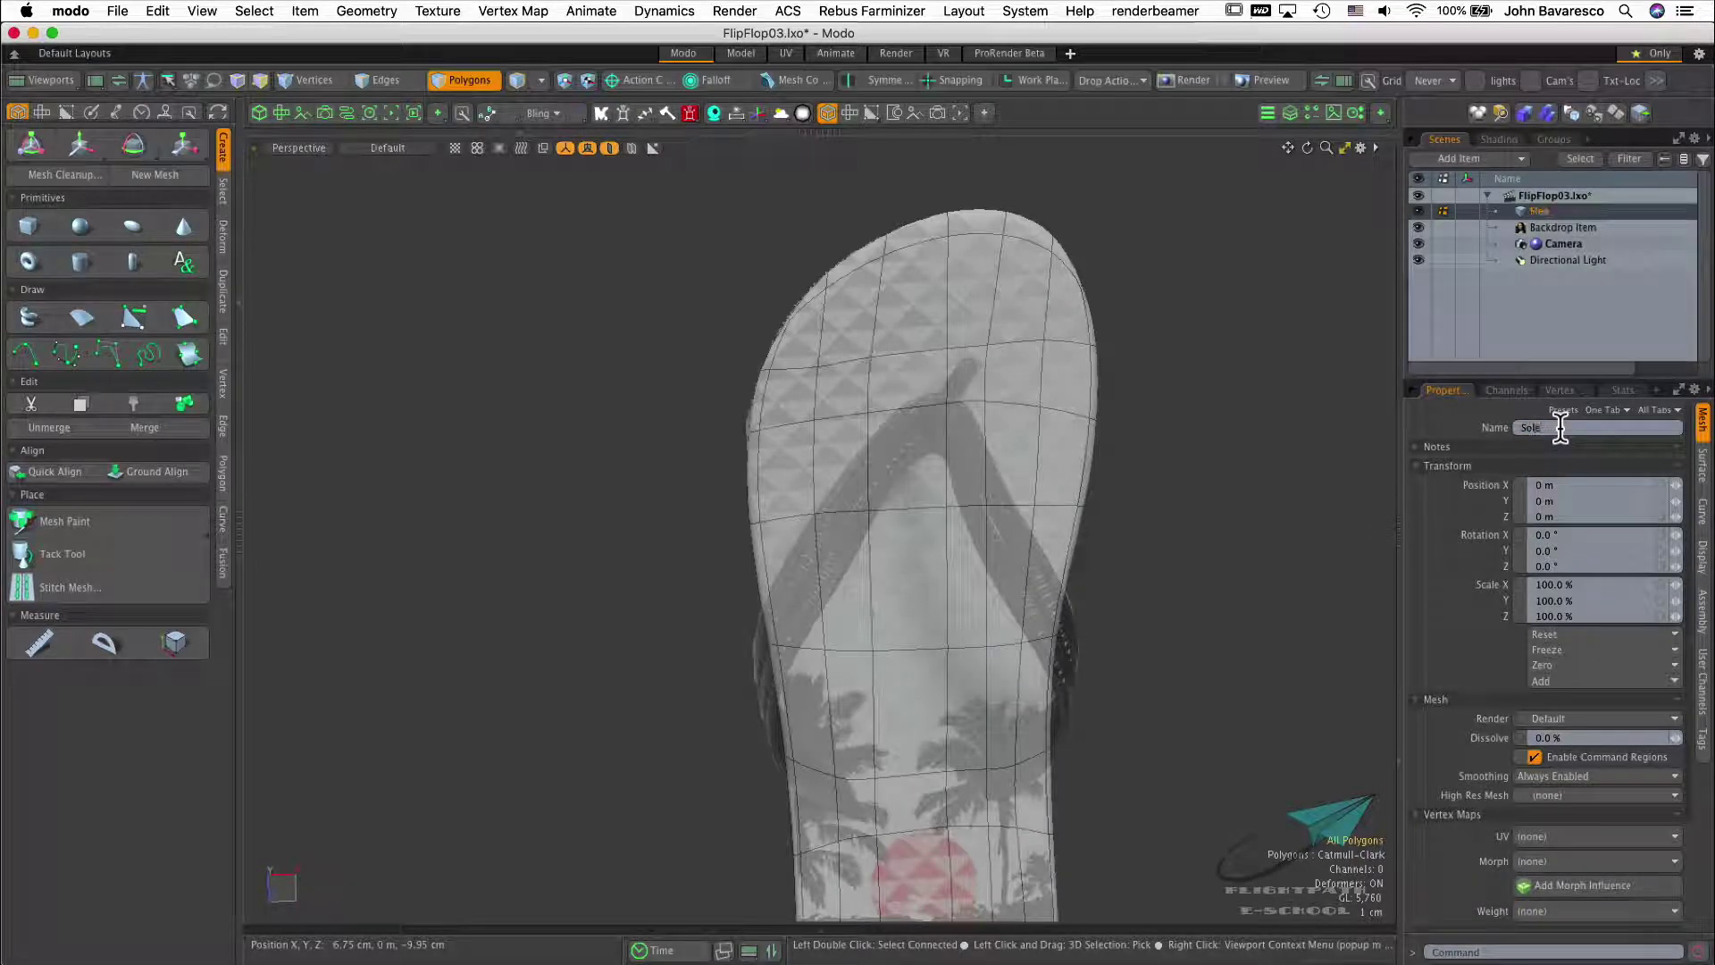
key(Return)
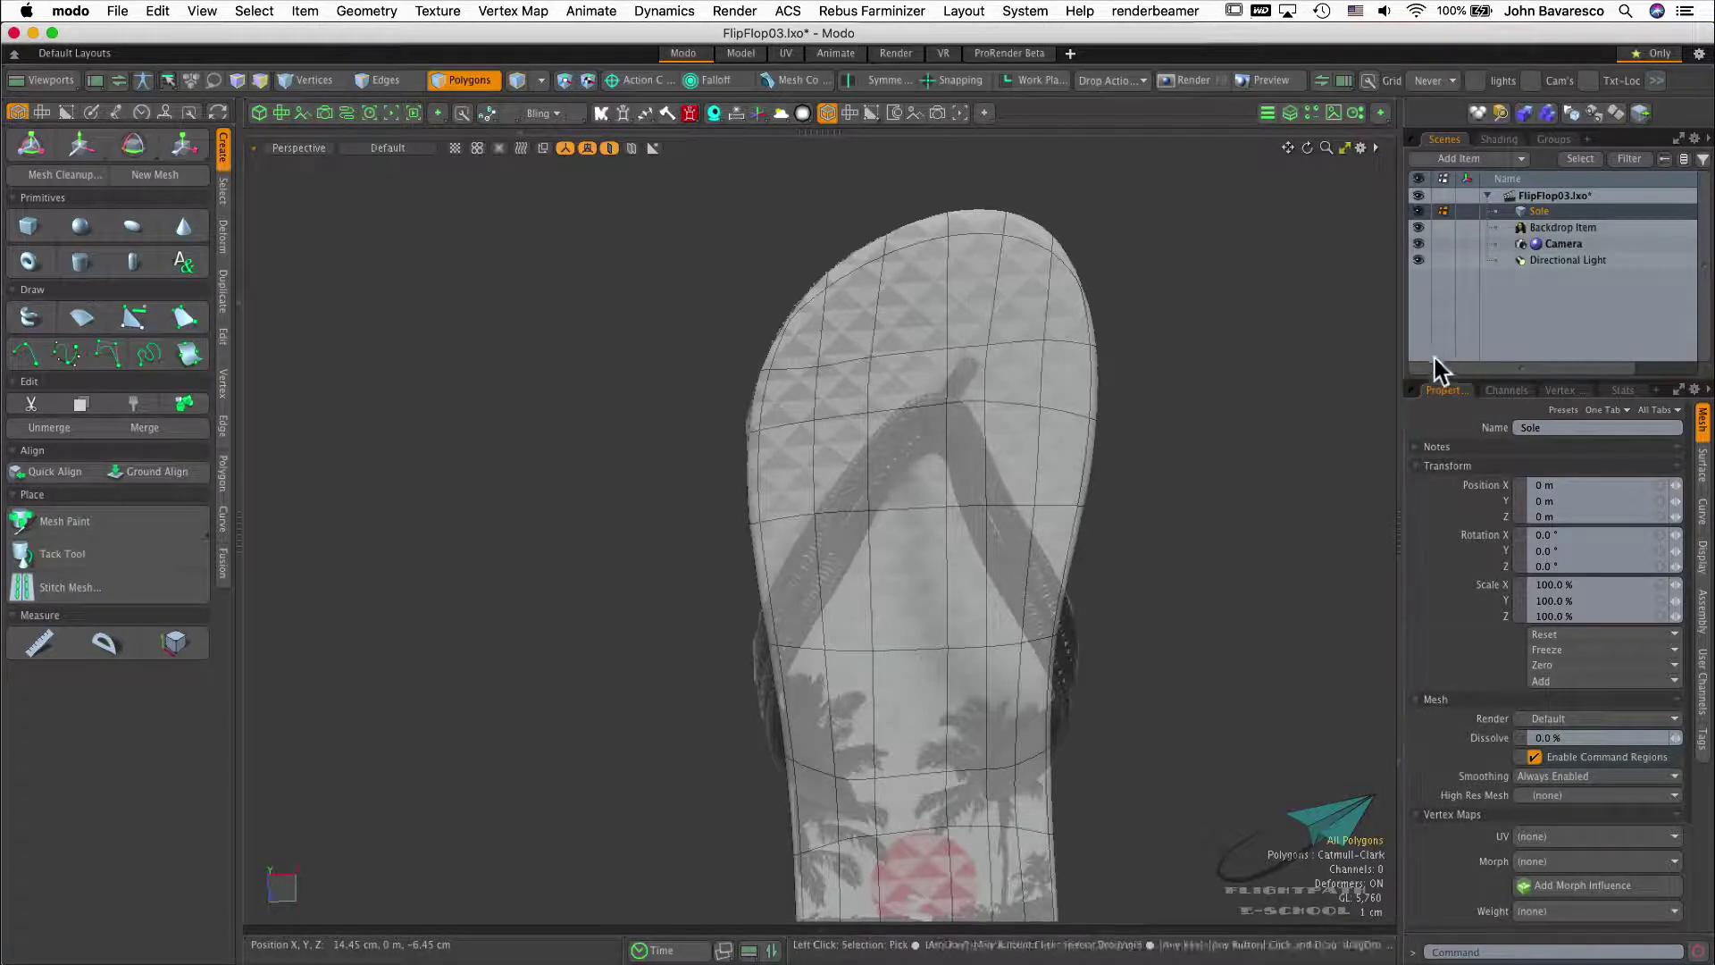
click(1521, 158)
click(1522, 161)
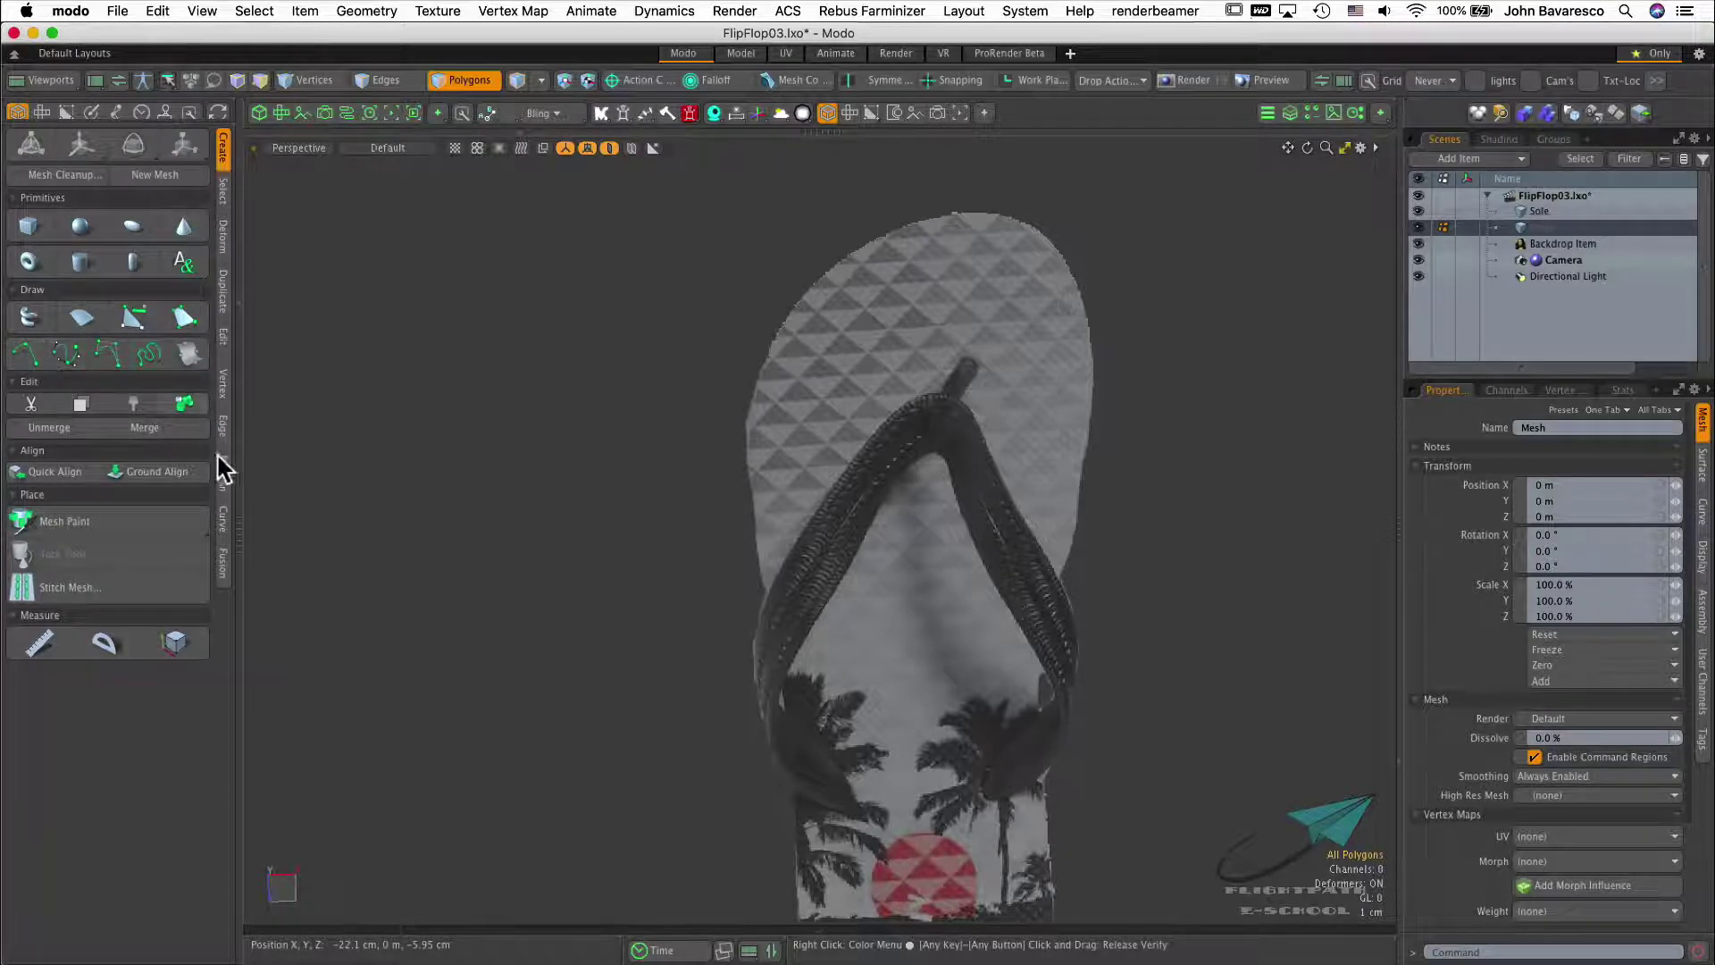
Set the backdrop item's transparency to 80%
click(222, 526)
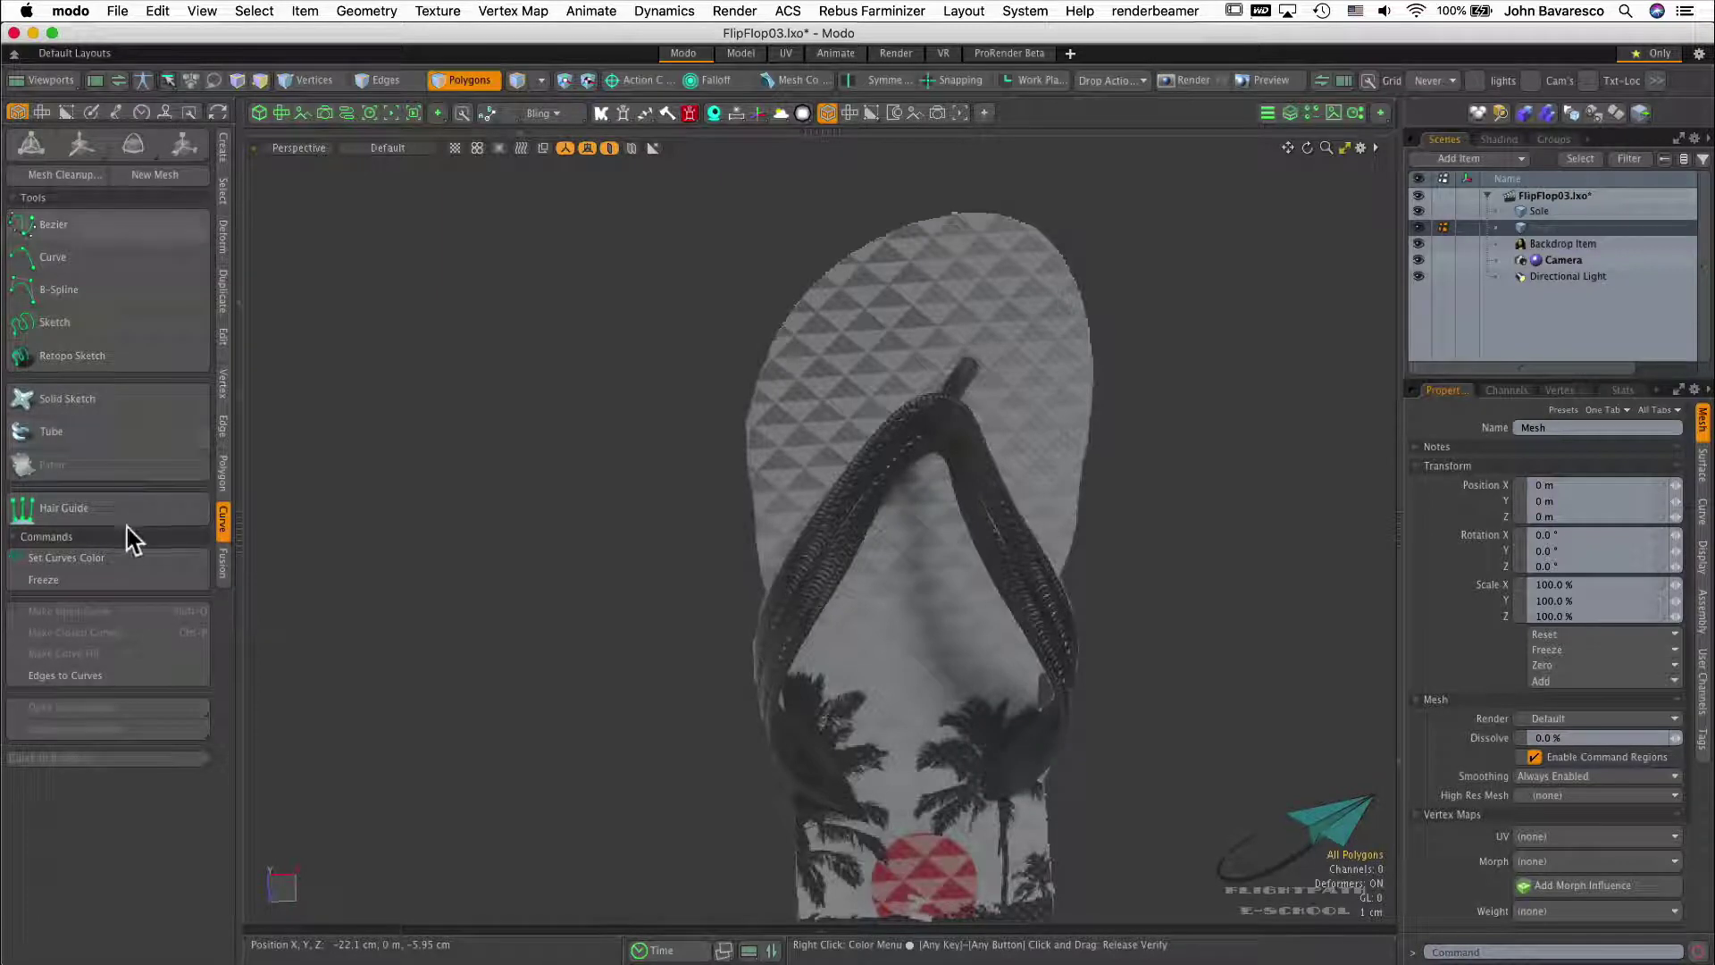
click(1583, 243)
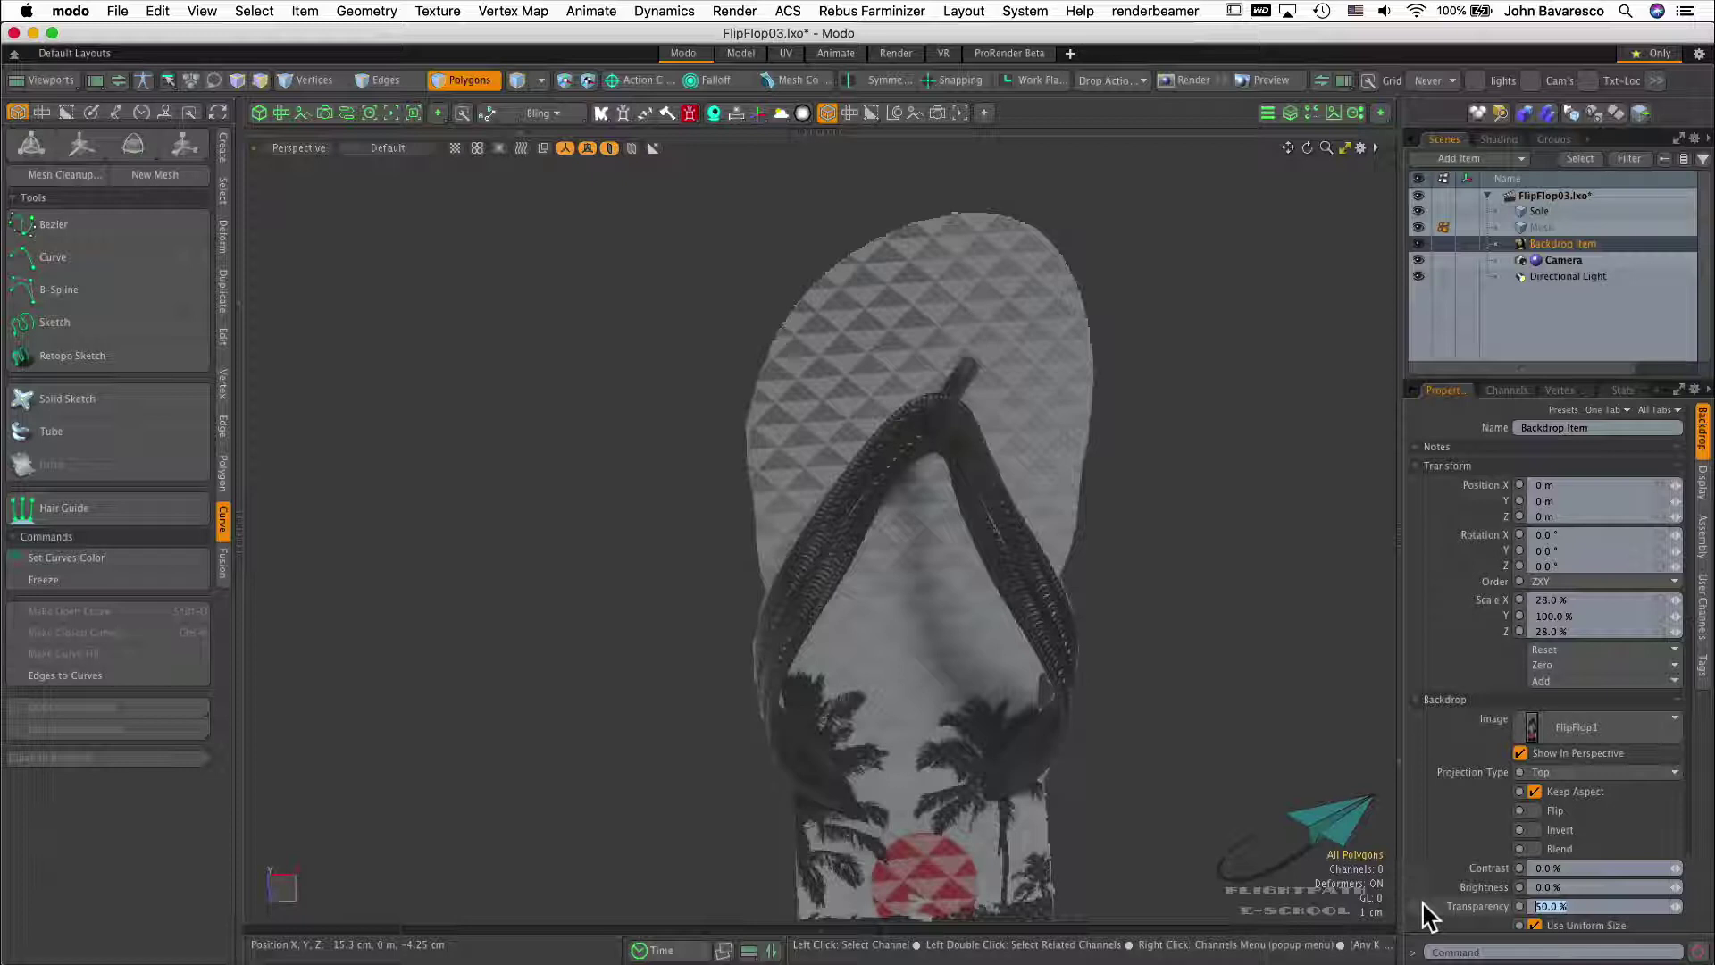
text(80)
key(Return)
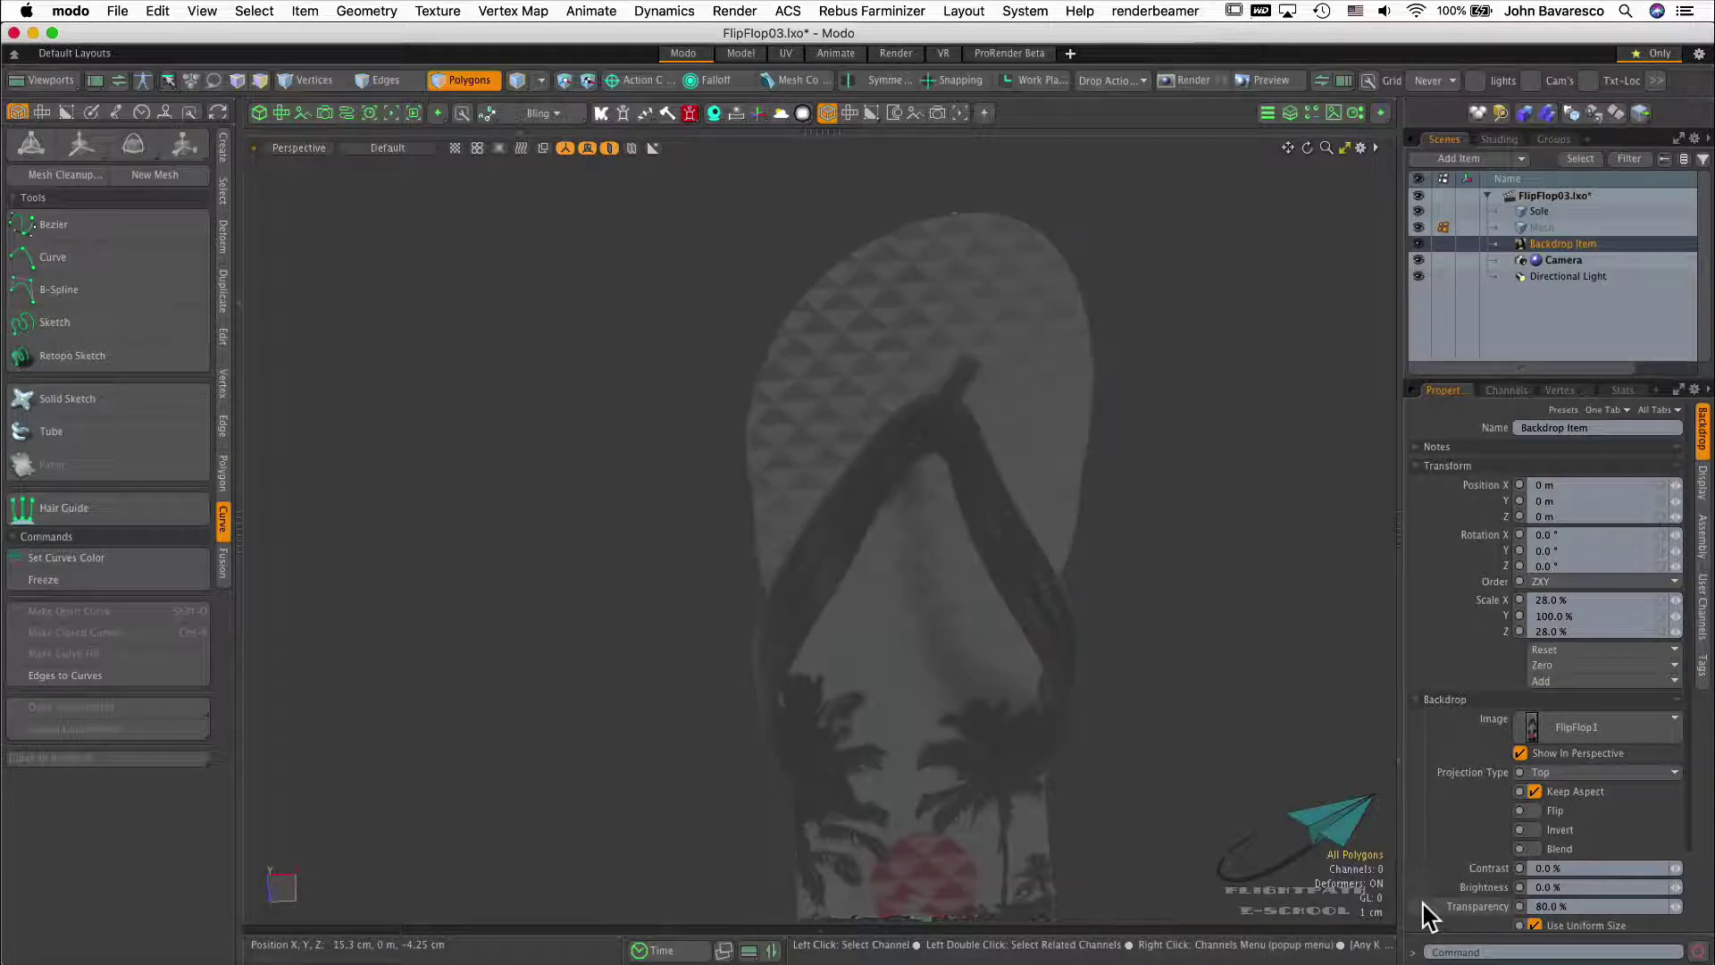
Draw a six-point curve along the centre of the right strap from its rear attachment to near the toe post, adjusting its points
click(52, 255)
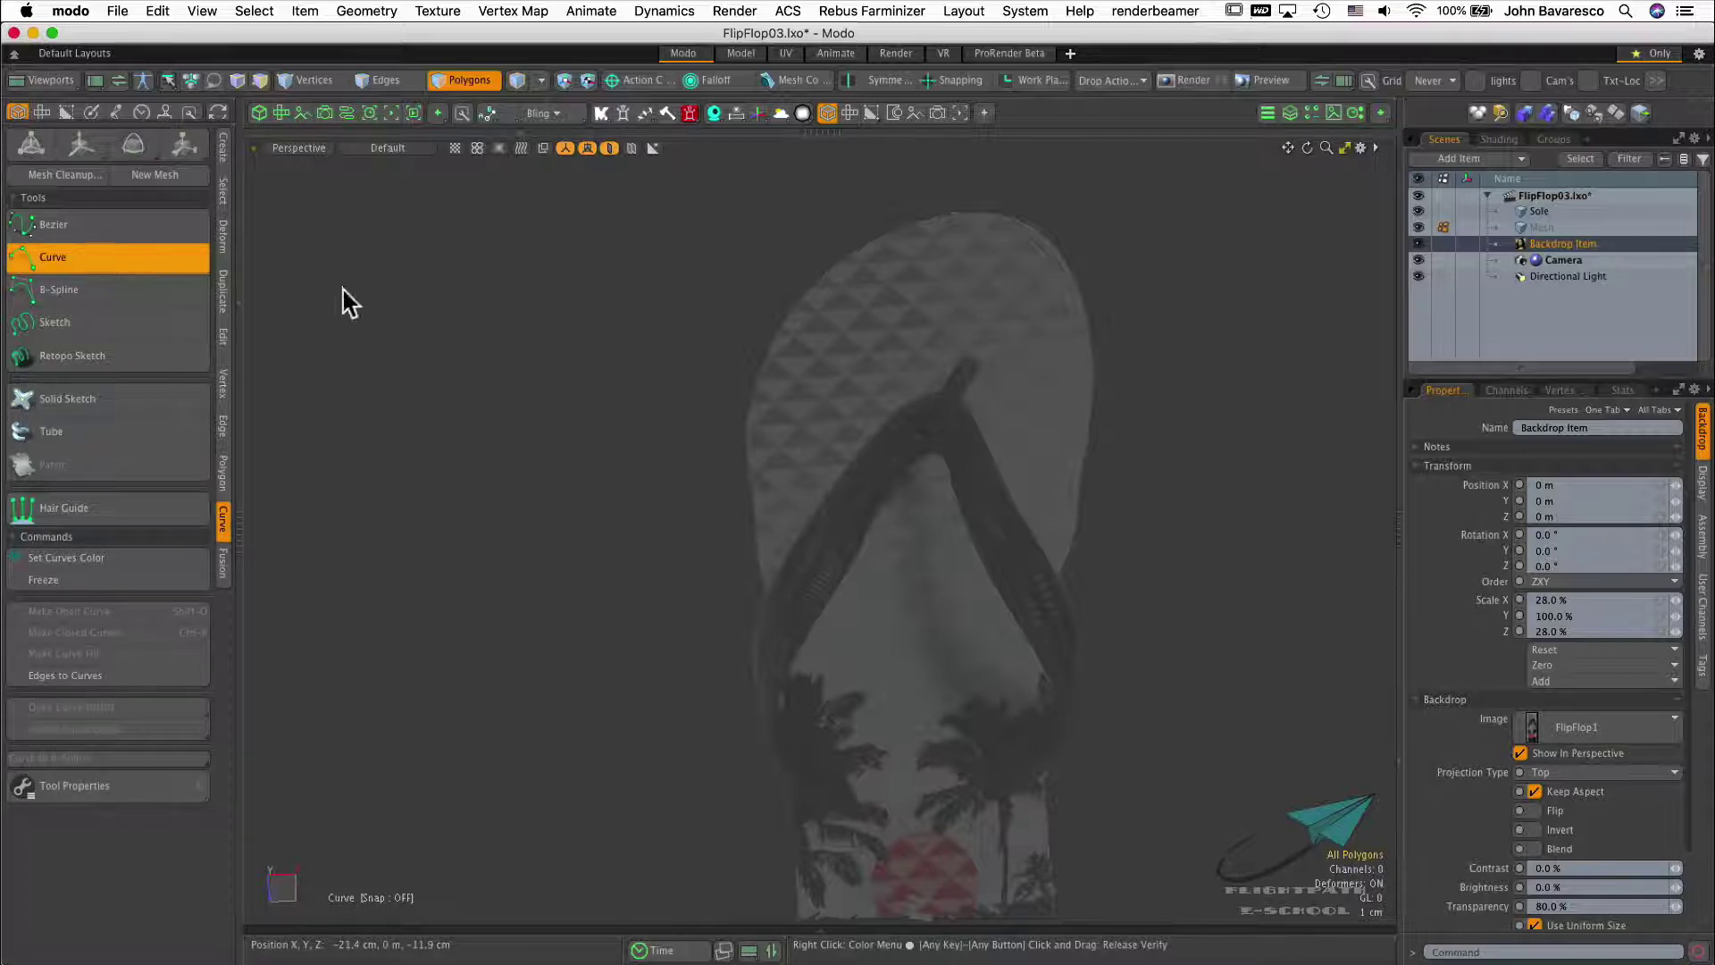
click(987, 797)
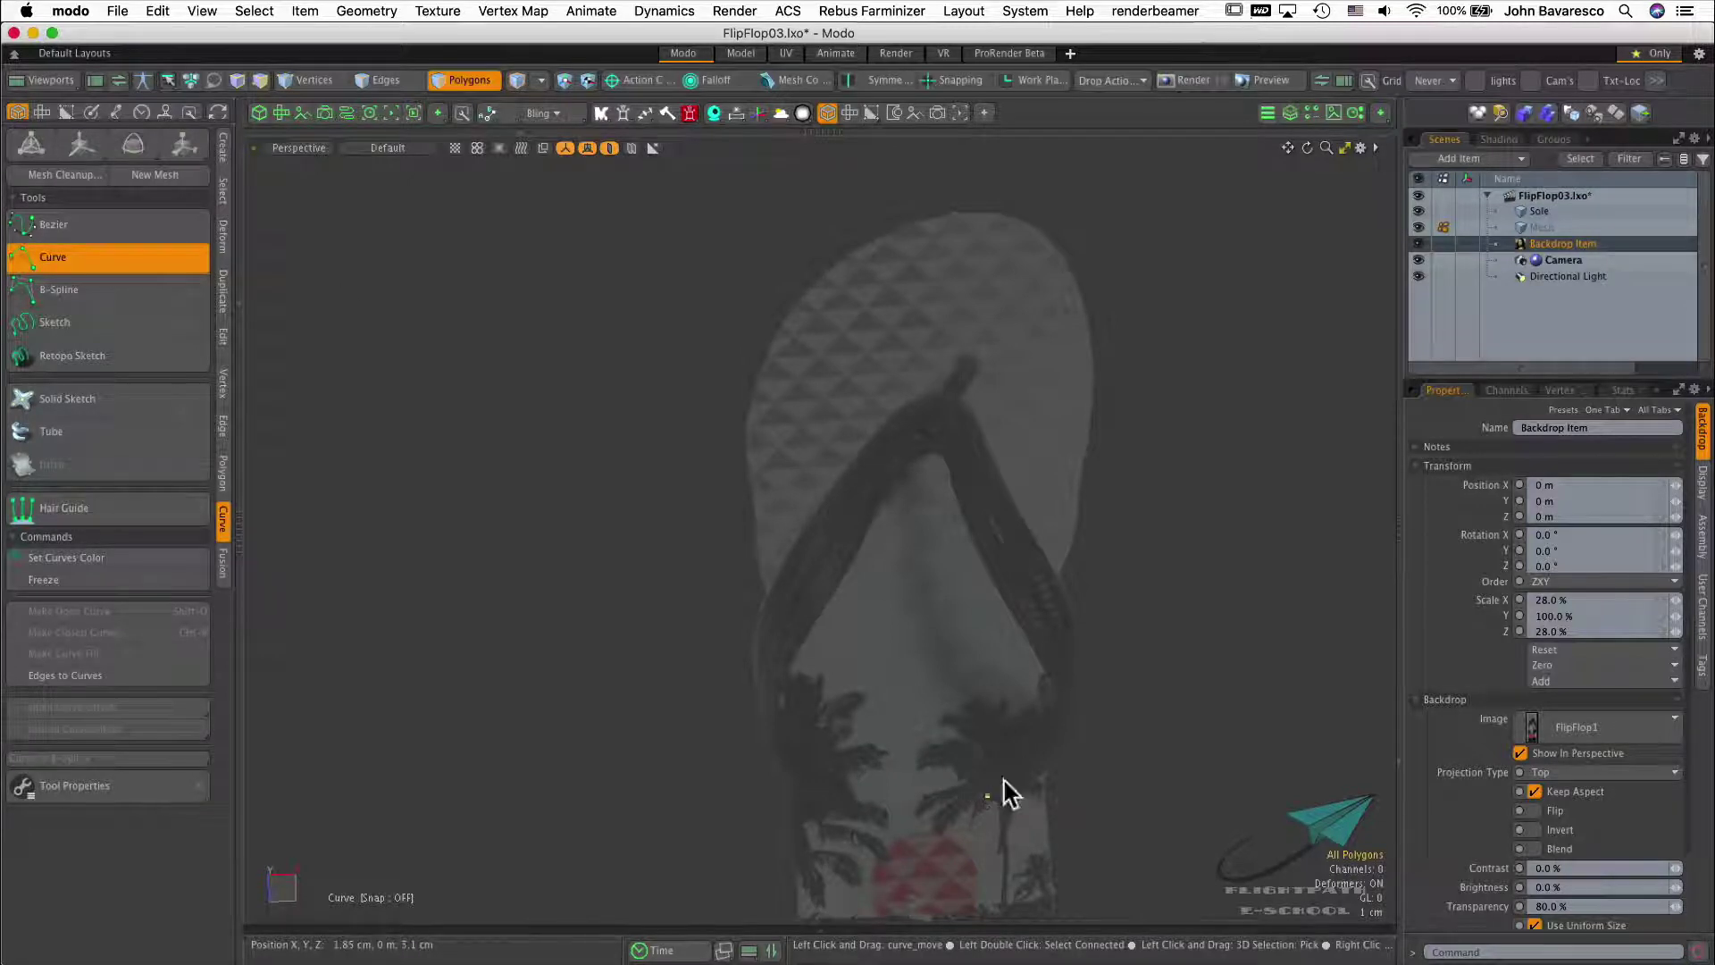
click(1043, 746)
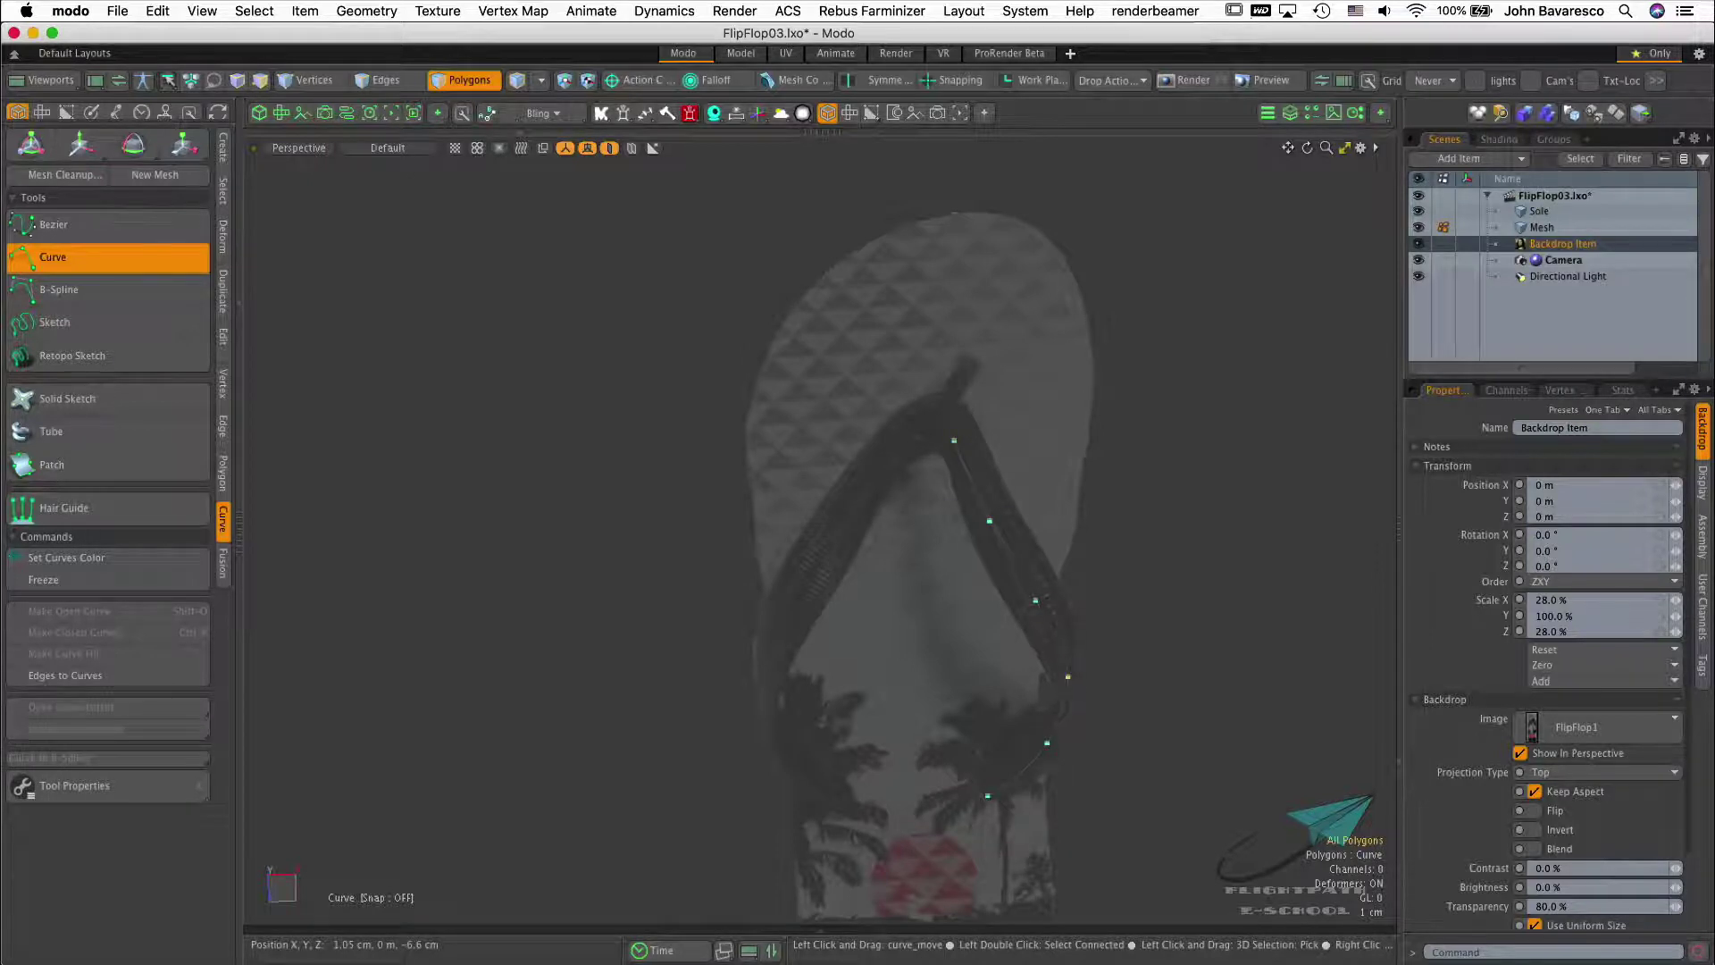
click(1046, 742)
Raise the strap curve's points near the toe post above the plane of the backdrop image
key(ctrl+space)
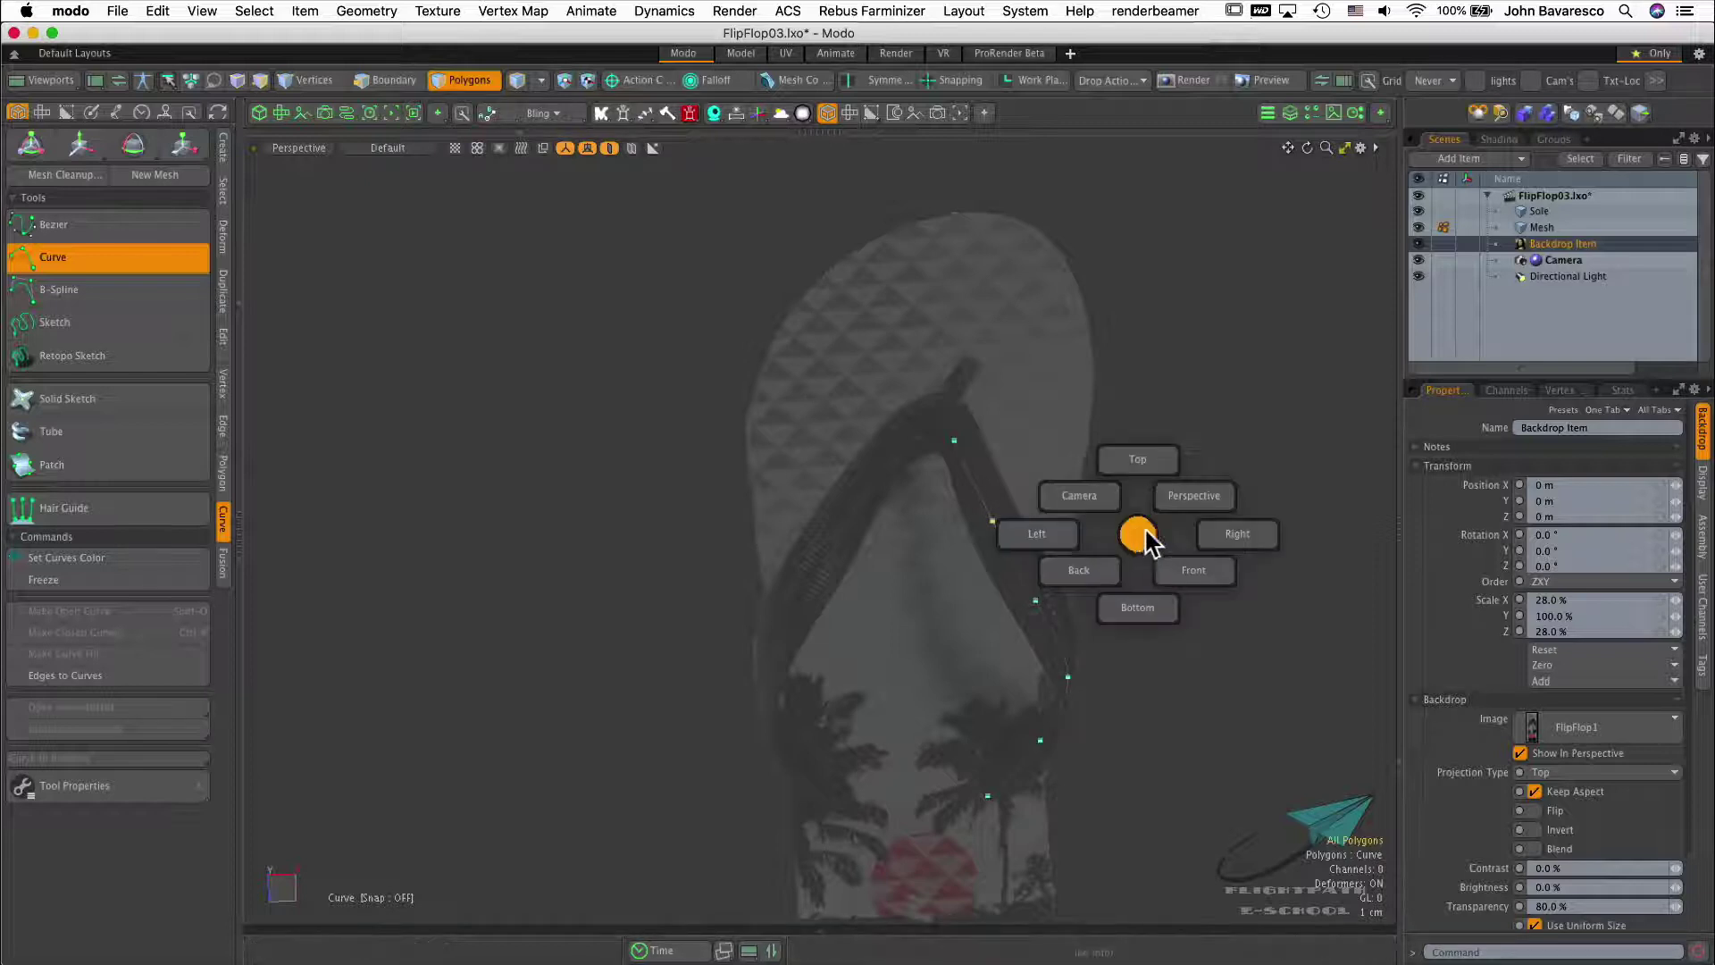
click(1206, 536)
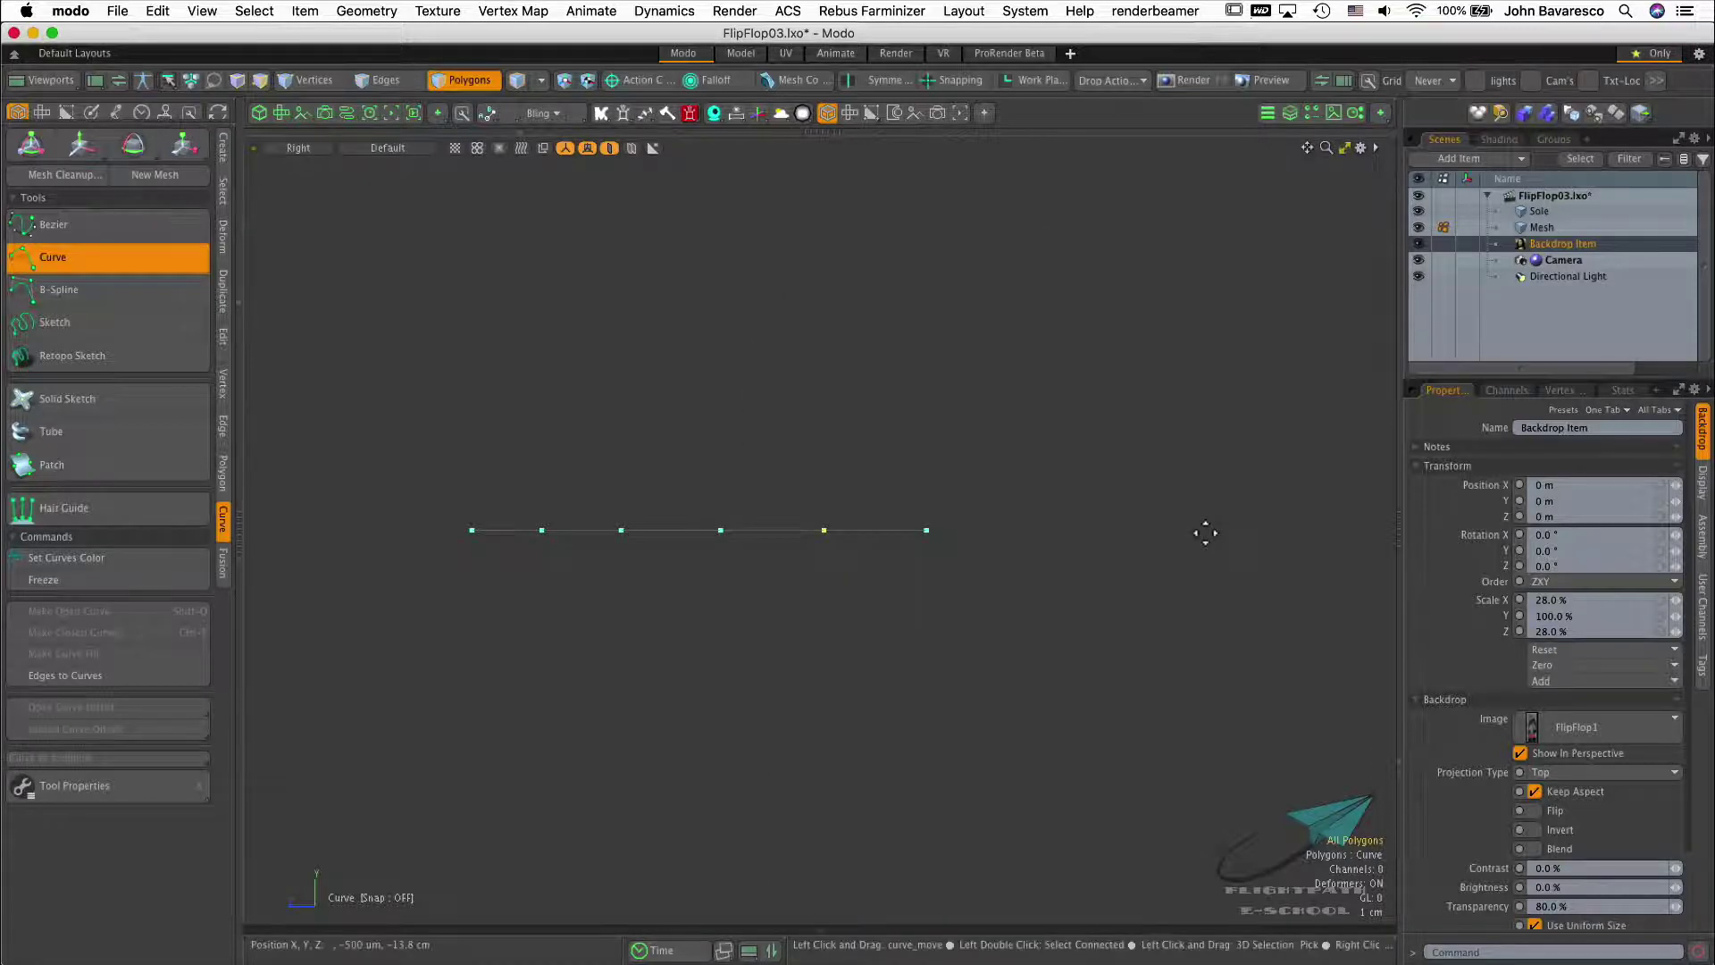
key(ctrl+space)
click(1235, 495)
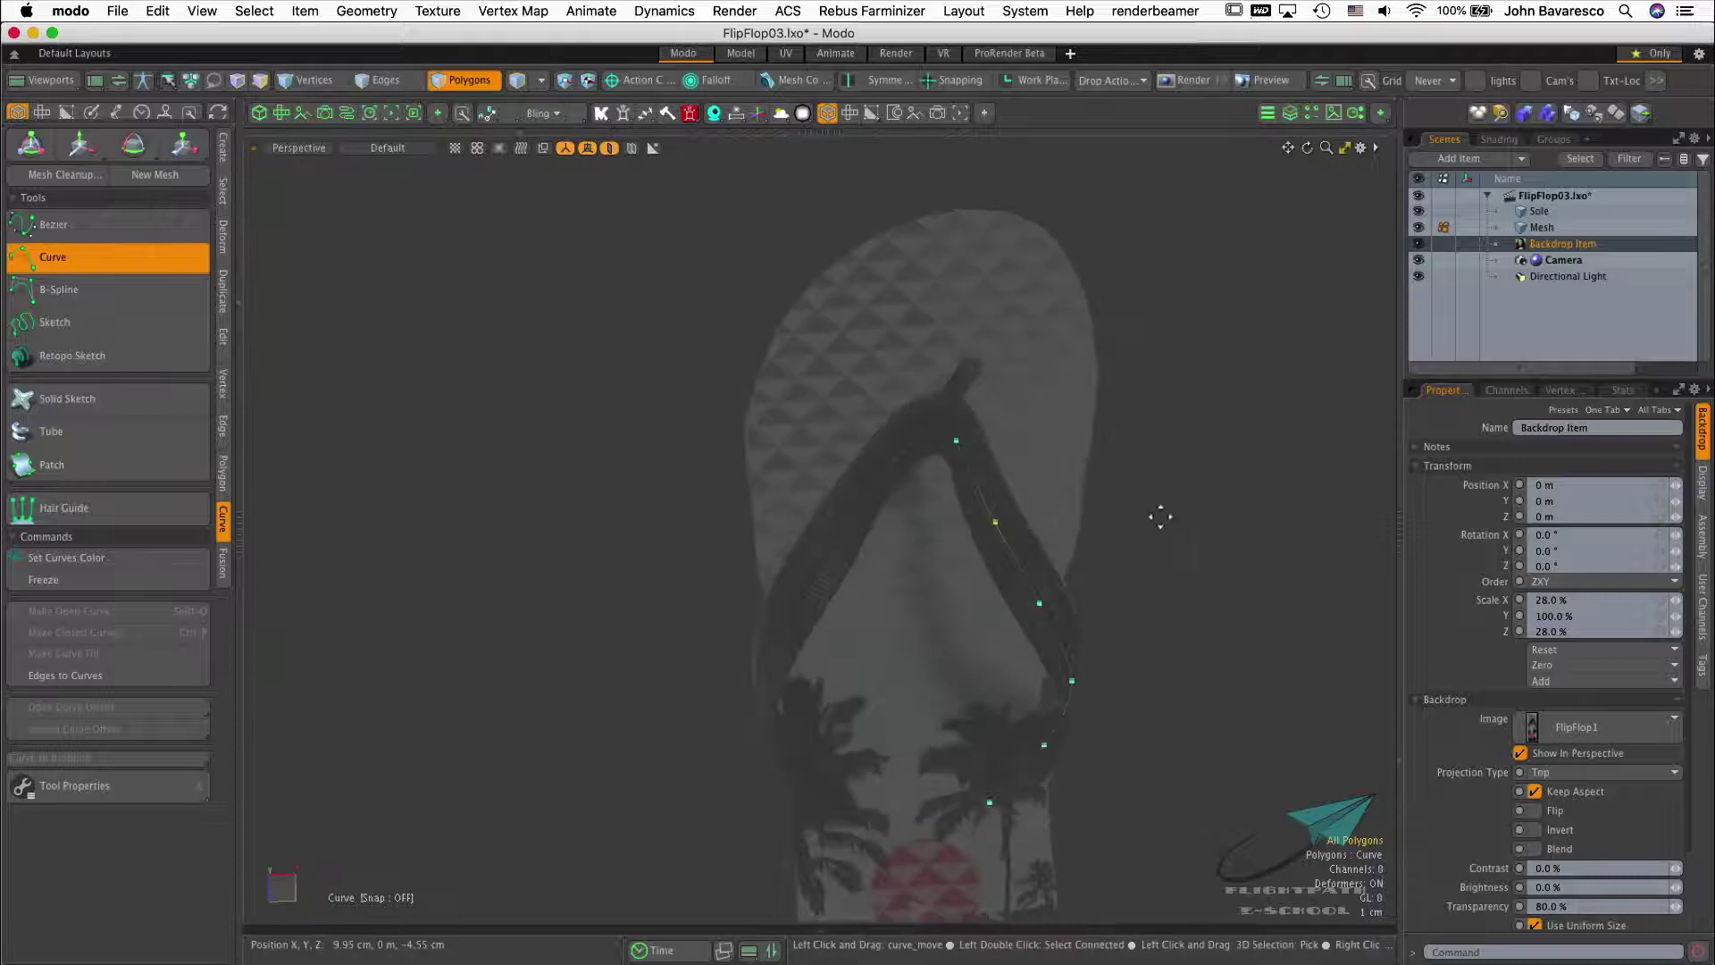
alt+drag(1161, 516, 885, 437)
alt+drag(886, 372, 888, 429)
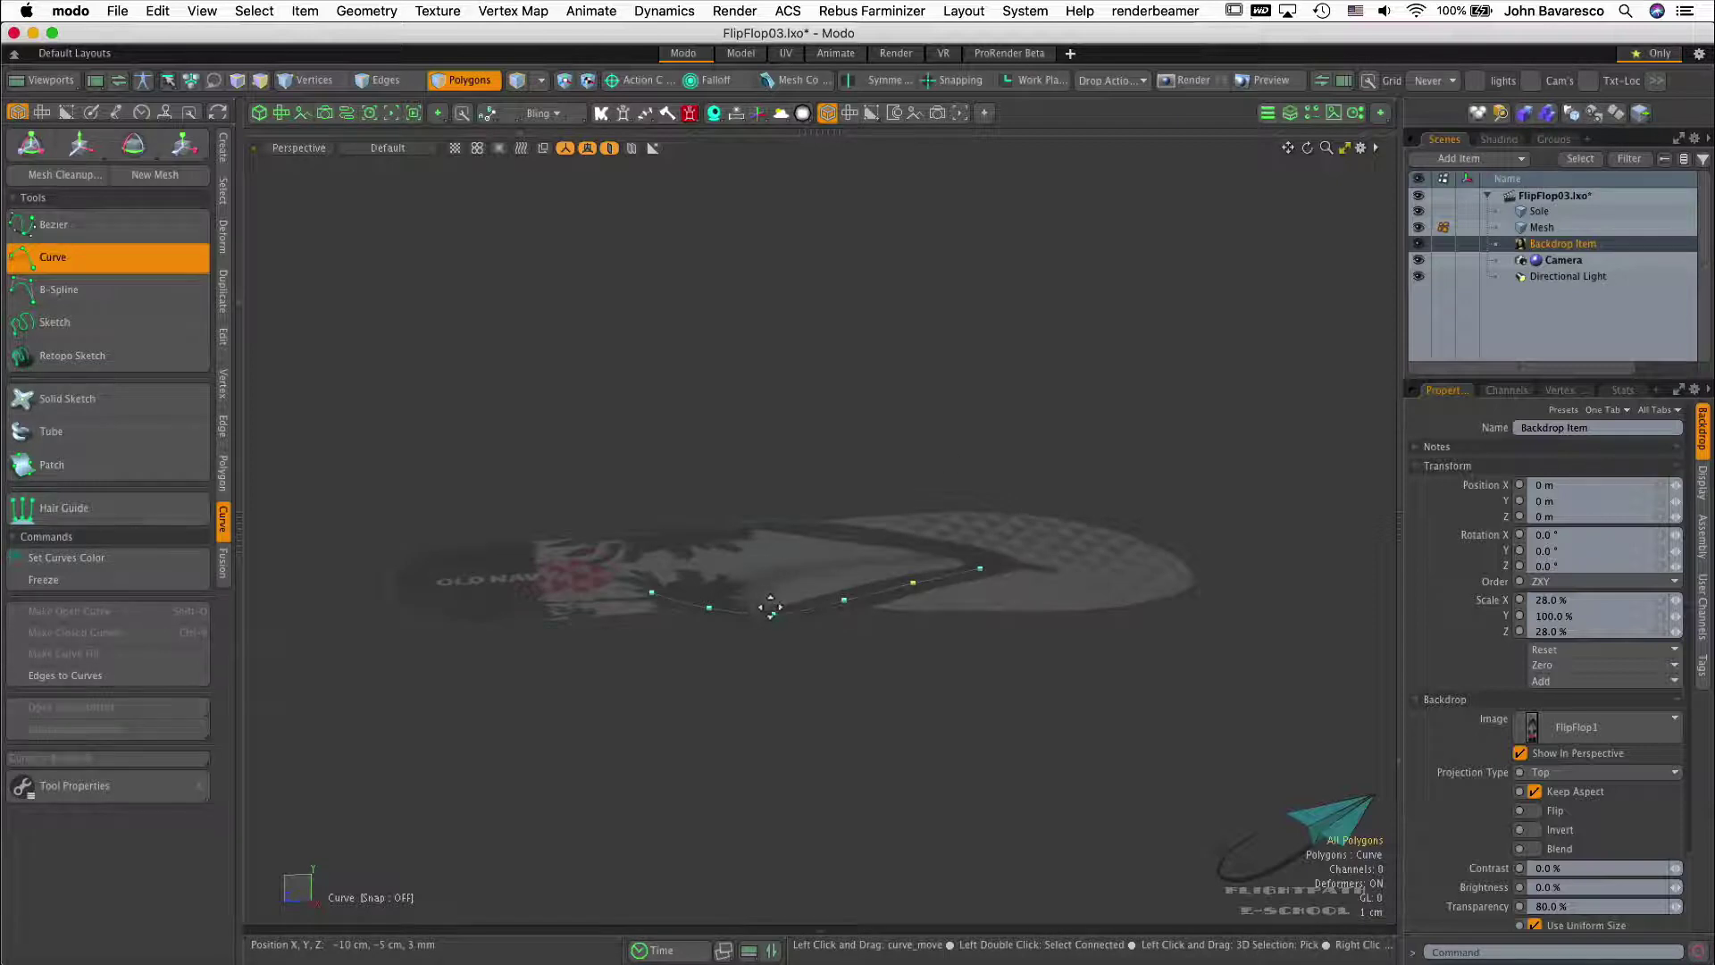
alt+drag(786, 537, 812, 486)
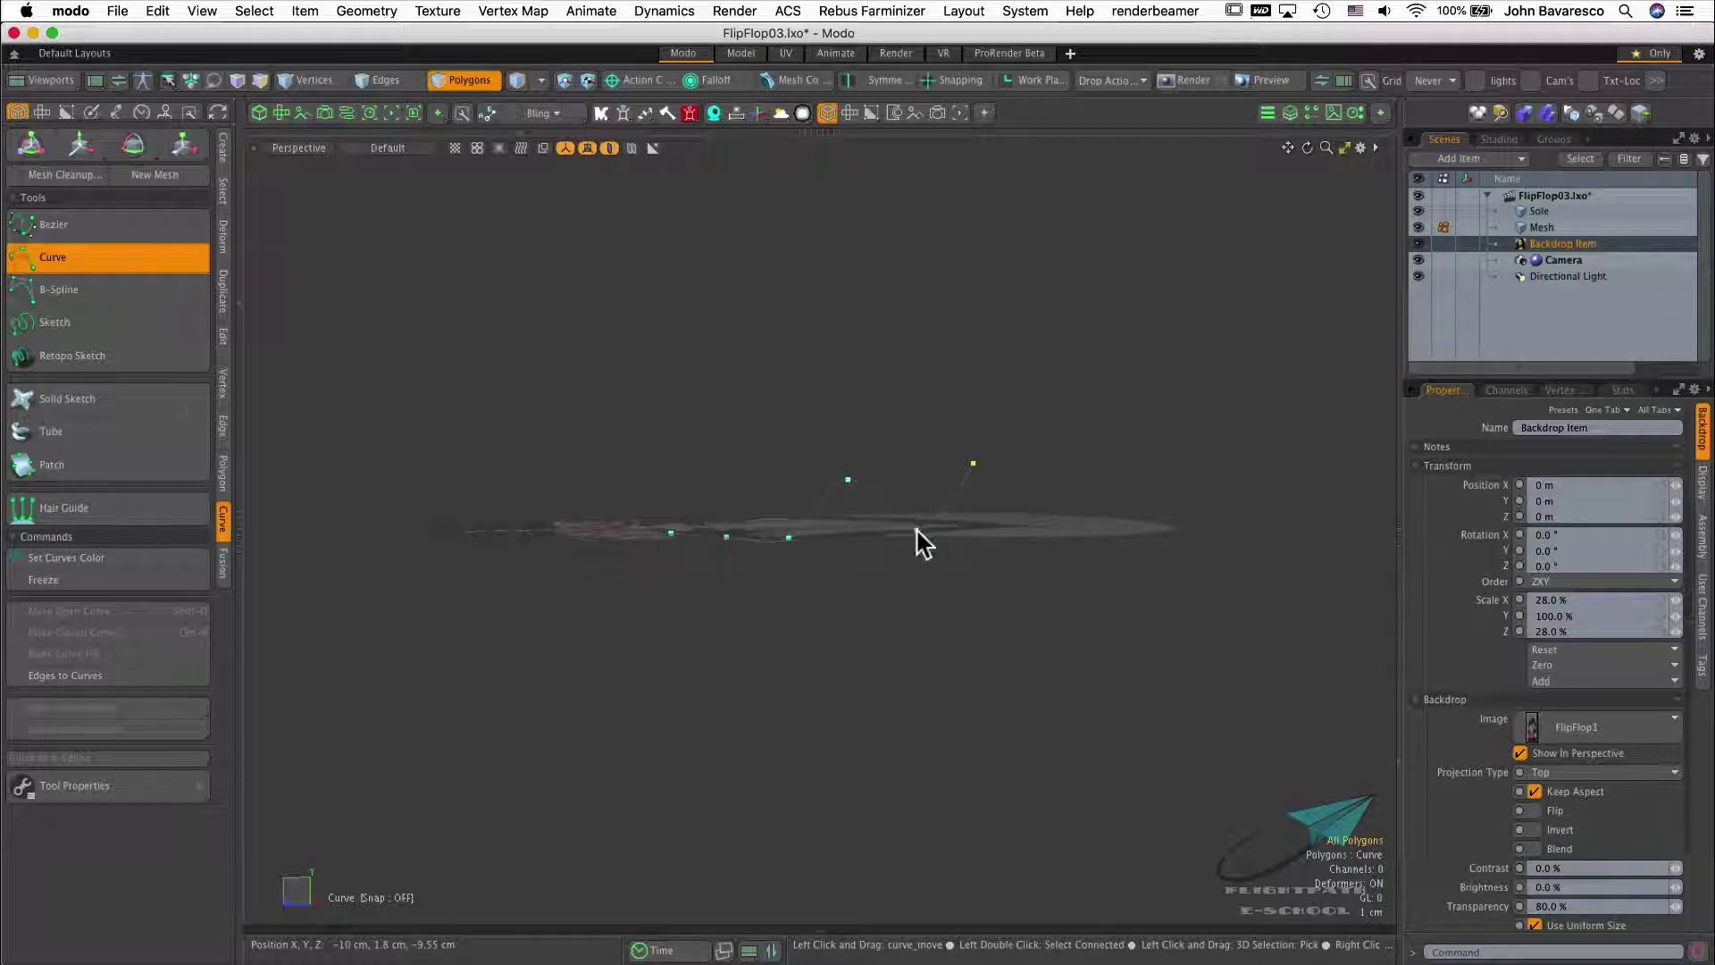
Adjust the heights of the remaining curve points so the strap curve arches smoothly from the rear attachment to the toe end
drag(821, 538, 787, 540)
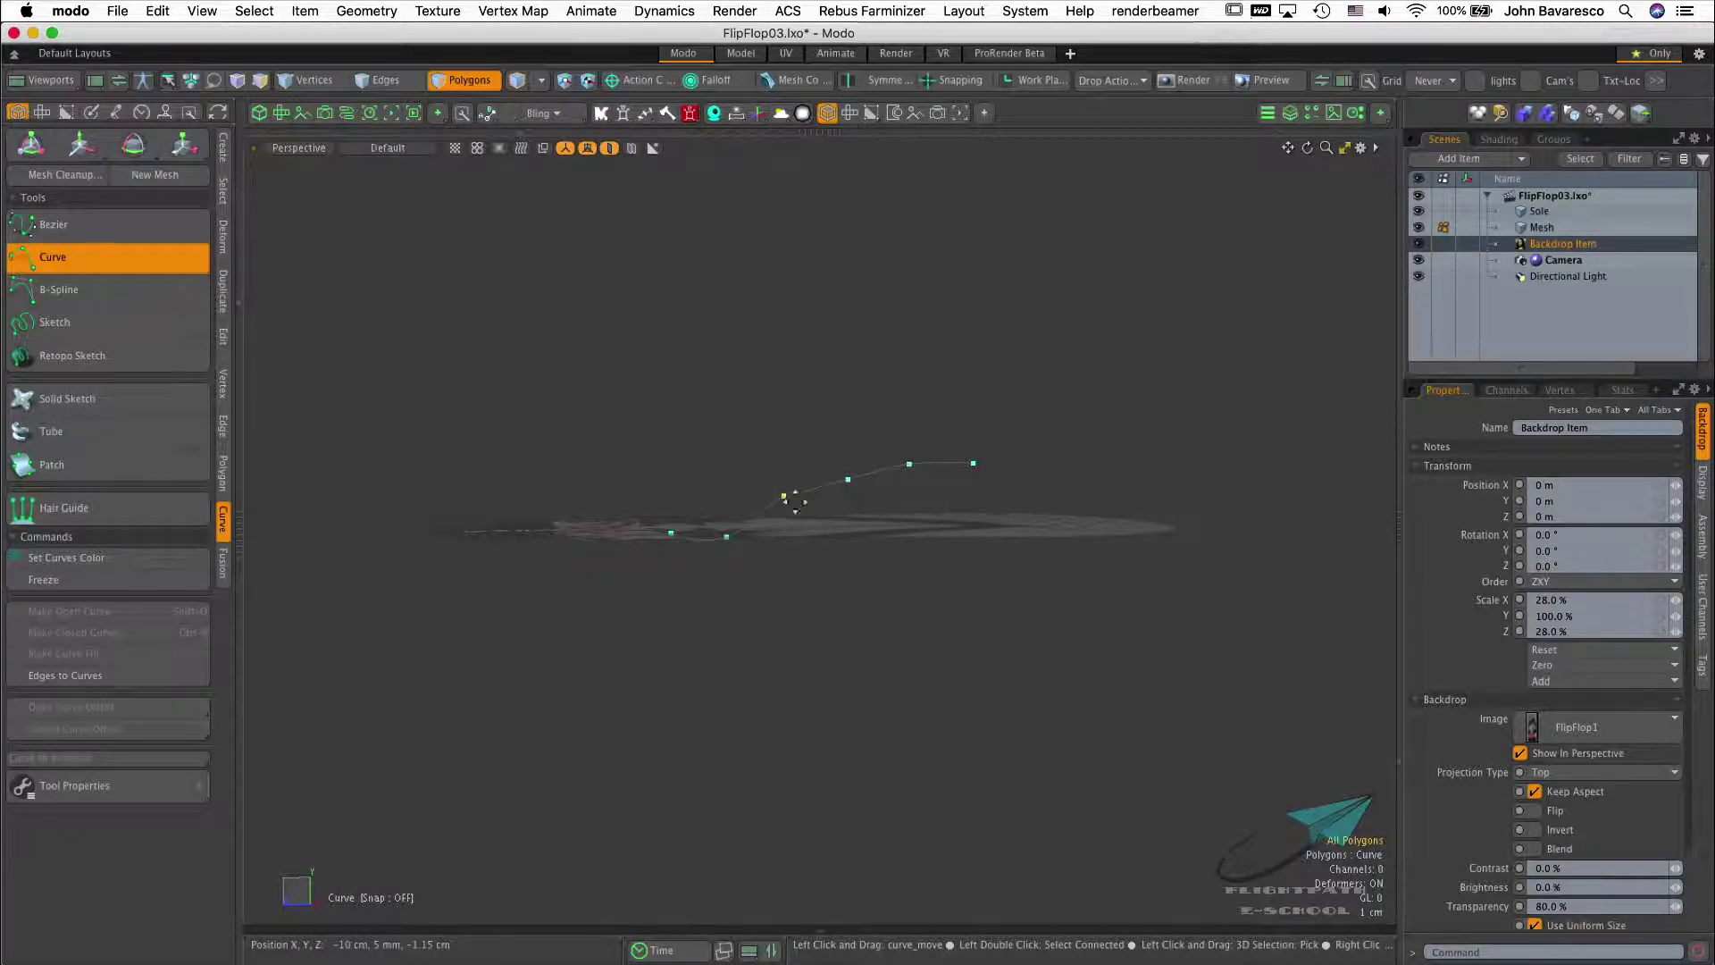
drag(845, 480, 839, 474)
drag(972, 462, 974, 472)
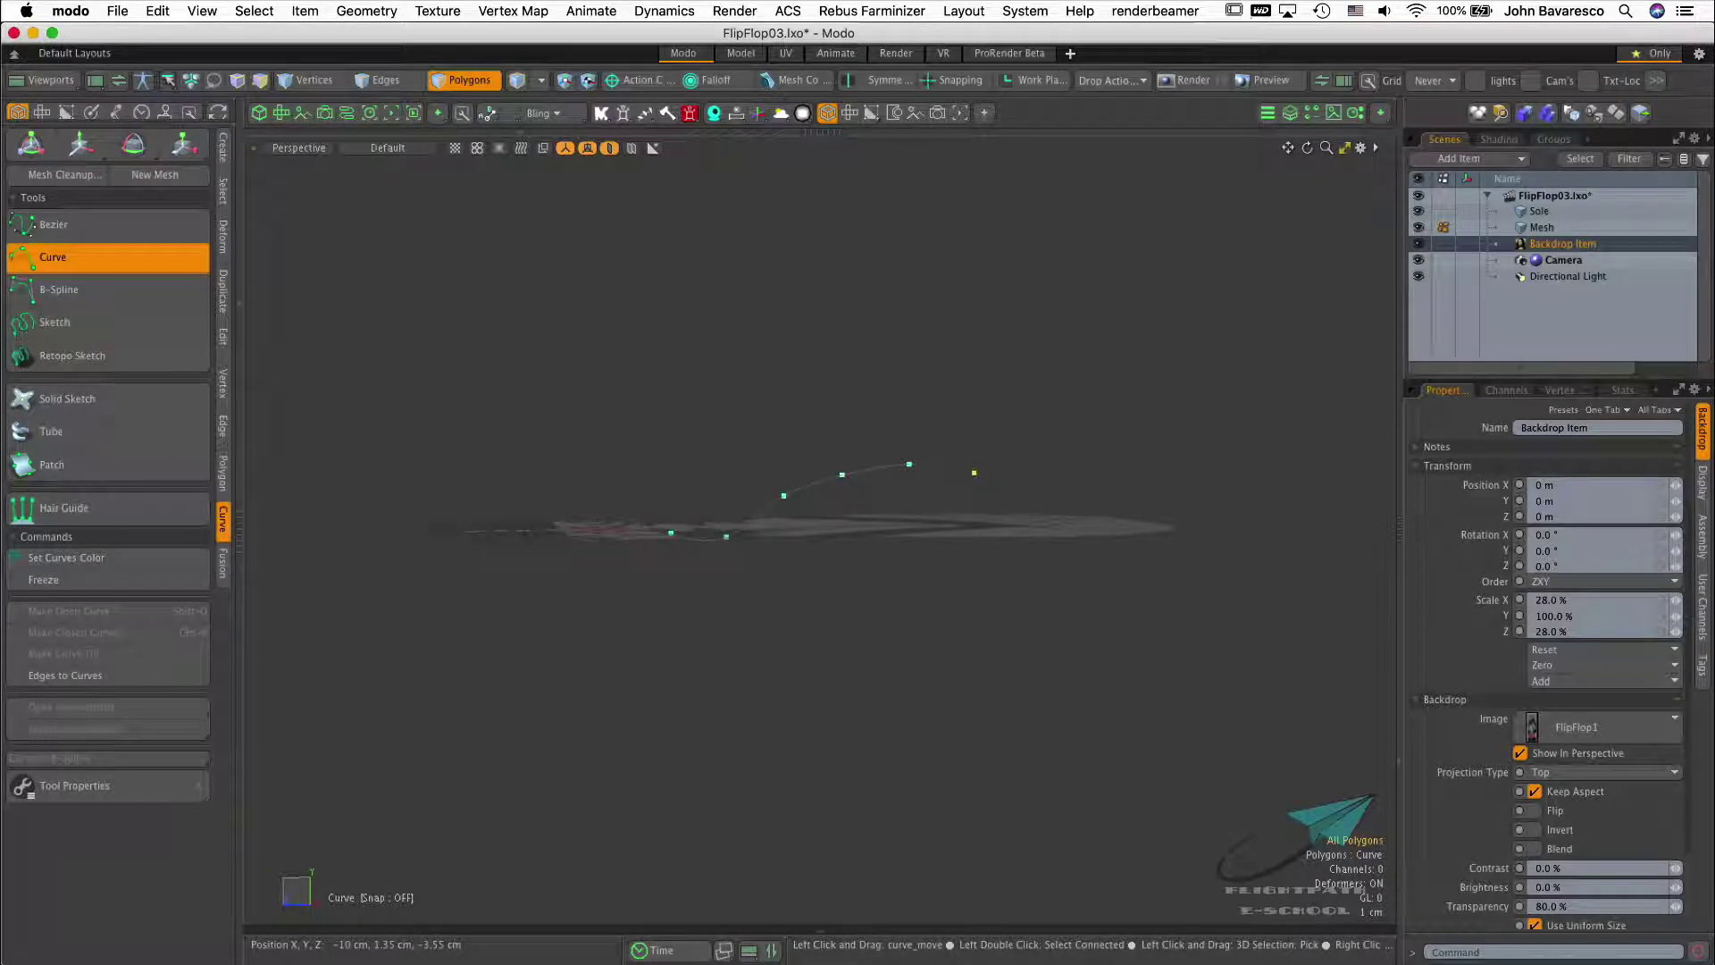
click(729, 516)
key(ctrl+space)
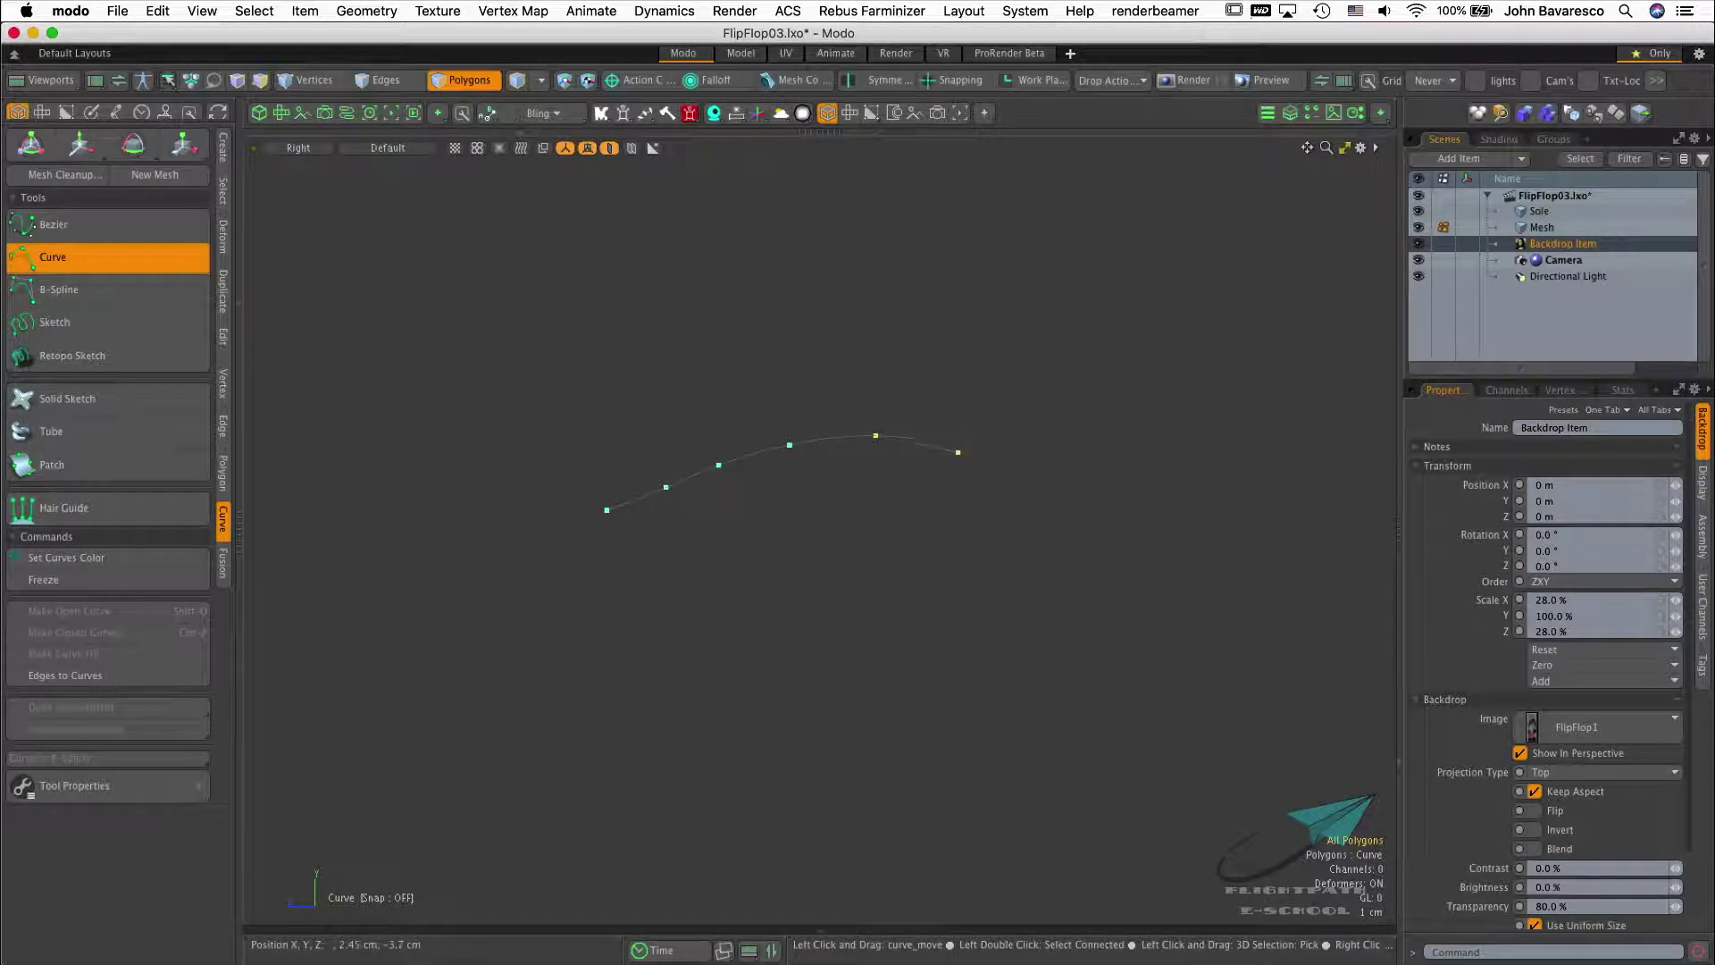
key(ctrl+space)
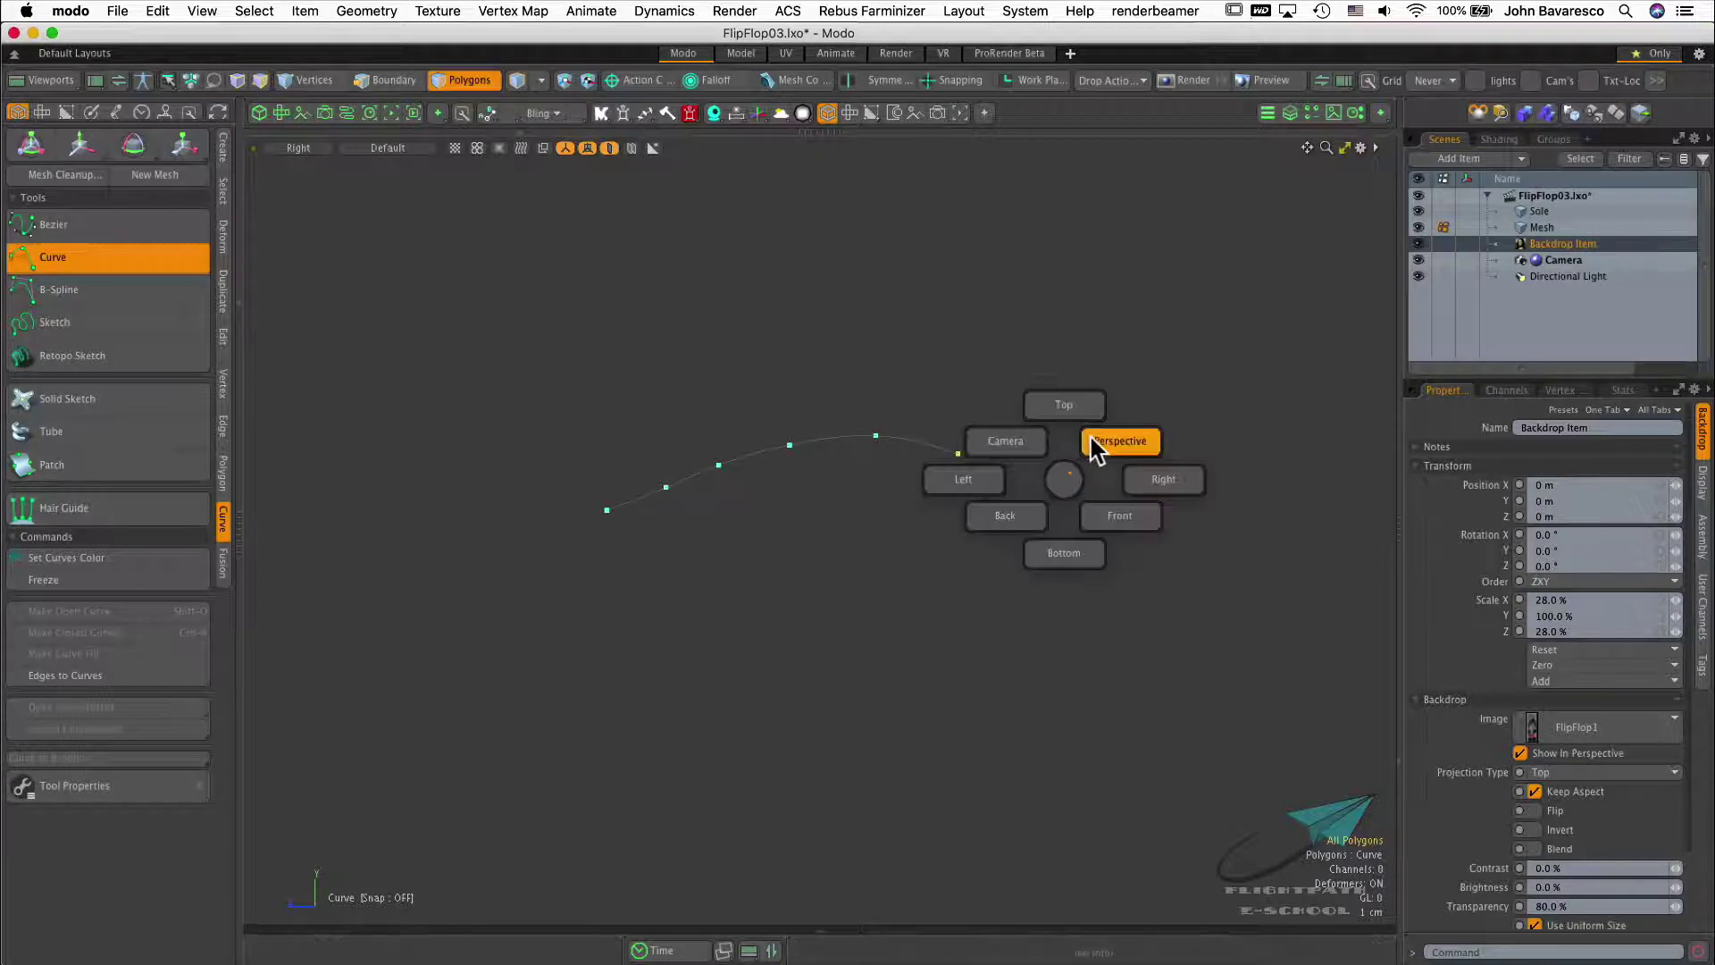
Rename the mesh item that holds the strap curve as Curve layer
click(1099, 444)
alt+drag(822, 566, 909, 497)
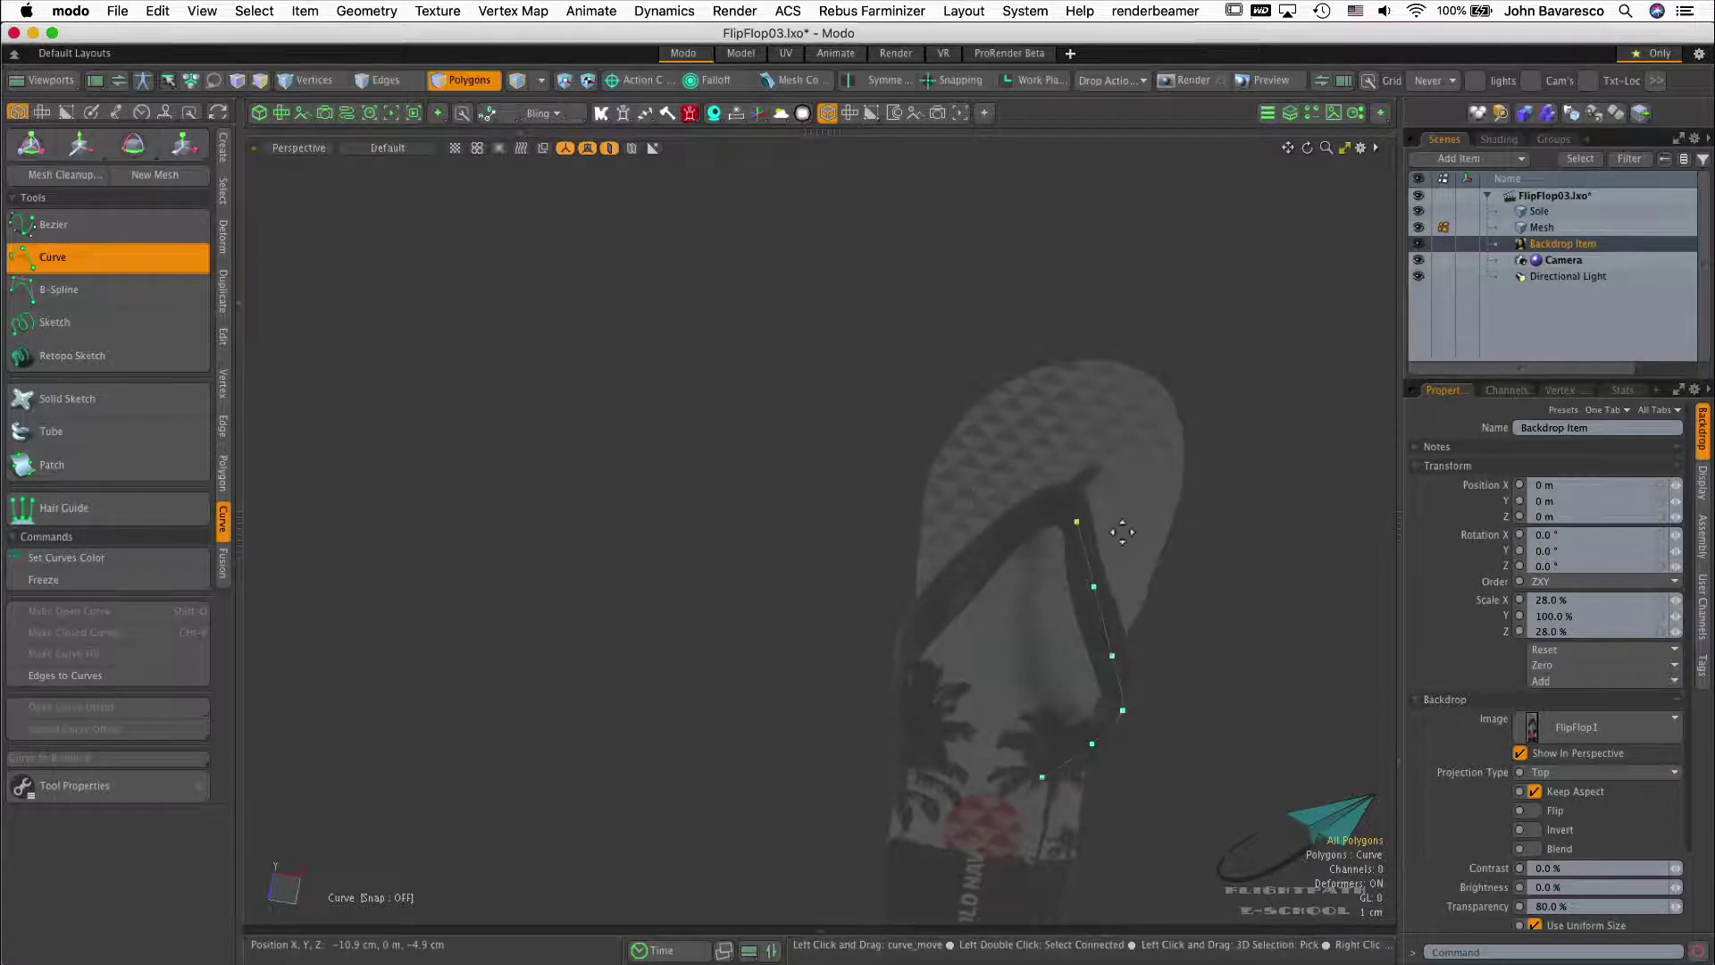
ctrl+alt+drag(1108, 612, 1187, 536)
scroll(1134, 464, up, 2)
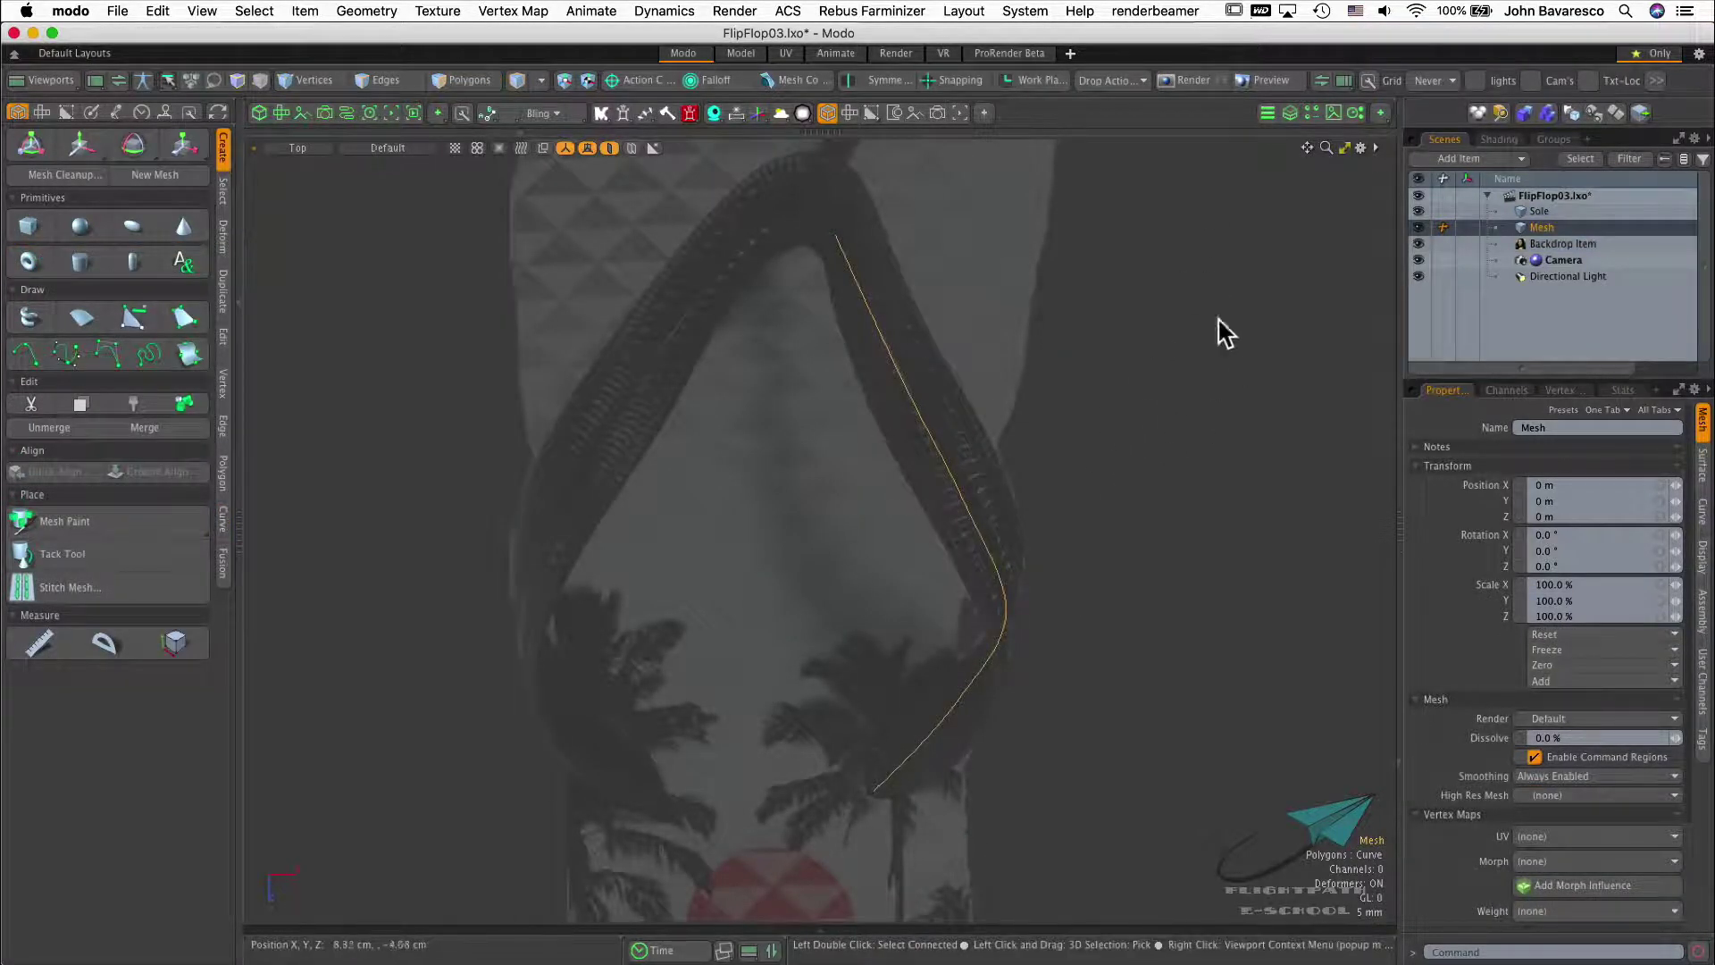
click(224, 308)
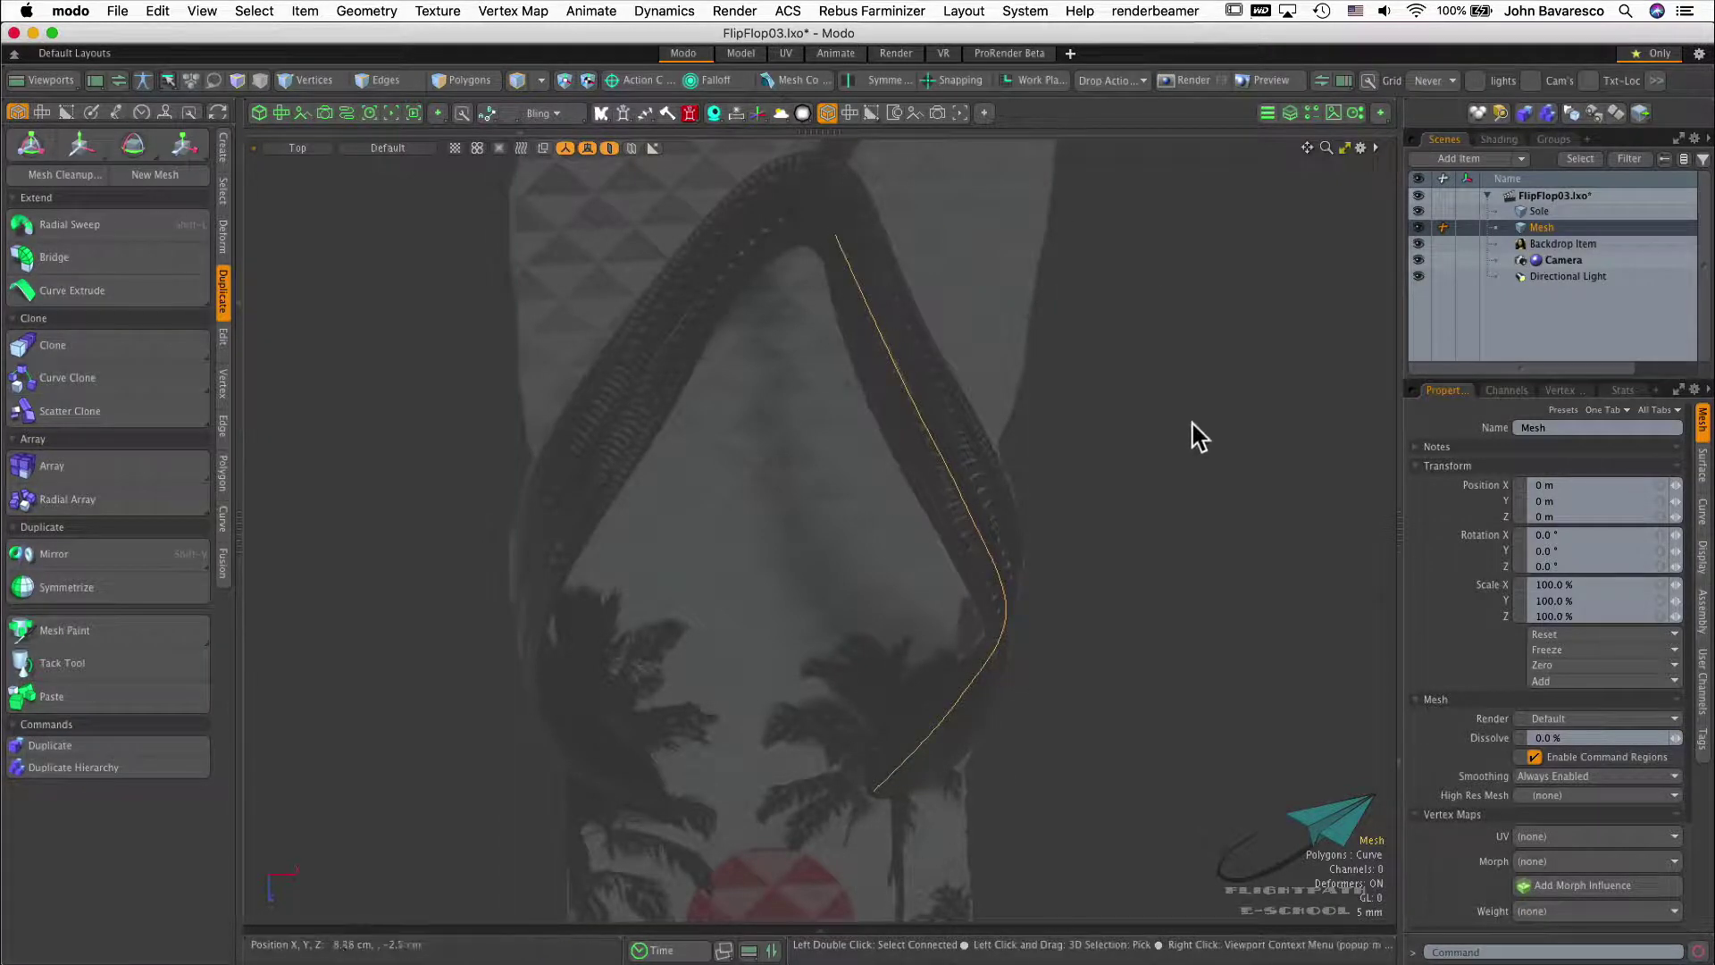
double_click(1544, 427)
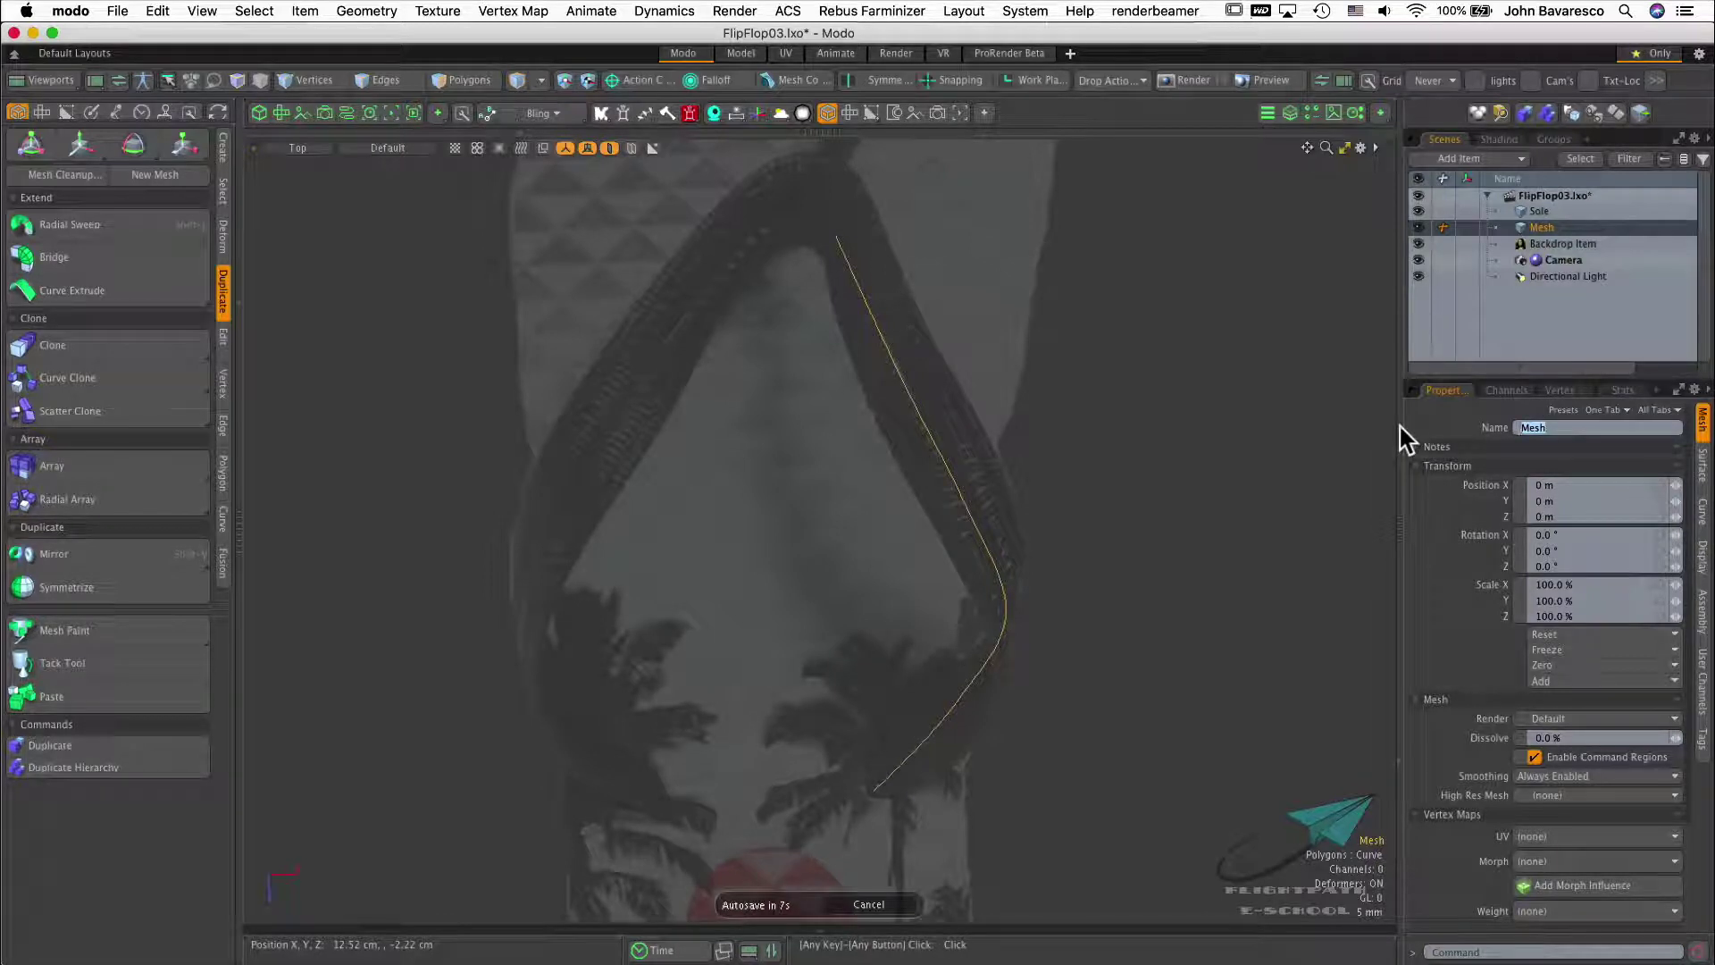
text(Curve layer)
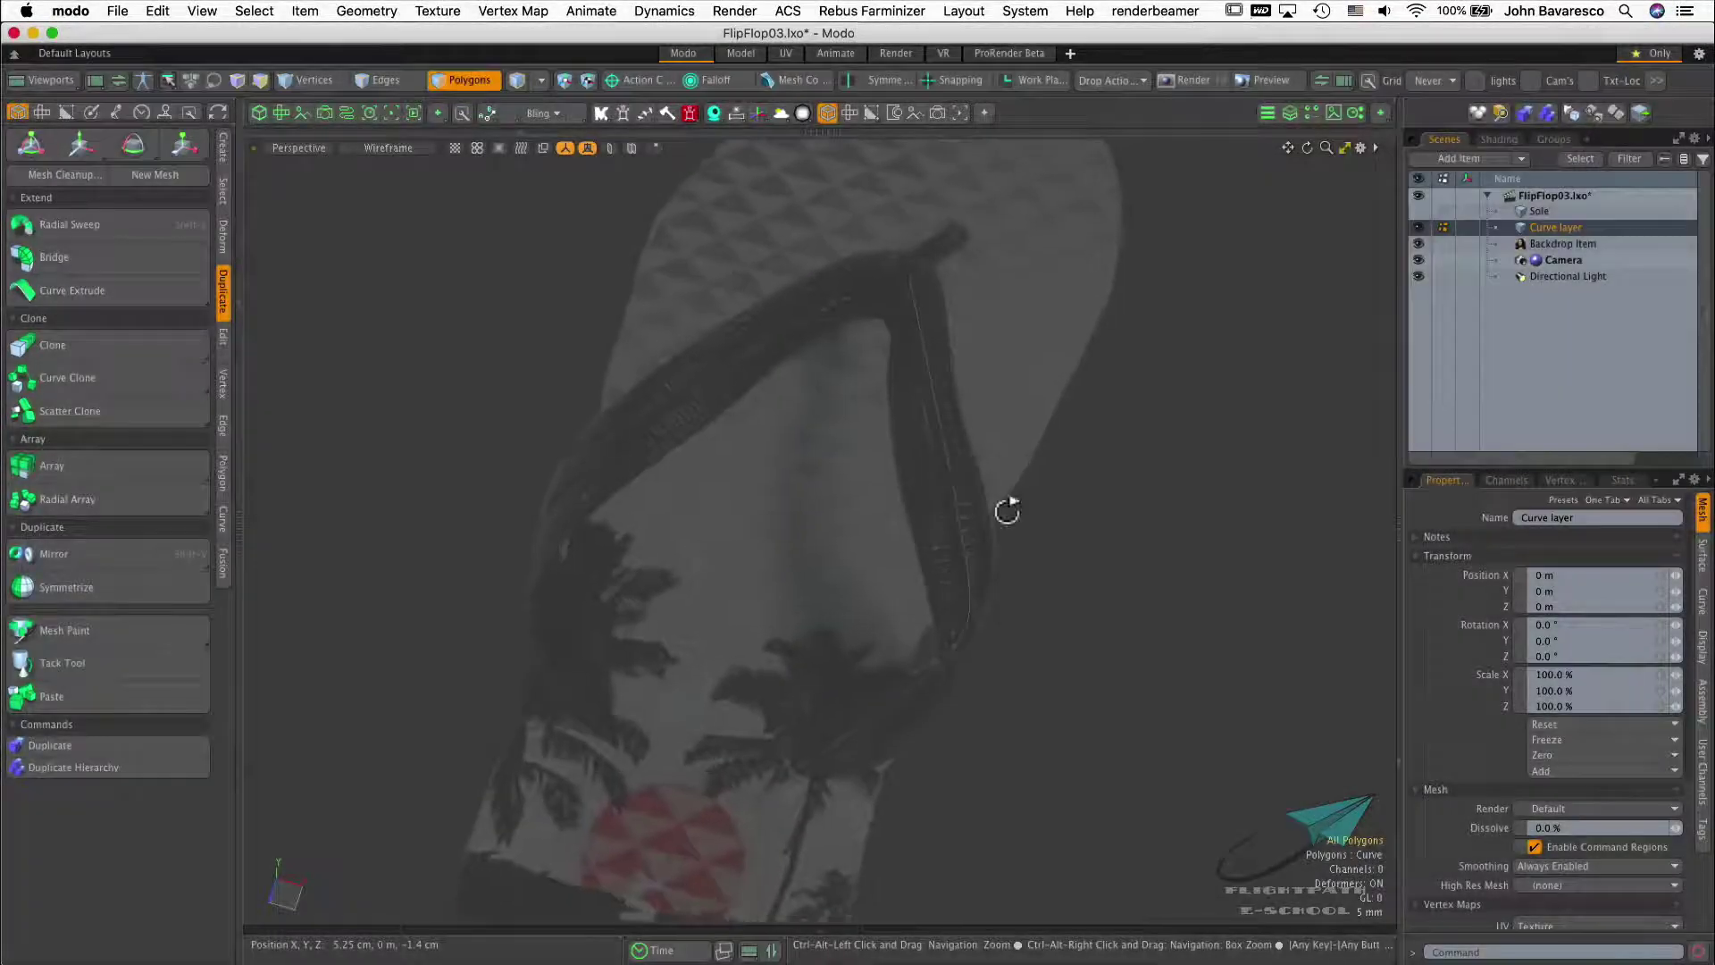
Select the strap curve and reopen it for point editing with the Curve tool
alt+drag(1006, 509, 963, 411)
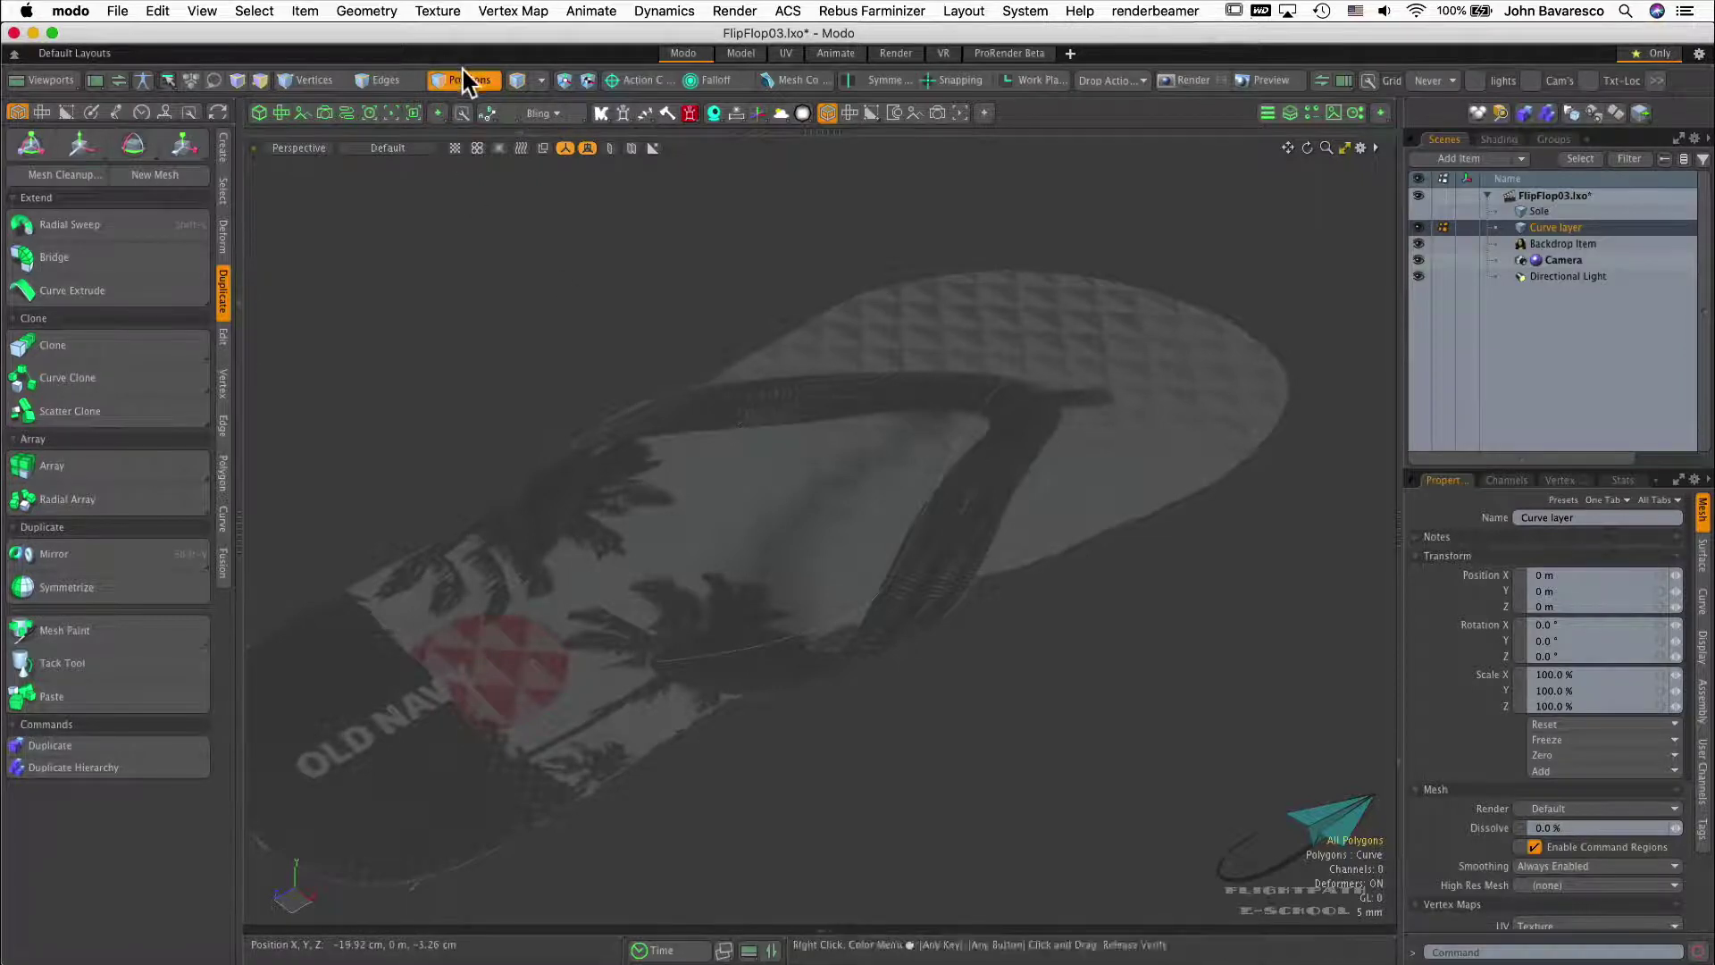
key(5)
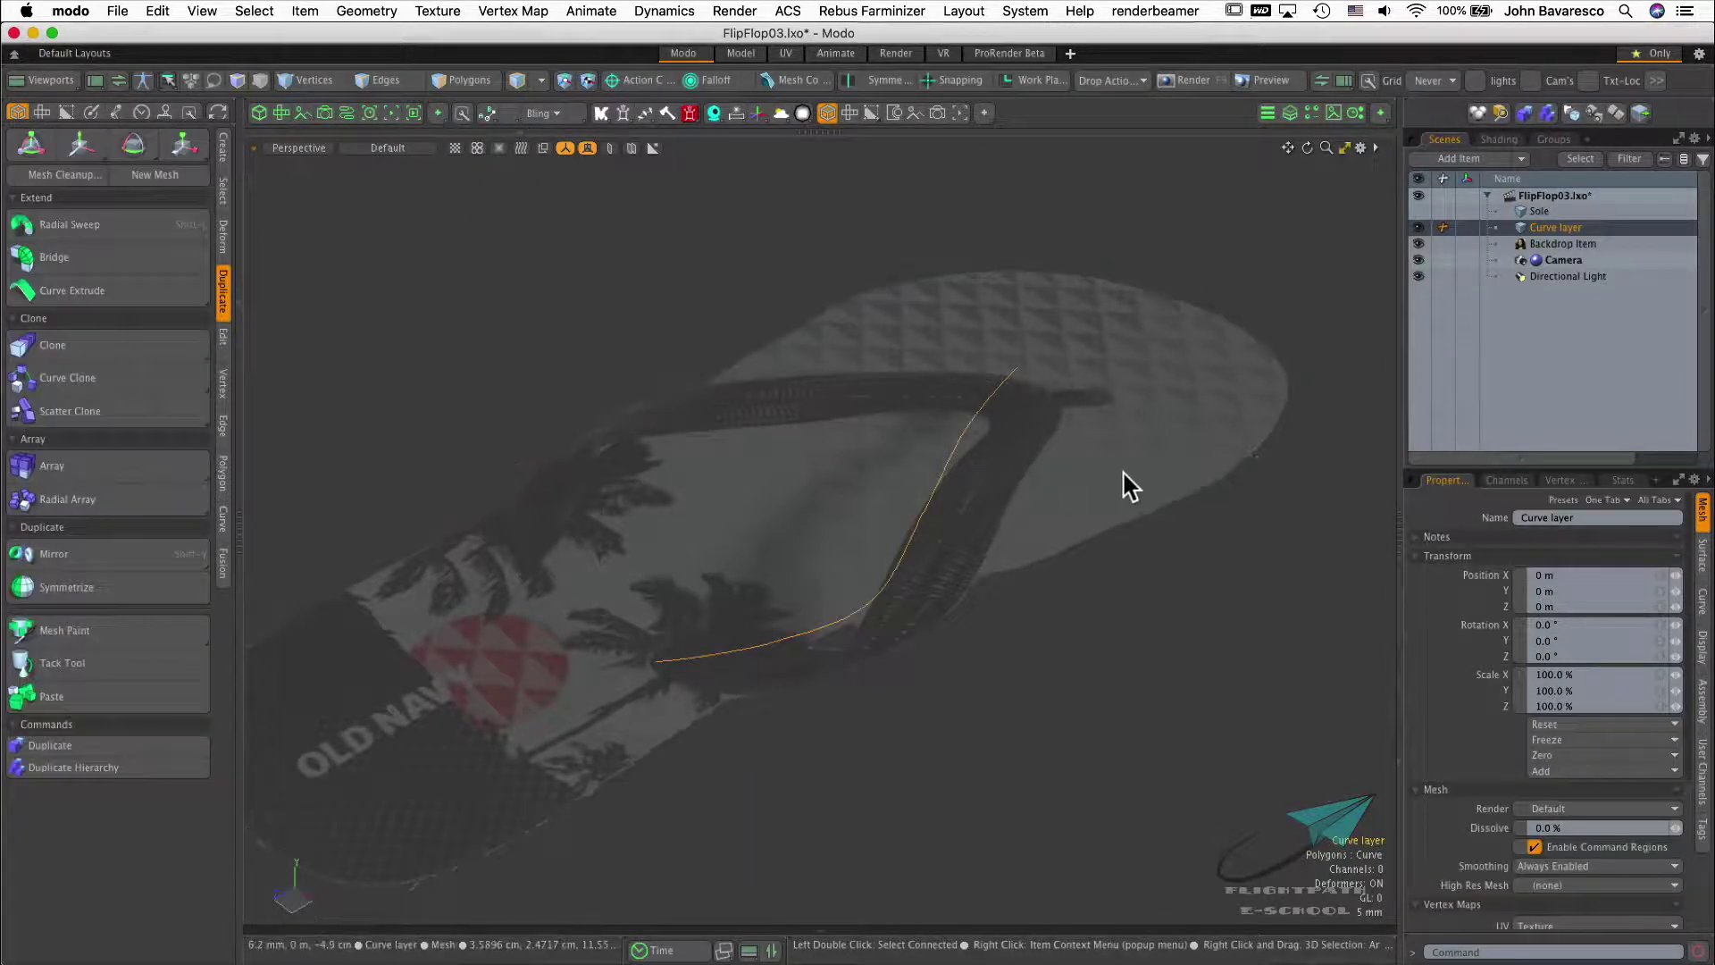
alt+drag(1122, 470, 1198, 589)
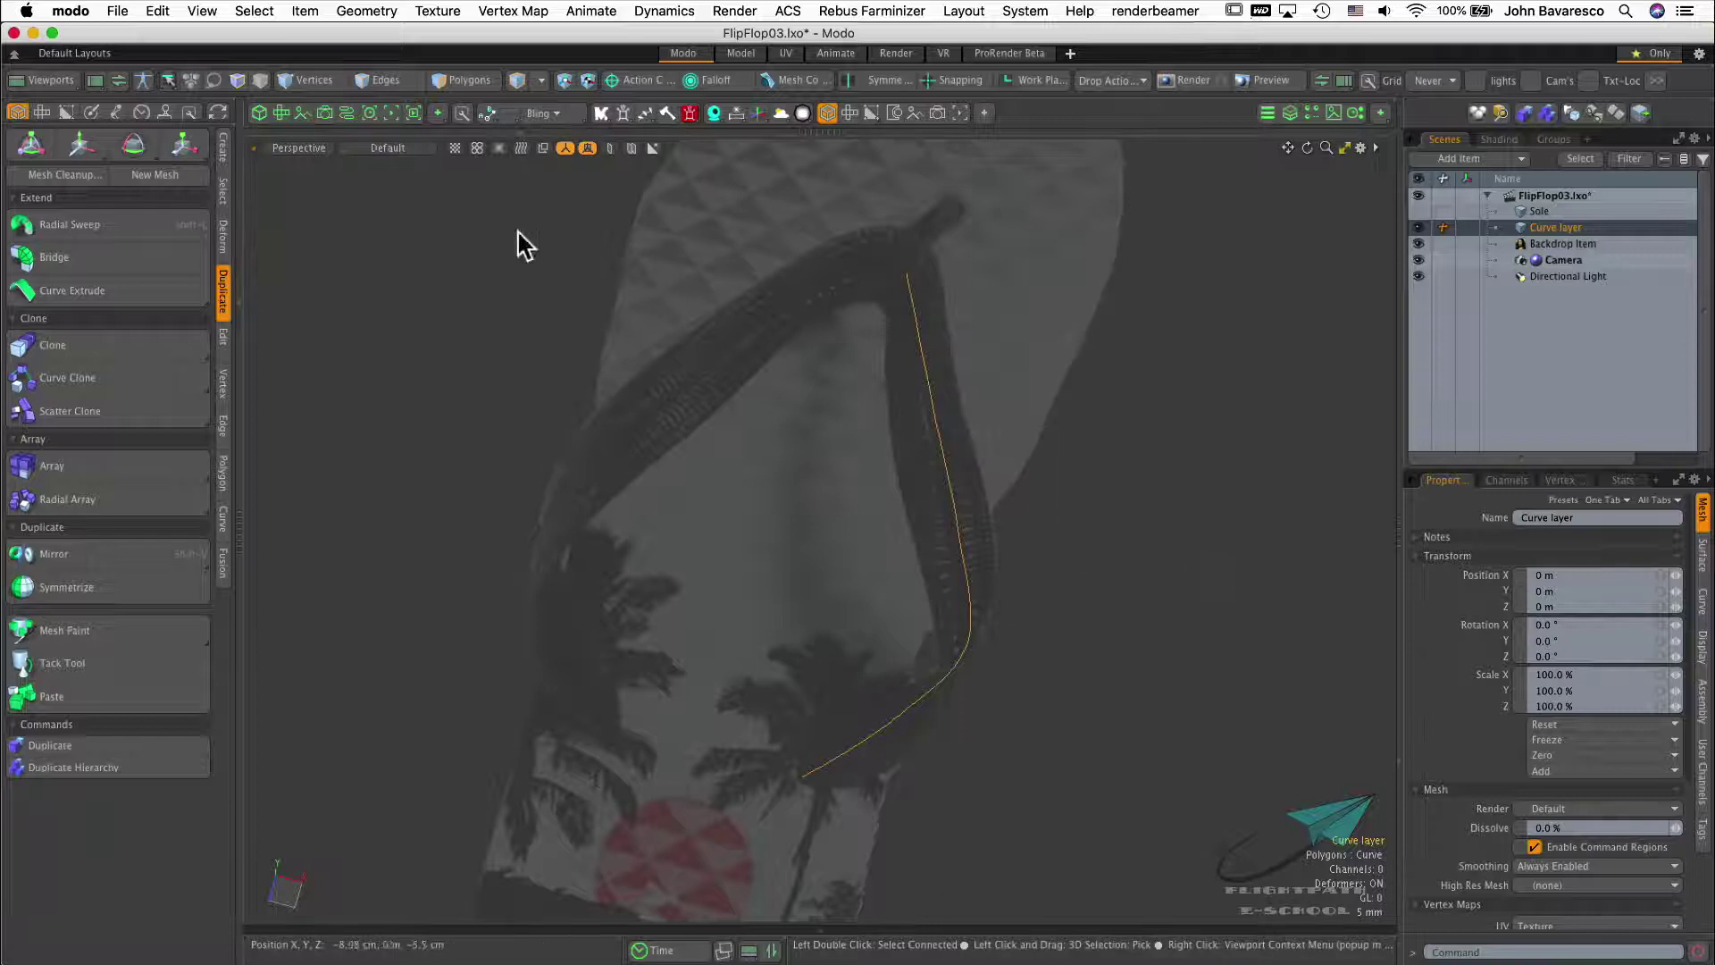
click(478, 82)
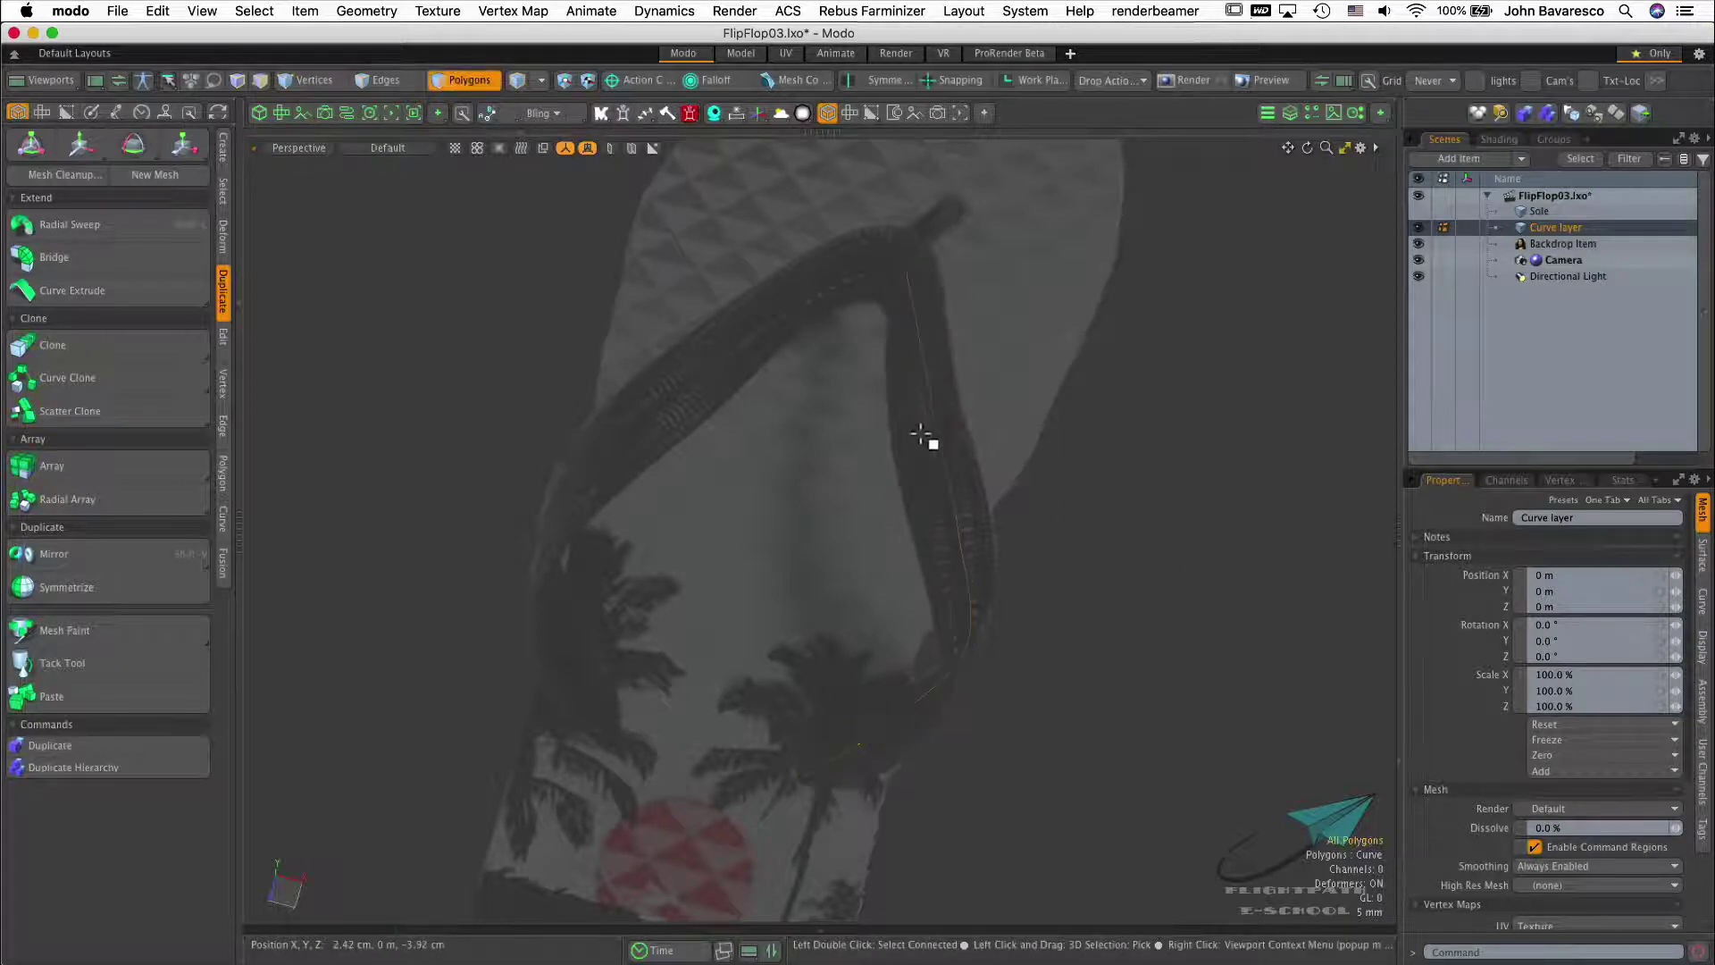
click(938, 439)
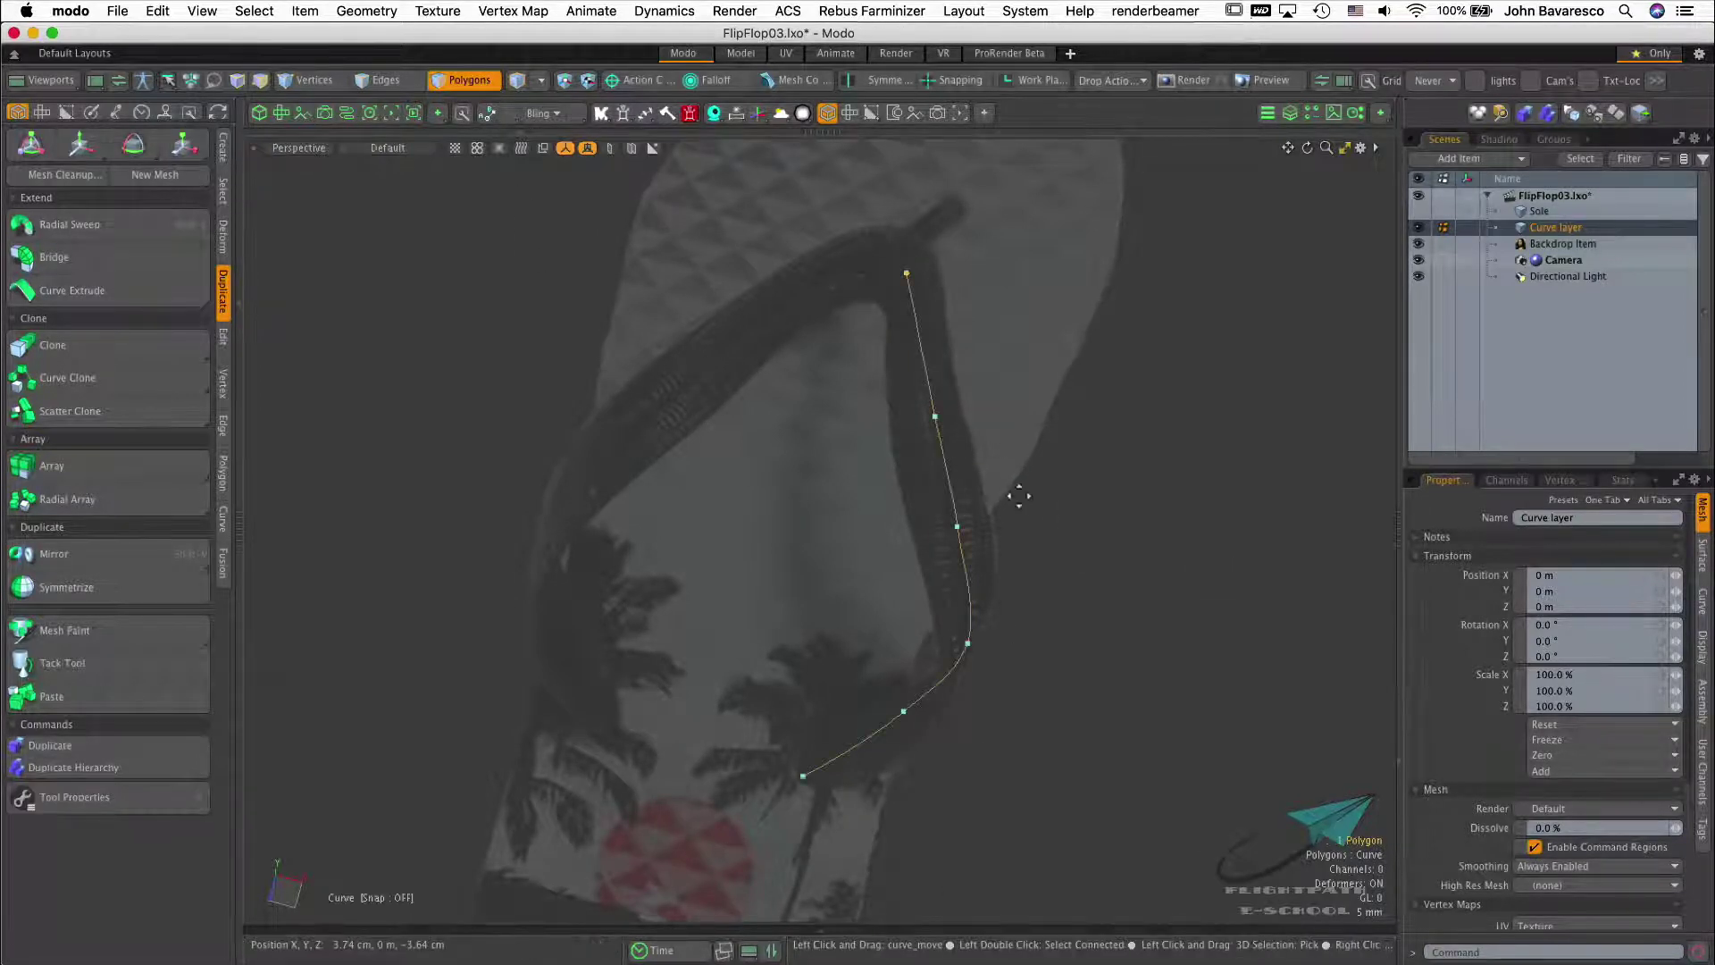
alt+drag(1025, 516, 798, 313)
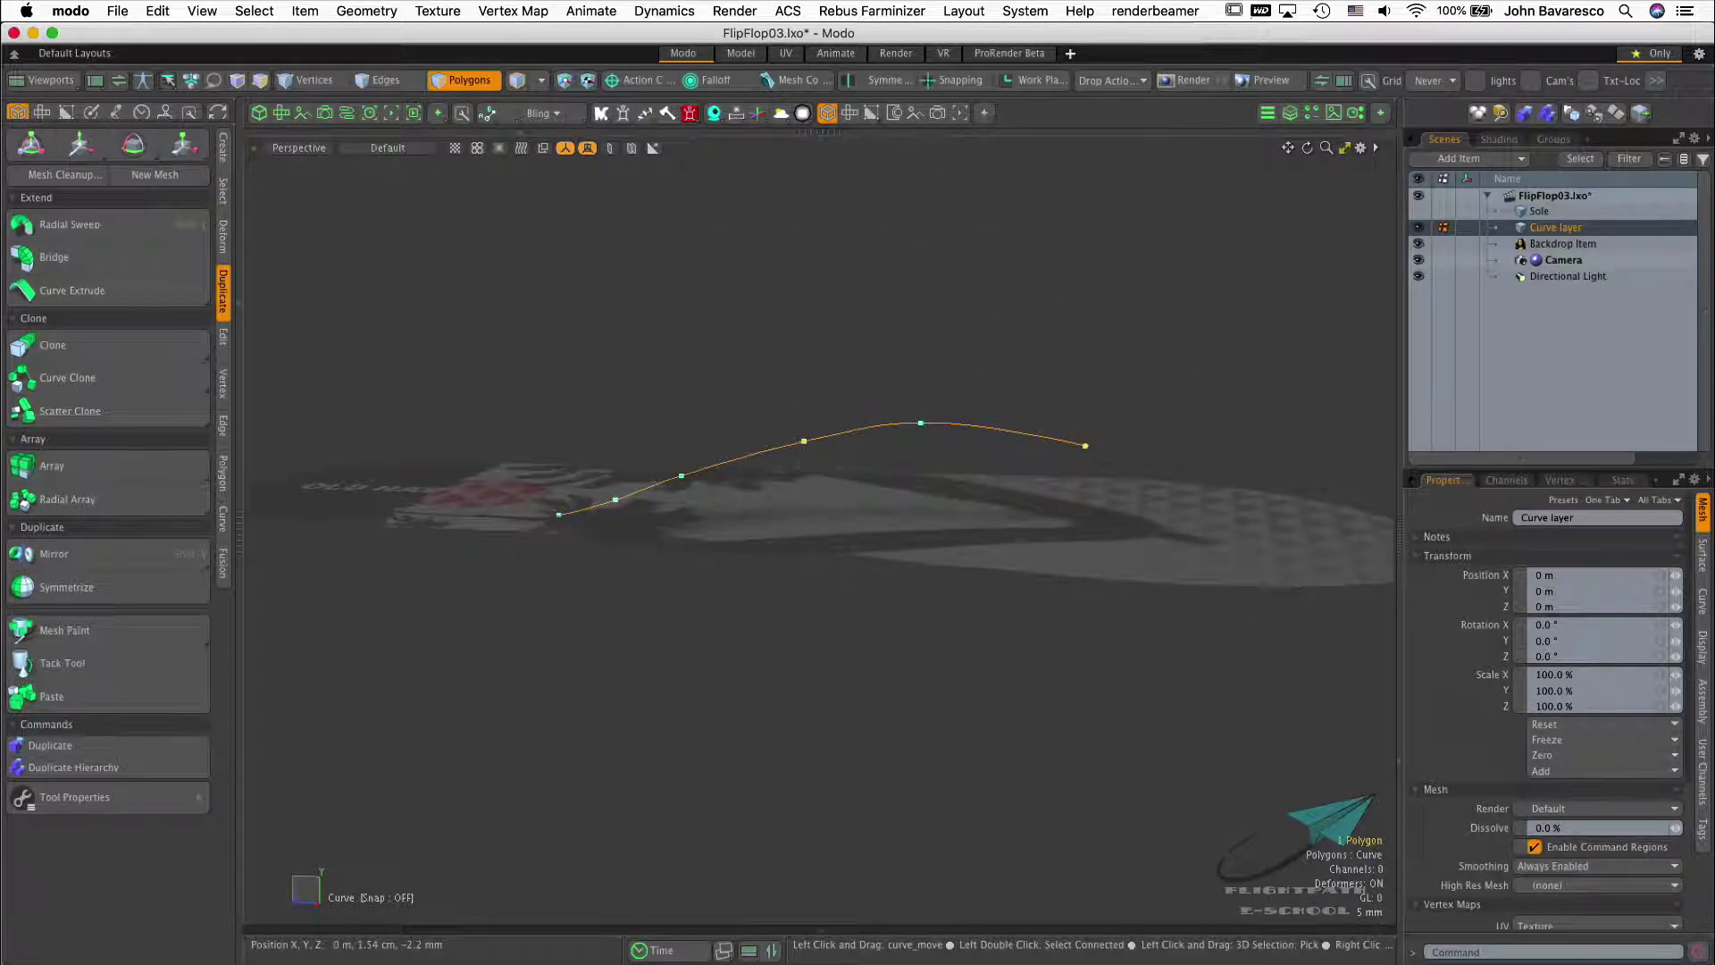
alt+drag(835, 467, 970, 547)
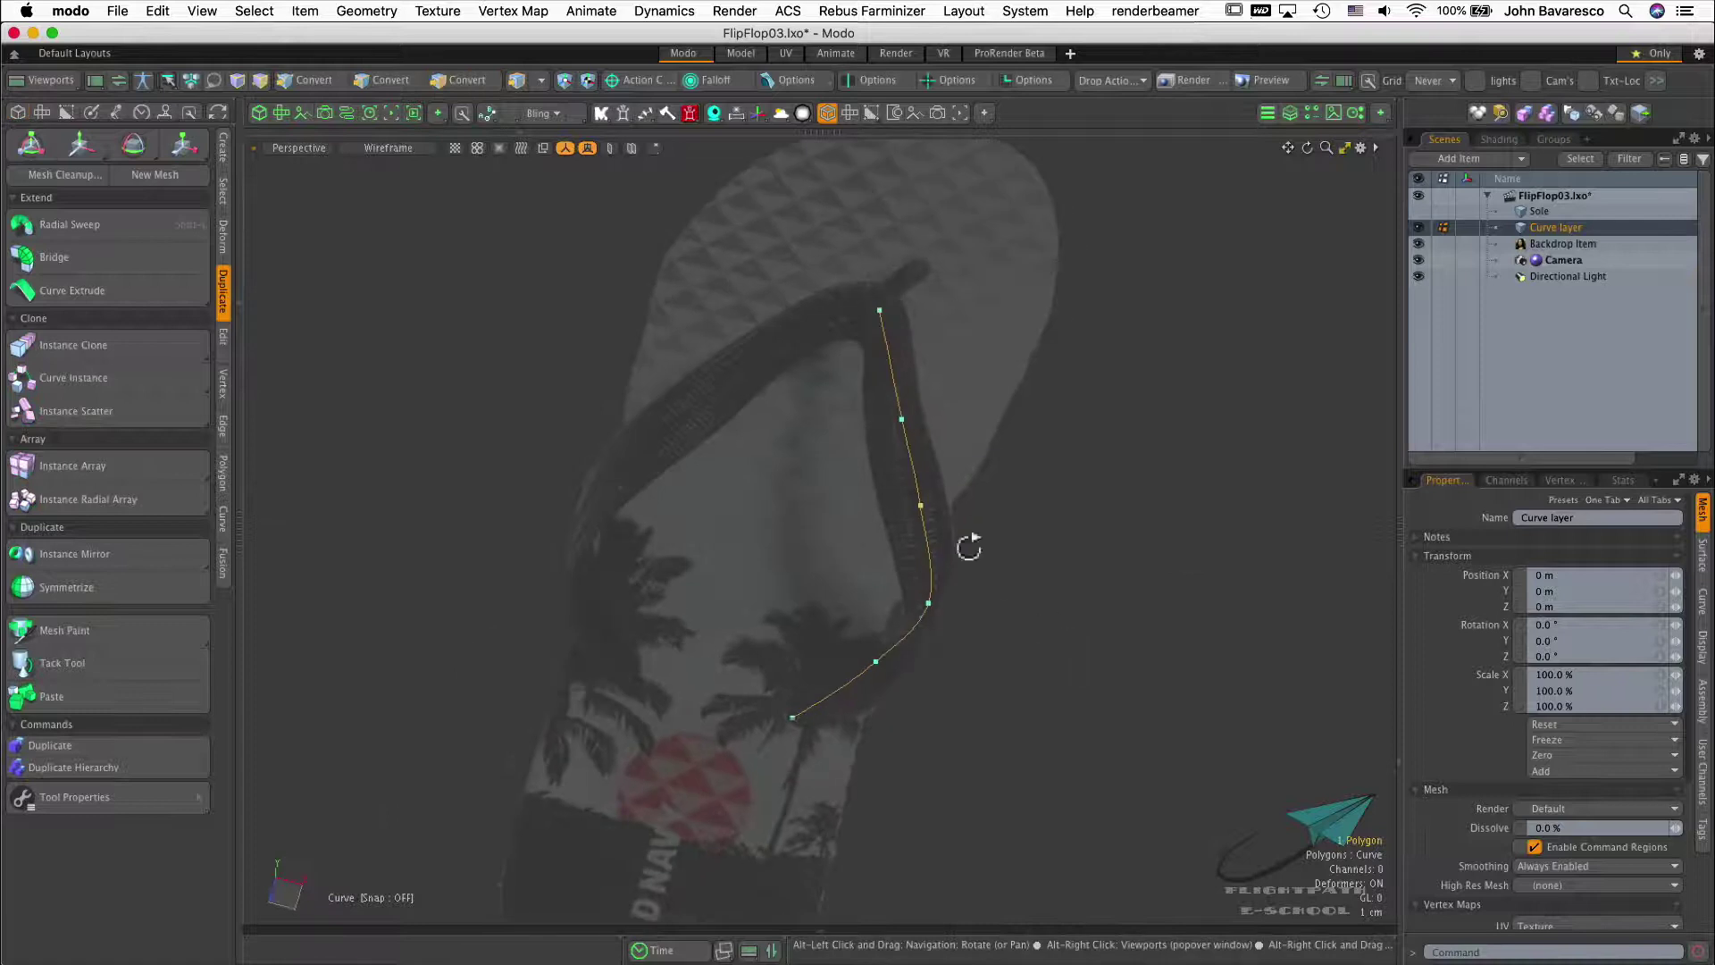
Set the Curve tool's mode to Add, pick two middle points of the strap curve, and leave the tool
click(159, 803)
drag(311, 686, 332, 327)
click(364, 367)
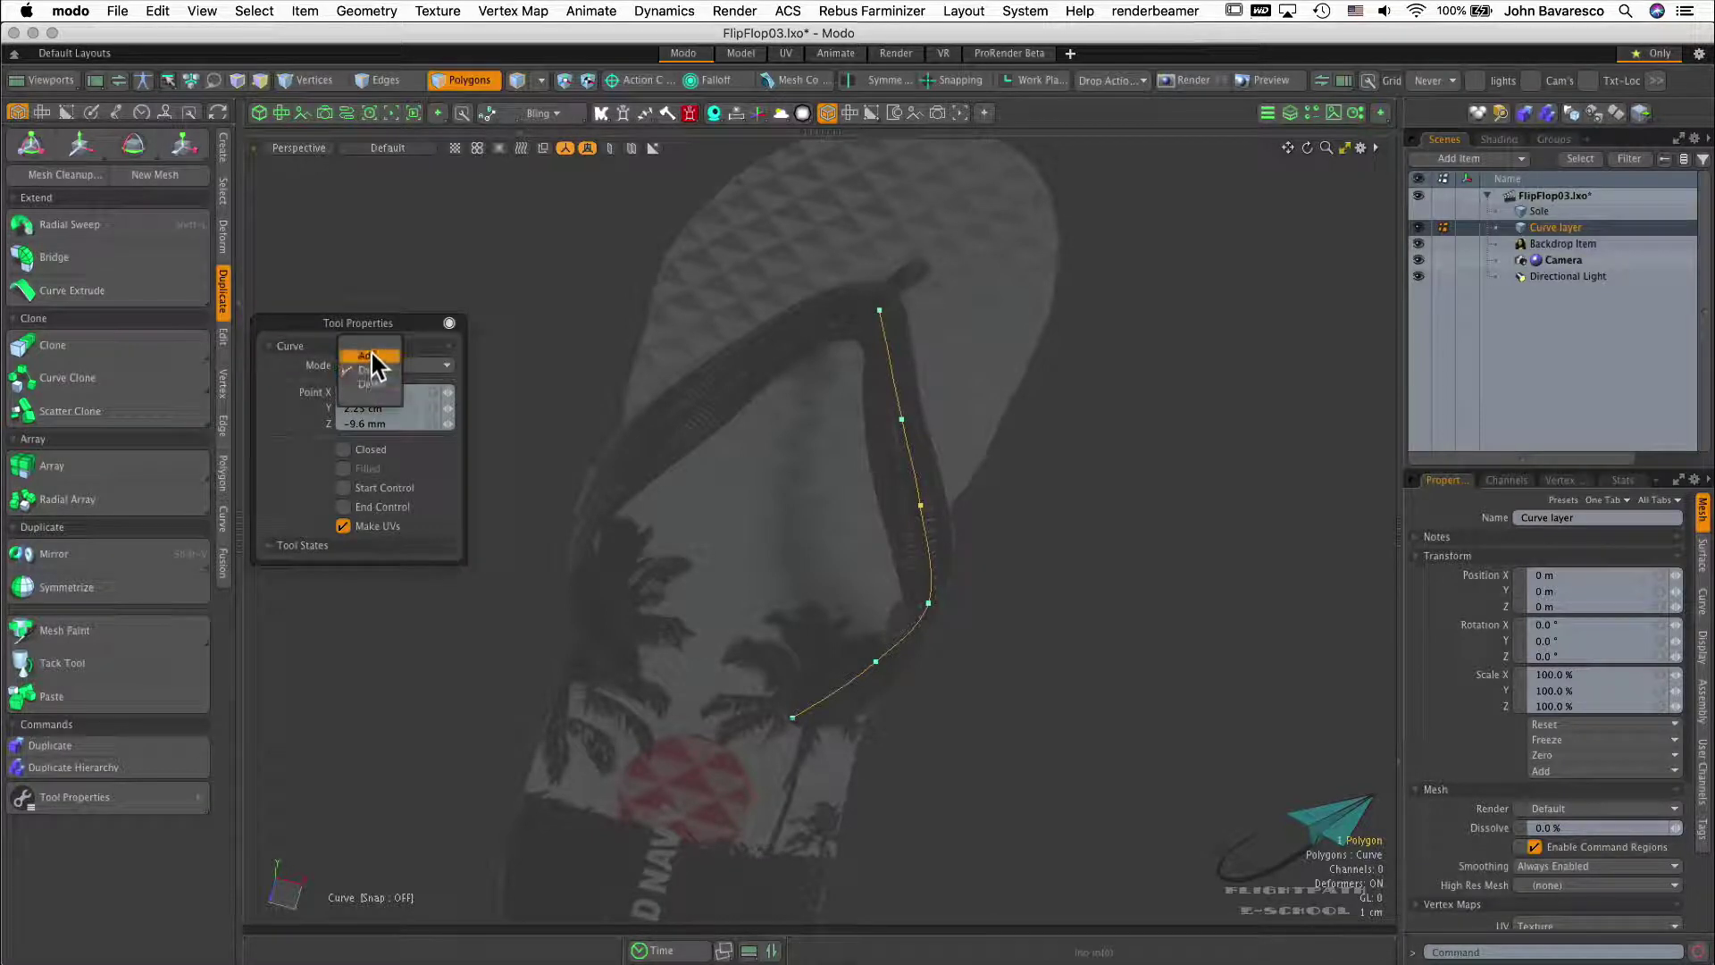
click(370, 355)
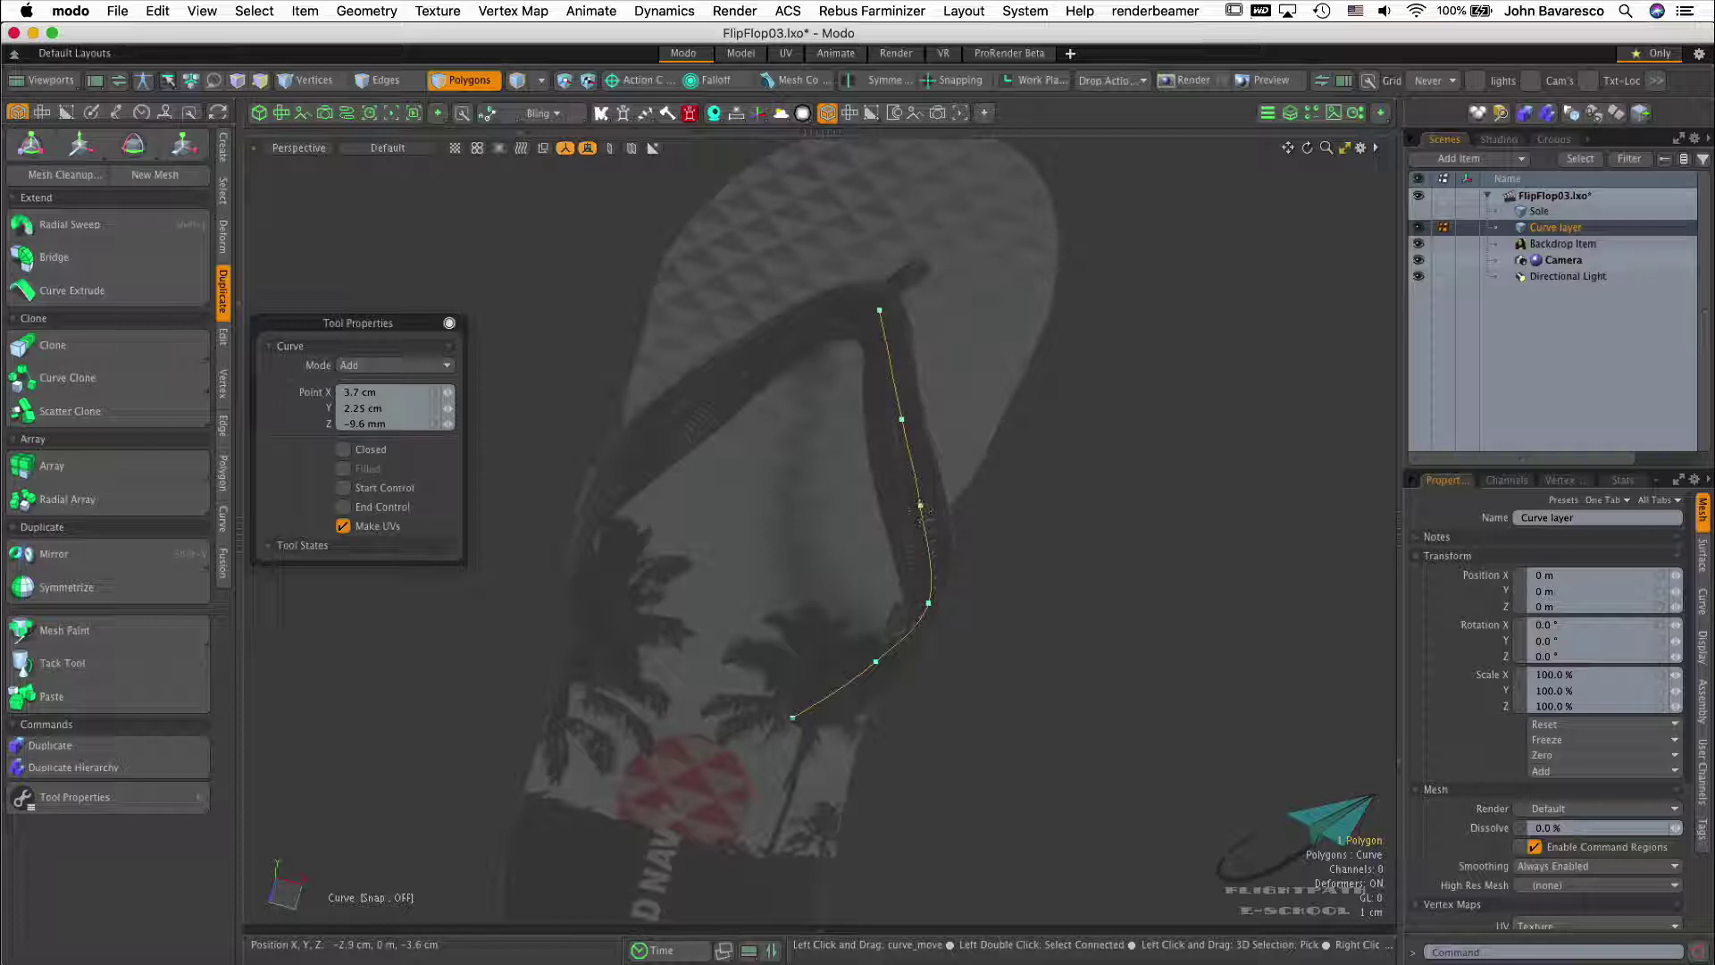
drag(918, 507, 920, 508)
click(900, 420)
key(space)
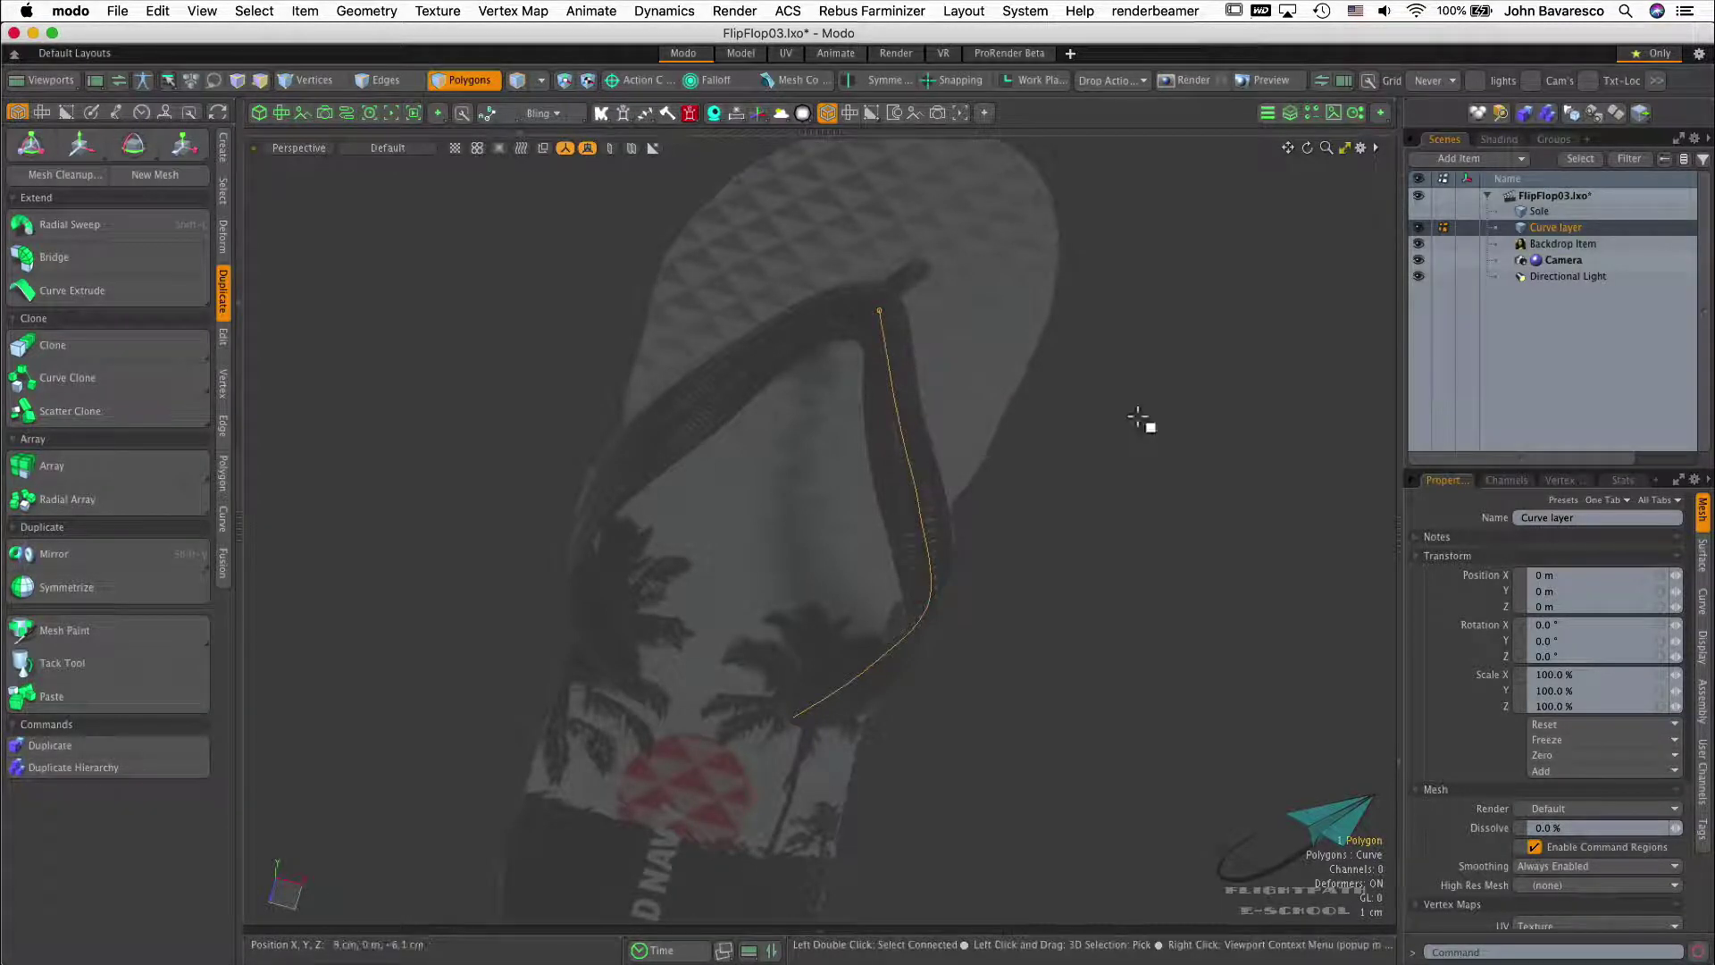
Examine the strap curve and the head marker at its toe end
key(5)
mouse_move(1057, 474)
alt+mouse_down()
mouse_move(1042, 479)
mouse_move(1079, 559)
alt+mouse_up()
key(3)
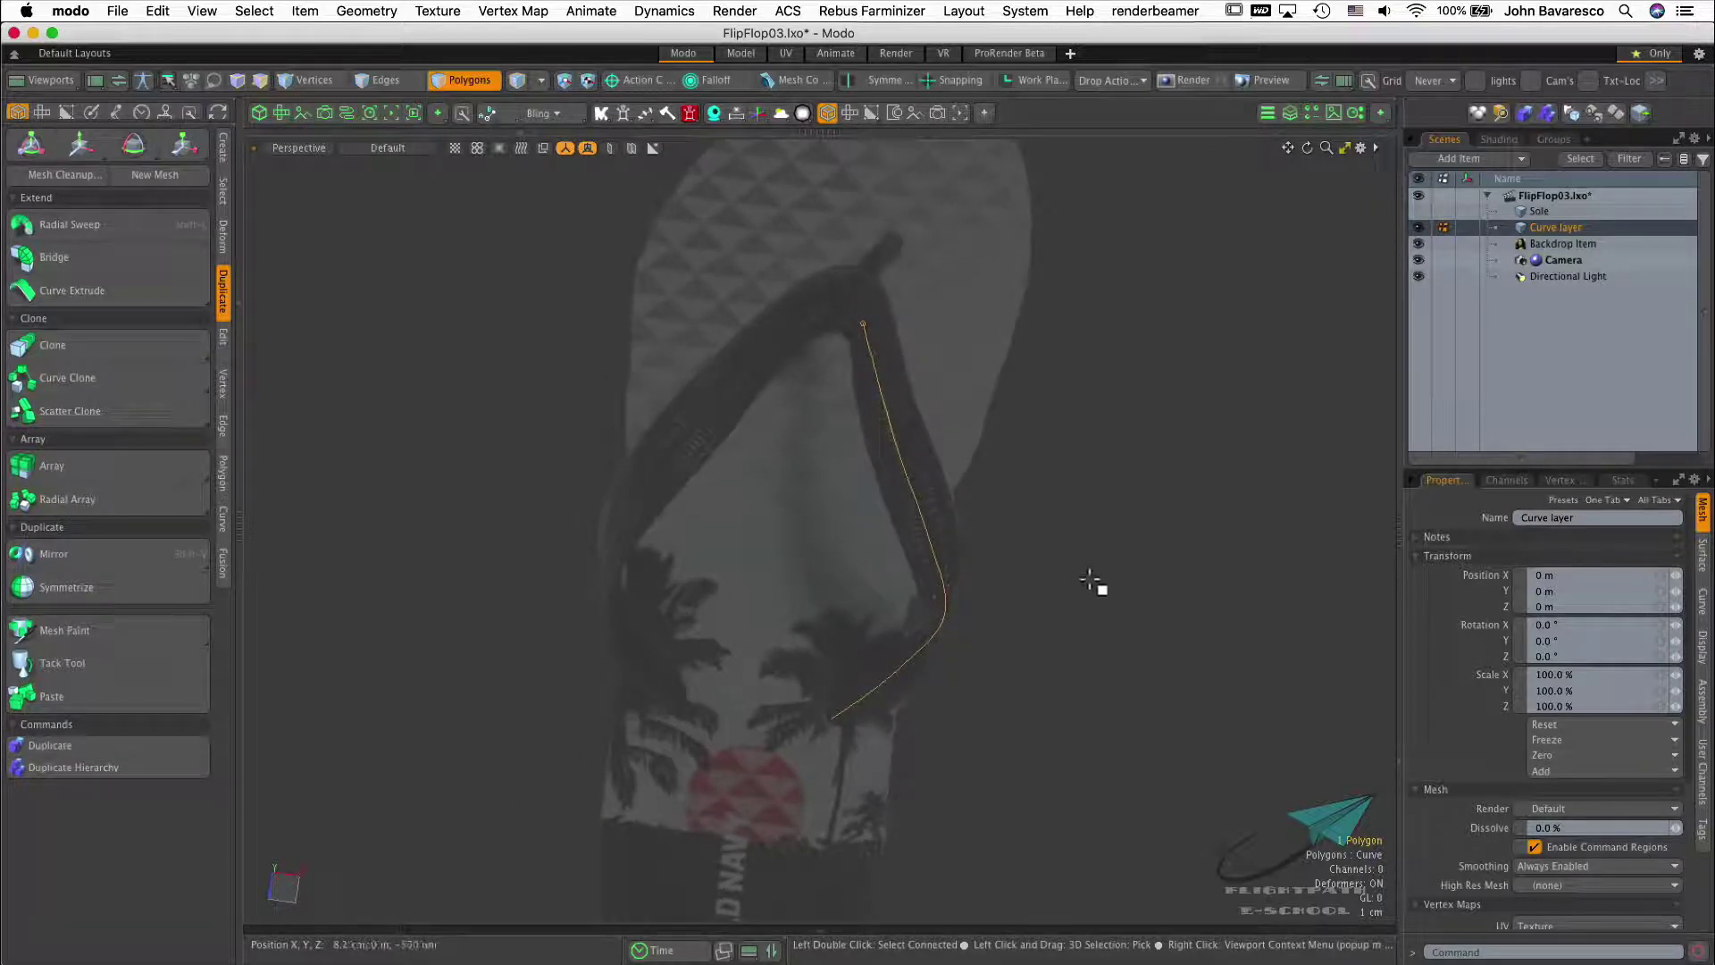
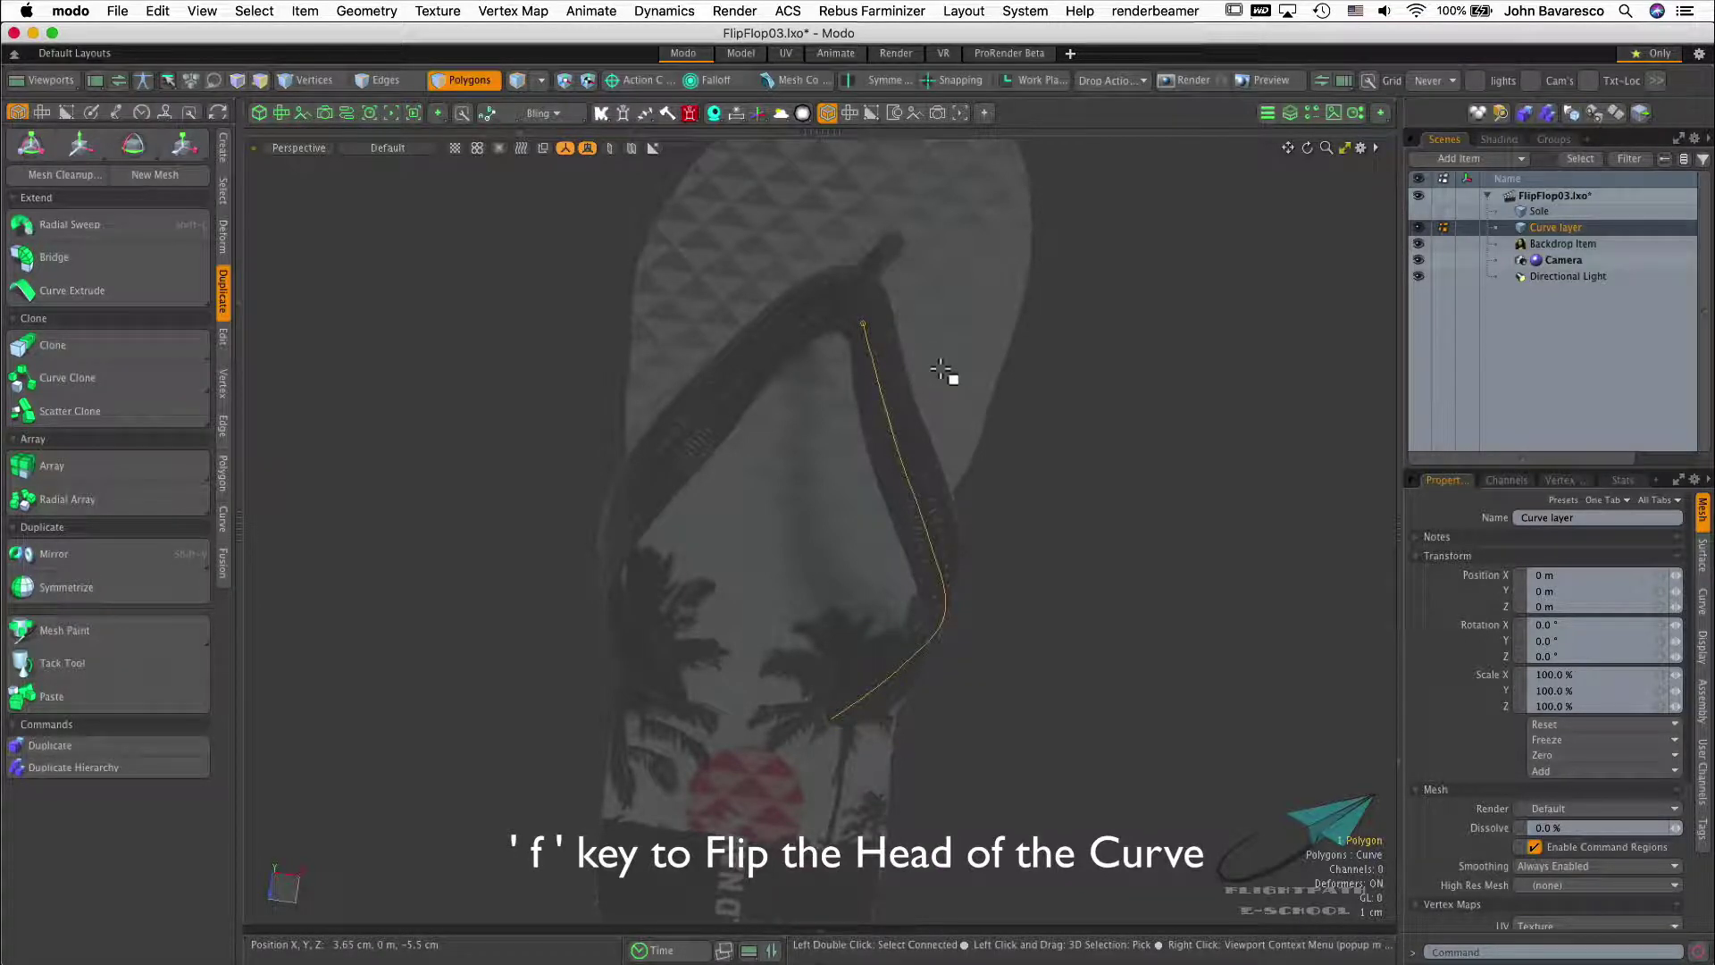
ctrl+alt+drag(930, 399, 900, 333)
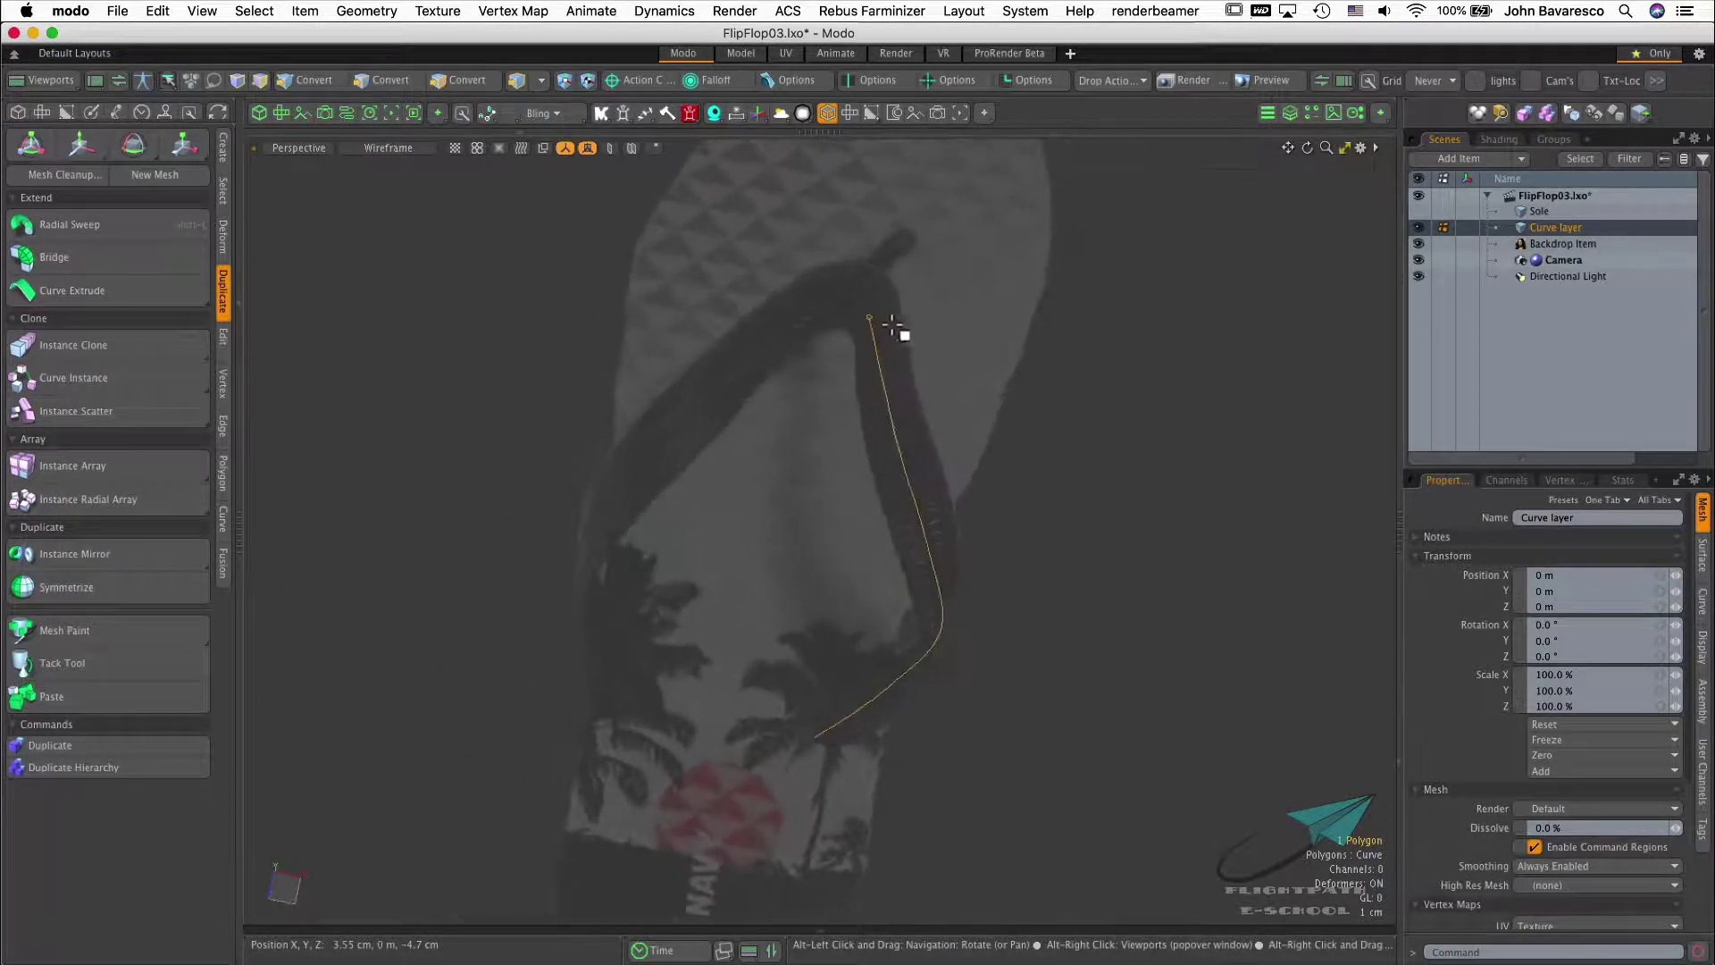
alt+drag(1007, 379, 972, 372)
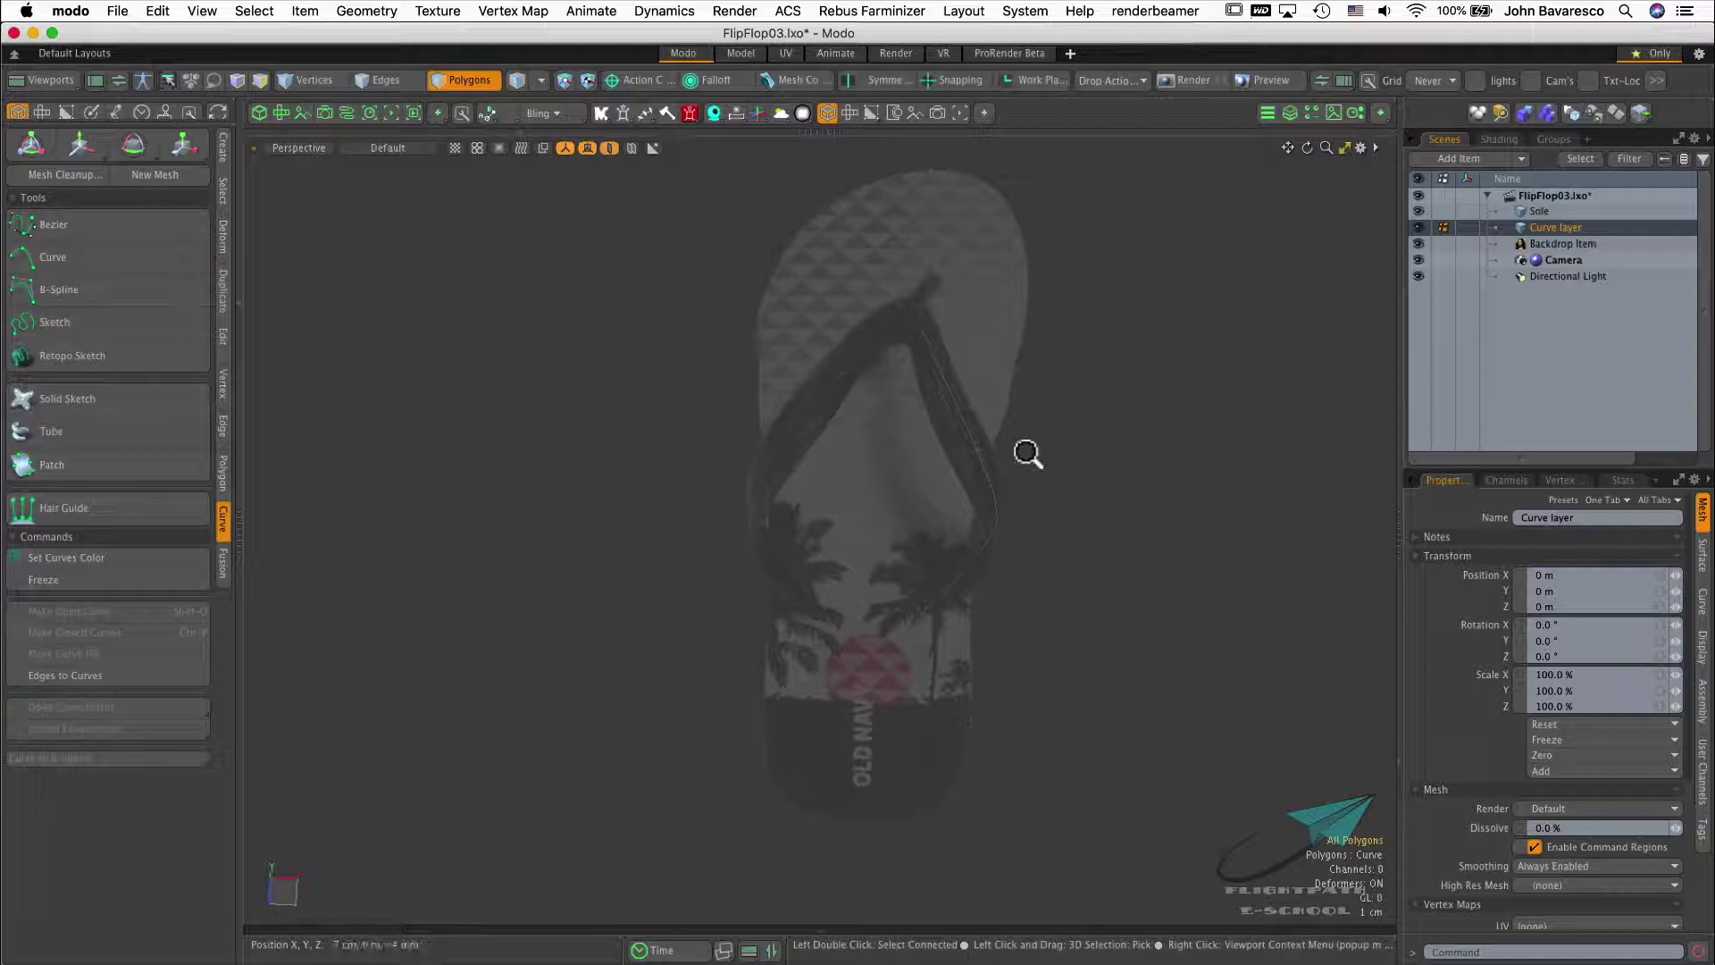
ctrl+alt+drag(1028, 454, 1256, 390)
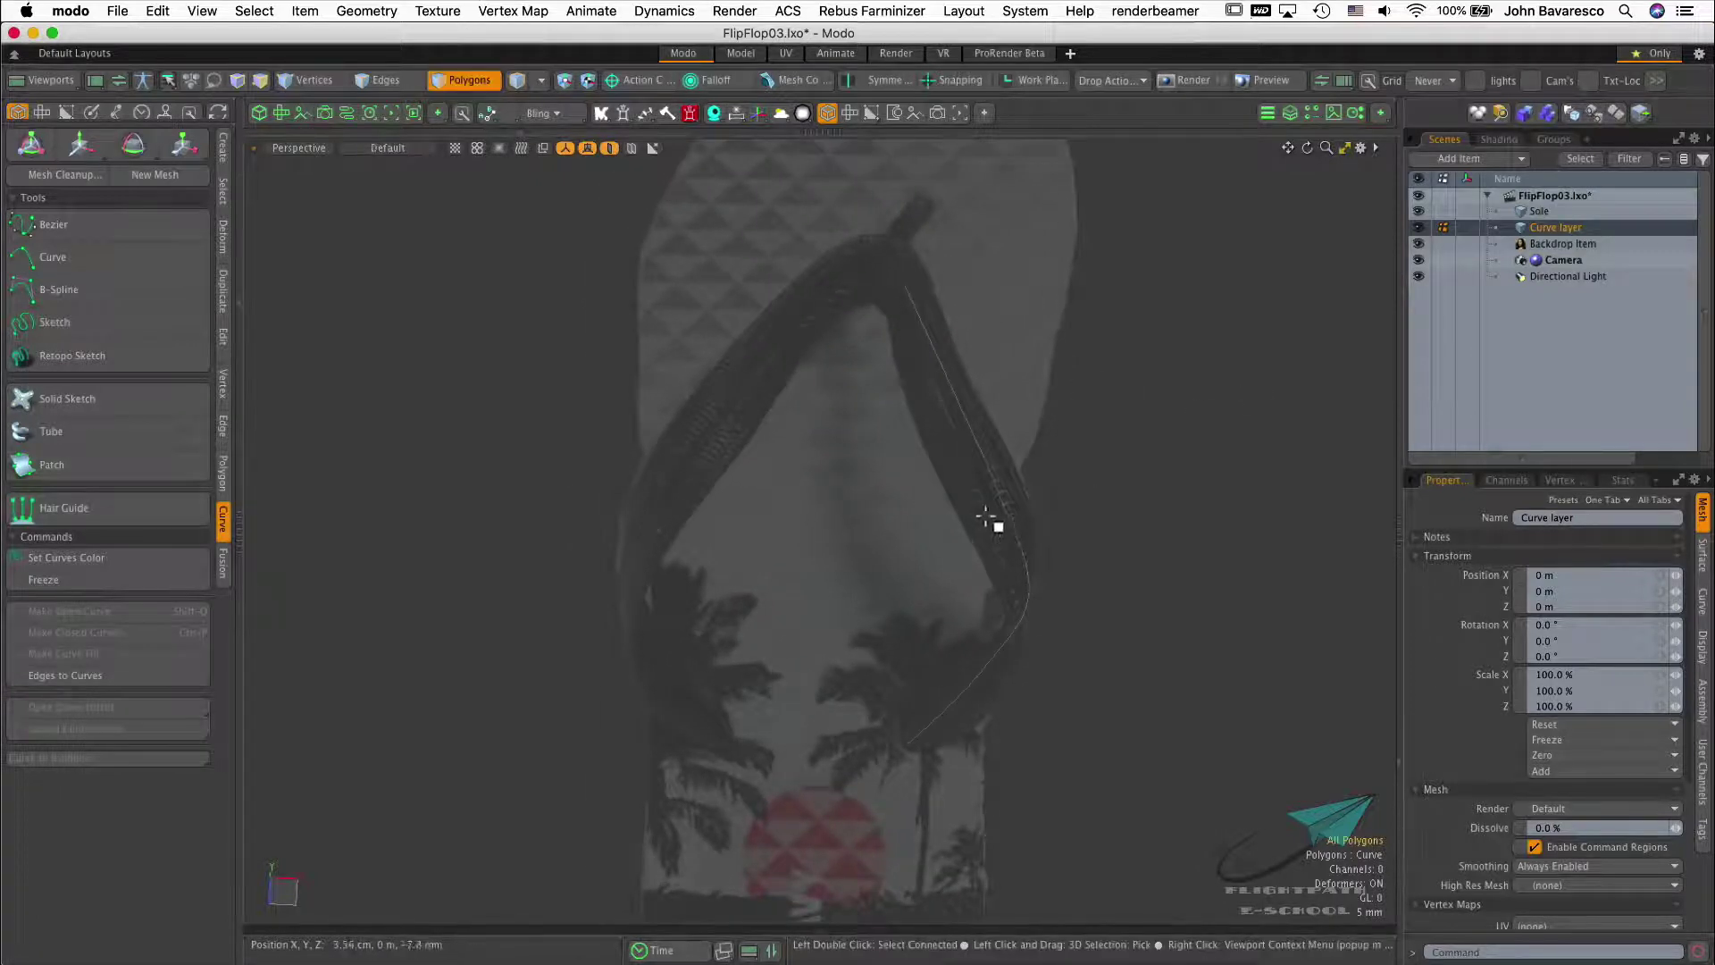
Create a new mesh item and display the inactive Curve layer's curve in the viewport
click(223, 294)
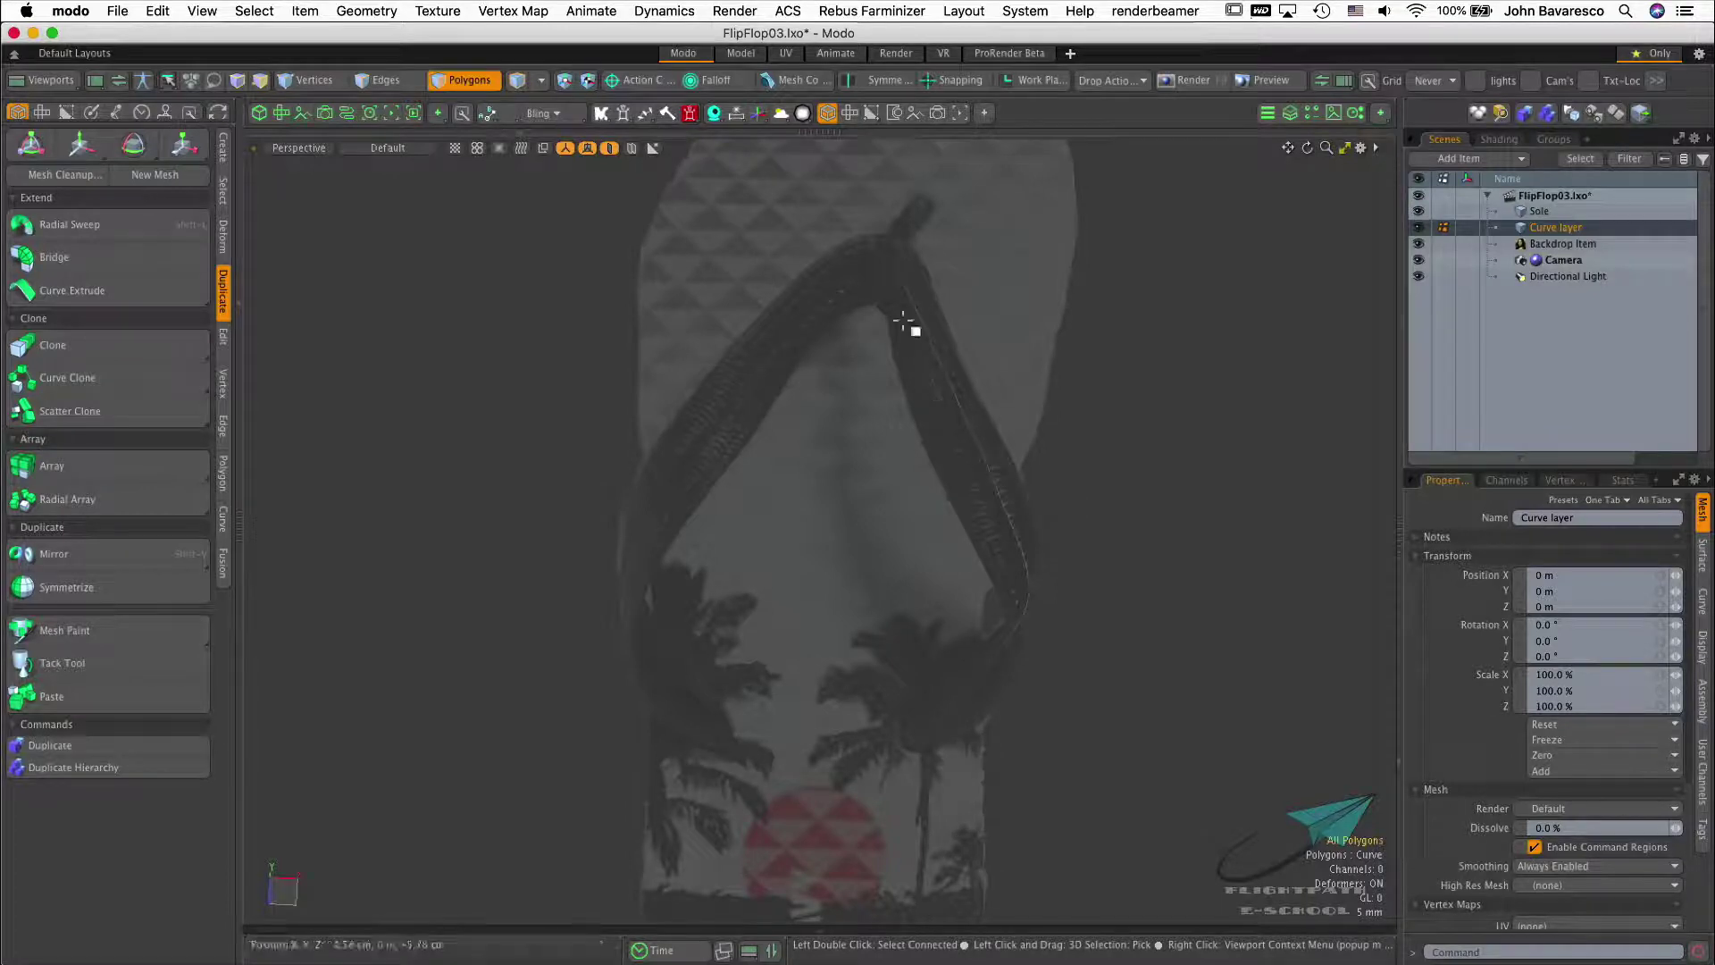
ctrl+alt+drag(1134, 539, 1080, 528)
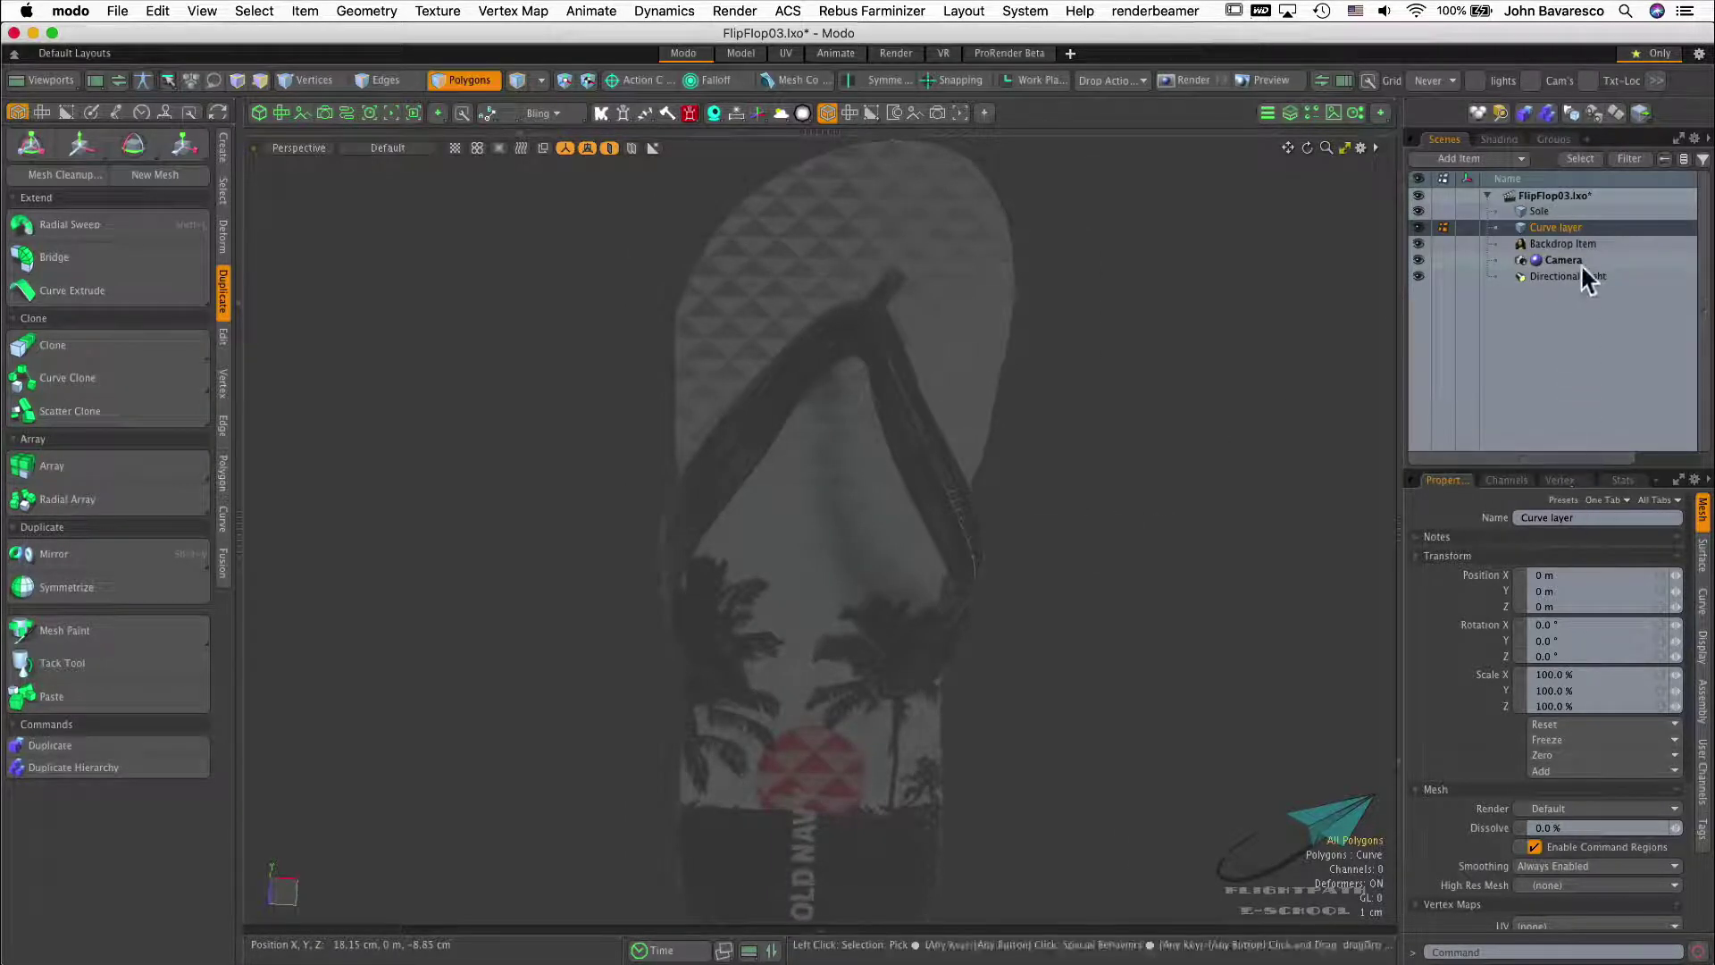
key(n)
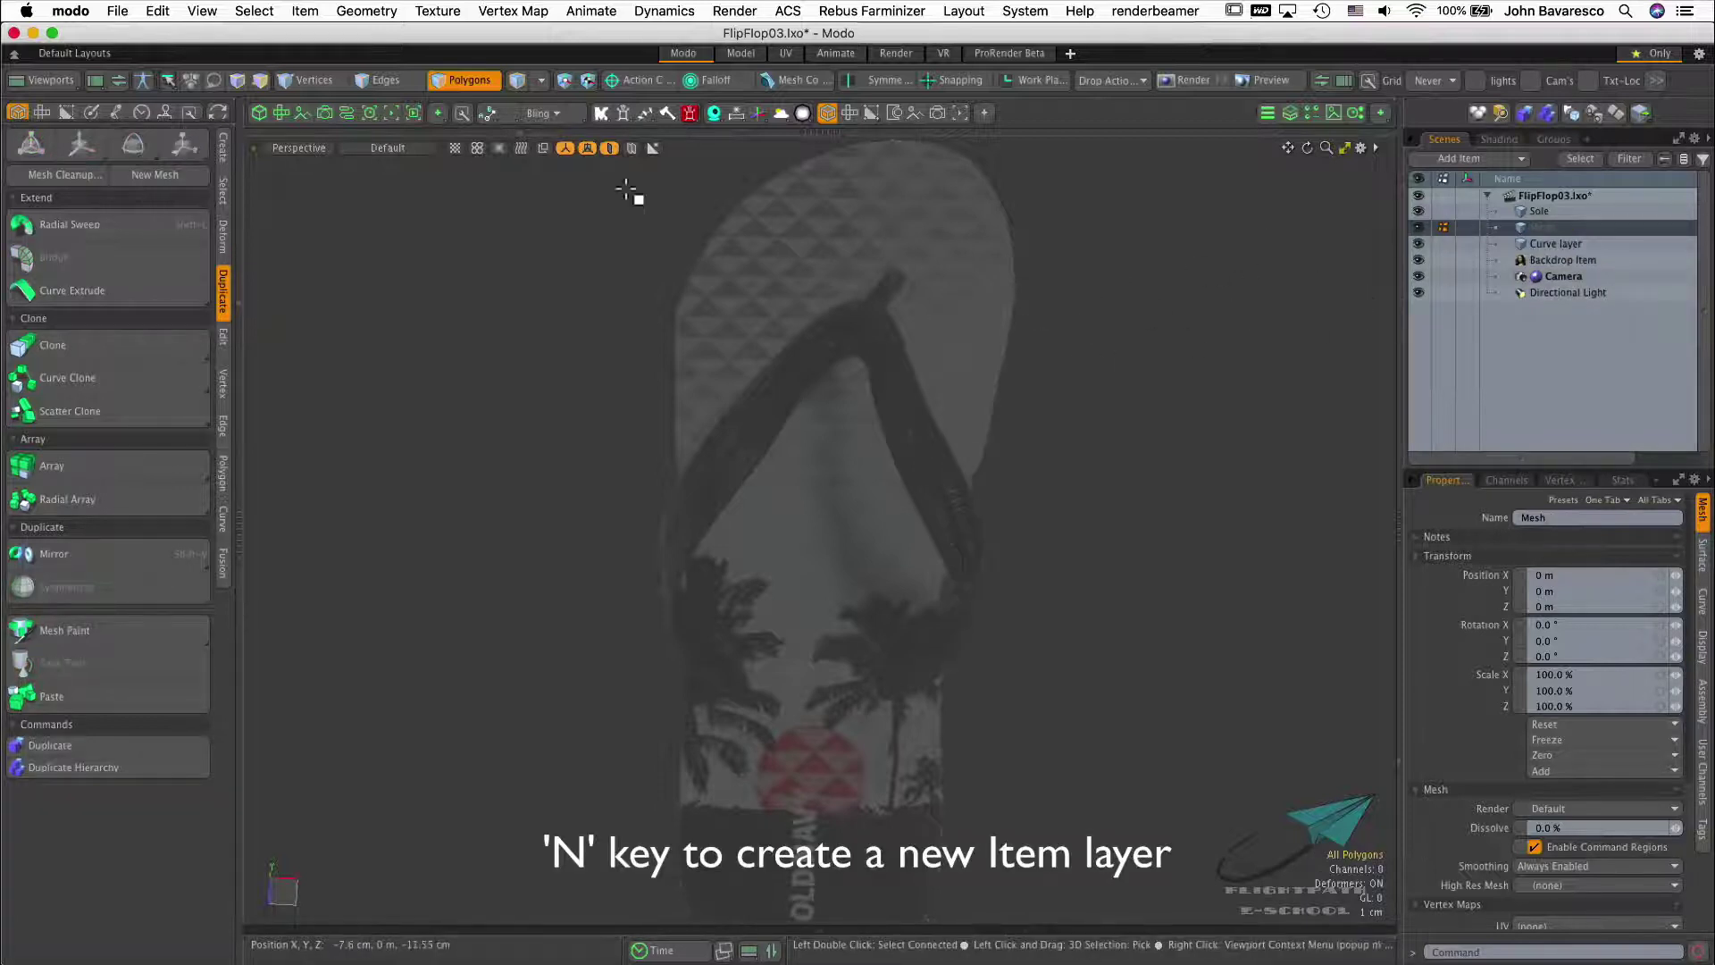
click(611, 149)
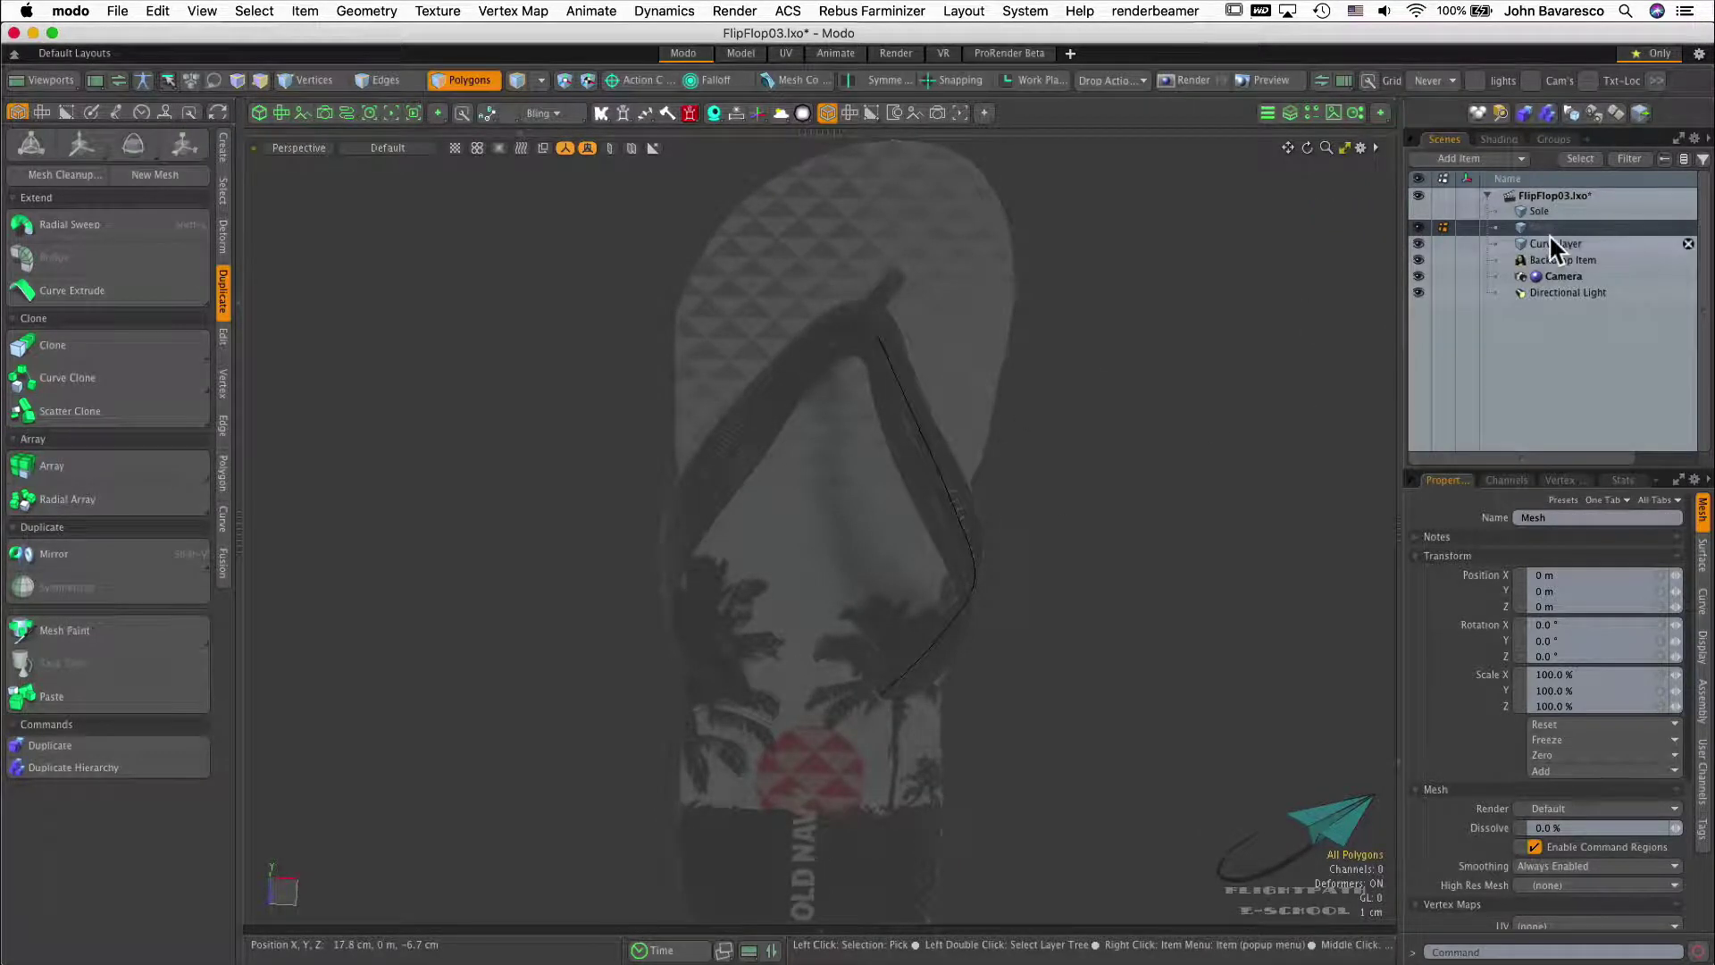
Draw a short, straight two-point curve in the new mesh beside the right strap, ending at about X 10.3 cm, Z 2.65 cm
click(223, 523)
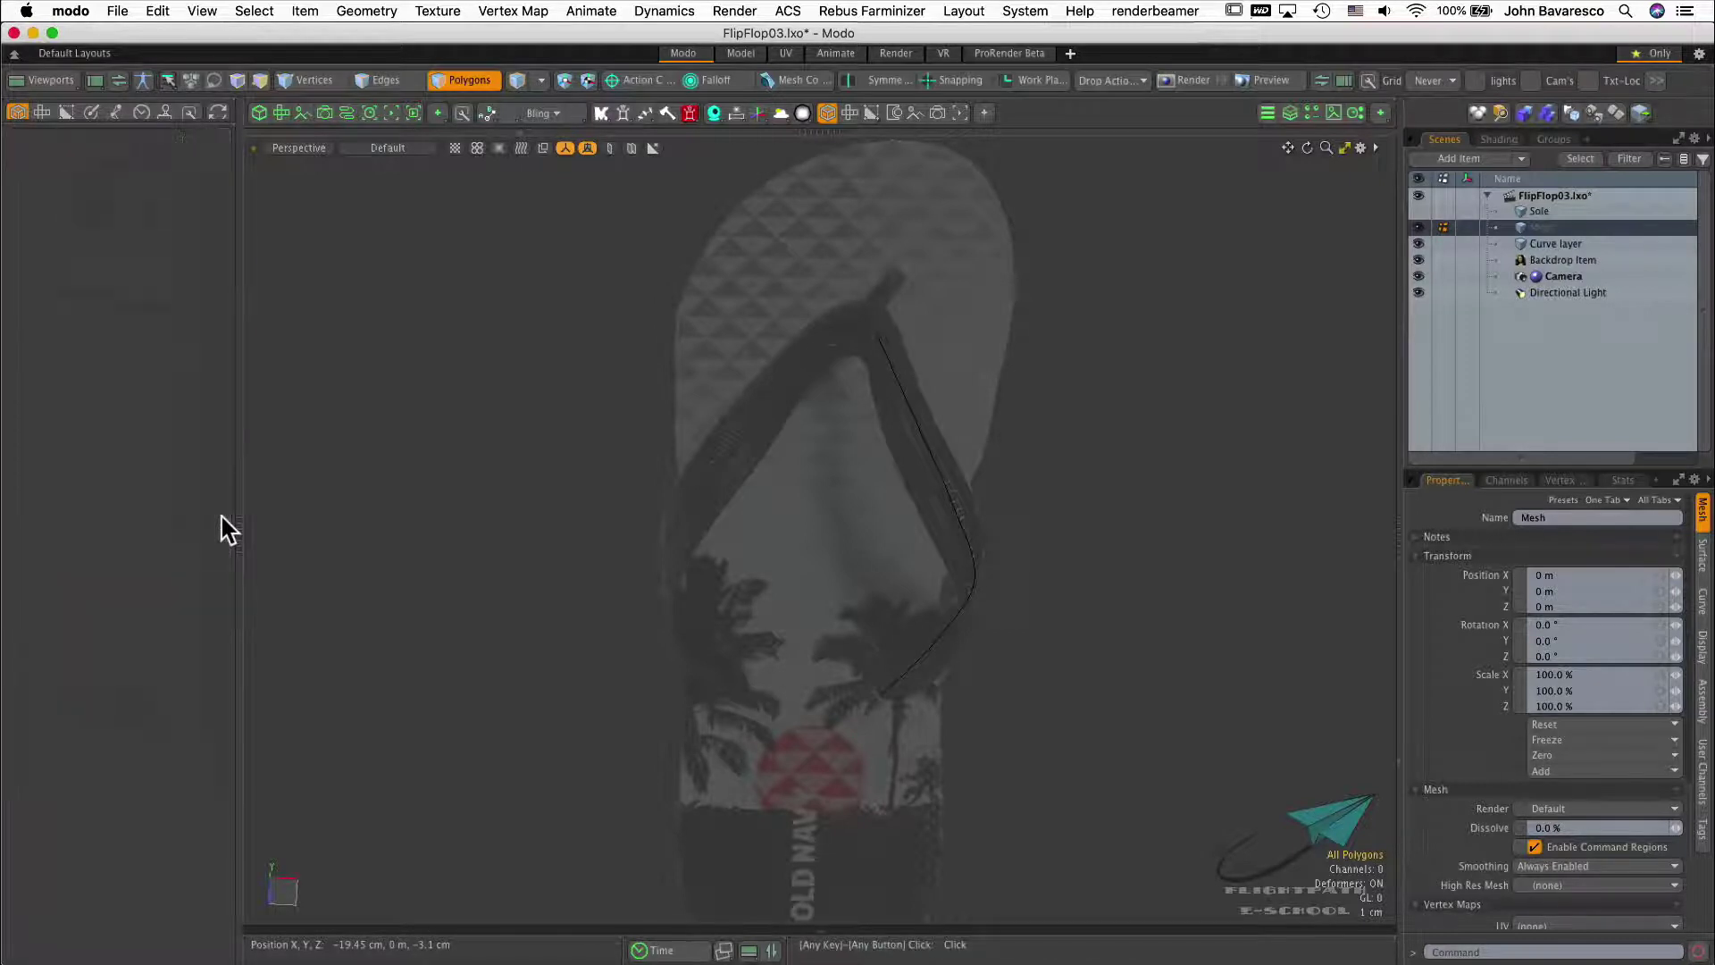
click(88, 259)
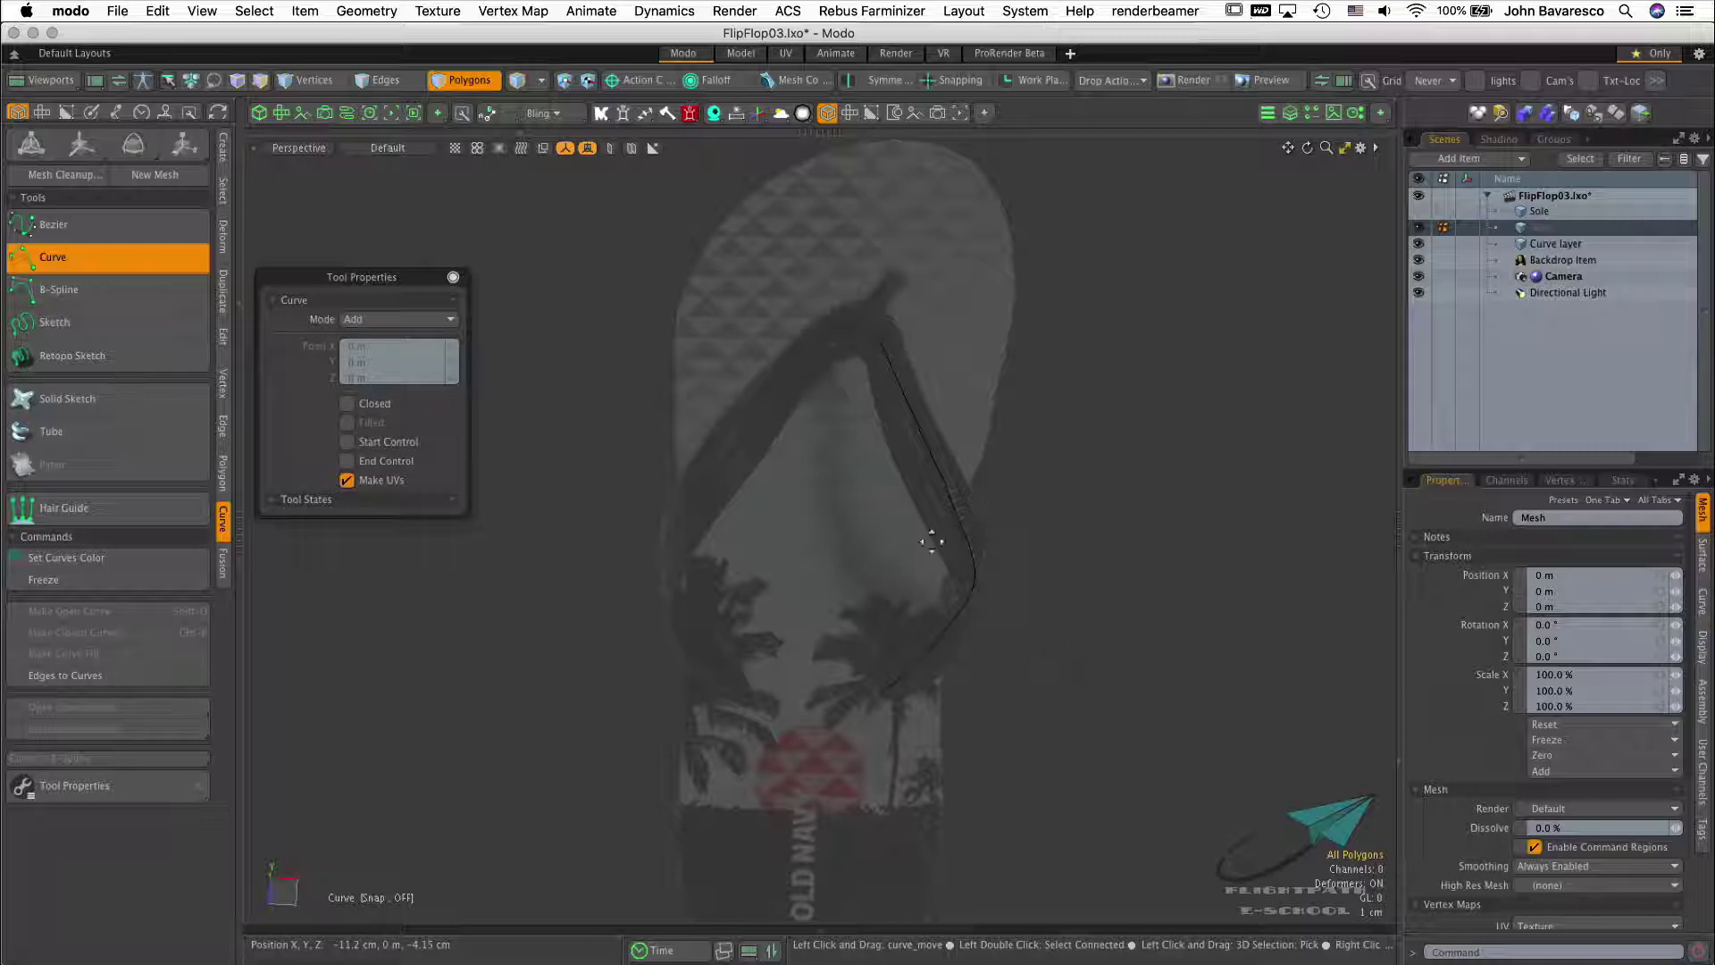
click(930, 593)
key(ctrl+z)
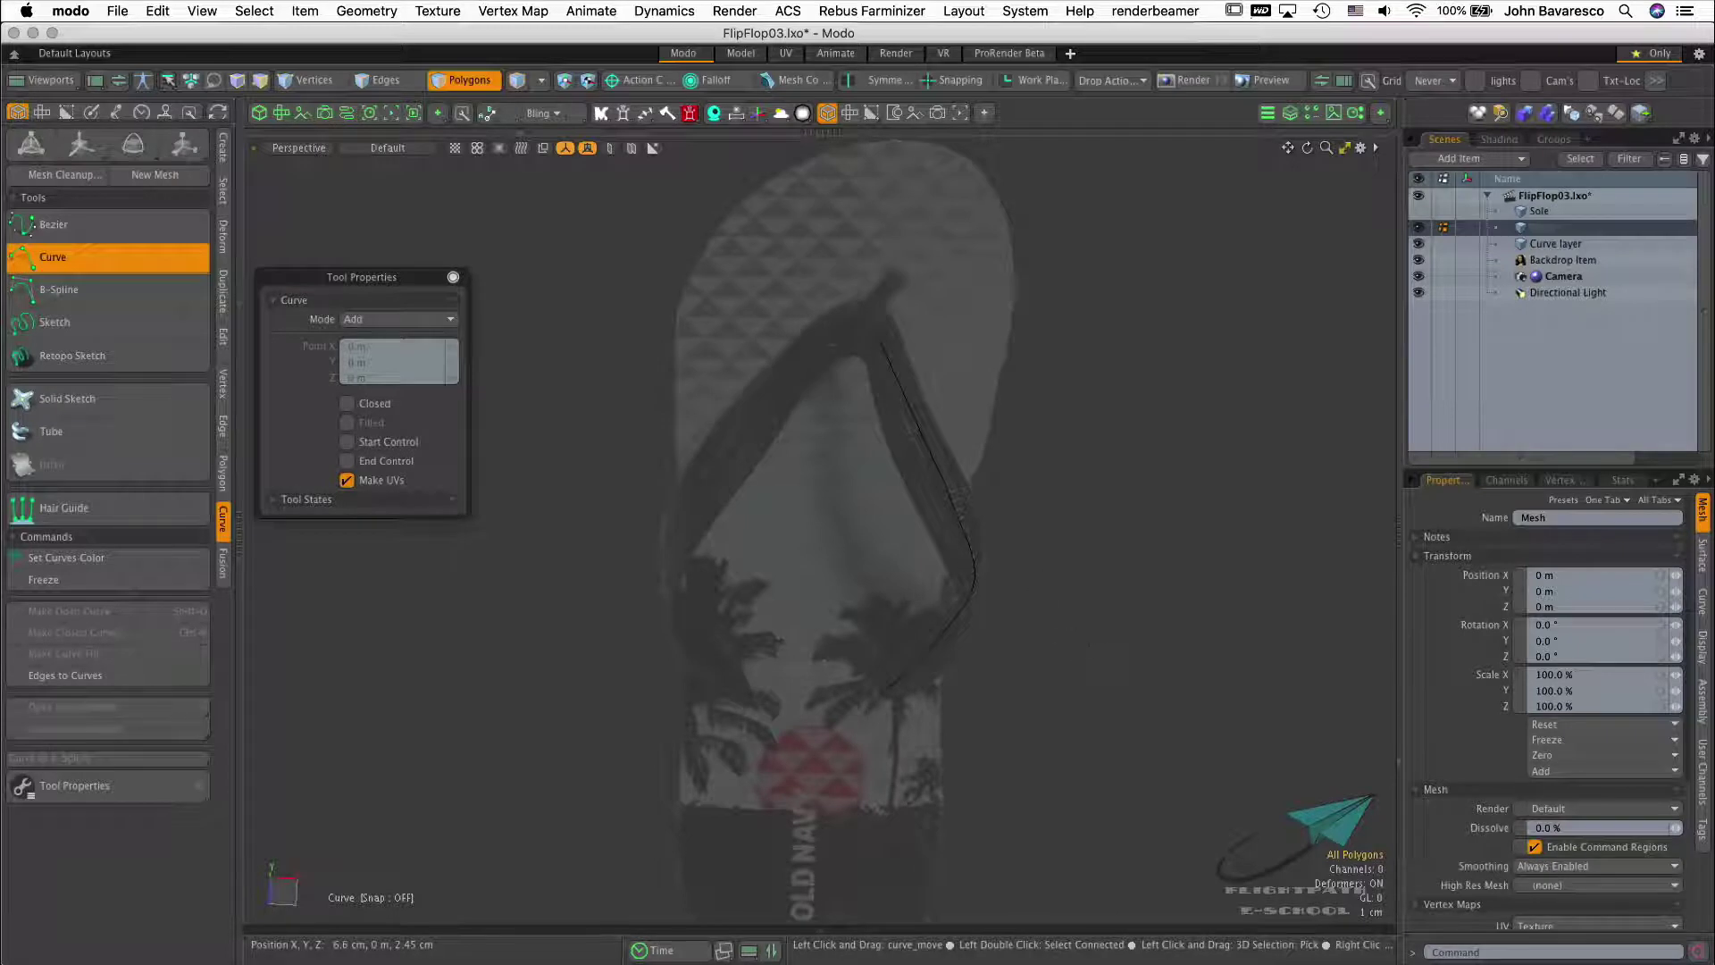
click(1070, 636)
click(1147, 636)
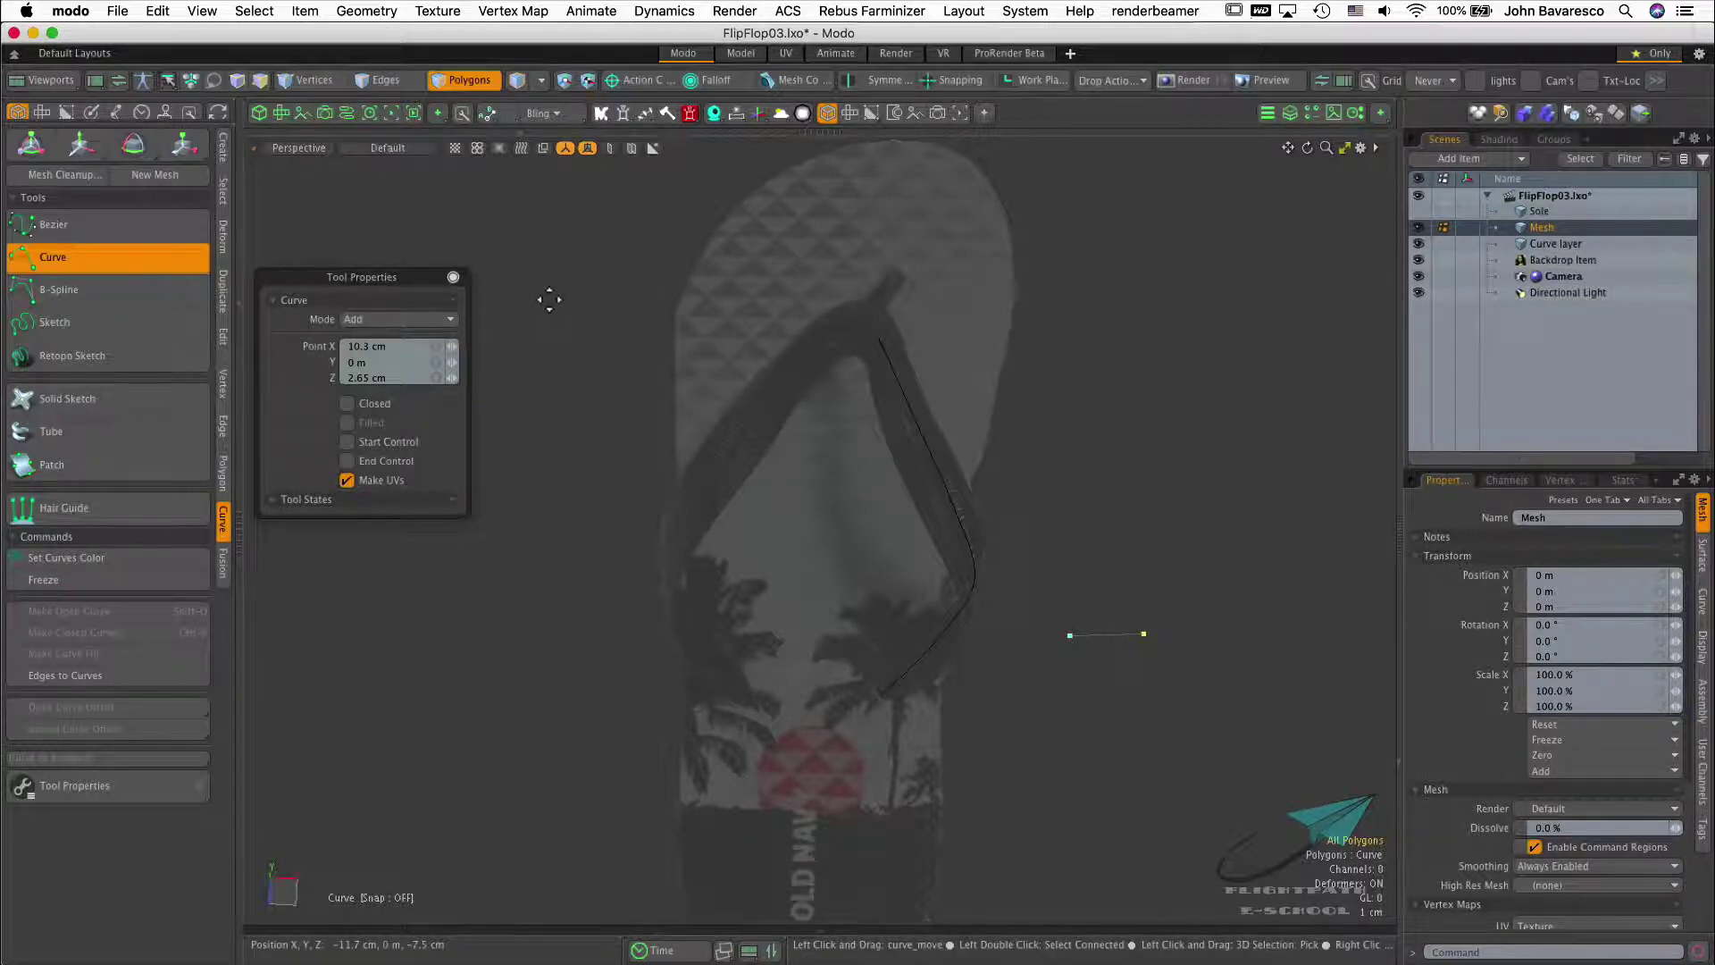
key(space)
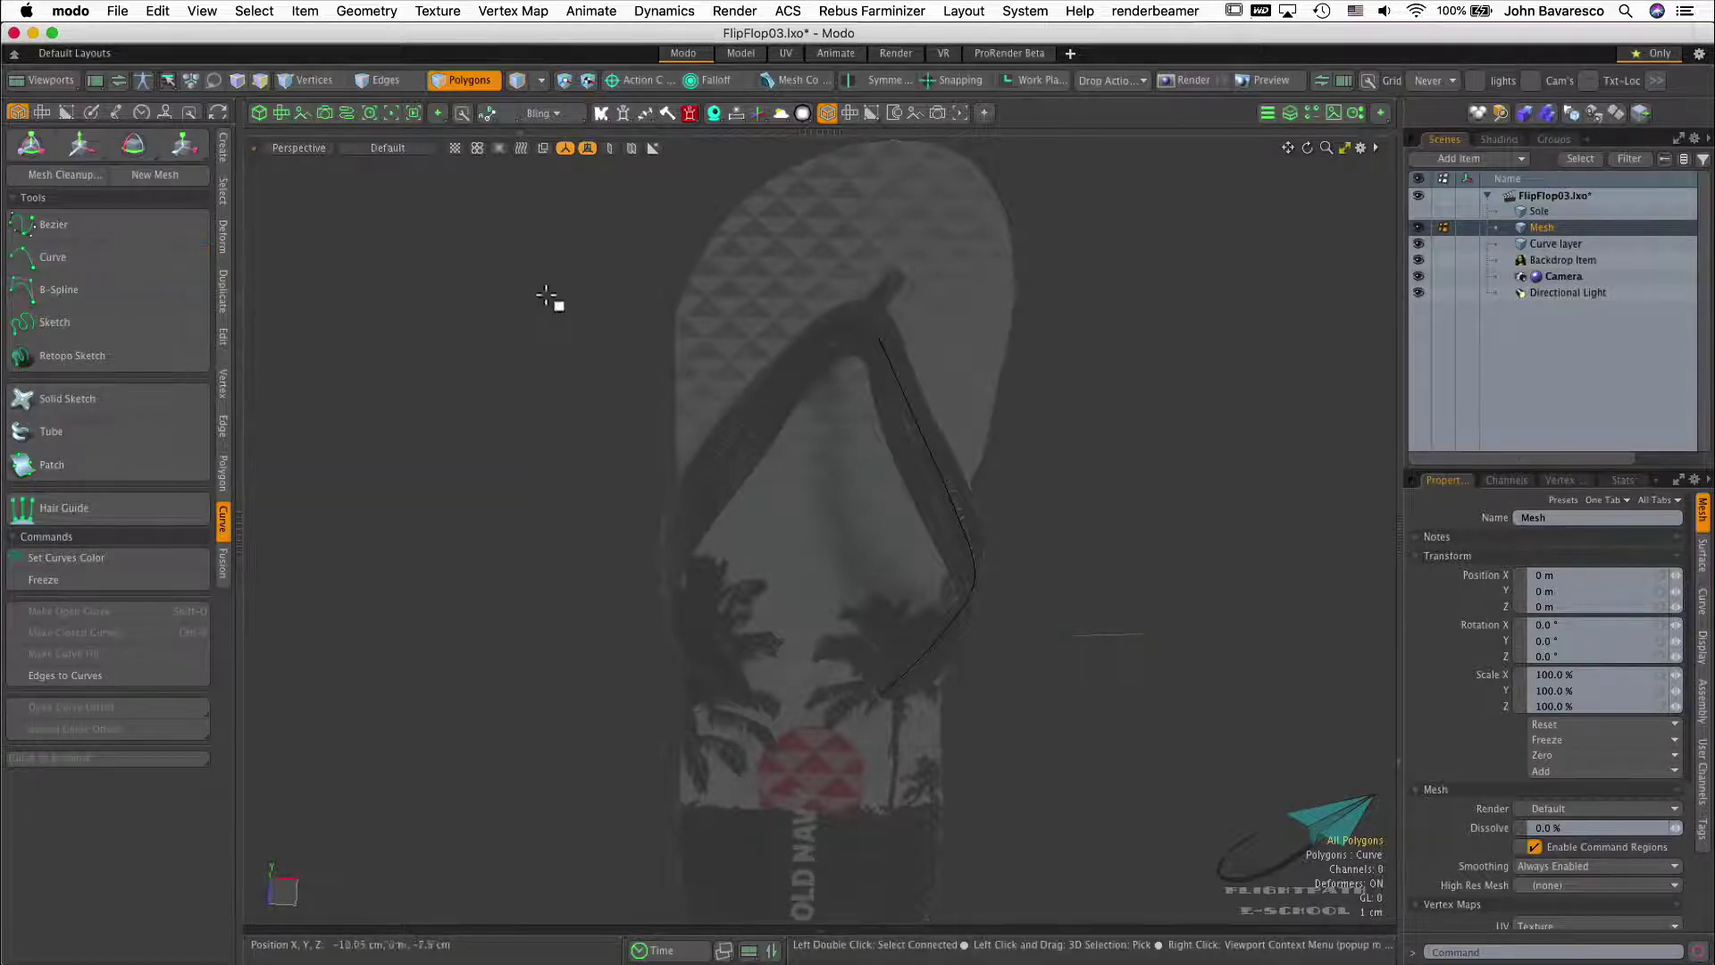
Curve Extrude the short profile line along the strap curve, trying automatic steps and returning to 8 fixed steps
click(474, 85)
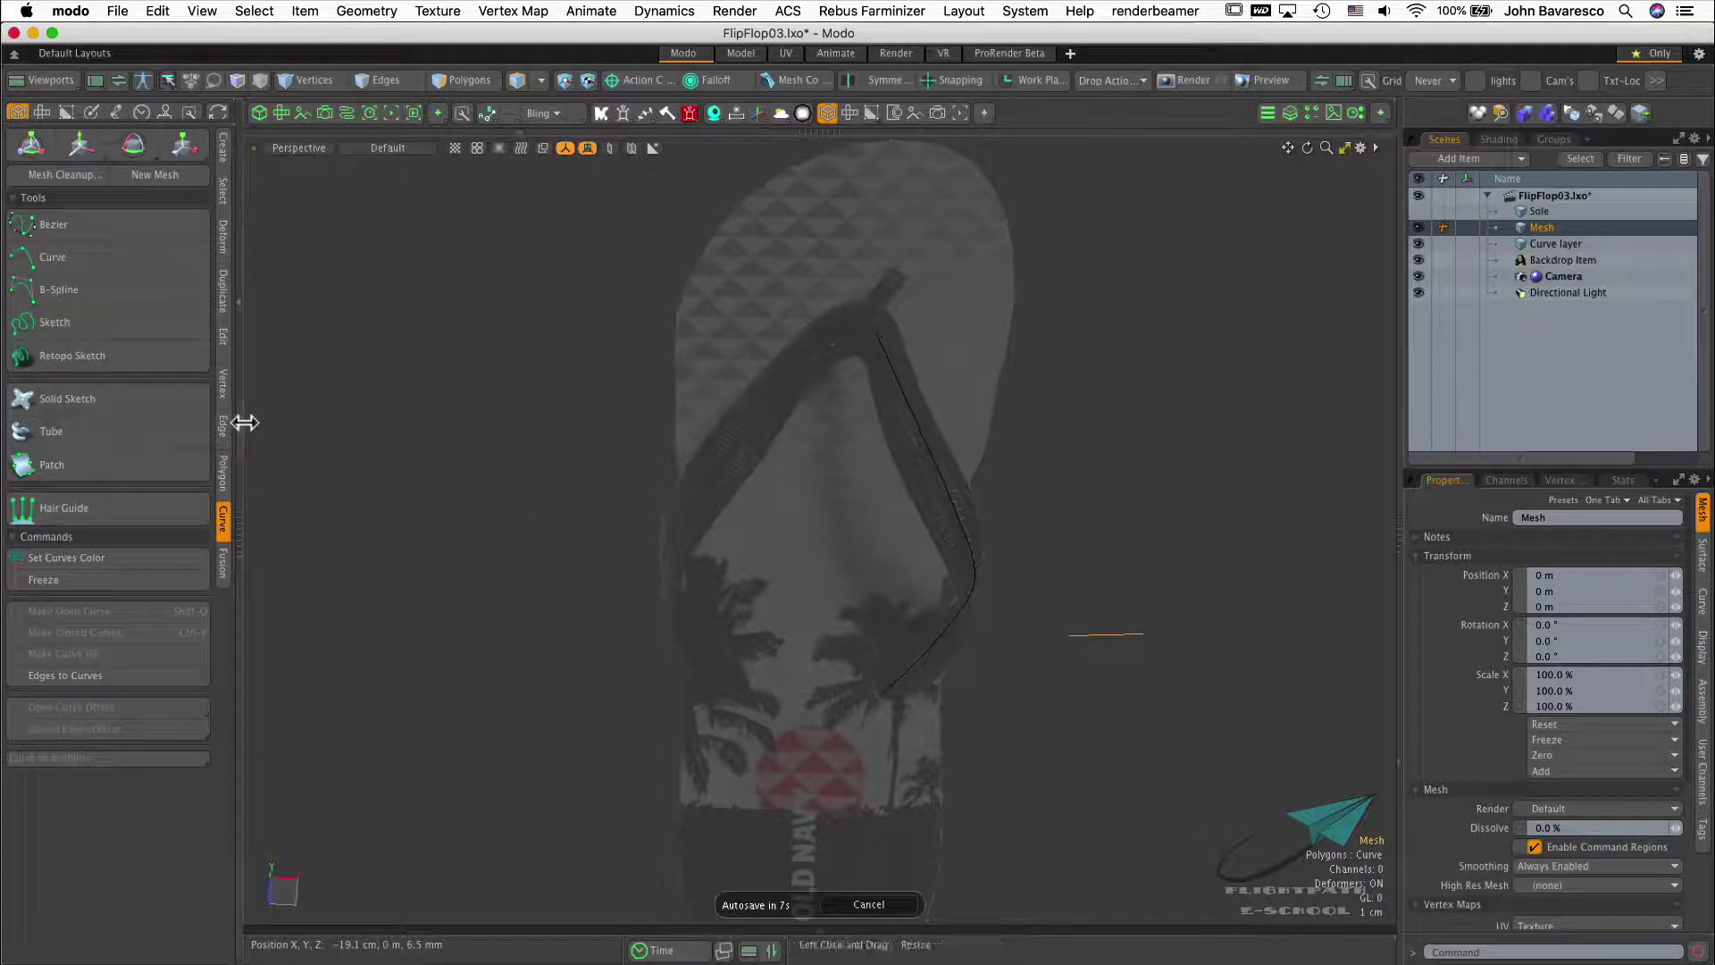
click(224, 299)
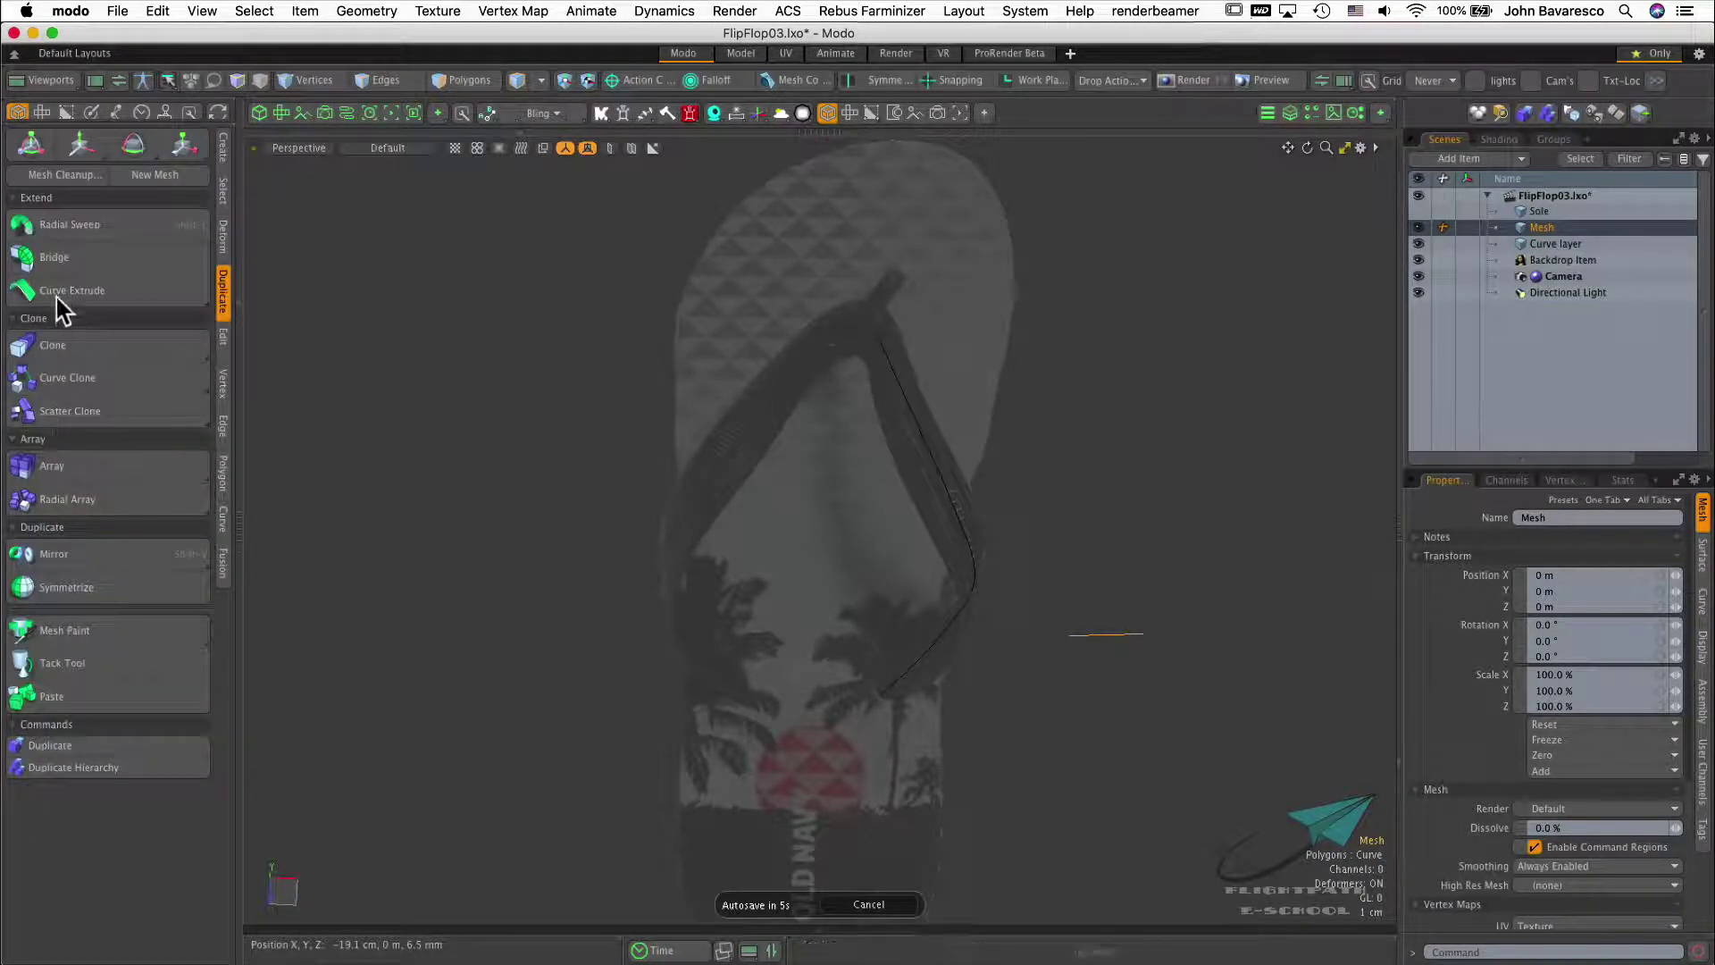
click(93, 287)
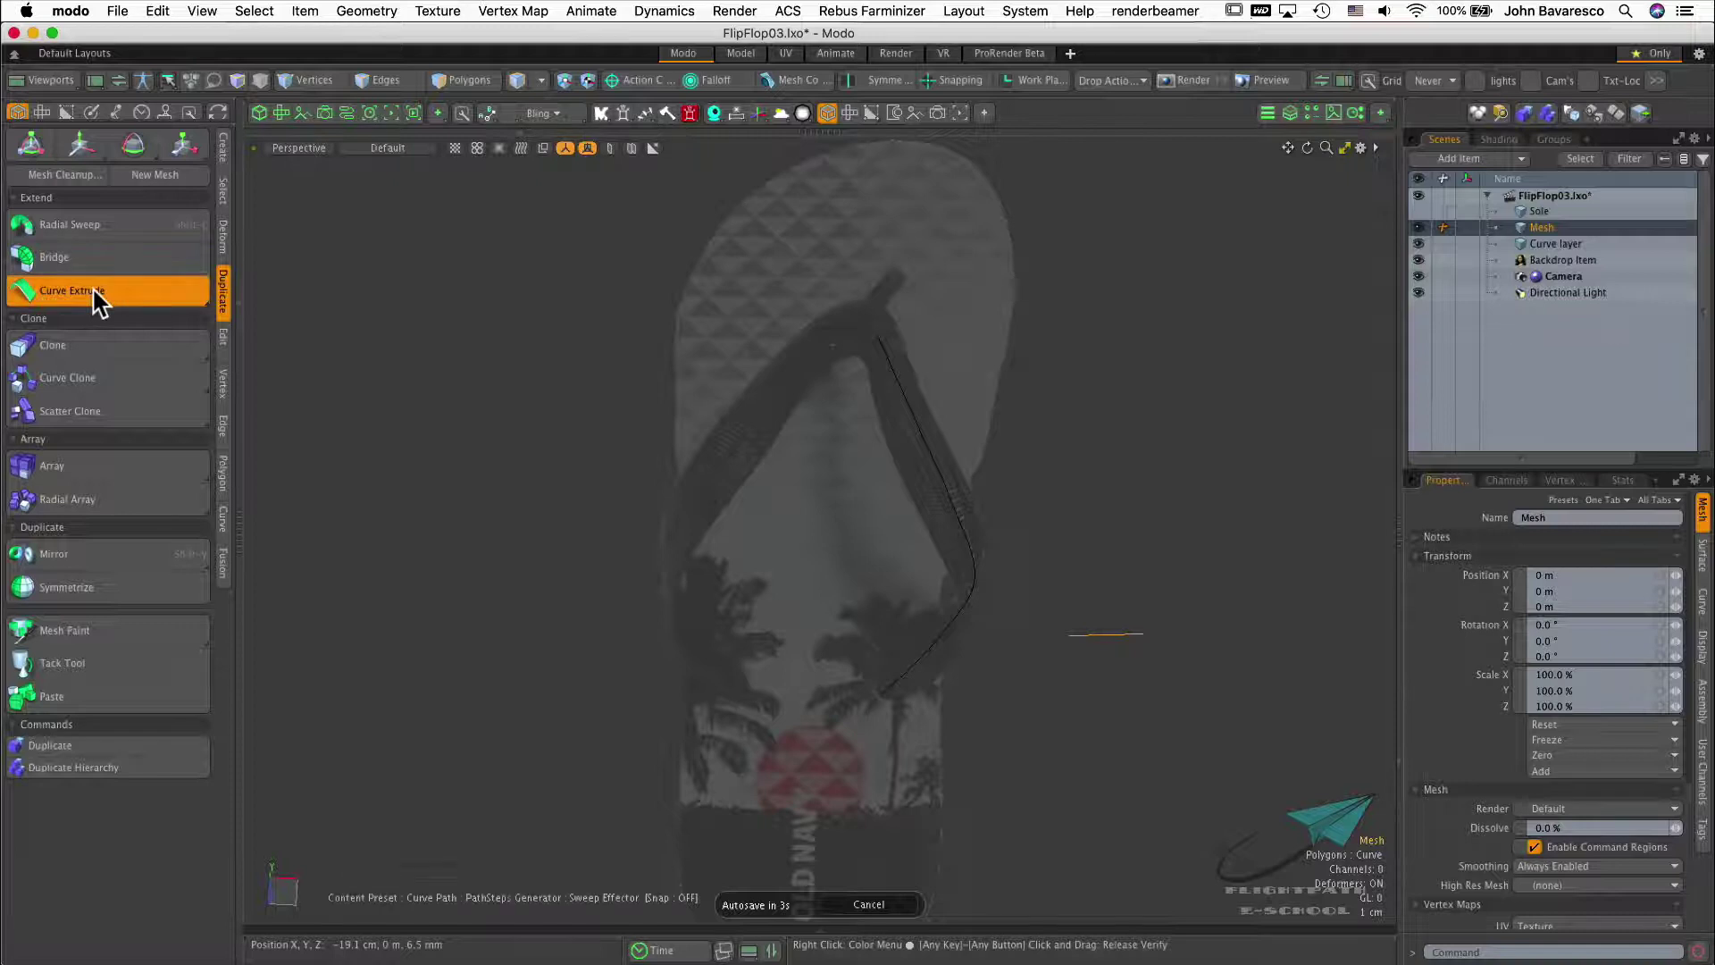
click(948, 496)
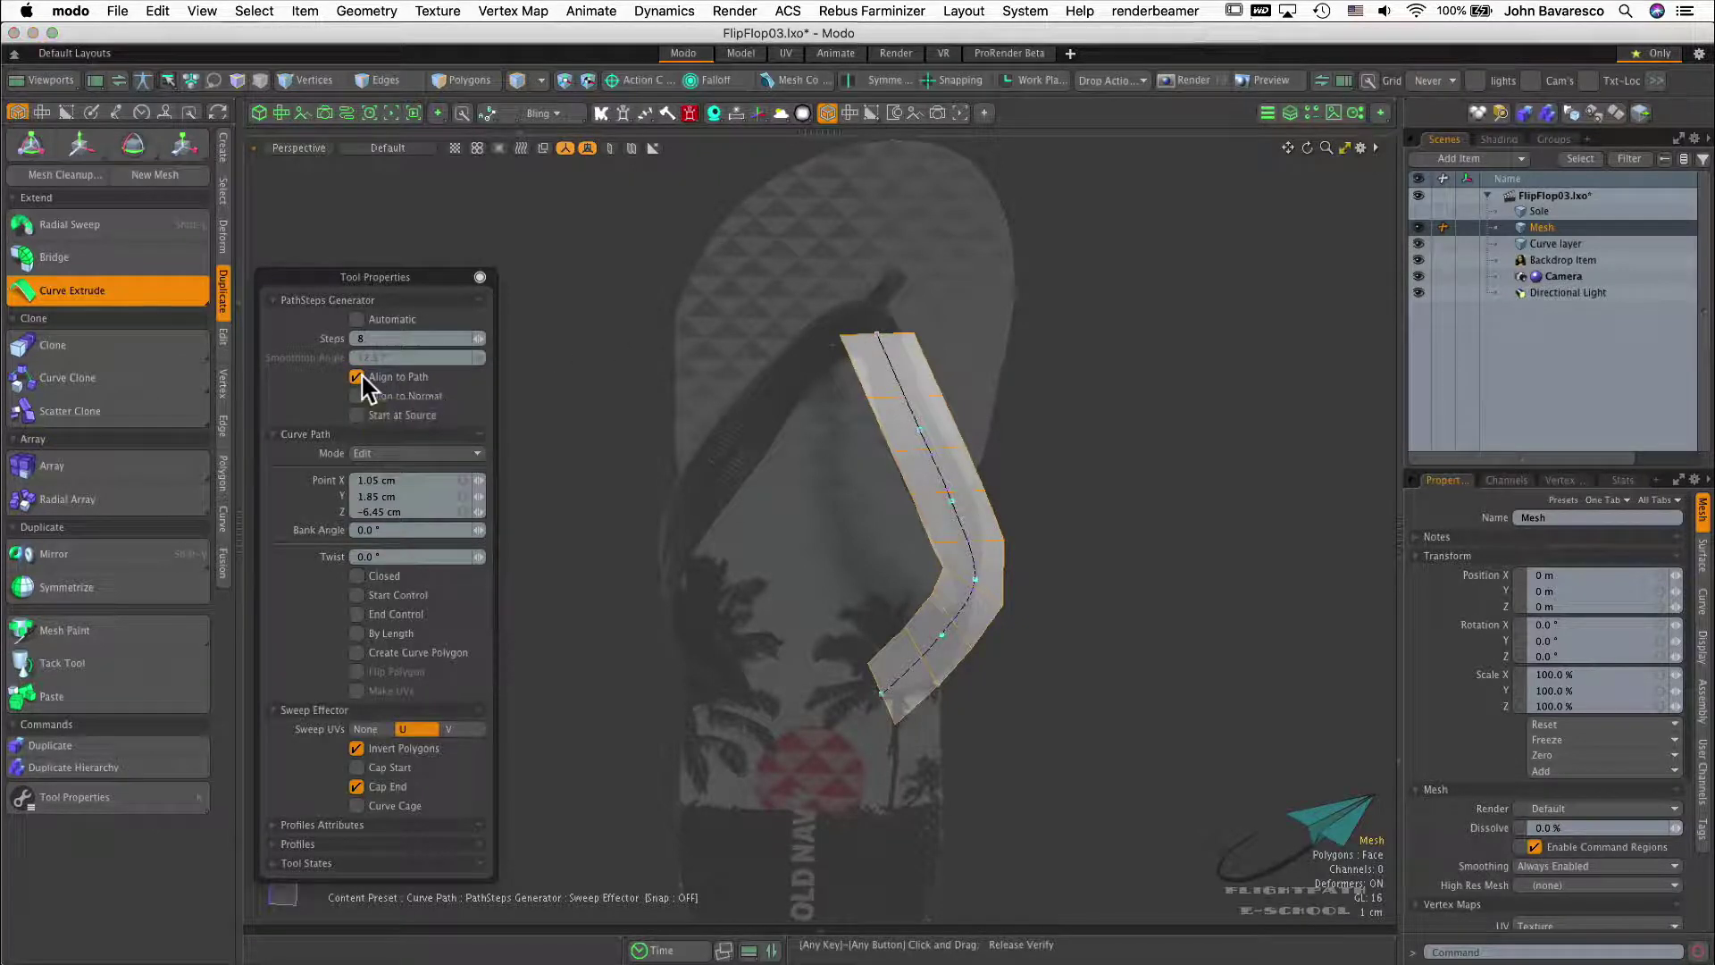
click(358, 320)
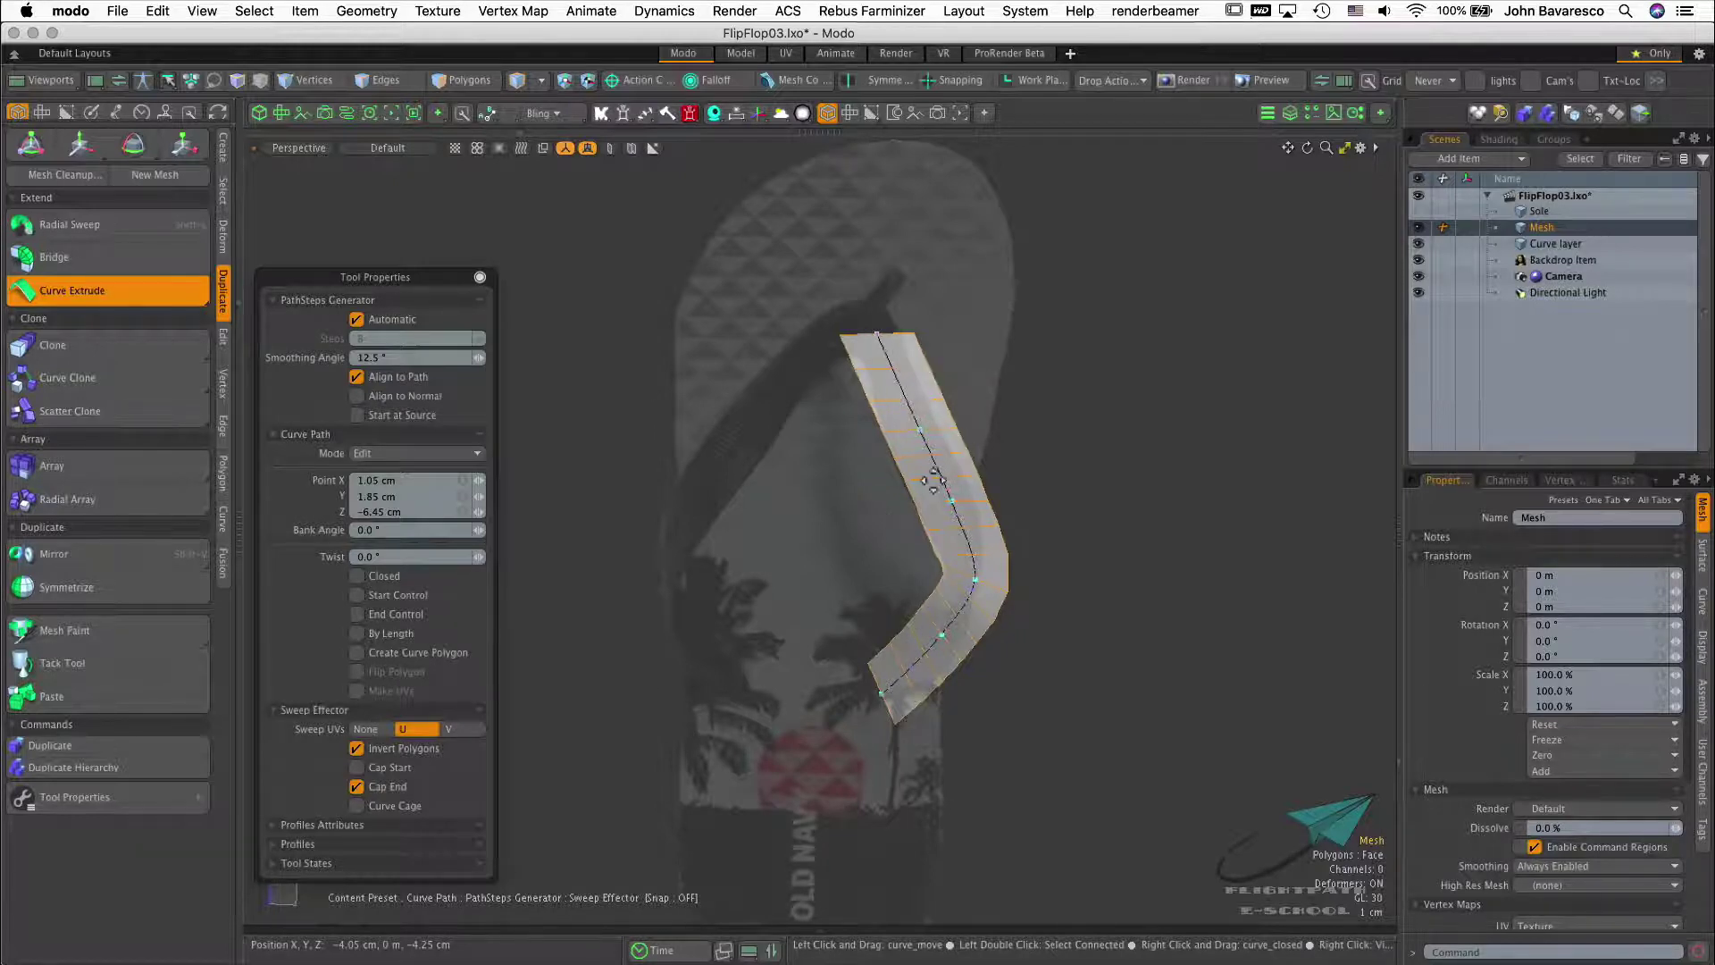
click(356, 319)
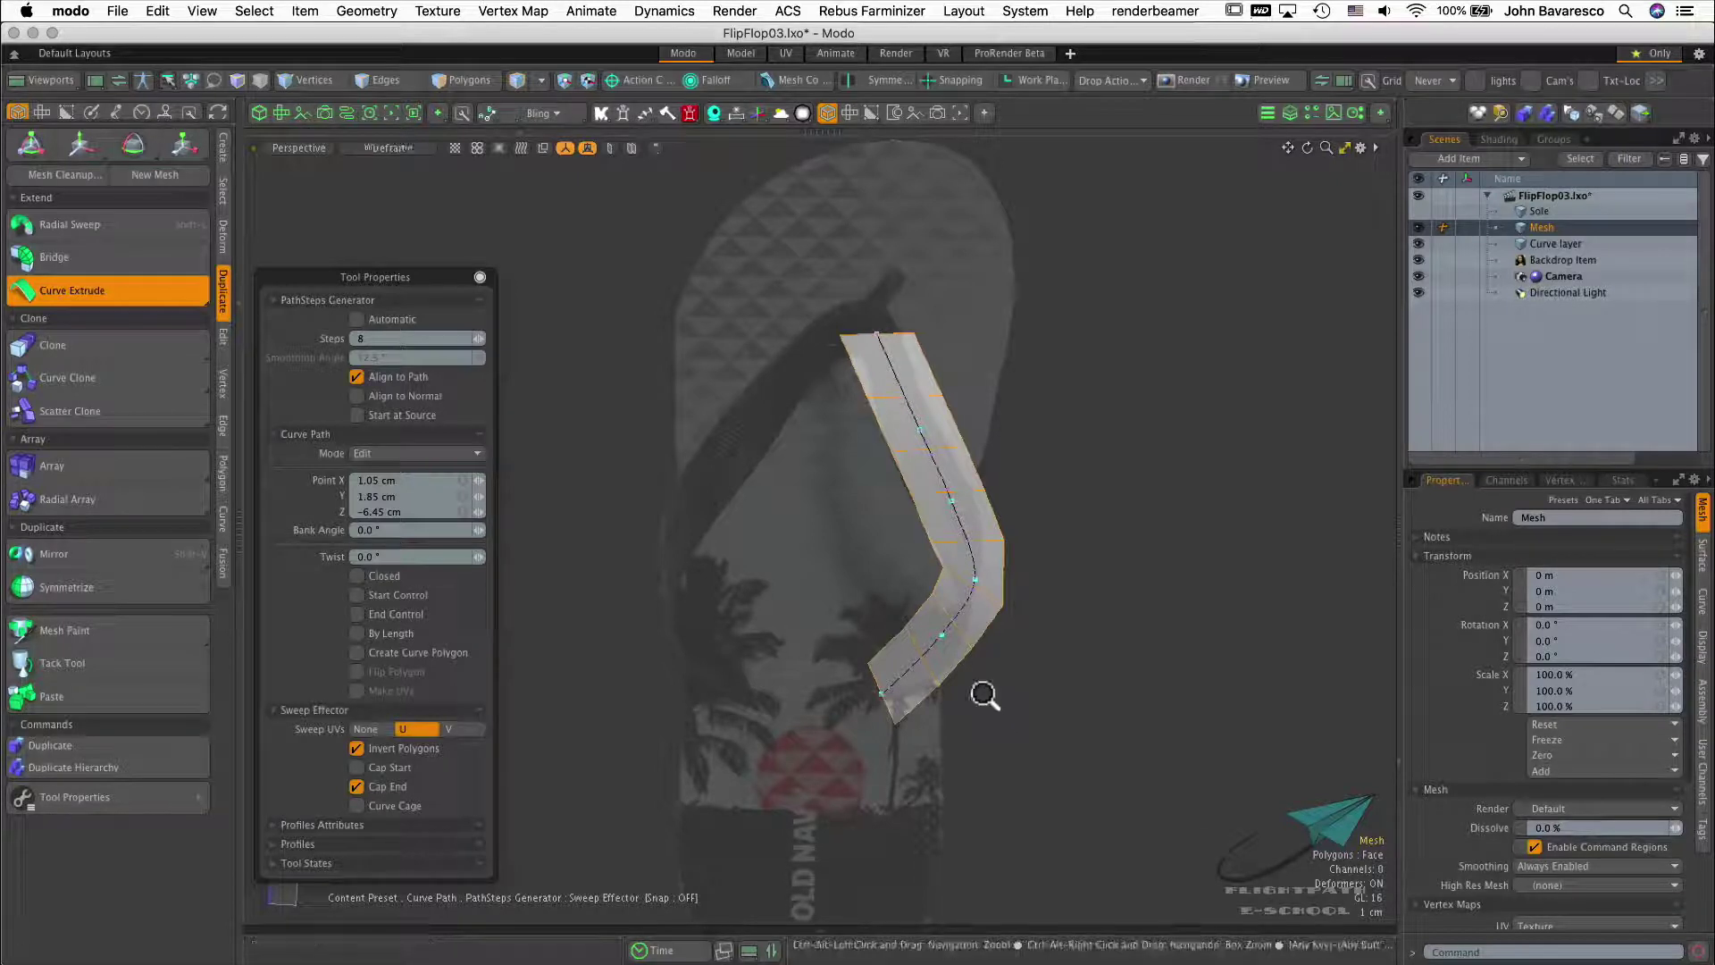
Twist the extruded strap along its path curve, trying about -64° and setting the twist to -150°
alt+drag(984, 693, 1145, 601)
alt+drag(973, 620, 962, 616)
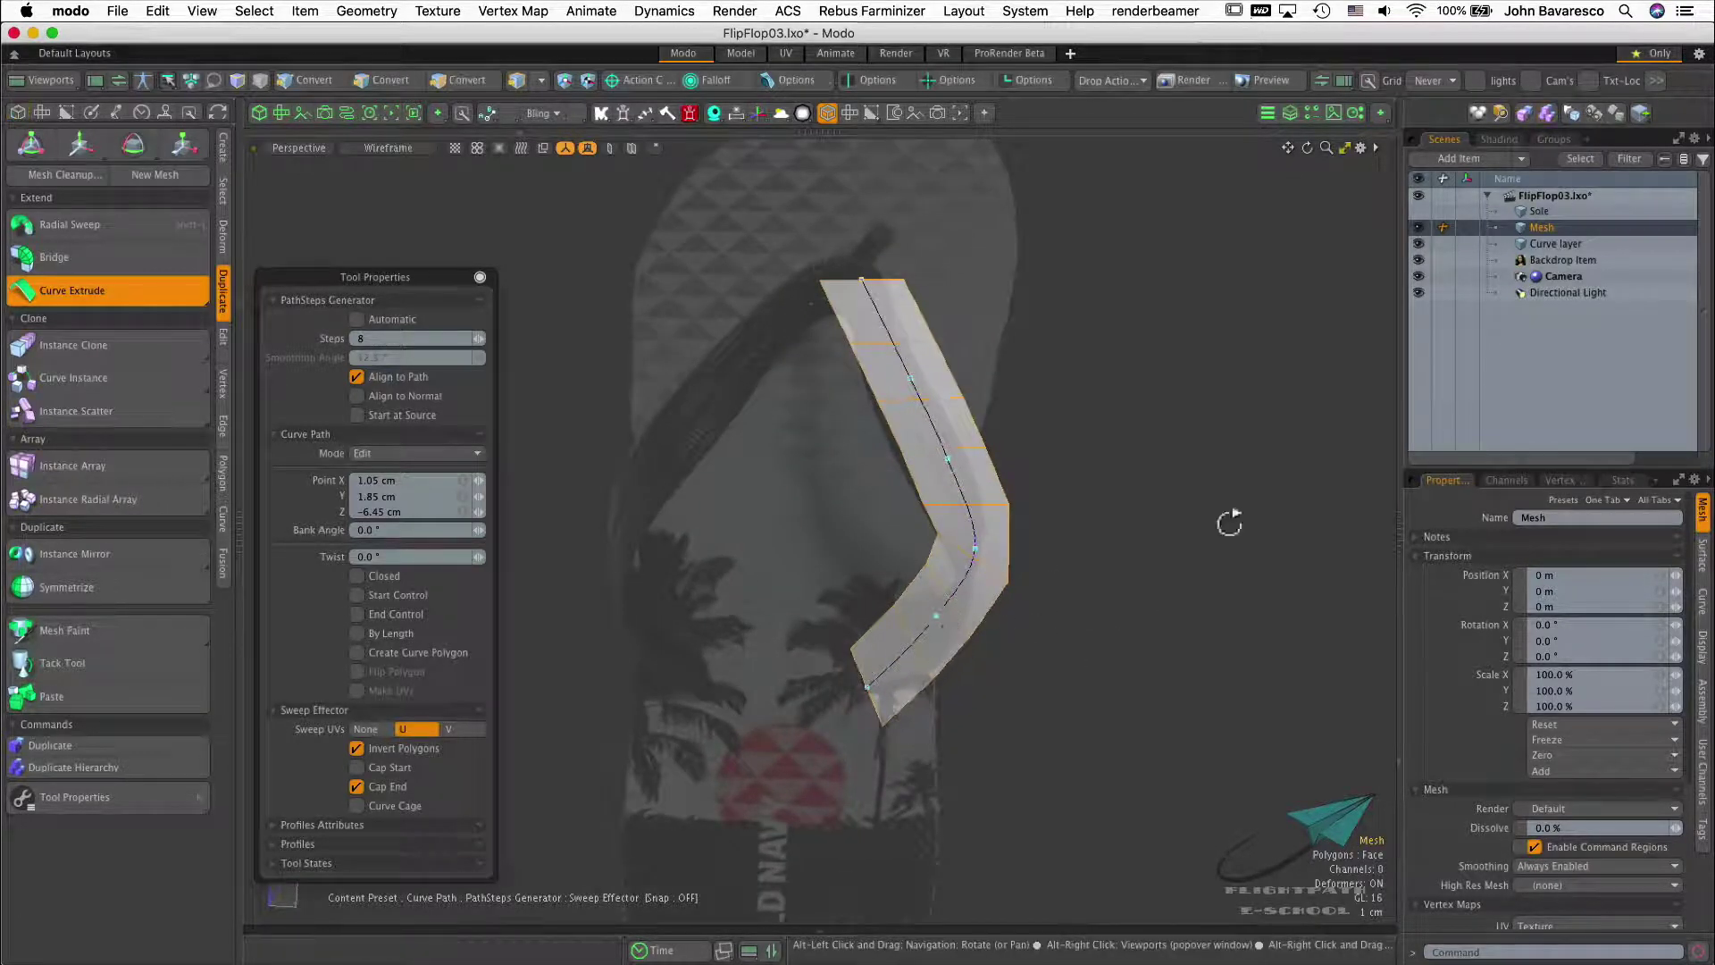
alt+drag(1092, 557, 948, 486)
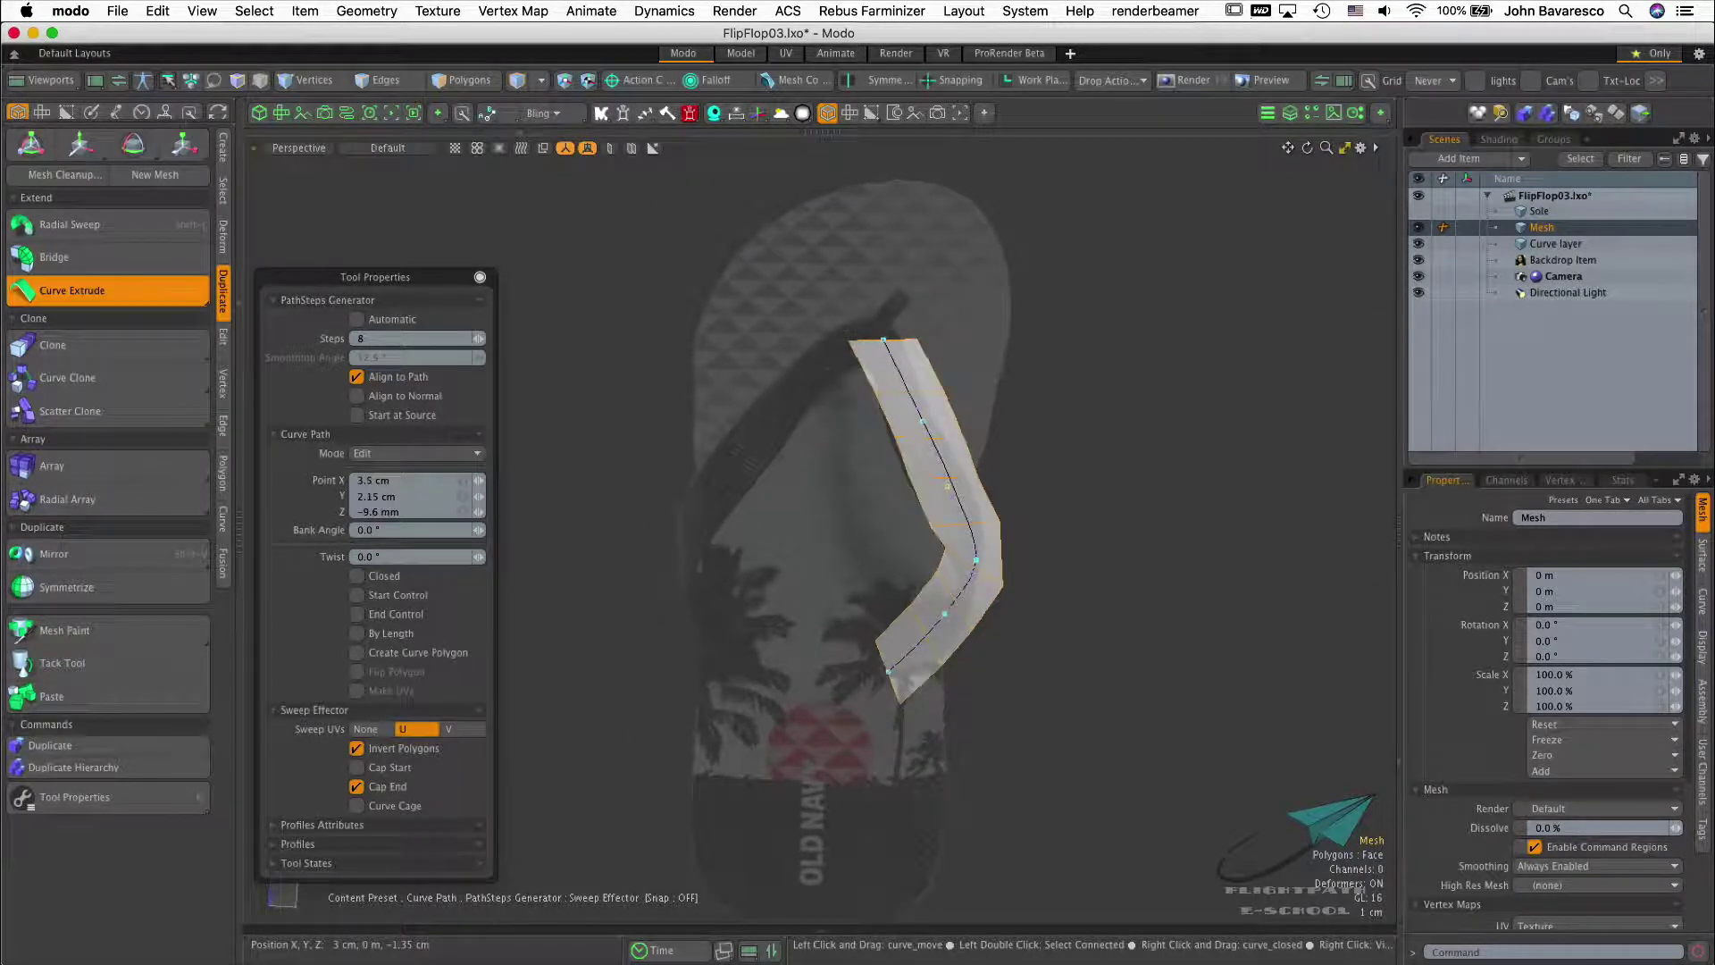
click(923, 421)
mouse_move(980, 532)
alt+mouse_down()
mouse_move(1010, 533)
mouse_move(1020, 460)
mouse_move(1057, 460)
mouse_move(1042, 427)
mouse_move(1055, 478)
mouse_move(999, 509)
alt+mouse_up()
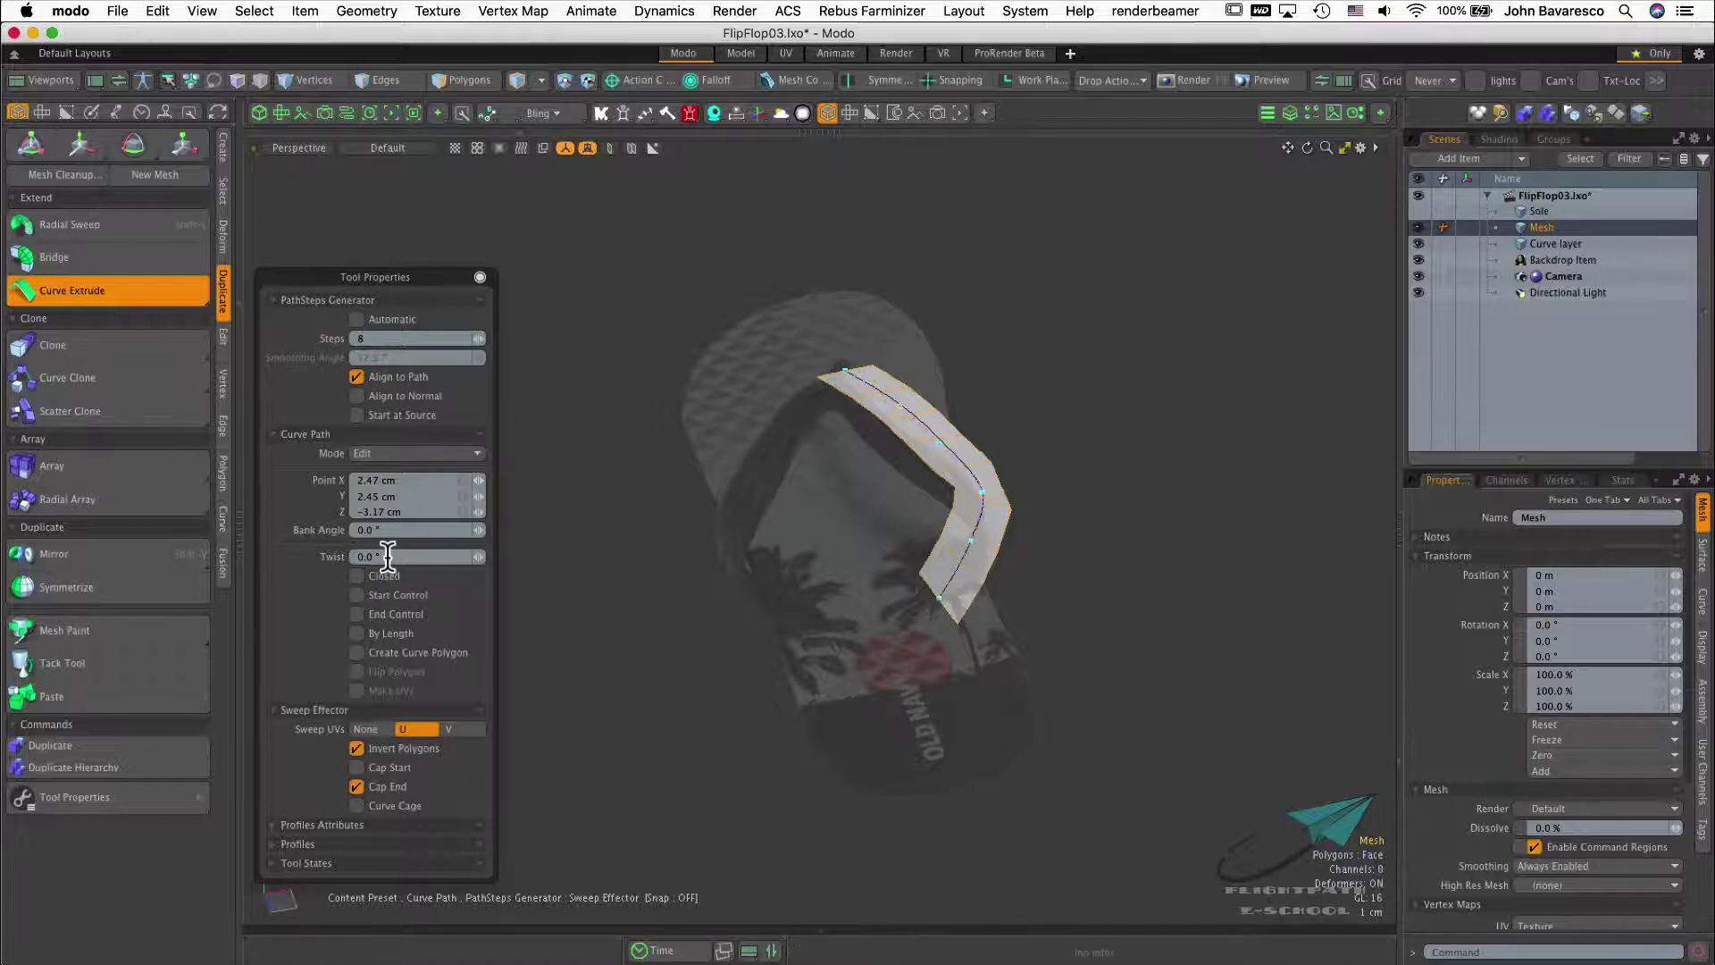
click(479, 555)
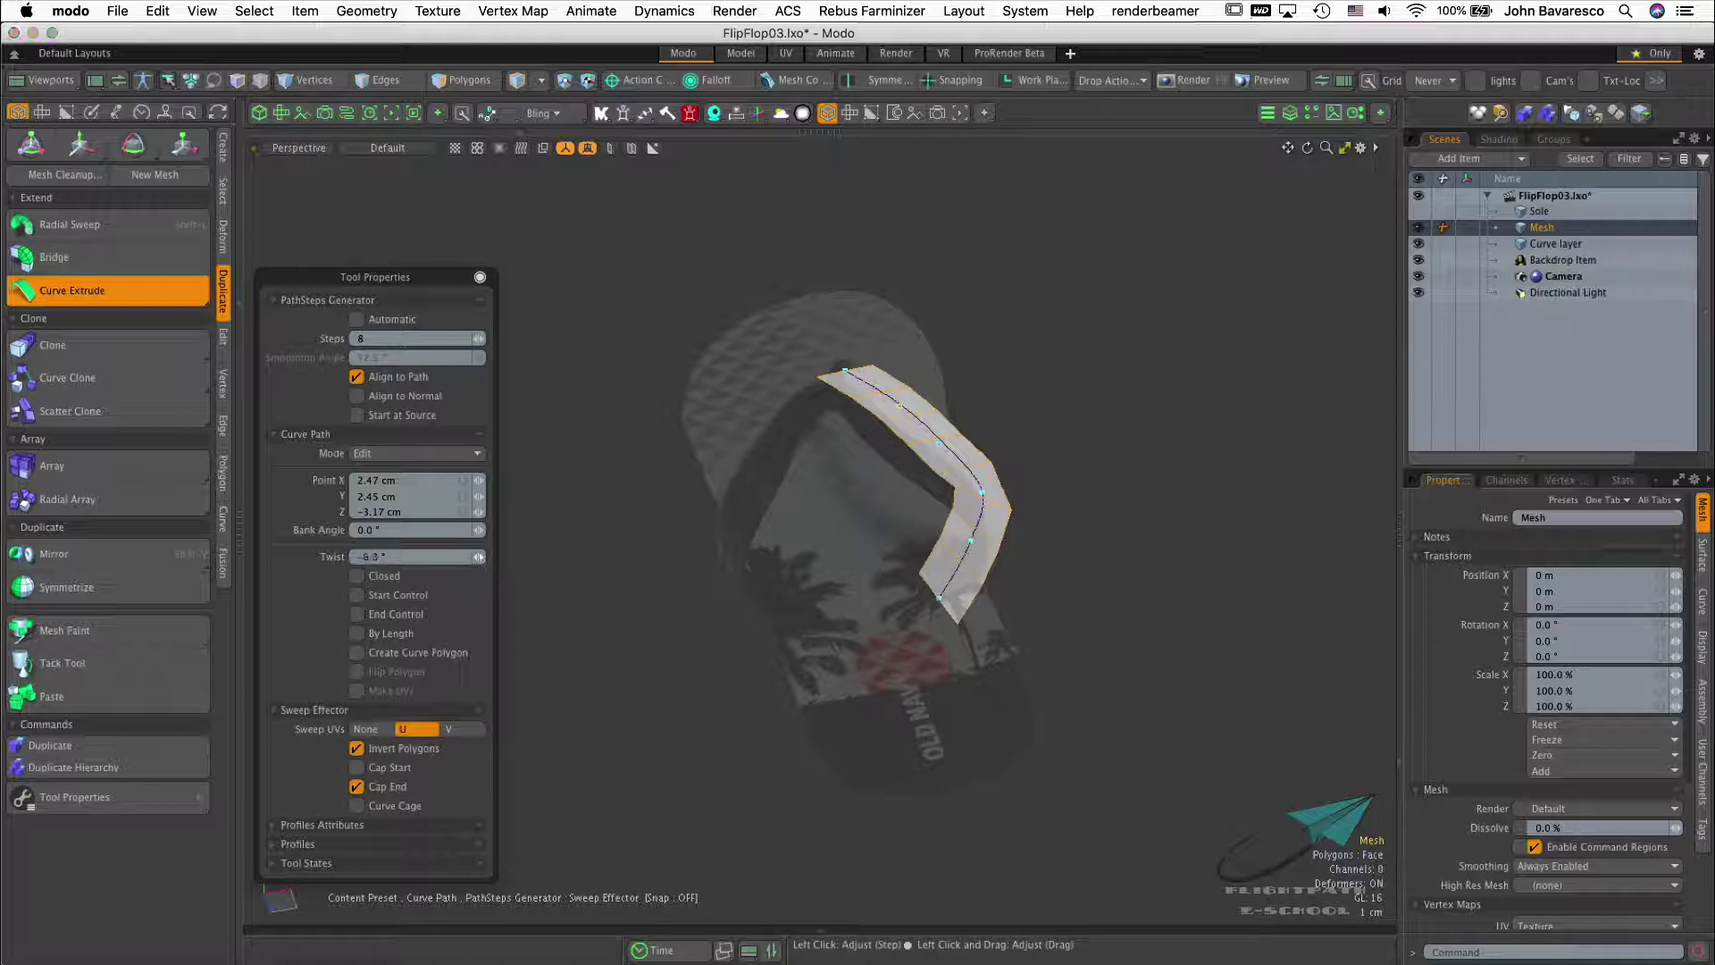
drag(479, 557, 479, 557)
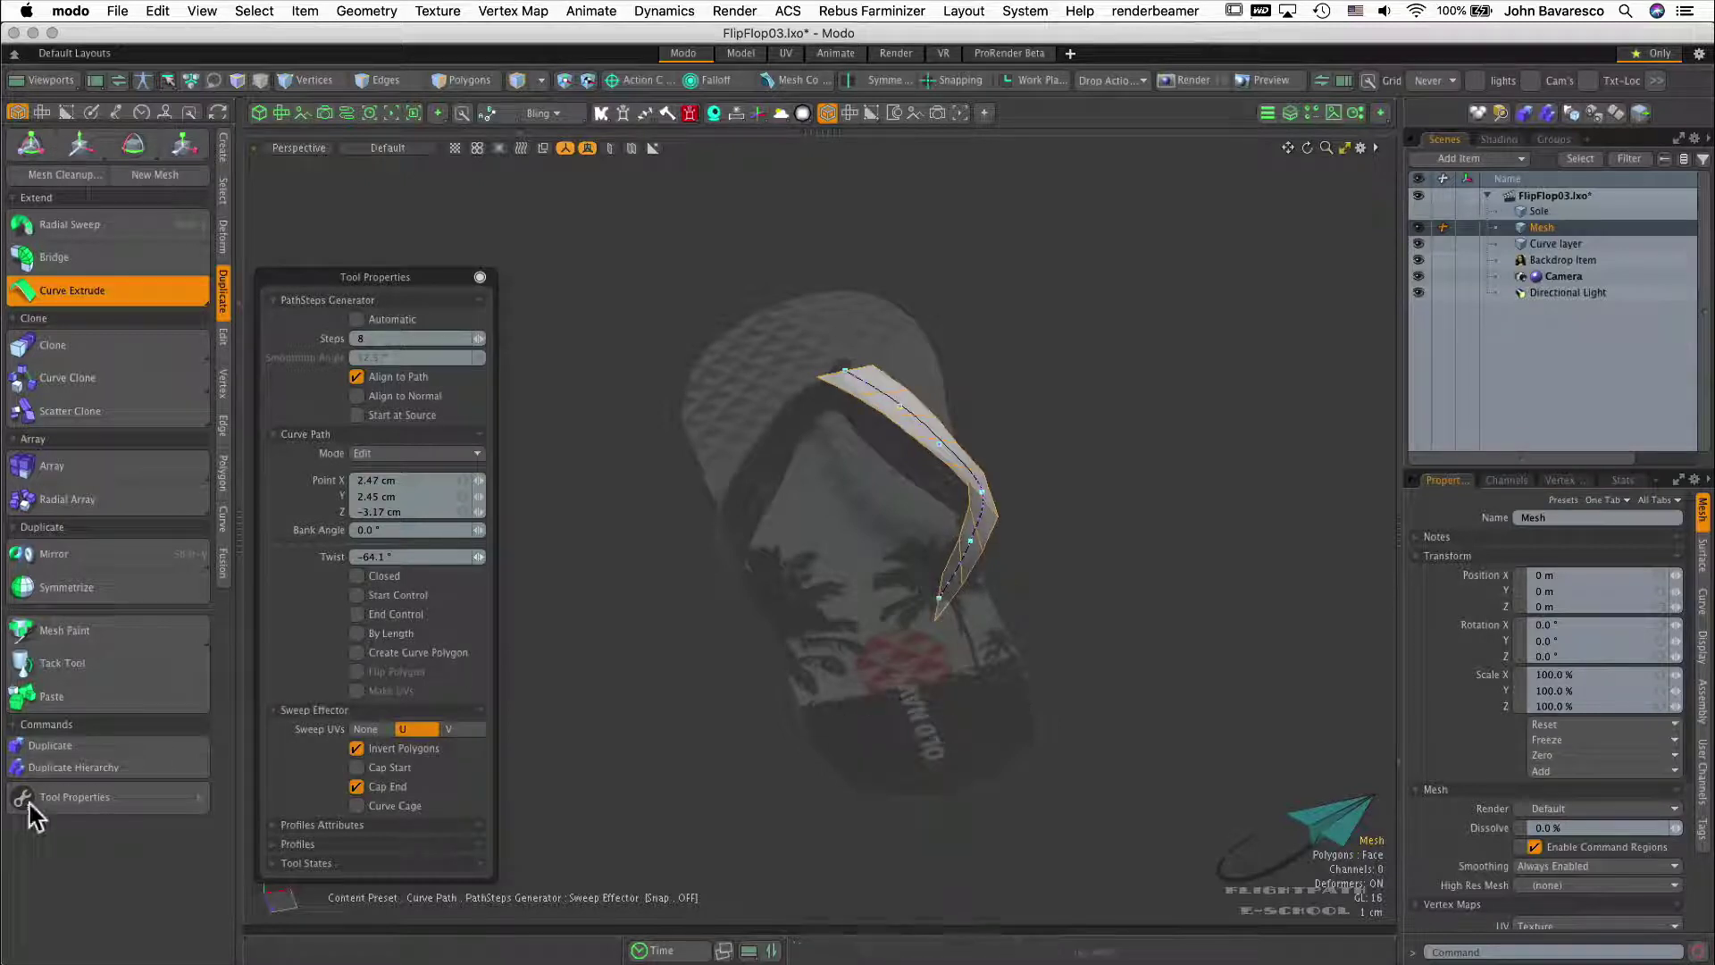
click(321, 556)
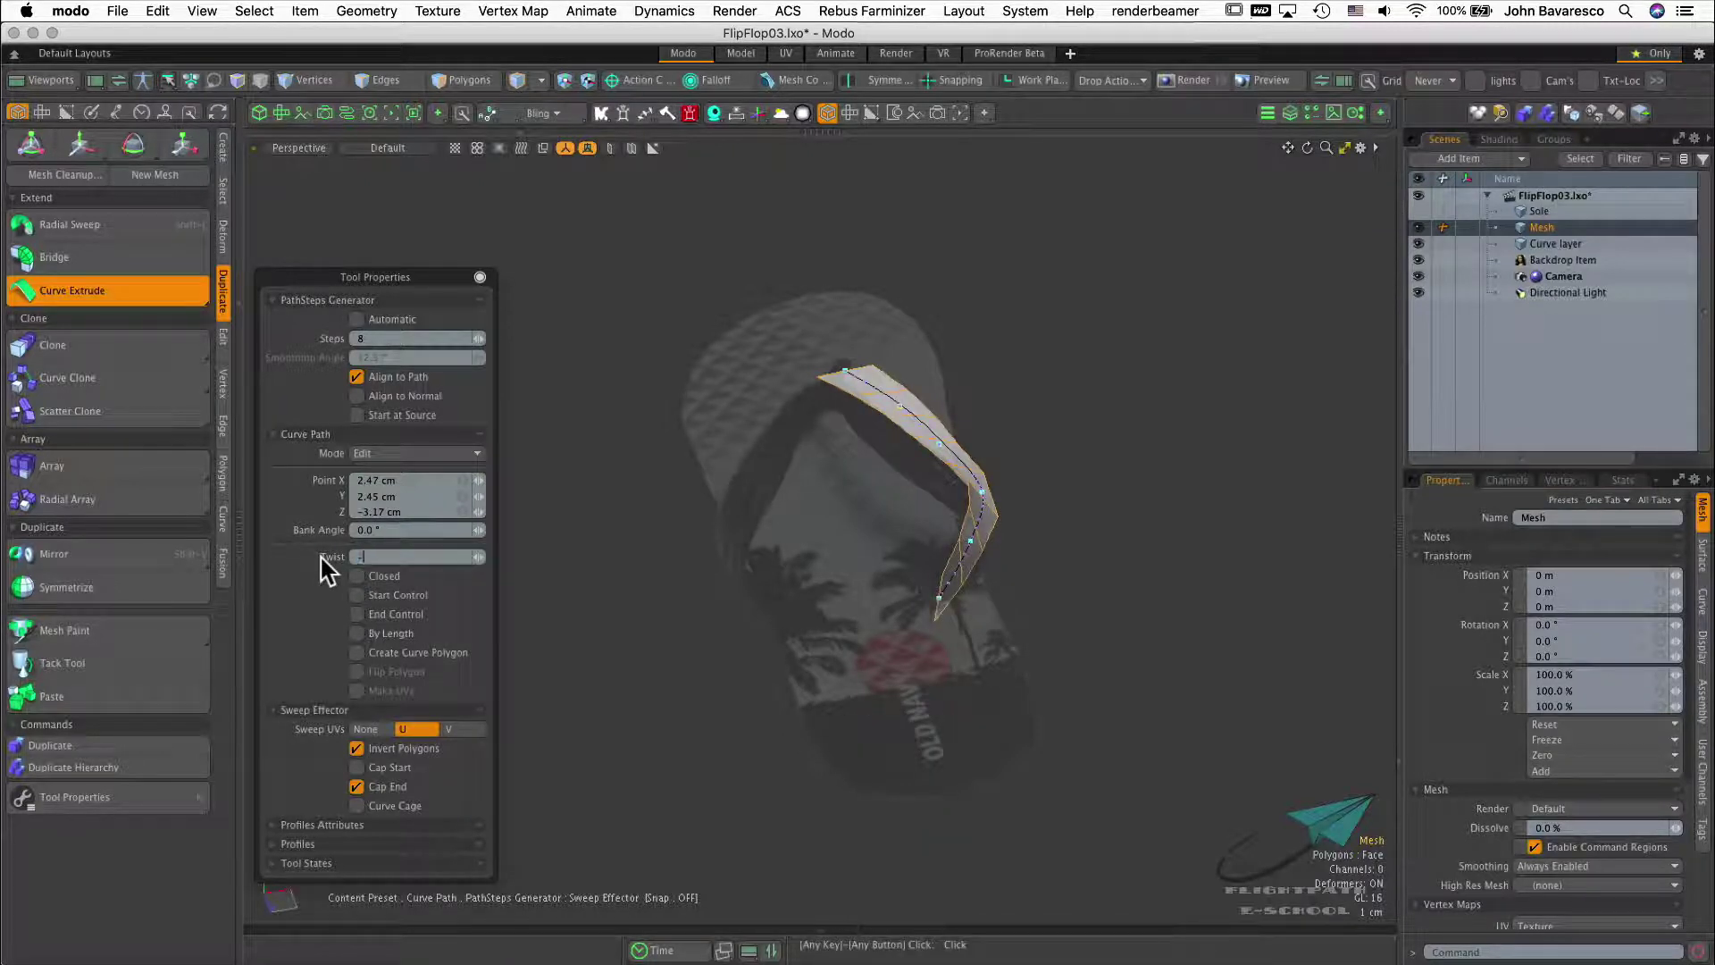
text(-150.0)
key(ctrl+alt+w)
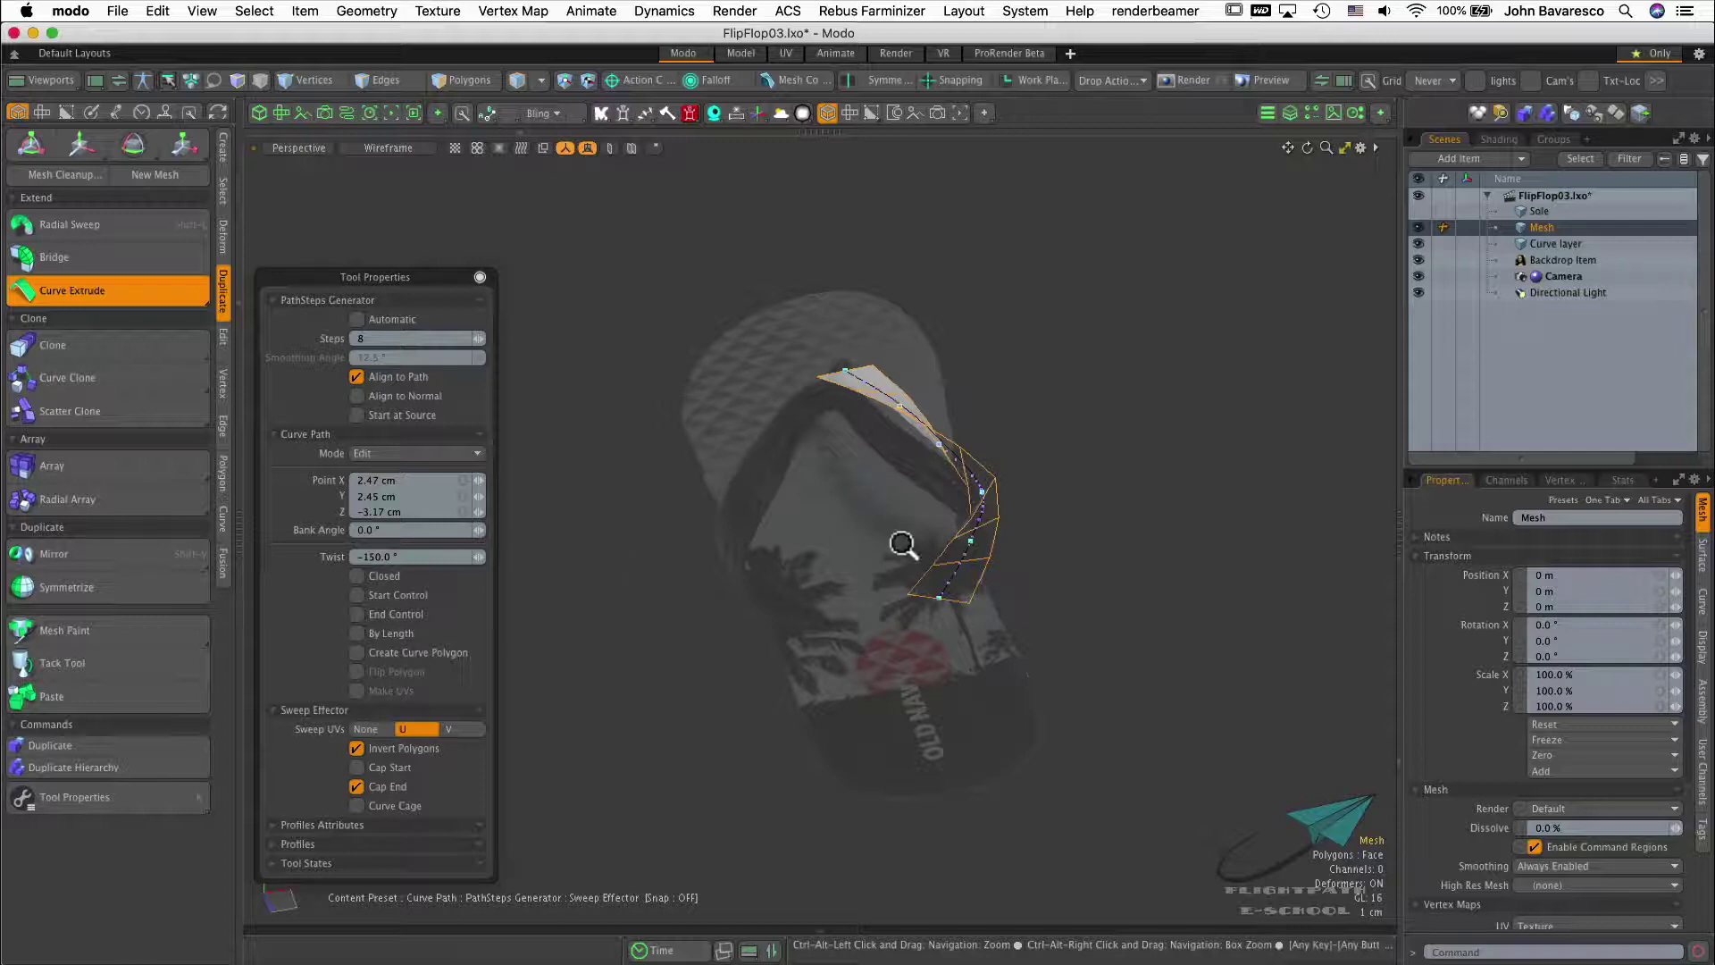
ctrl+alt+drag(902, 544, 873, 597)
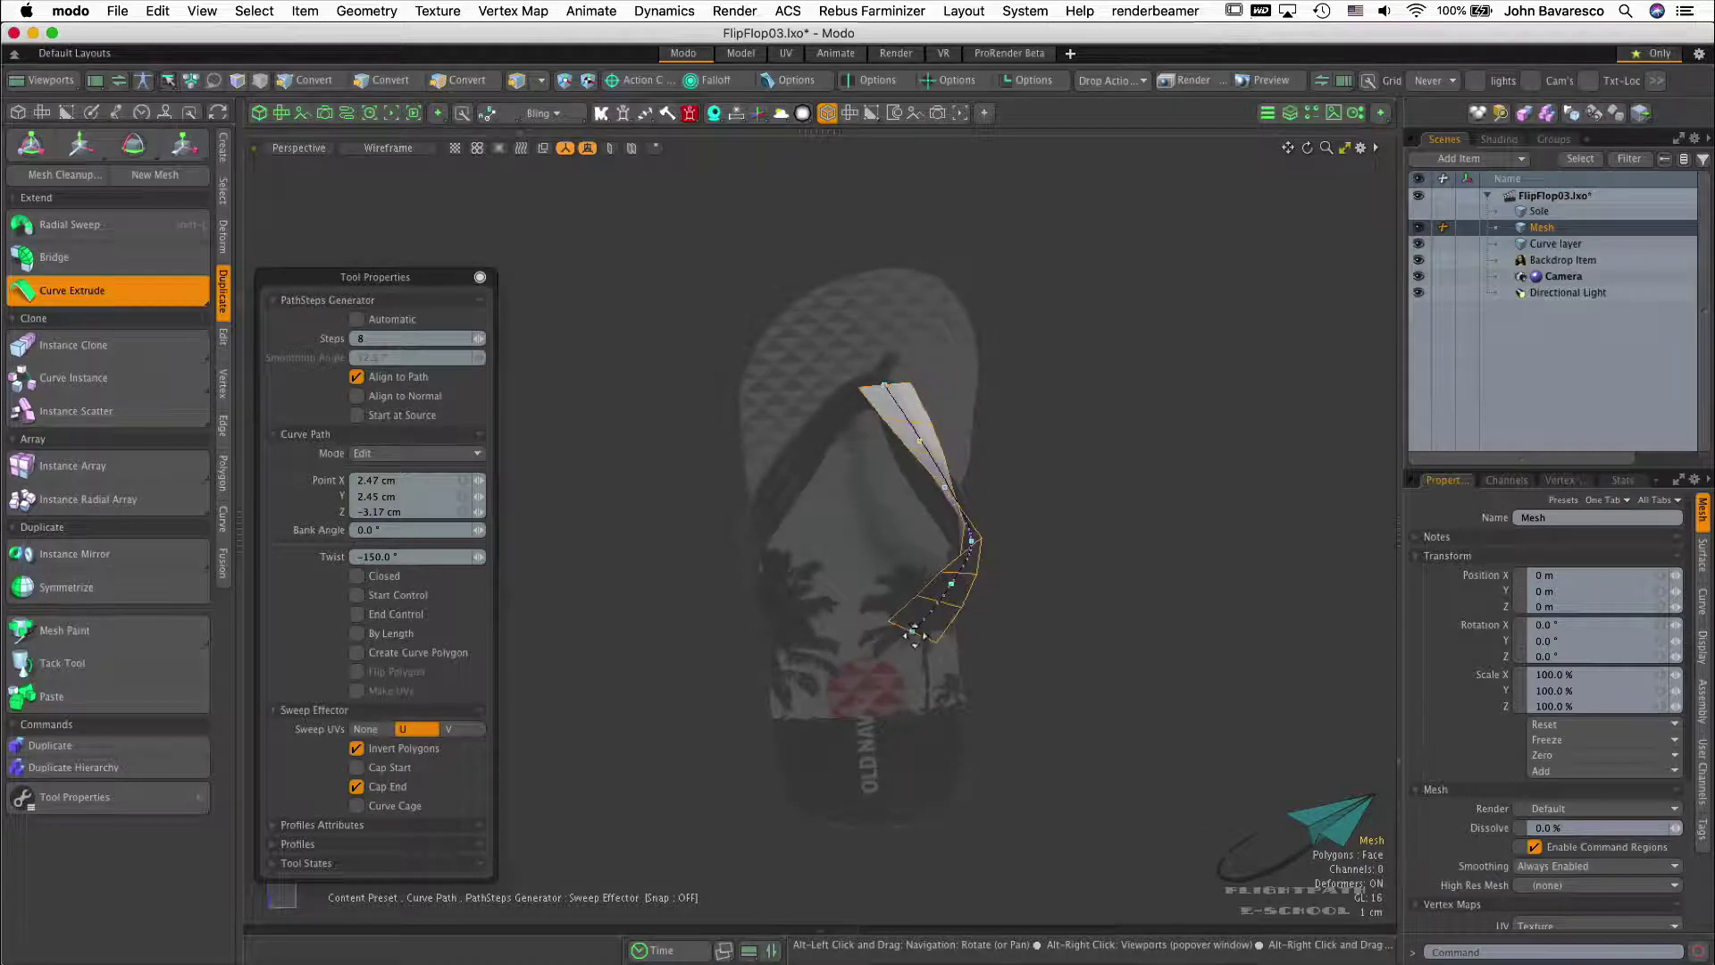
Bank the path's heel-side end point to about -39° and adjust the extrusion's twist to about -145.5°
click(911, 631)
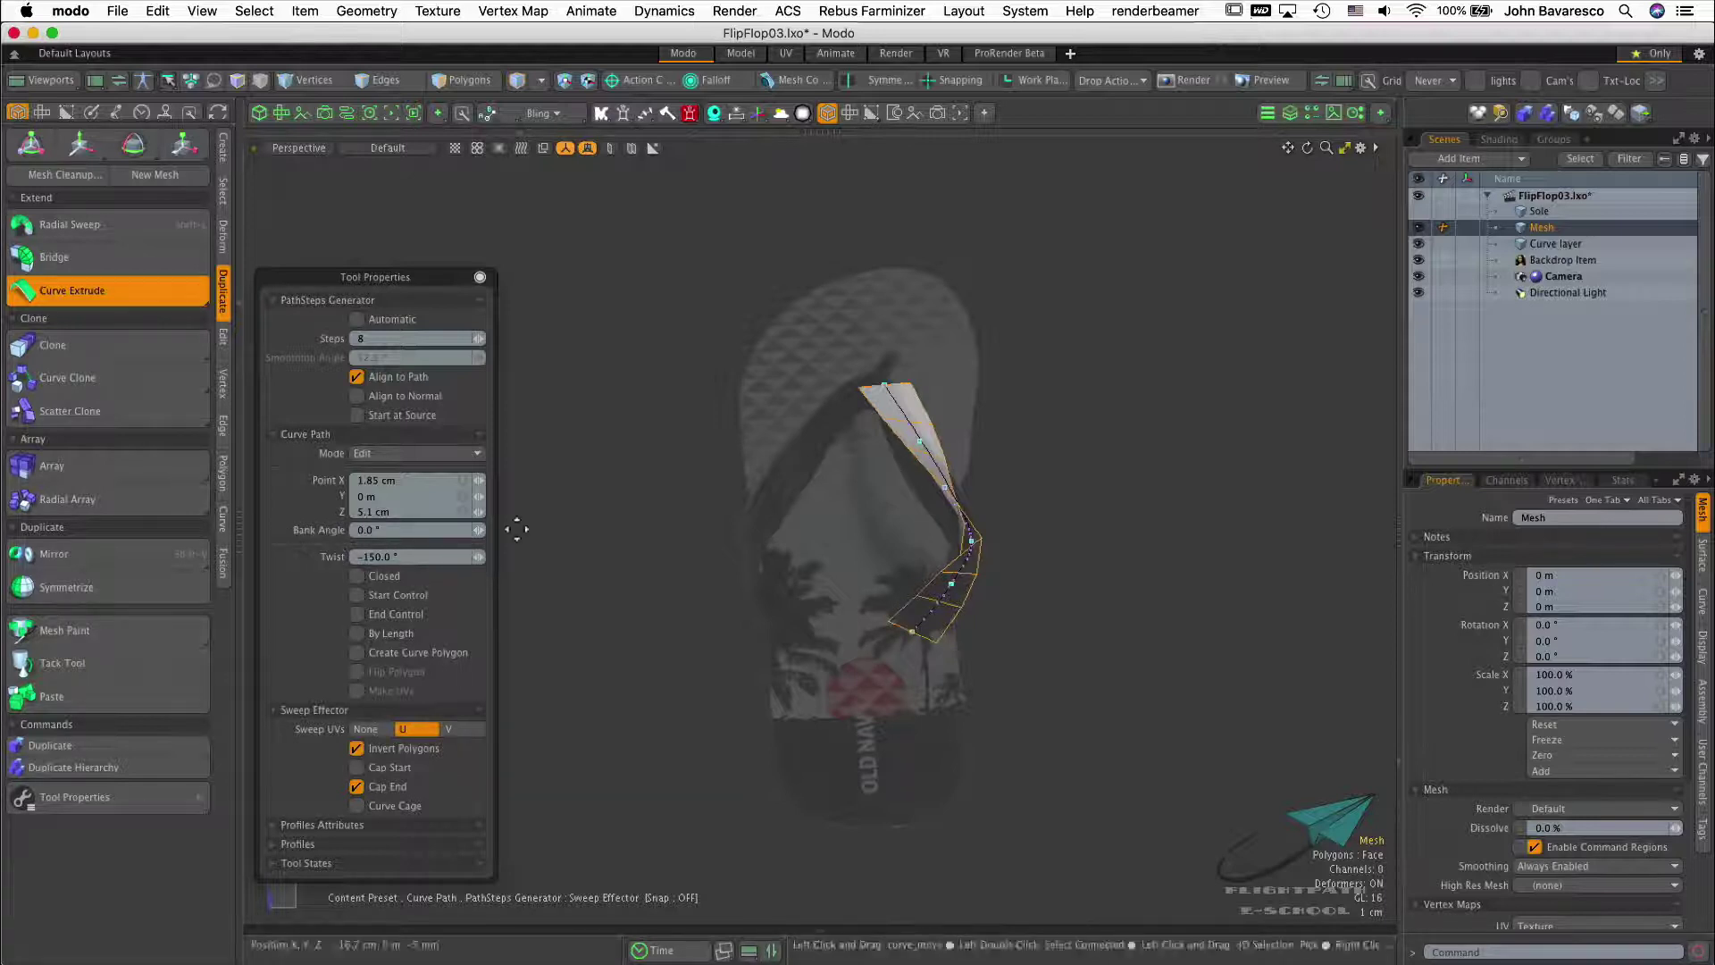
drag(482, 534, 493, 534)
ctrl+alt+drag(850, 620, 776, 506)
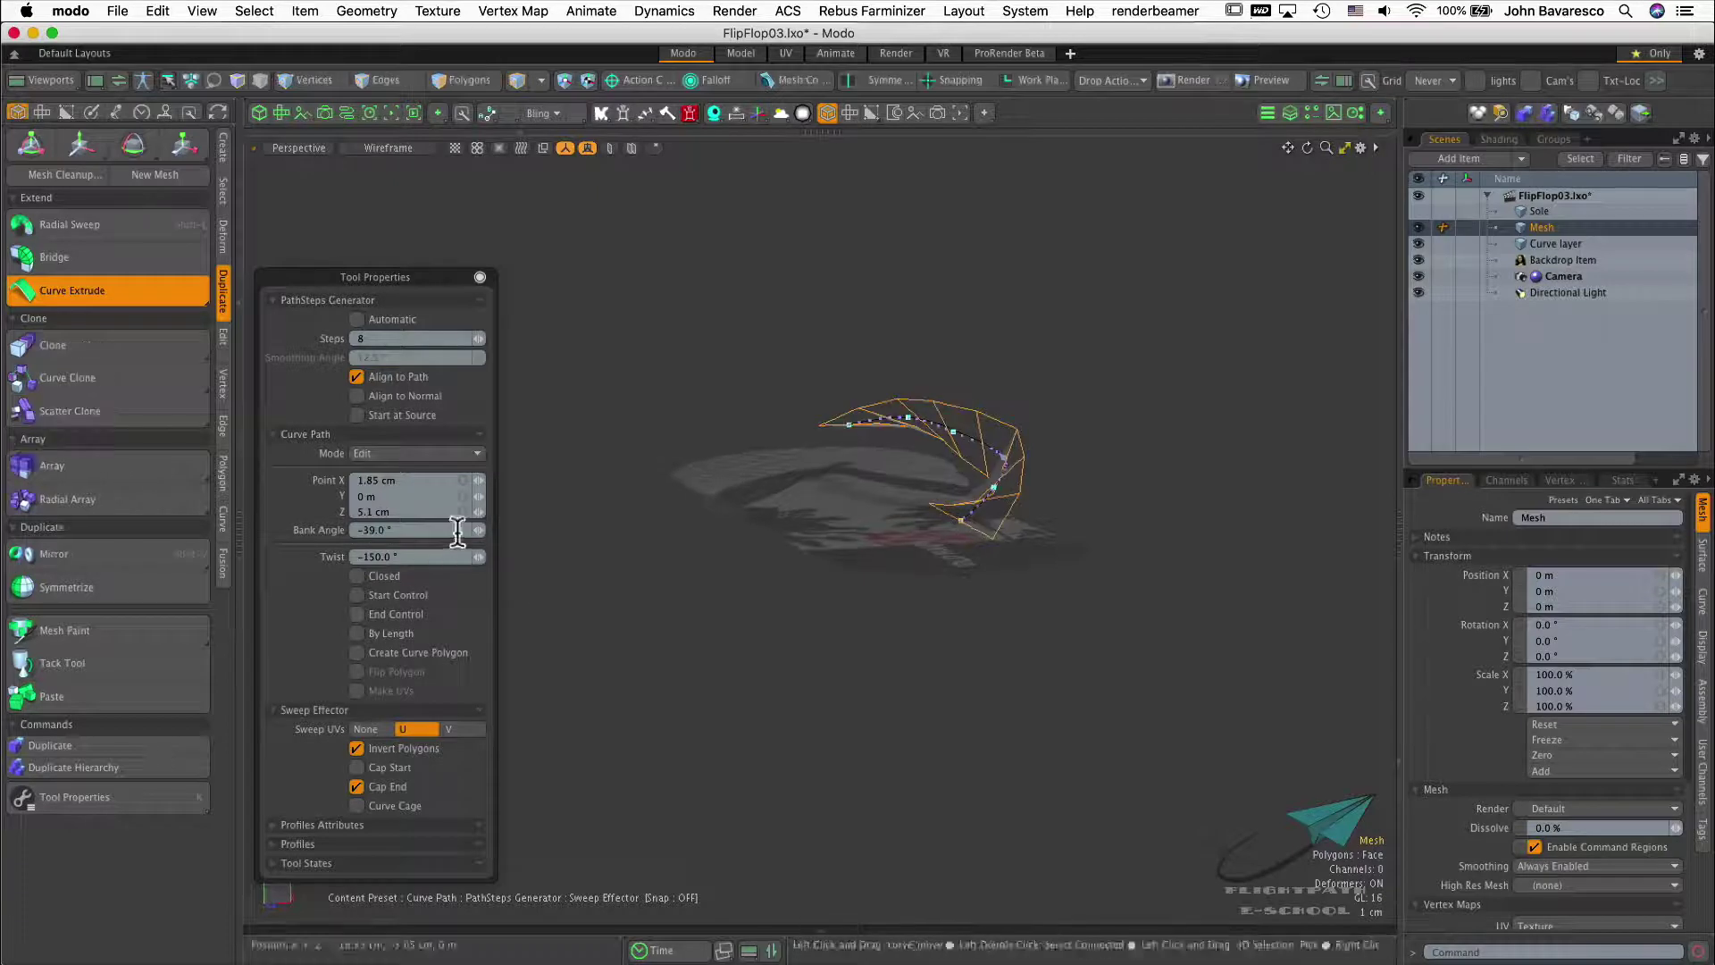
drag(481, 560, 479, 557)
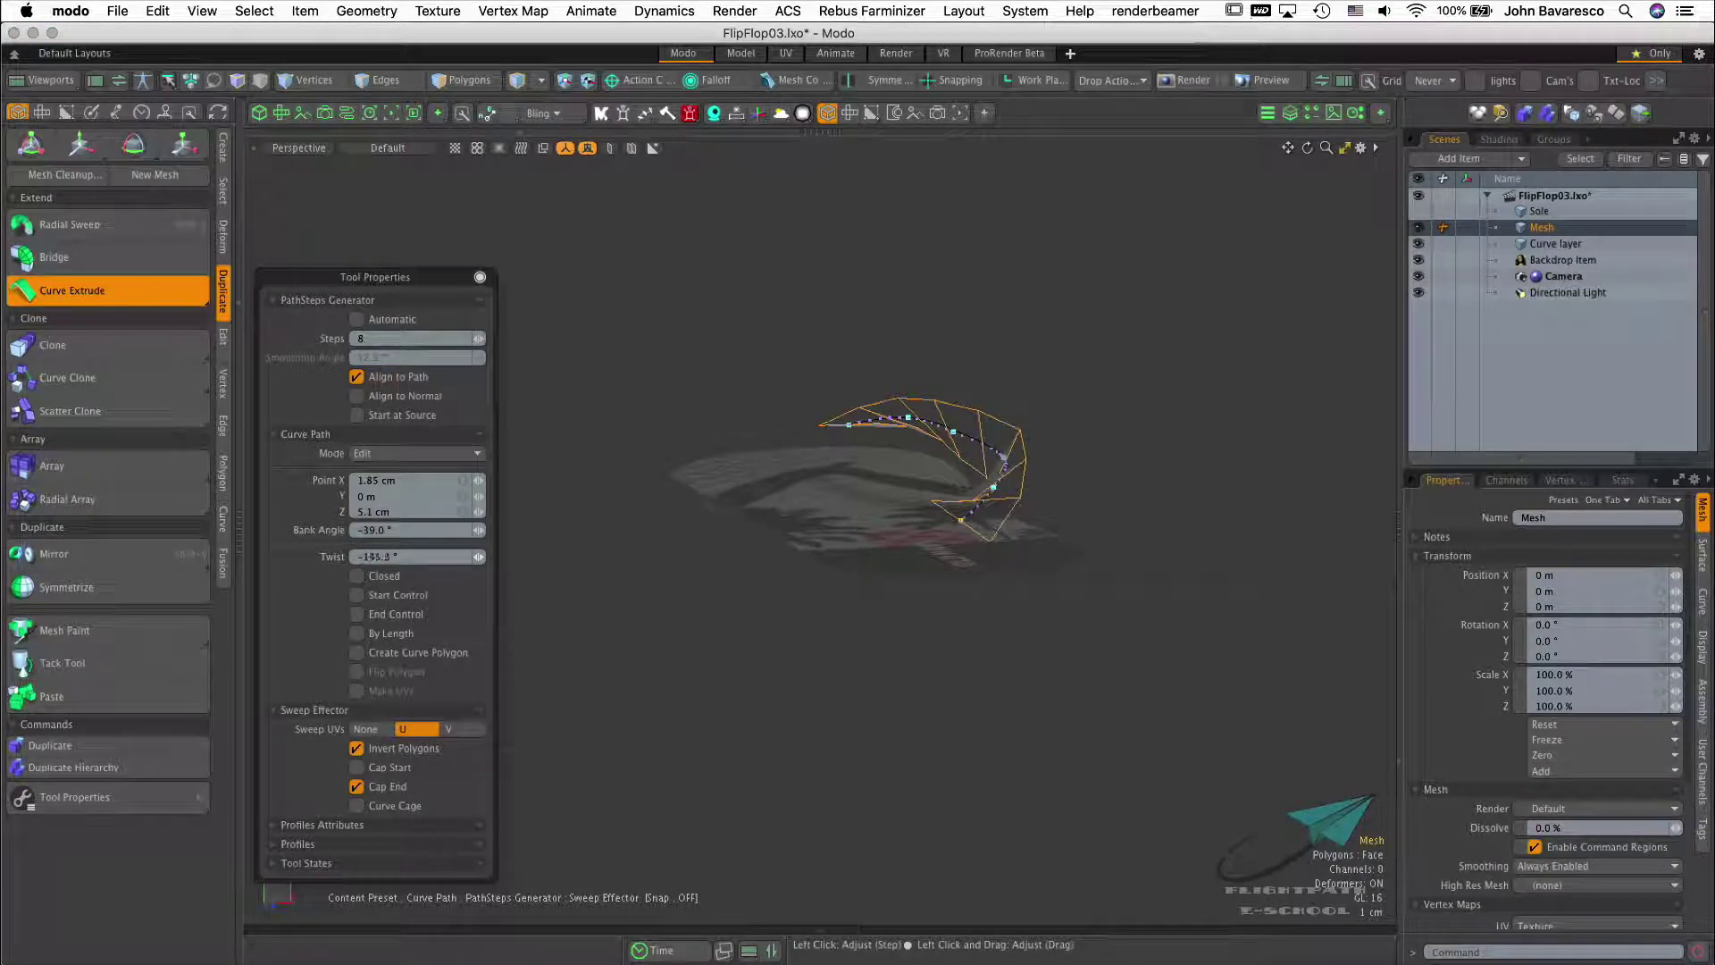
drag(479, 557, 480, 556)
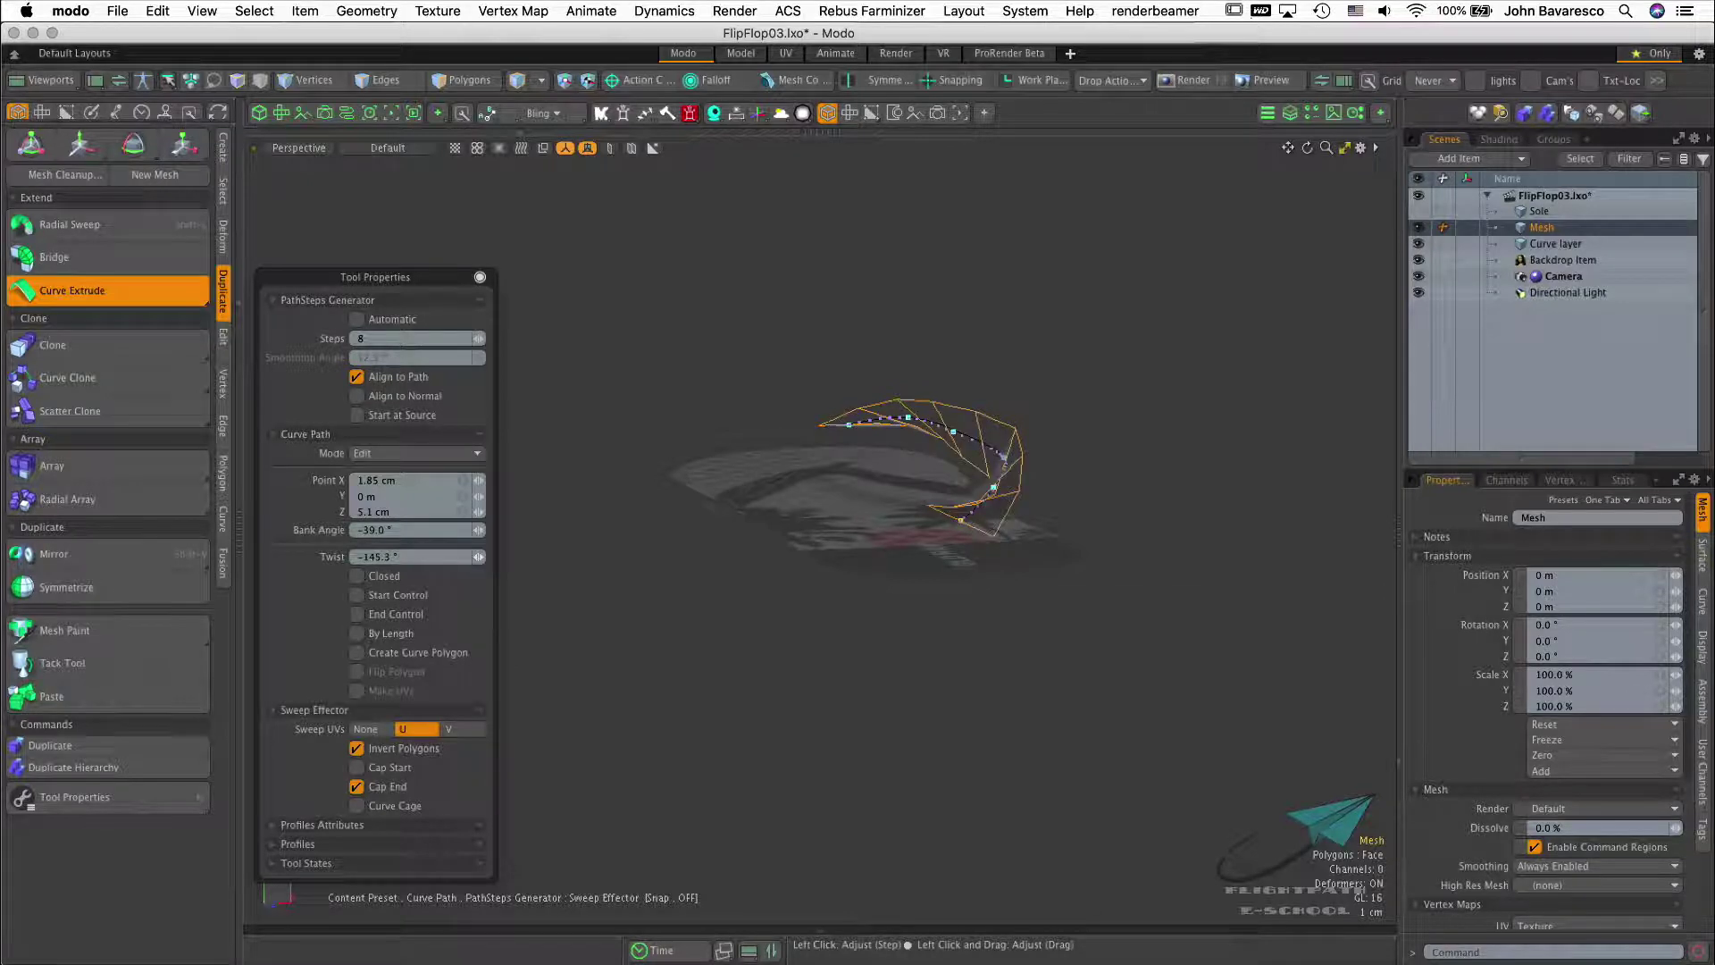
Set the bank angle of the path point before the heel-side end to about -15.8° and of the end point to about -17.9°, finishing the extrusion
alt+drag(938, 448, 995, 507)
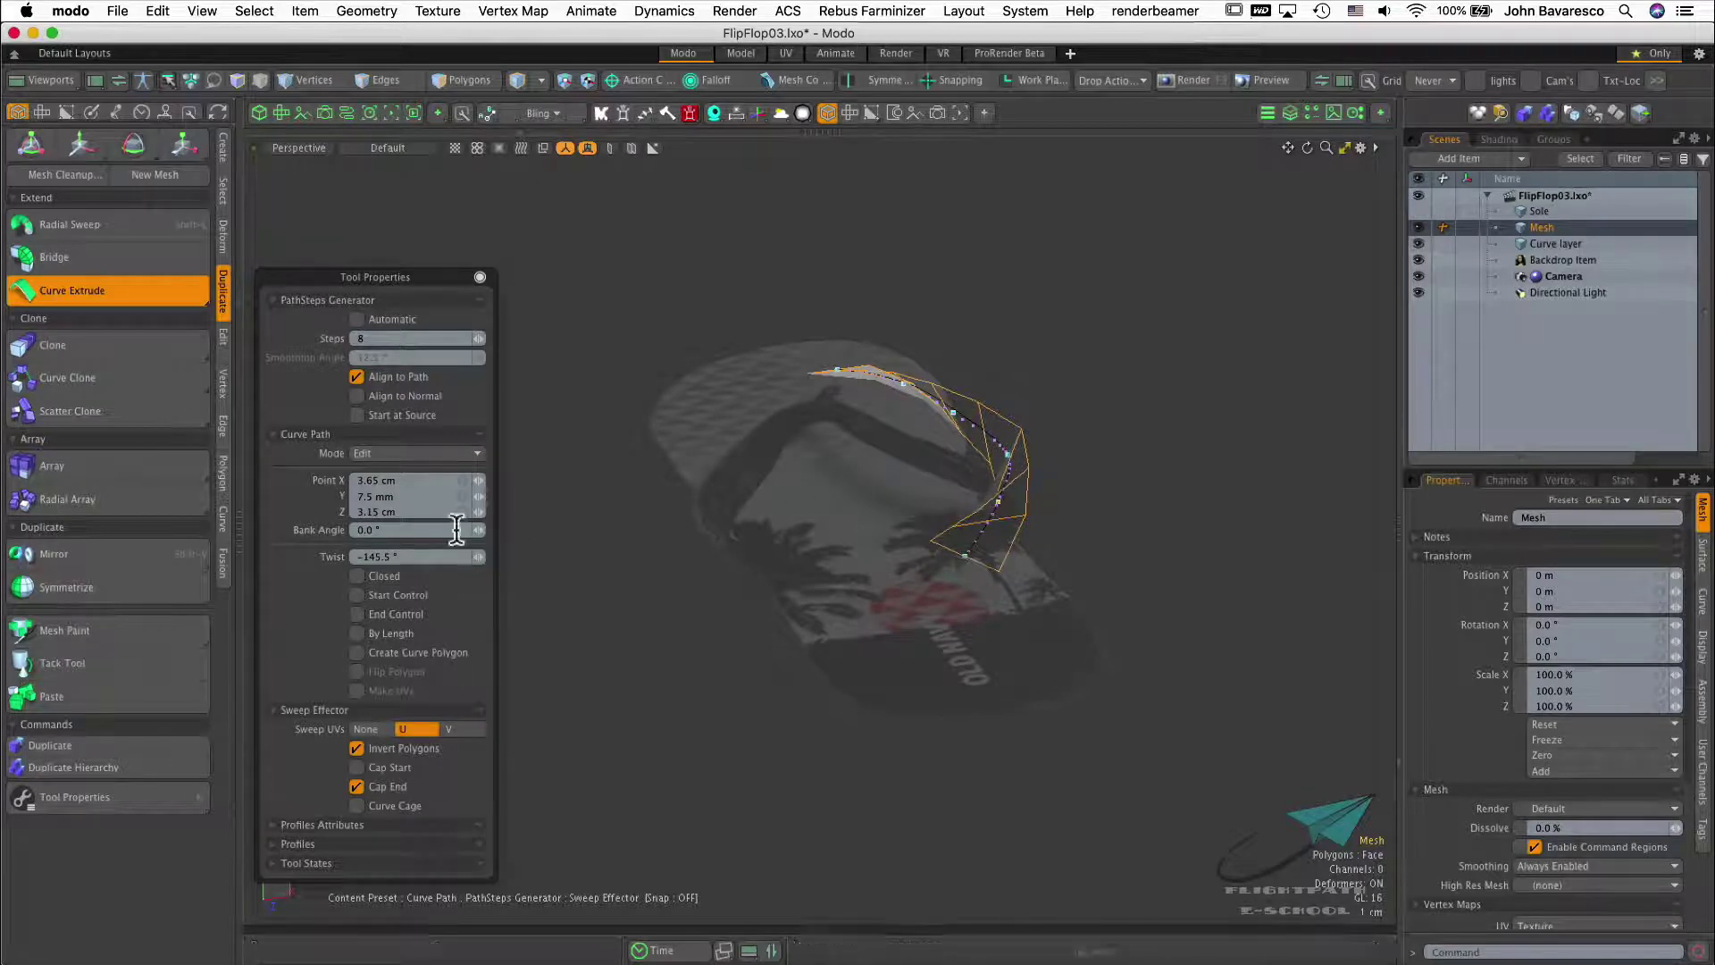
drag(479, 531, 456, 531)
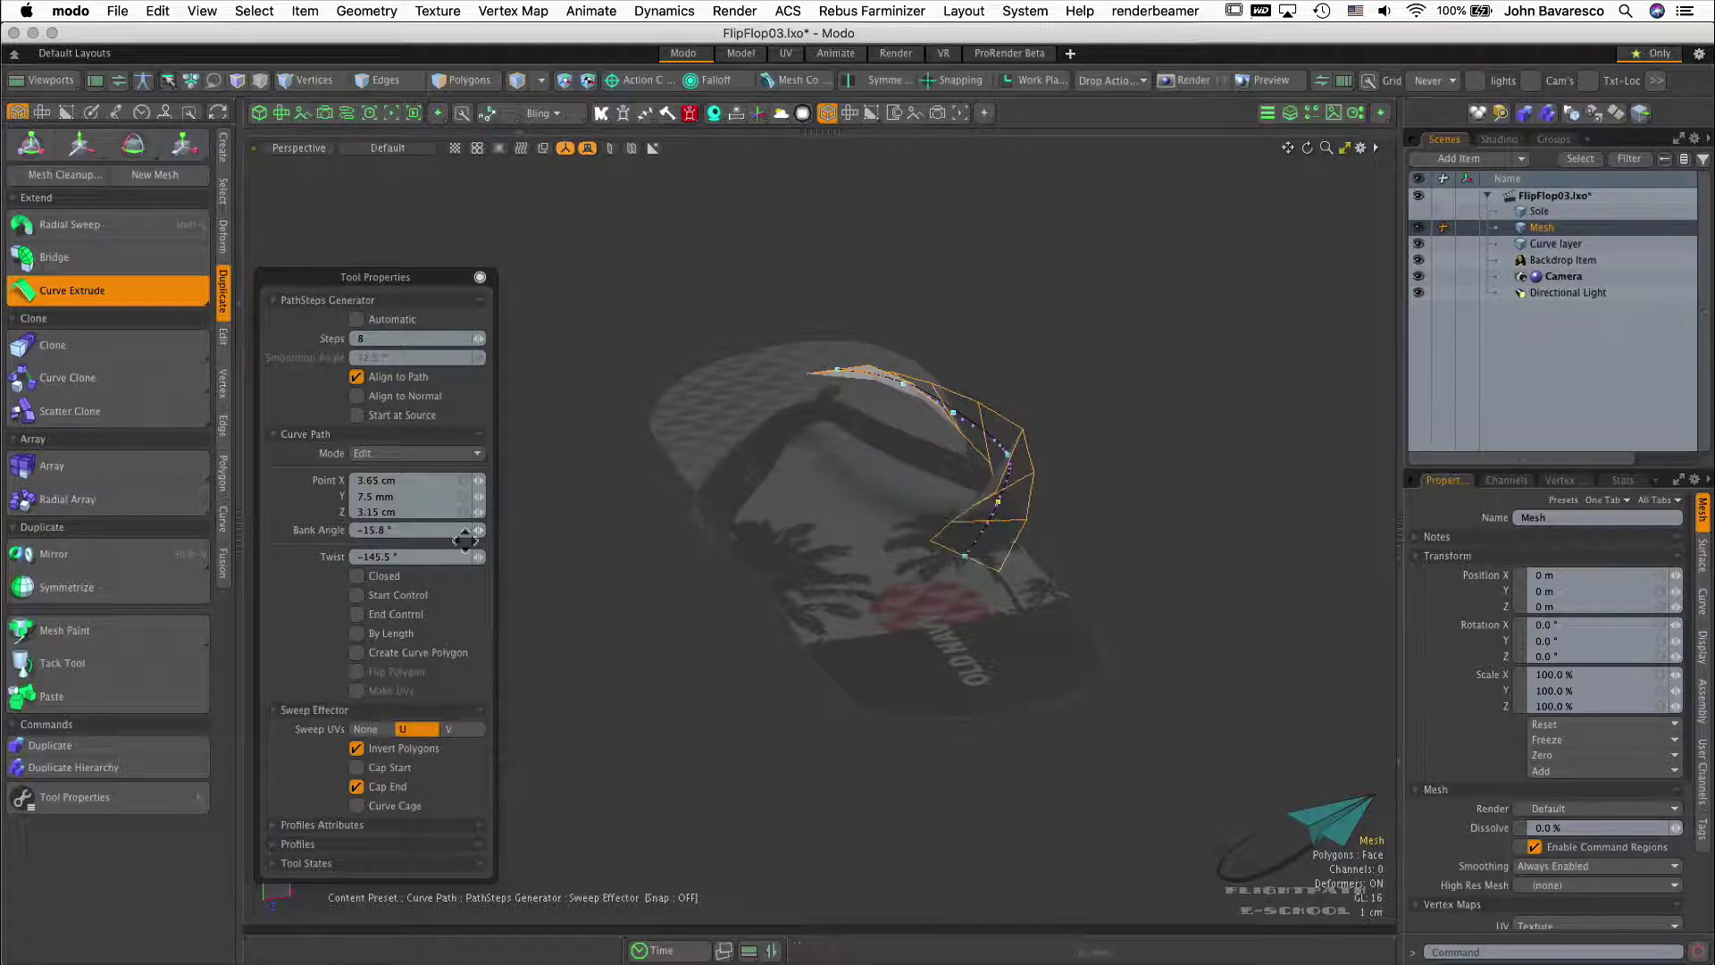
alt+drag(1022, 548, 945, 471)
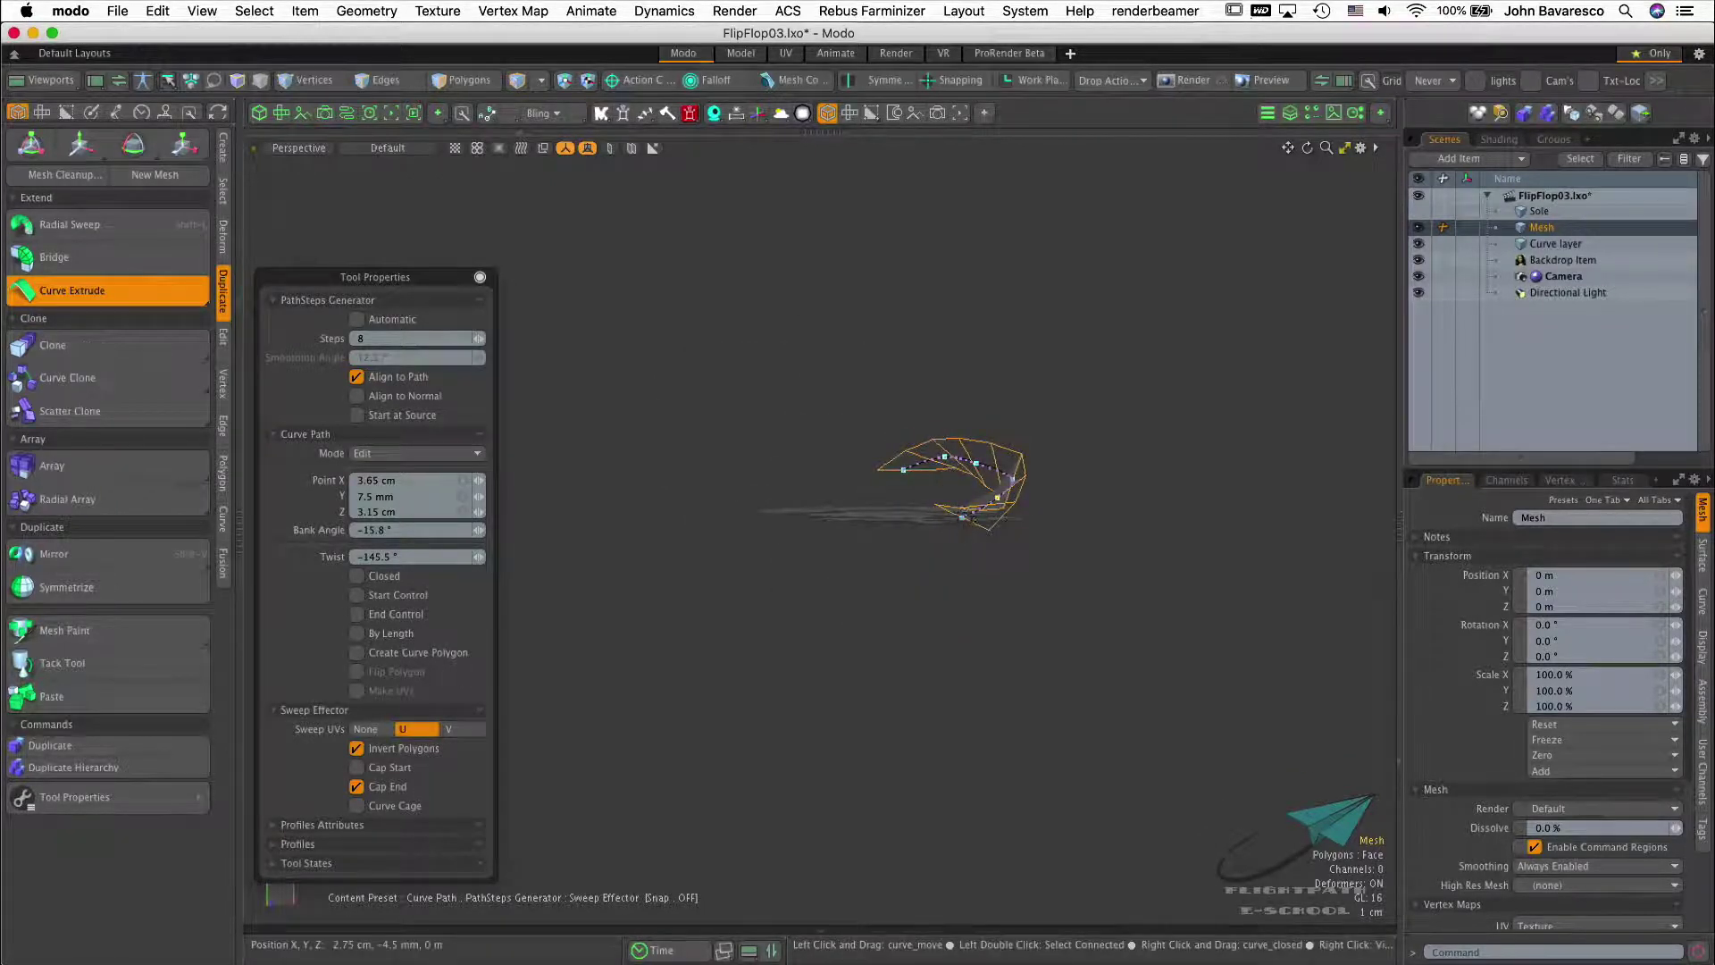
click(962, 517)
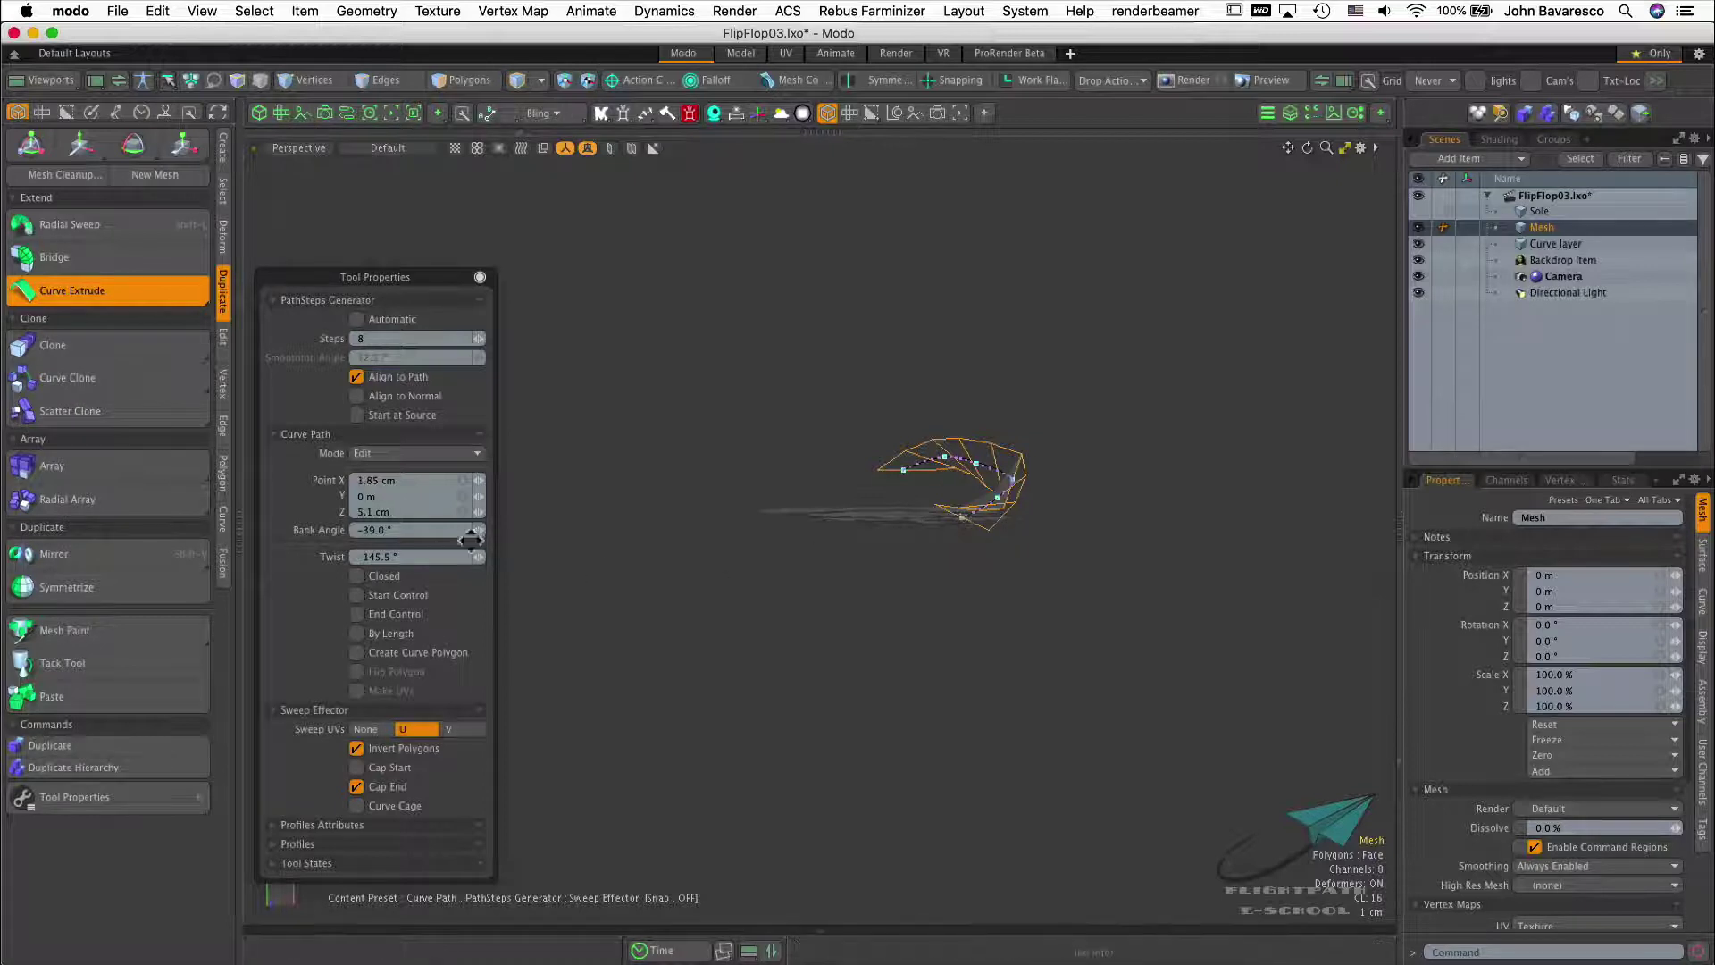
drag(480, 536, 487, 532)
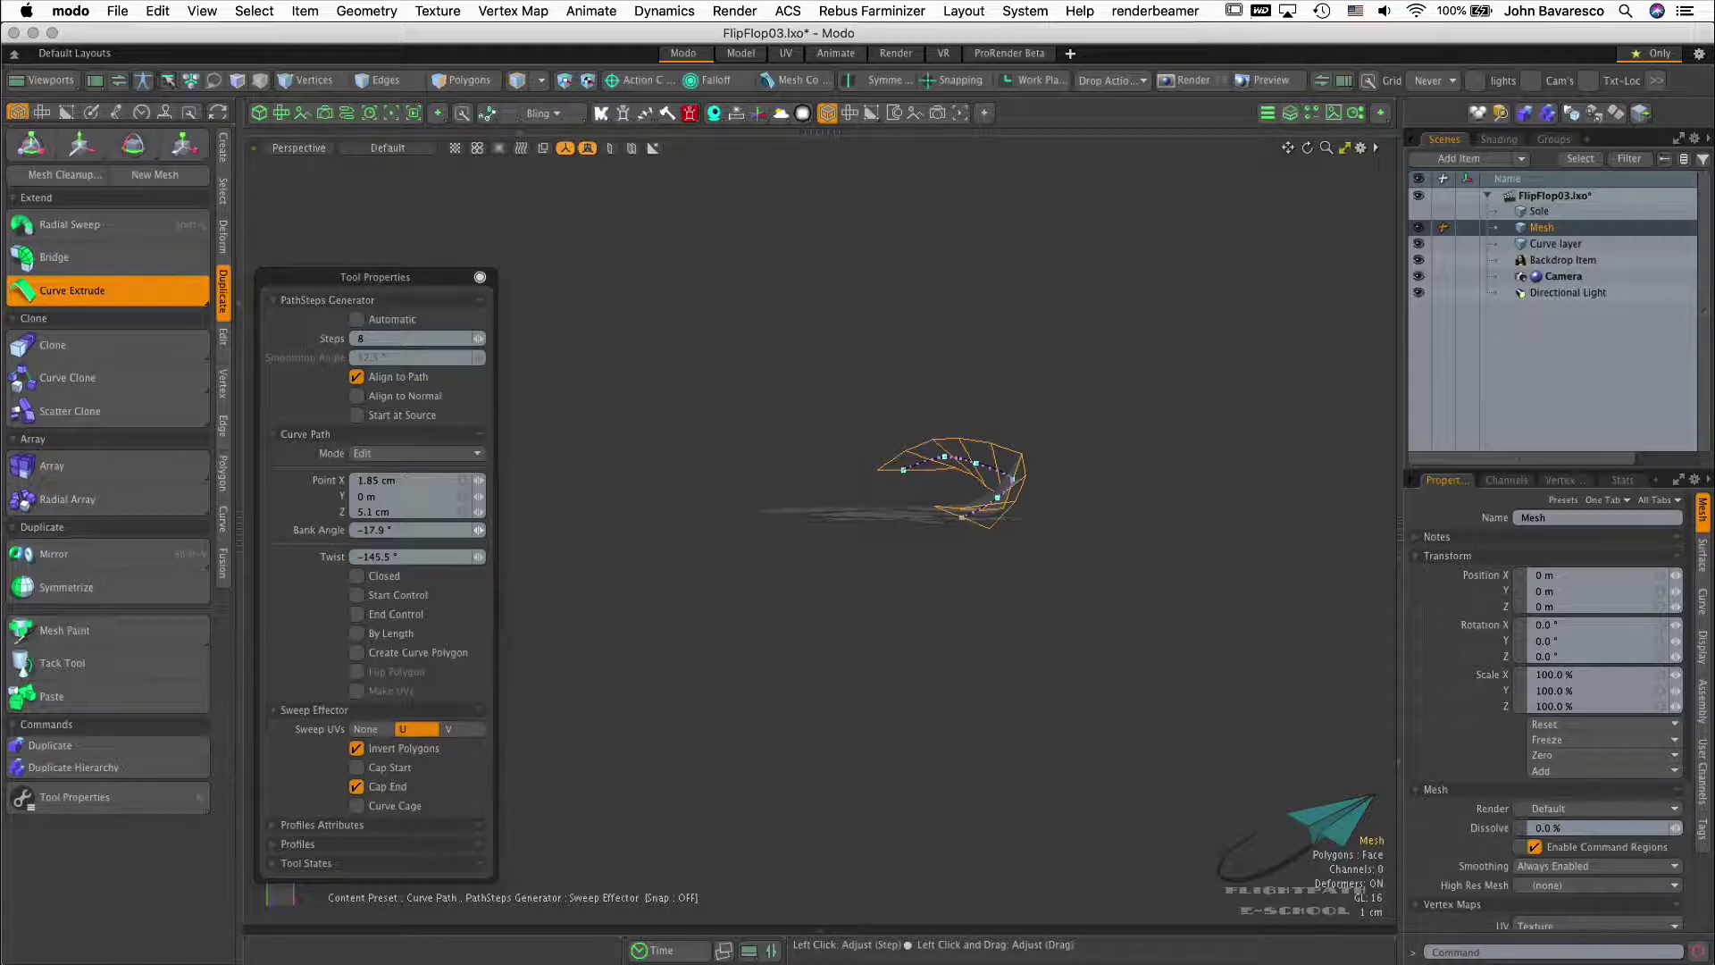
alt+drag(1030, 525, 1029, 780)
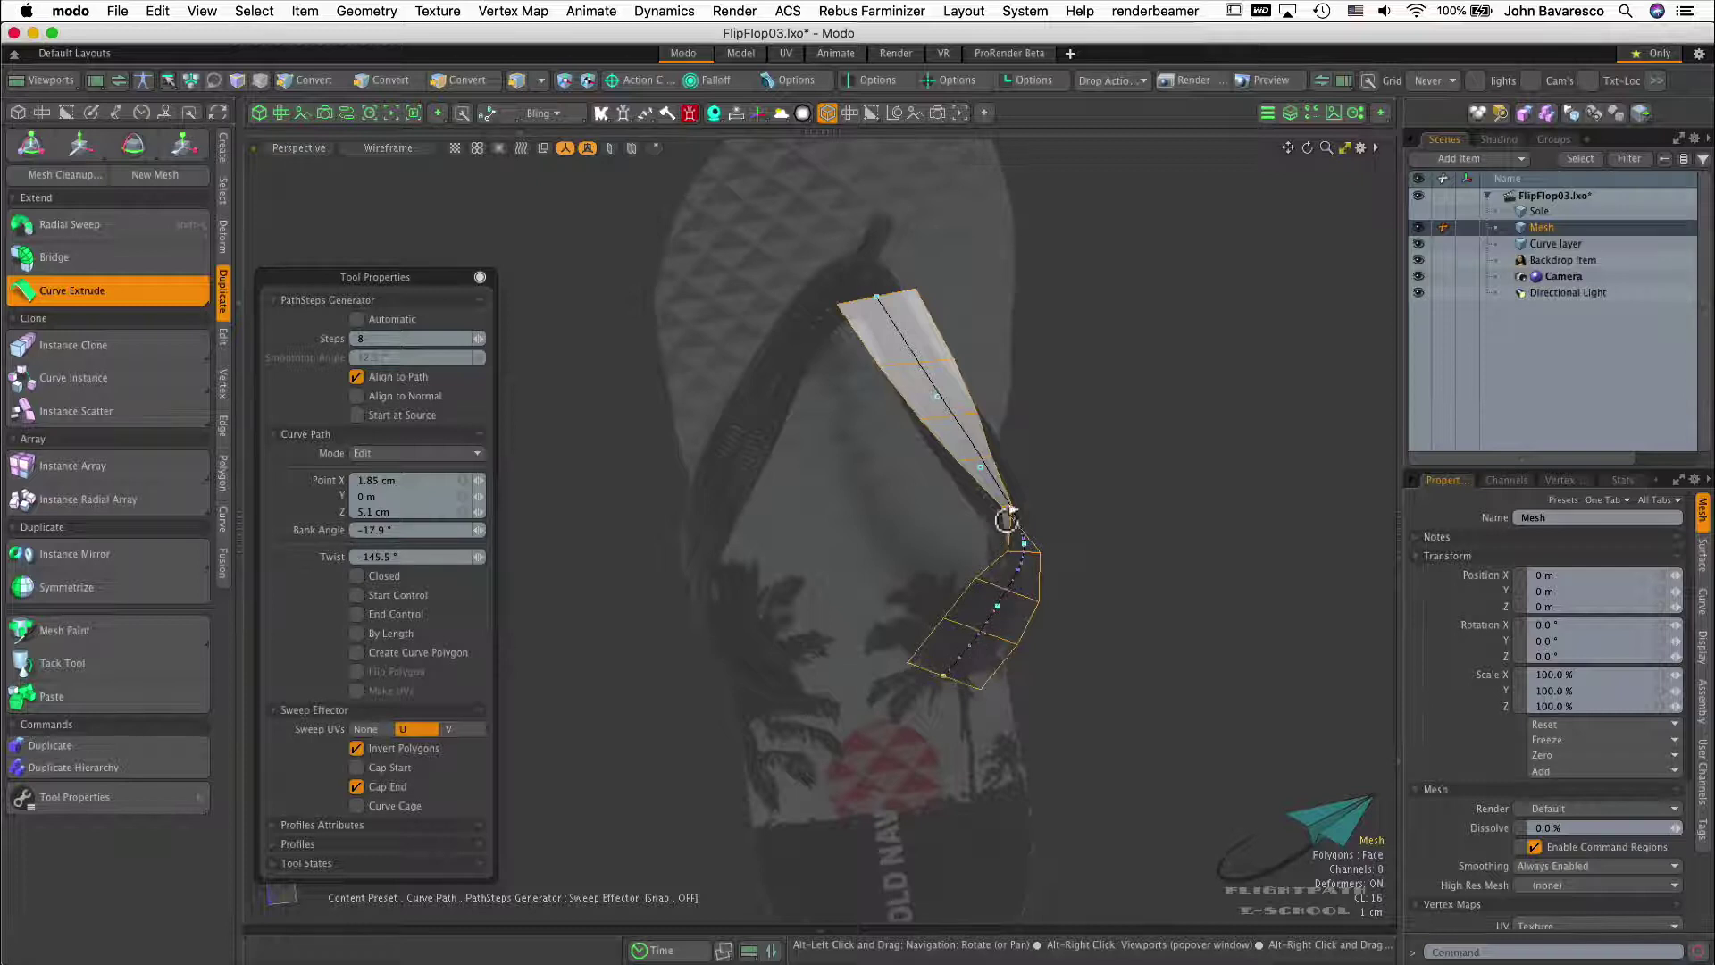
alt+drag(907, 344, 1123, 501)
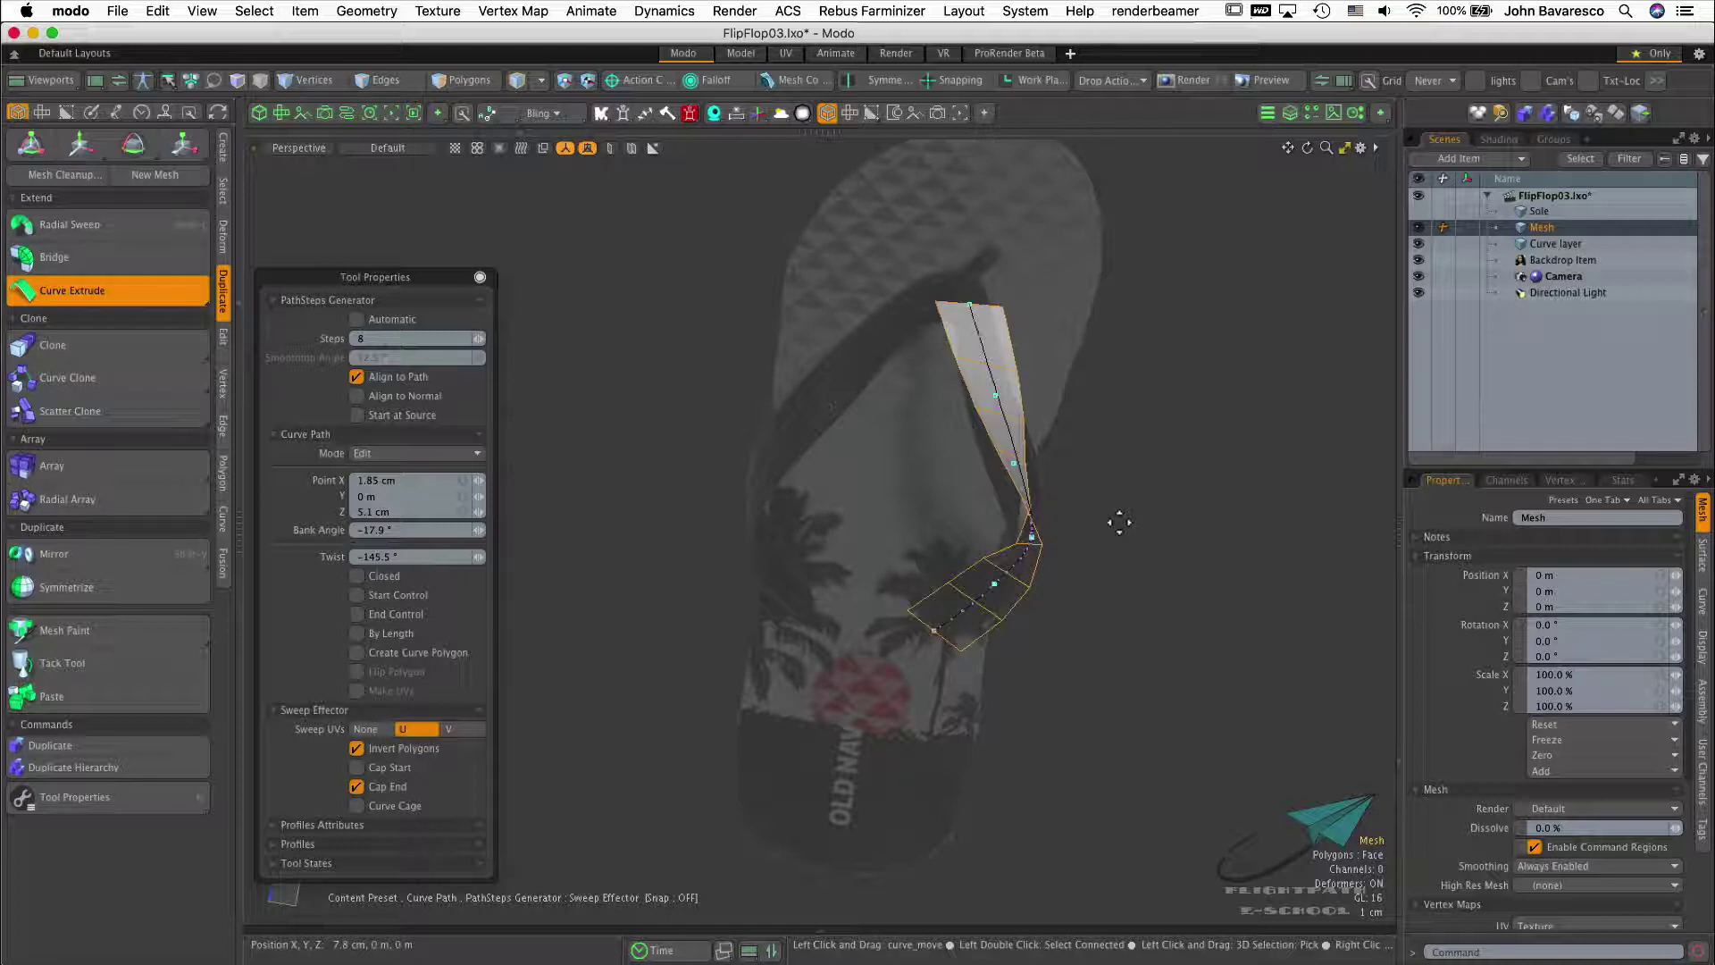
key(space)
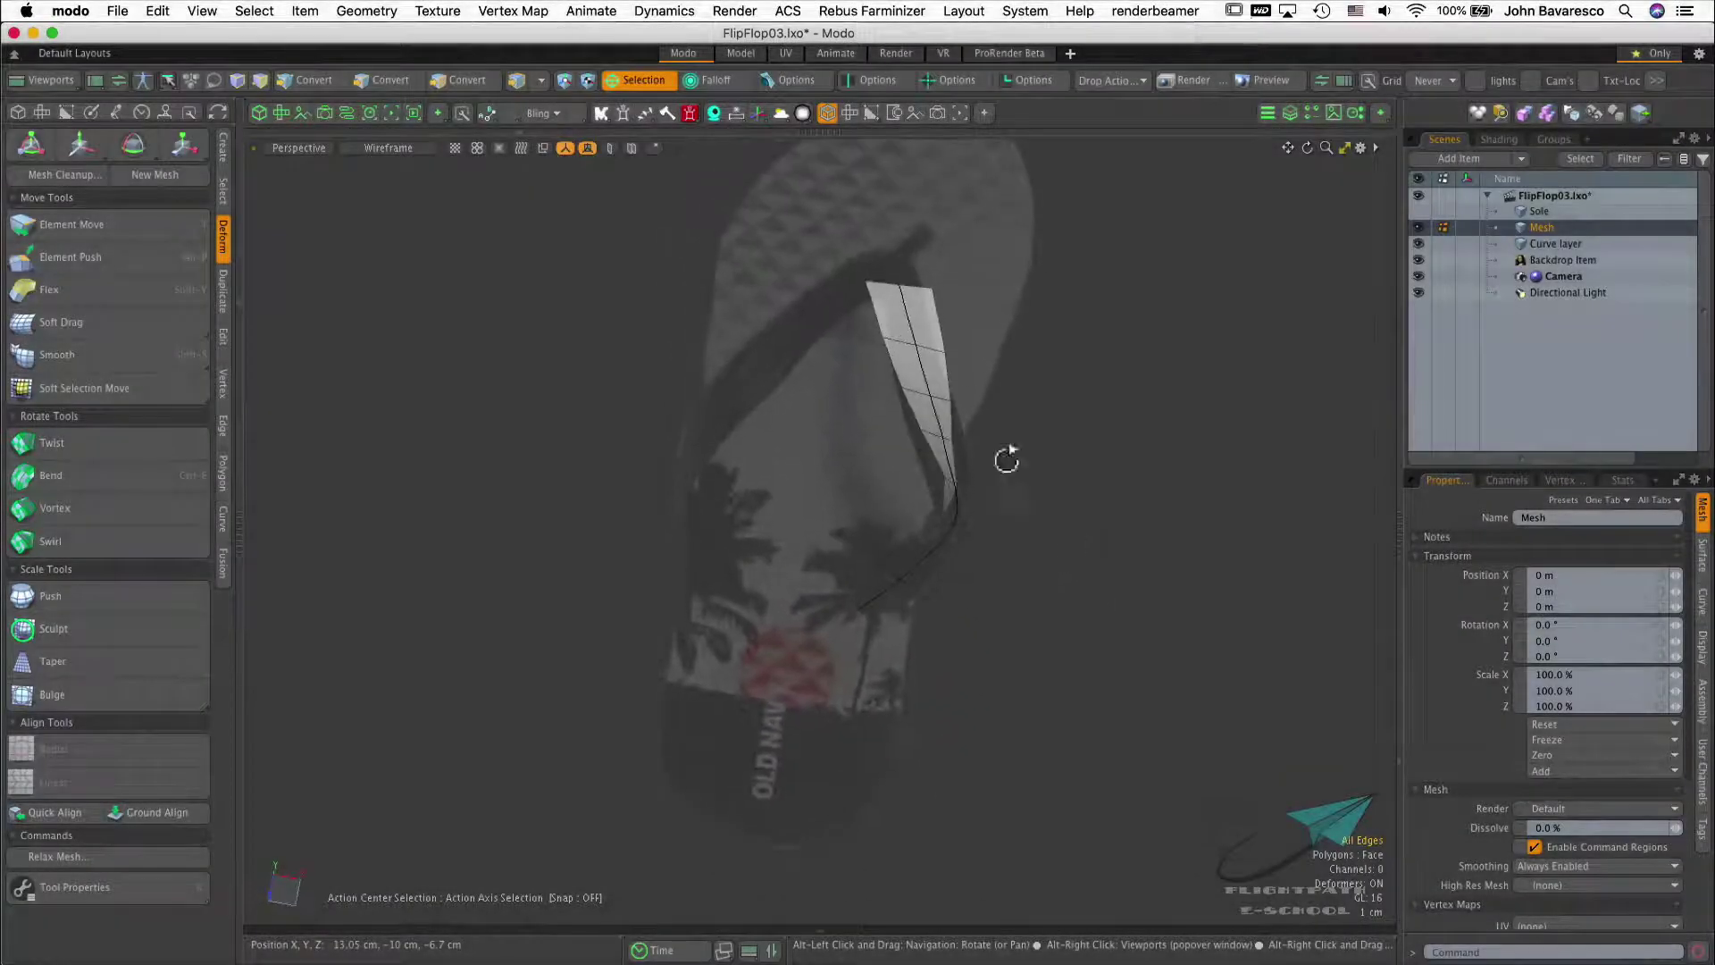
Hide the Curve layer and rename the extruded mesh item as Strap
ctrl+alt+drag(1007, 456, 1064, 421)
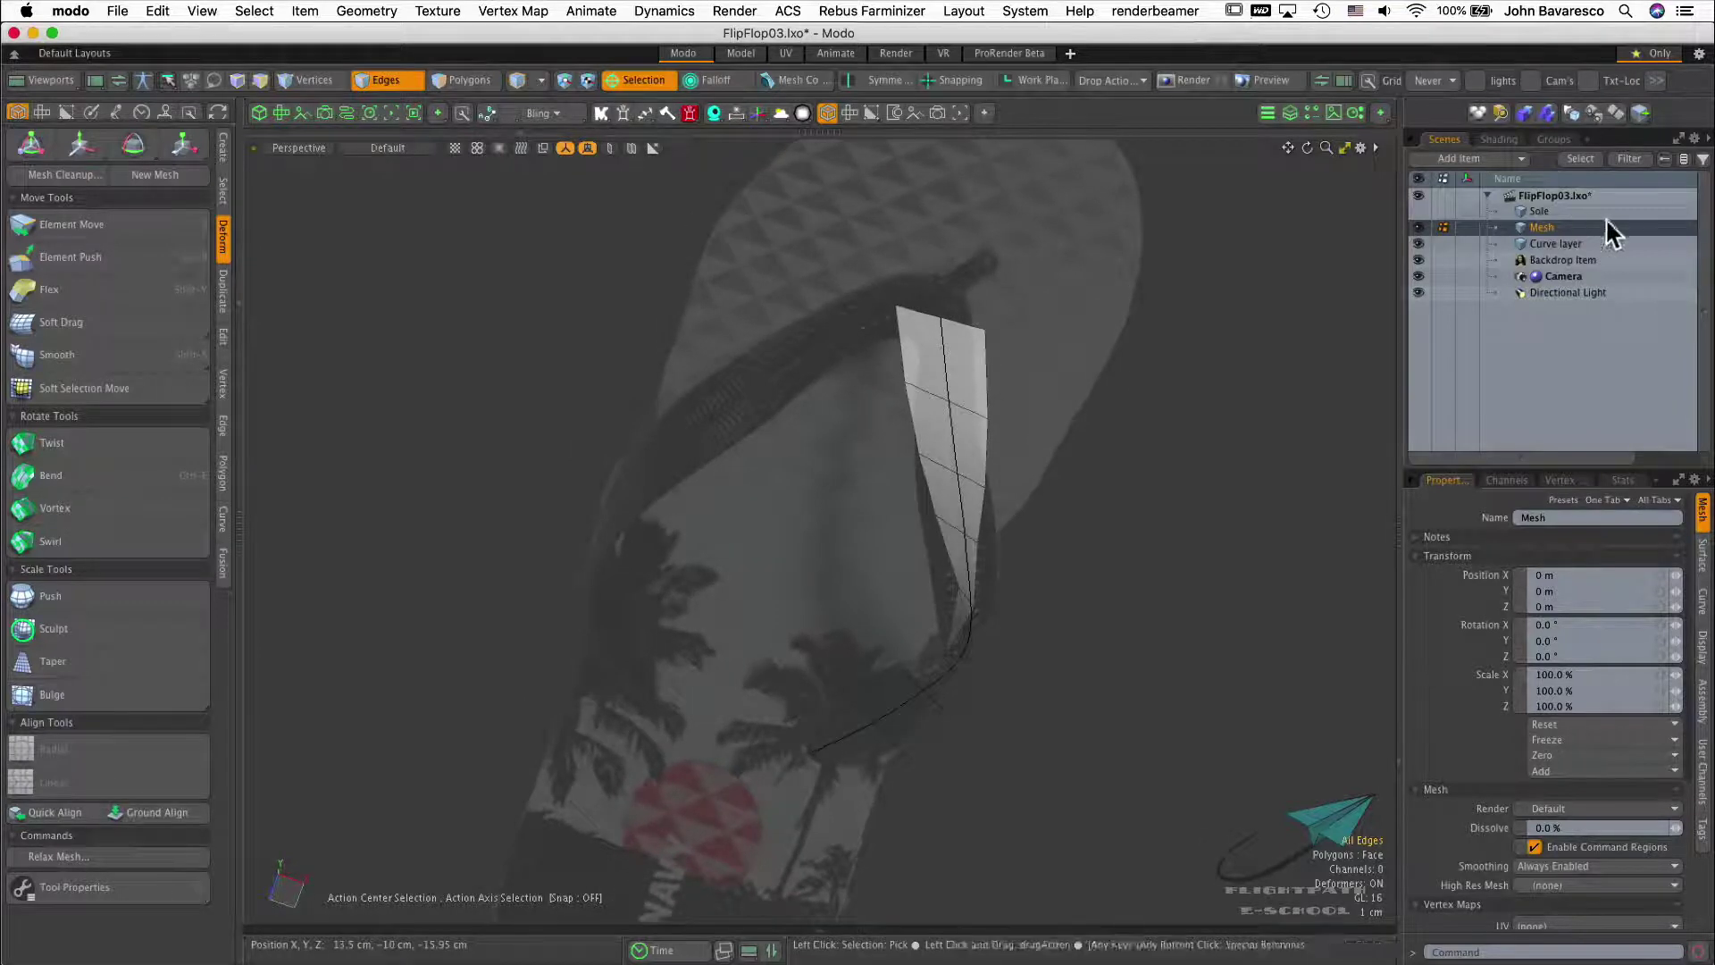
click(1418, 243)
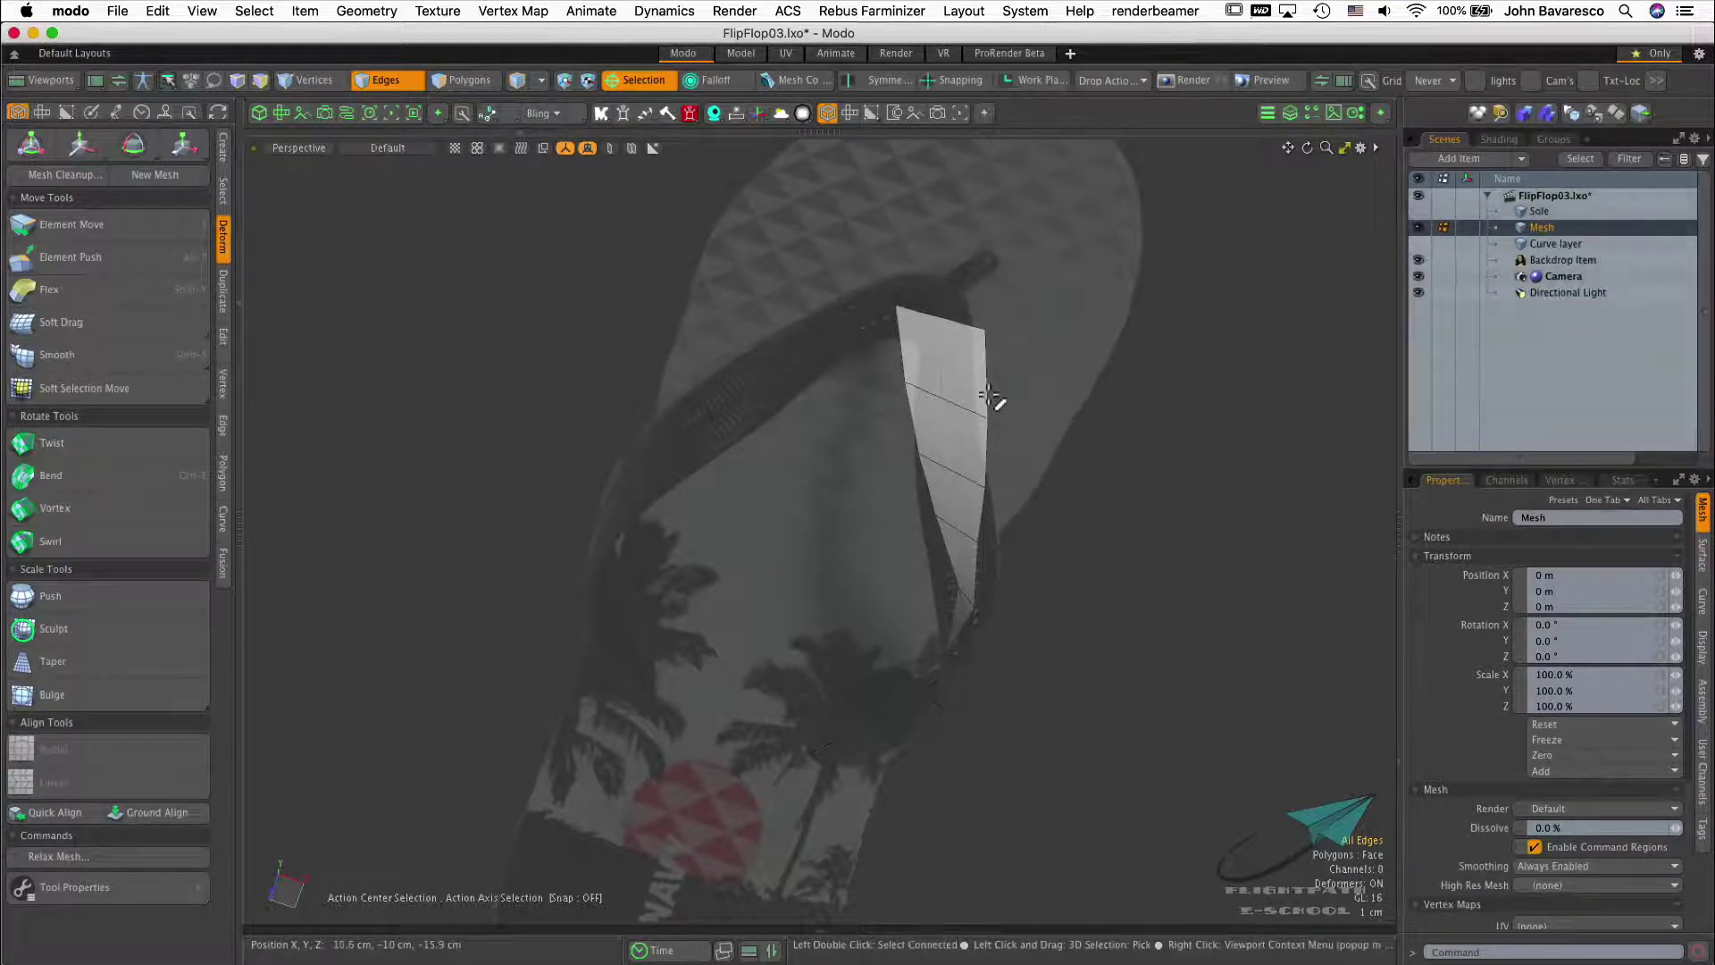
click(1582, 516)
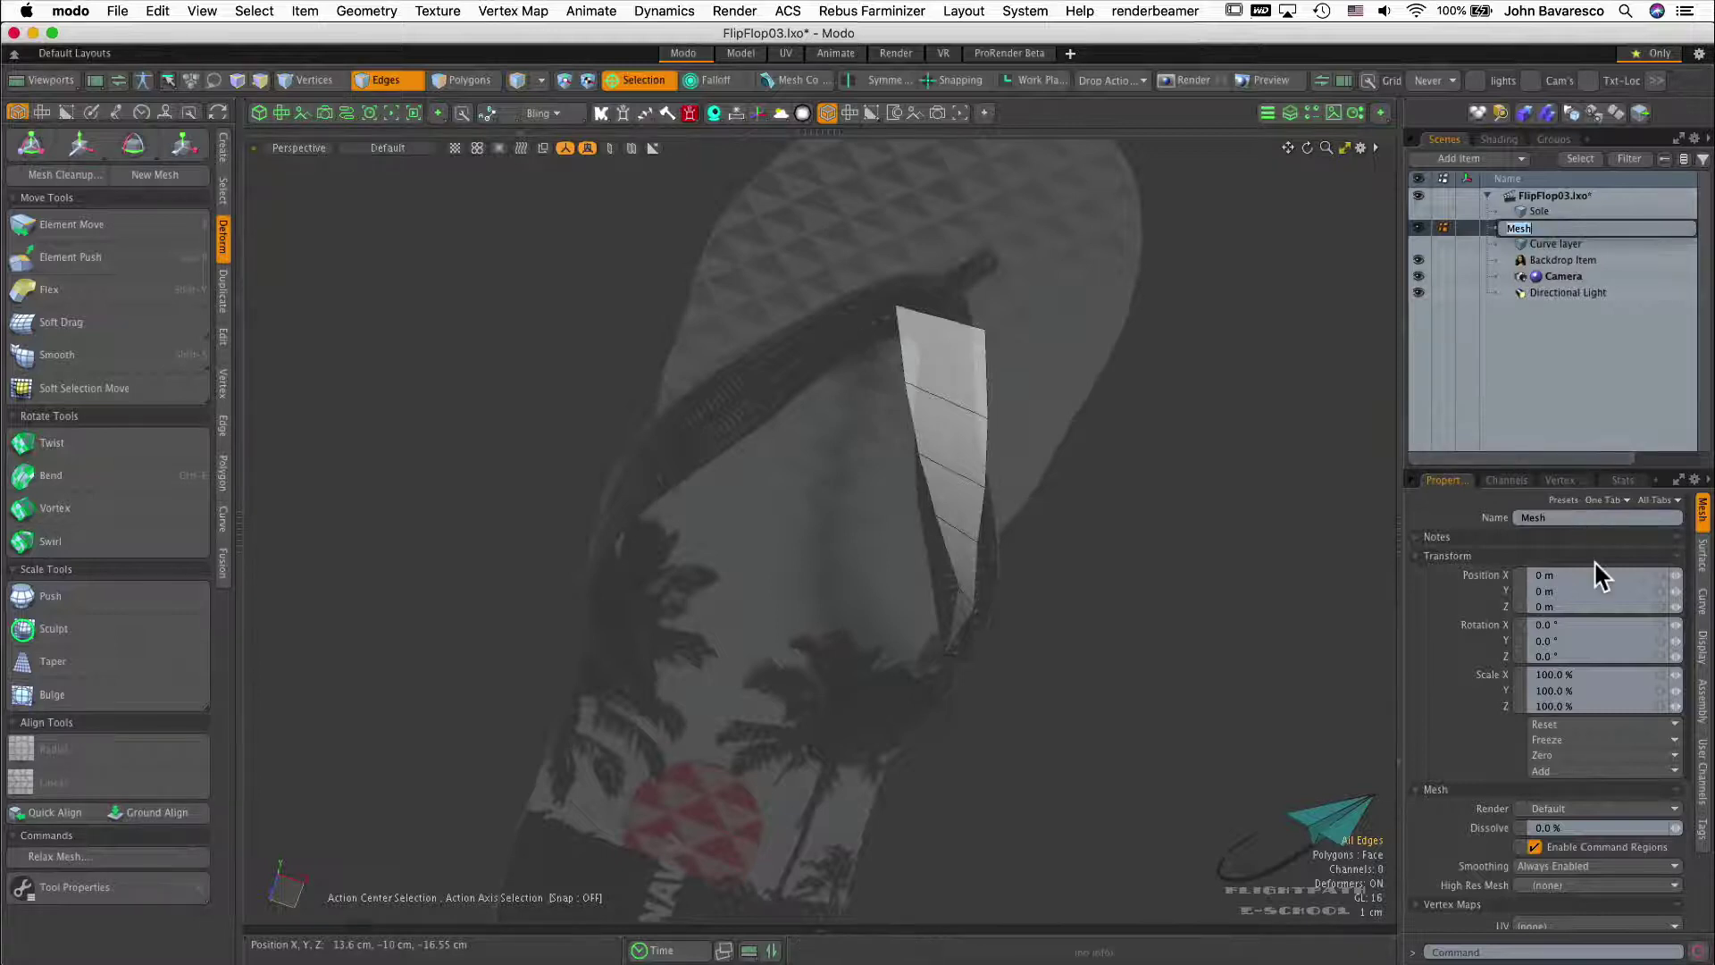
text(Strap)
key(Return)
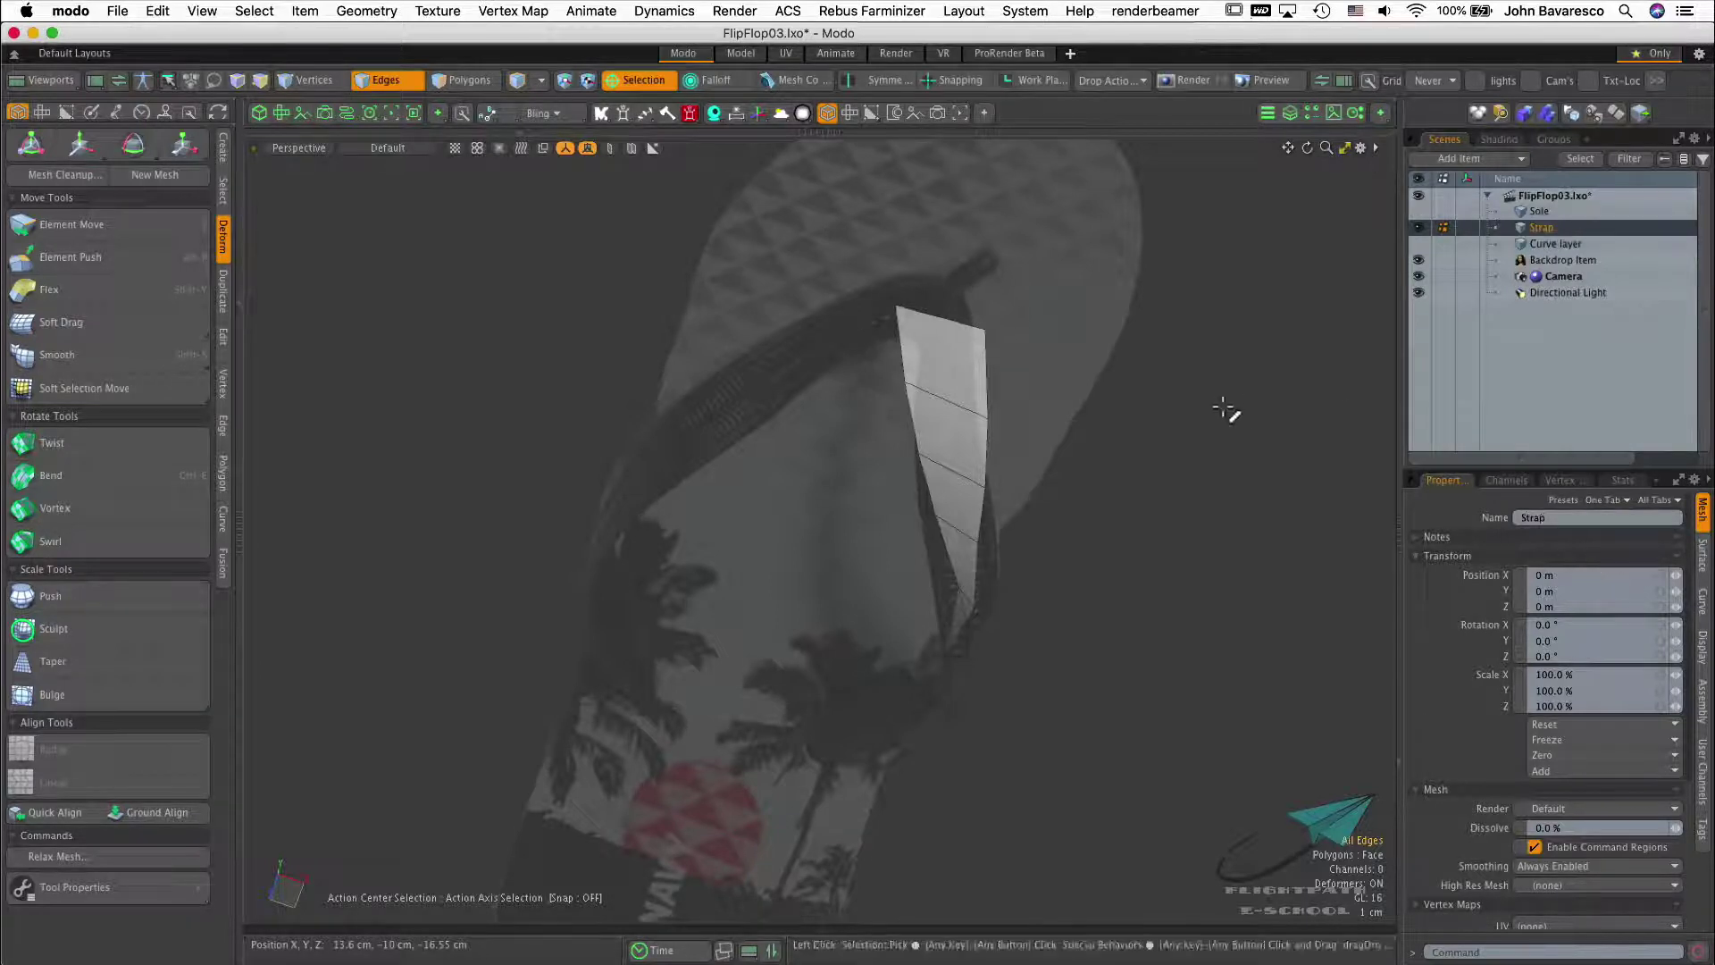
ctrl+alt+drag(990, 479, 1039, 455)
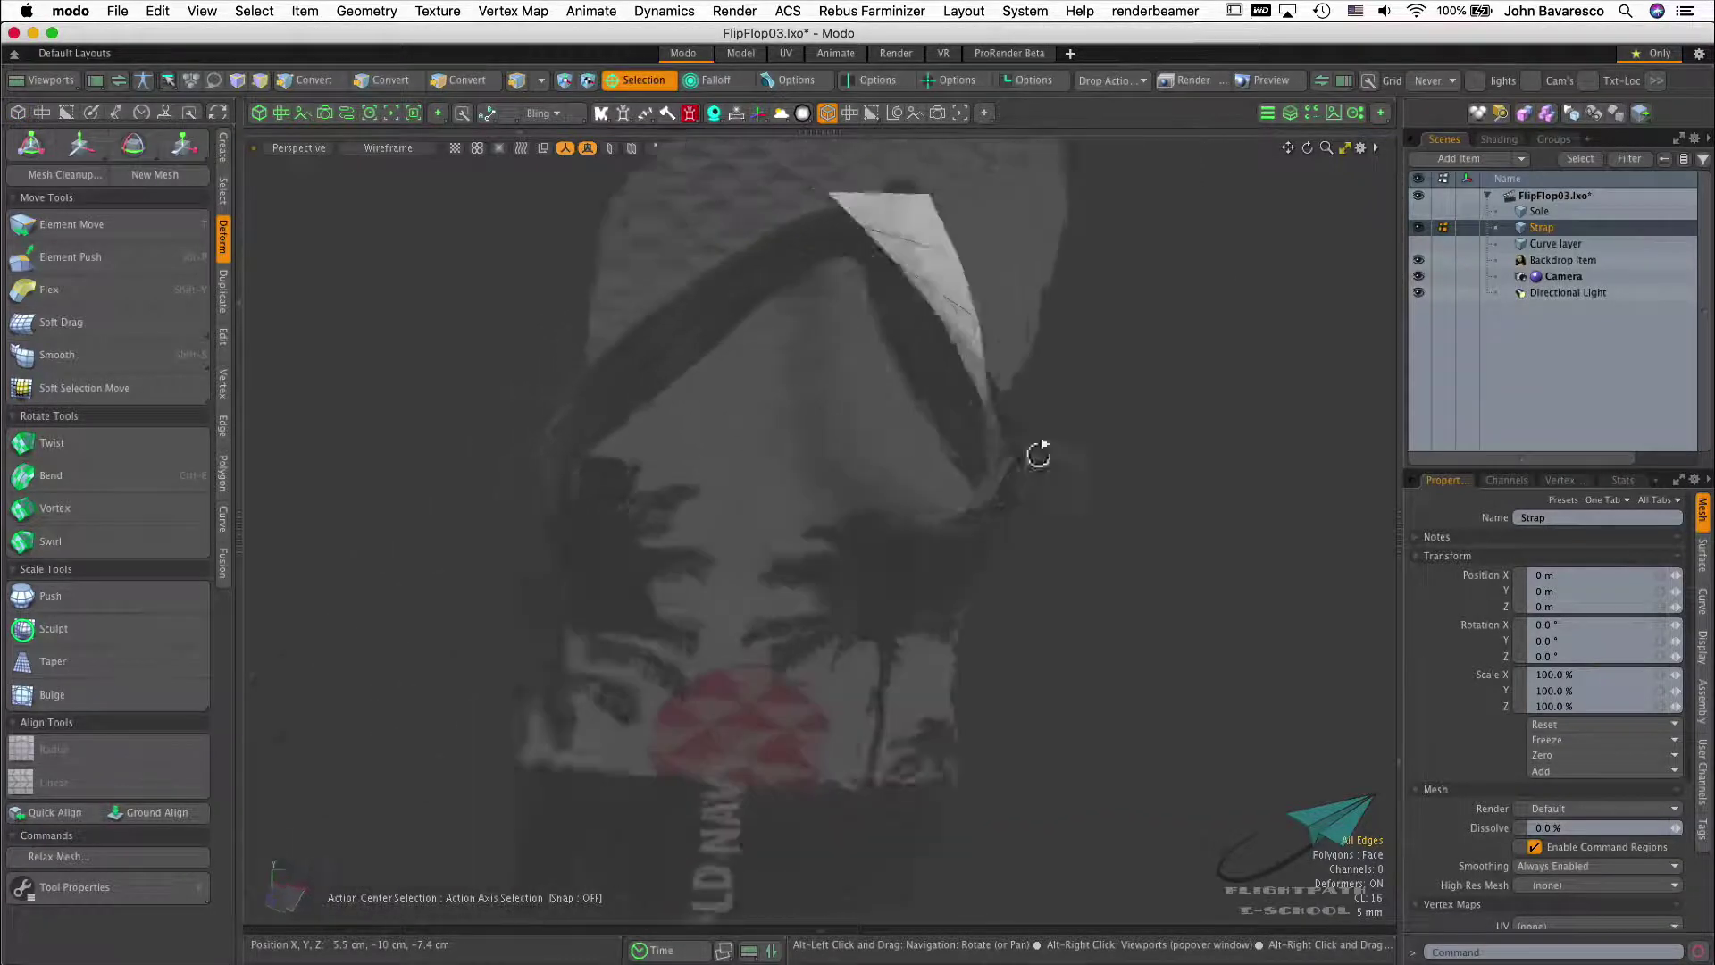